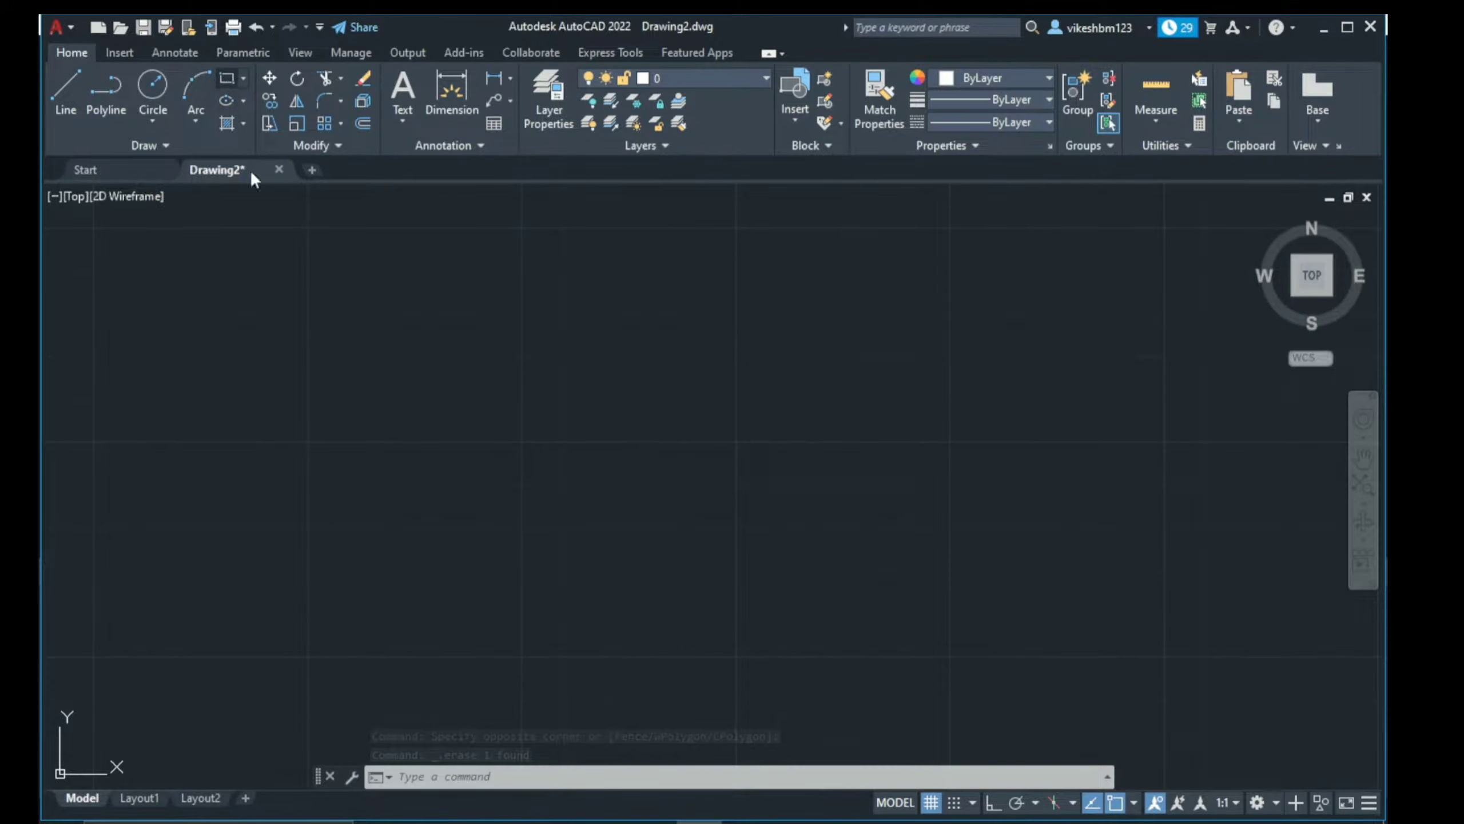
Step: Start a rectangle in the blank Drawing2 with the REC command
type("rec")
key("Return")
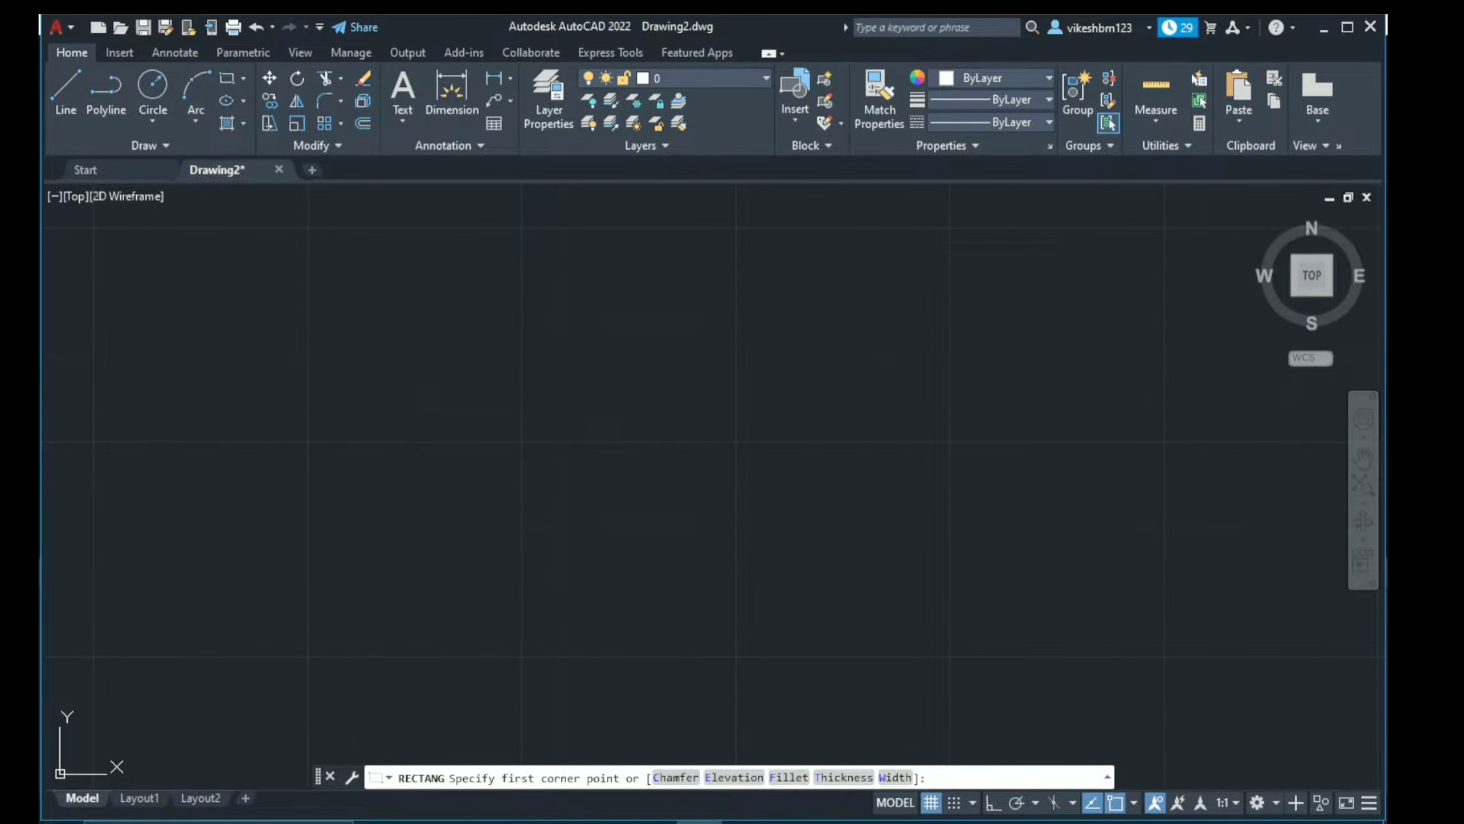
Step: Draw the long base plate rectangle, entering 46 for its size, and check the reference
left_click(338, 355)
type("46")
key("Return")
scroll(861, 502, "down", 2)
middle_click_drag(859, 507, 634, 523)
key("alt+Tab")
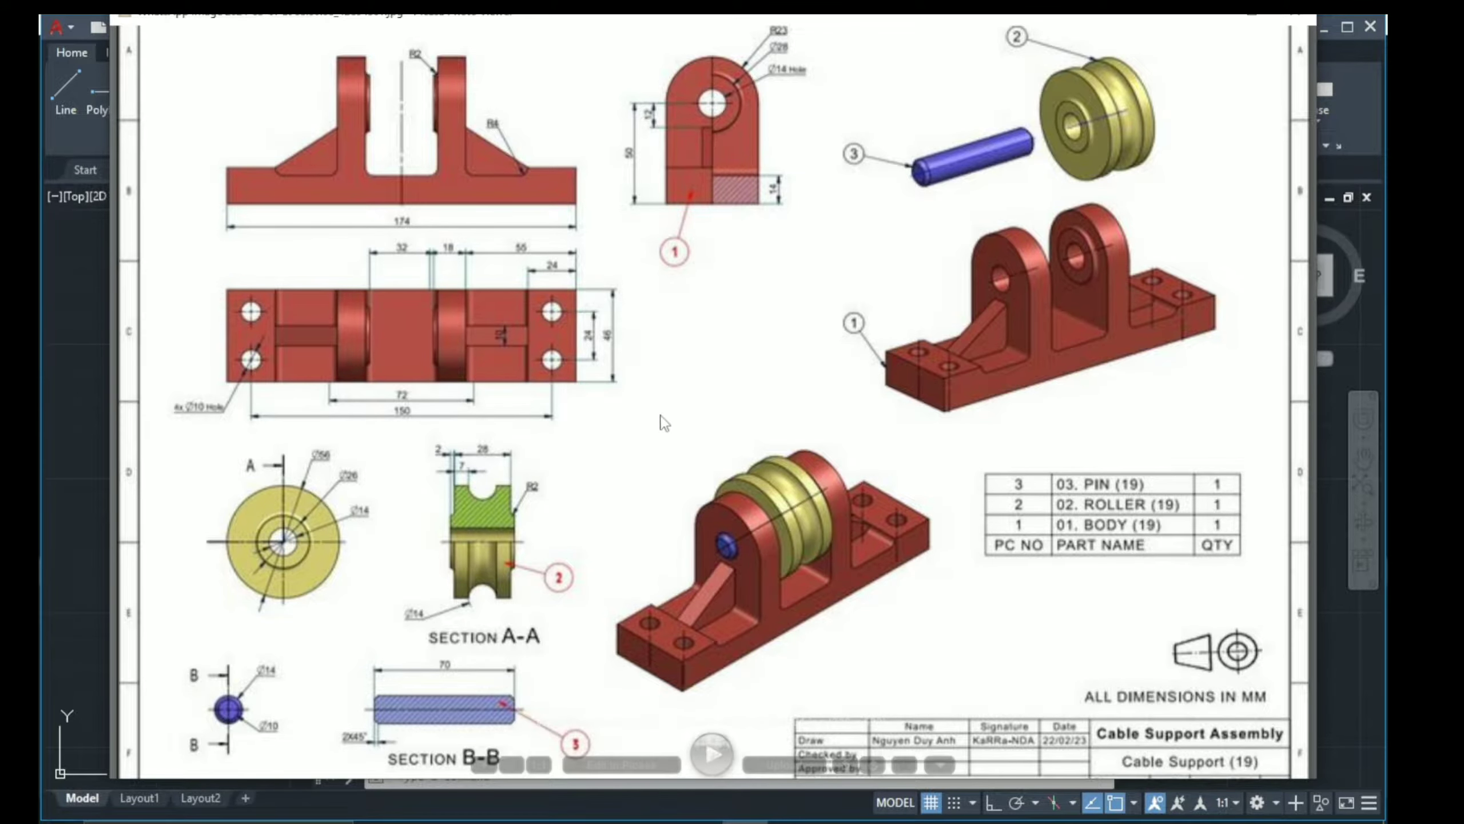
key("alt+Tab")
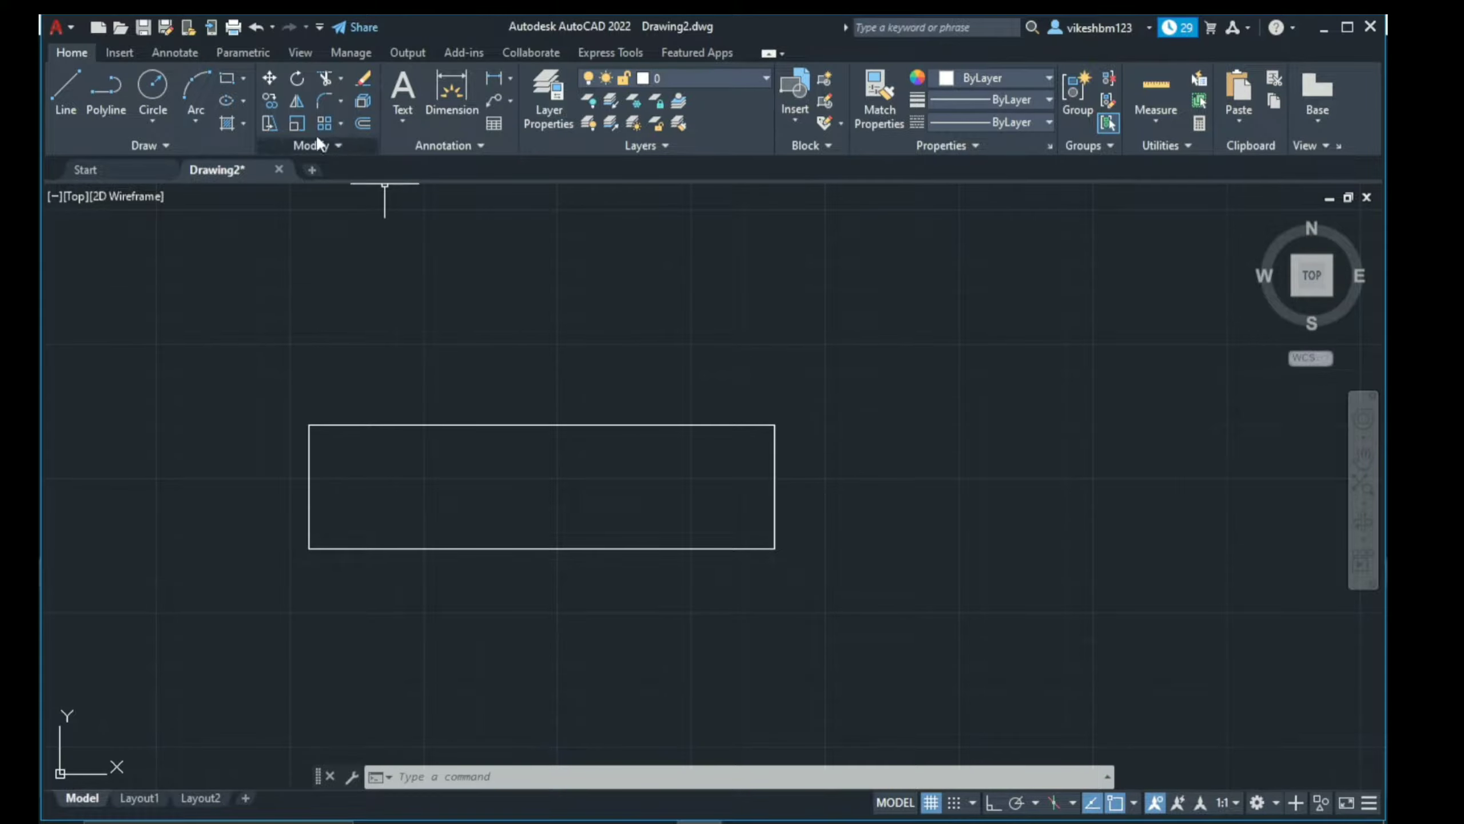
Step: Draw a narrow 24 by 47 end rectangle
type("rec")
key("Return")
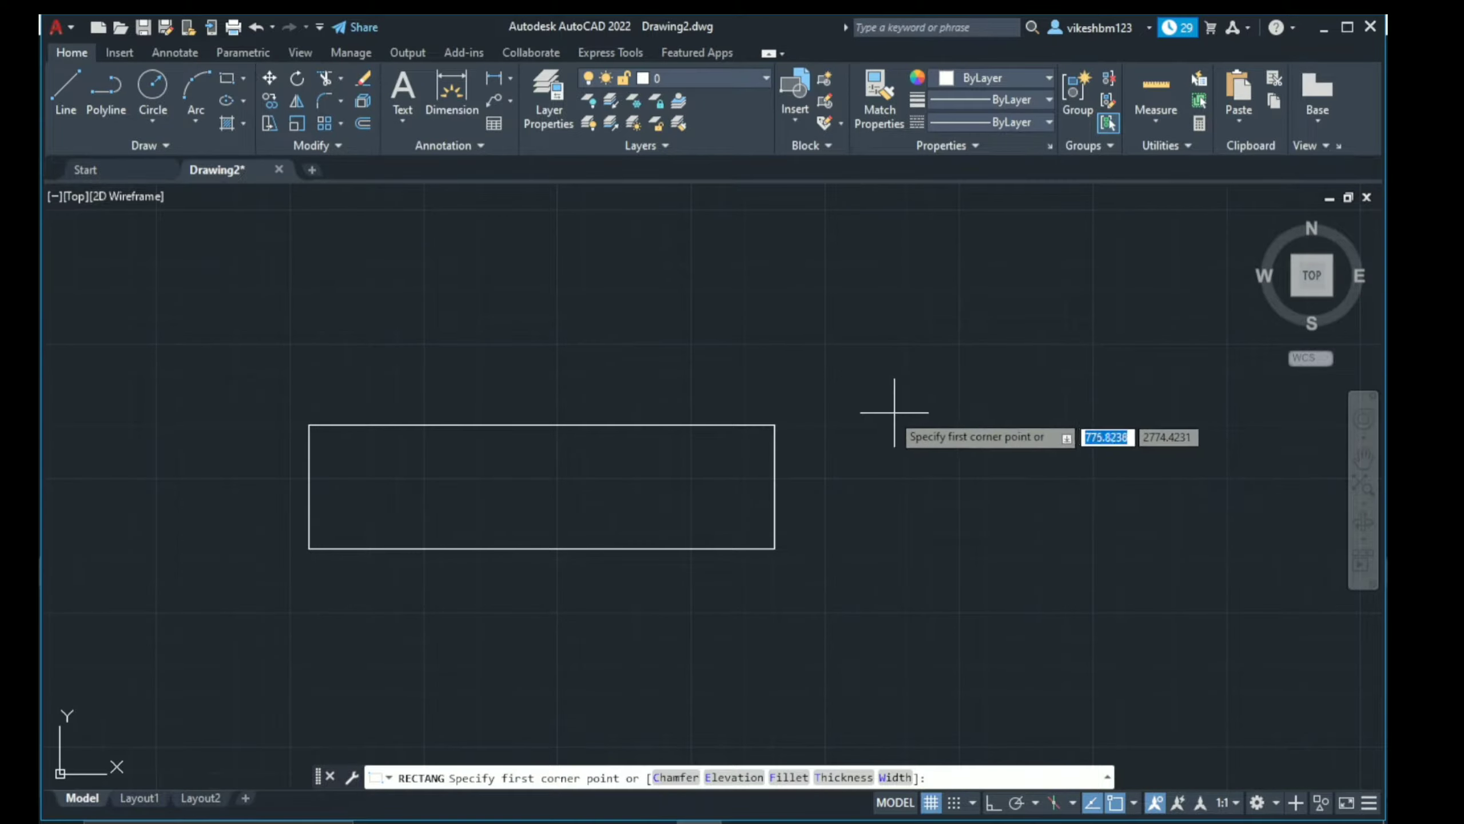
left_click(891, 411)
type("24")
key("Tab")
type("47")
key("Return")
Step: Move the narrow rectangle onto the right end of the base plate
left_click(270, 77)
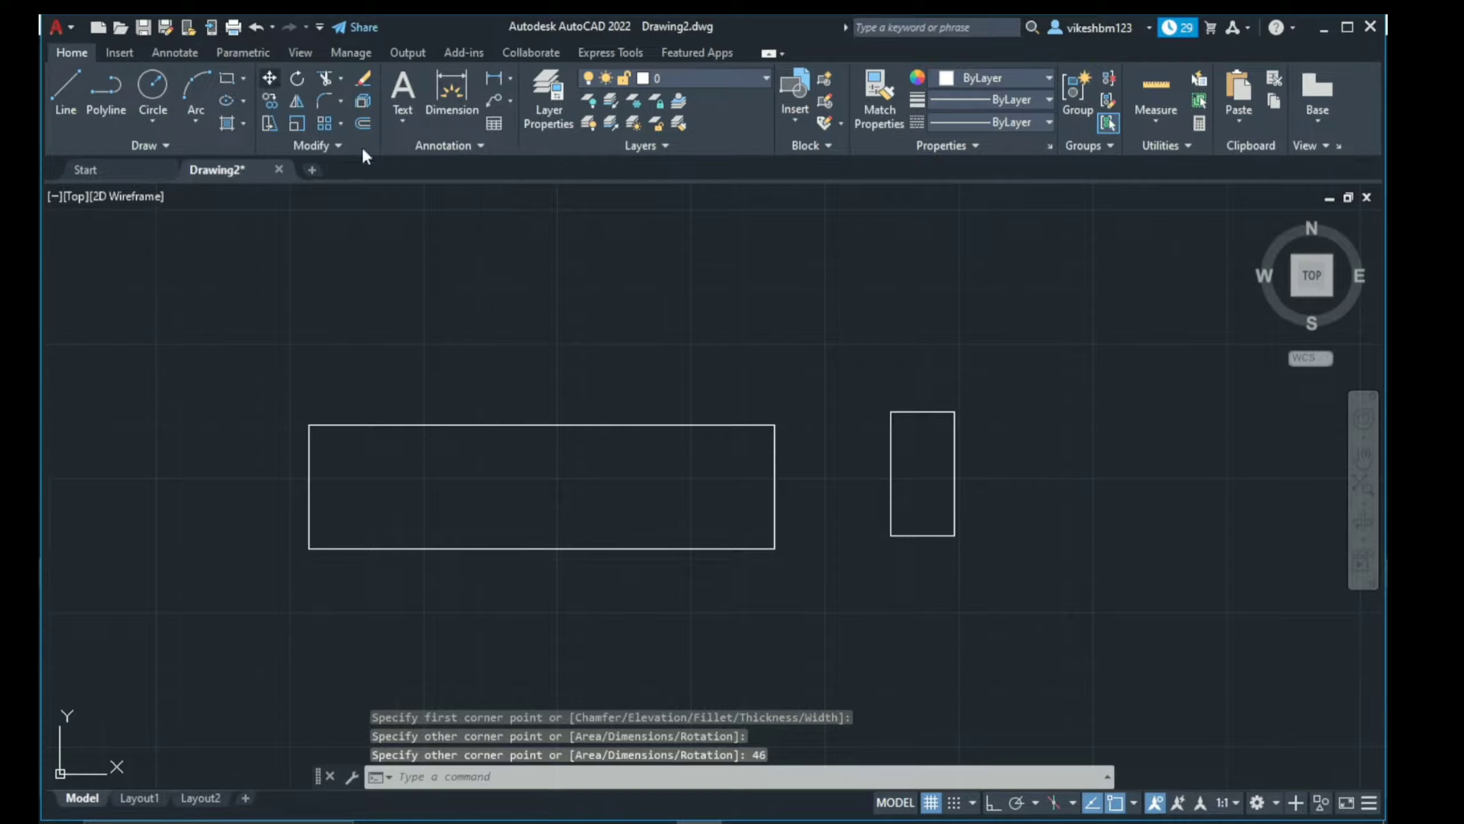
left_click(905, 445)
left_click(869, 464)
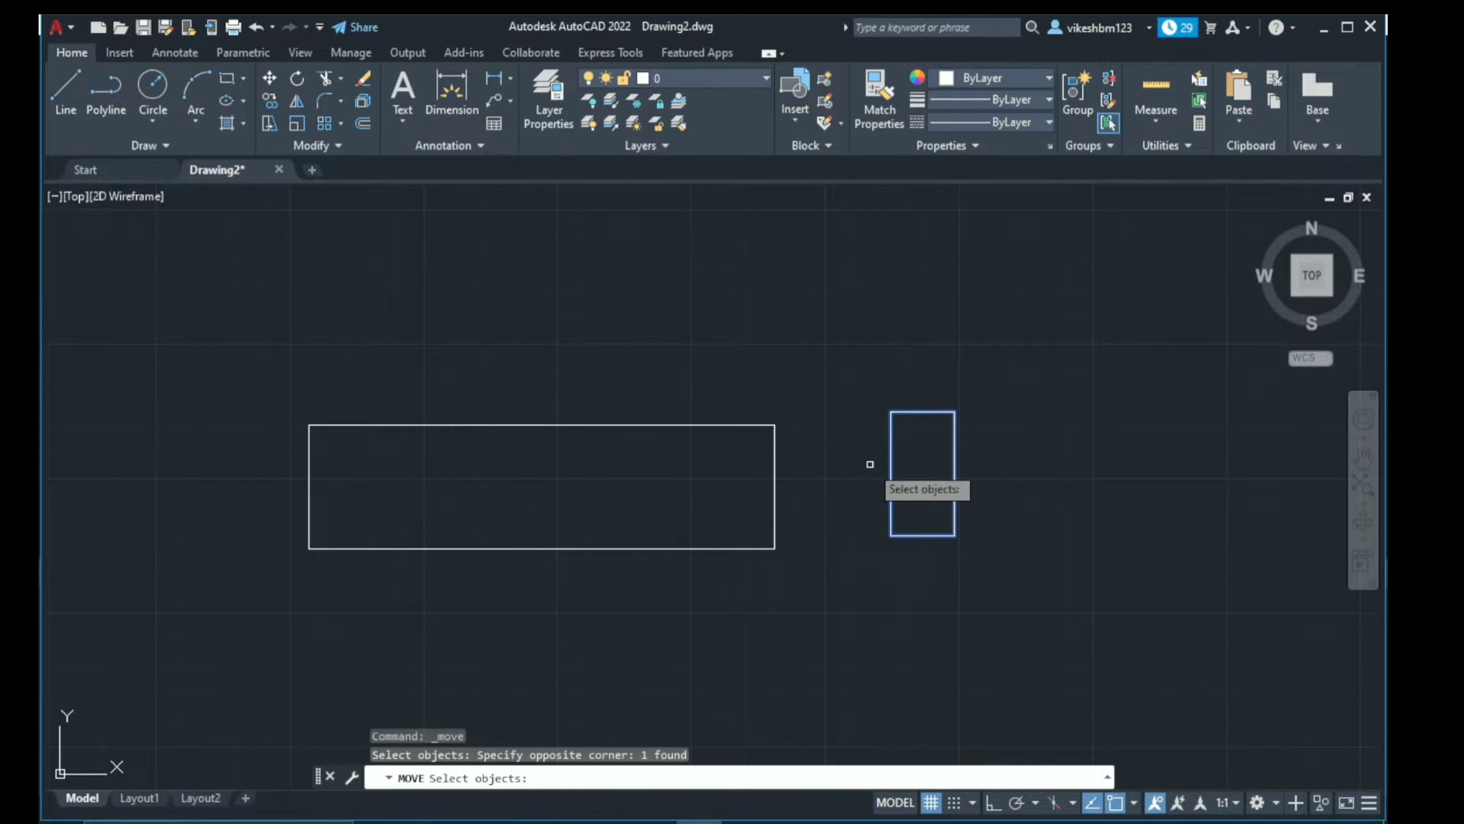
key("Return")
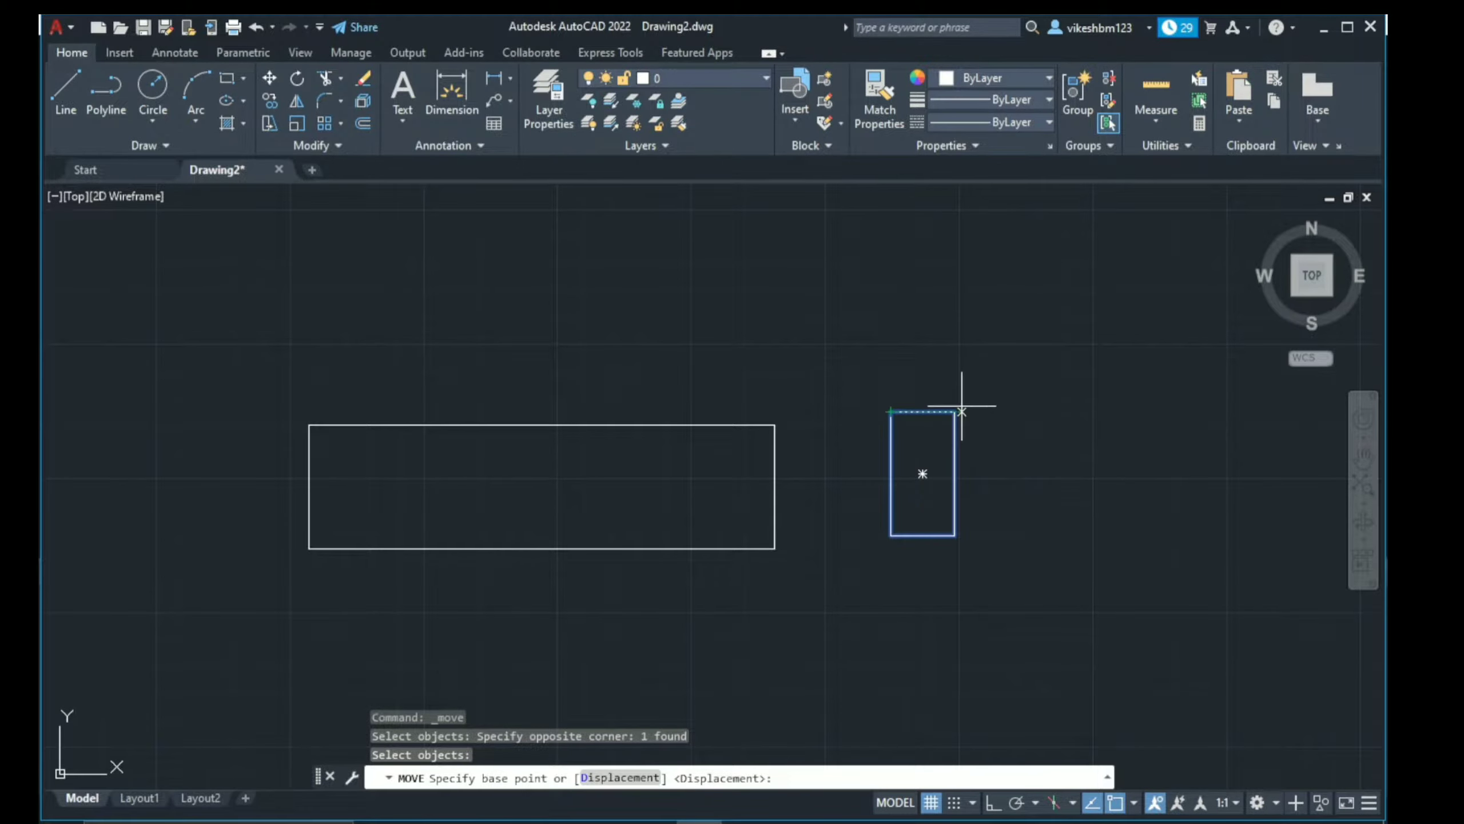
left_click(955, 411)
left_click(776, 425)
middle_click_drag(576, 461, 673, 452)
Step: Mirror the end rectangle about the base's vertical midline to the left end, keeping the original
left_click(297, 101)
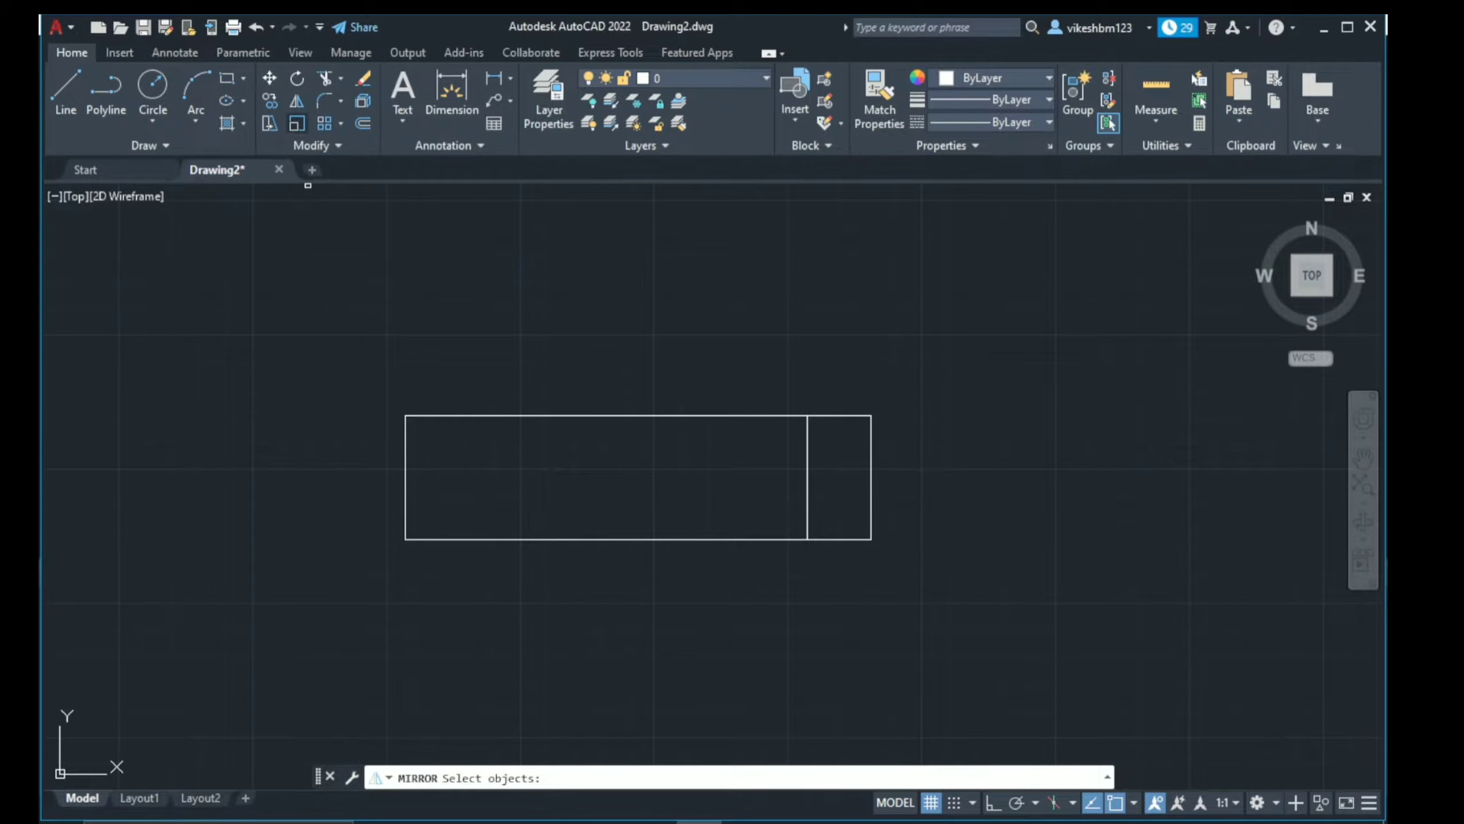
left_click(824, 472)
left_click(731, 475)
key("Return")
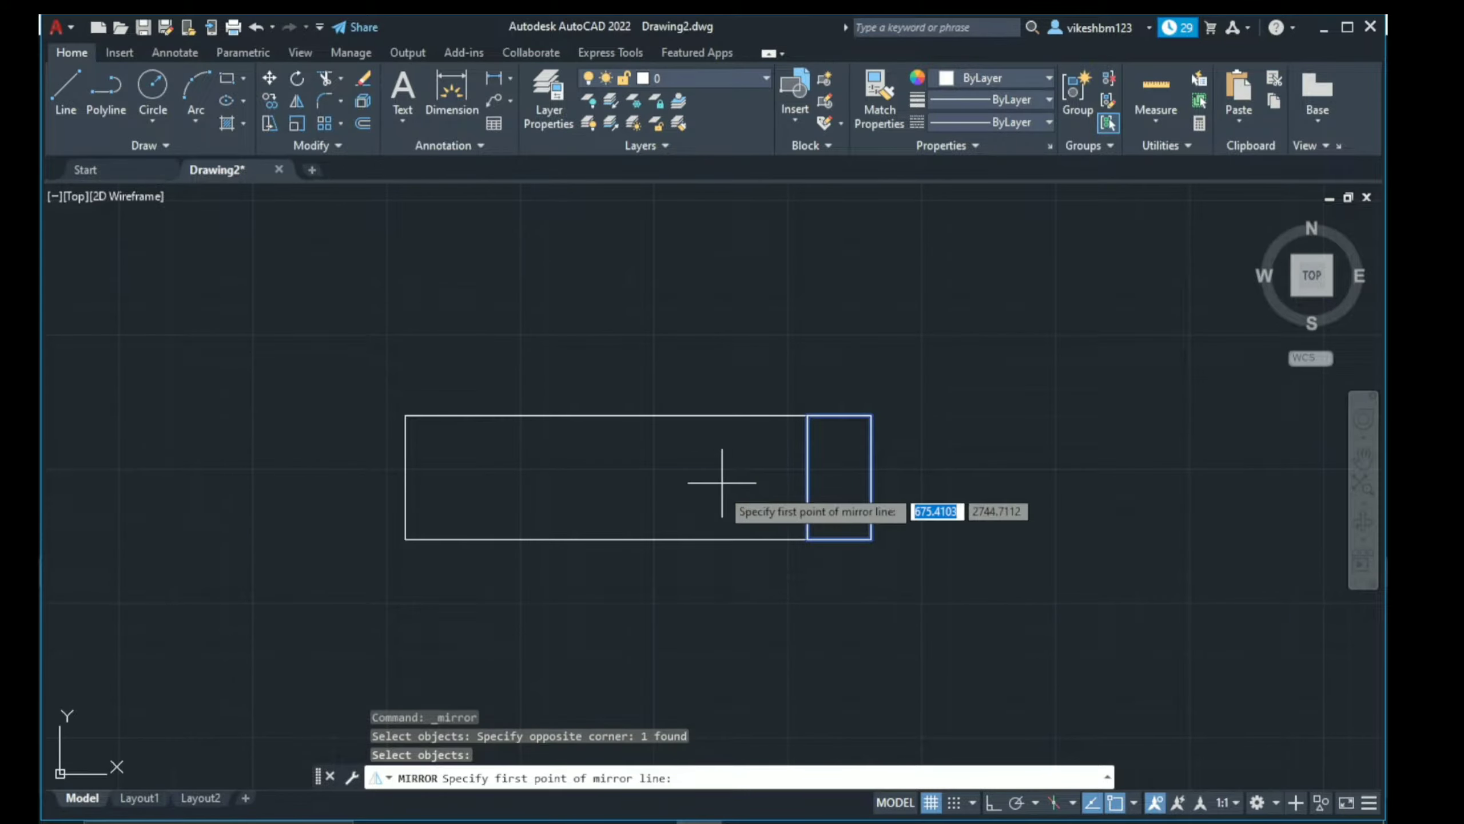
left_click(639, 538)
key("F8")
left_click(629, 352)
key("Return")
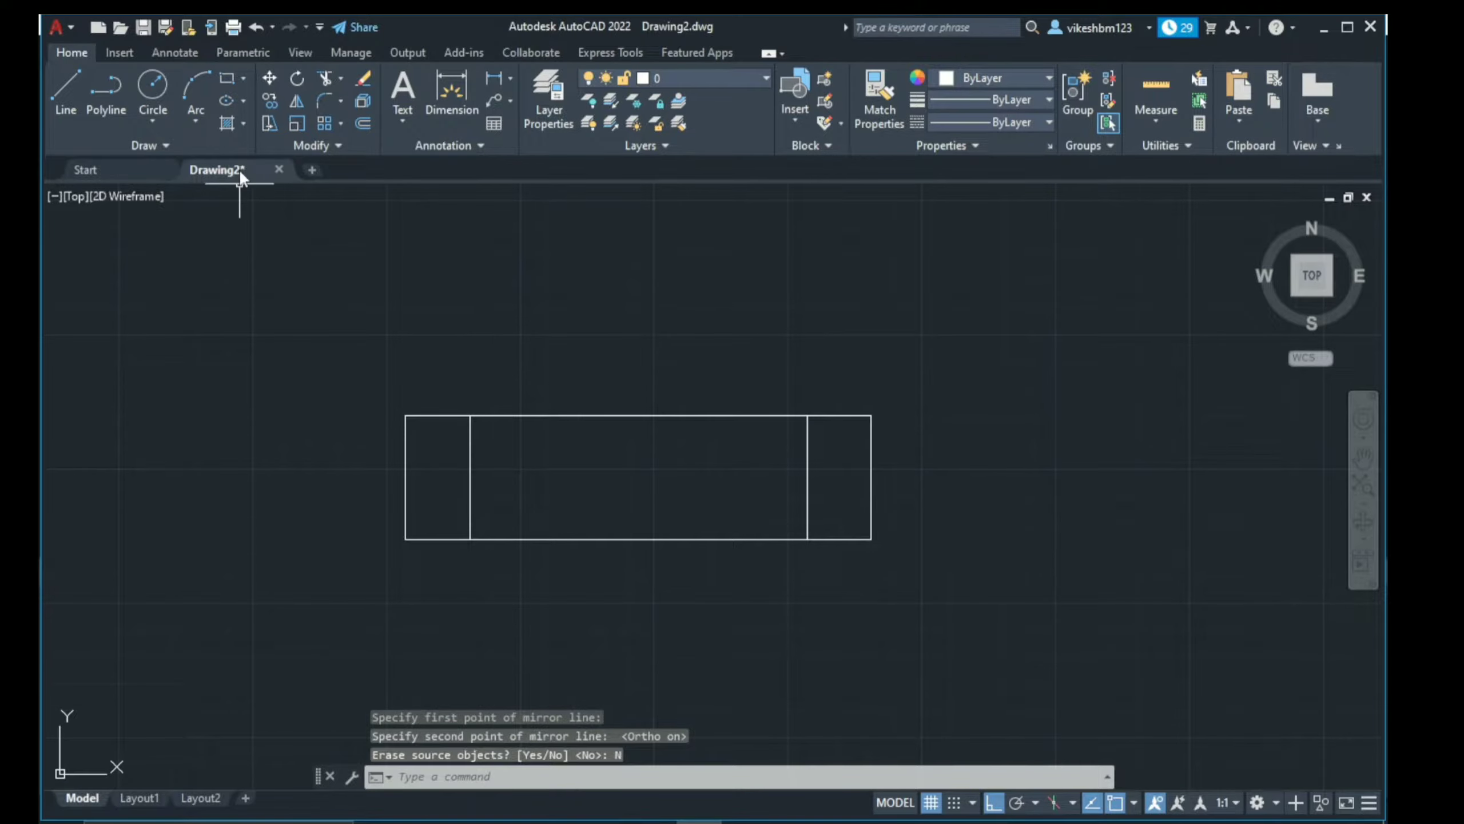
middle_click_drag(490, 515, 491, 489)
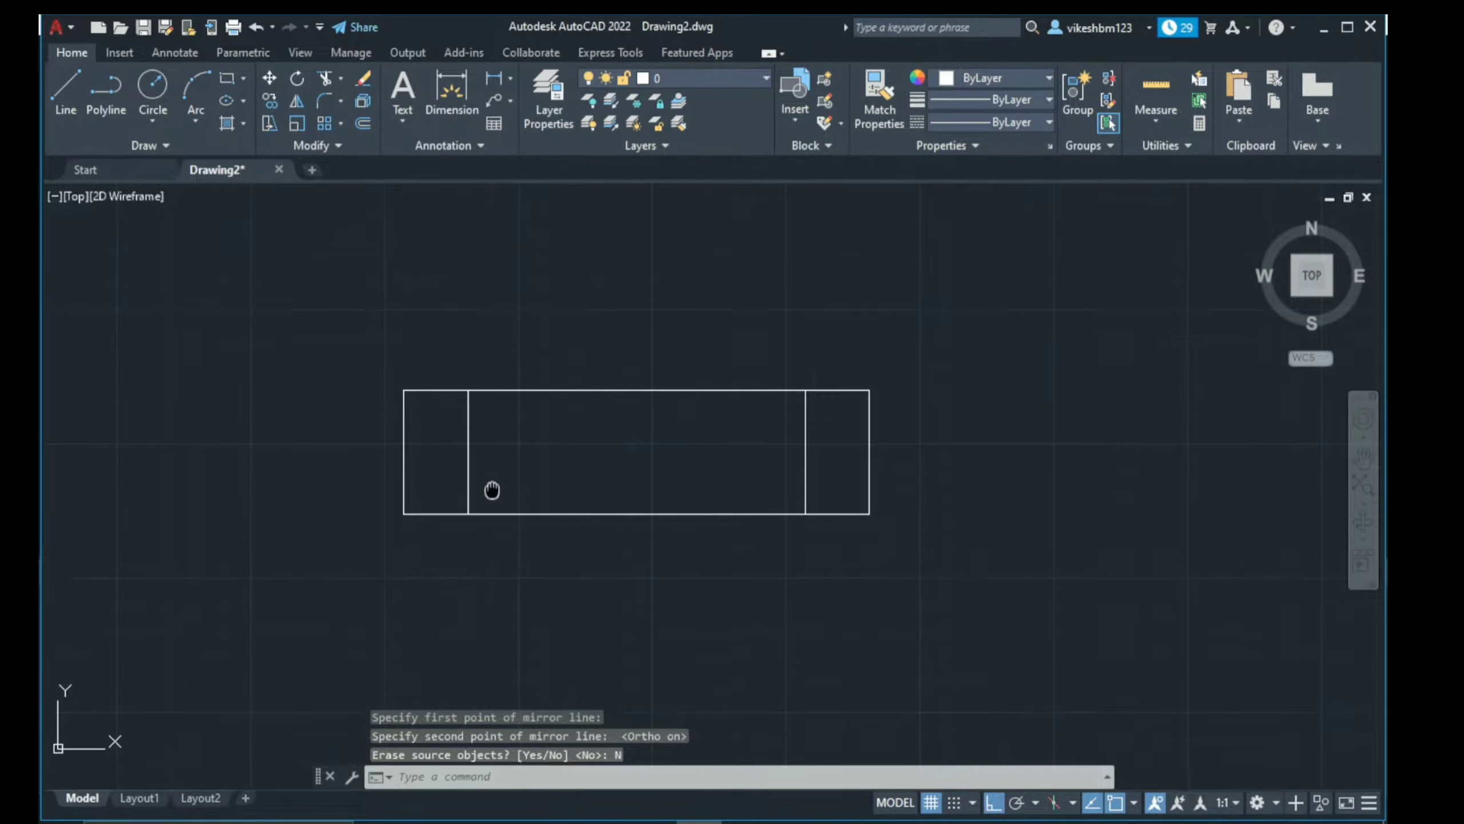
Step: Draw two 11 mm guide lines from the plate's lower-left corner to locate the hole
key("alt+Tab")
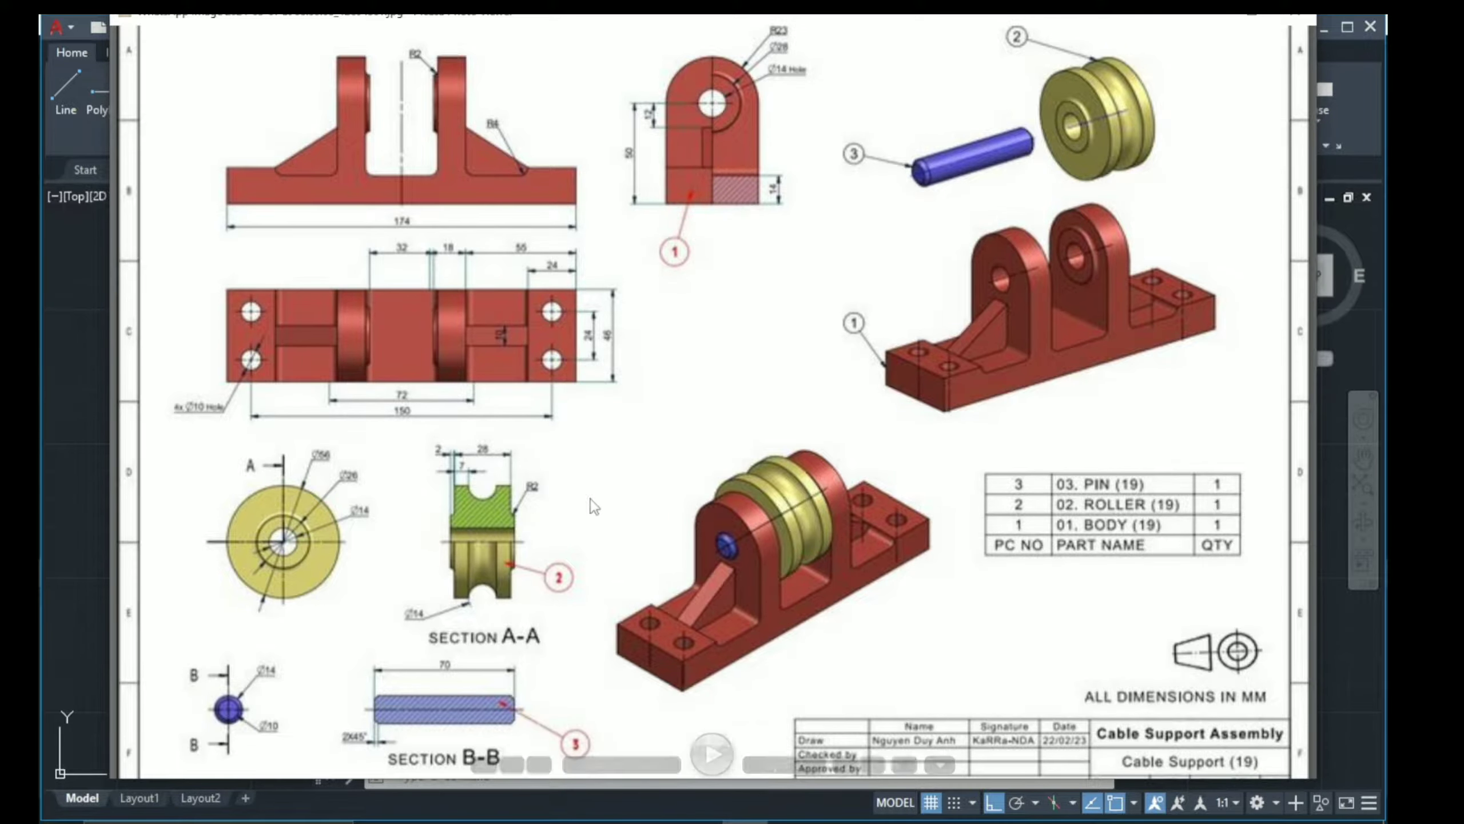
key("alt+Tab")
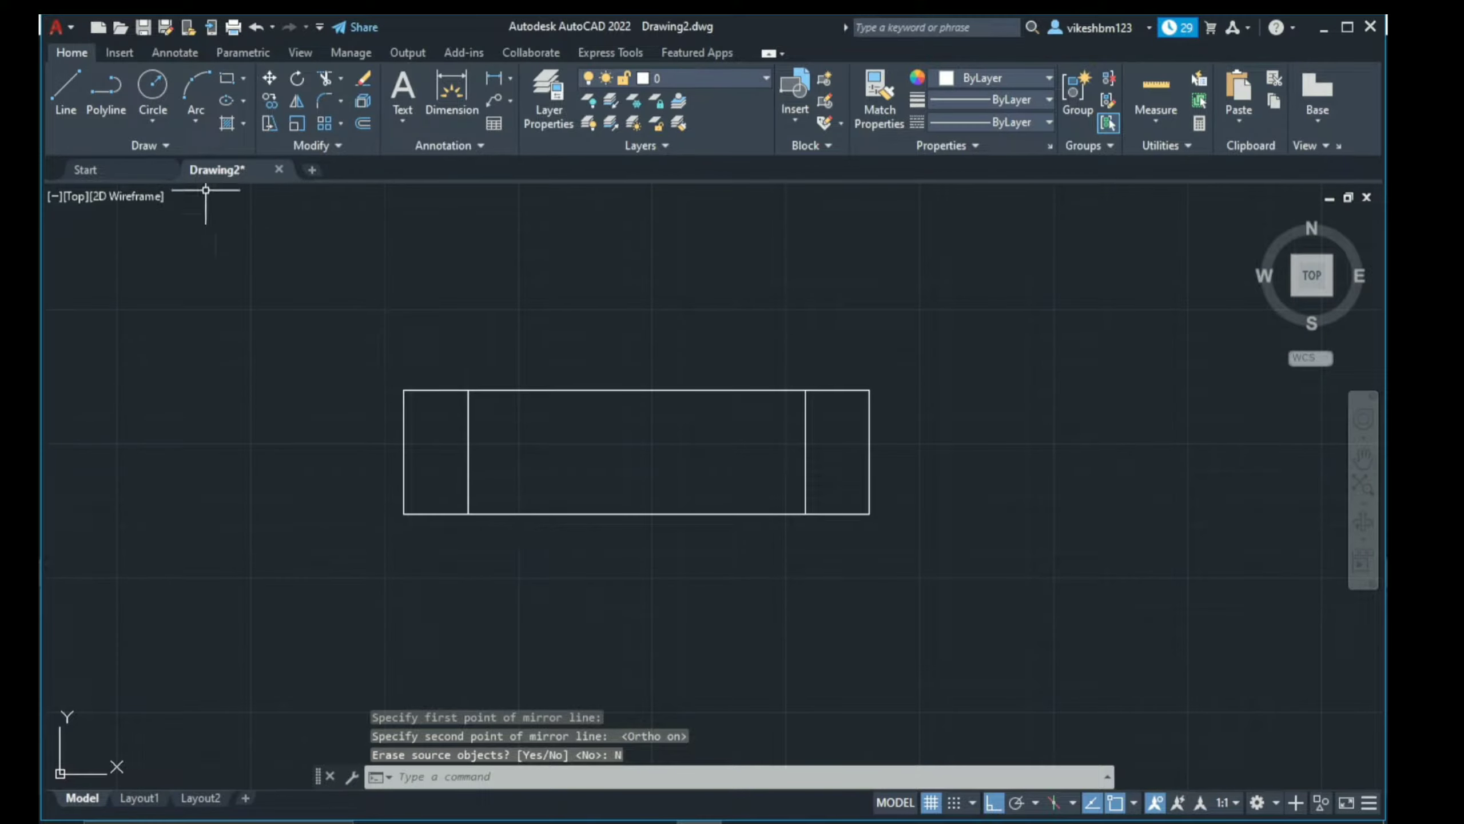
left_click(69, 86)
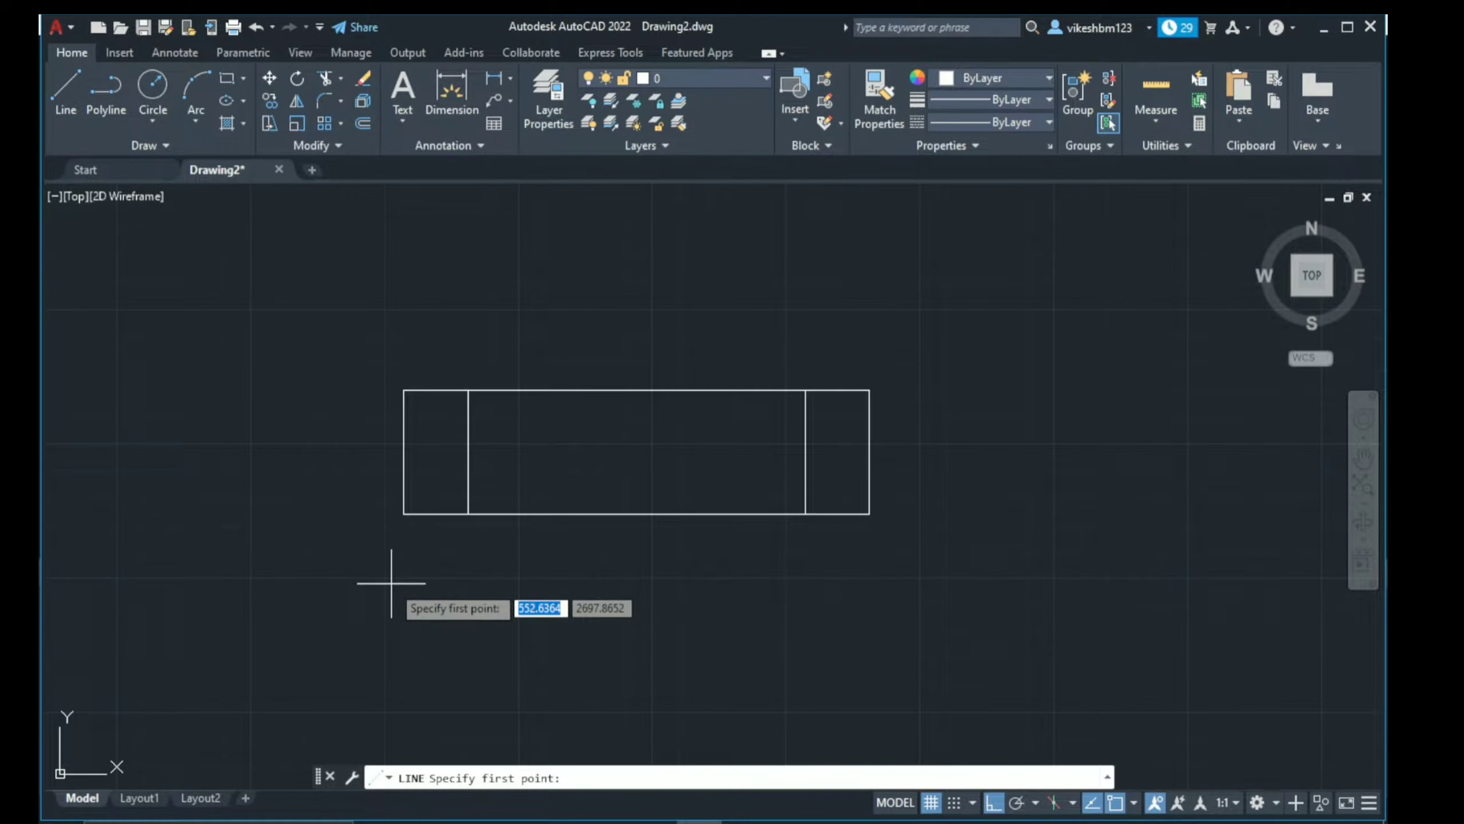
left_click(404, 513)
type("11")
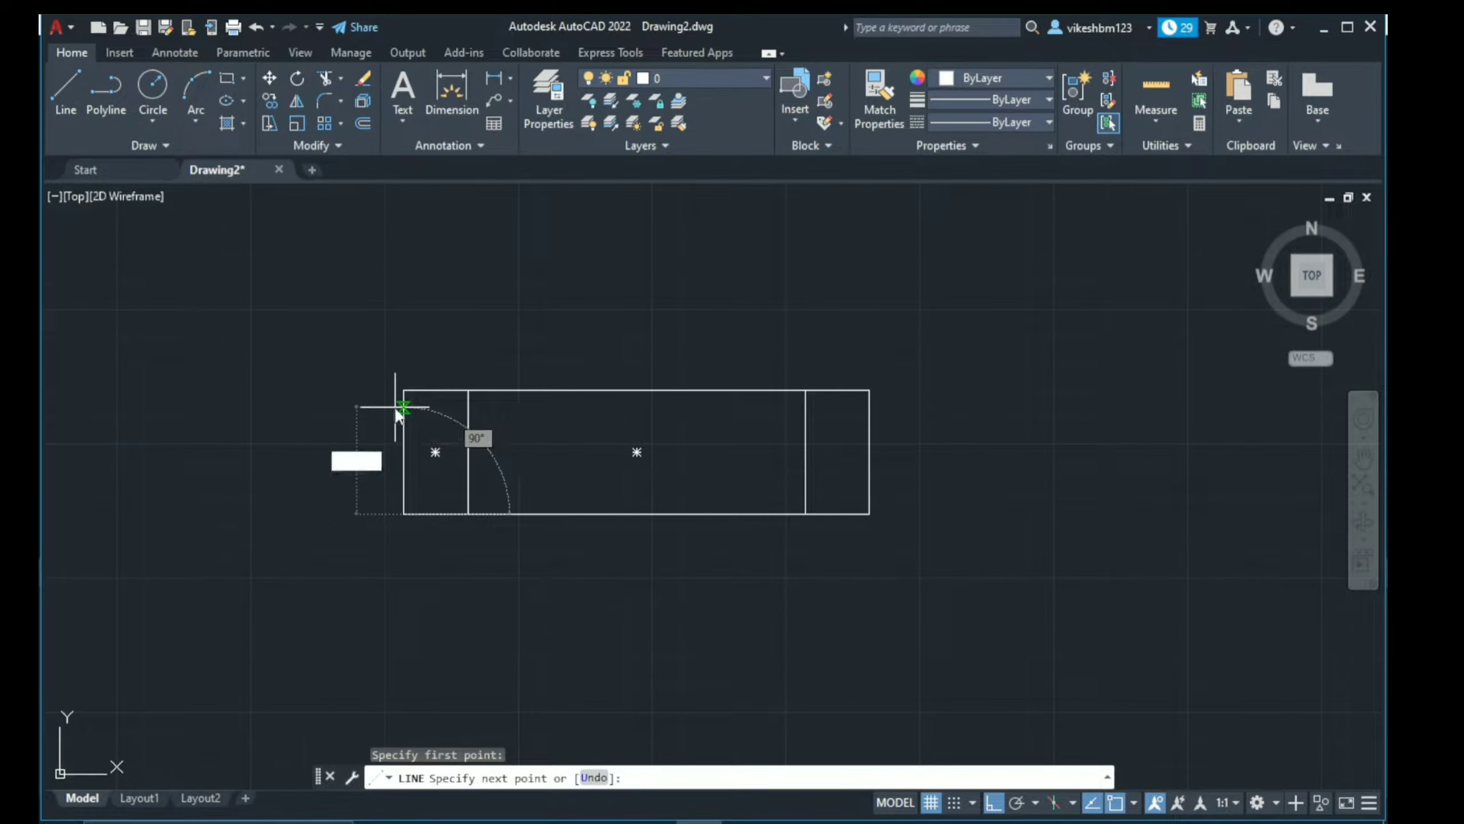
key("Return")
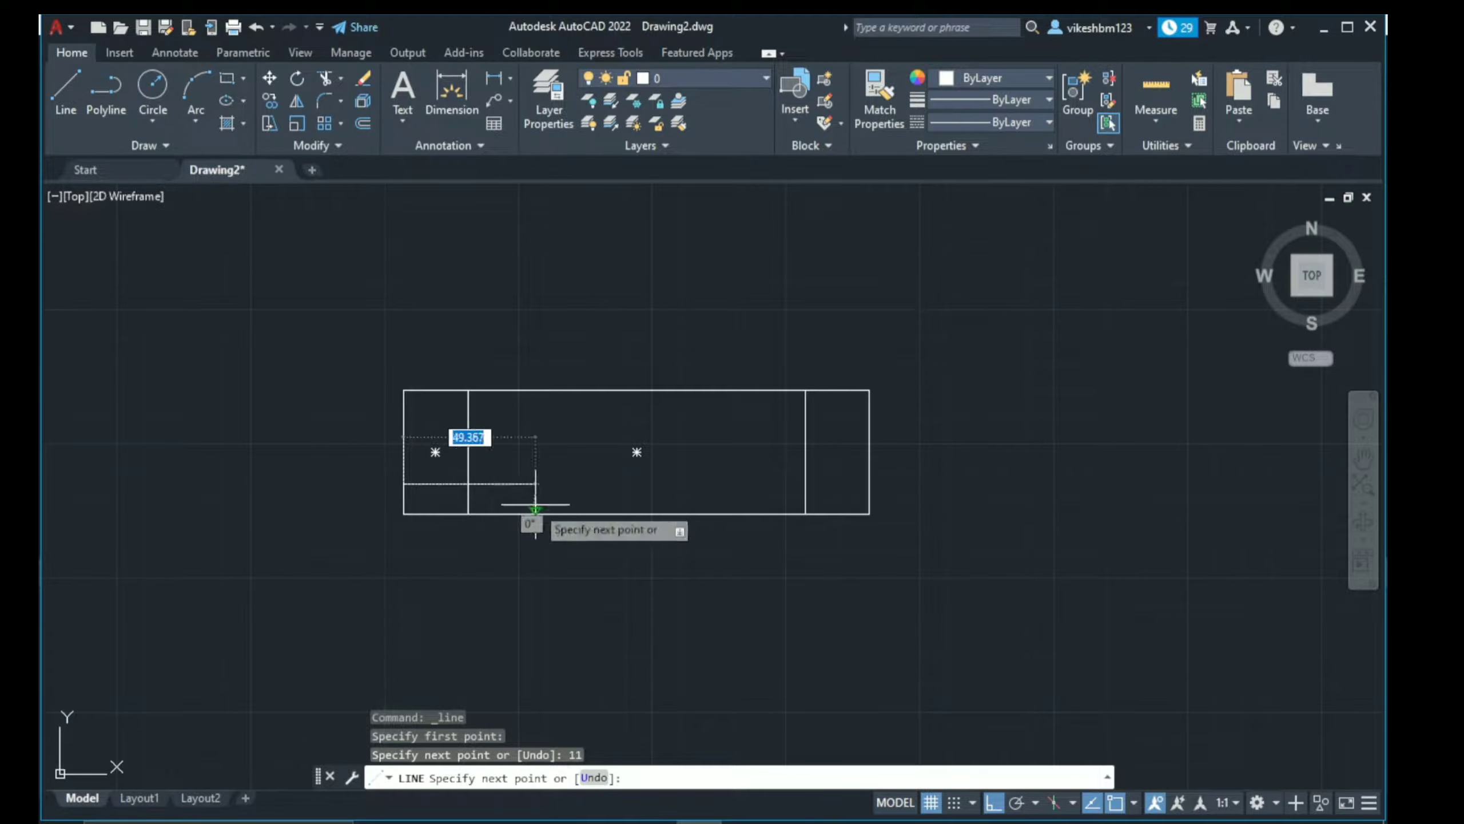
type("11")
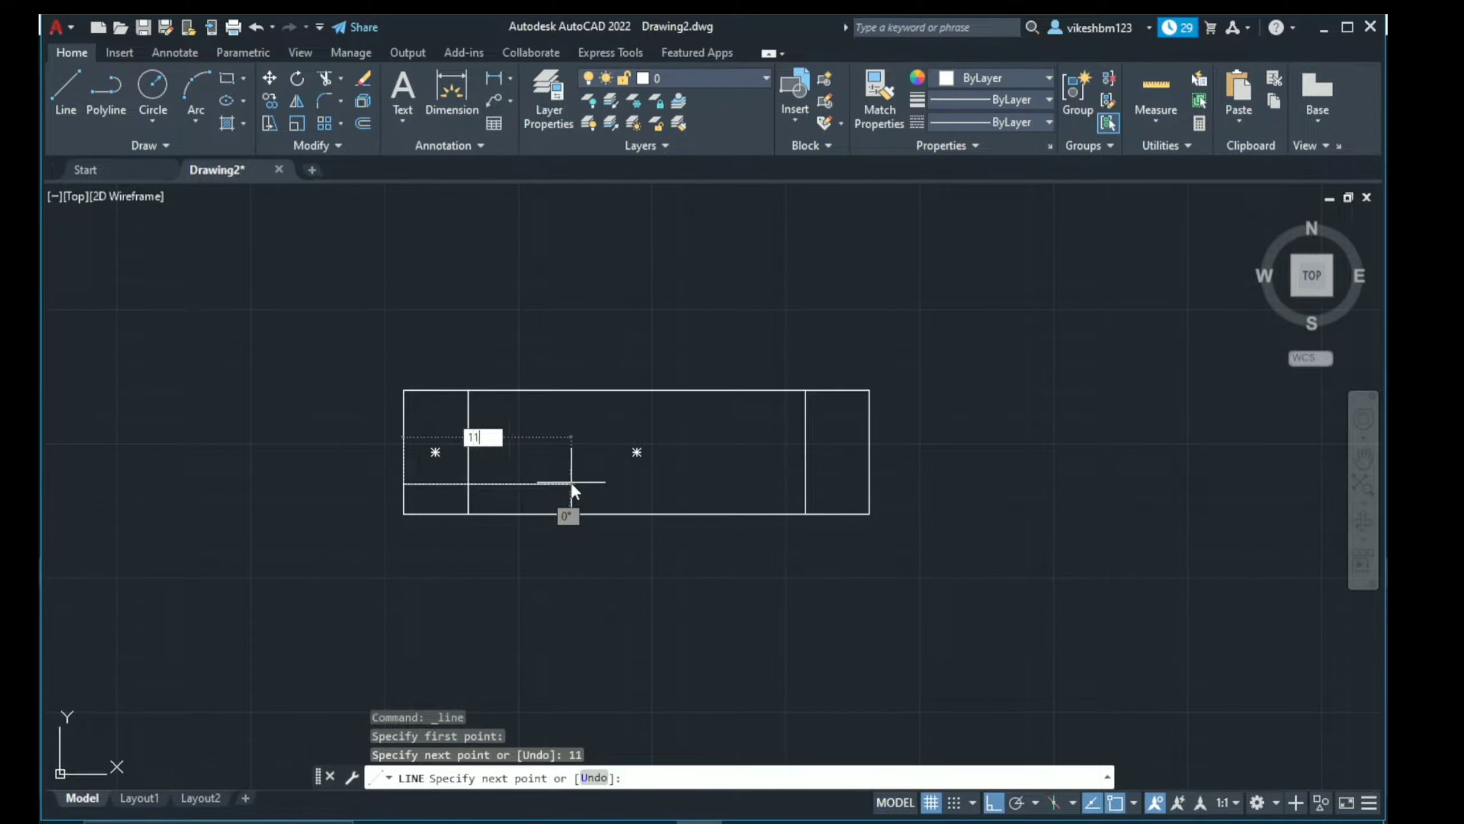
key("Return")
key("Escape")
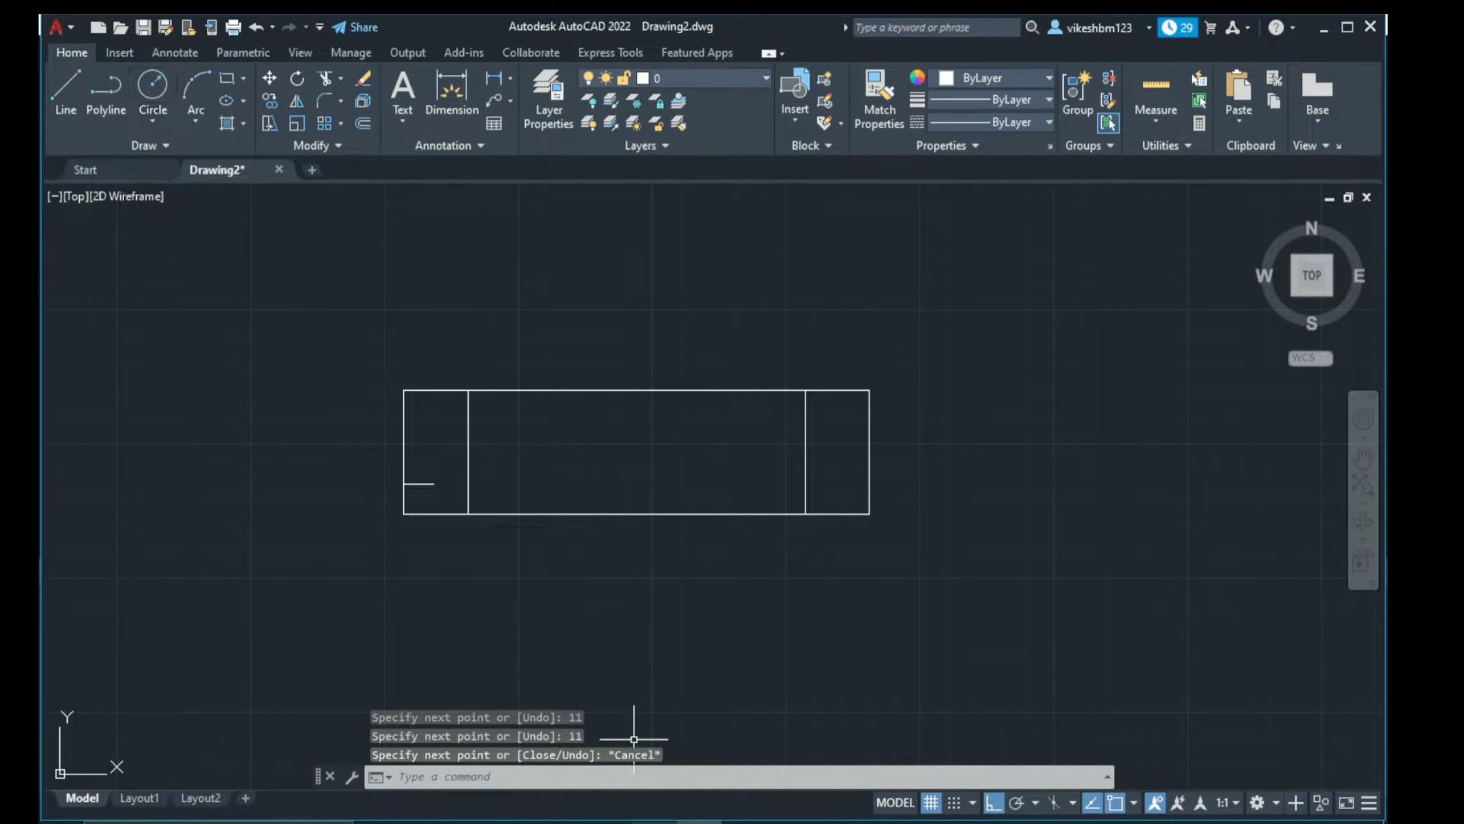
Step: Draw a 10 mm diameter hole circle centred at the guide line's end
left_click(721, 822)
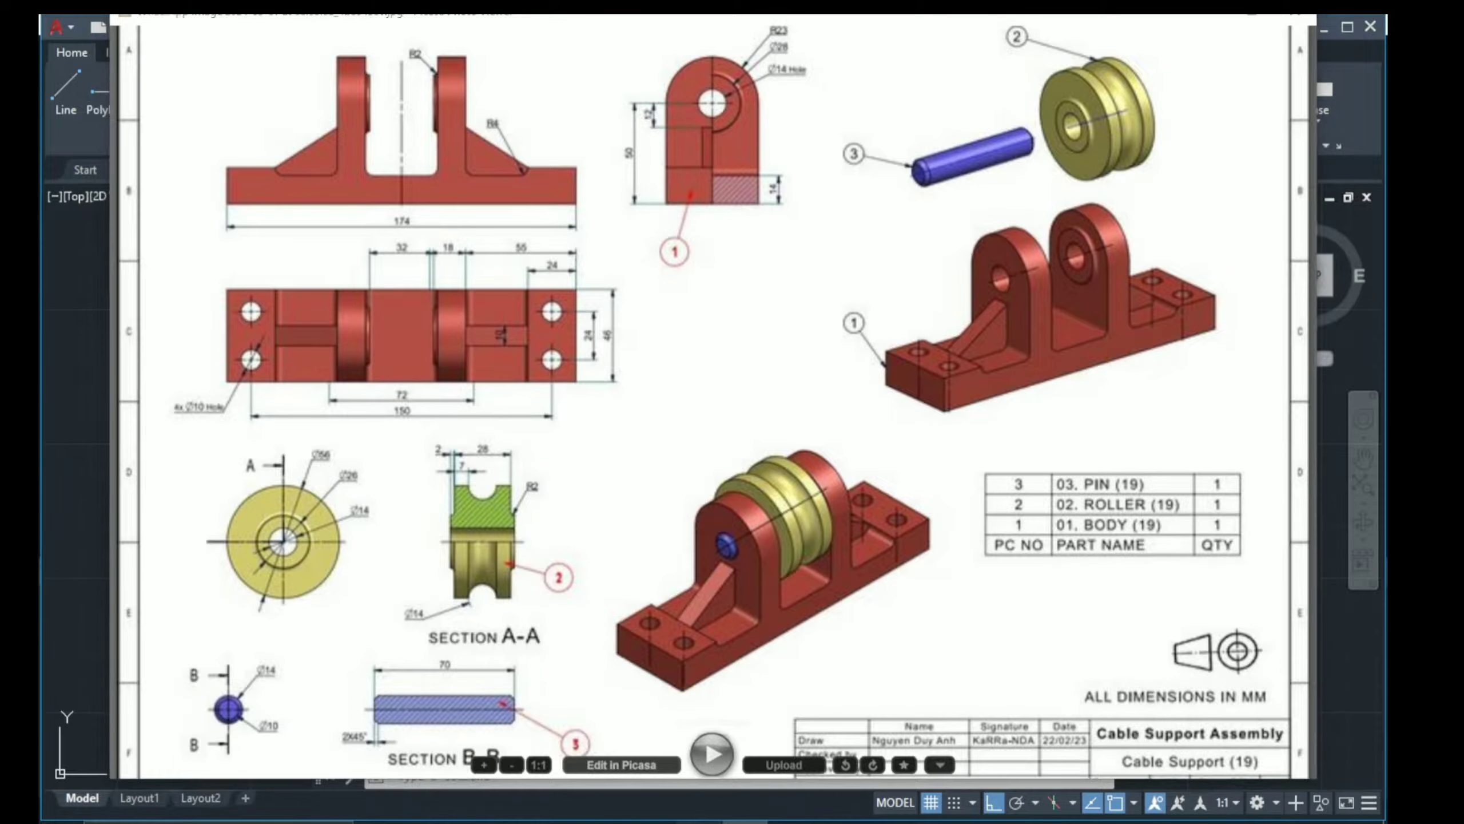
key("Escape")
left_click(162, 123)
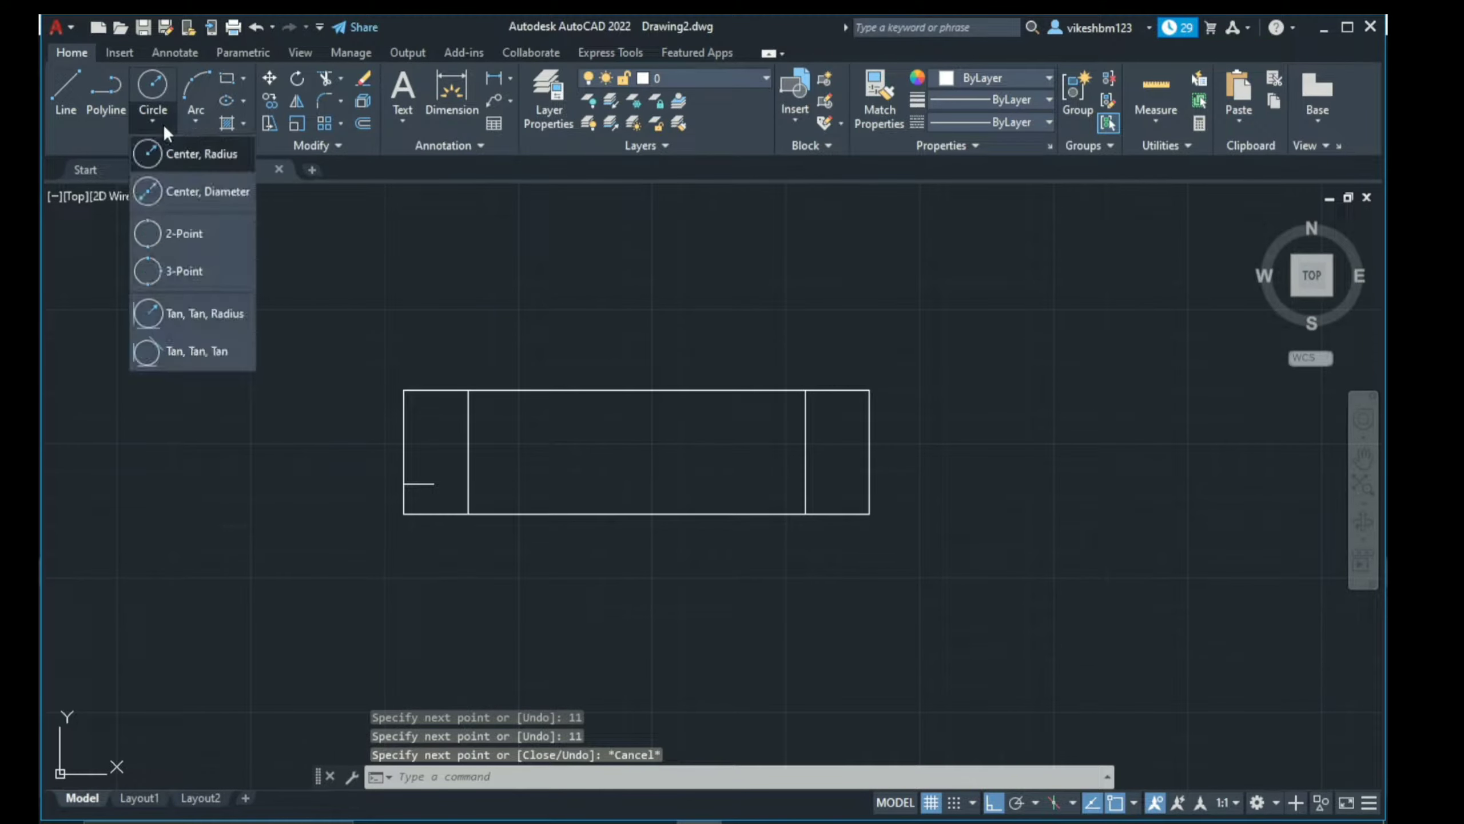
left_click(174, 196)
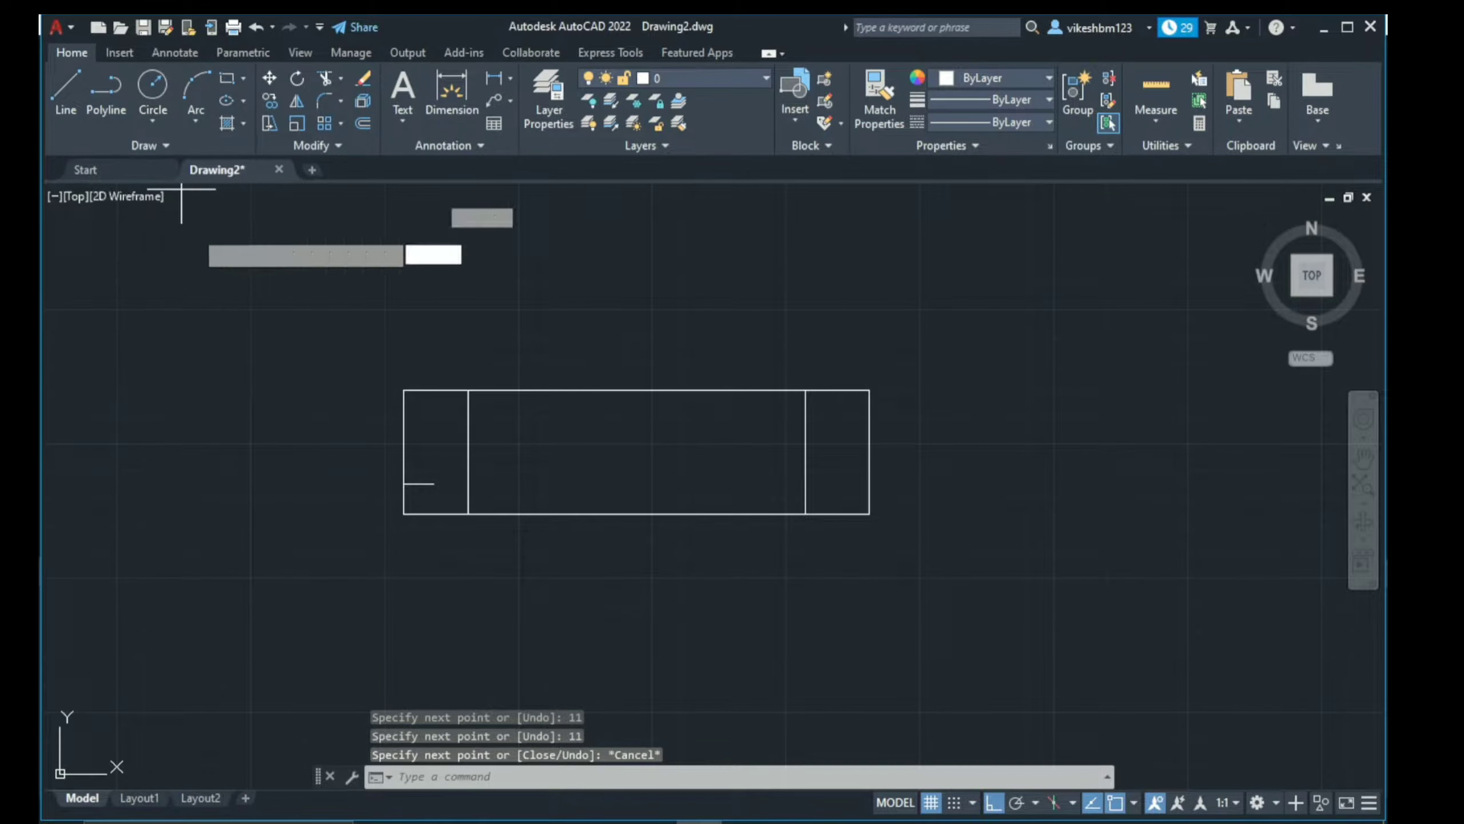
left_click(434, 484)
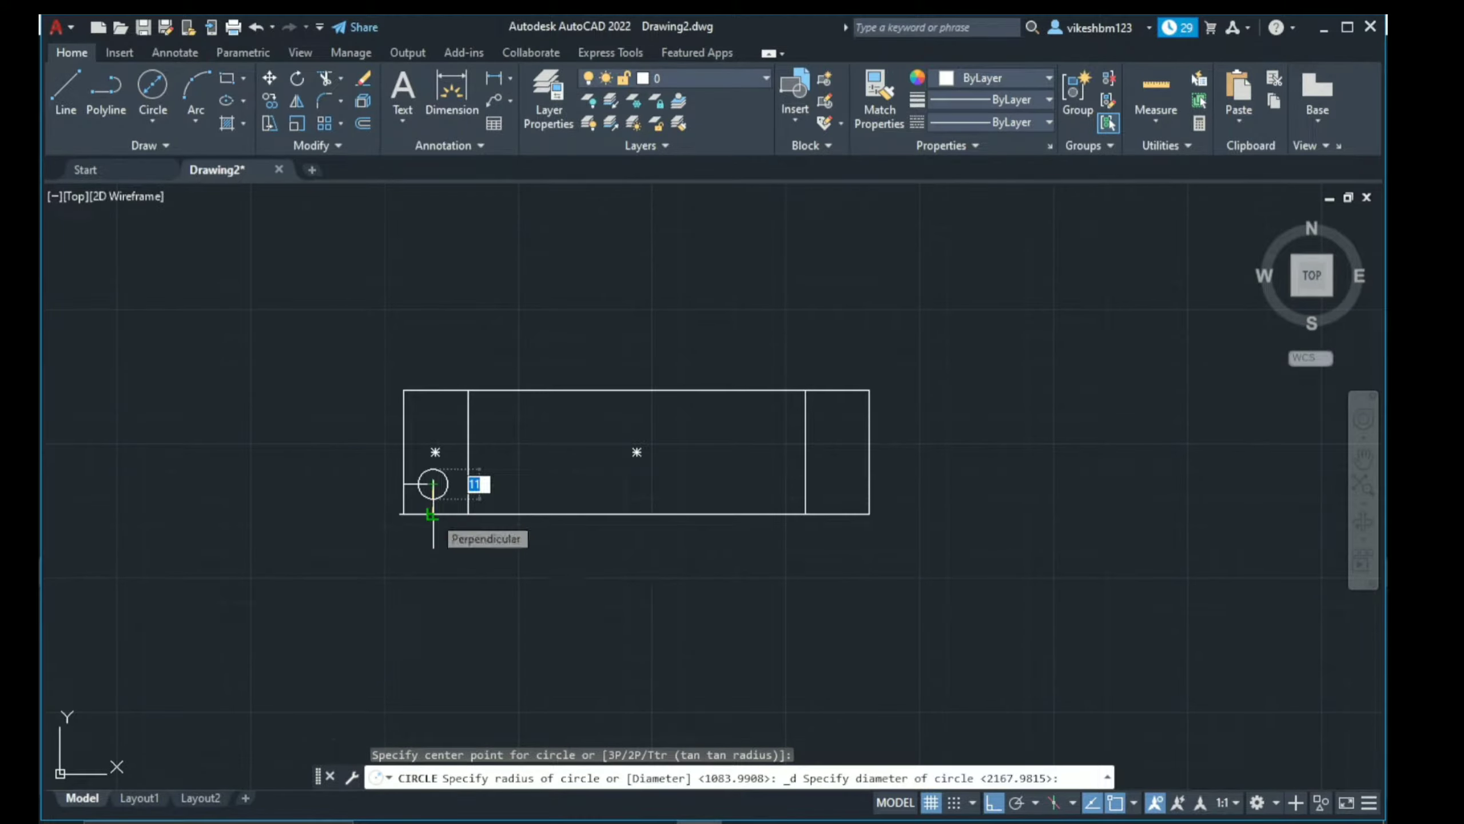
type("1")
key("Return")
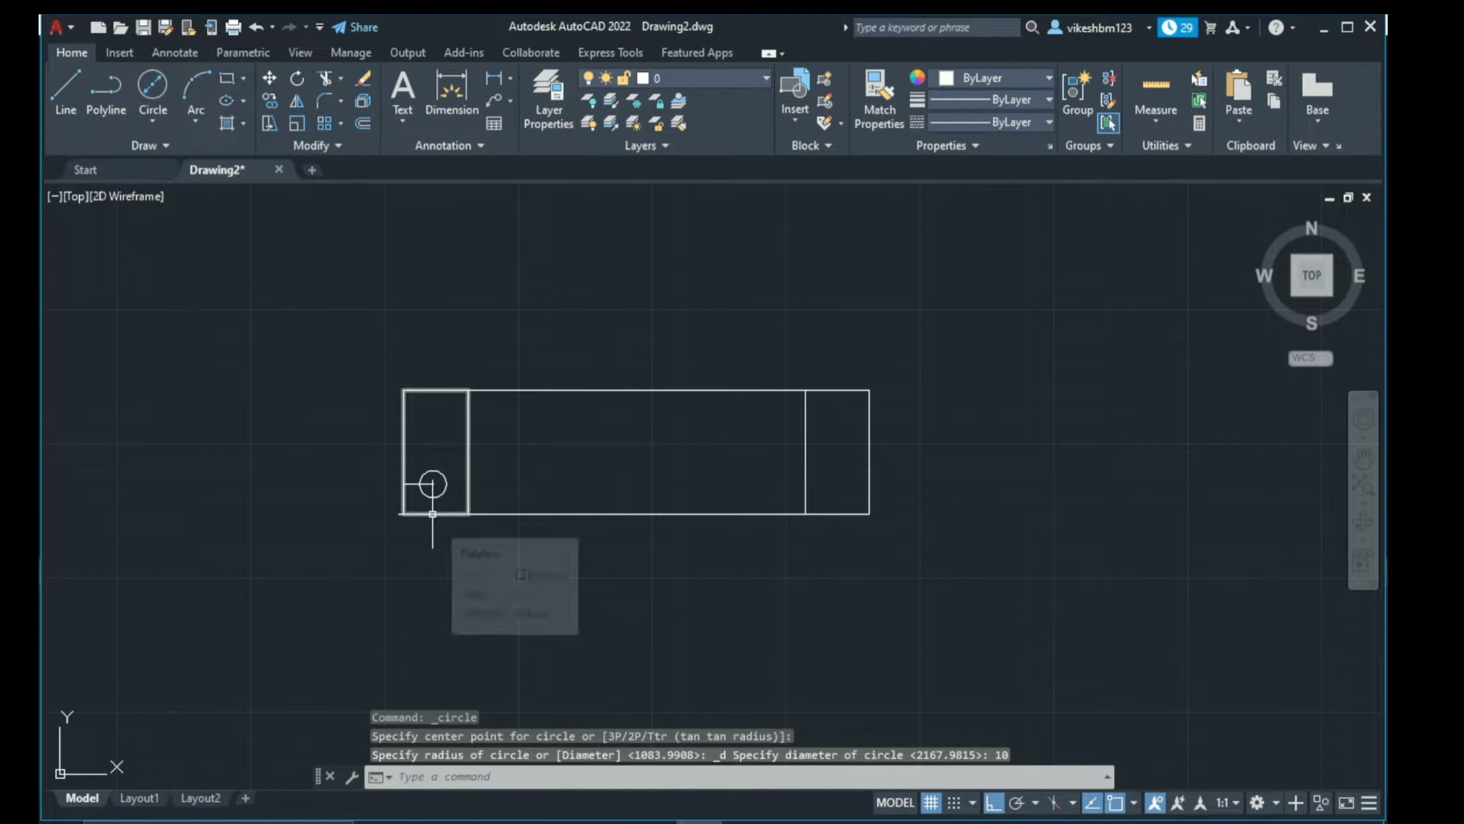
Step: Array the hole circle rectangularly into 2 columns by 2 rows, setting column spacing
left_click(324, 123)
left_click(433, 472)
key("Return")
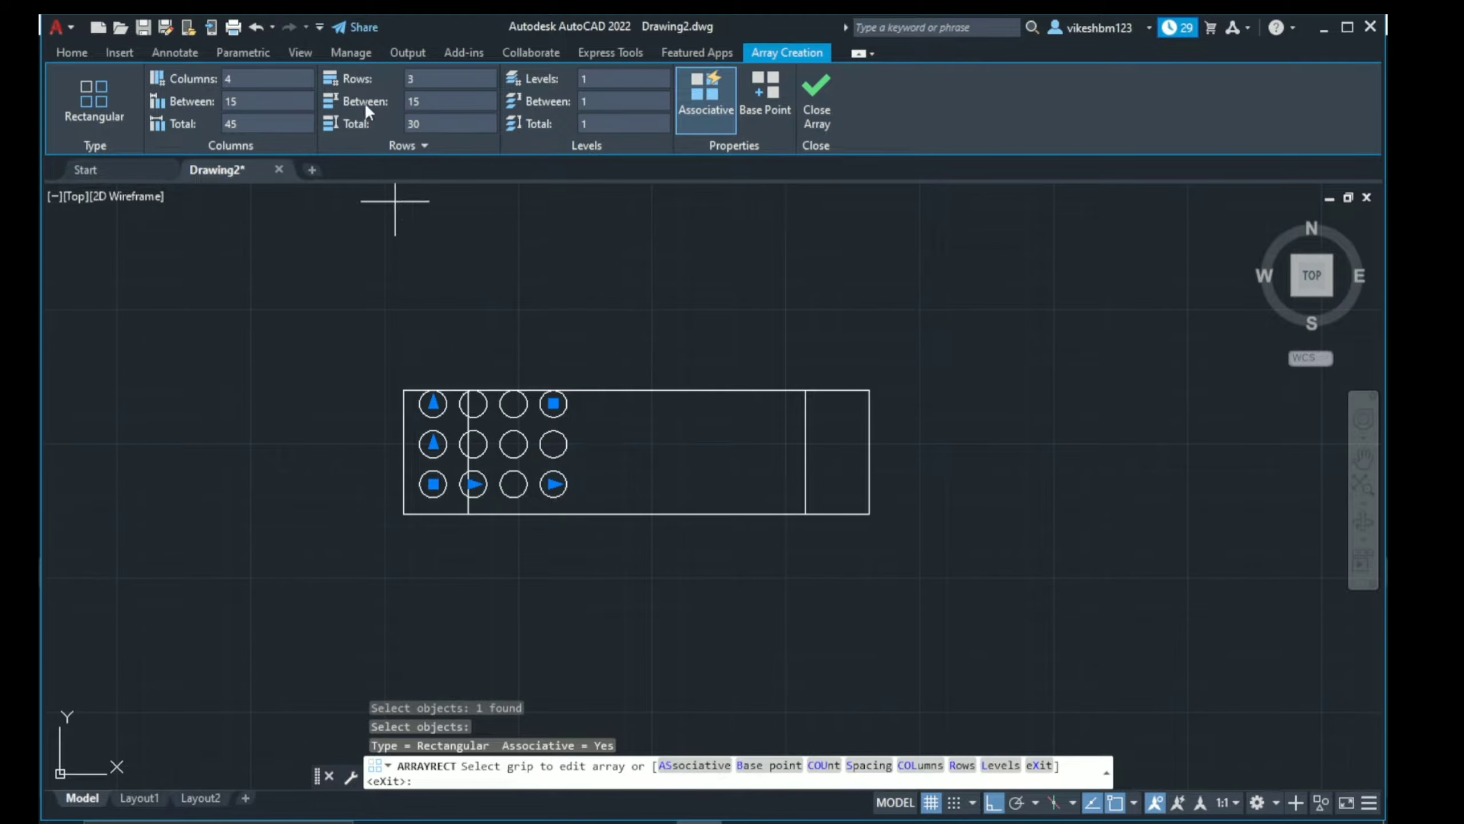
left_click(242, 78)
type("2")
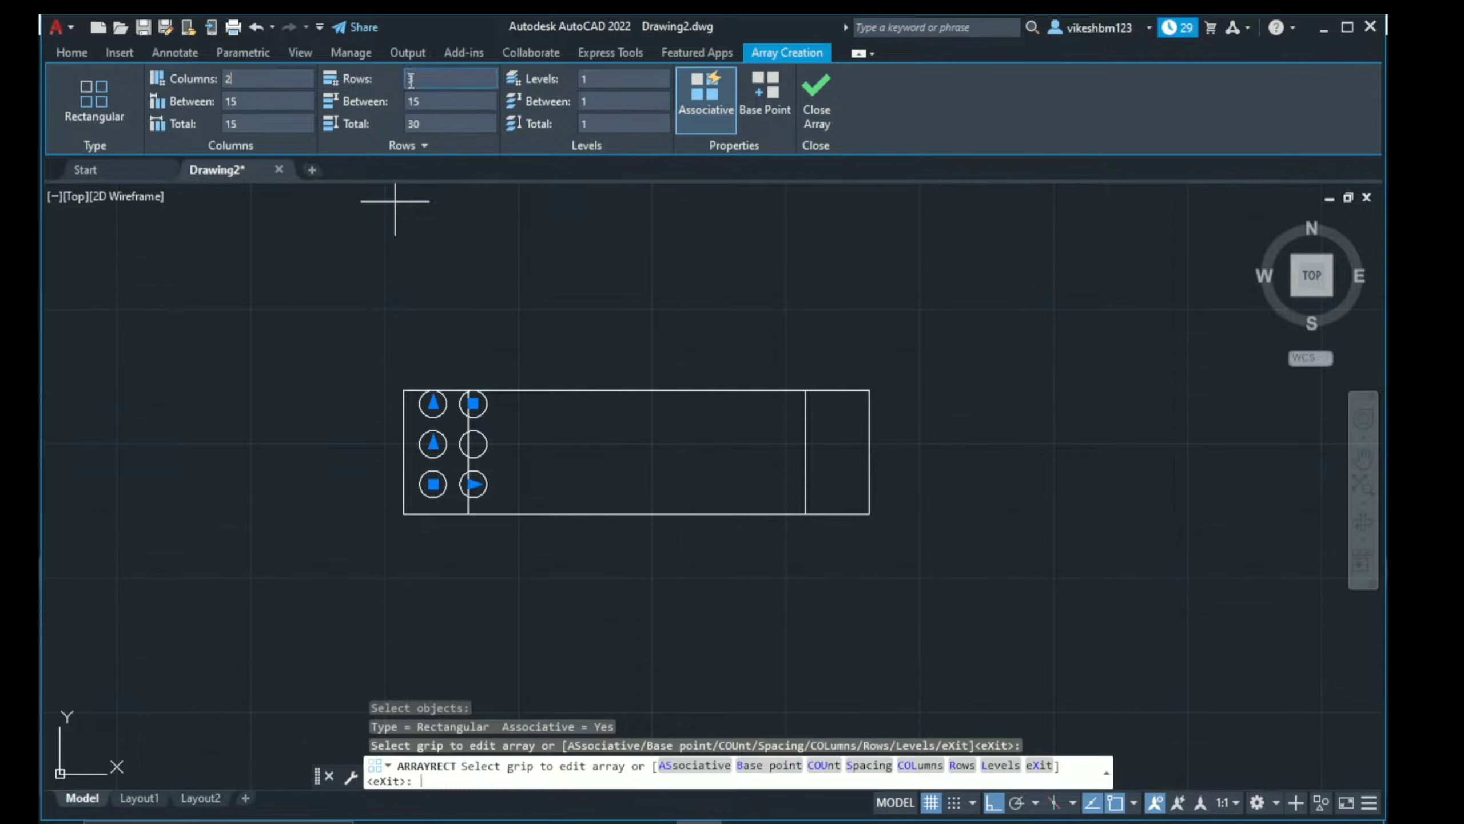
left_click(424, 77)
type("2")
left_click(254, 102)
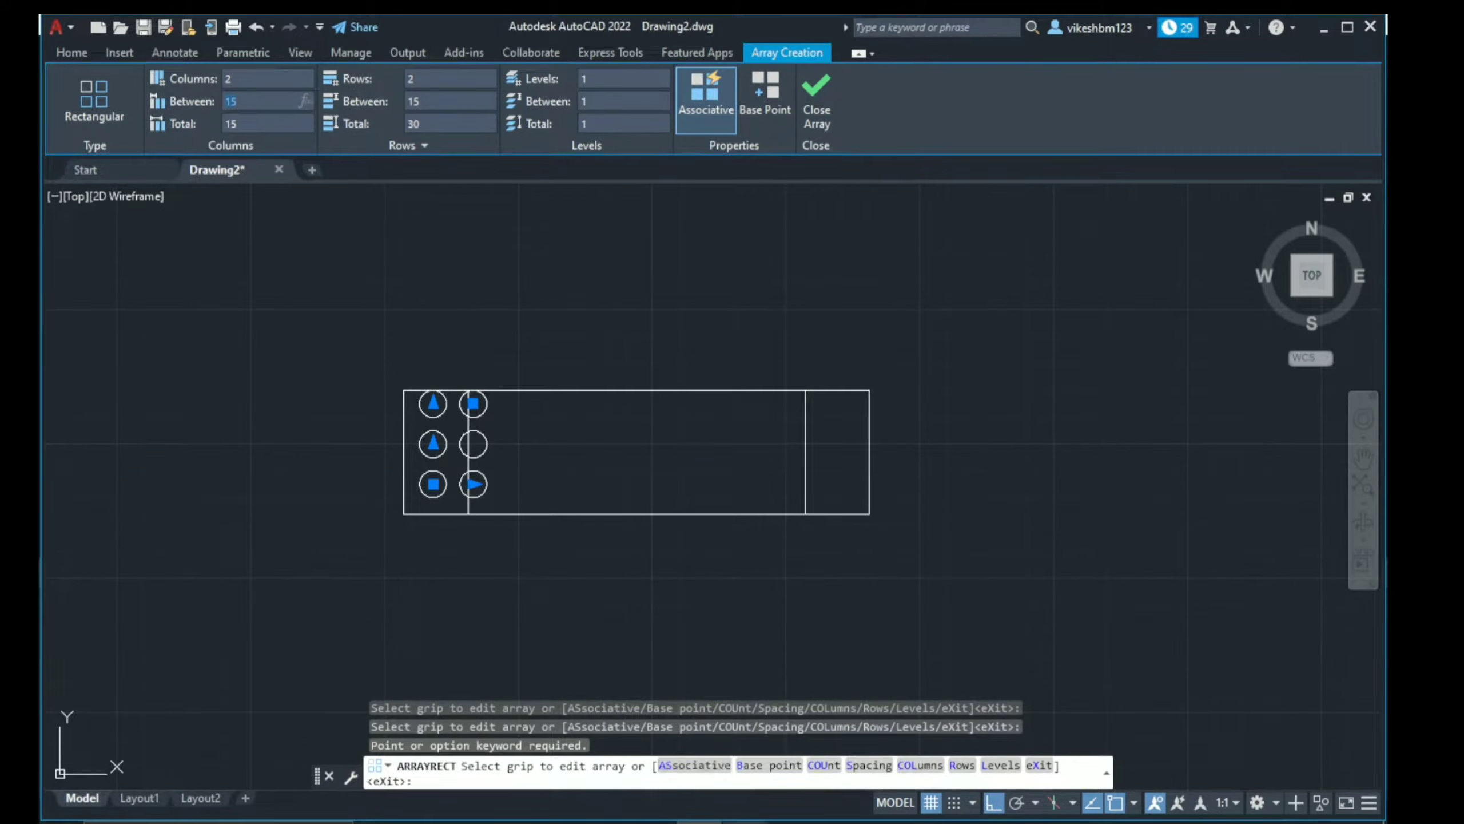
key("alt+Tab")
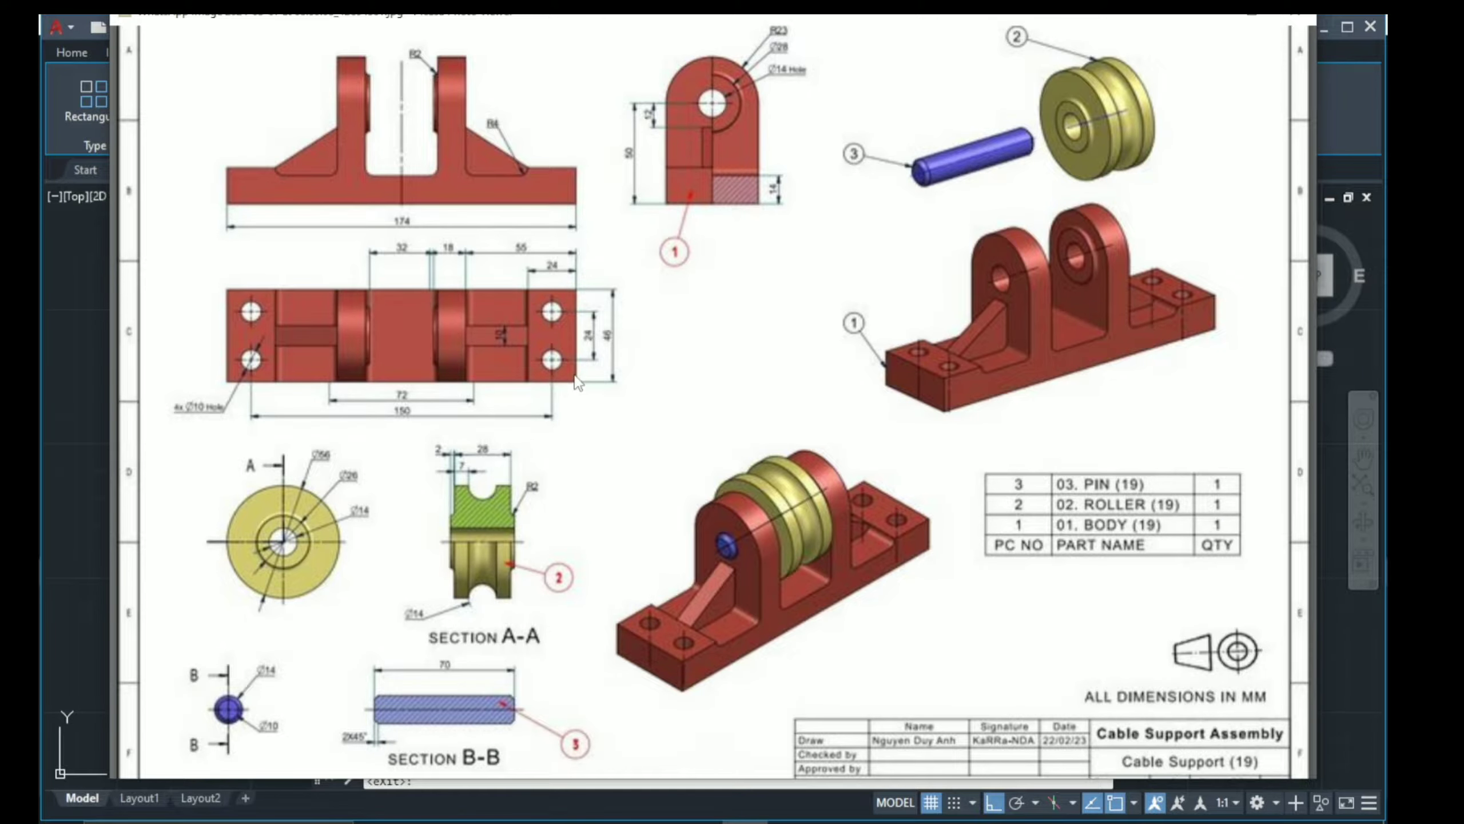
key("alt+Tab")
Step: Switch to the southwest isometric view and reframe the plates, cancelling an accidental copy
left_click(74, 196)
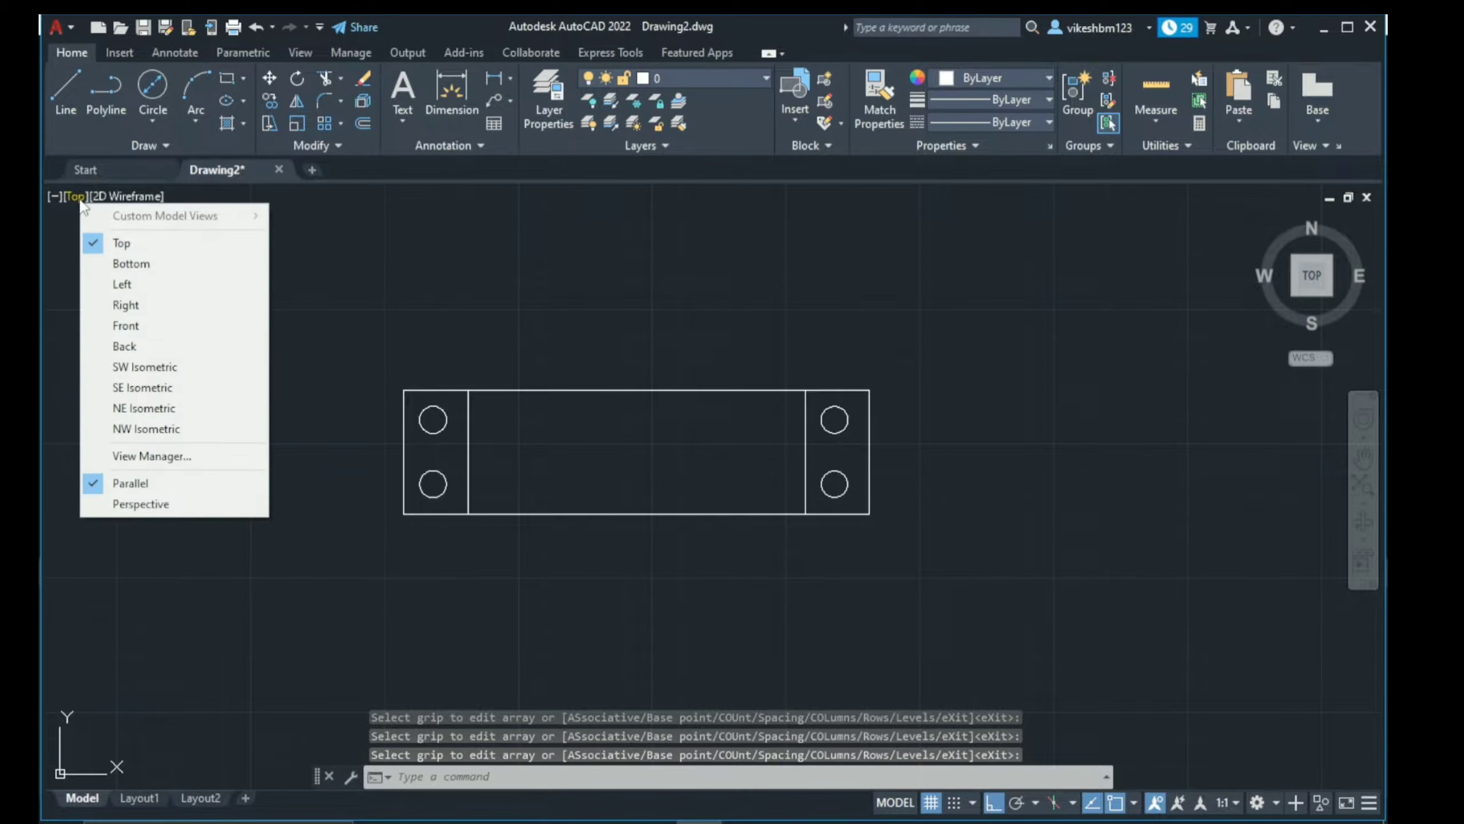
left_click(162, 374)
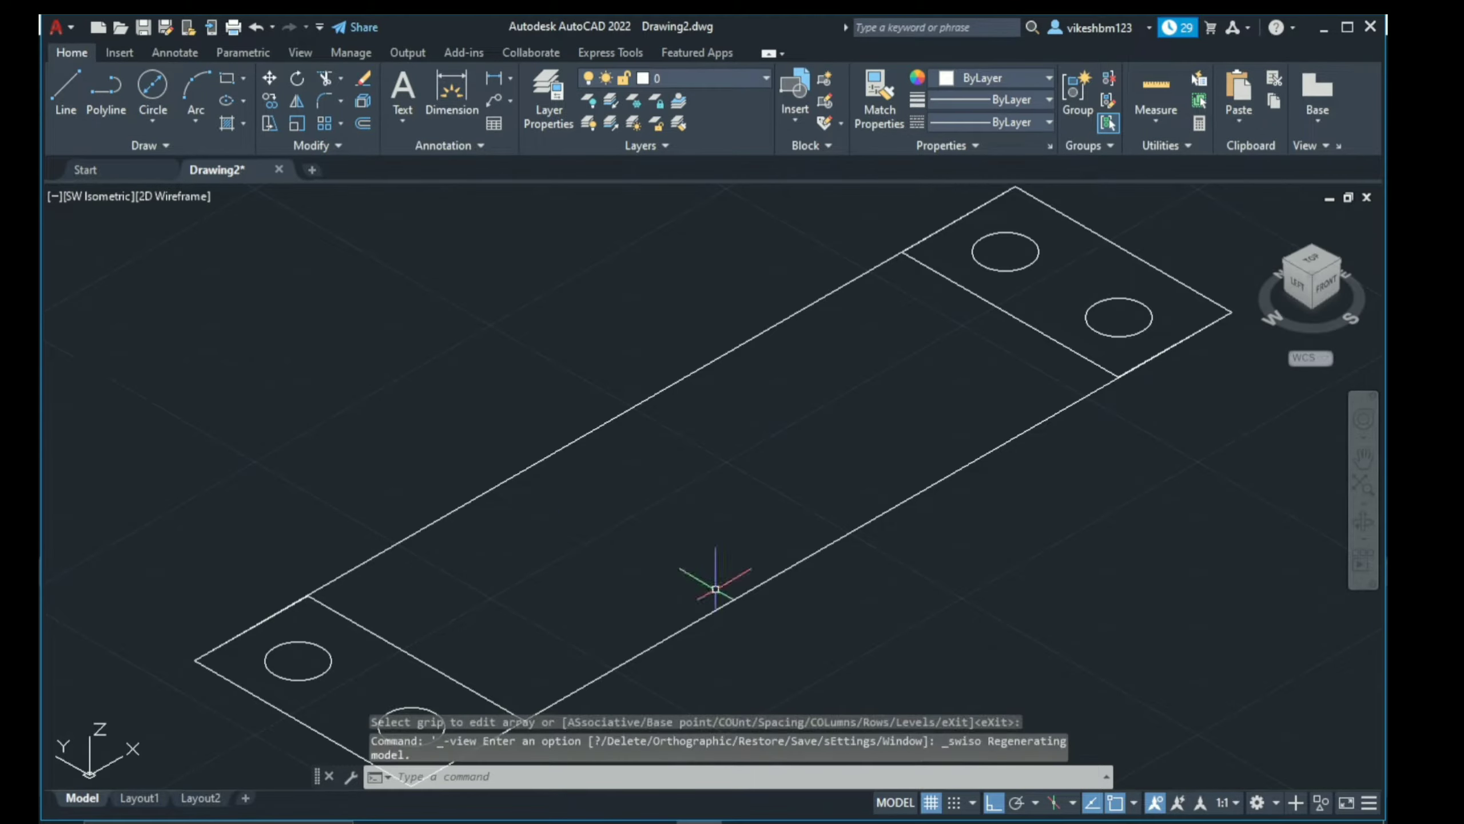
scroll(744, 551, "down", 2)
scroll(798, 584, "down", 4)
middle_click_drag(797, 584, 465, 459)
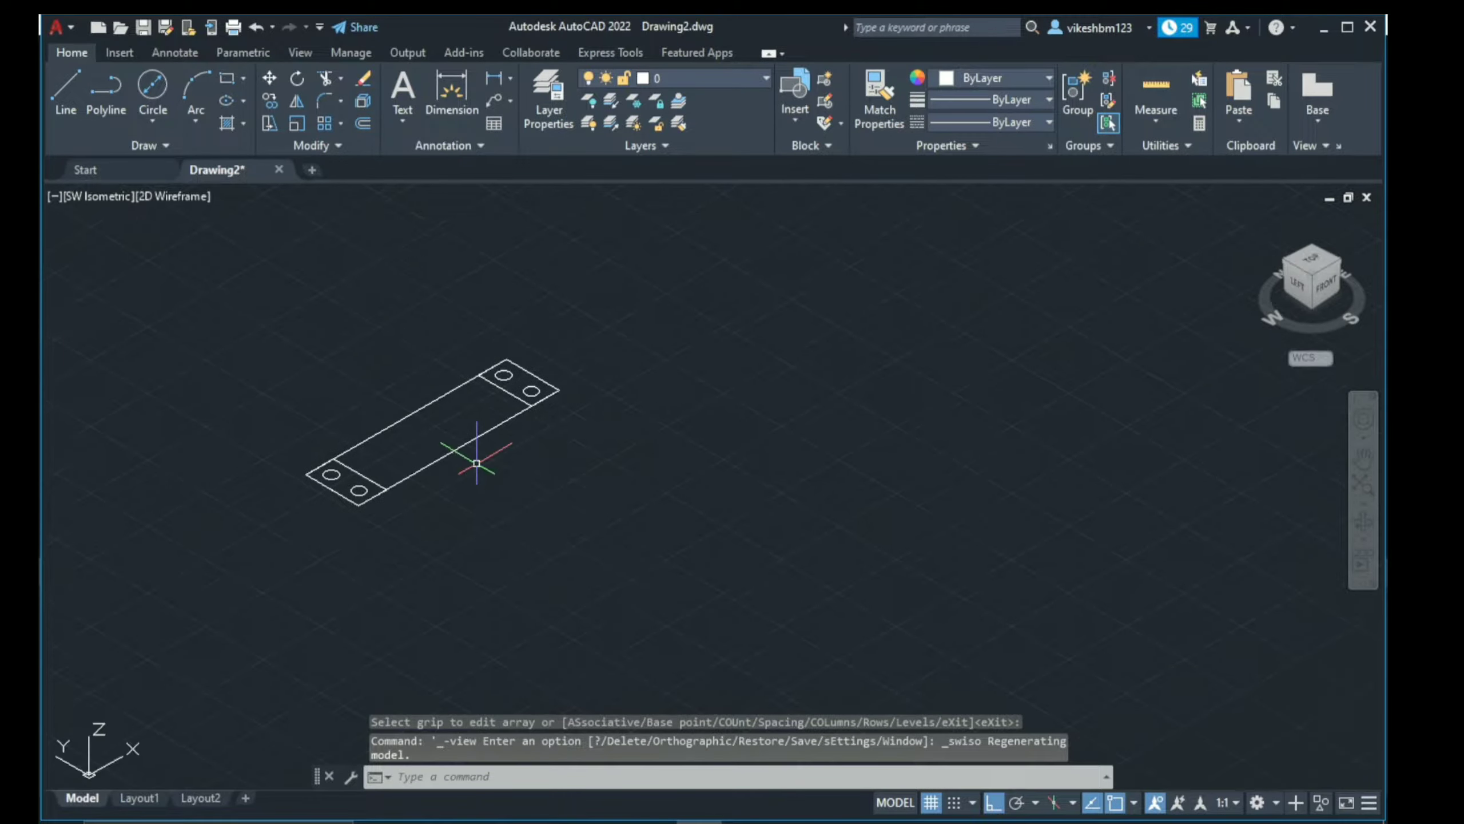
scroll(465, 459, "up", 3)
left_click(270, 101)
key("Escape")
Step: Erase the lower plate's end lines and holes, then switch to the 3D Modeling workspace
left_click(621, 476)
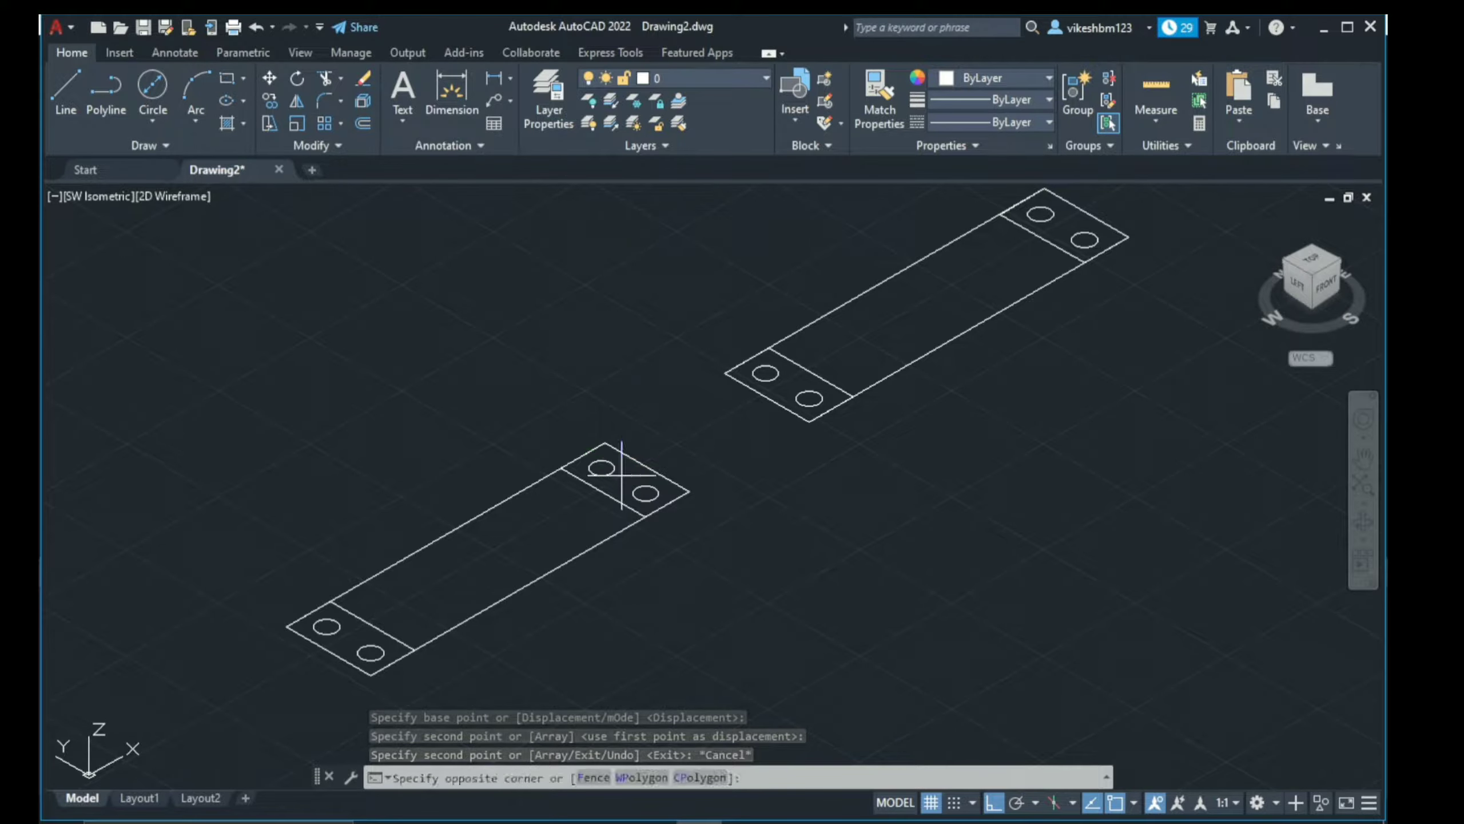
left_click(554, 547)
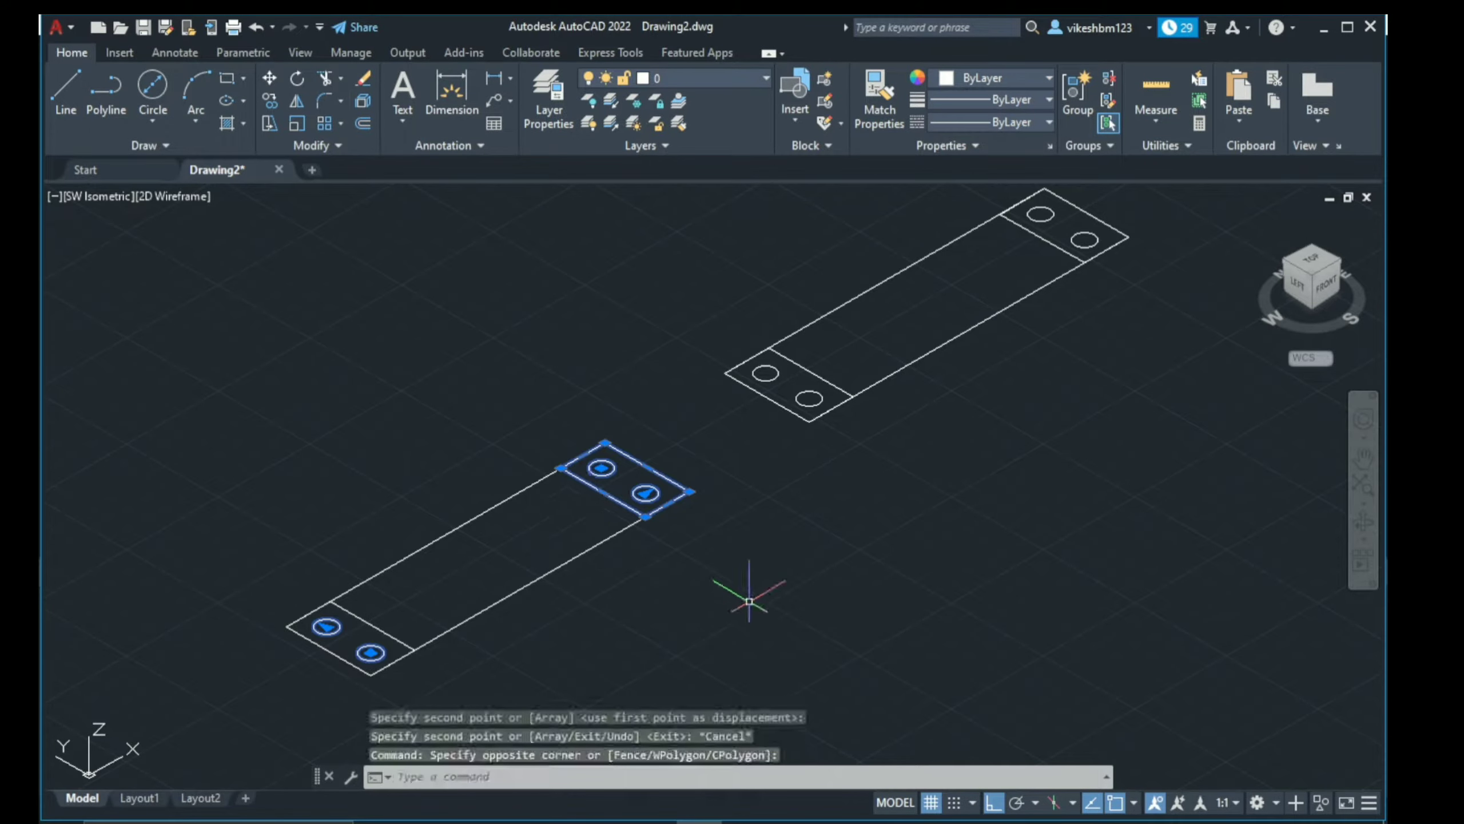
key("Delete")
left_click(372, 626)
key("Delete")
left_click(1259, 802)
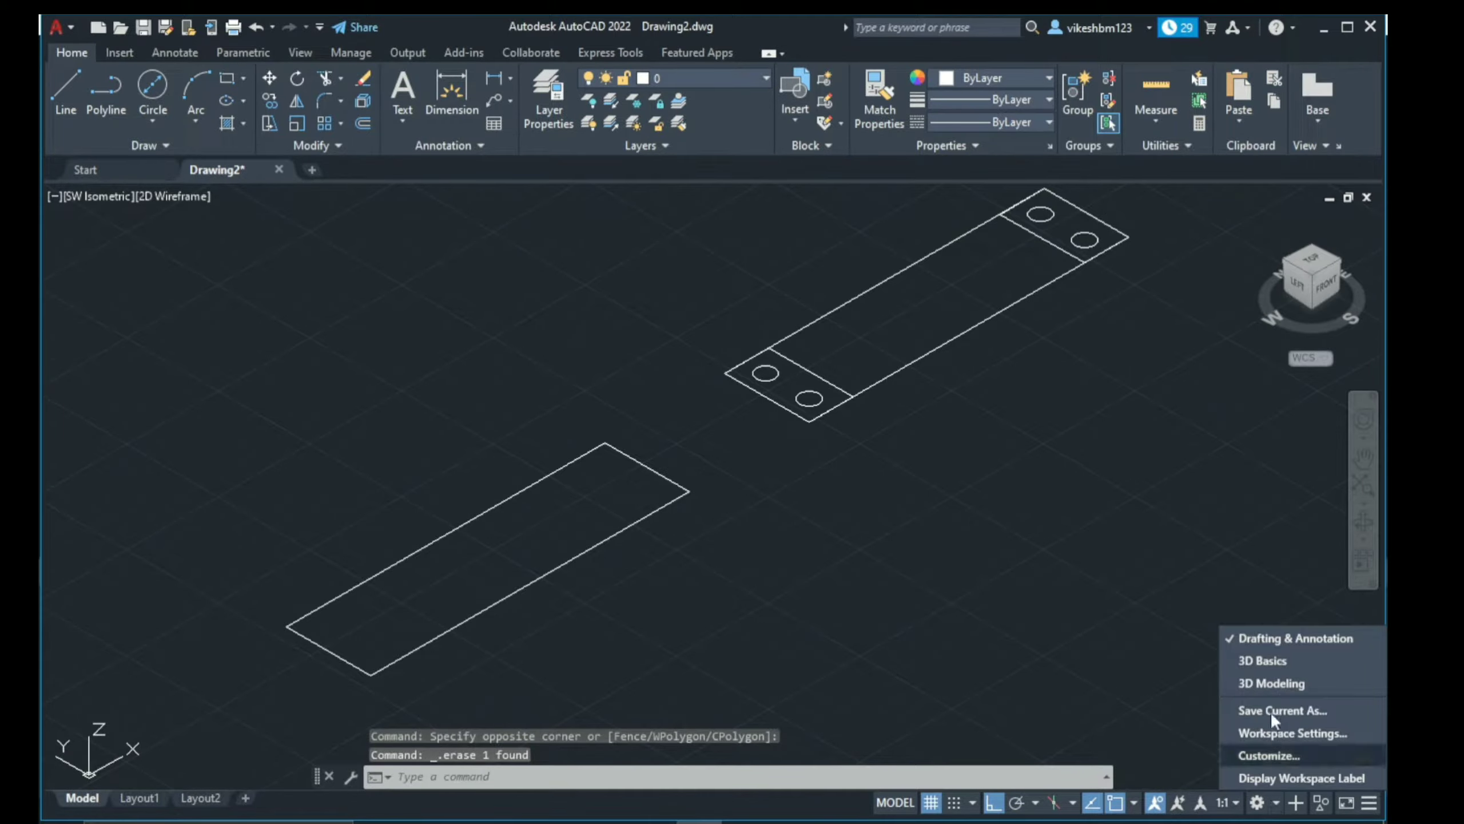
left_click(1270, 683)
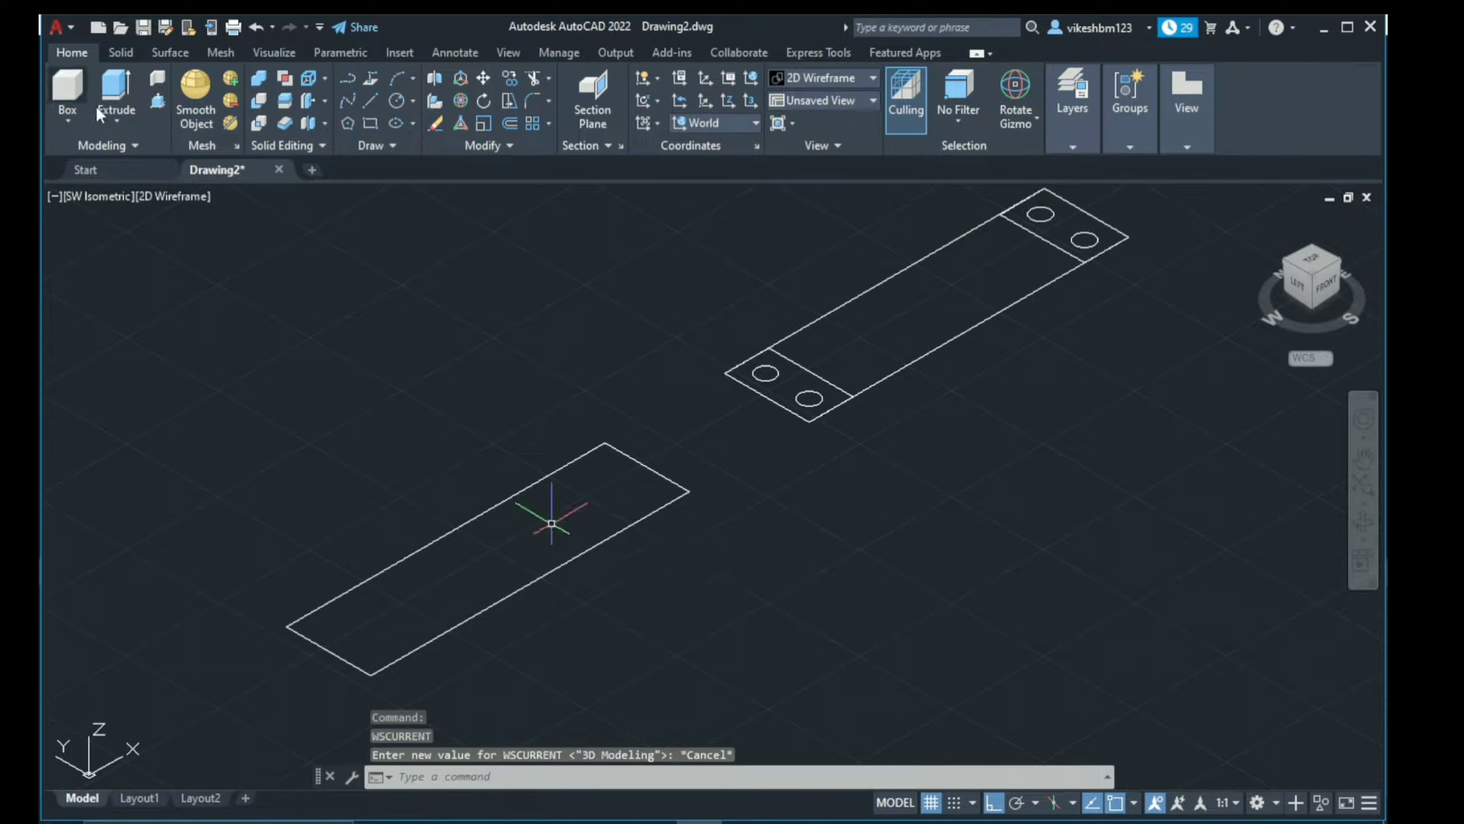
Step: Press-pull the plain rectangle into a 14-unit-thick solid slab
left_click(157, 103)
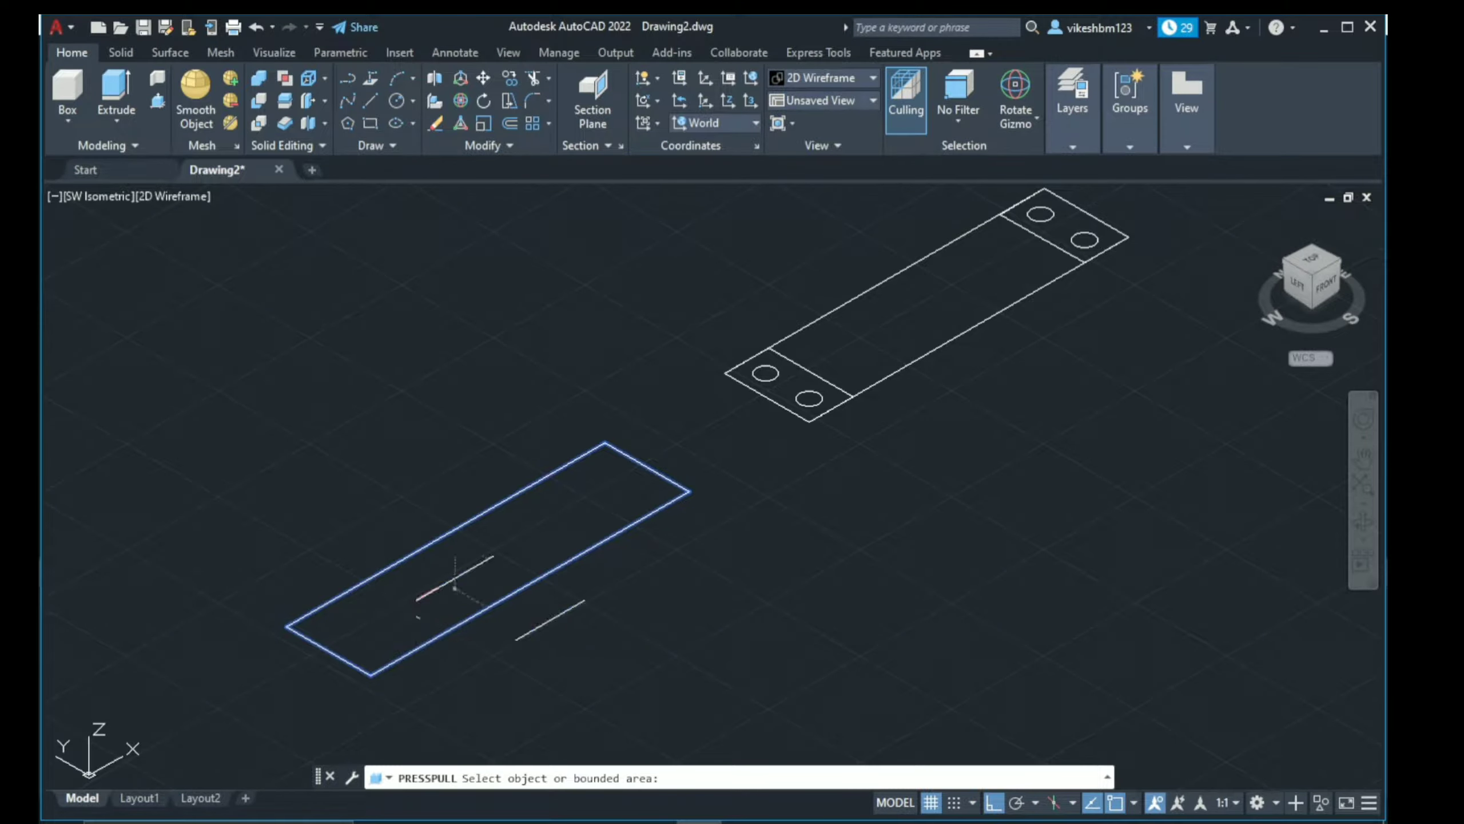
left_click(401, 573)
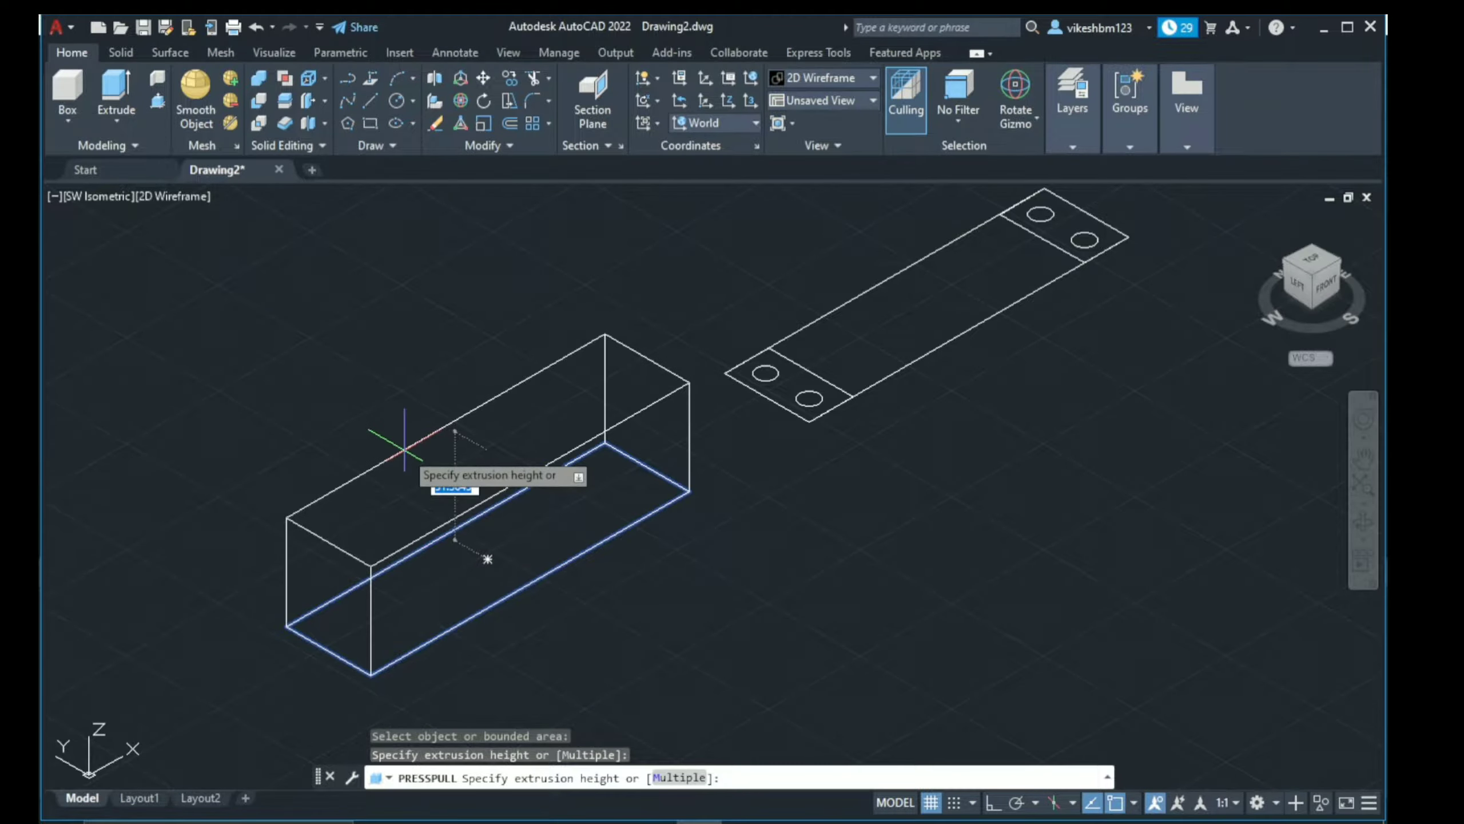
key("alt+Tab")
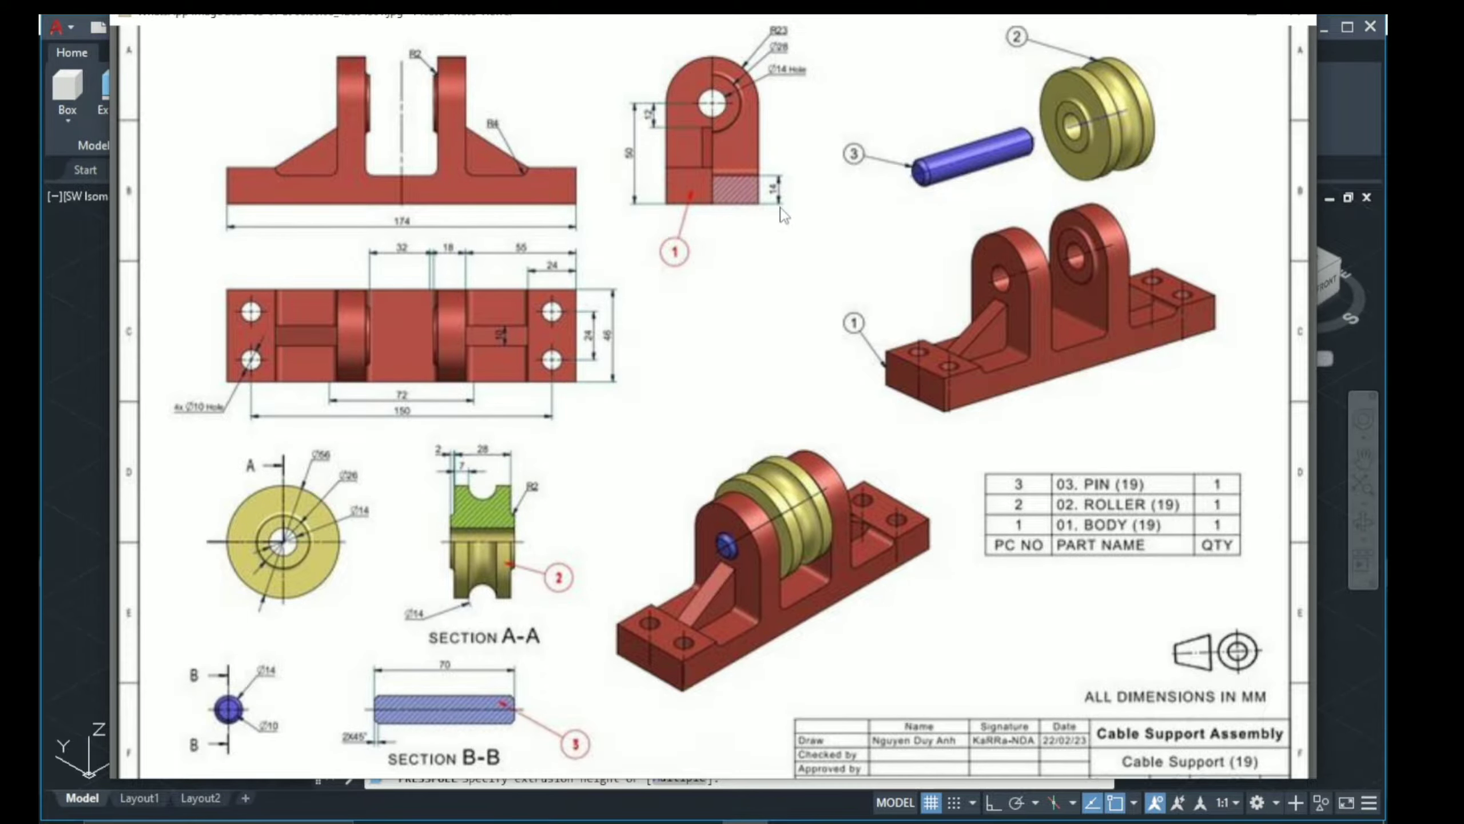
key("alt+Tab")
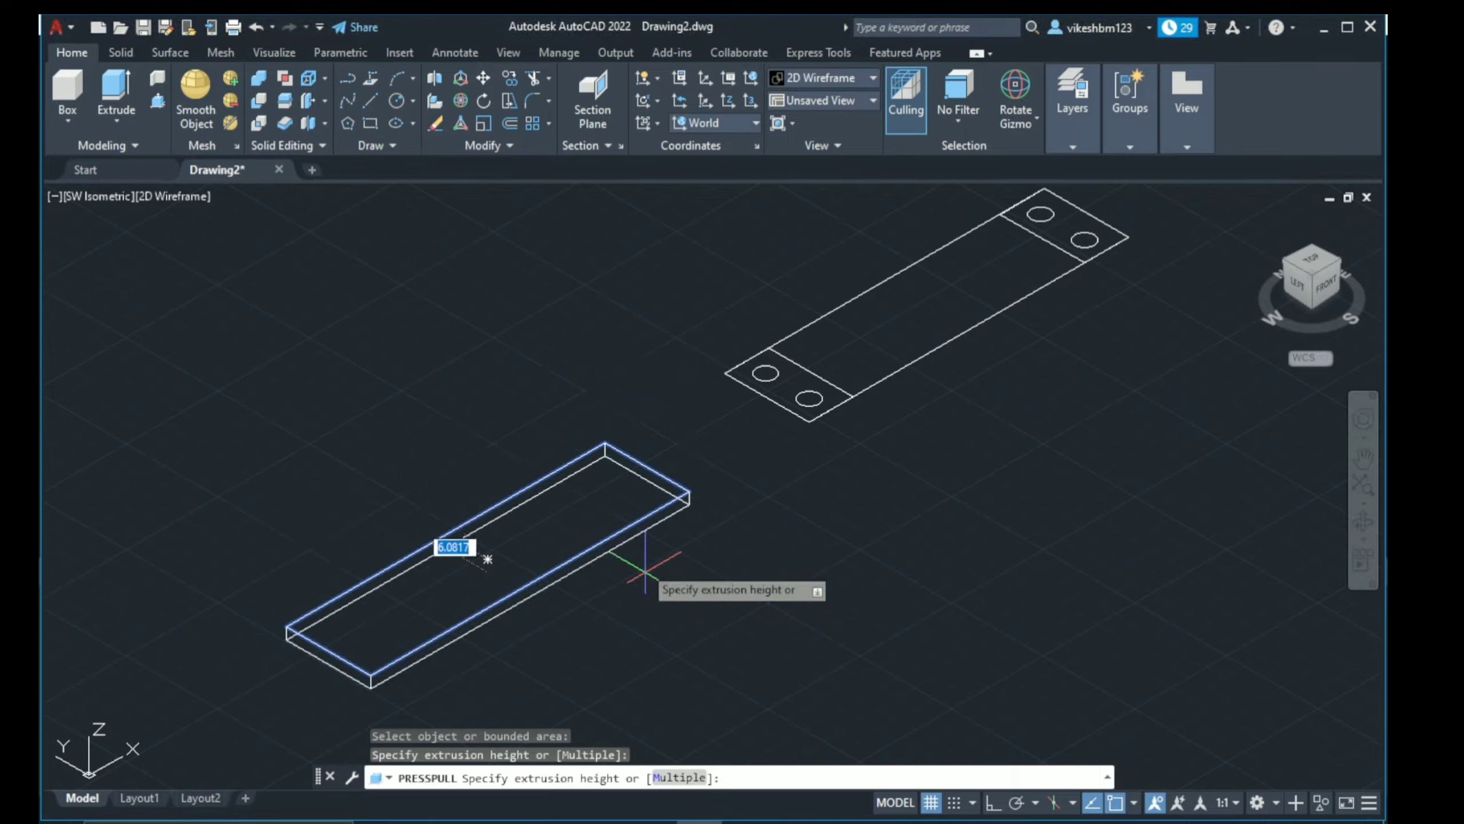
type("14")
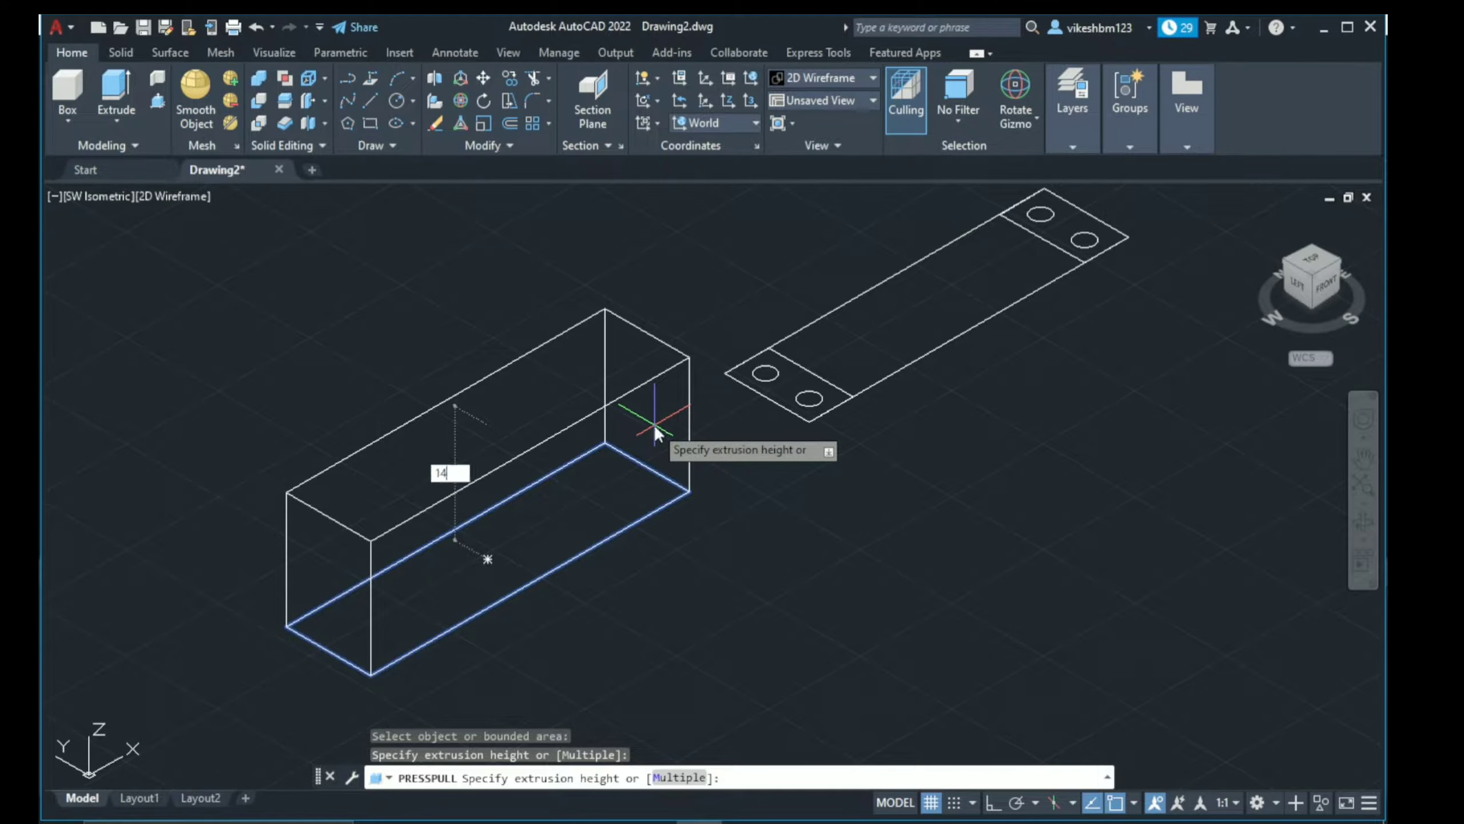
key("Return")
key("Return")
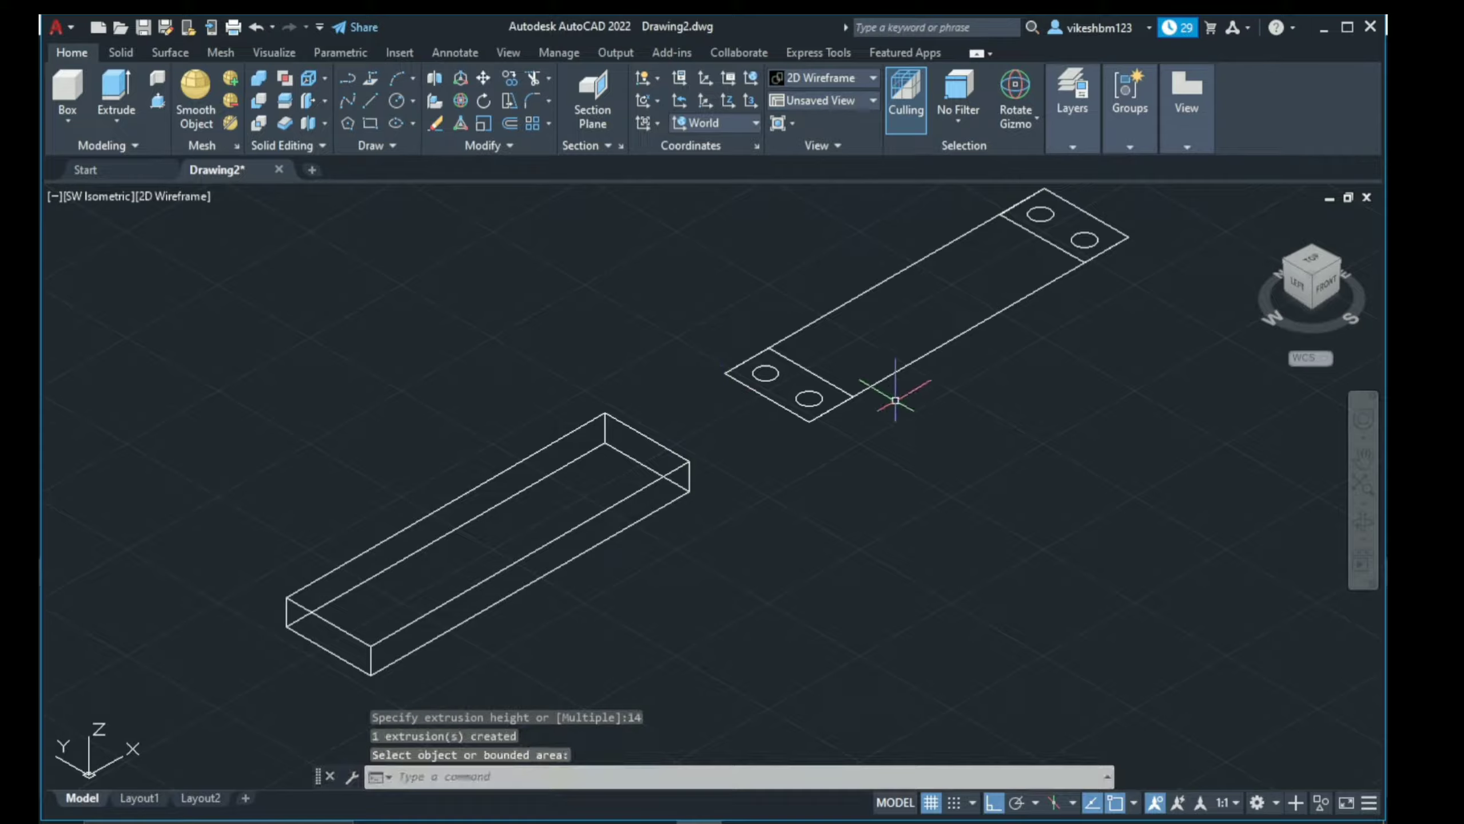
Step: Copy the upper plate's two end regions onto the slab's end corner
middle_click_drag(864, 430, 858, 451)
left_click(823, 401)
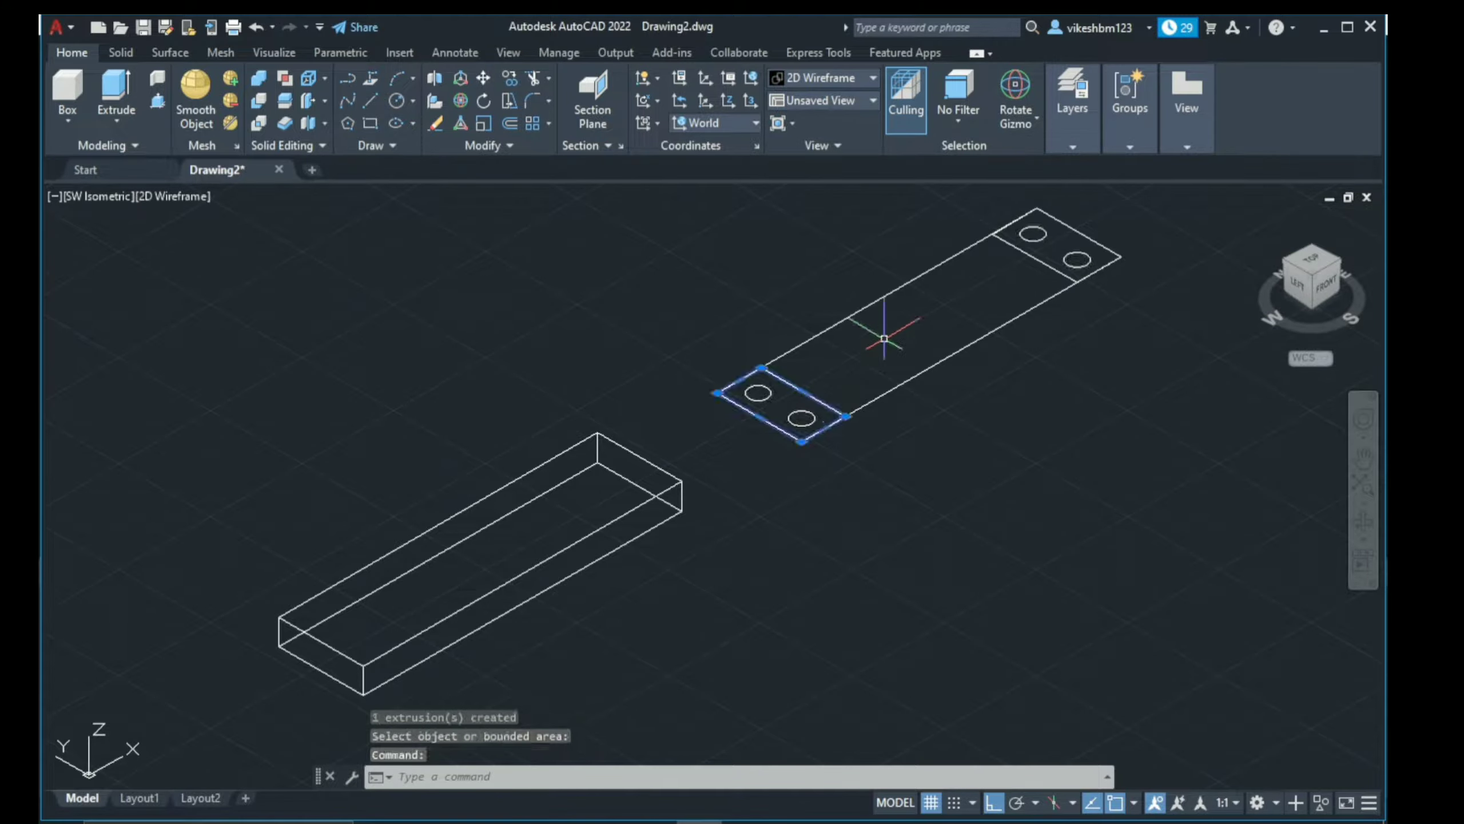
left_click(1012, 244)
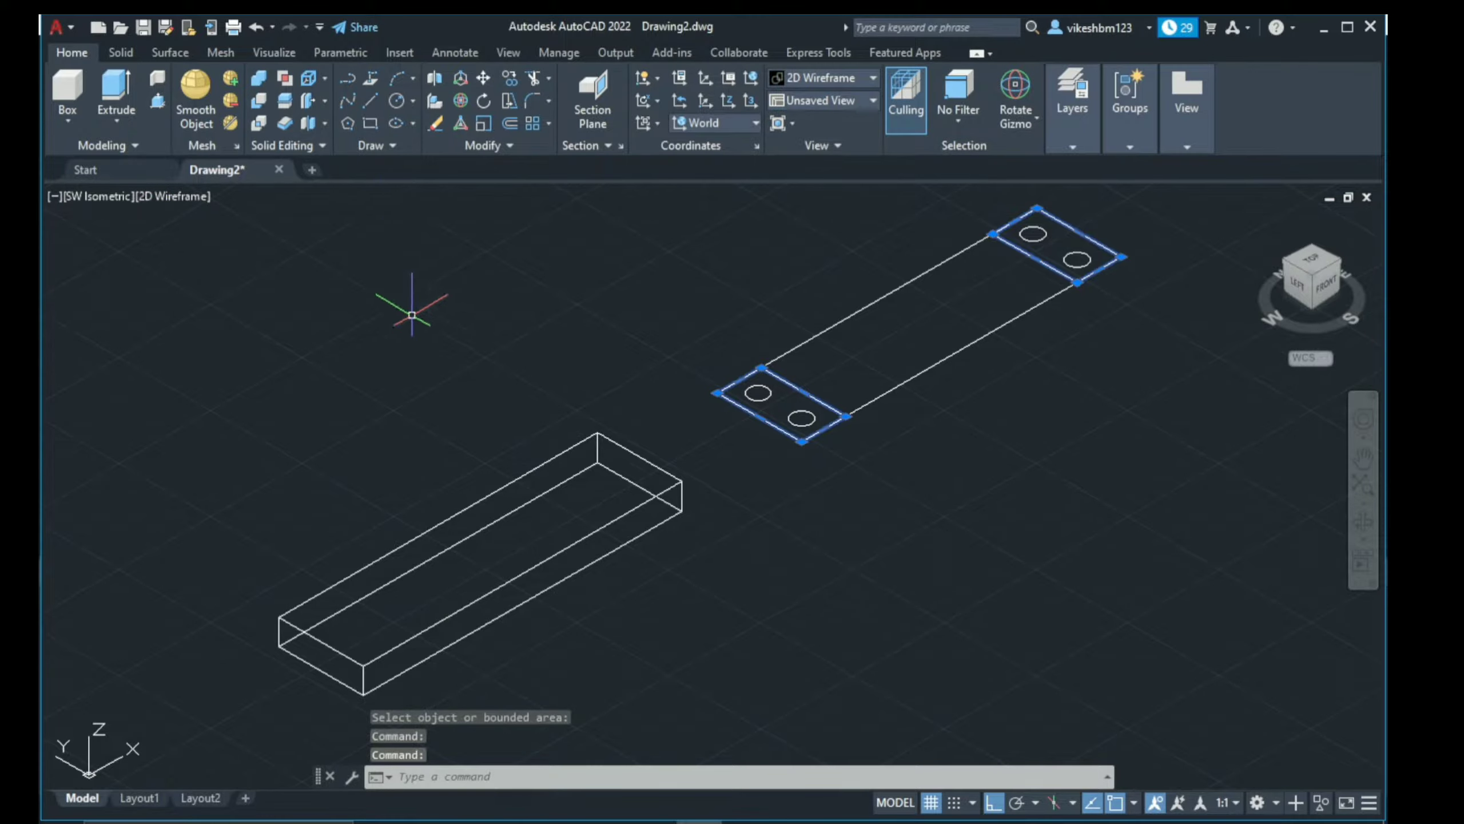
left_click(510, 78)
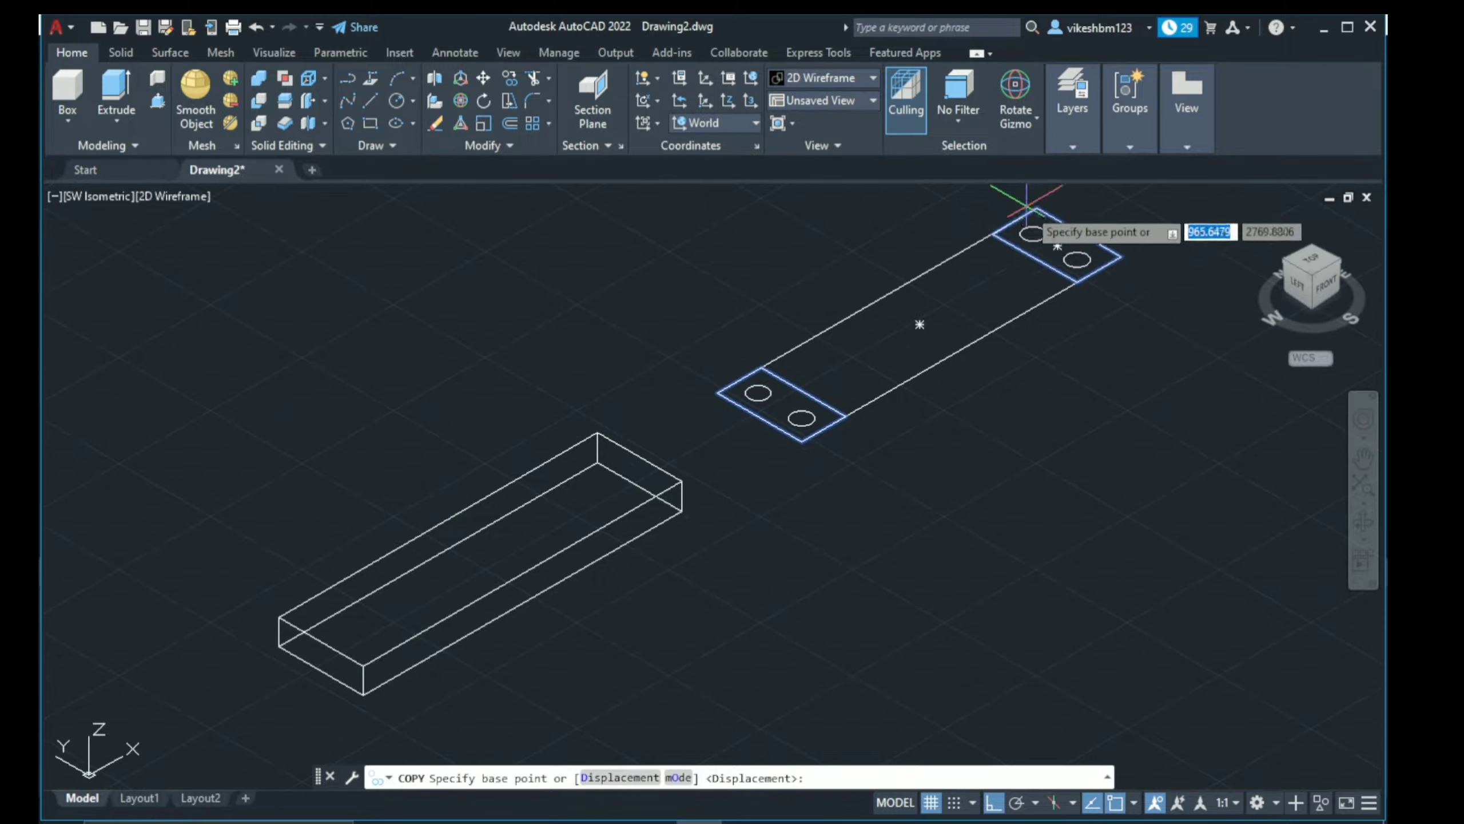
left_click(994, 234)
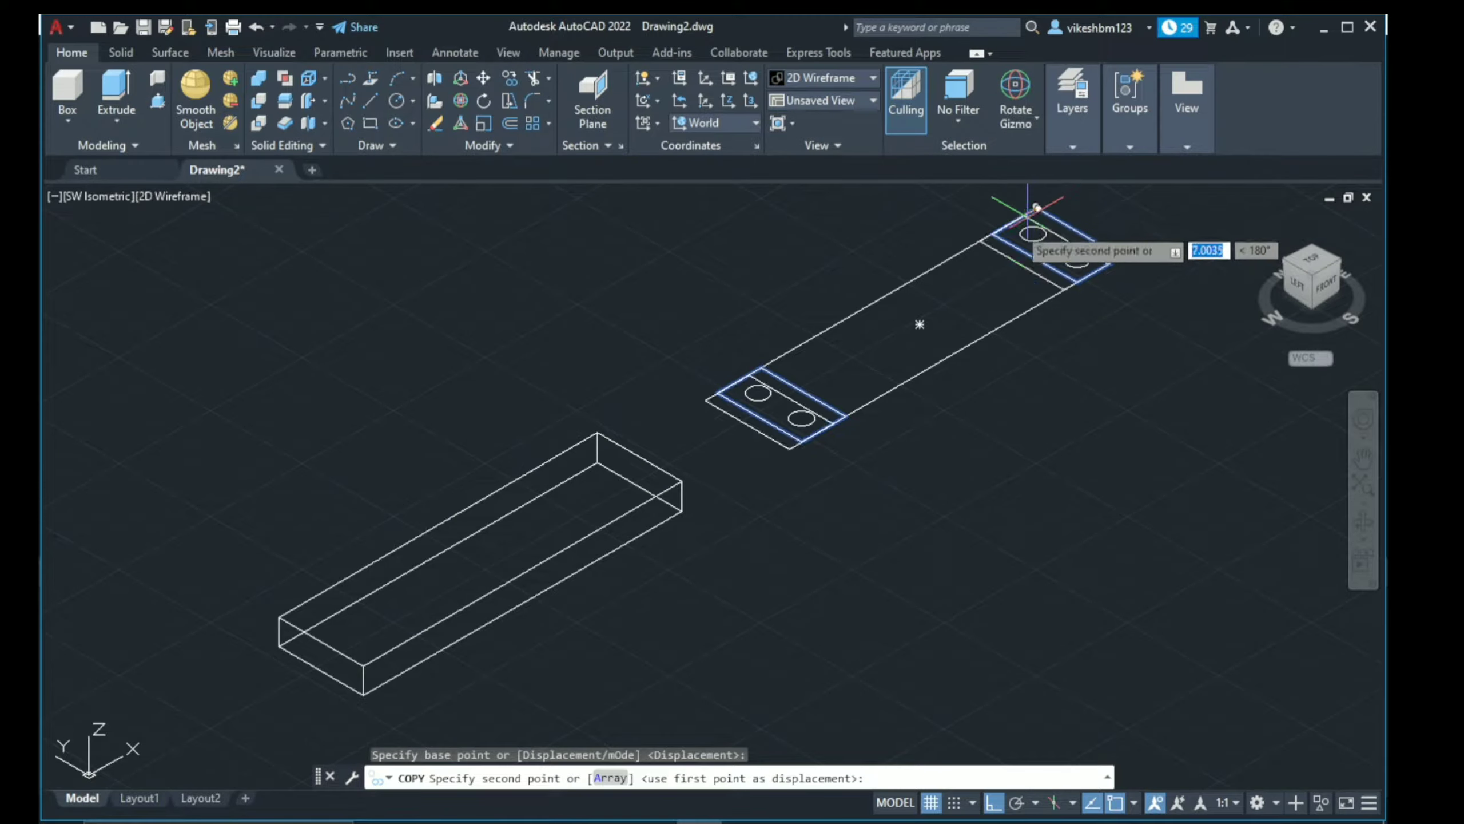
left_click(597, 432)
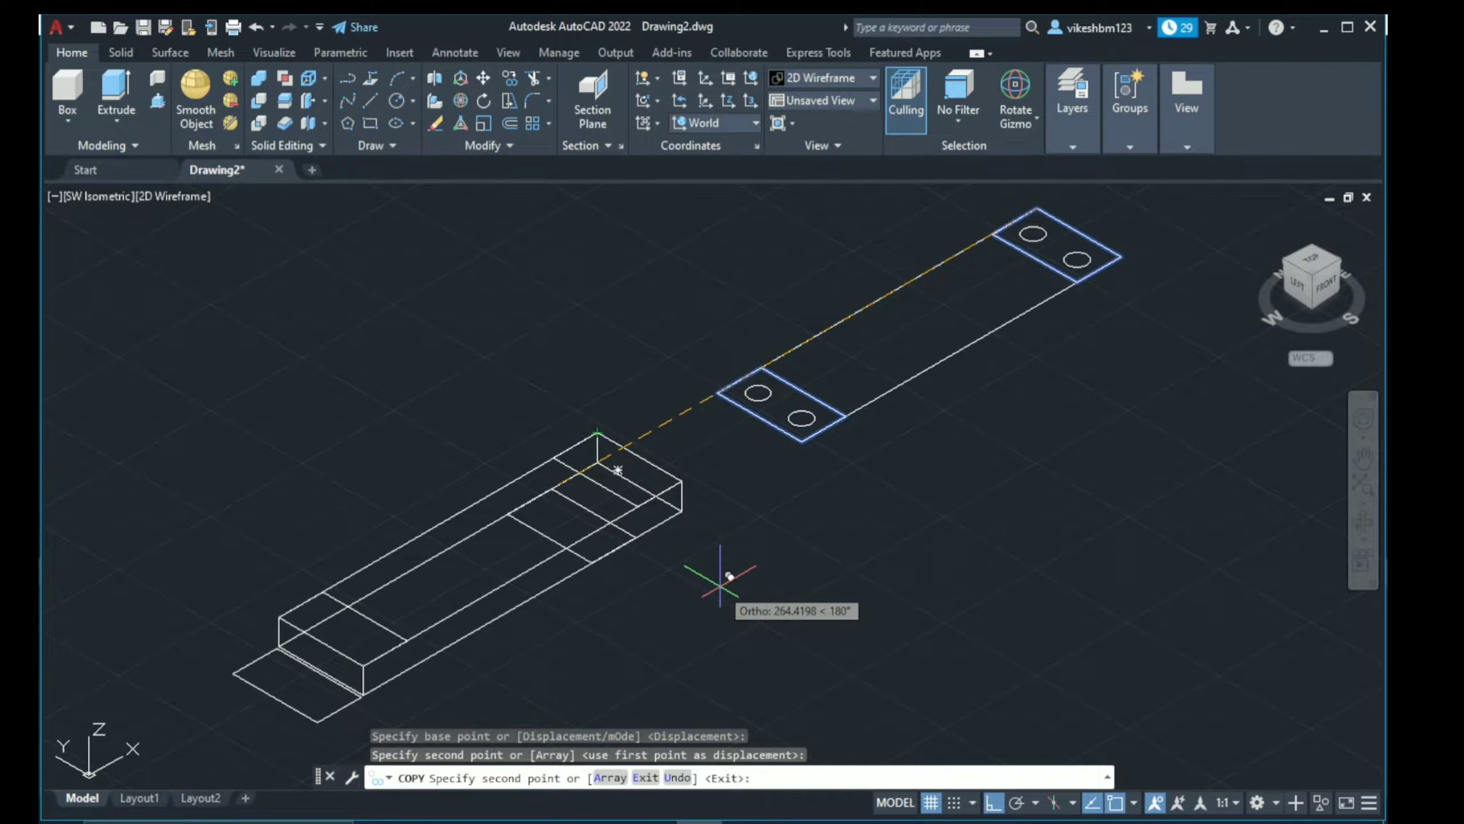
key("Escape")
middle_click_drag(738, 590, 761, 537)
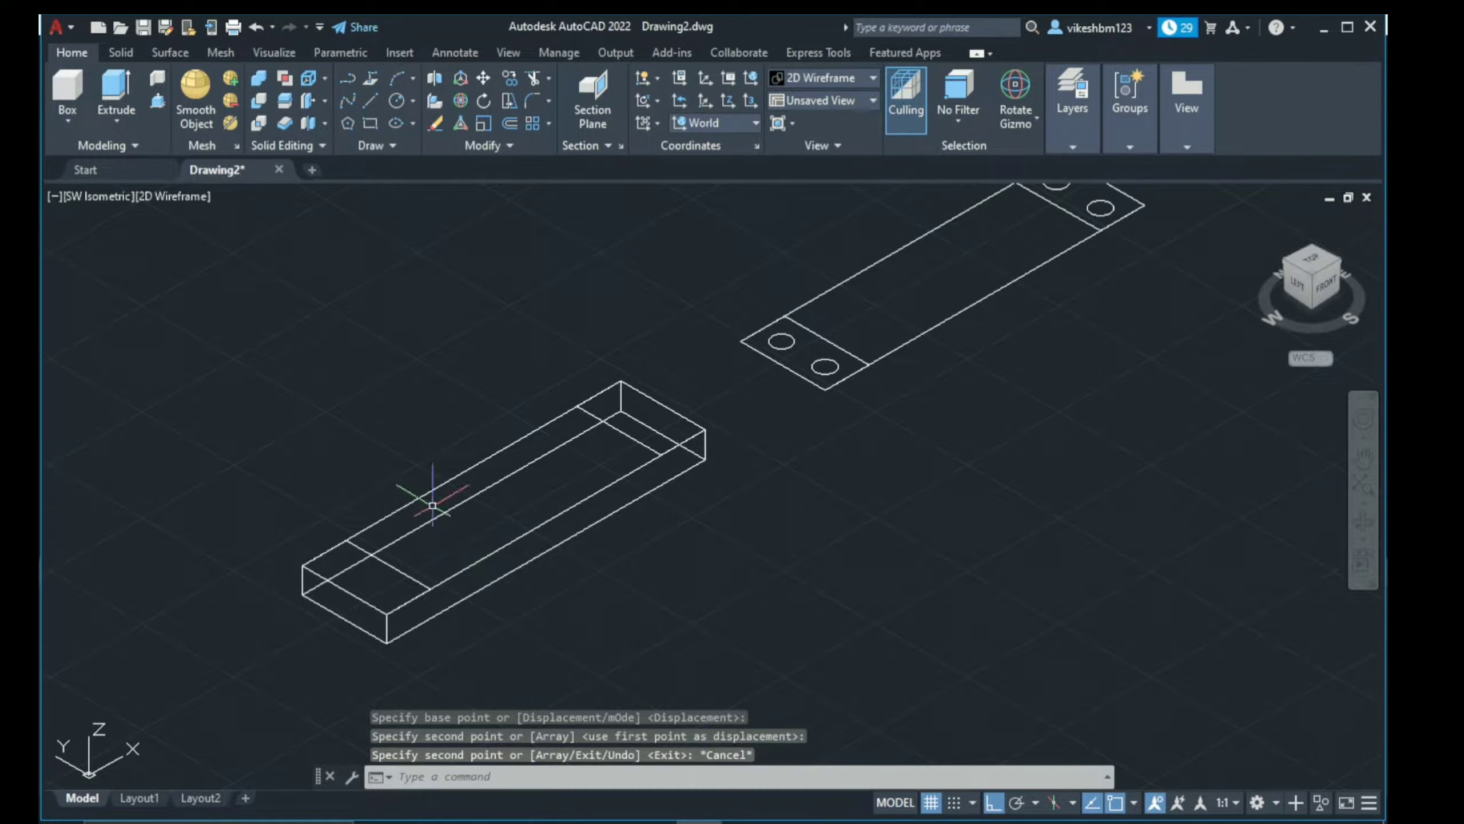
Step: Check the reference drawing and start PRESSPULL again
key("alt+Tab")
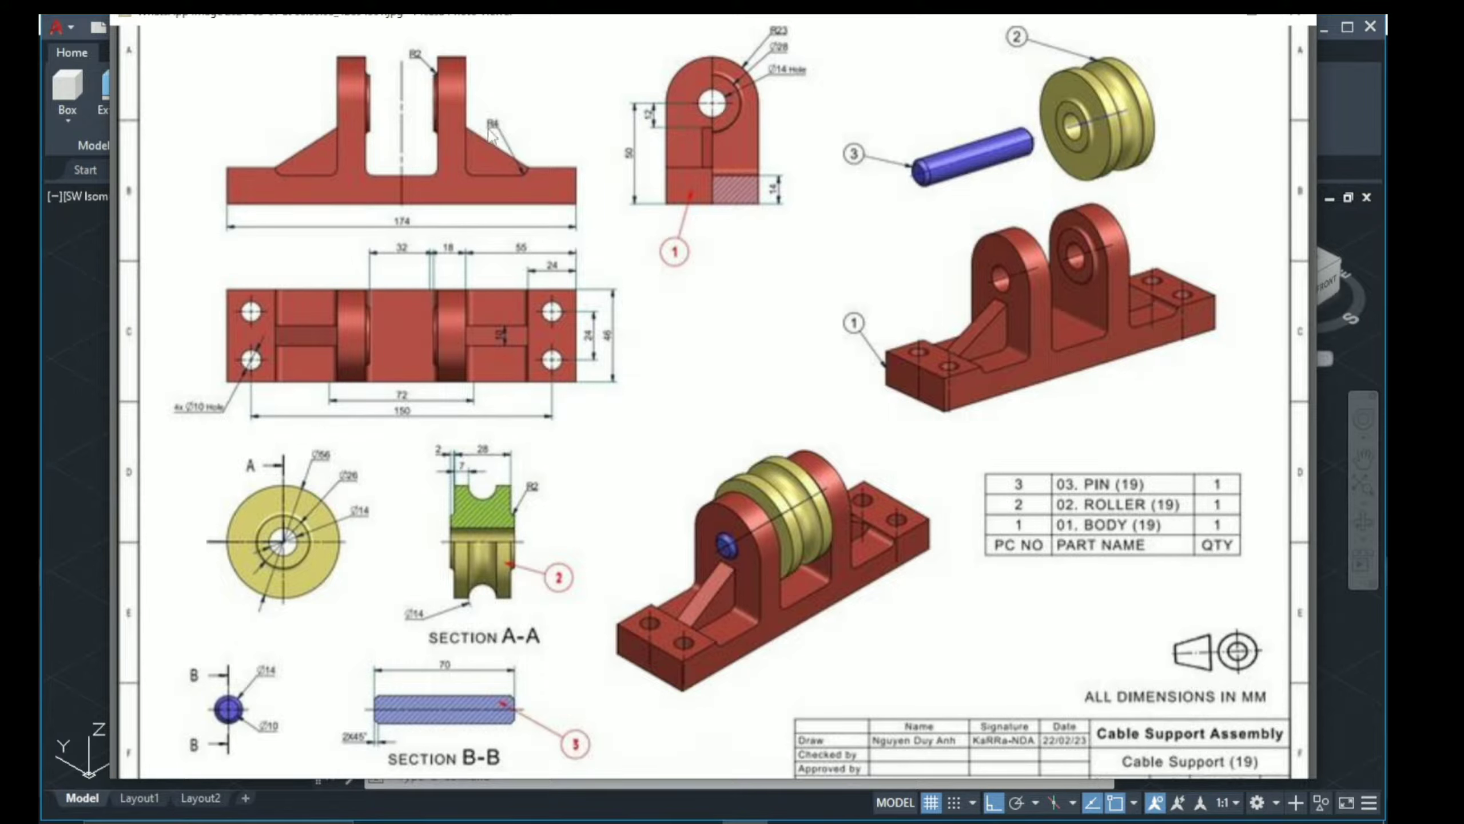
key("alt+Tab")
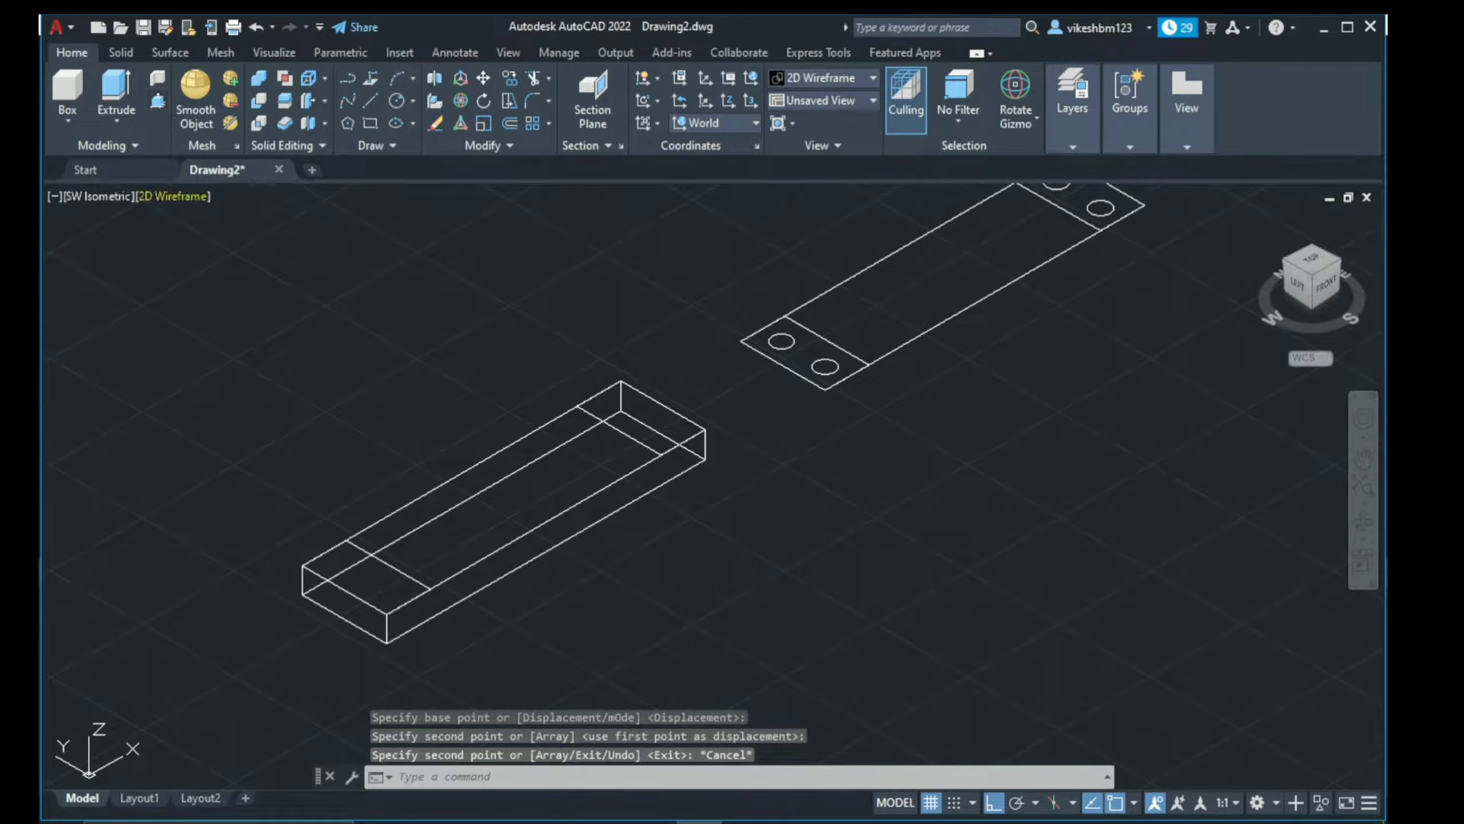
type("presspull")
key("Return")
Step: Raise the slab's left and right end sections by 4 units each
left_click(369, 579)
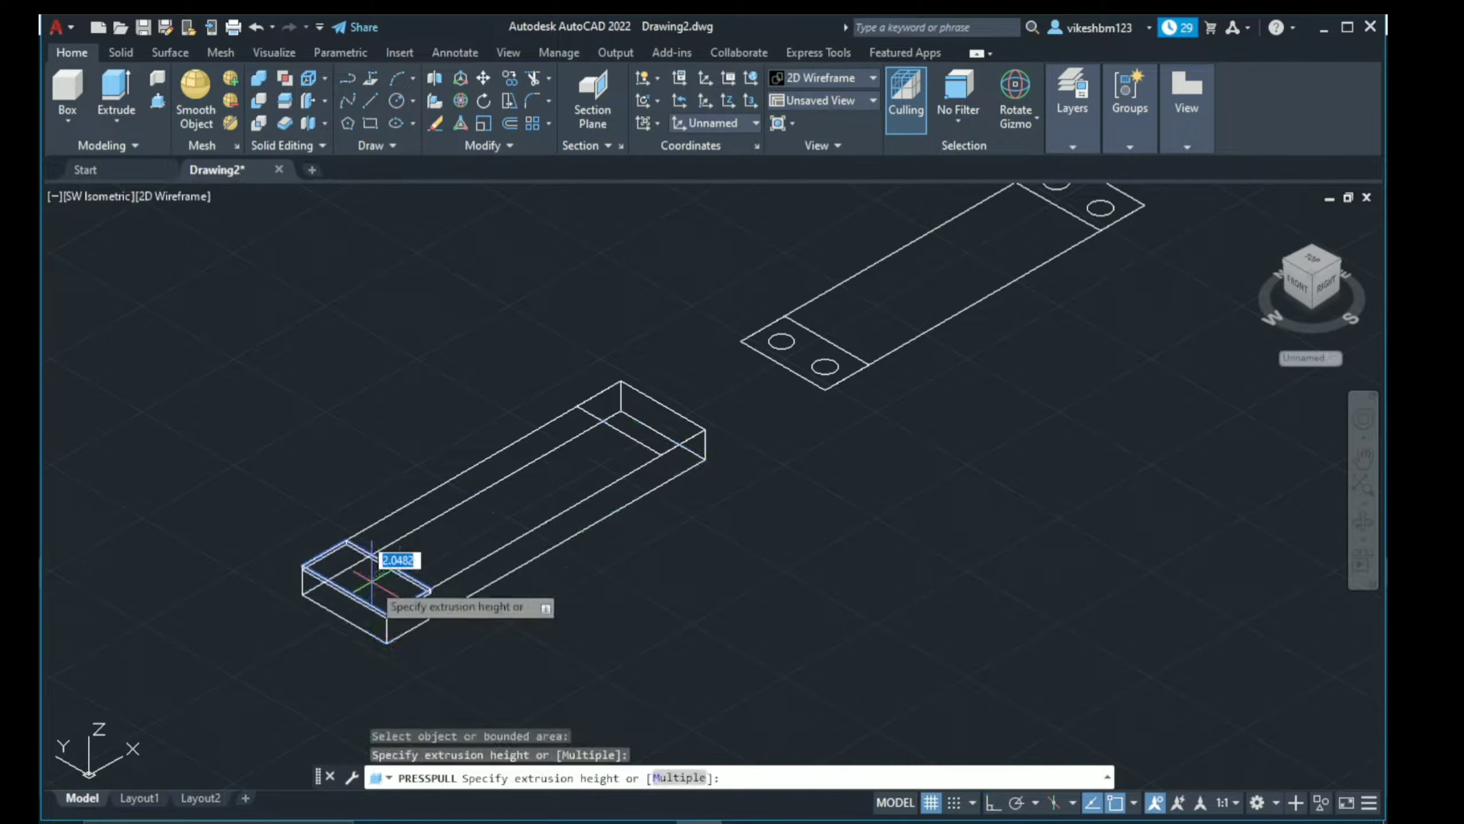
left_click(372, 577)
left_click(372, 586)
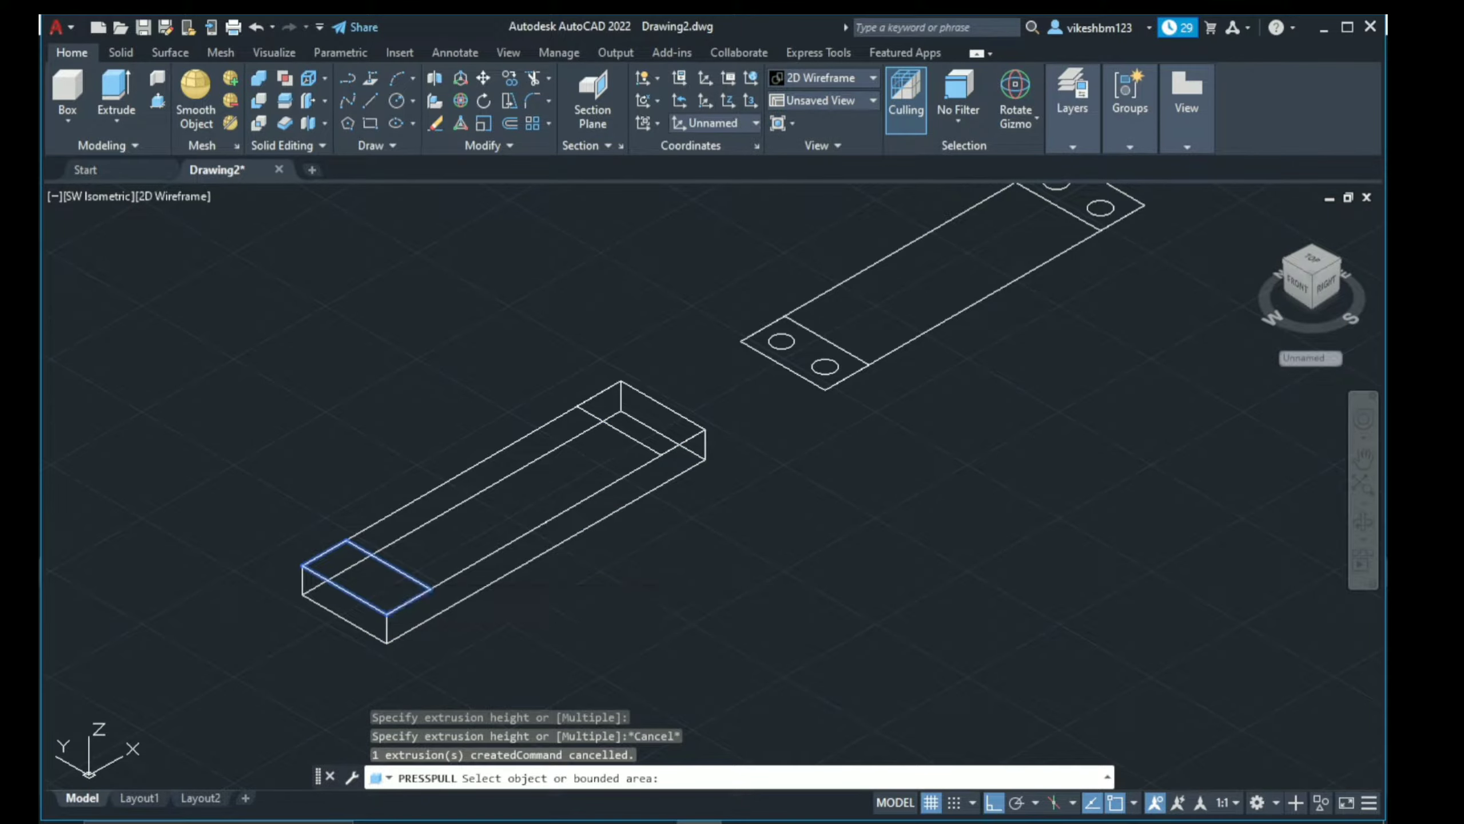
type("4")
key("Return")
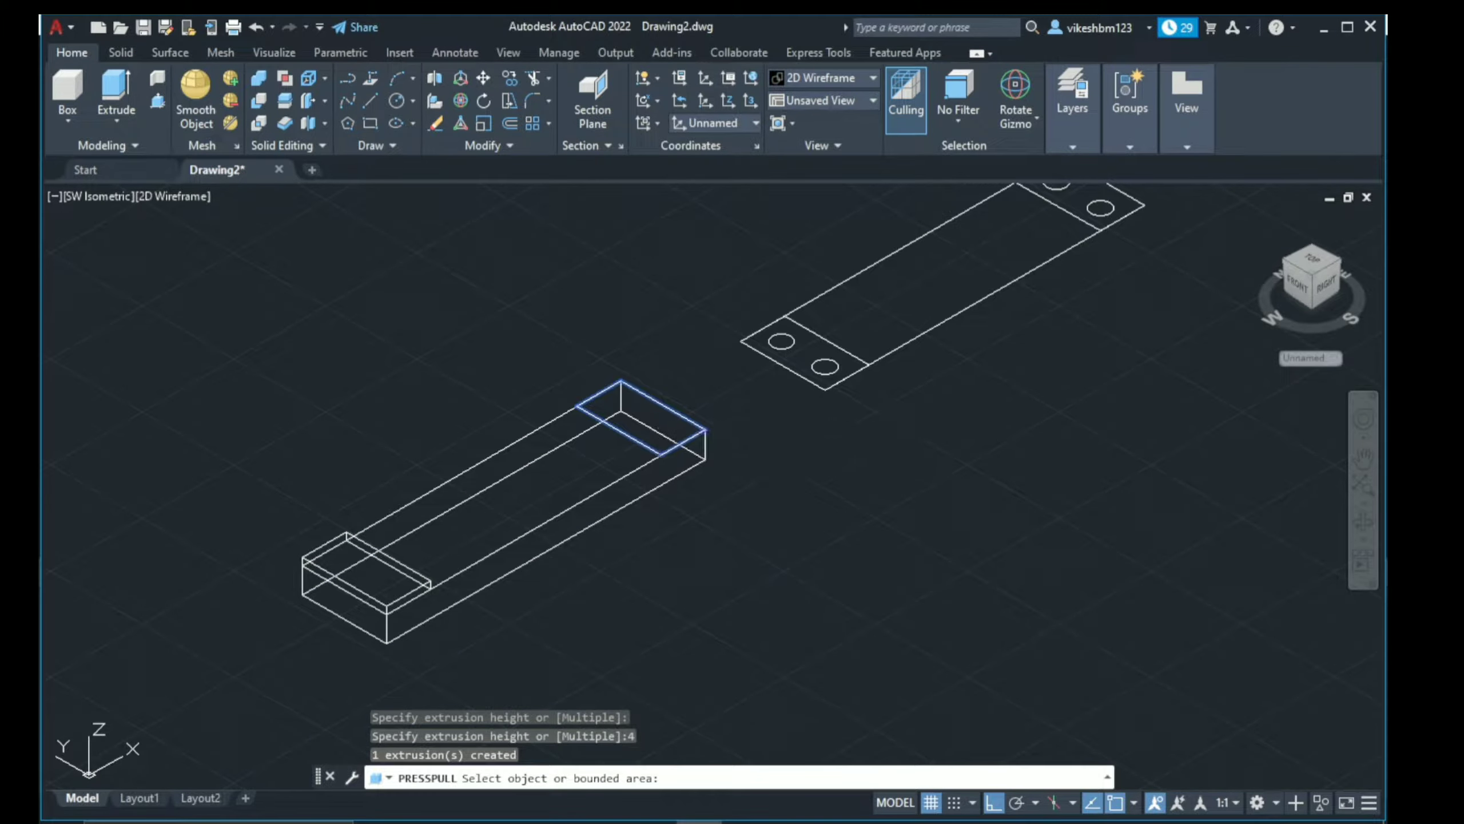
left_click(641, 417)
type("4")
key("Return")
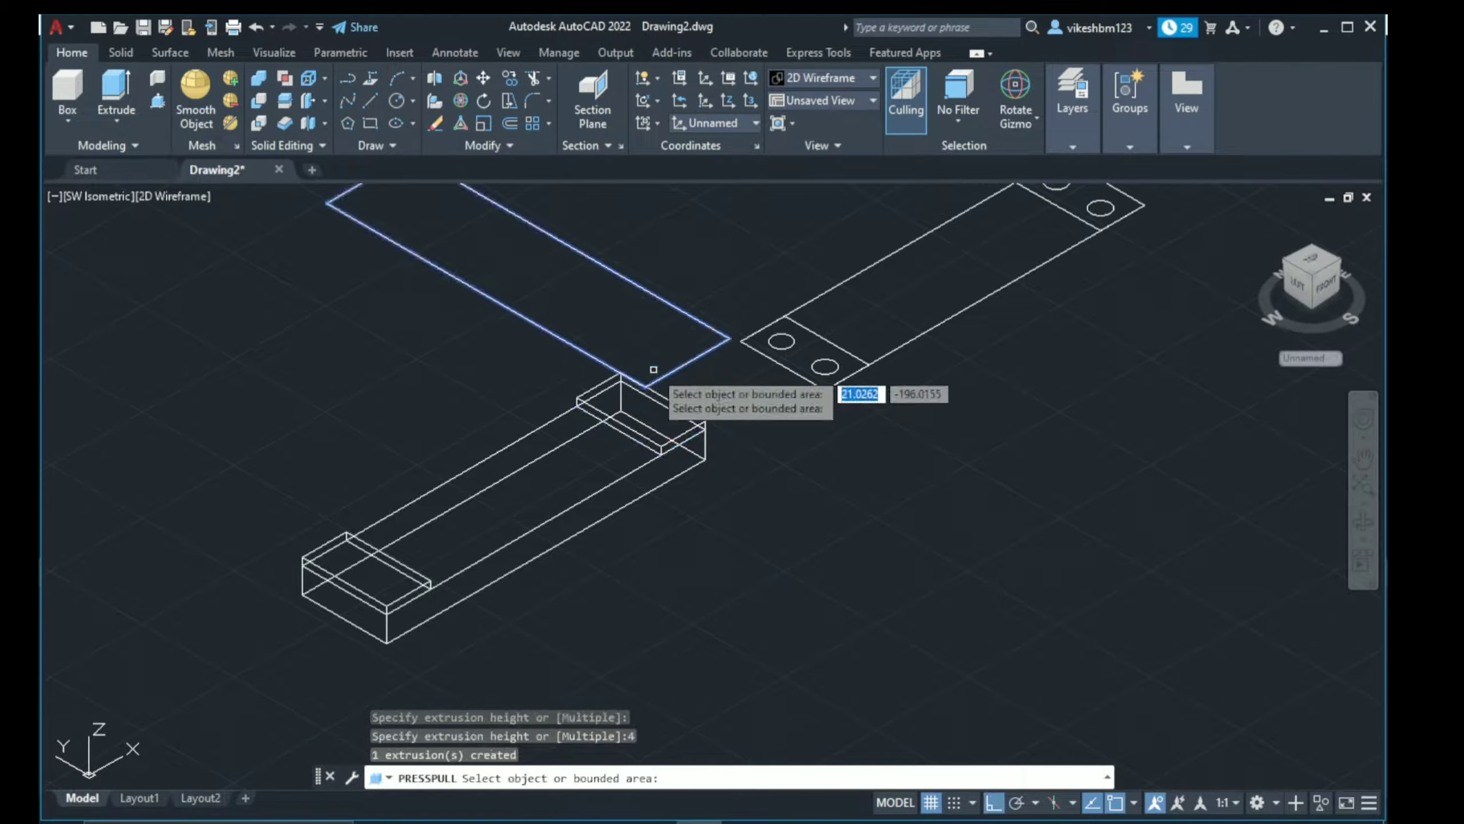
key("Return")
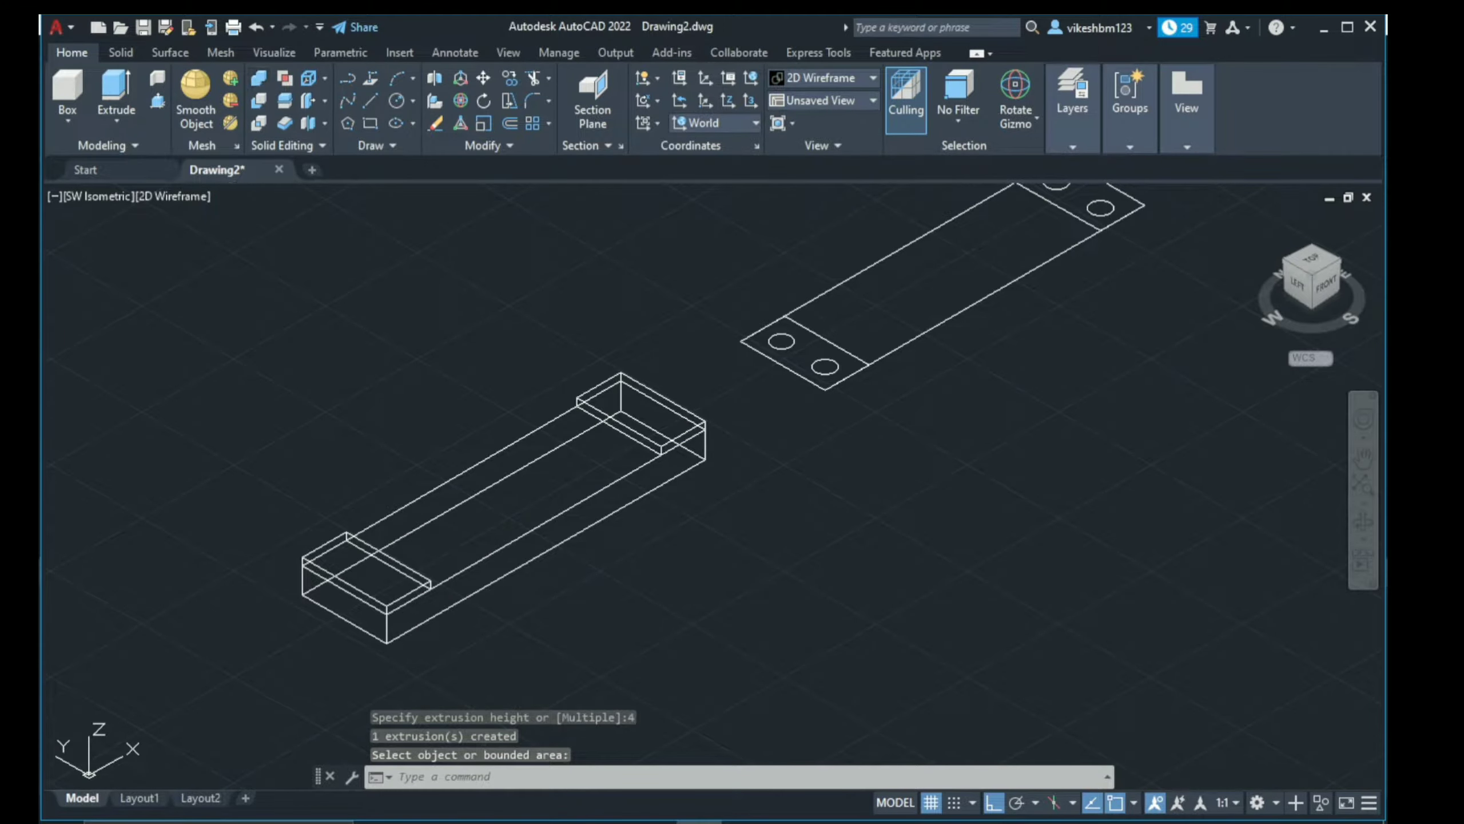
Step: Begin a union of the block and end solids, then cancel it
left_click(258, 77)
left_click(404, 593)
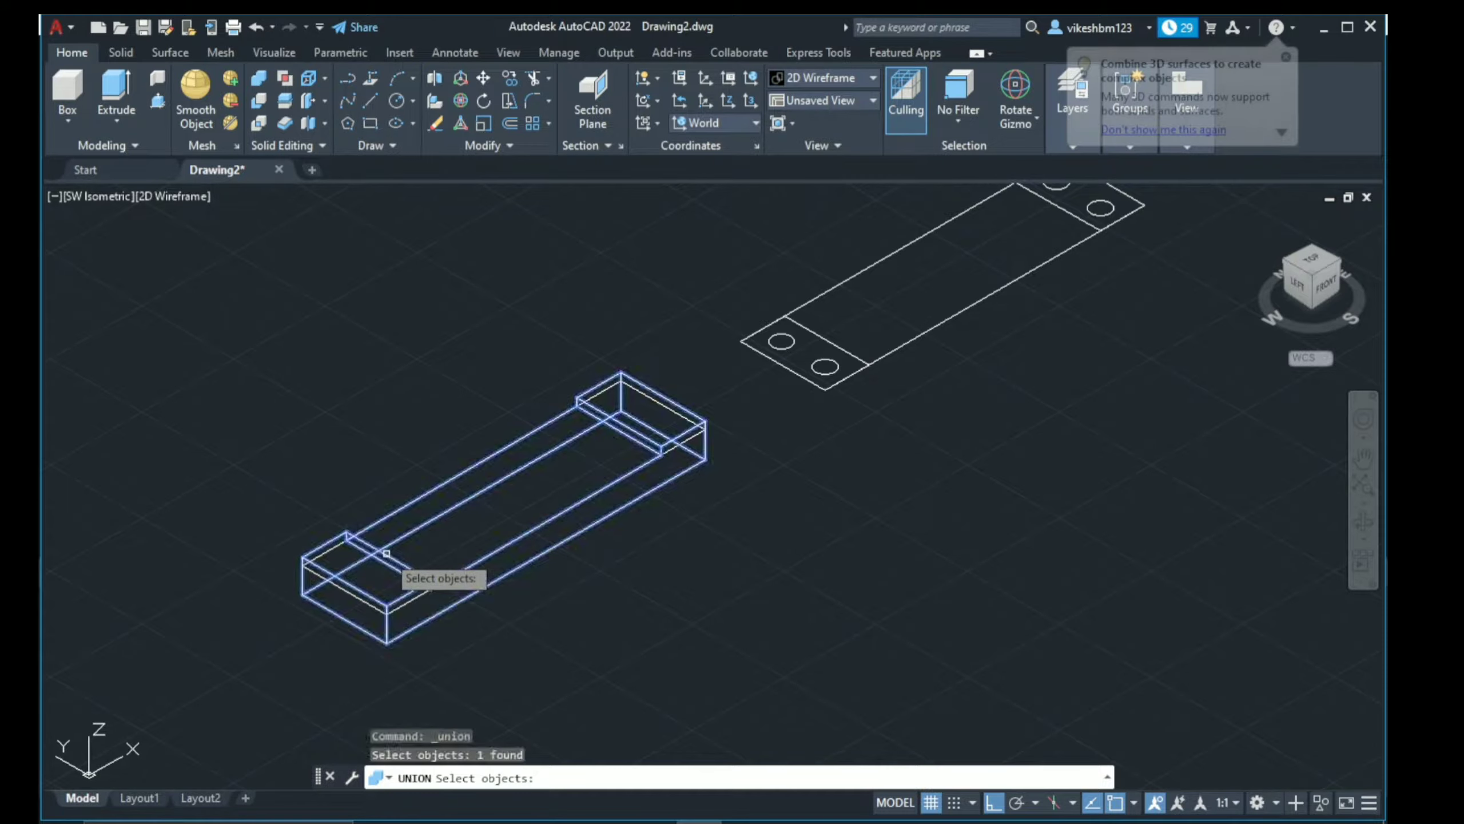
left_click(408, 599)
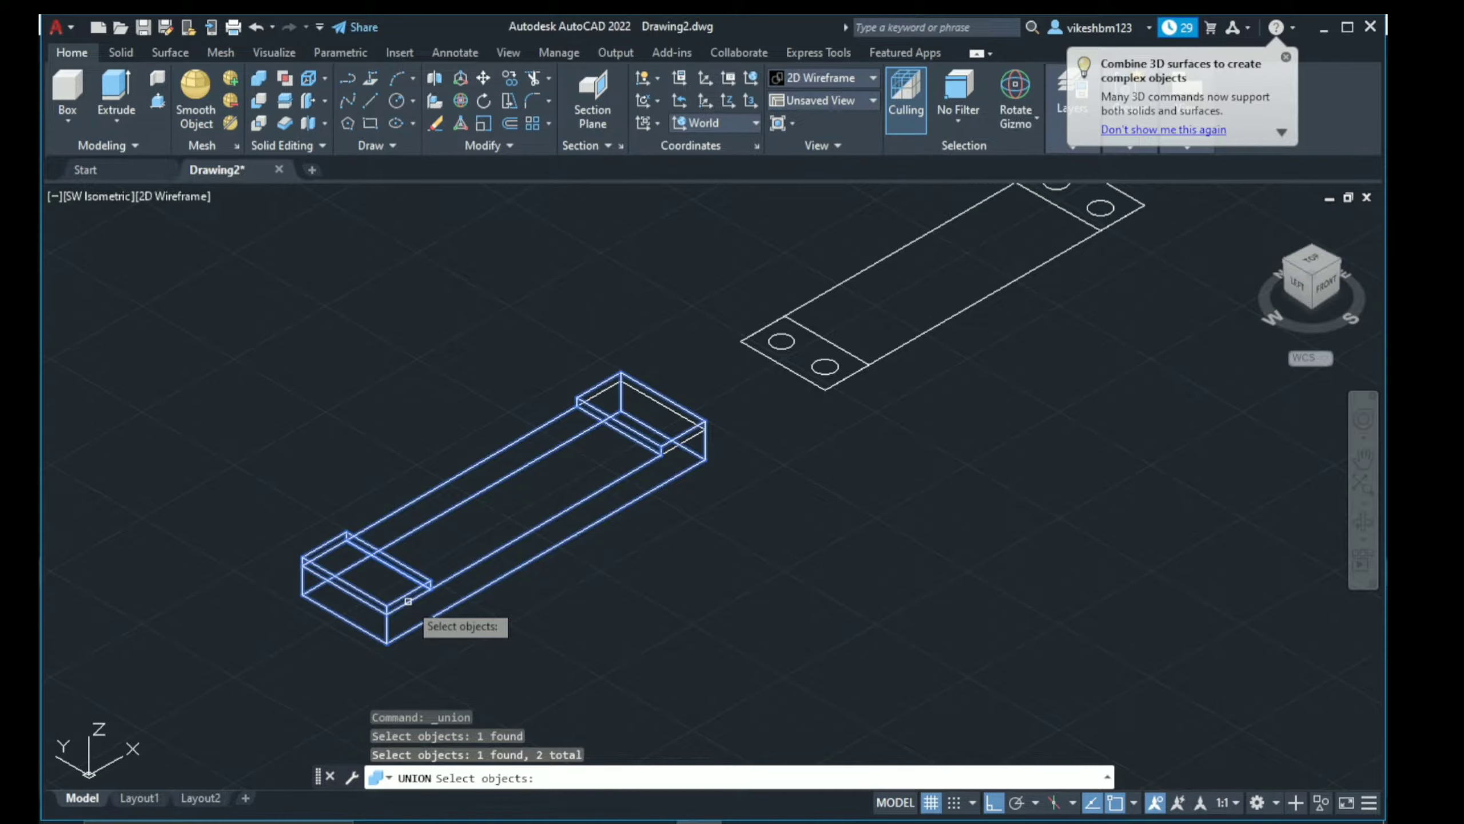
left_click(667, 447)
key("Escape")
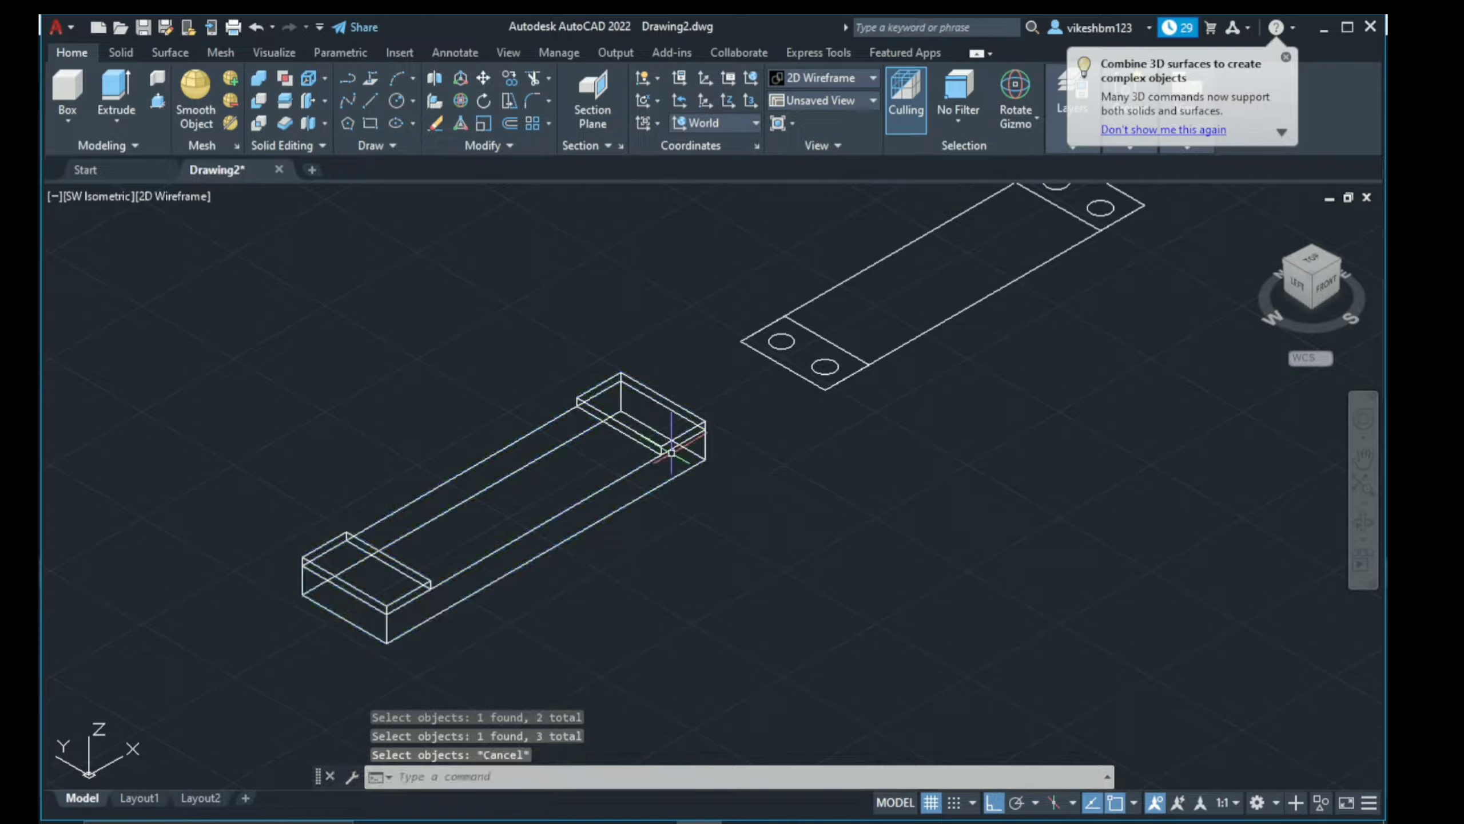
key("Escape")
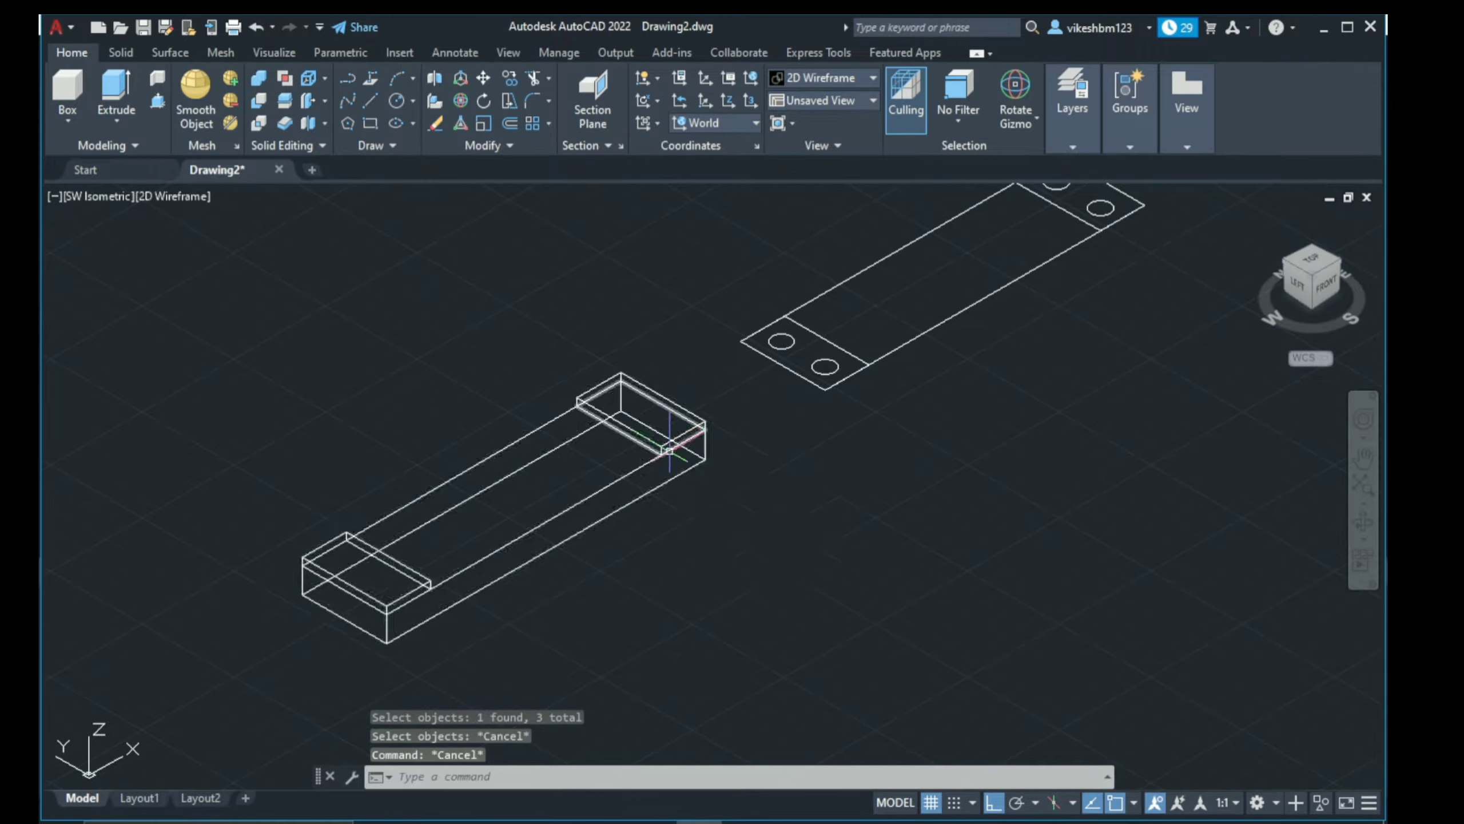
Step: Delete the leftover right-end rectangle, undoing the mistaken erase of the left end block
left_click(667, 450)
key("Delete")
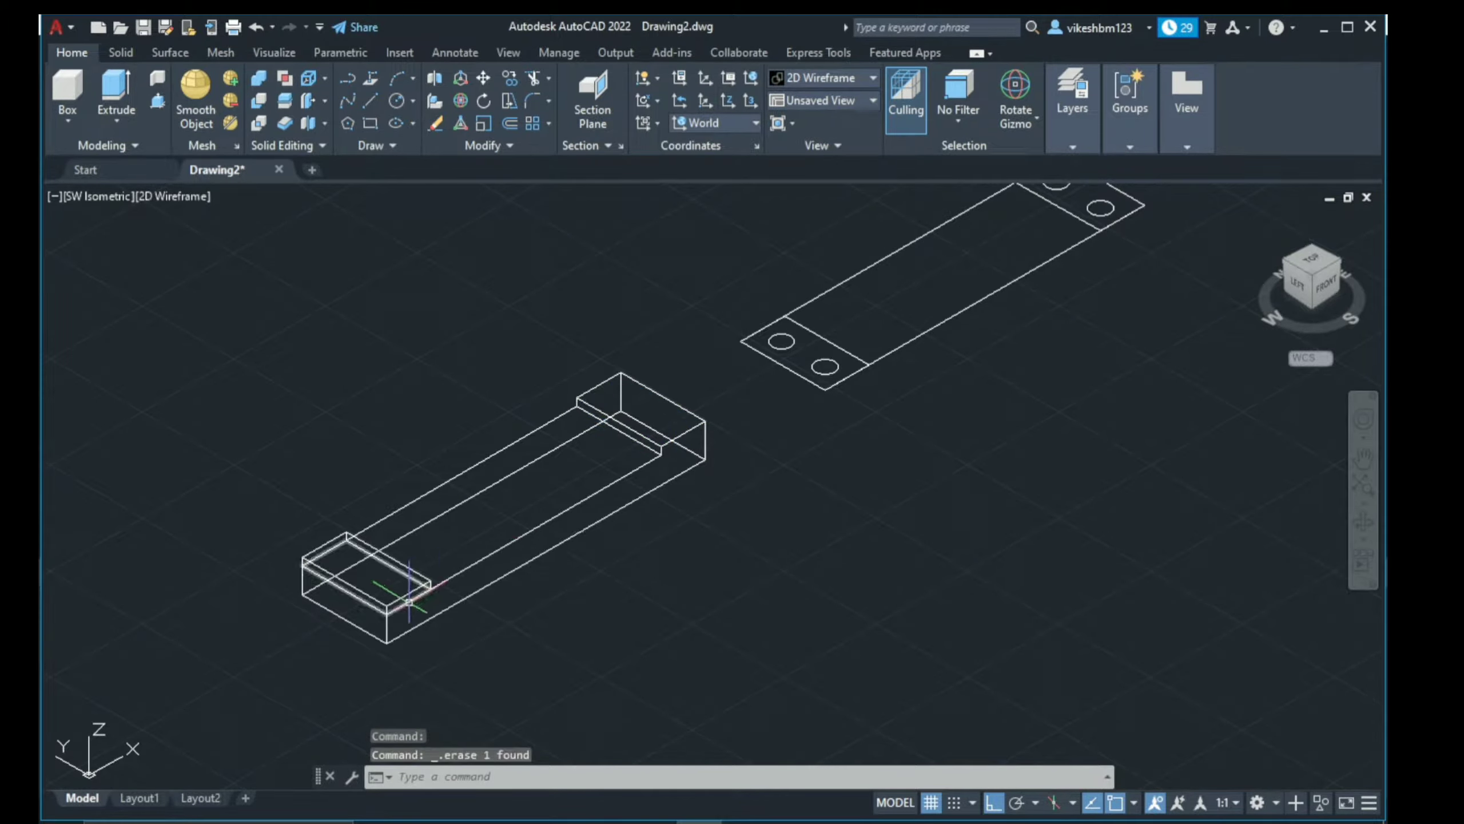
left_click(475, 558)
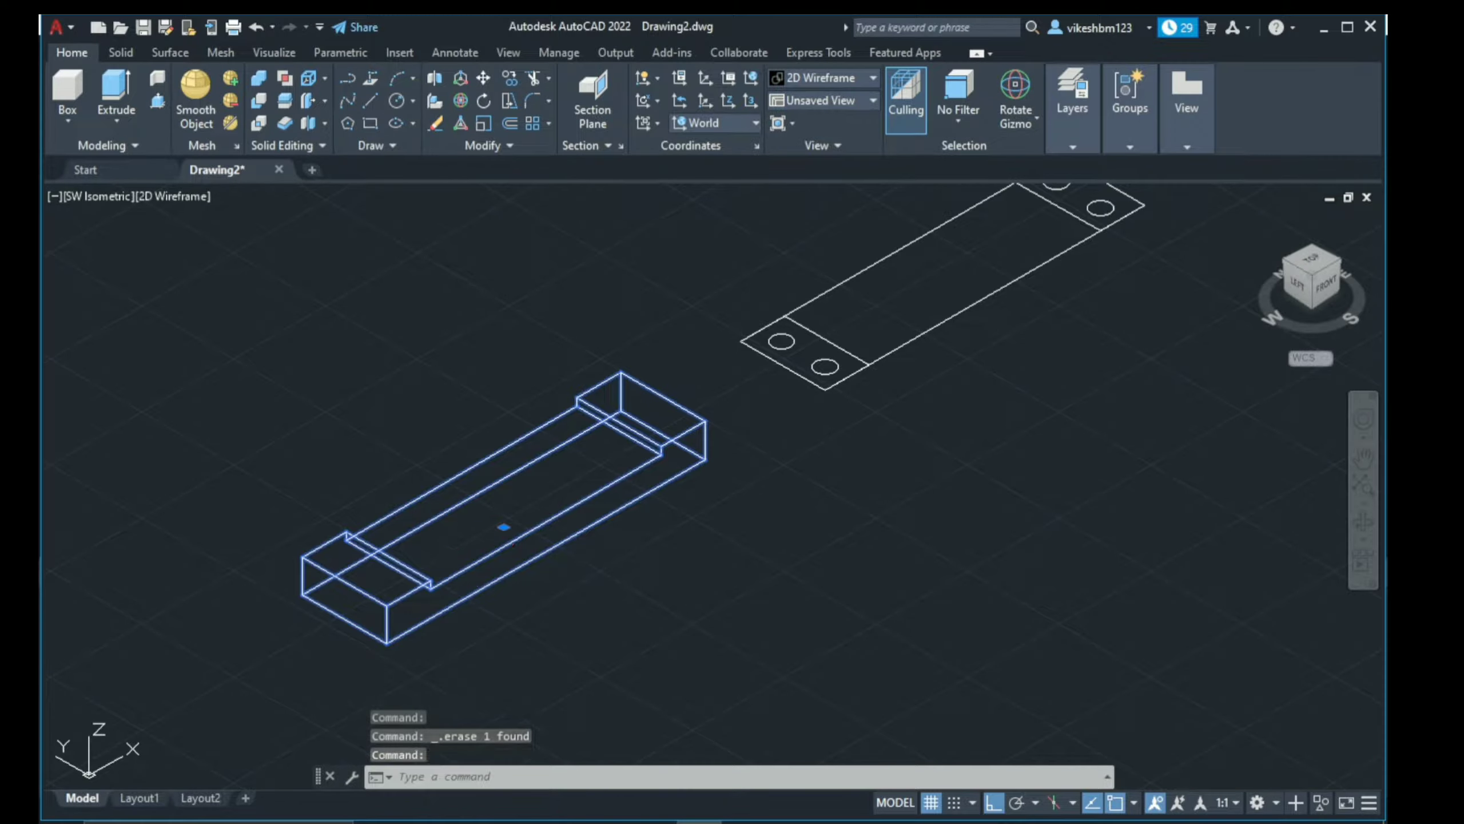
key("Delete")
key("ctrl+z")
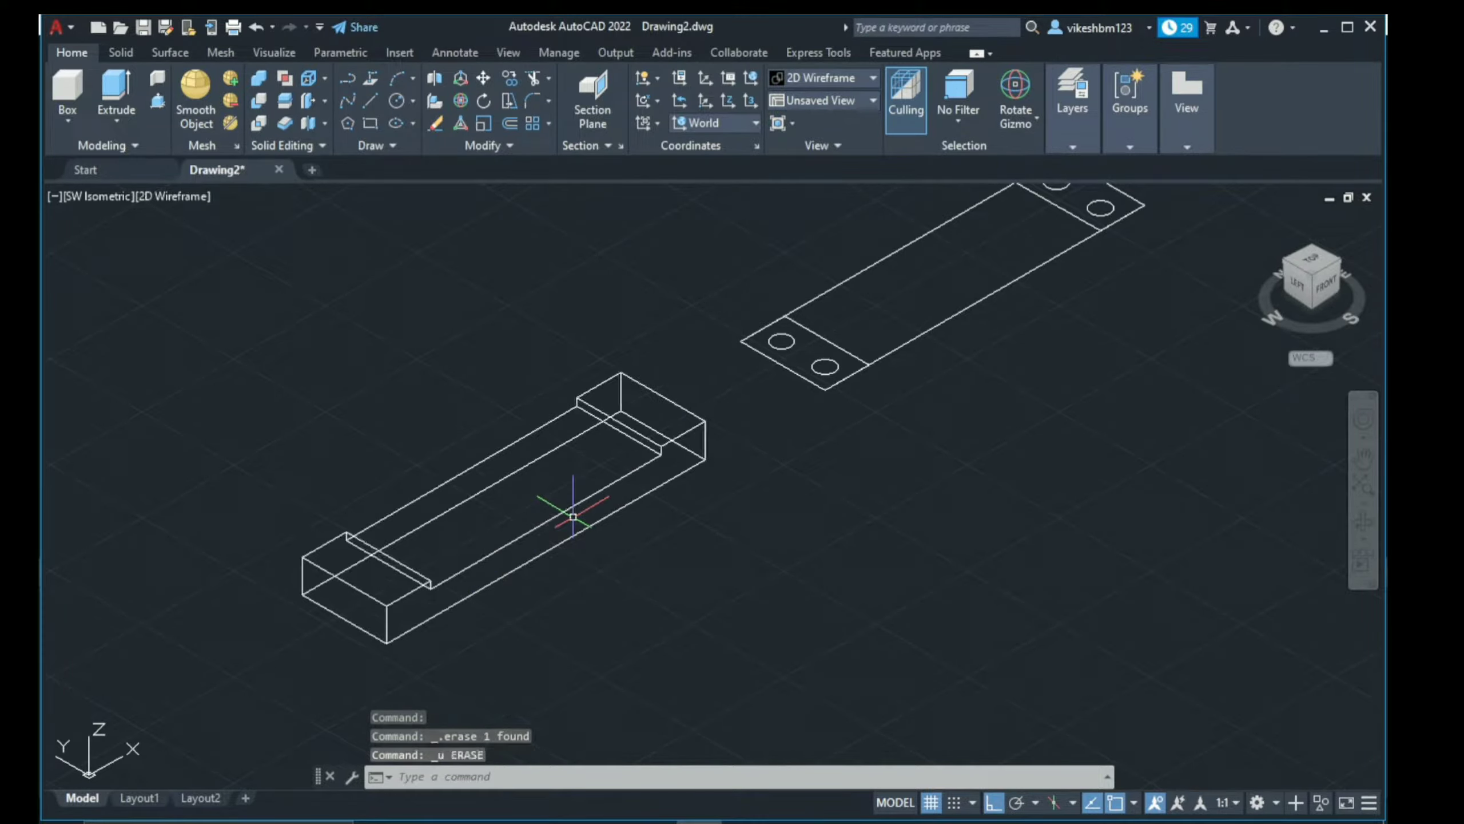
key("Escape")
key("Escape")
scroll(721, 514, "down", 2)
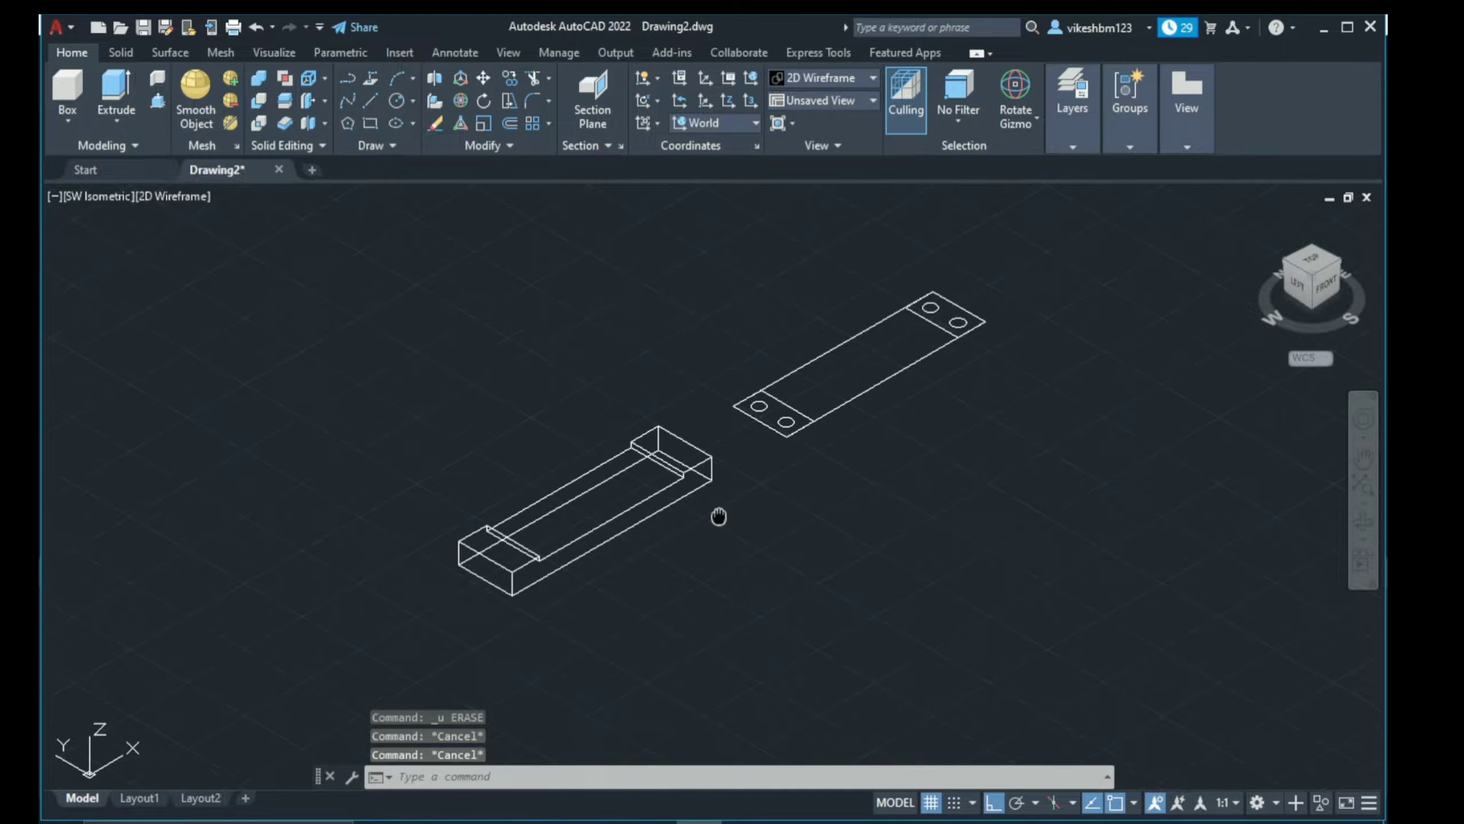
left_click(752, 419)
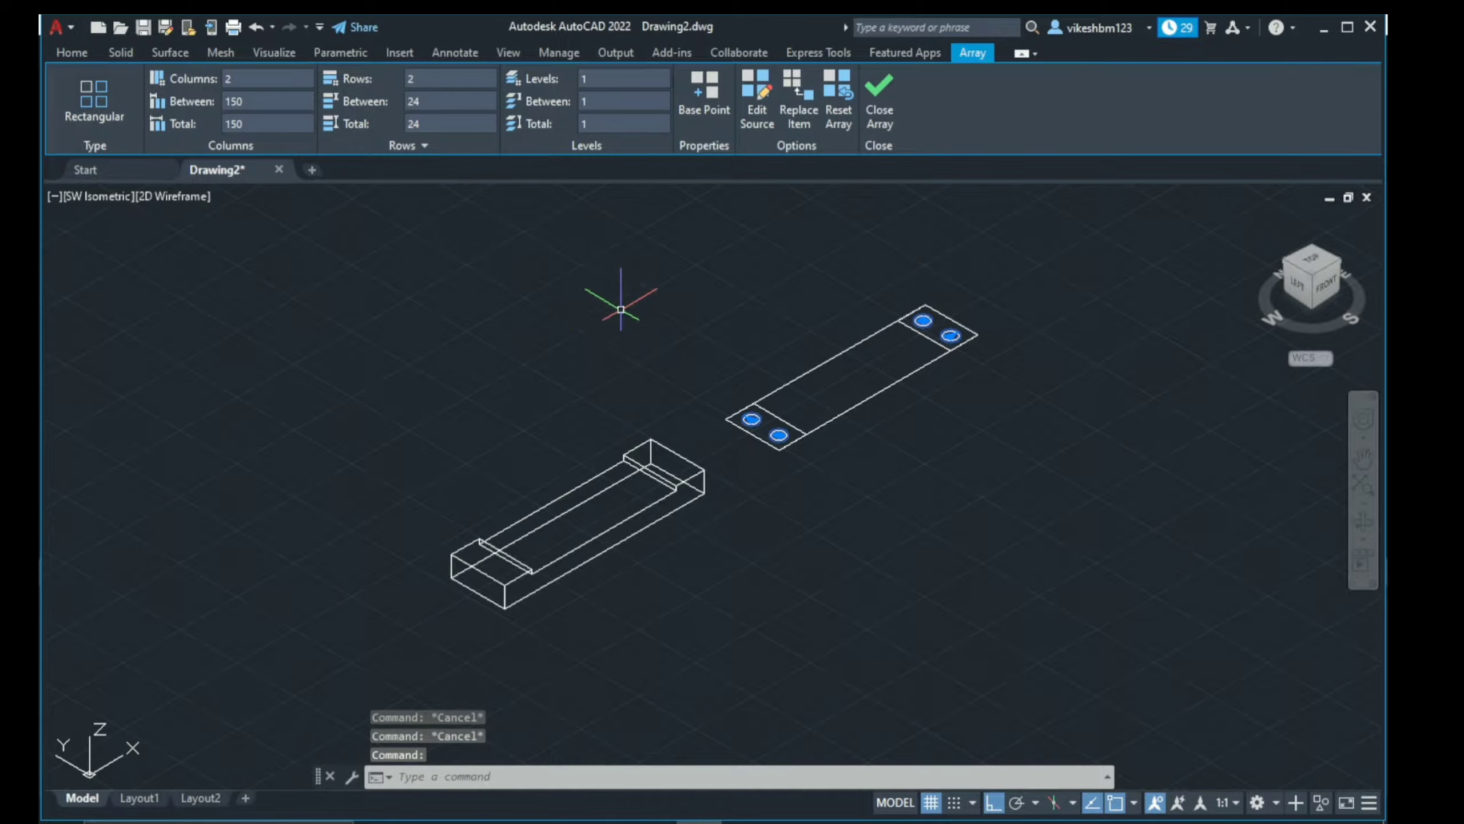
Step: Copy the plate's hole circles onto both ends of the block
type("c")
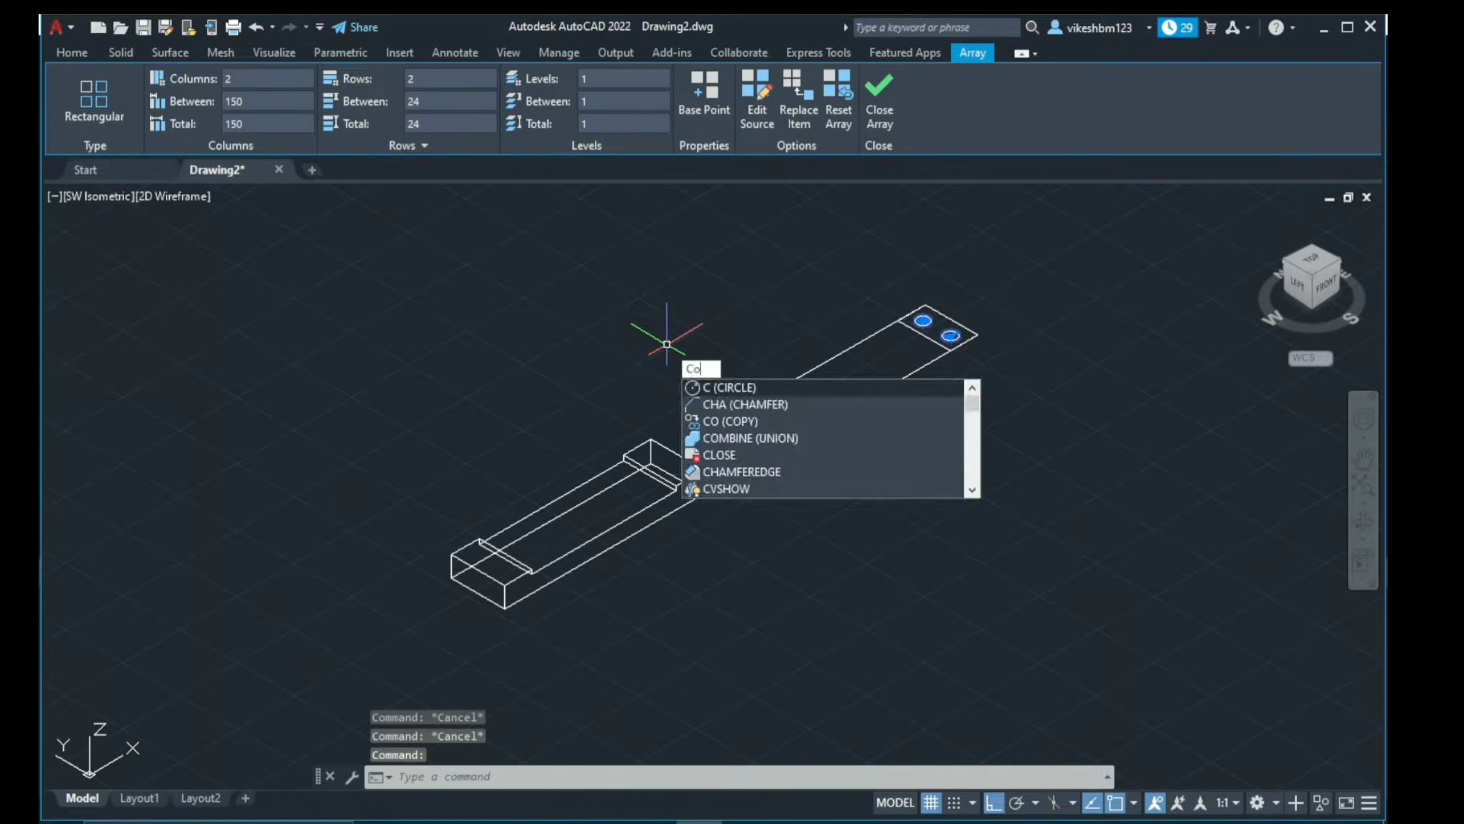
type("o")
key("Return")
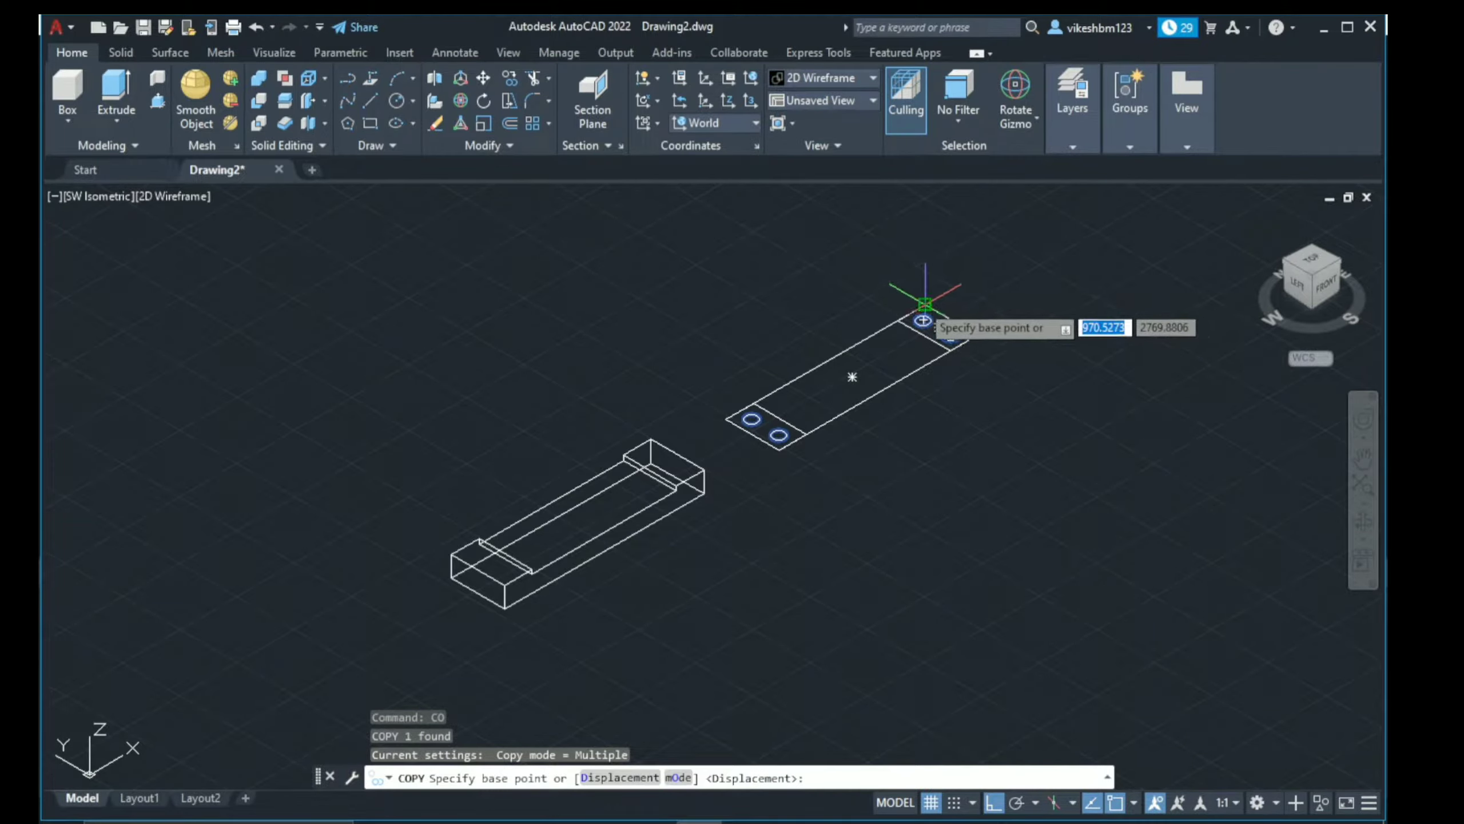
left_click(926, 306)
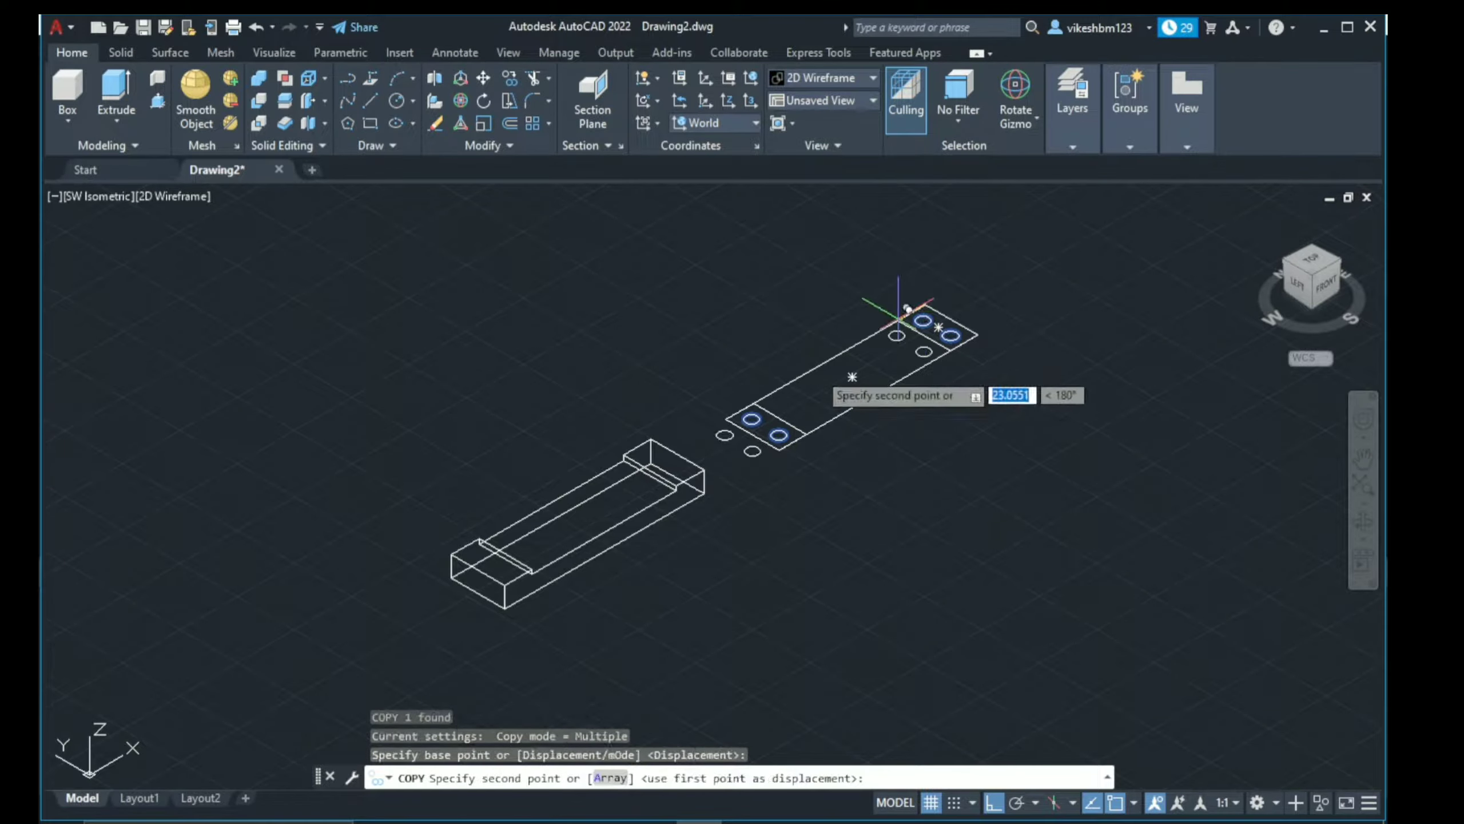
left_click(650, 441)
key("Escape")
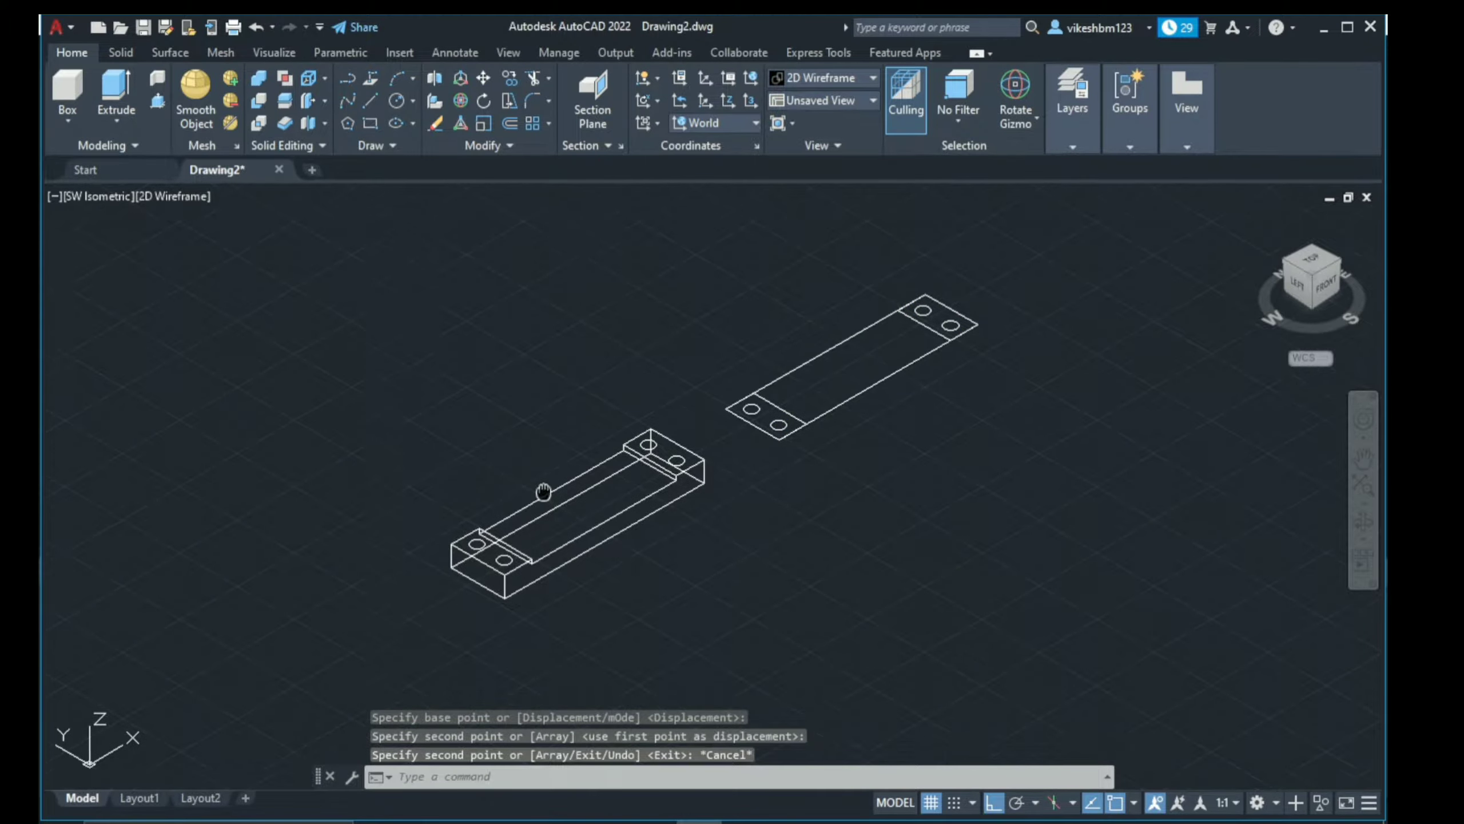
middle_click_drag(532, 490, 535, 455)
Step: Press-pull the four hole circles through the block's raised ends
left_click(158, 100)
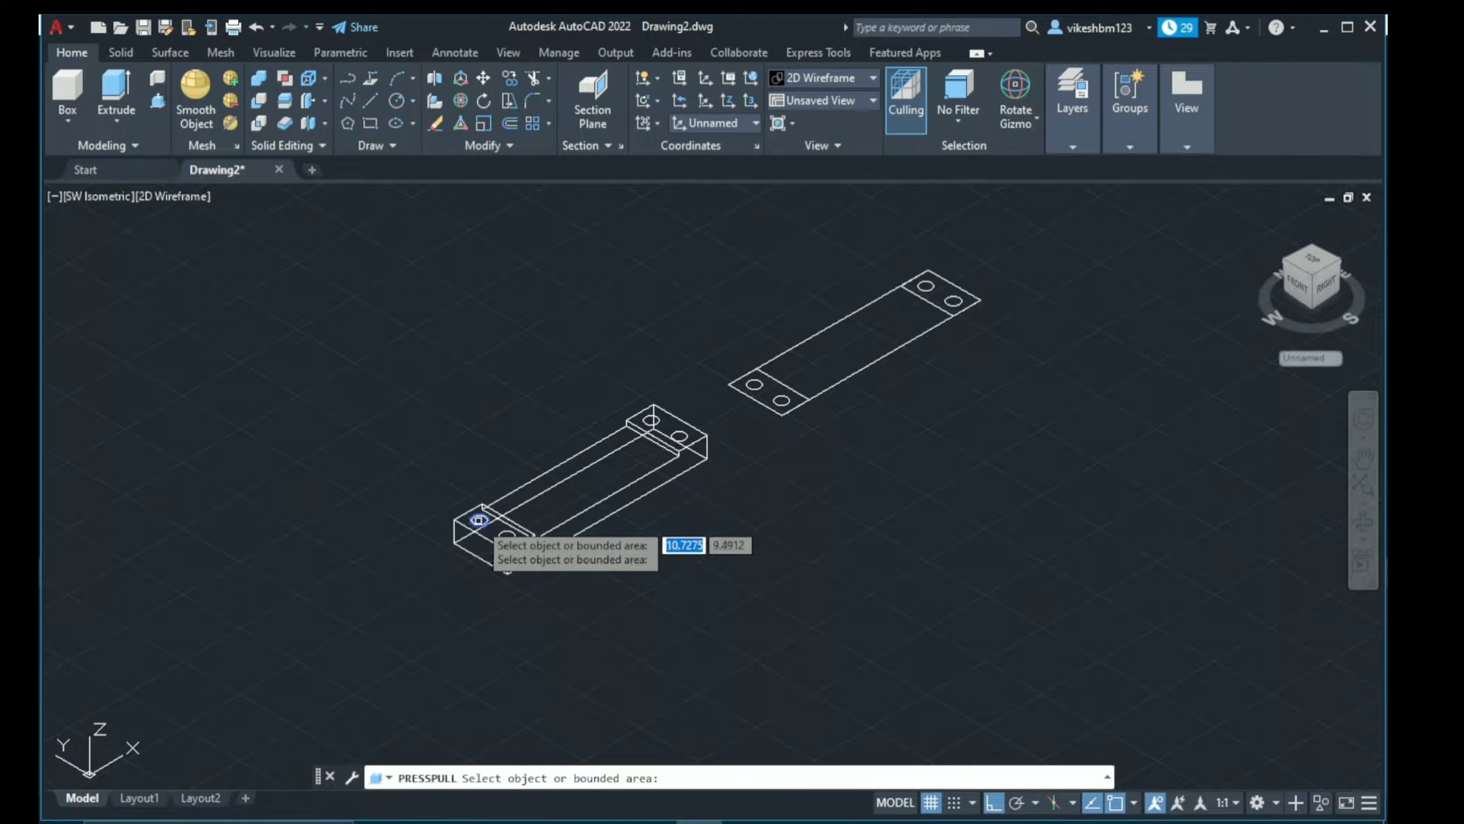
left_click(477, 520)
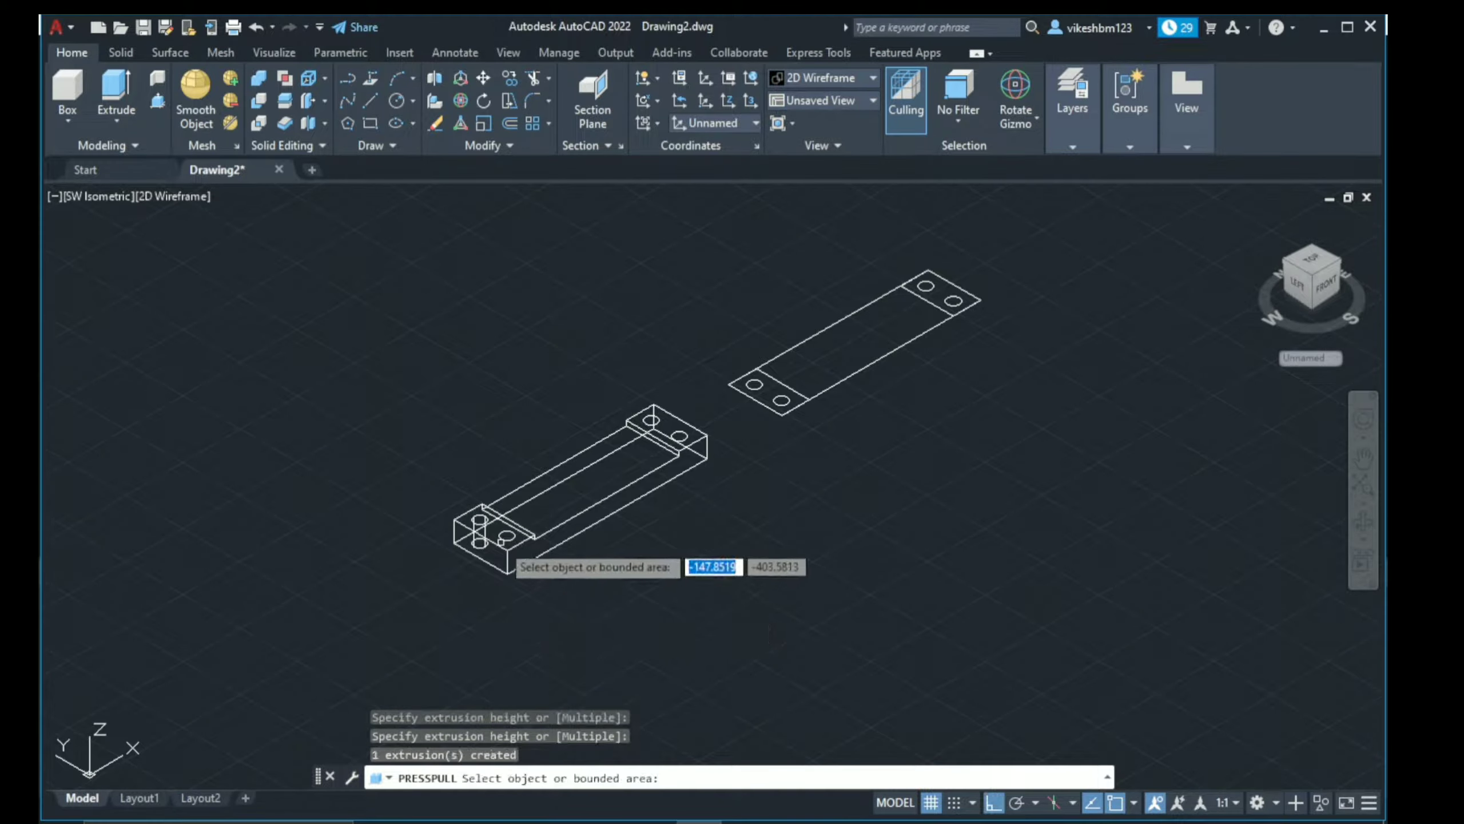
left_click(507, 536)
left_click(497, 616)
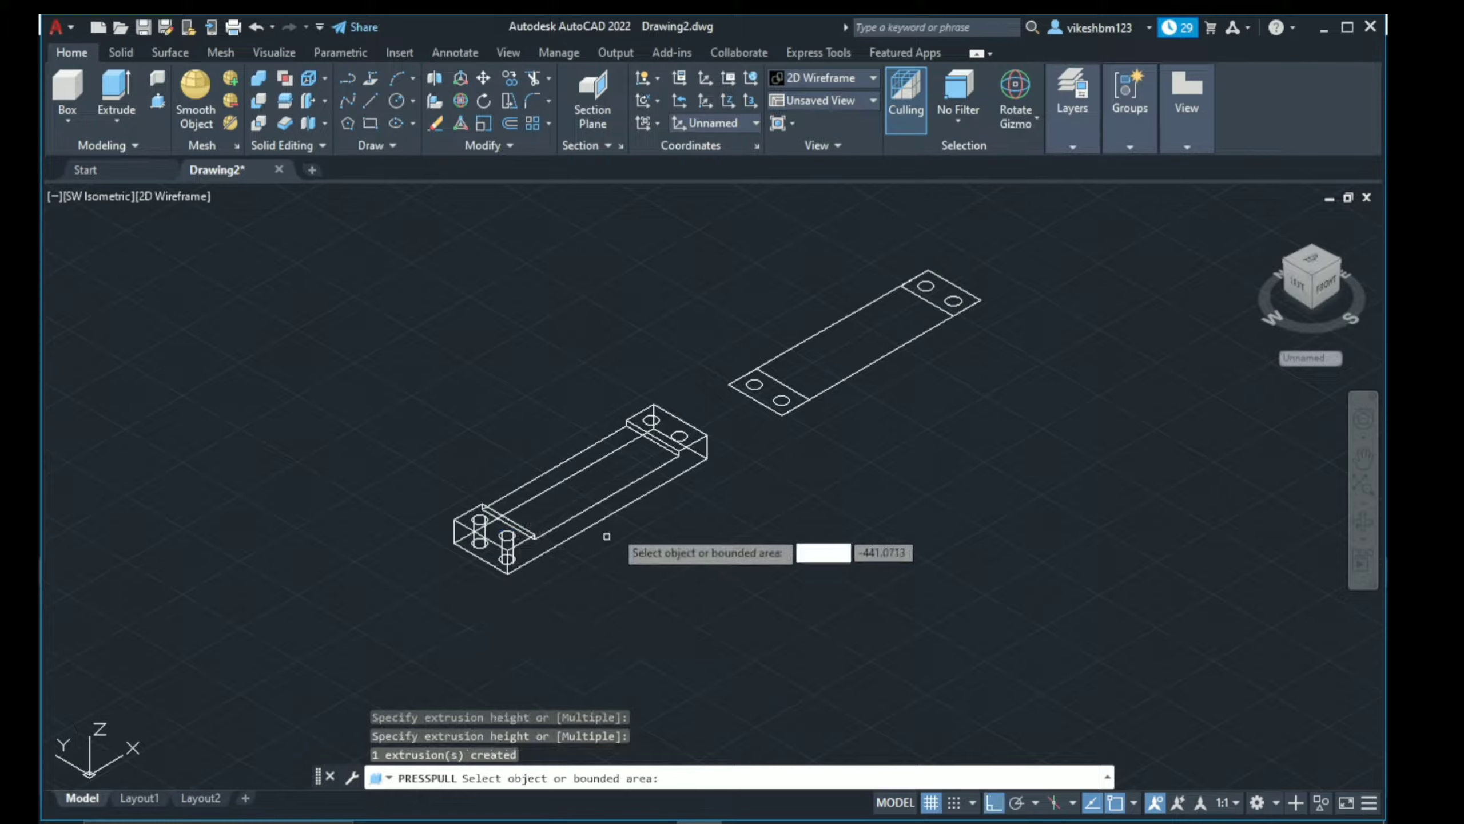
left_click(652, 420)
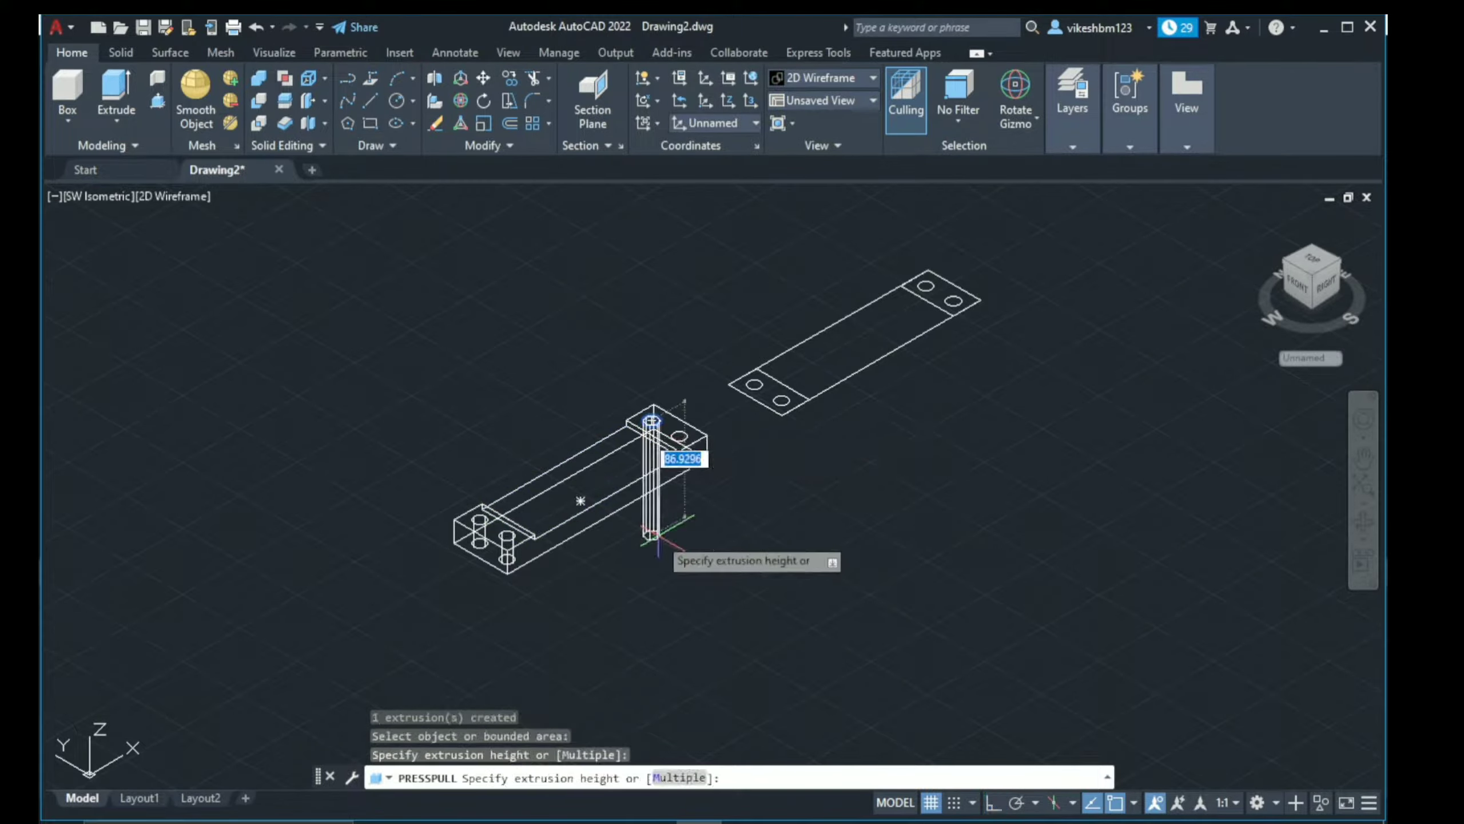
left_click(669, 444)
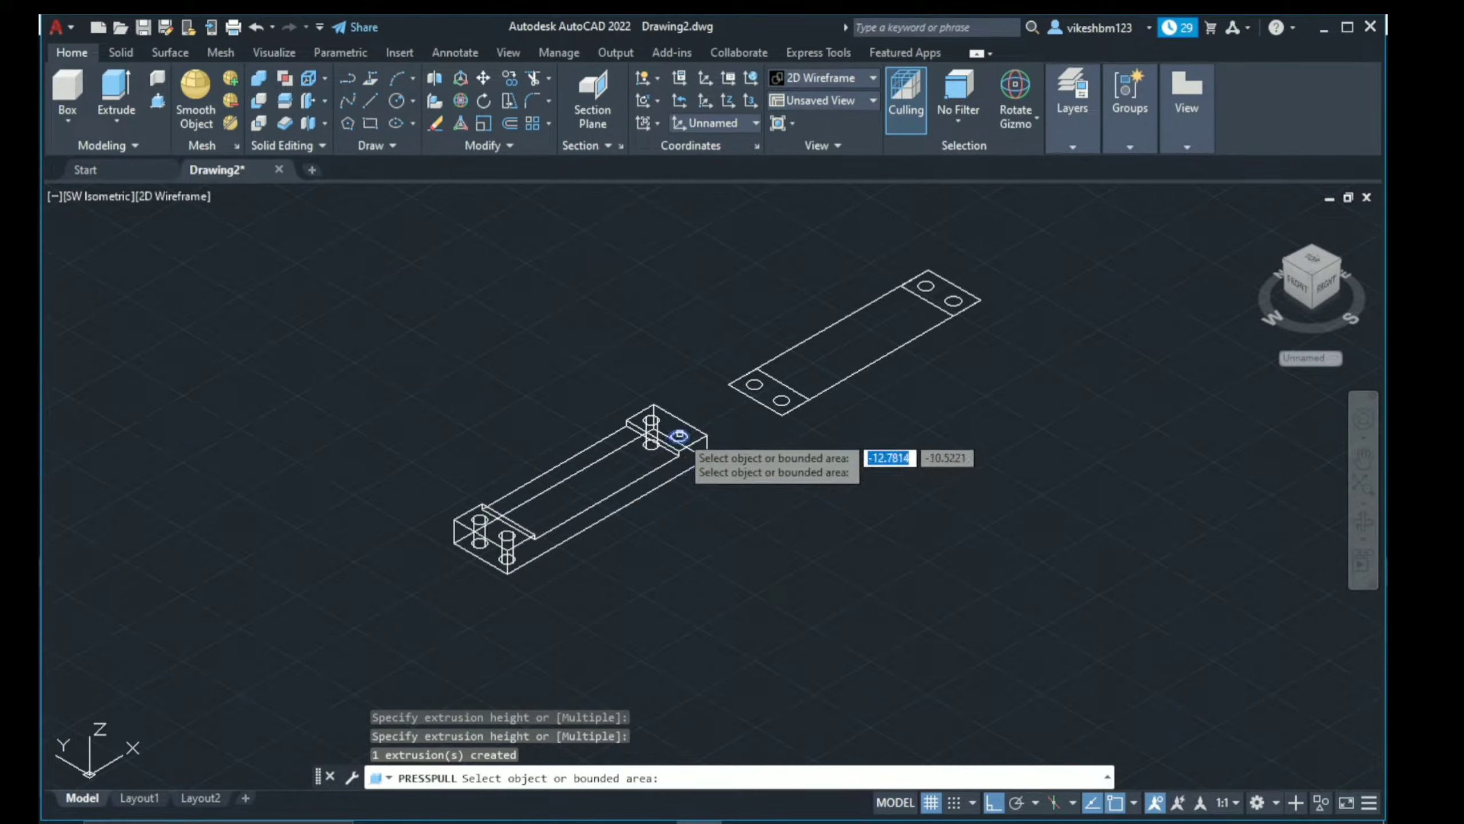
left_click(669, 439)
left_click(678, 552)
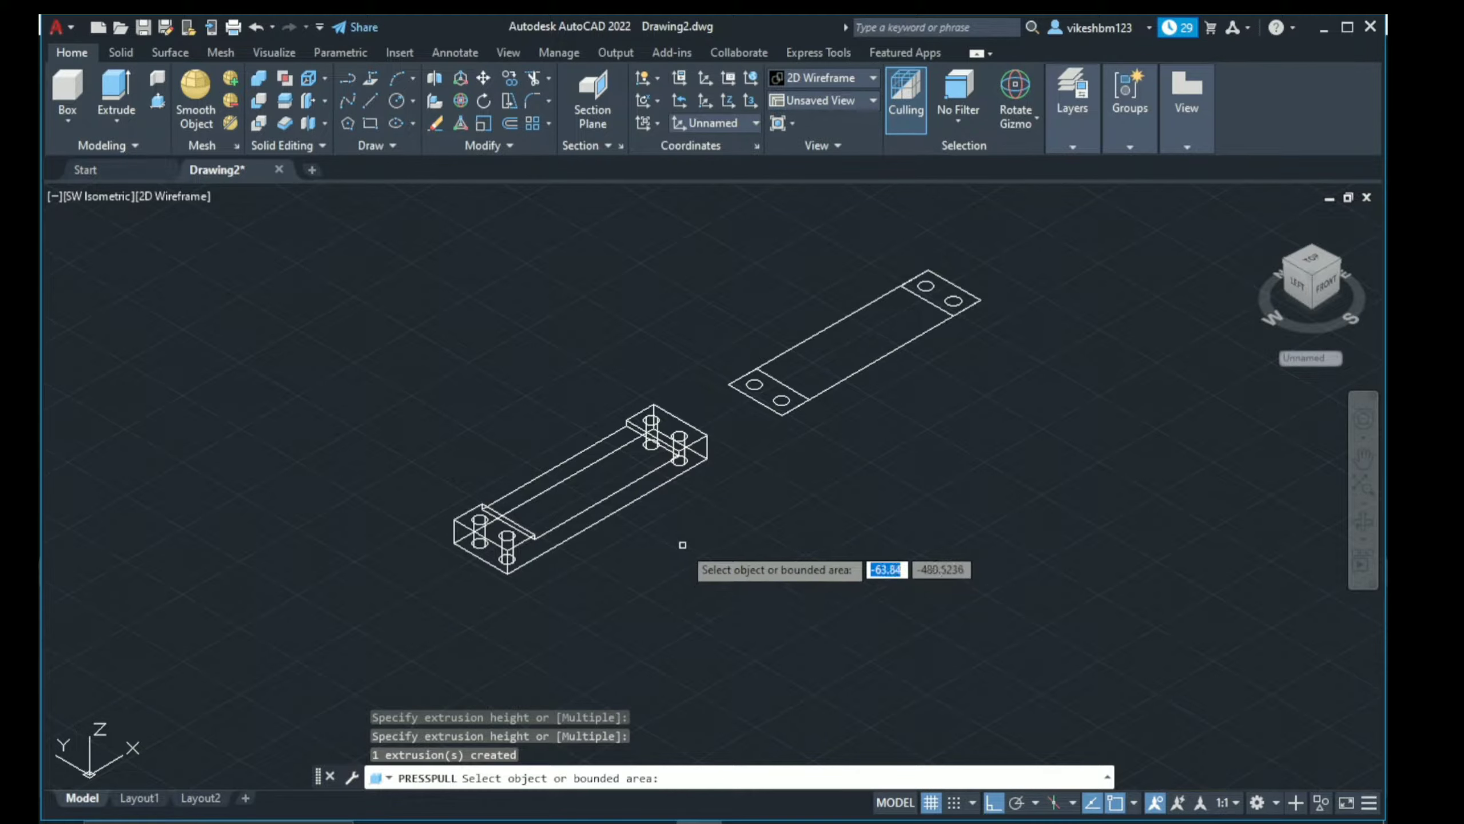
key("Return")
Step: Window-select the separate upper plate and delete it
left_click(980, 249)
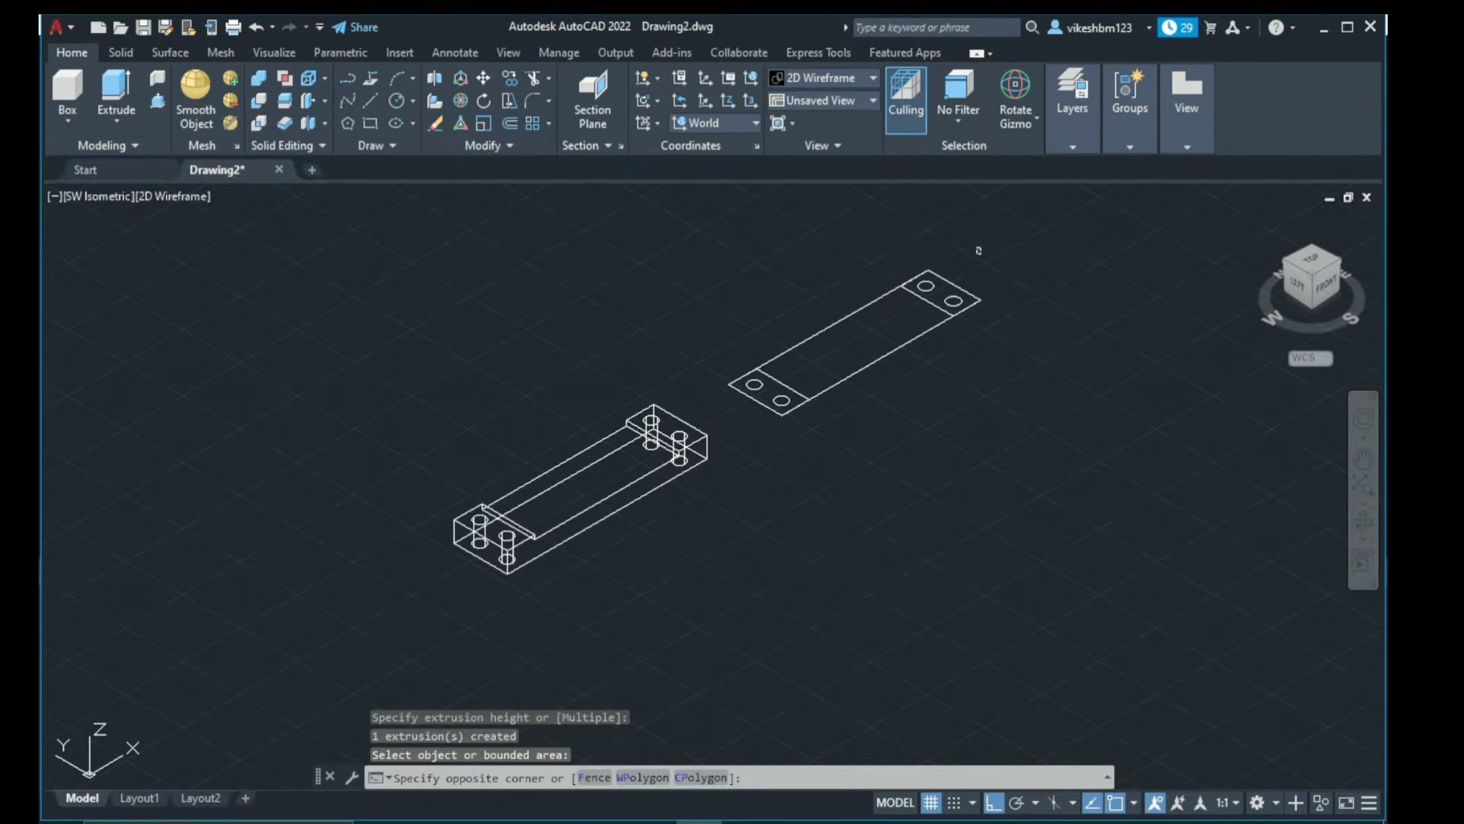
left_click(759, 463)
key("Delete")
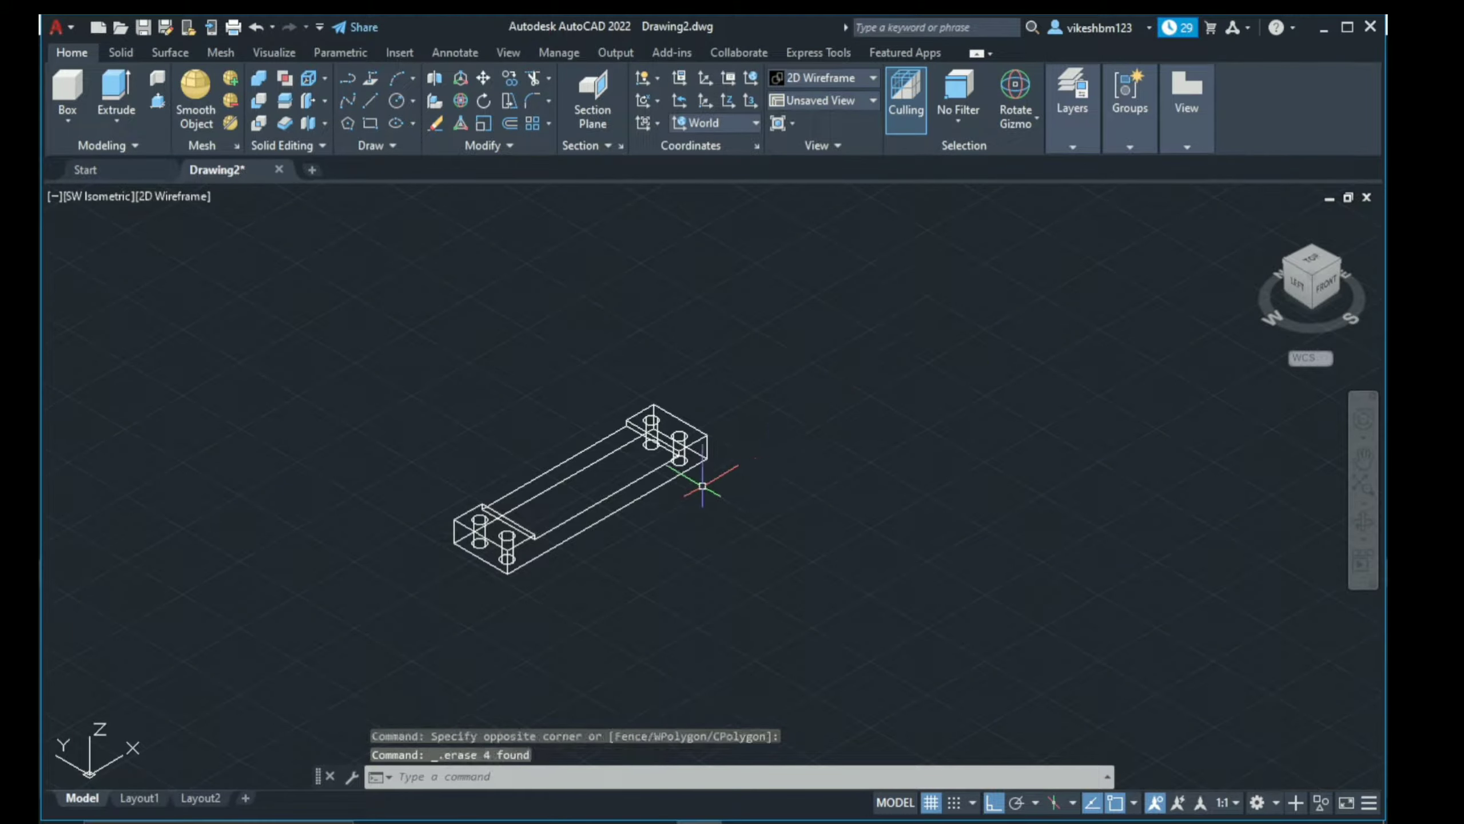
Step: Change the viewport visual style from 2D Wireframe to Realistic
scroll(682, 486, "up", 2)
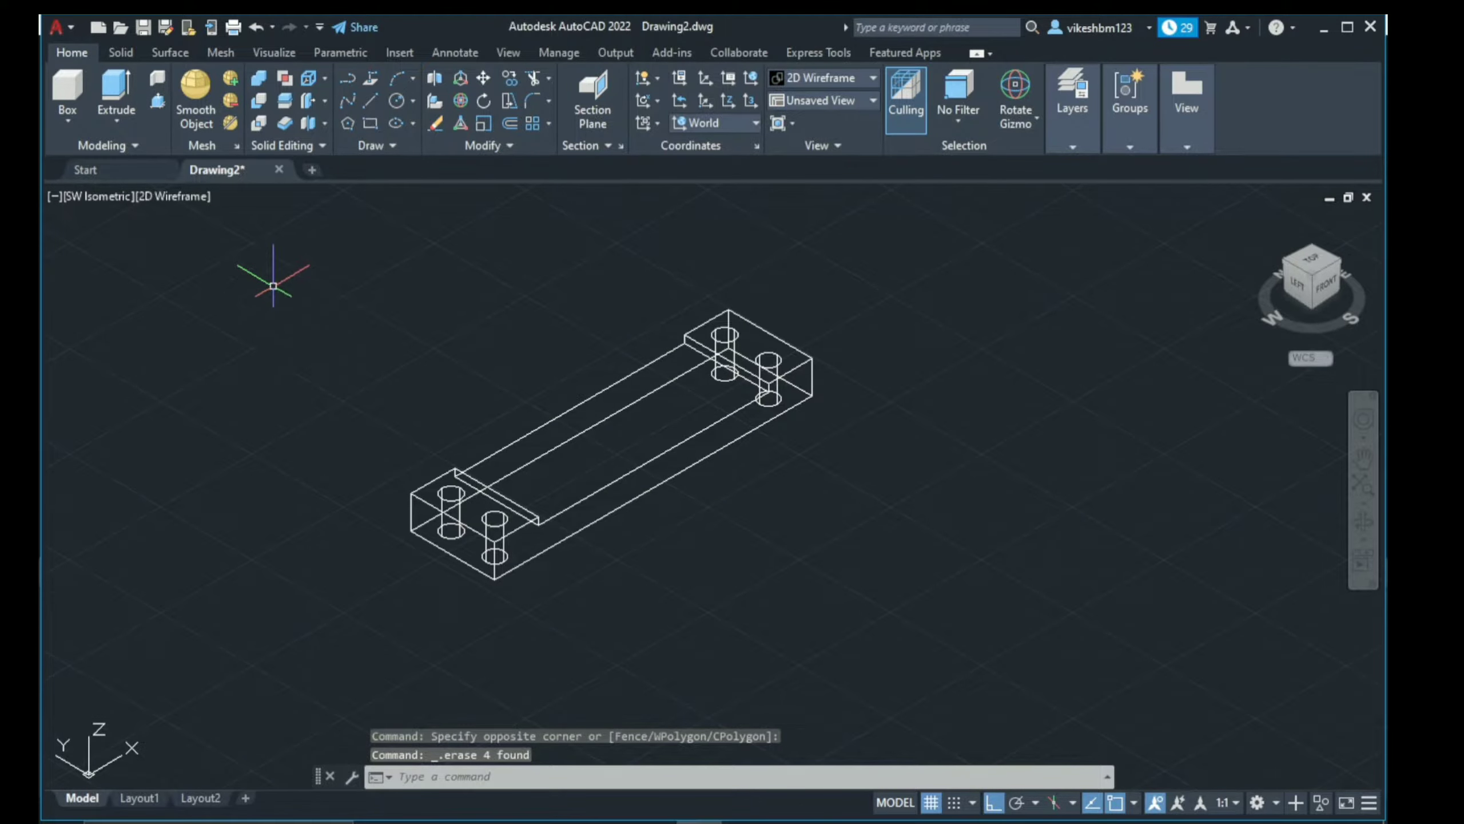
left_click(109, 195)
left_click(158, 194)
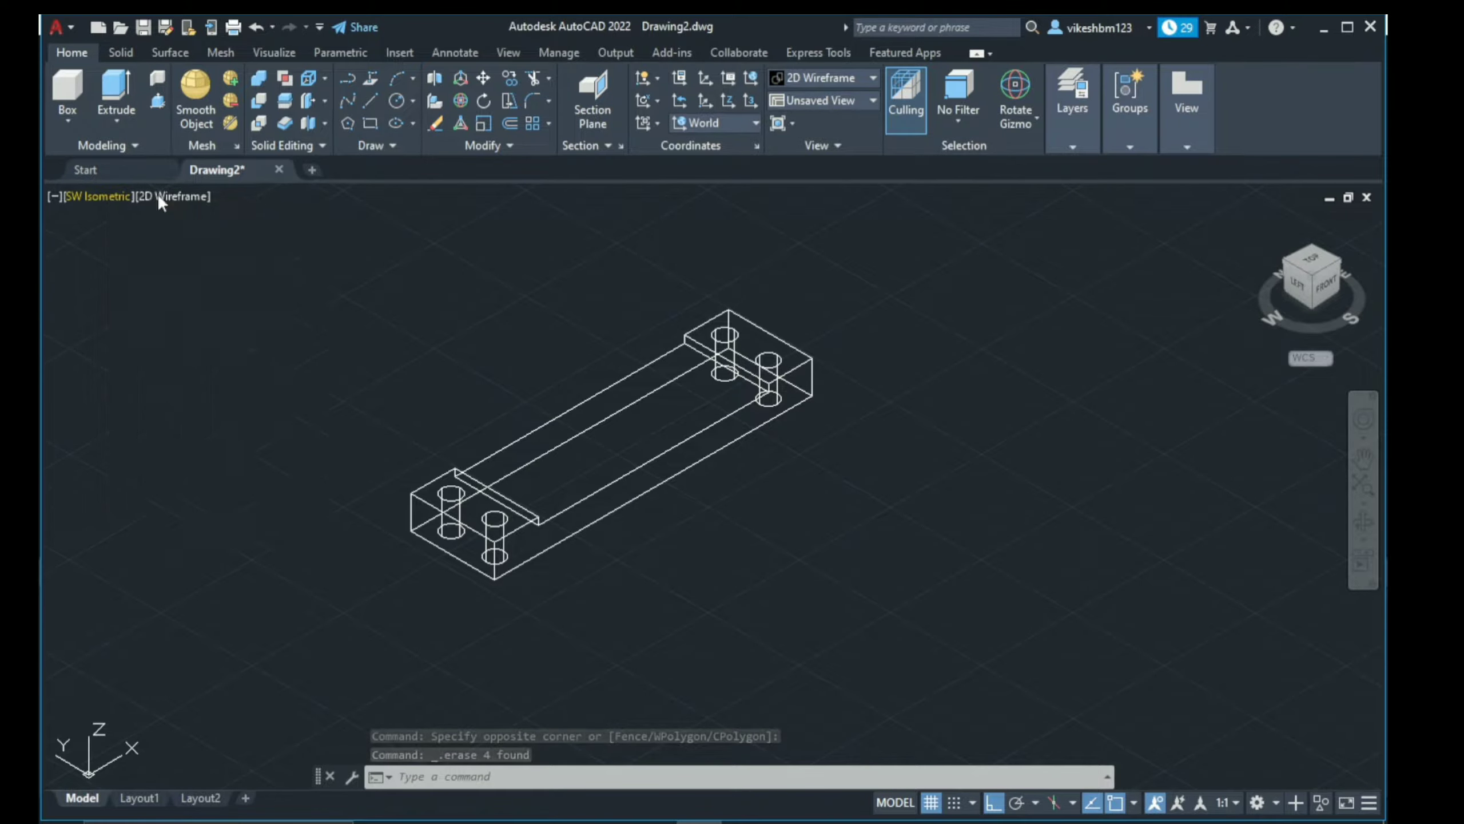
left_click(159, 197)
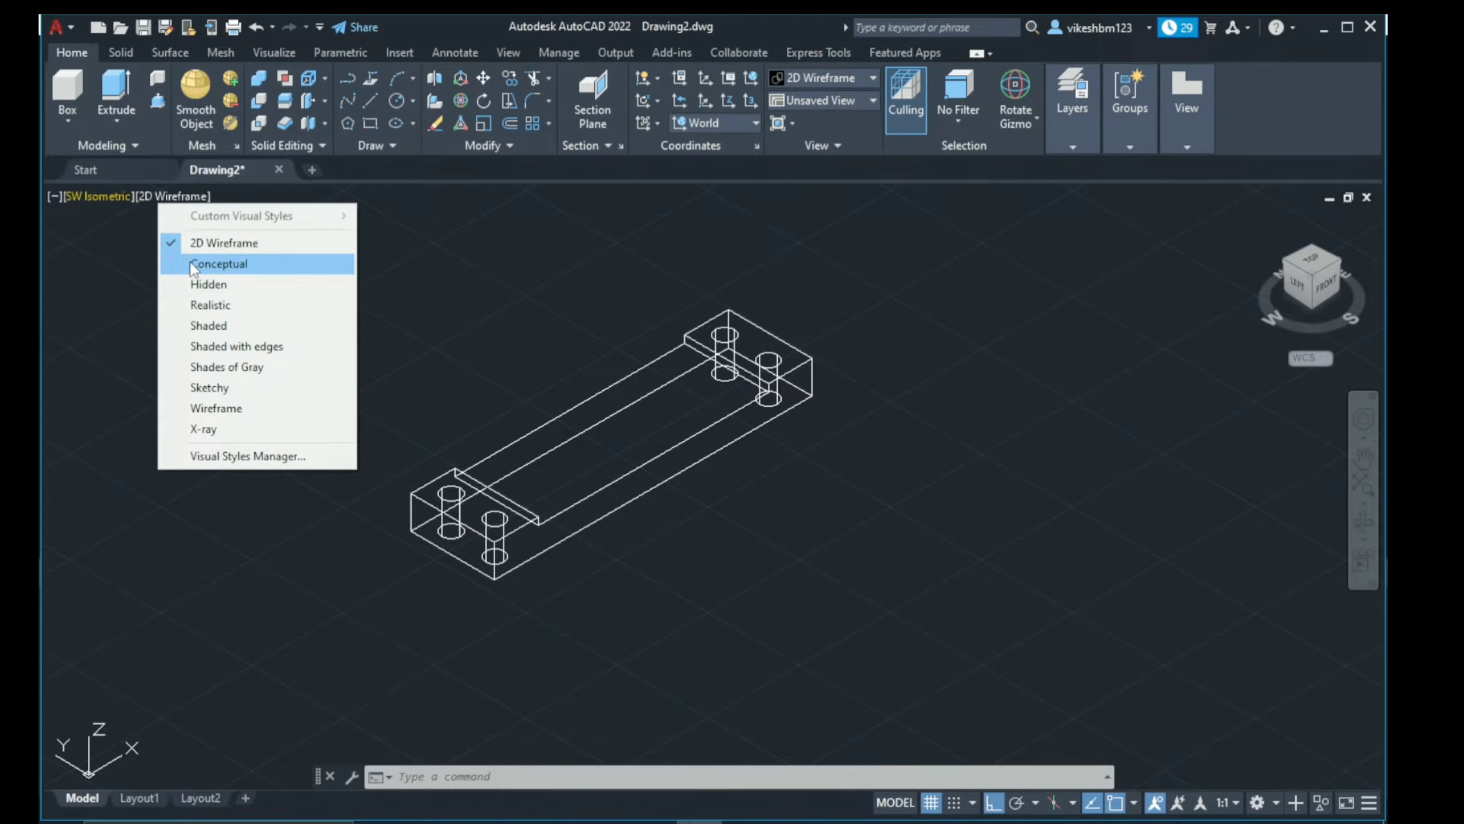
left_click(201, 303)
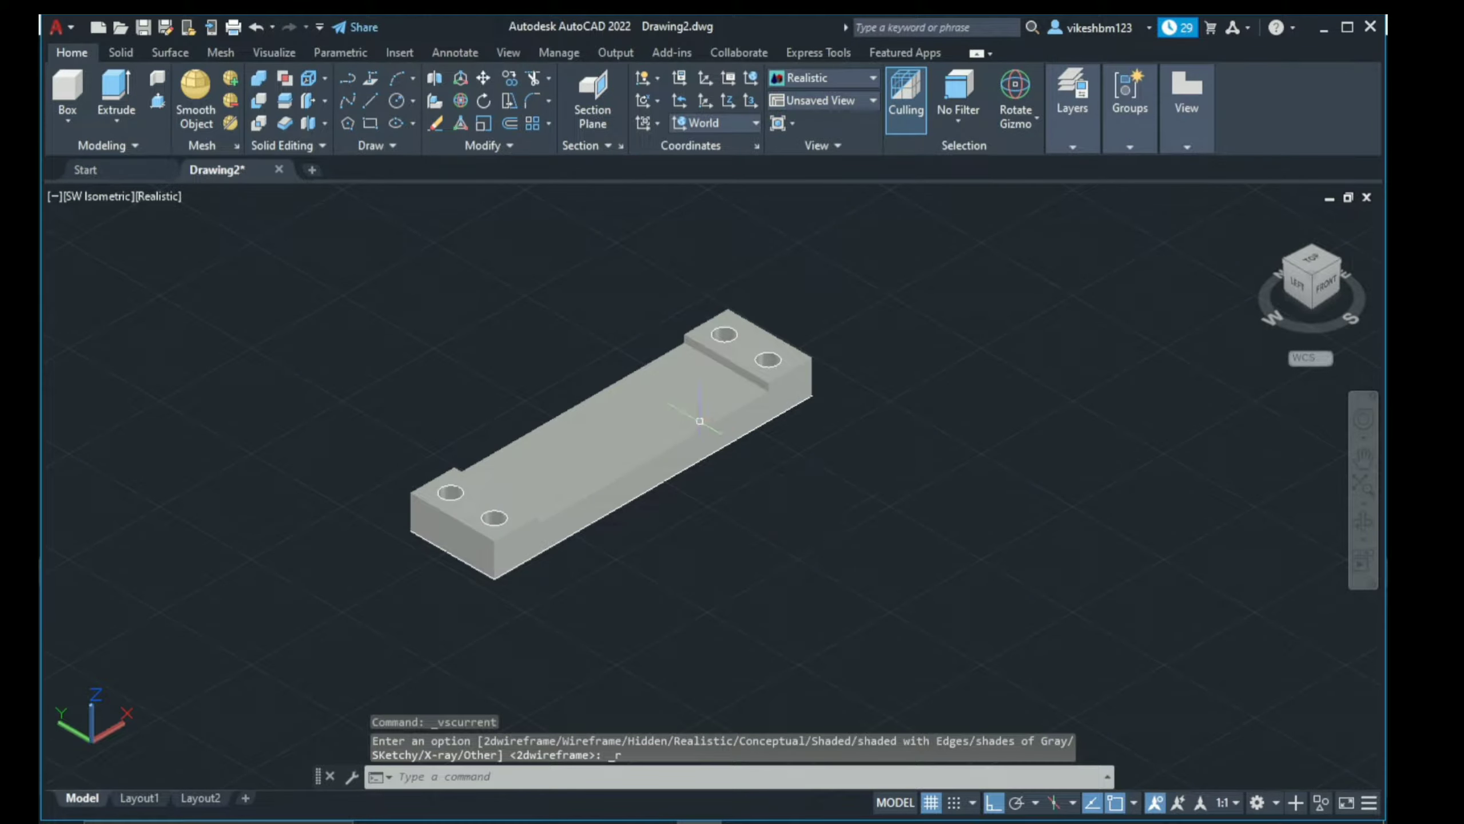
left_click(483, 81)
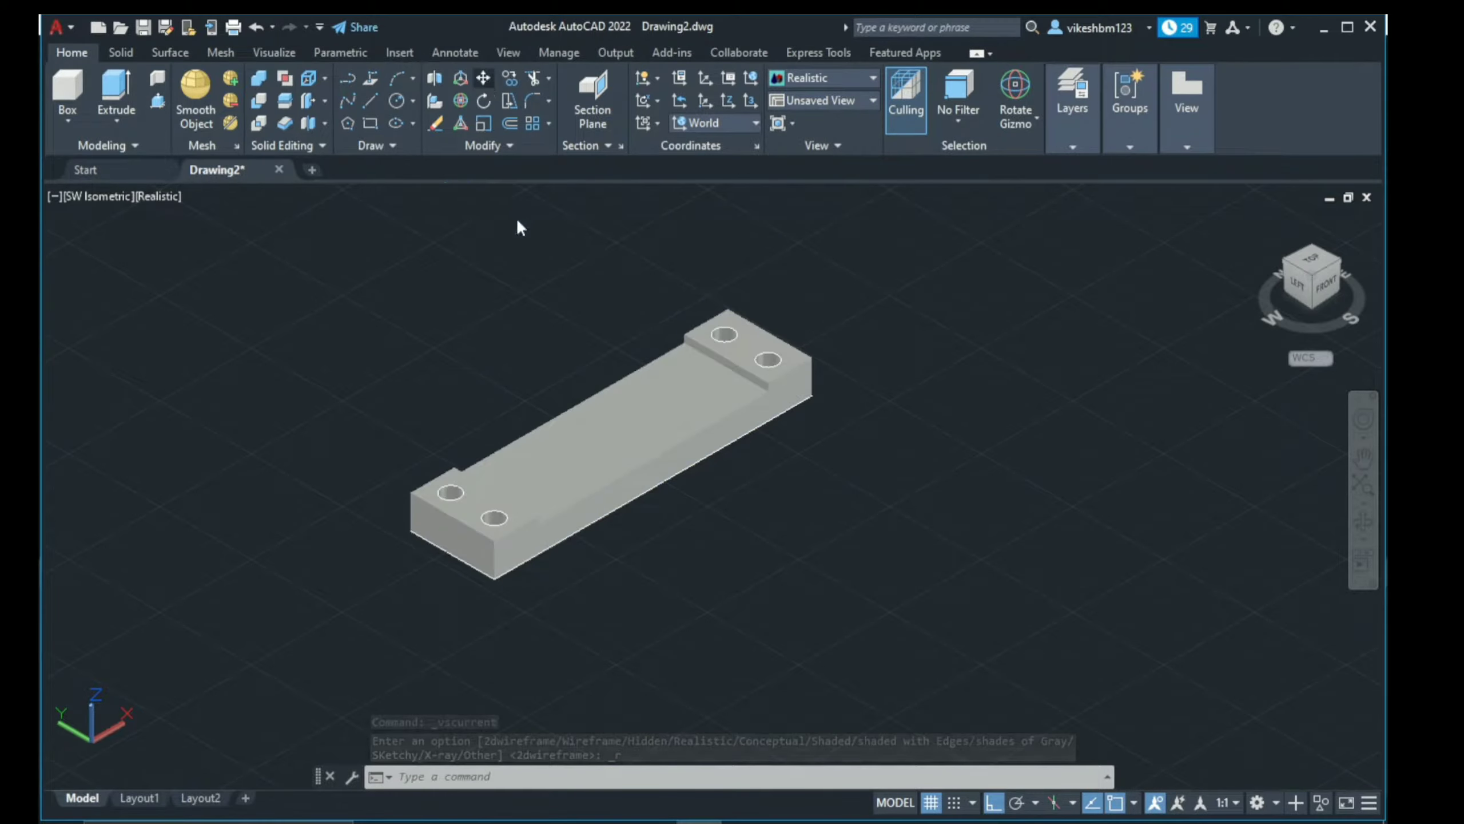
Step: Move the solid block aside and erase the leftover rectangle and circles beneath it
left_click(556, 434)
key("Return")
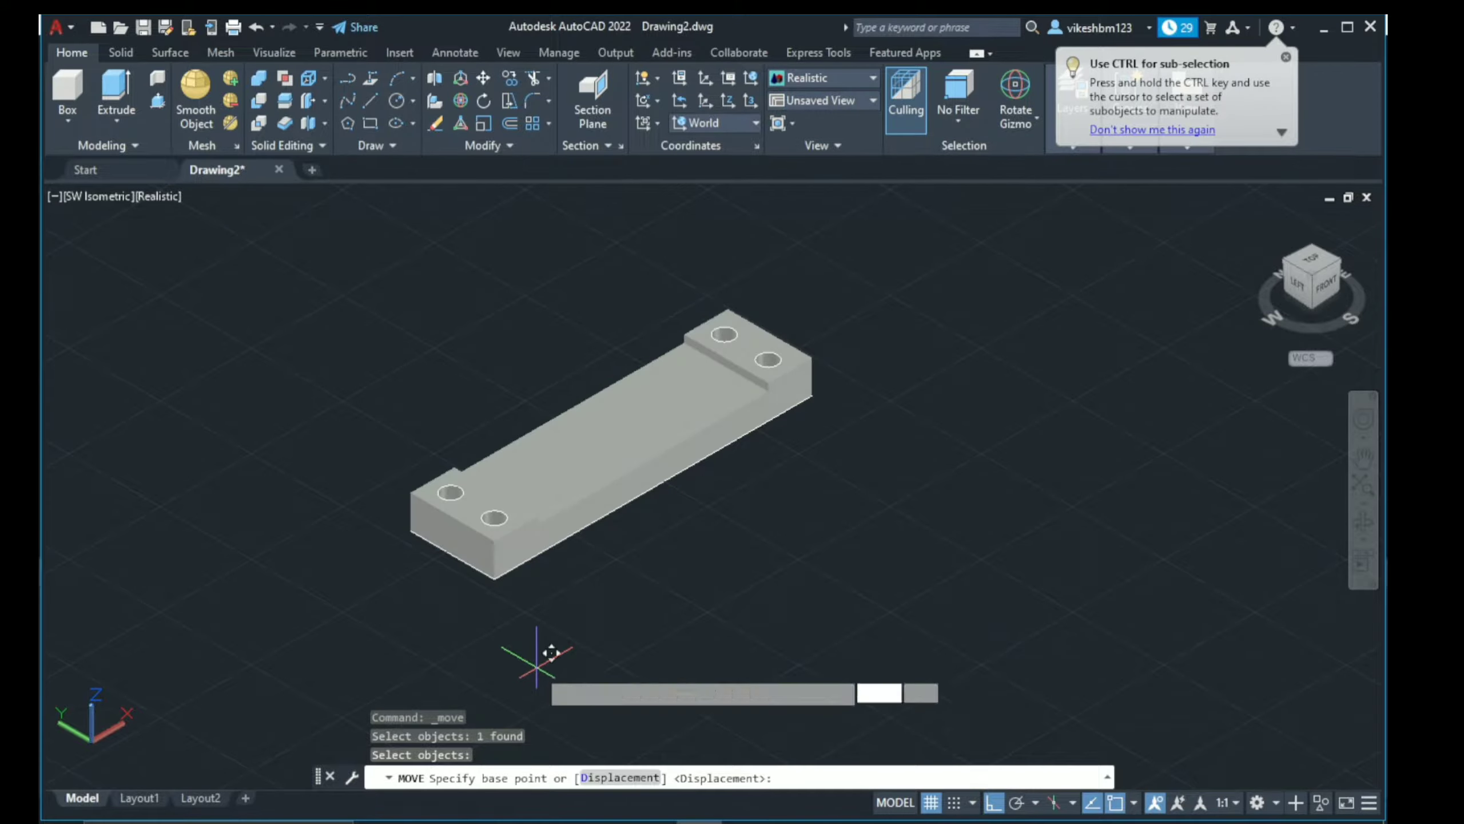
left_click(551, 655)
left_click(928, 463)
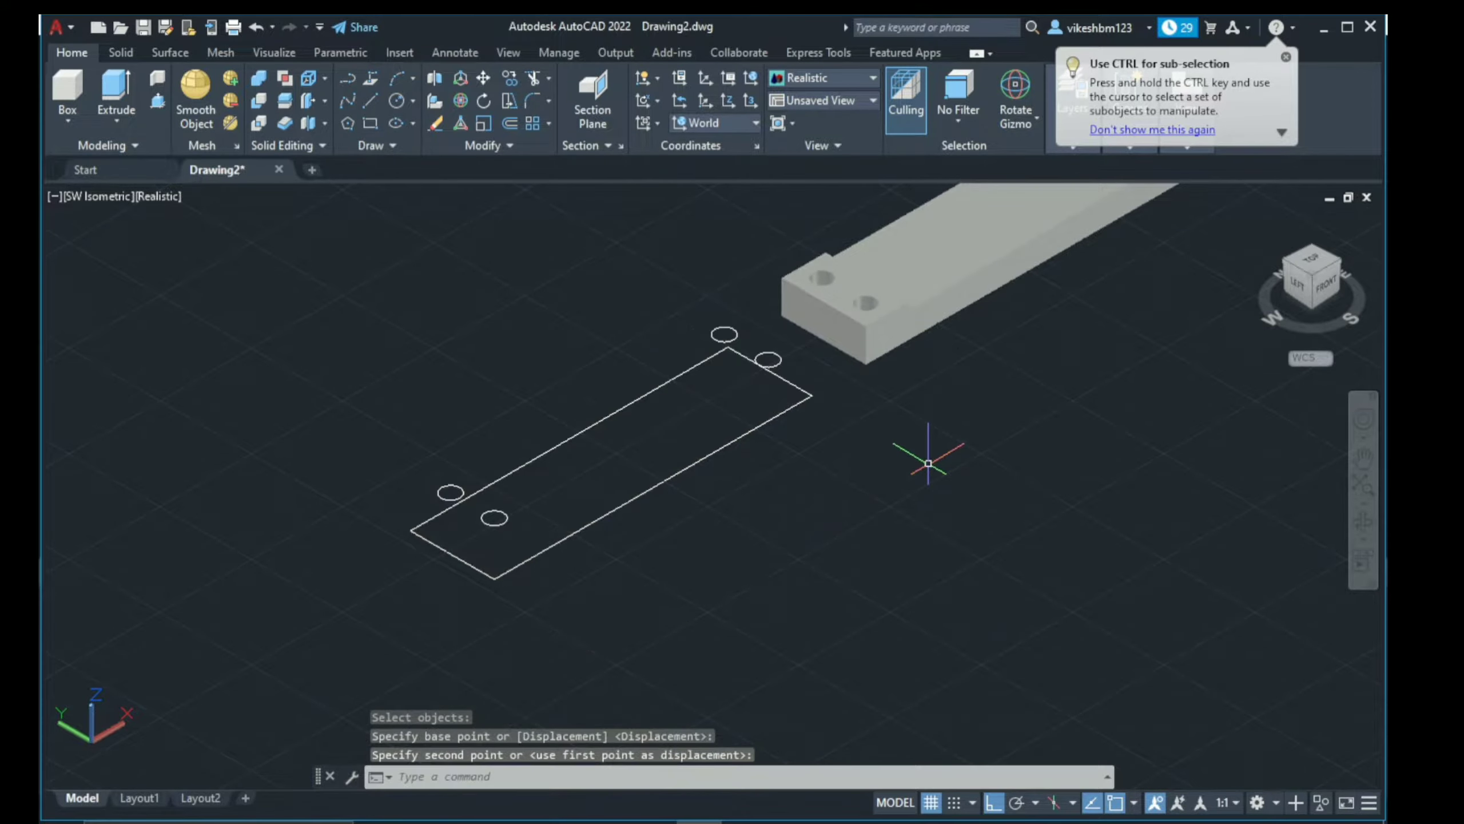
left_click(435, 123)
left_click(753, 319)
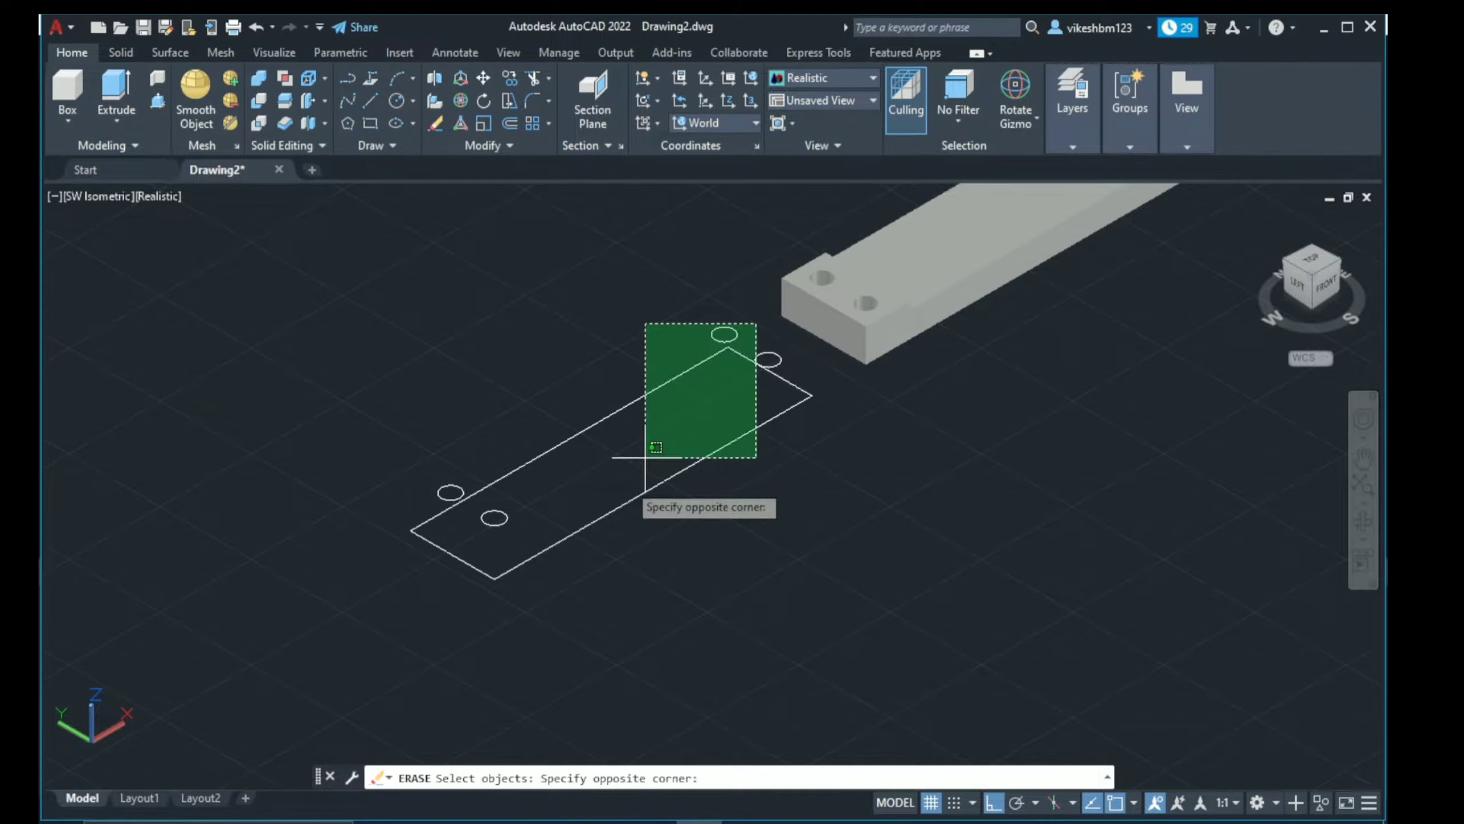
left_click(377, 640)
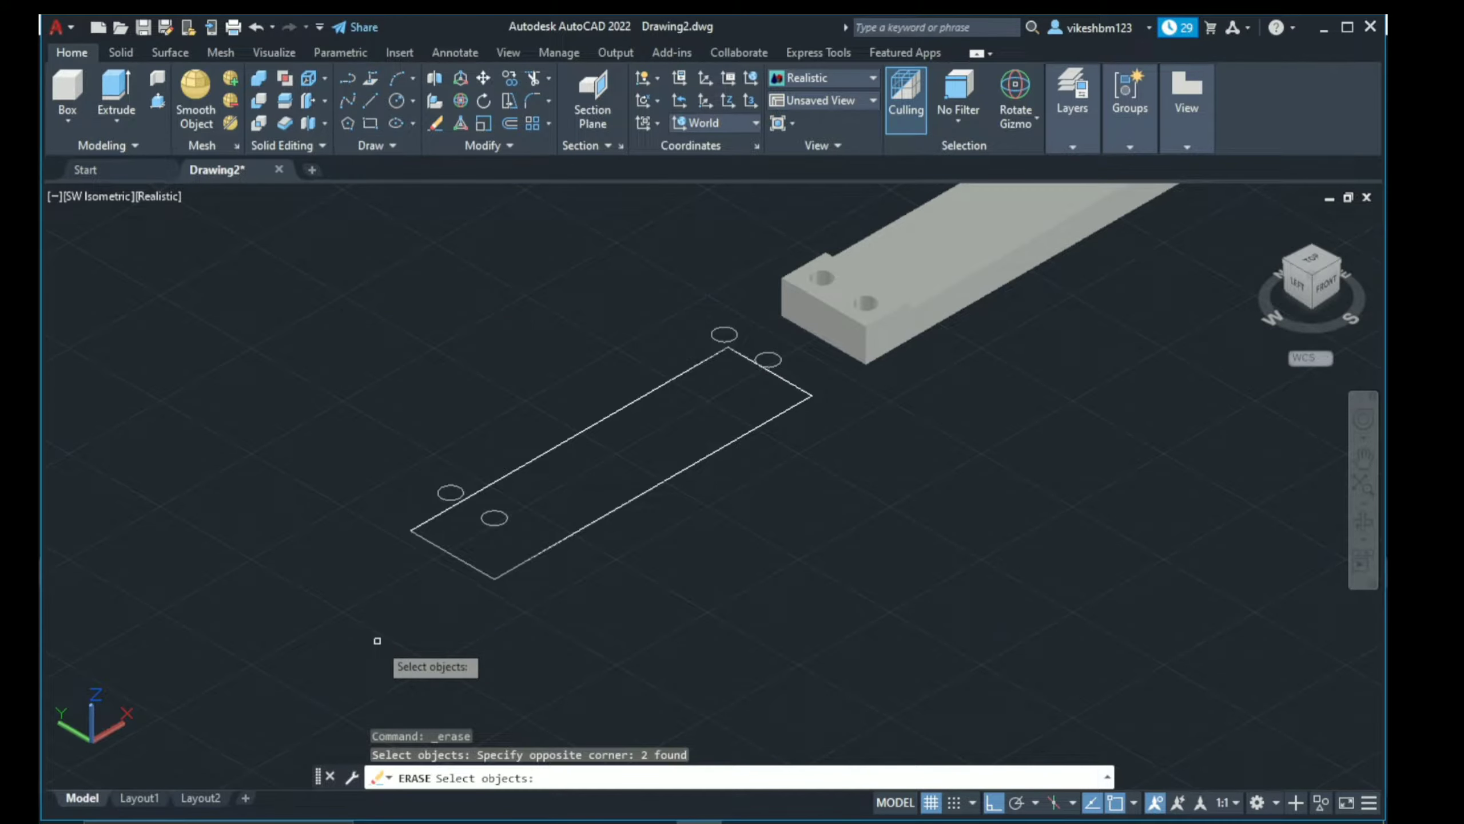
key("Return")
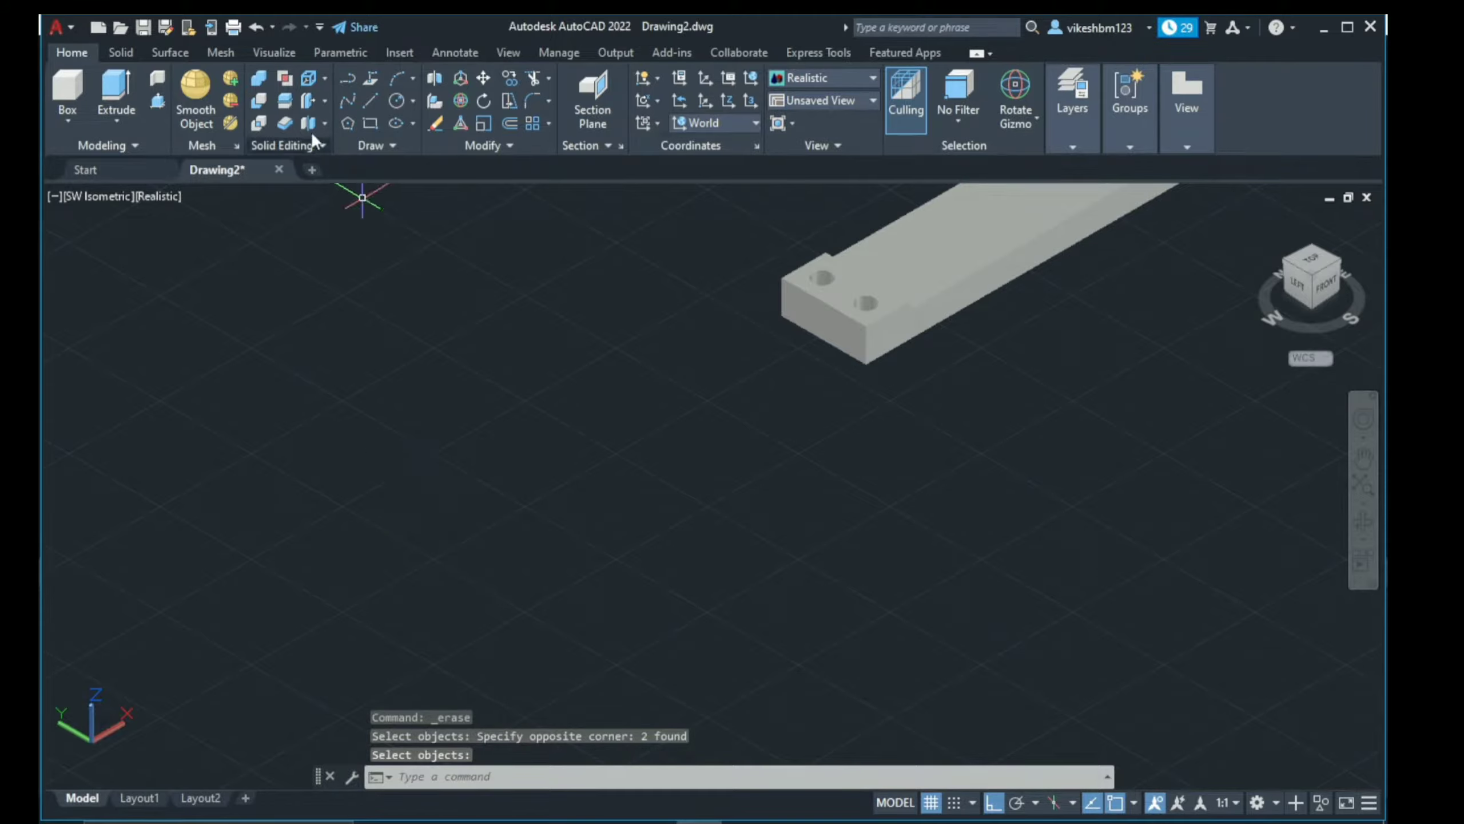
Step: Move the solid block back to its original spot and recentre the view on it
left_click(484, 79)
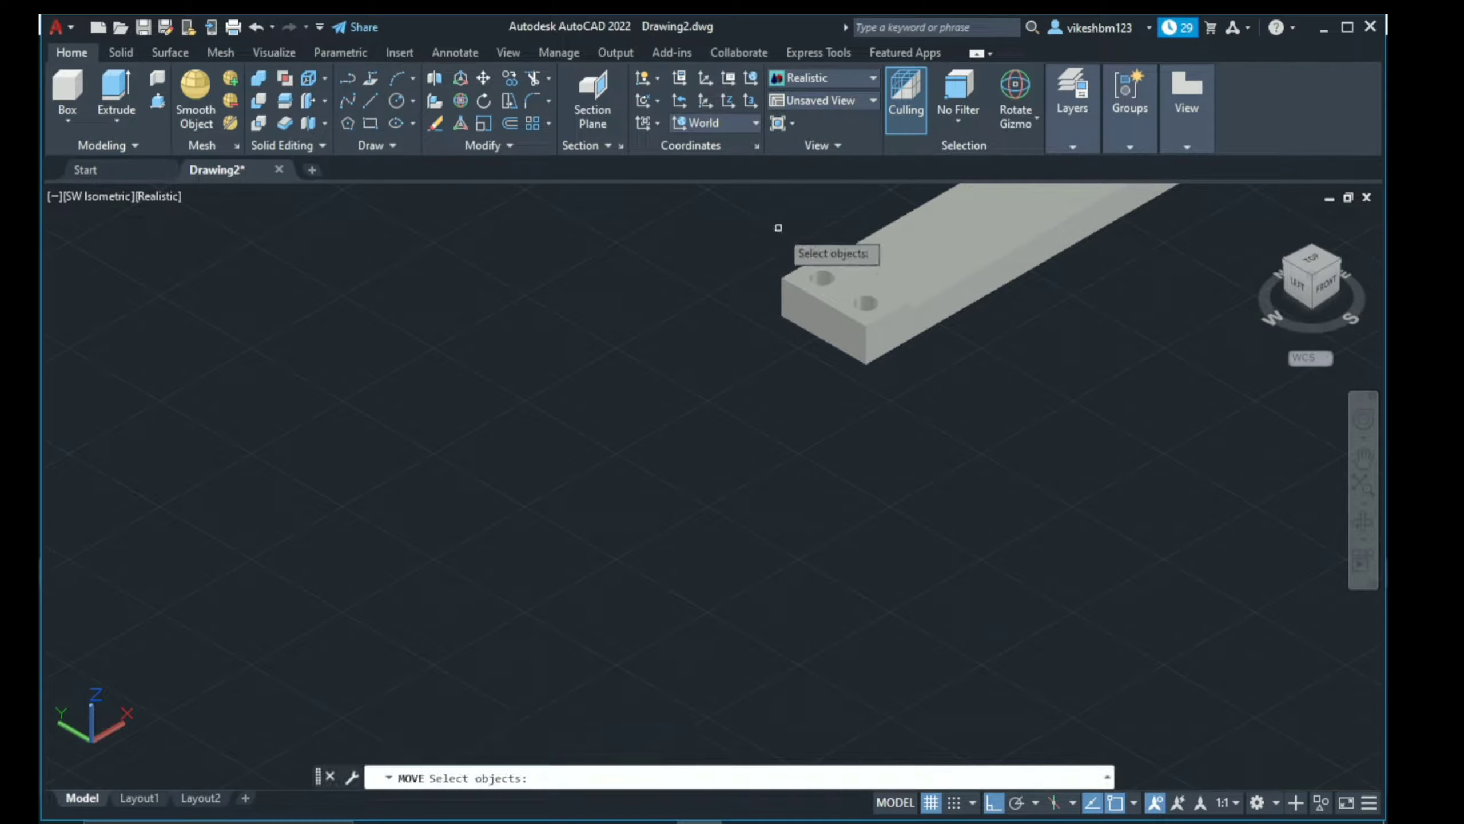
left_click(838, 281)
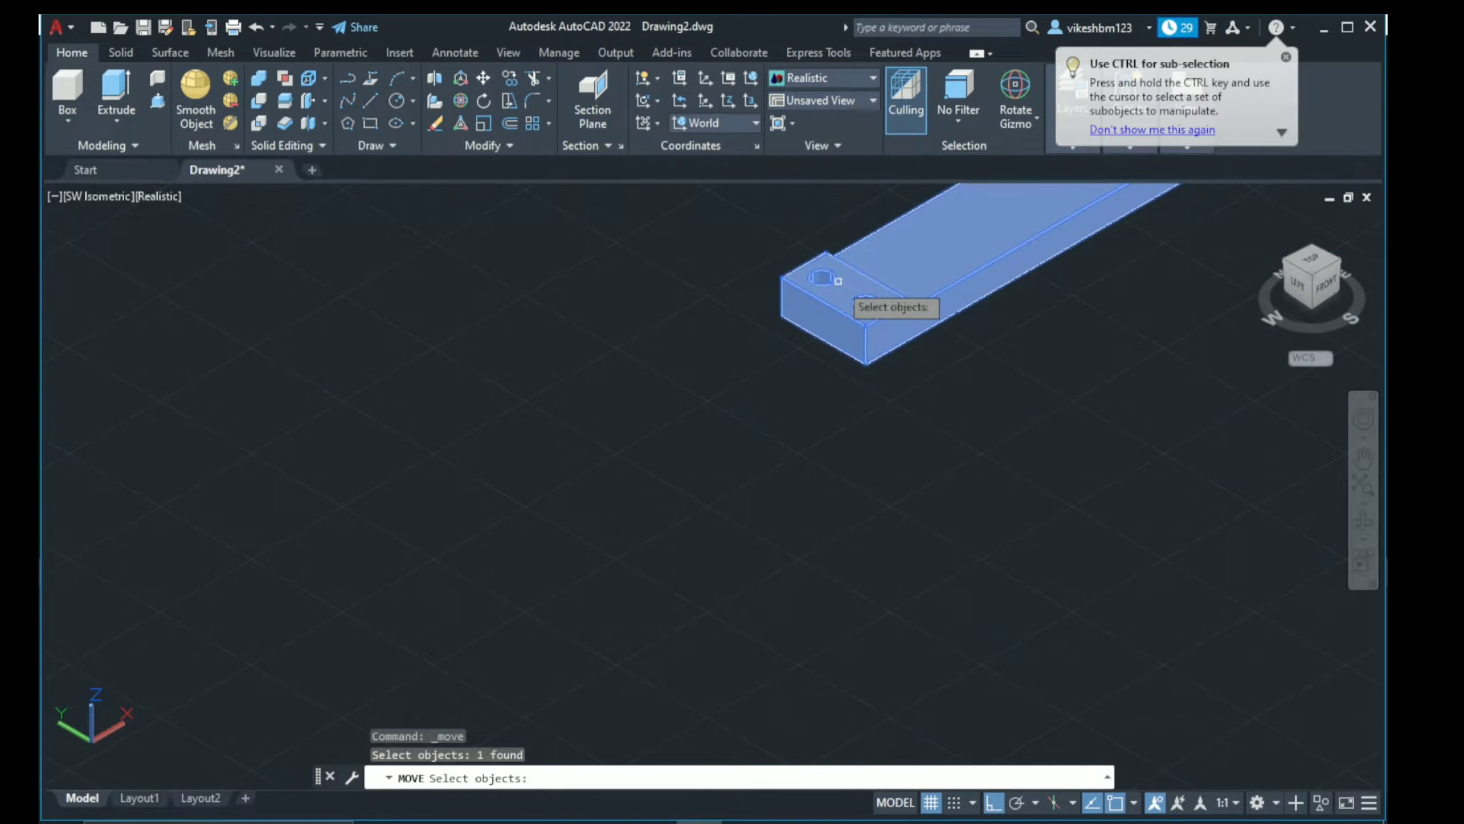
key("Return")
left_click(1017, 437)
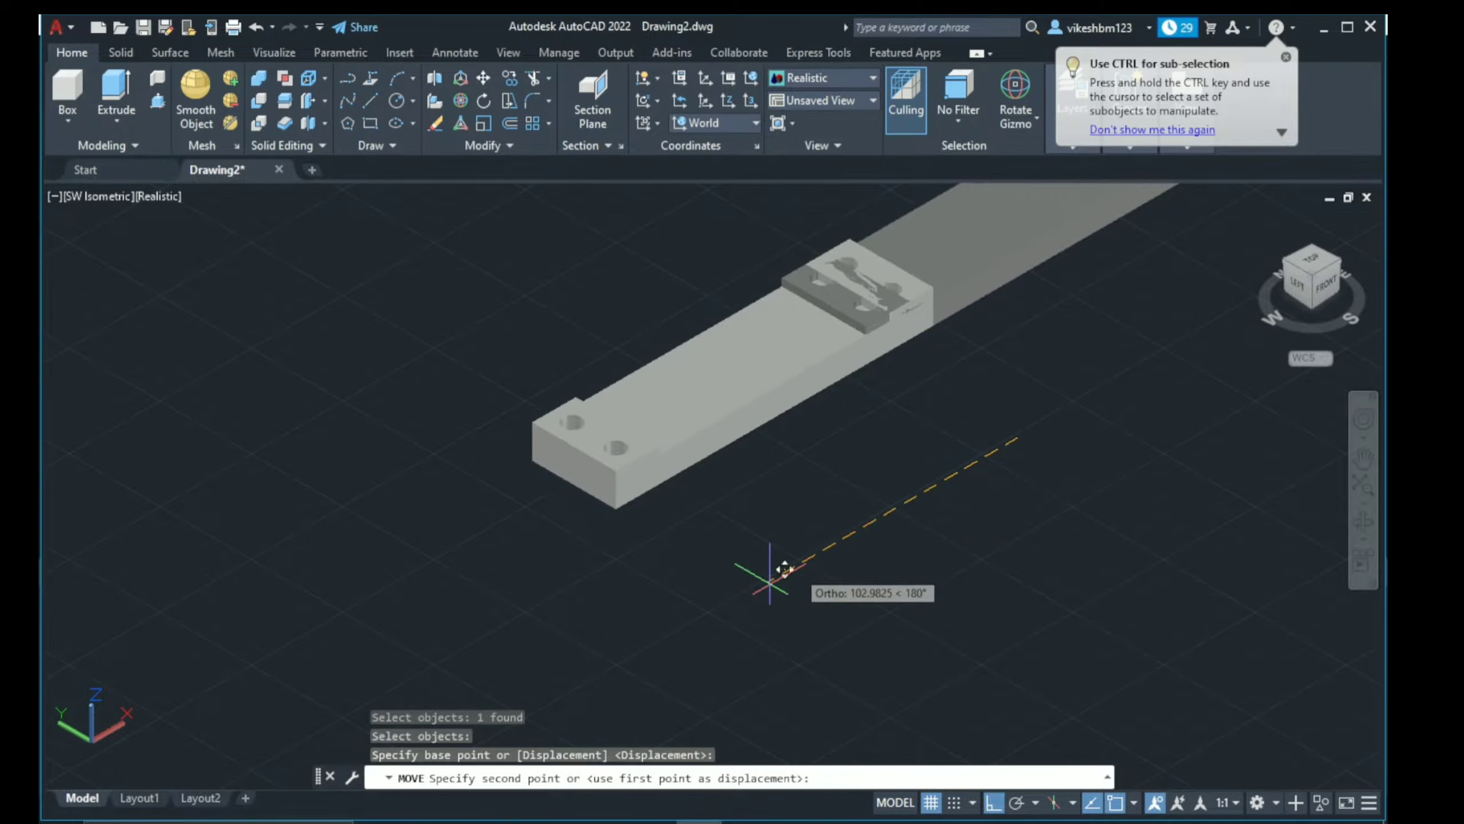
left_click(744, 598)
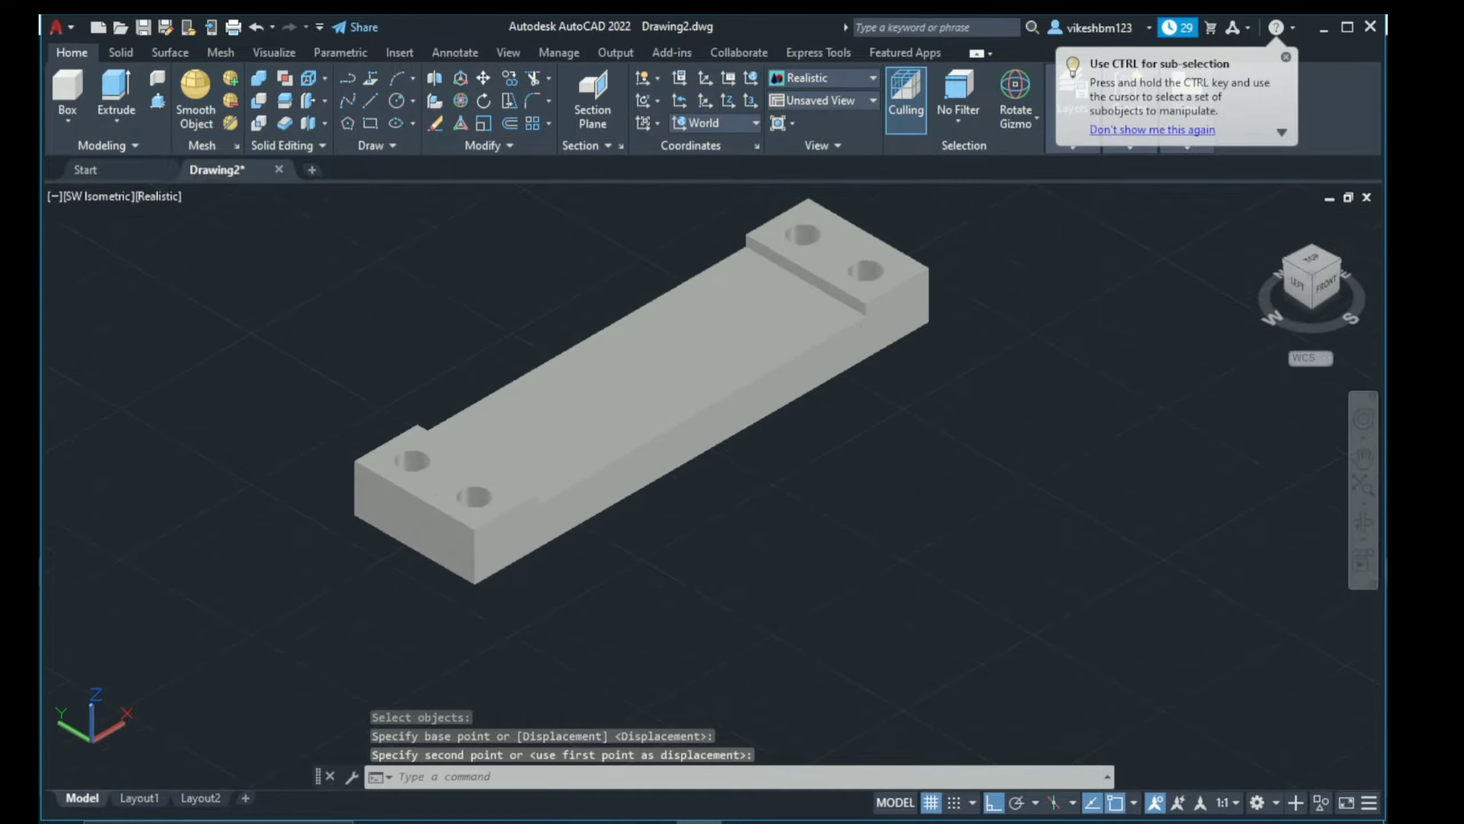
scroll(830, 484, "up", 2)
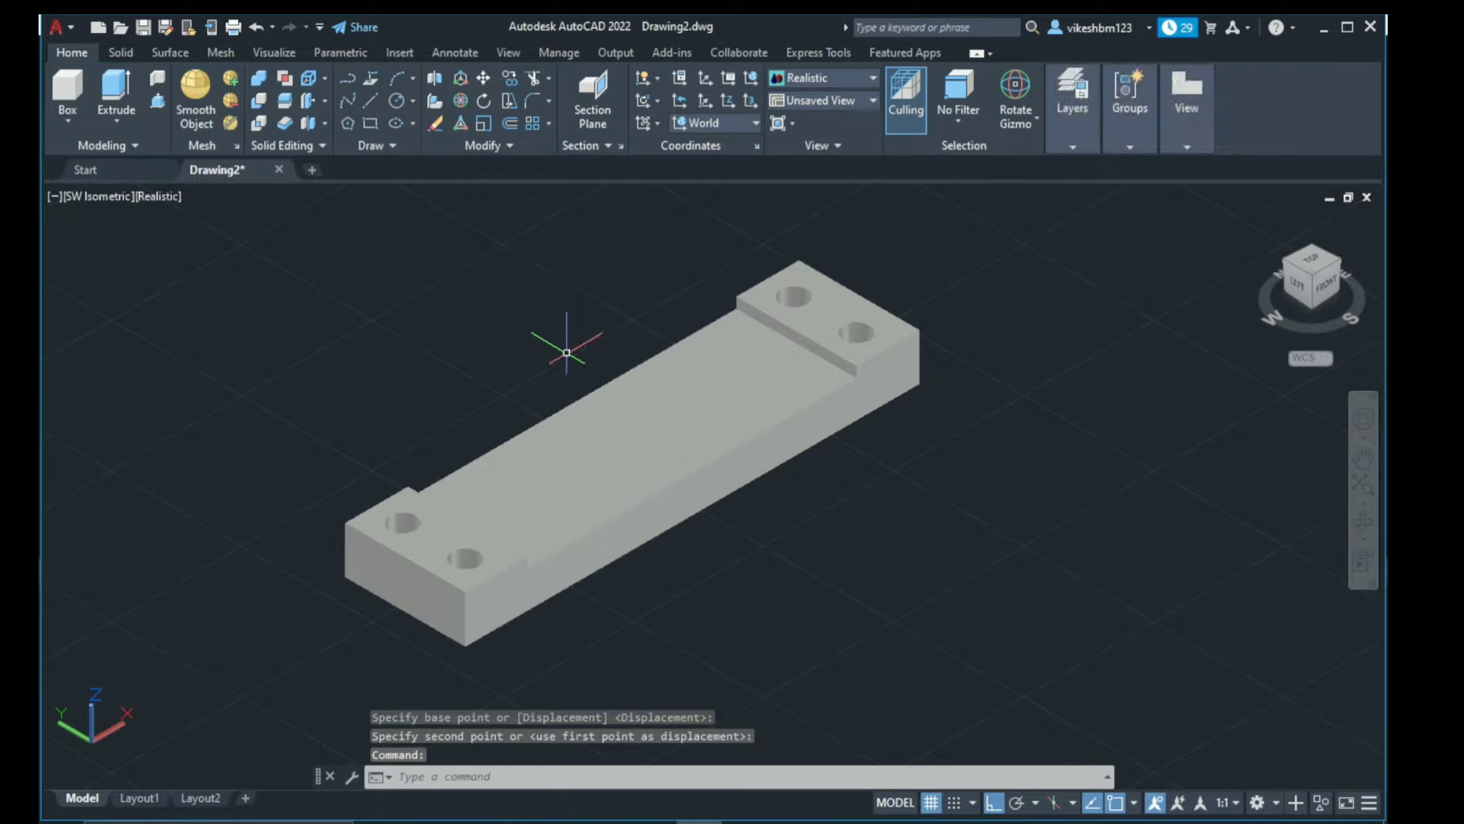
middle_click_drag(569, 354, 564, 359)
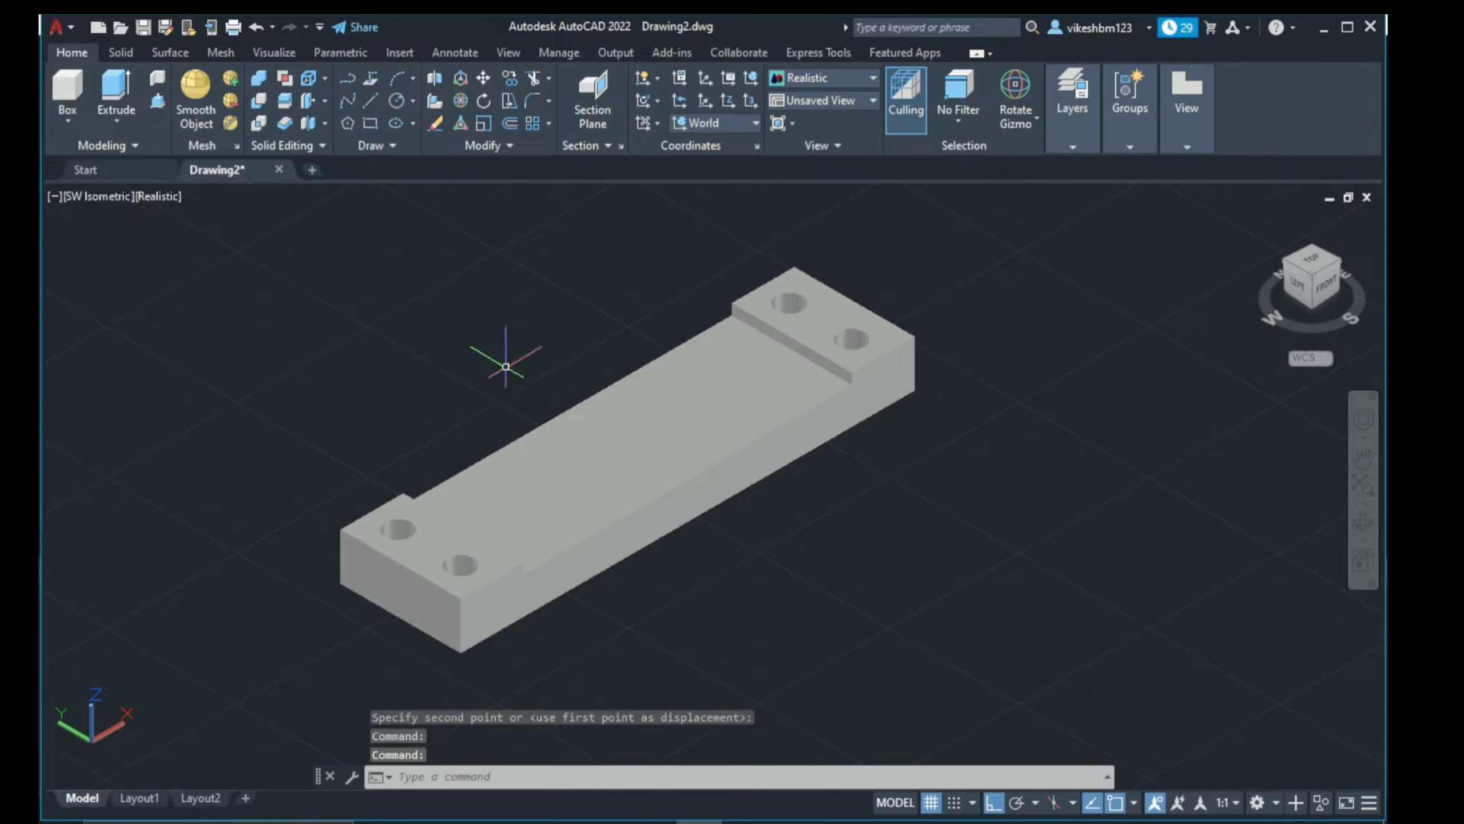
left_click(528, 409)
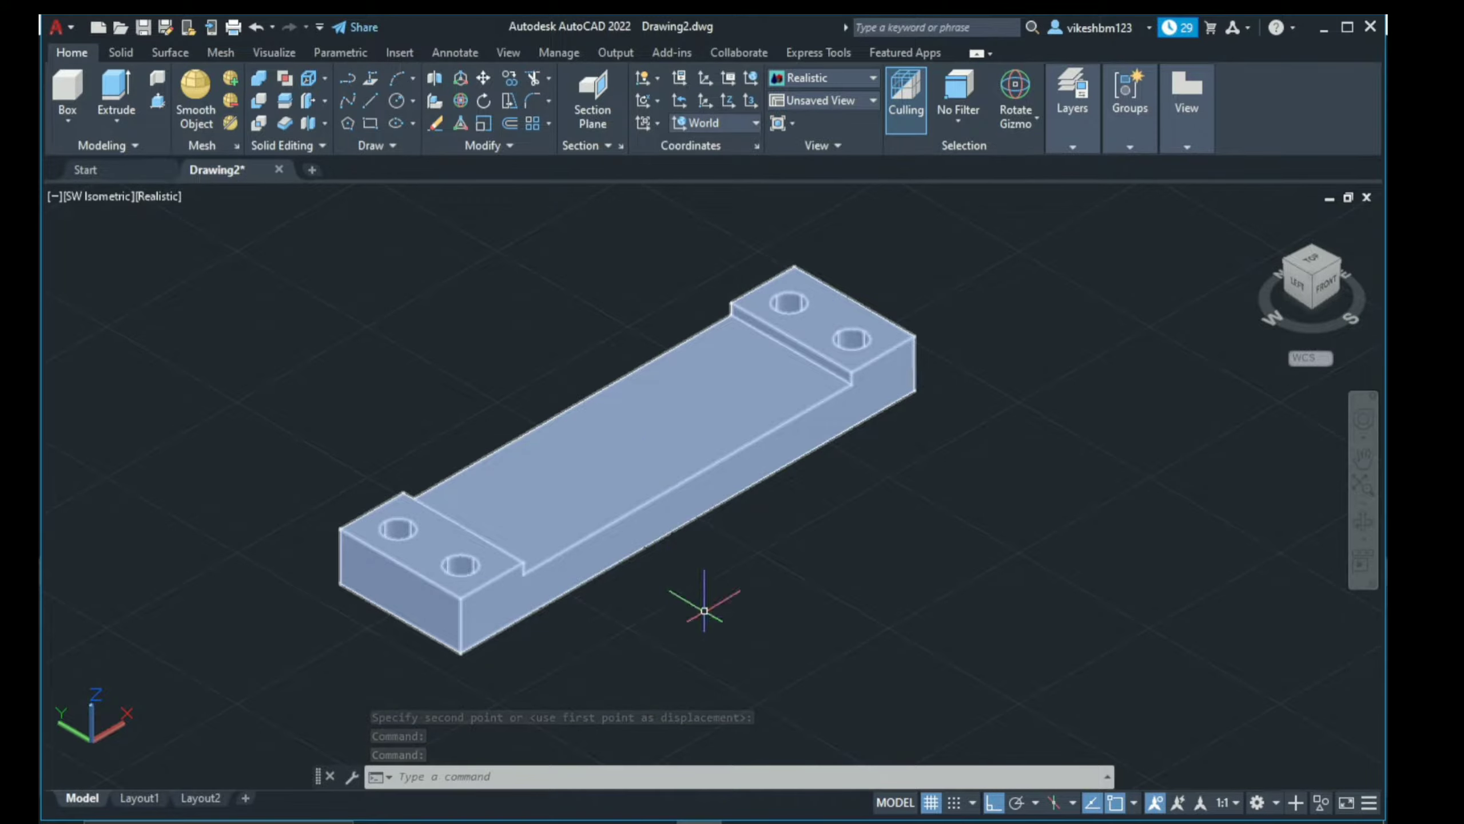
middle_click_drag(703, 613, 703, 631)
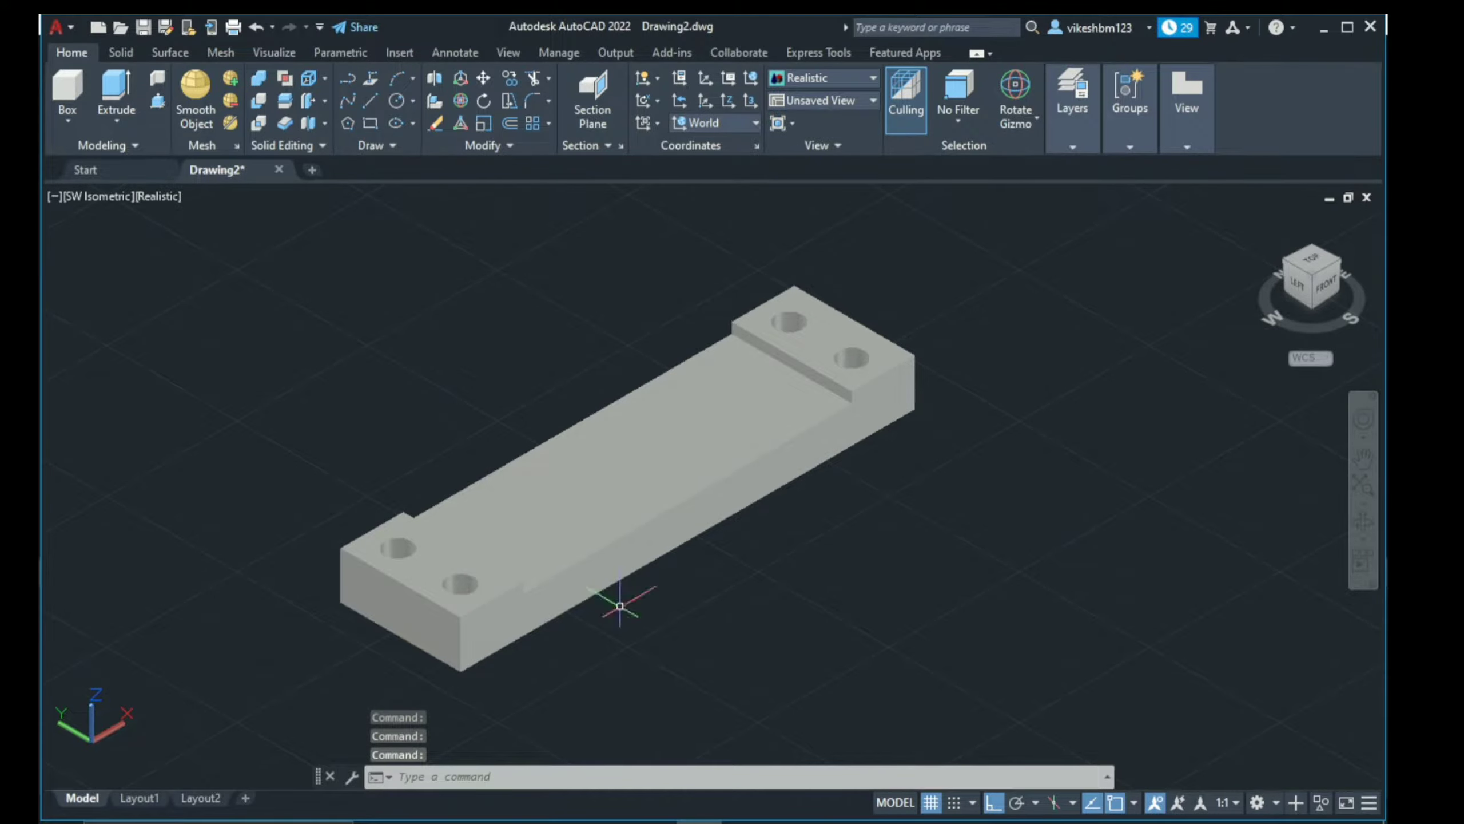
Step: Compare the base plate with the Picasa reference drawing and zoom out to make room beside it
key("alt+Tab")
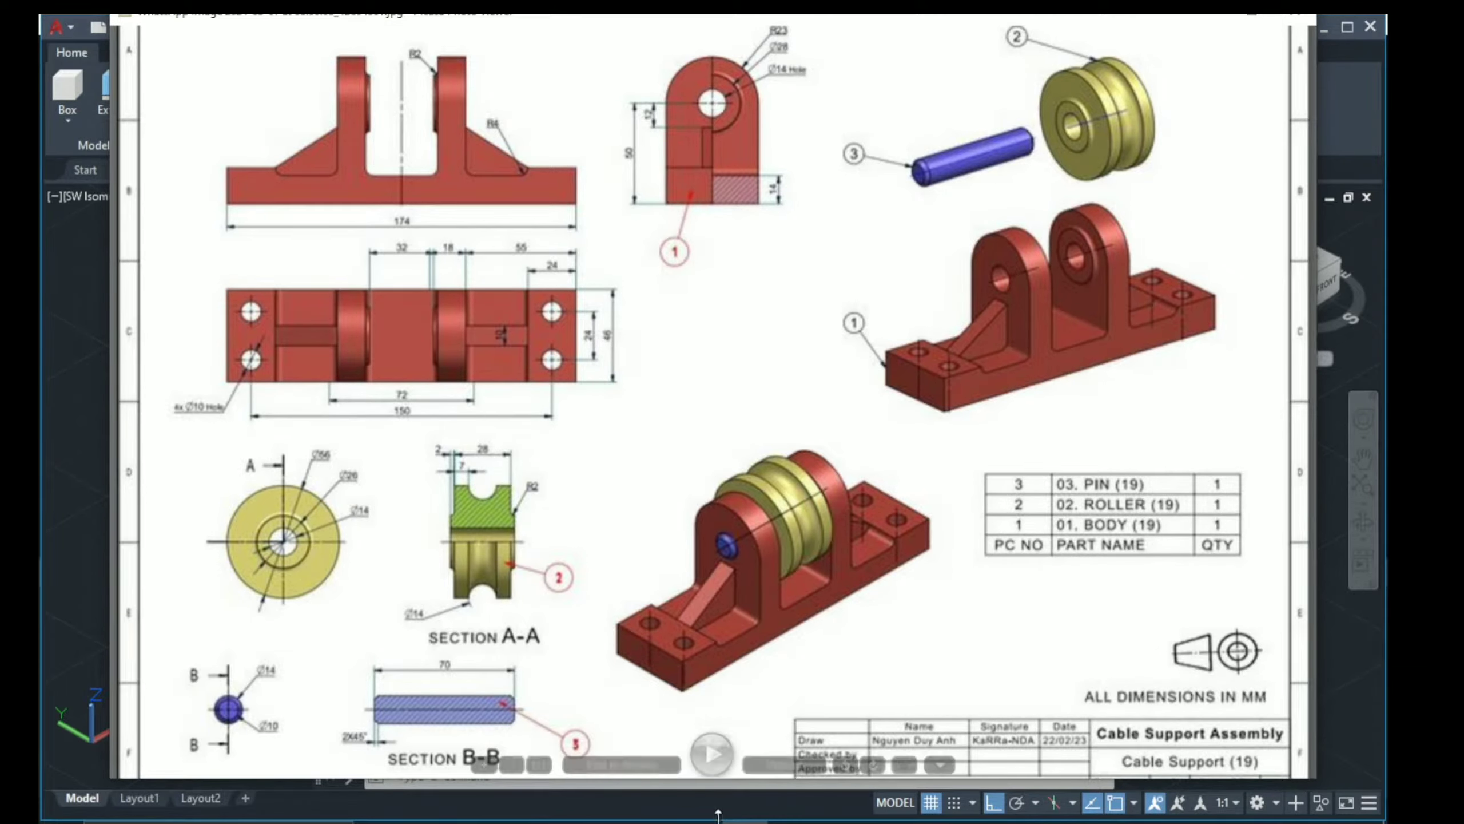
key("alt+Tab")
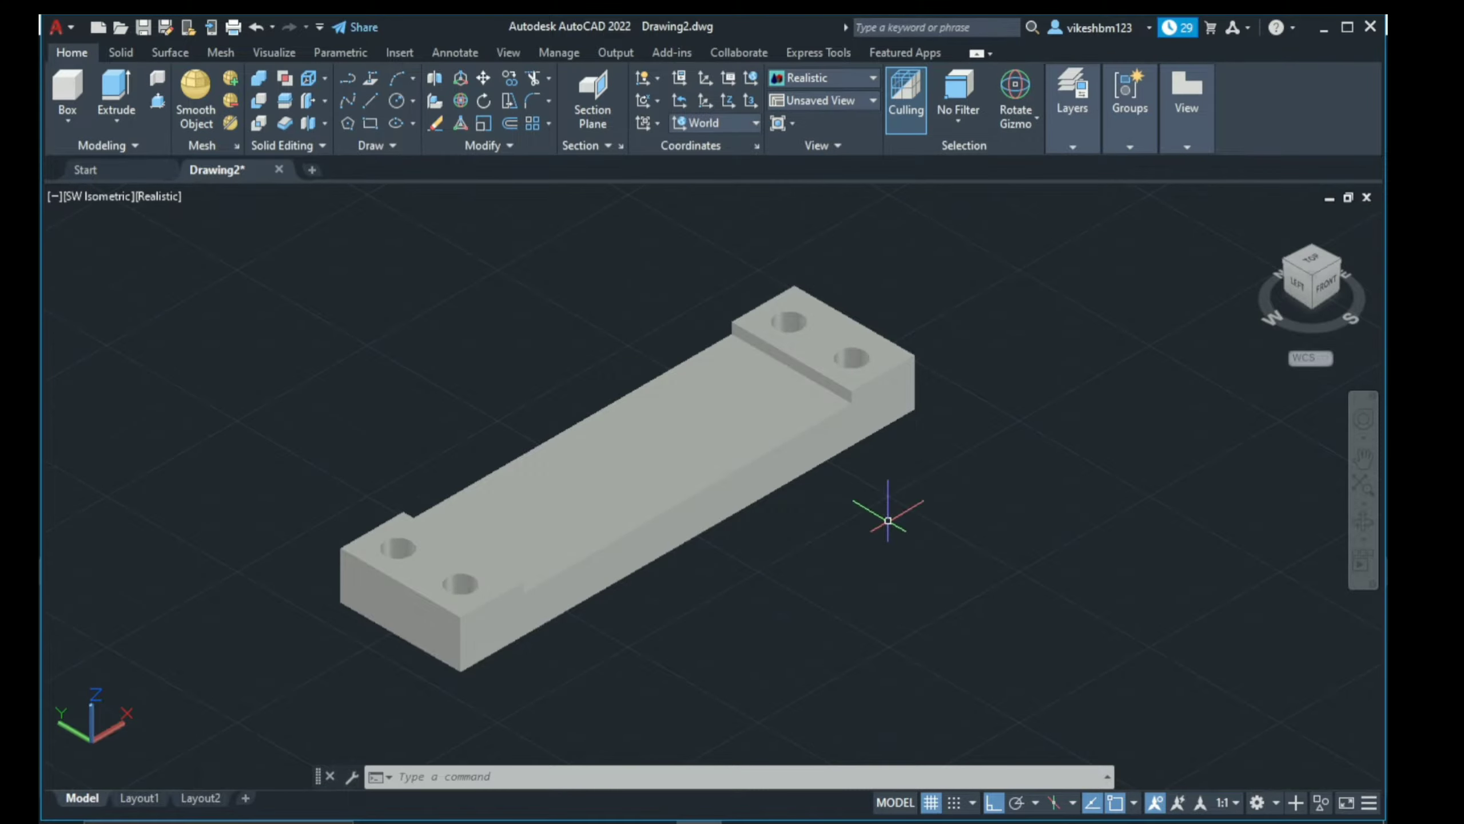
middle_click_drag(888, 520, 631, 556)
scroll(631, 562, "down", 2)
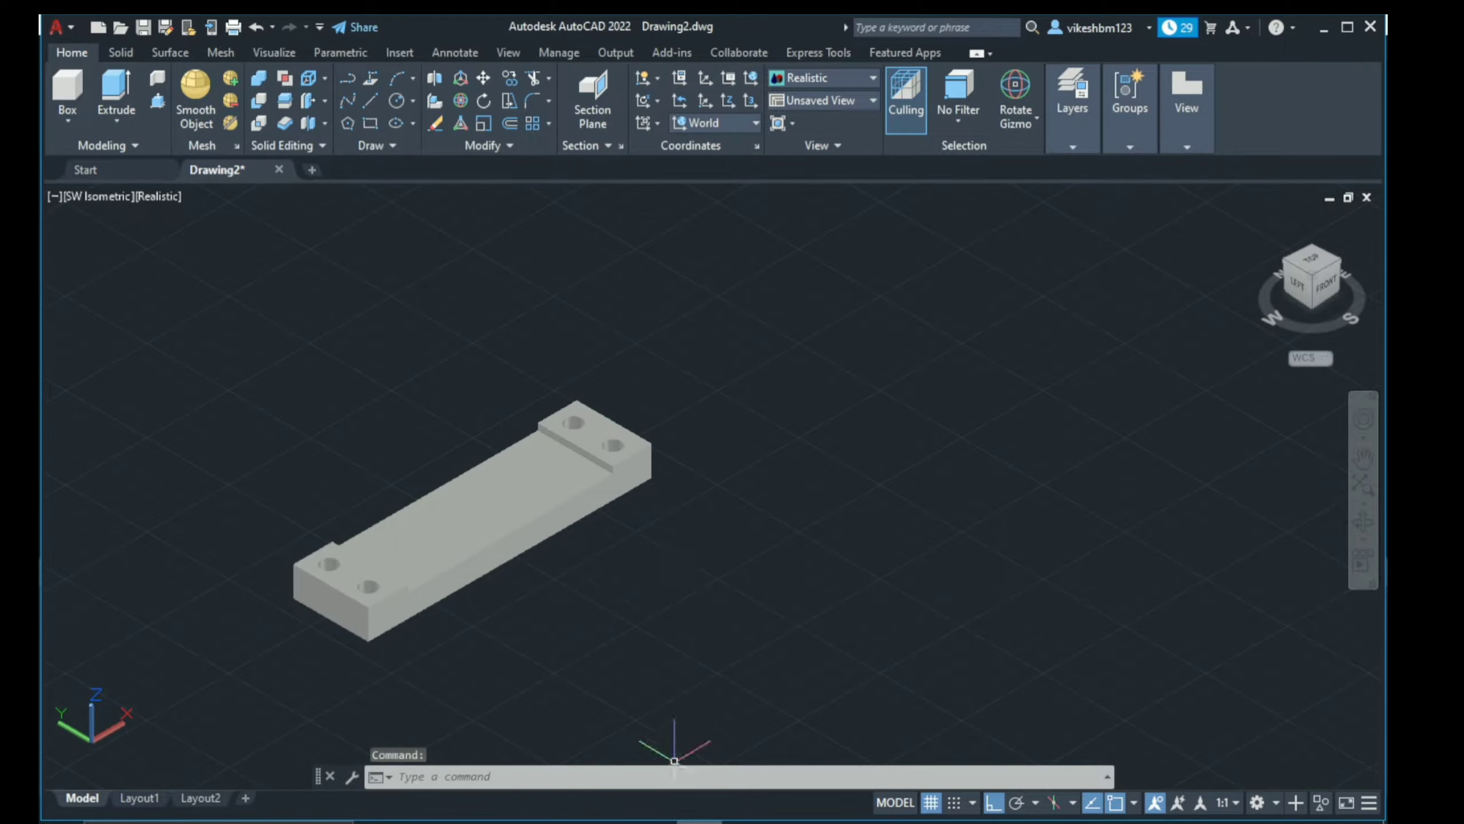
Step: Recheck the reference drawing and open the Circle dropdown on the Draw panel
key("alt+Tab")
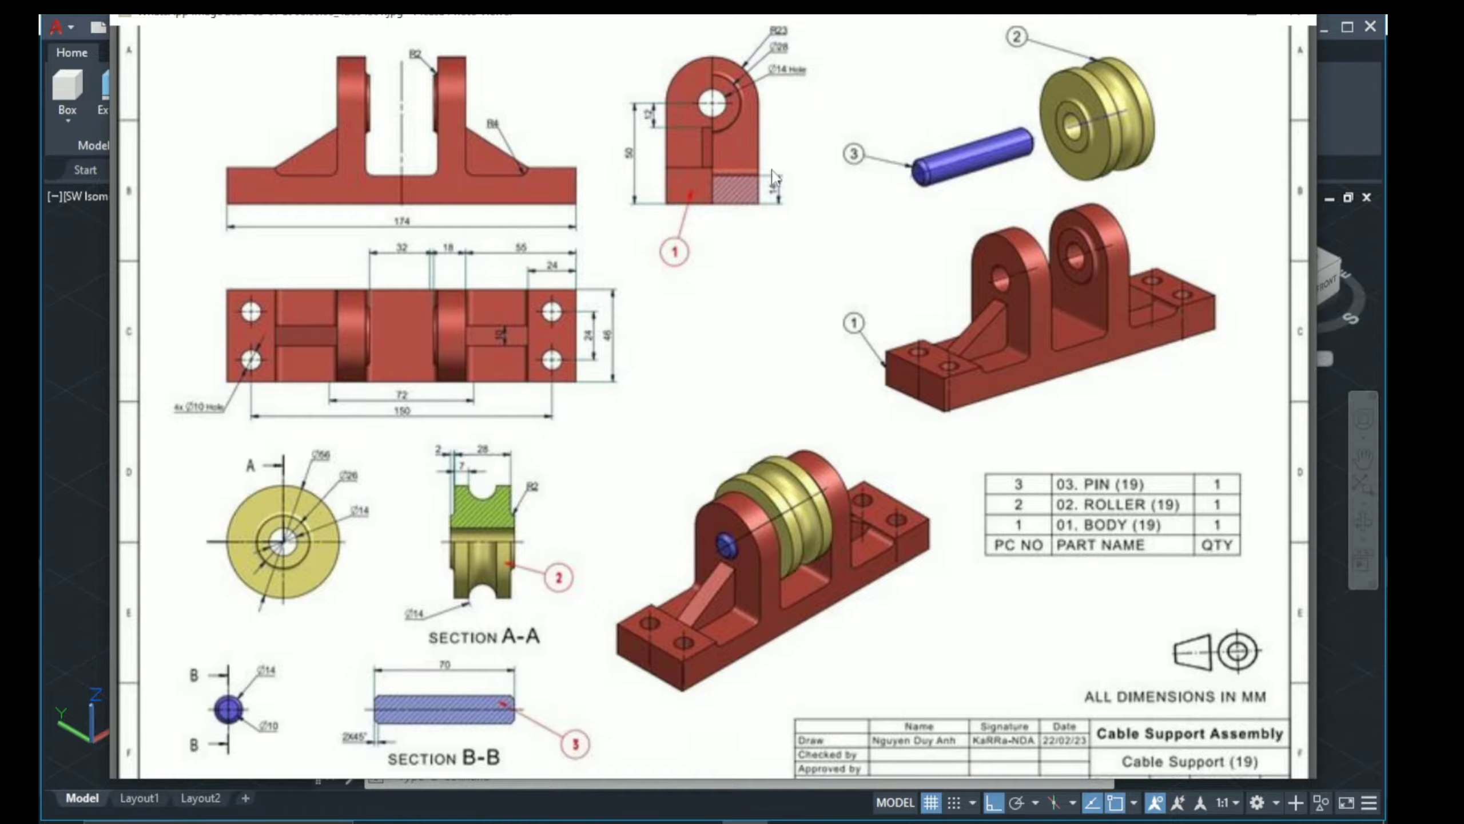
key("alt+Tab")
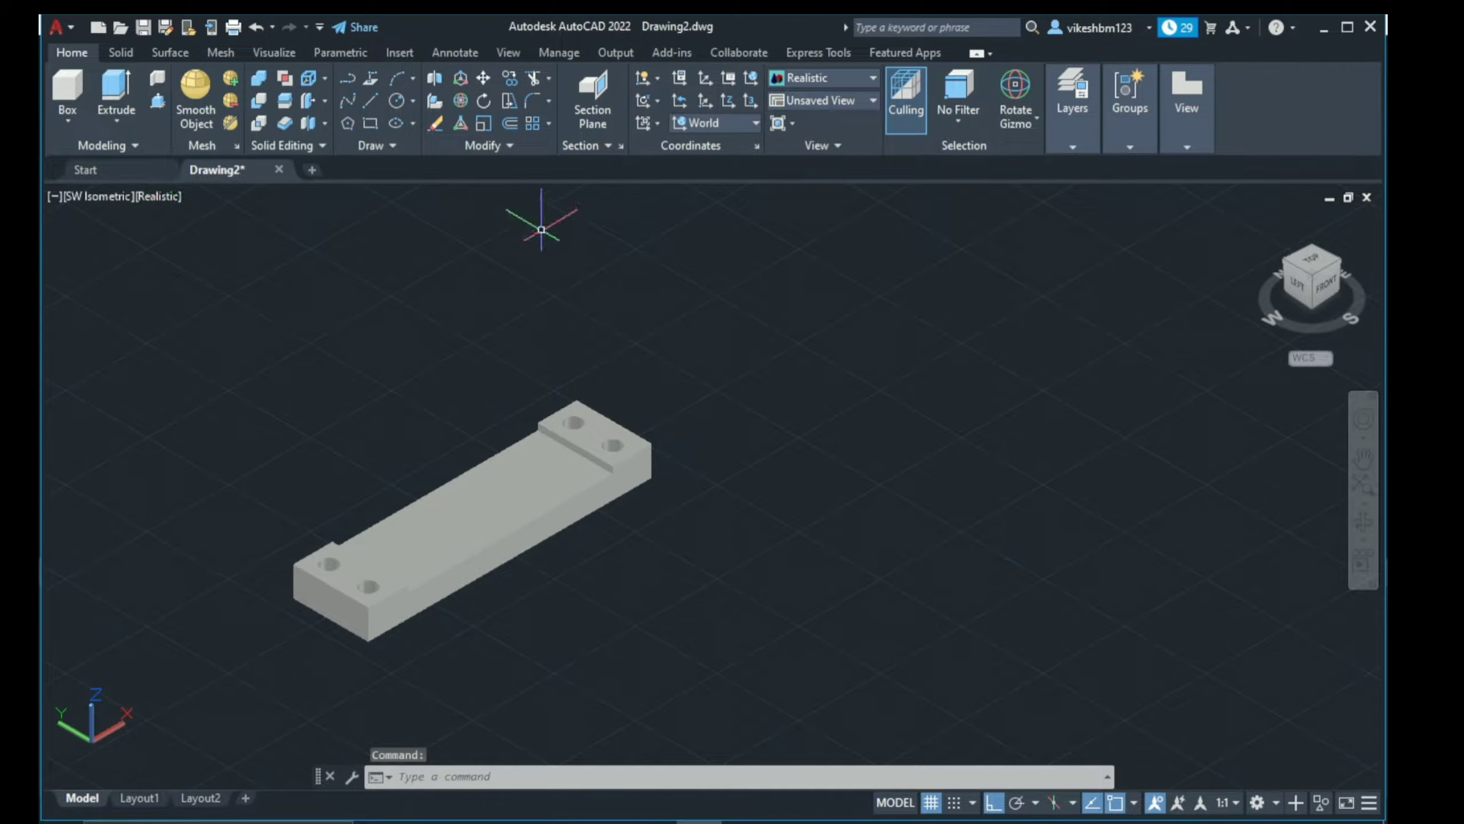
left_click(413, 101)
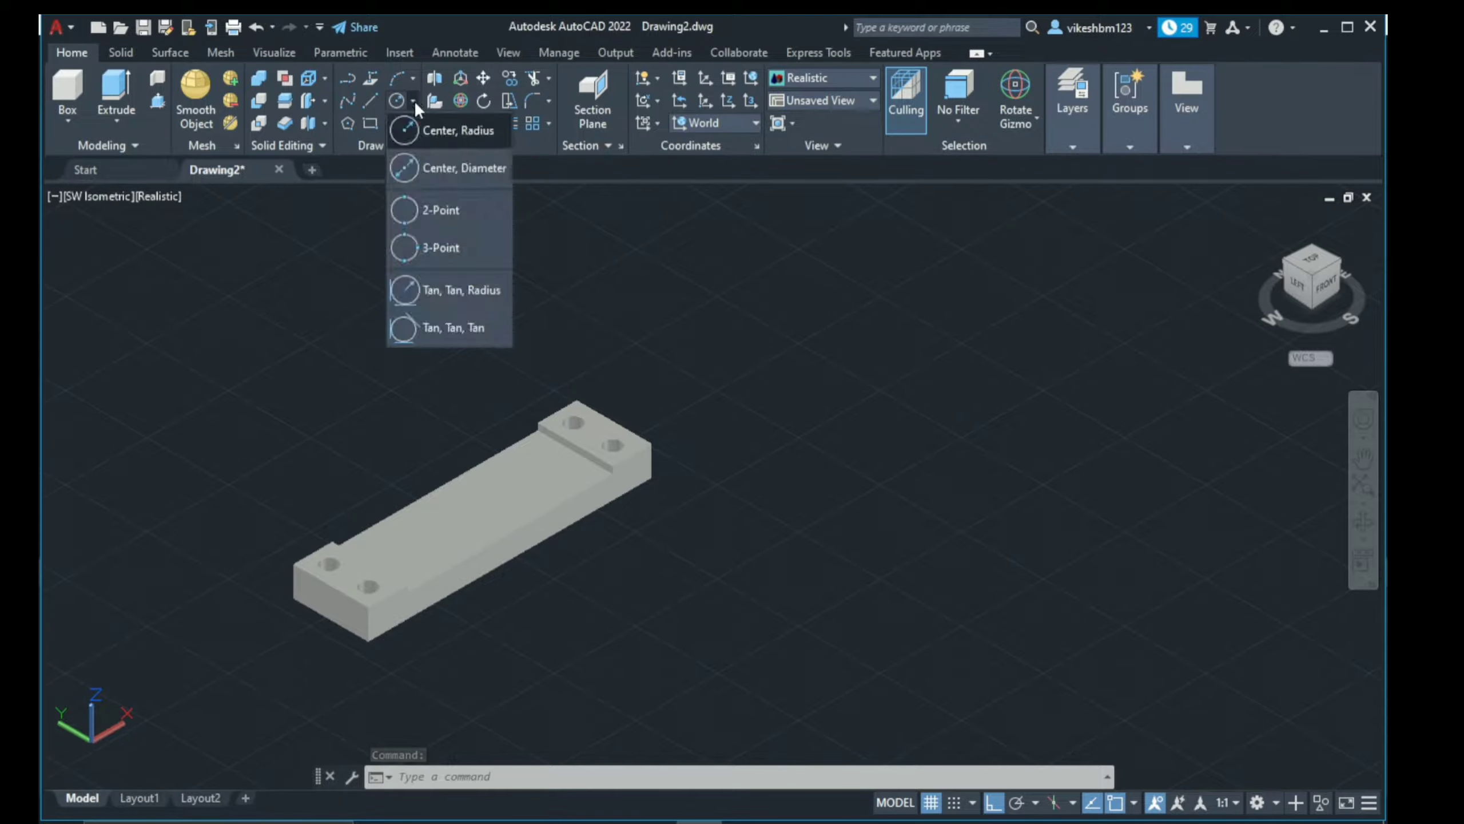
key("alt+Tab")
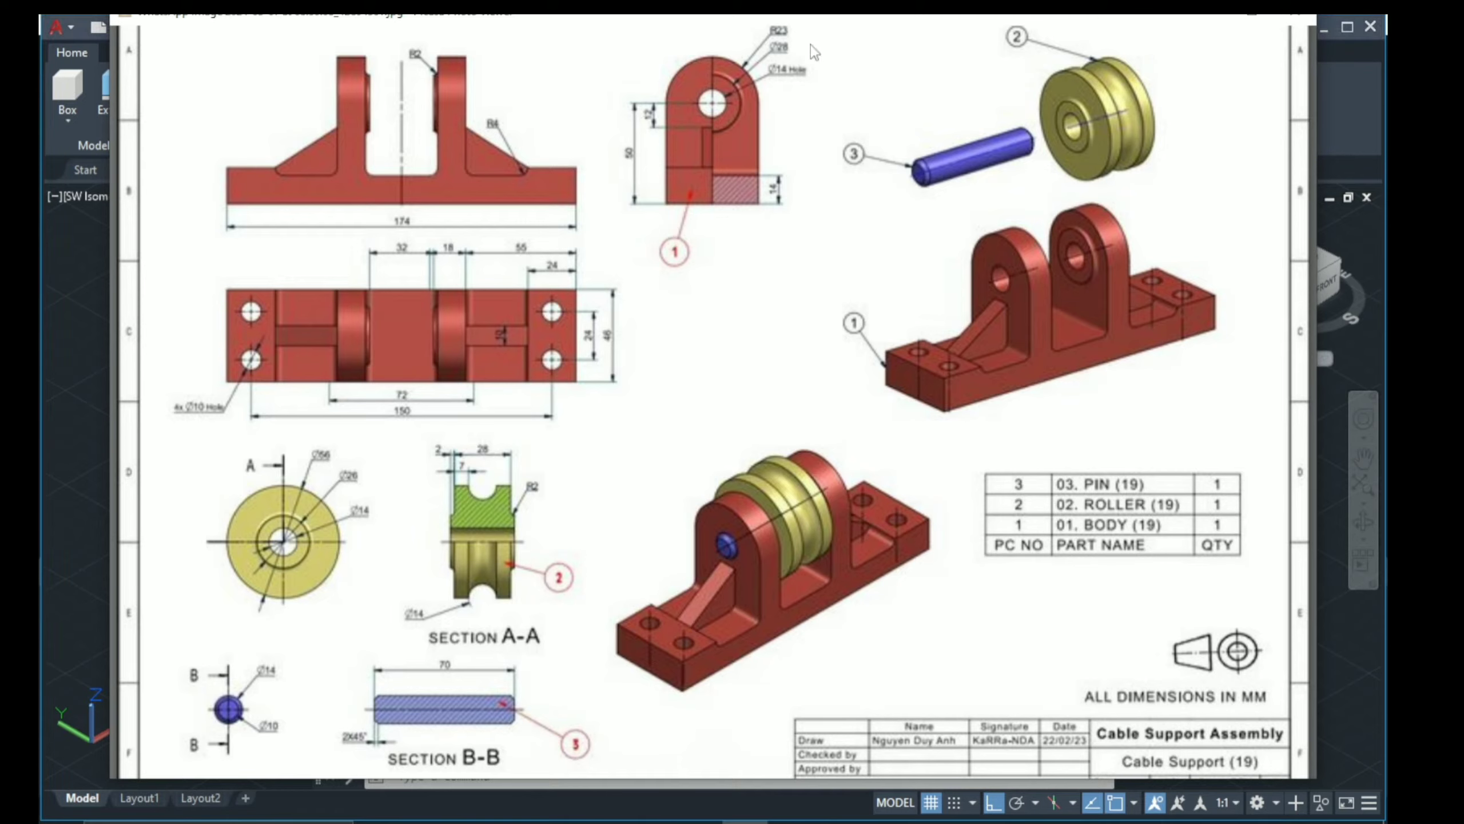
key("alt+Tab")
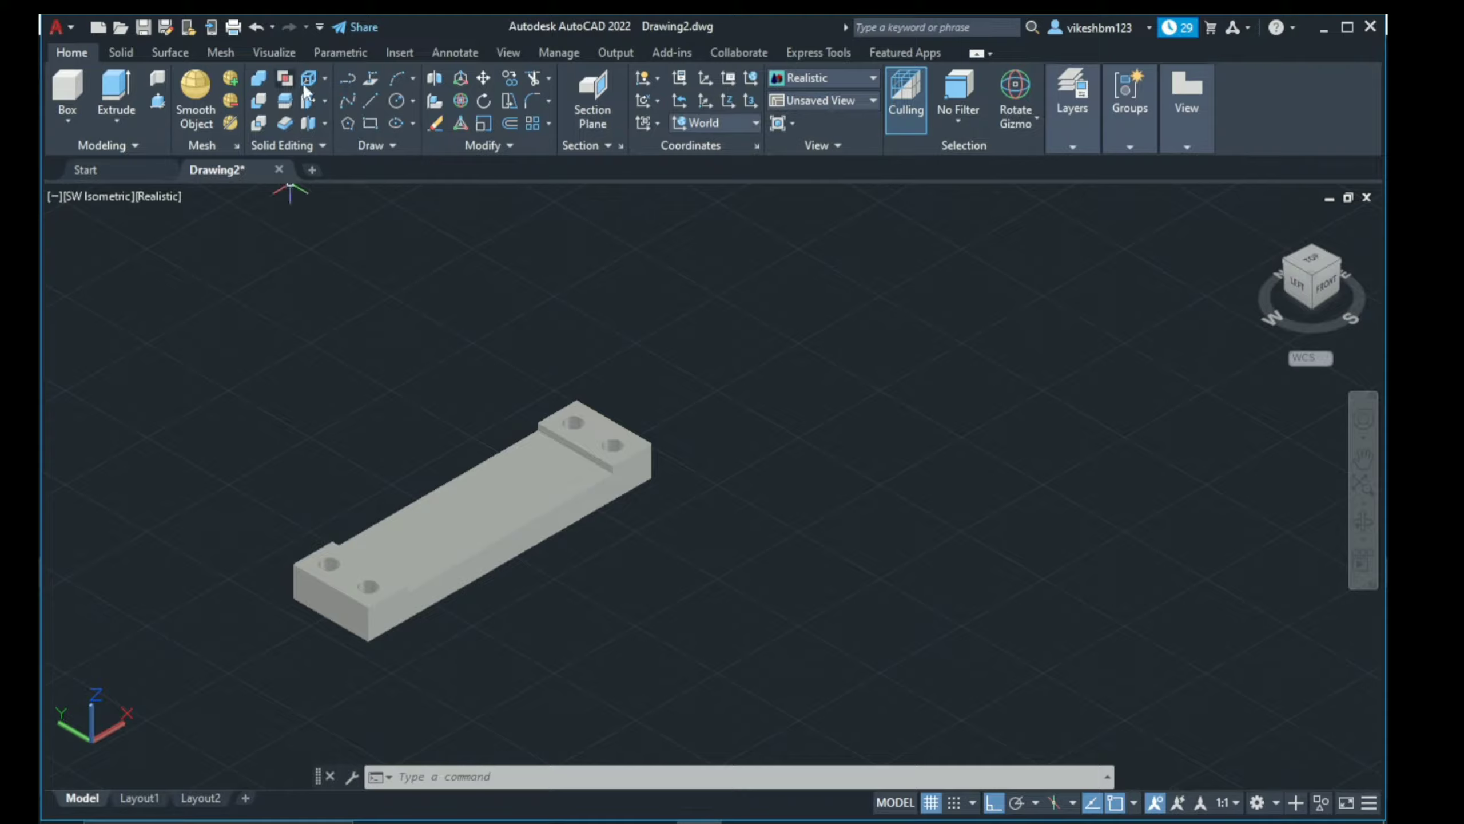
left_click(412, 101)
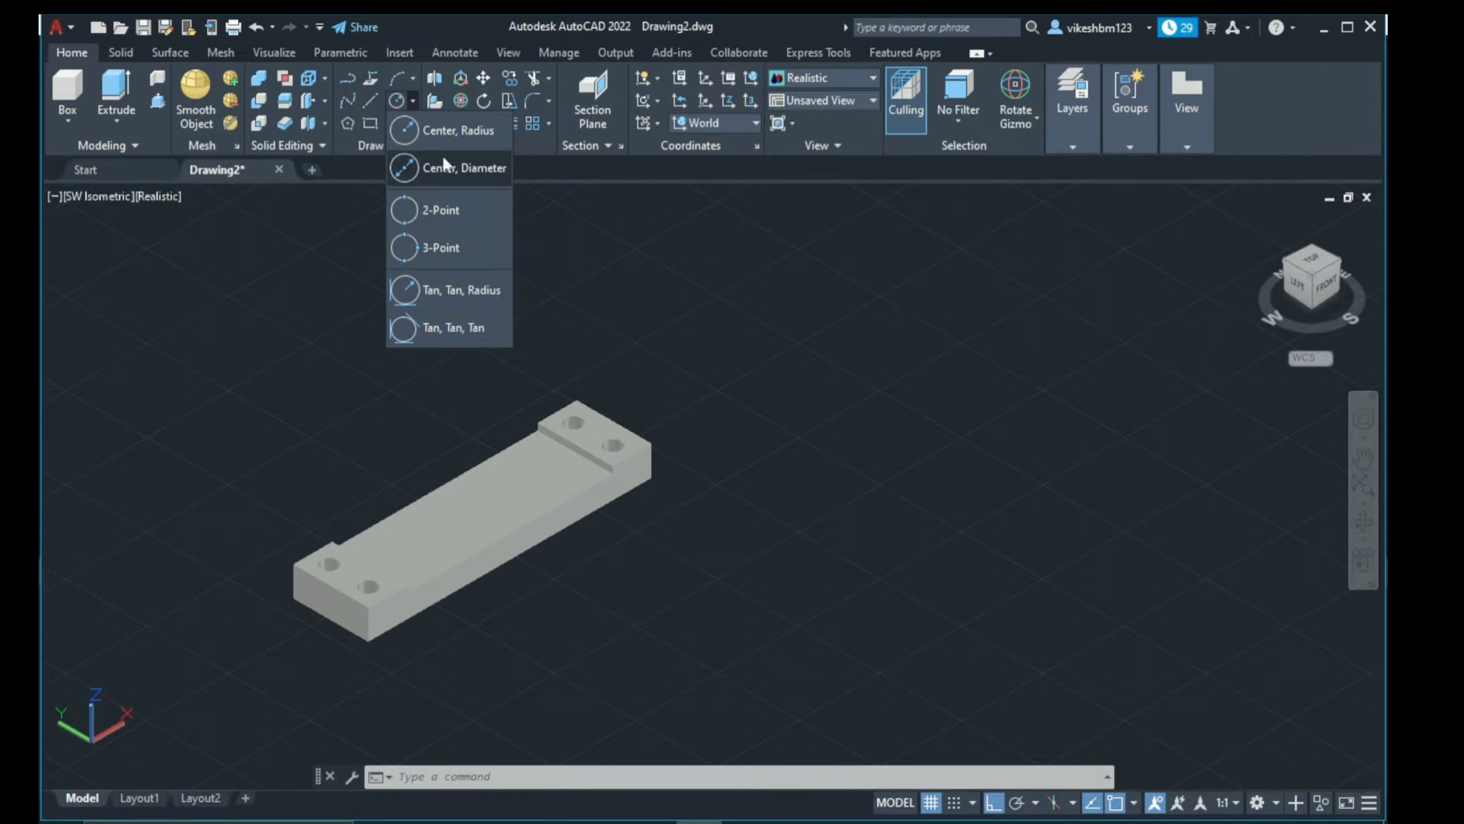
Step: Draw a radius-23 circle beside the base plate using Center, Radius
left_click(456, 131)
left_click(833, 442)
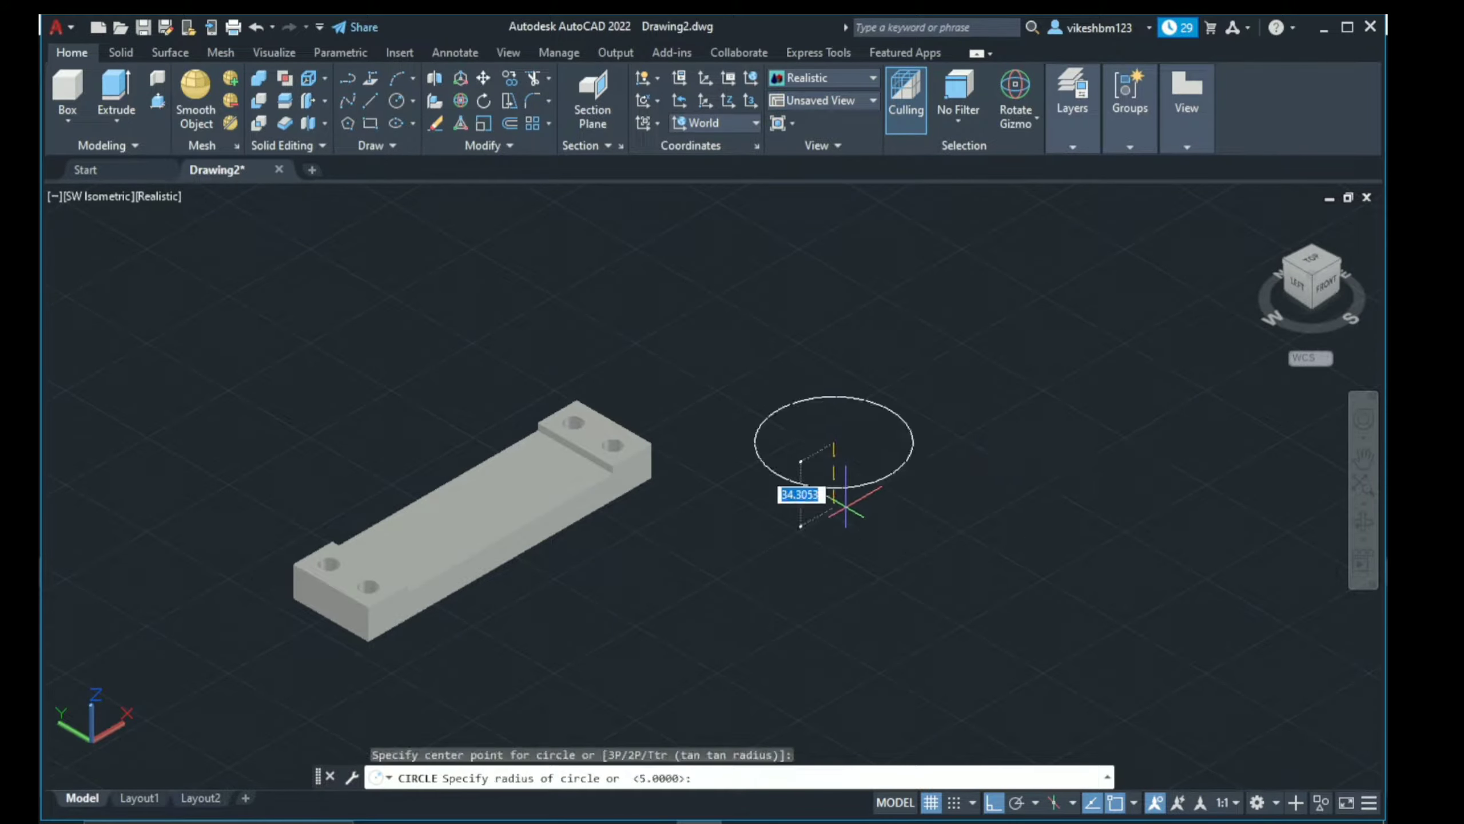
type("23")
key("Return")
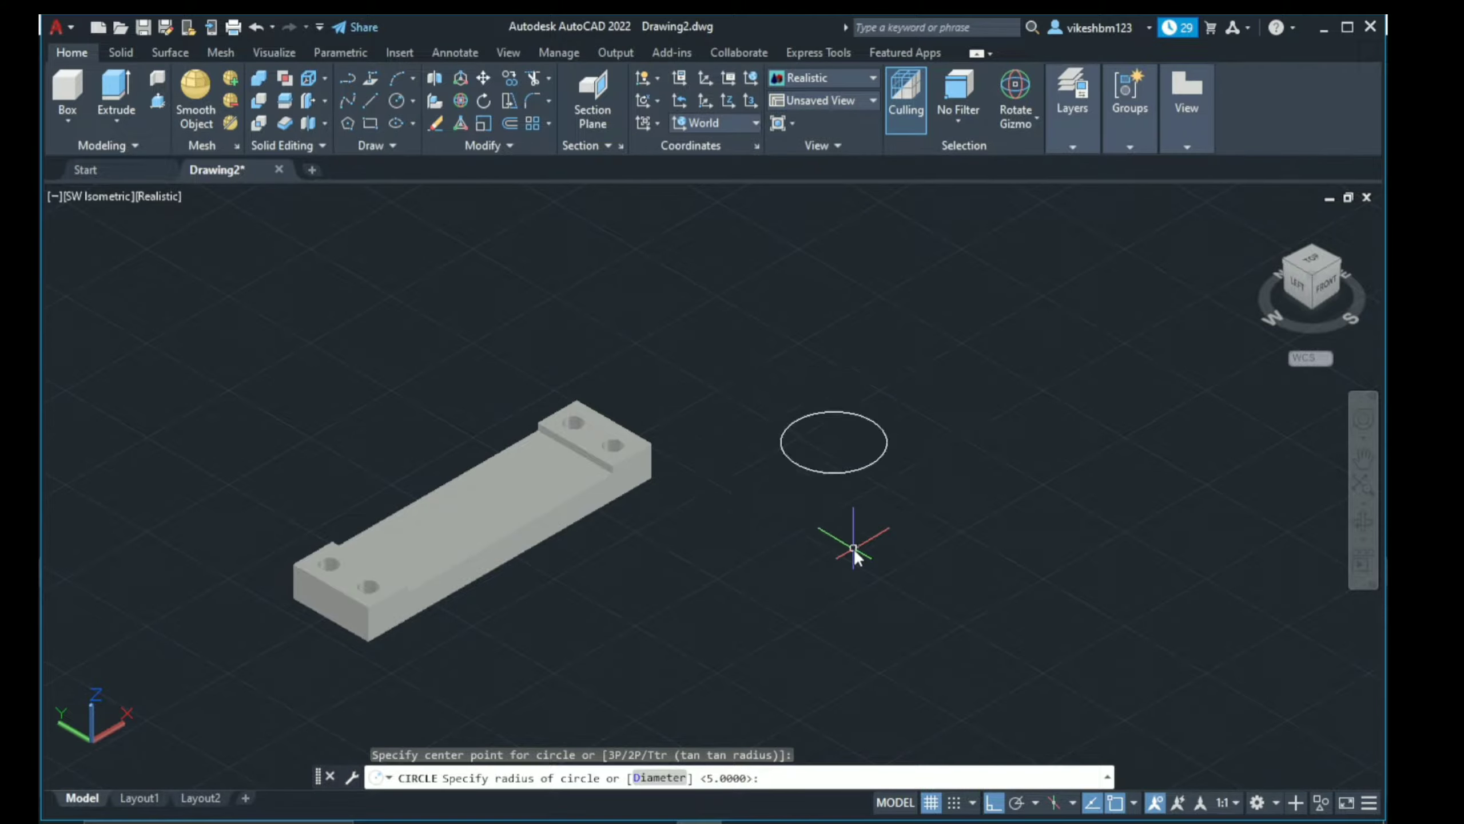
key("Escape")
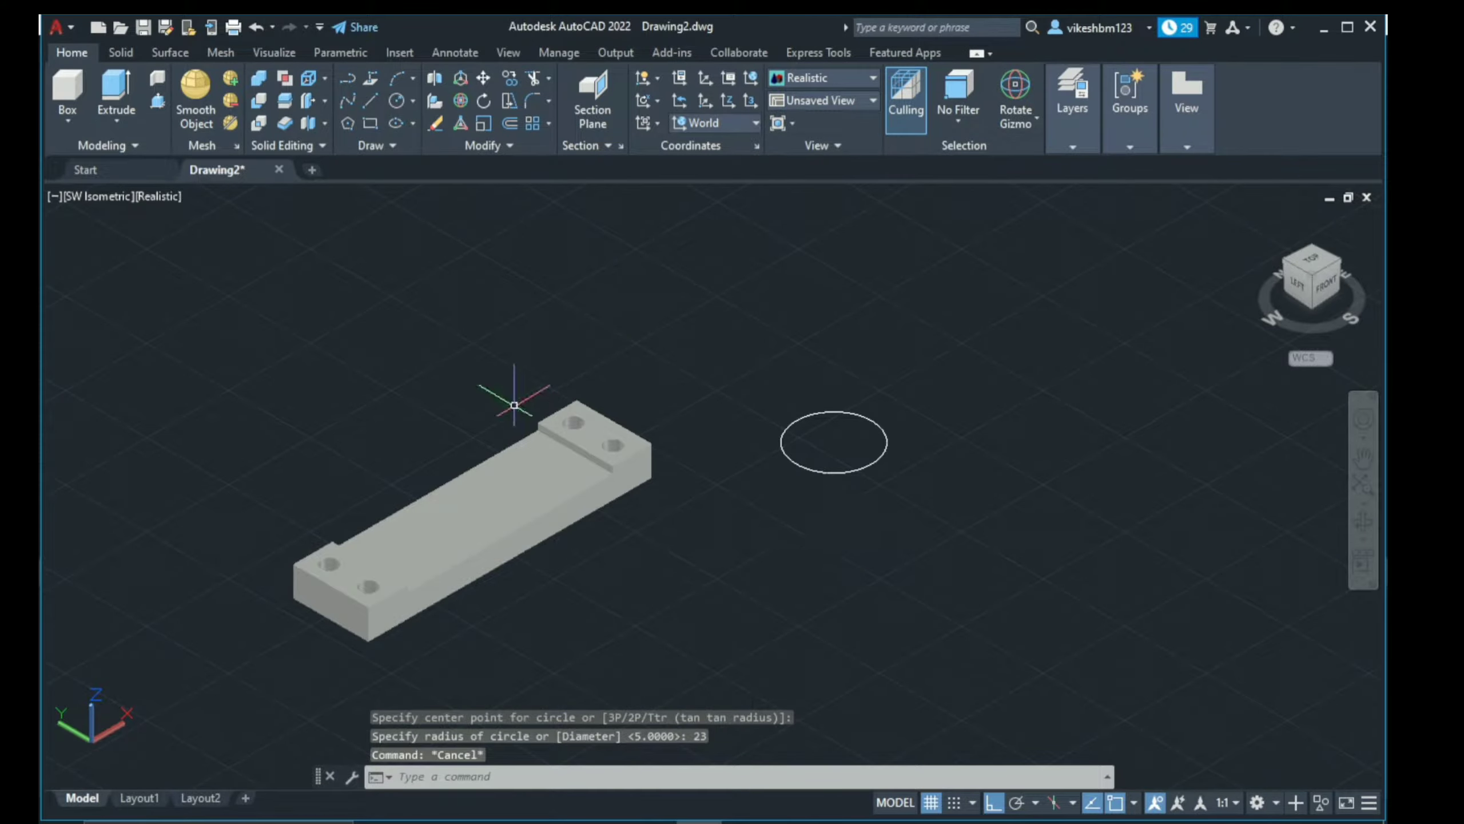
Step: Draw a 50-long line starting at the circle's edge
left_click(379, 98)
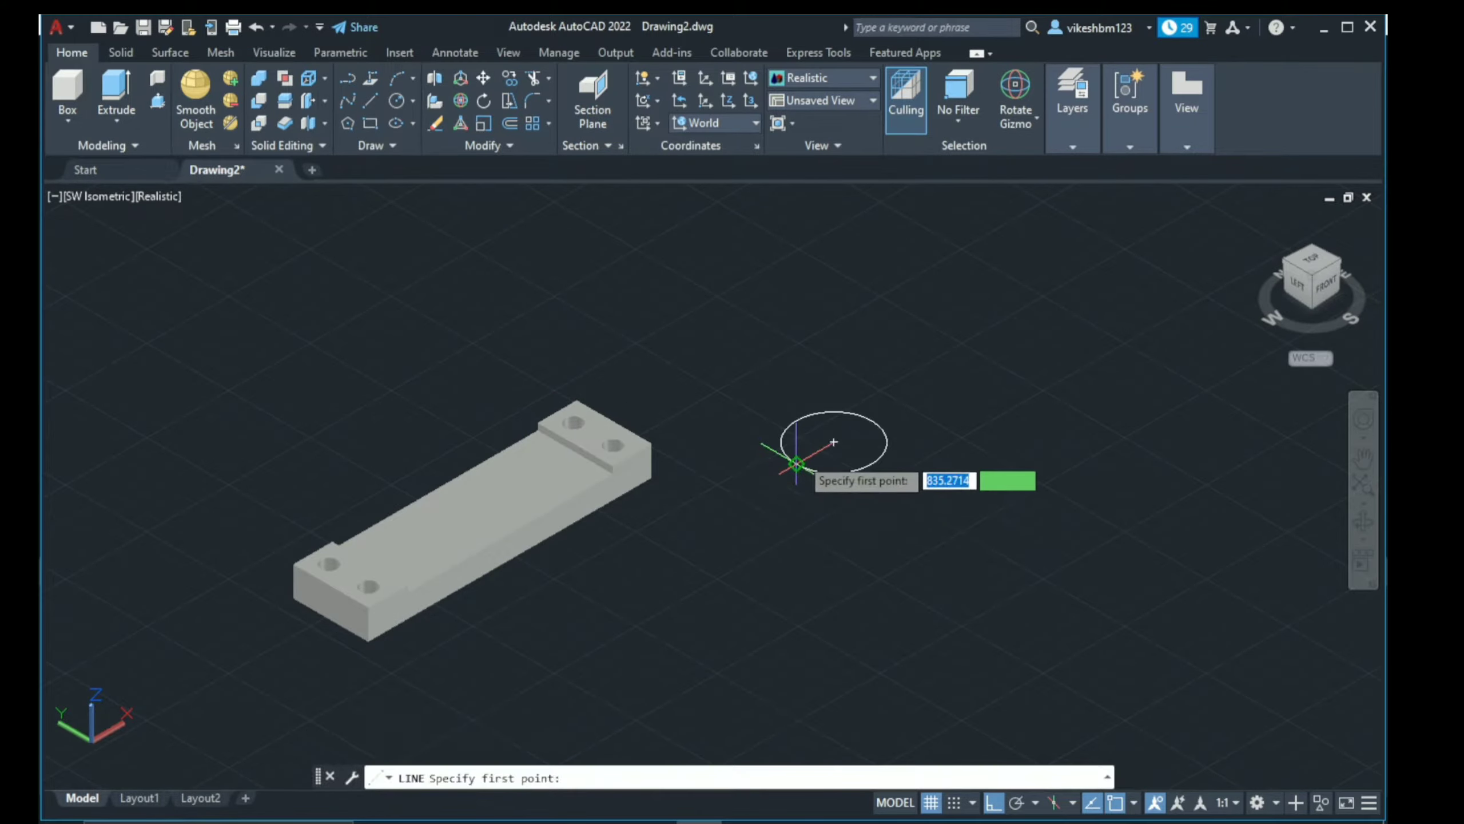
left_click(798, 466)
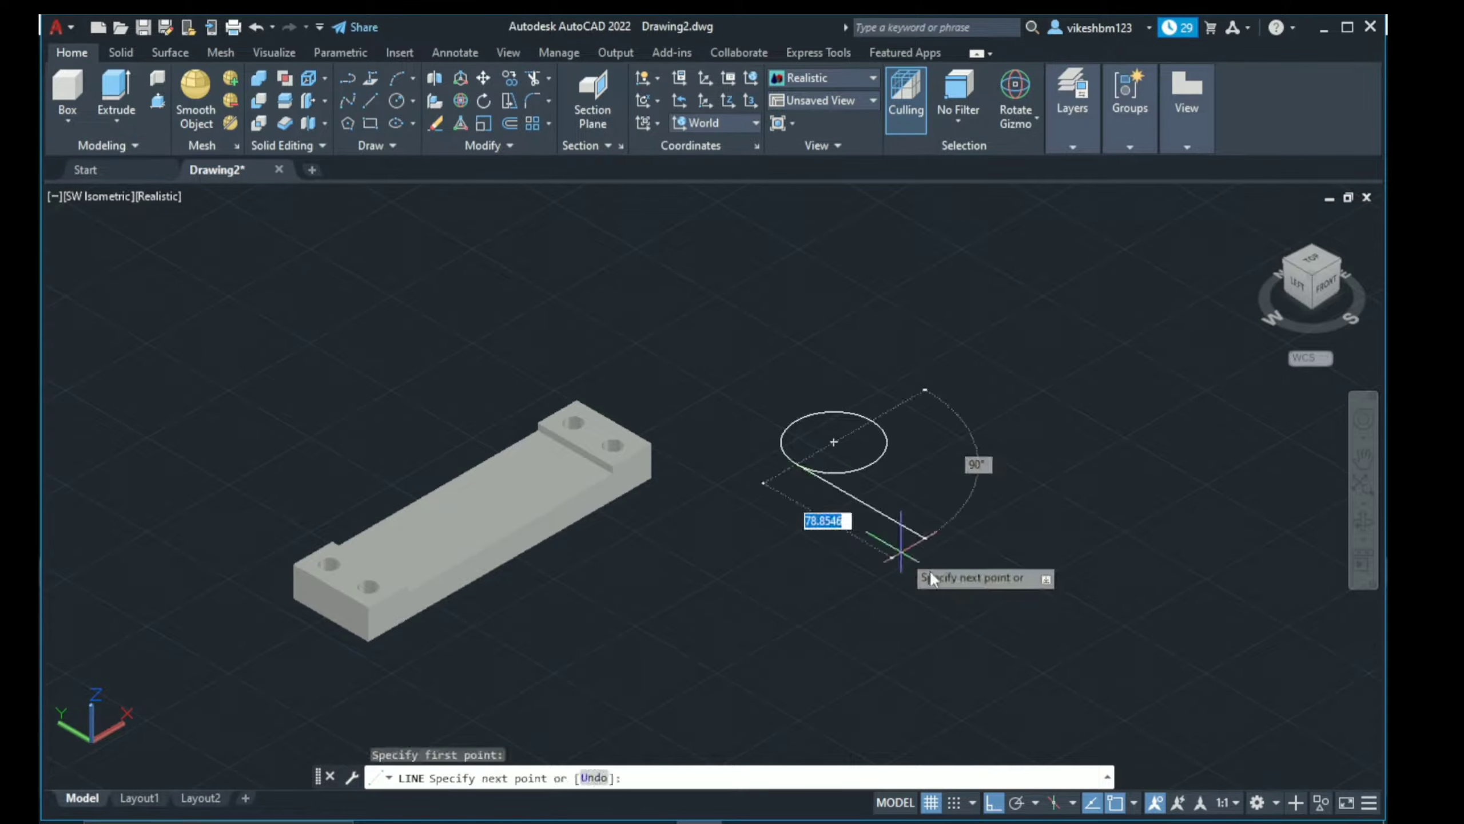
type("50")
key("Return")
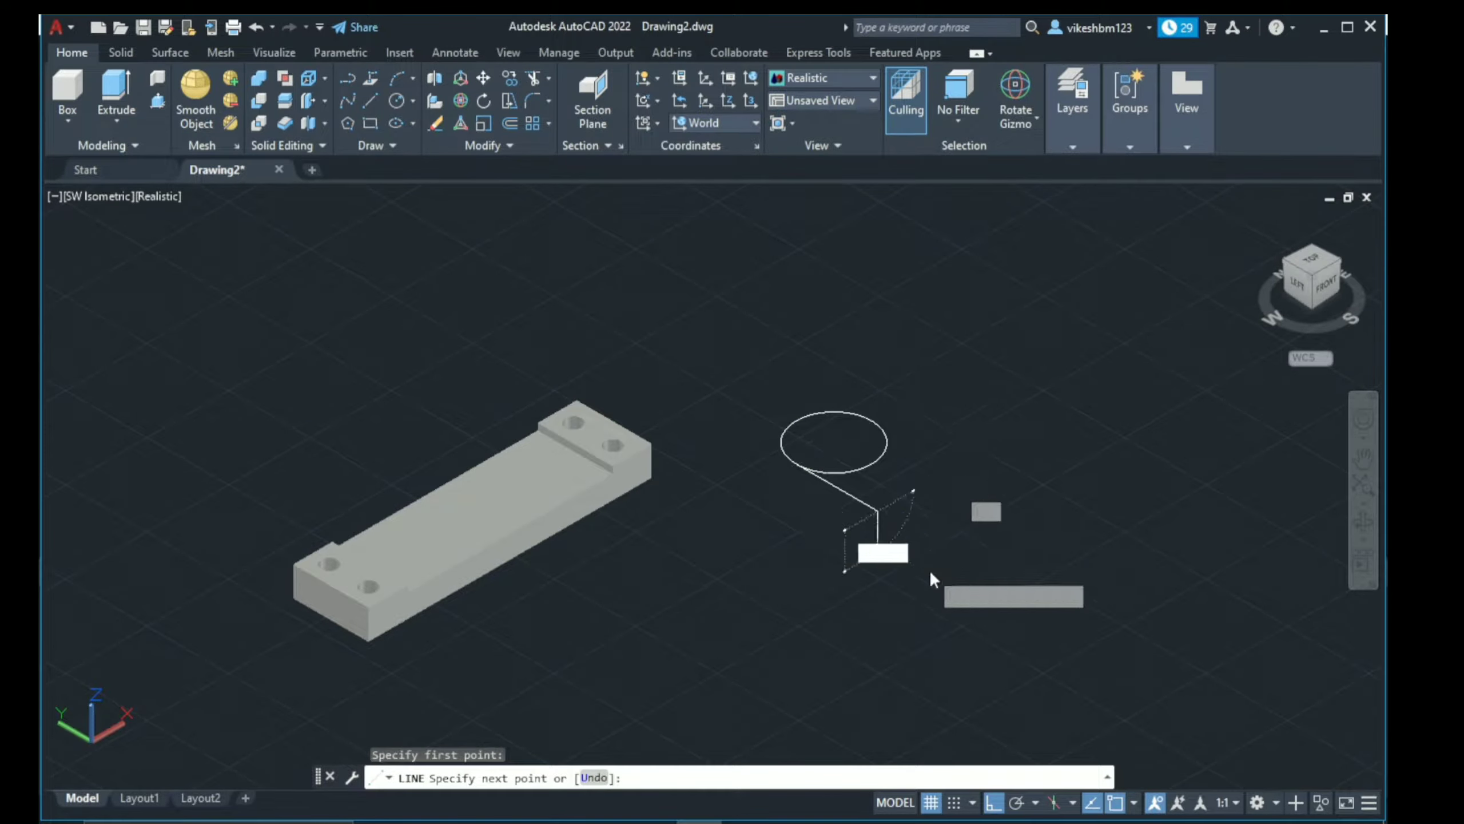
key("Escape")
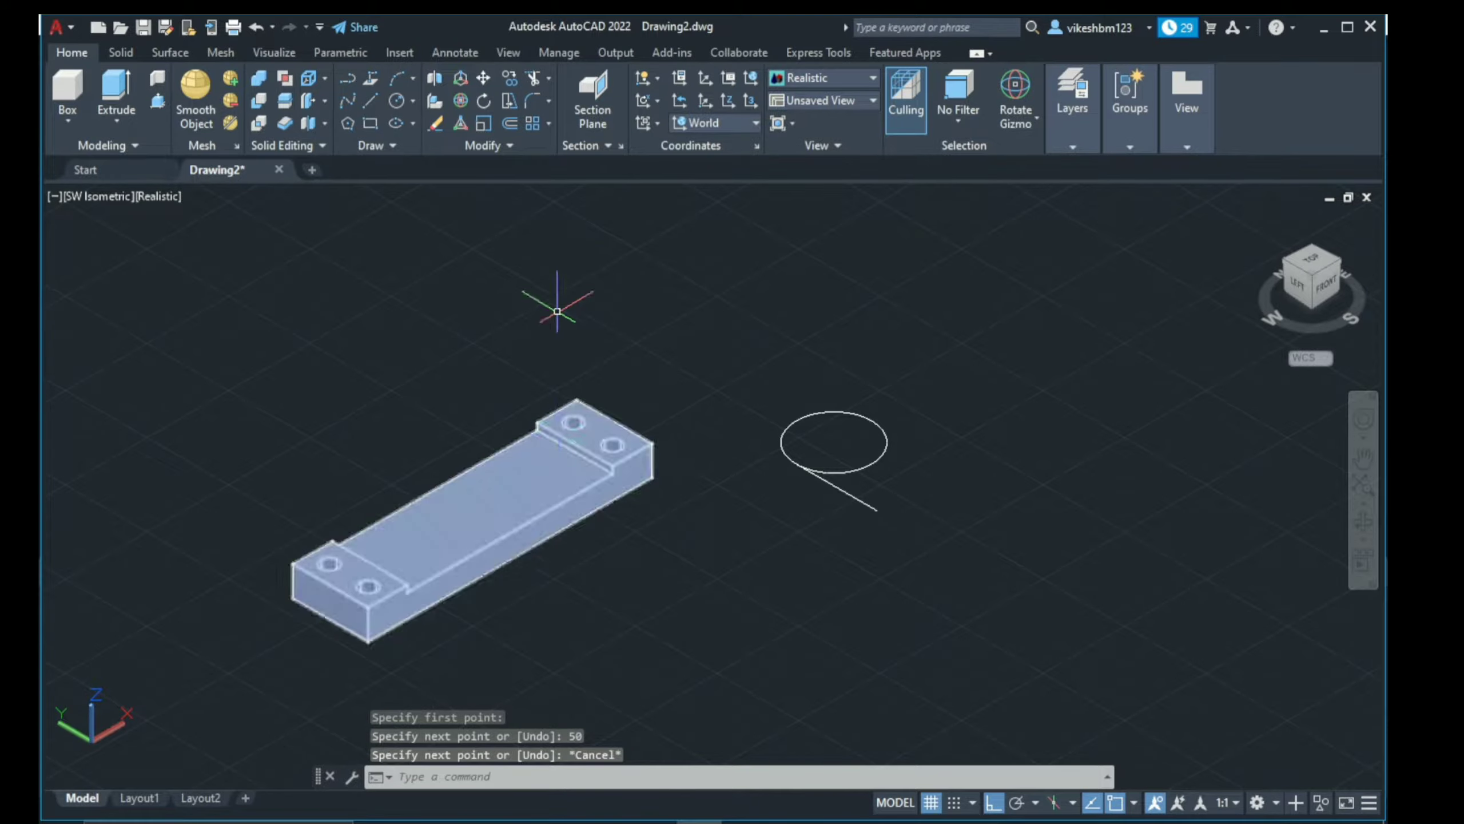
Step: Offset the line 46 units to the circle's other side
left_click(510, 123)
type("46")
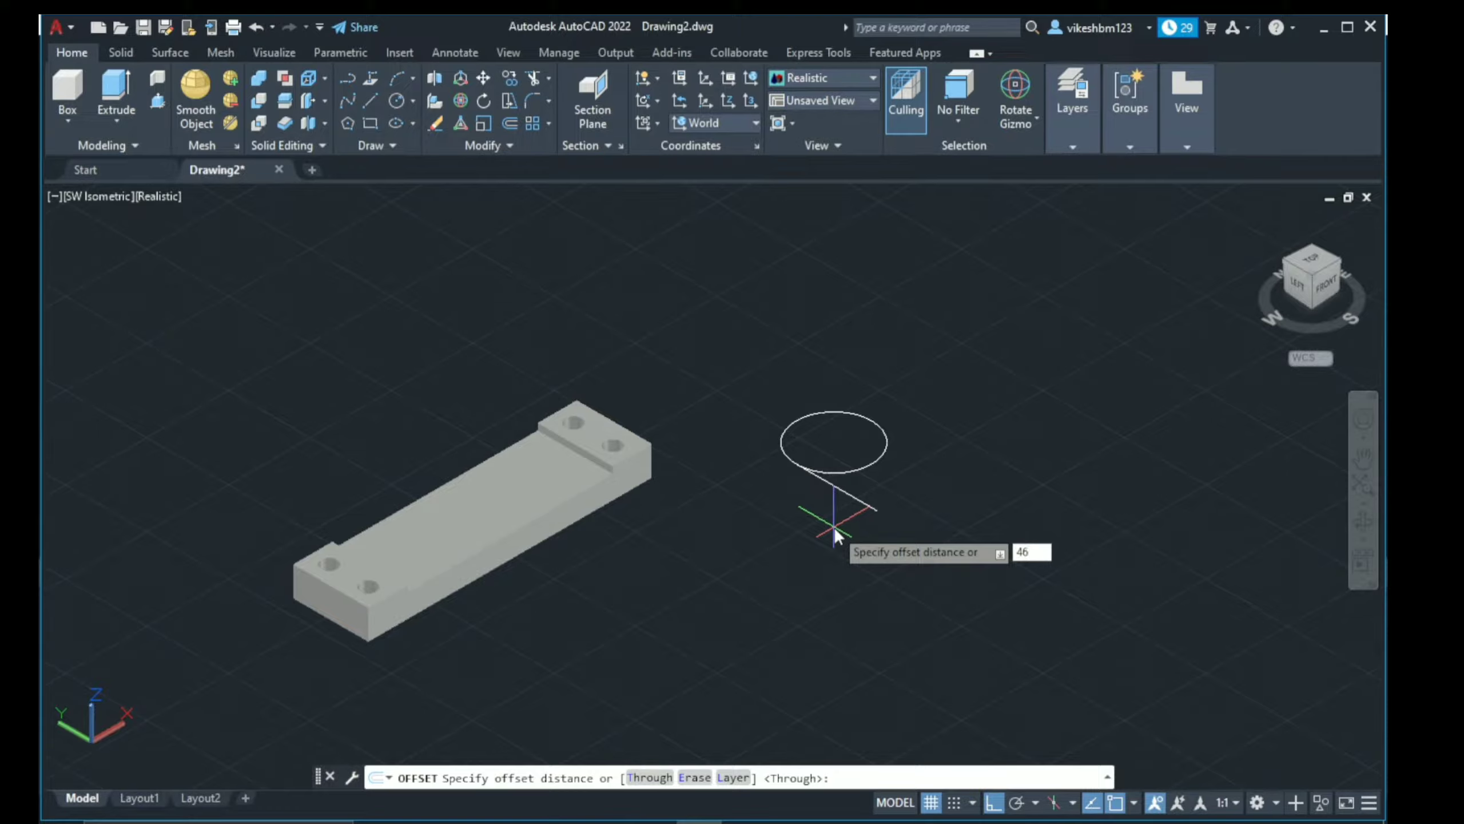
key("Return")
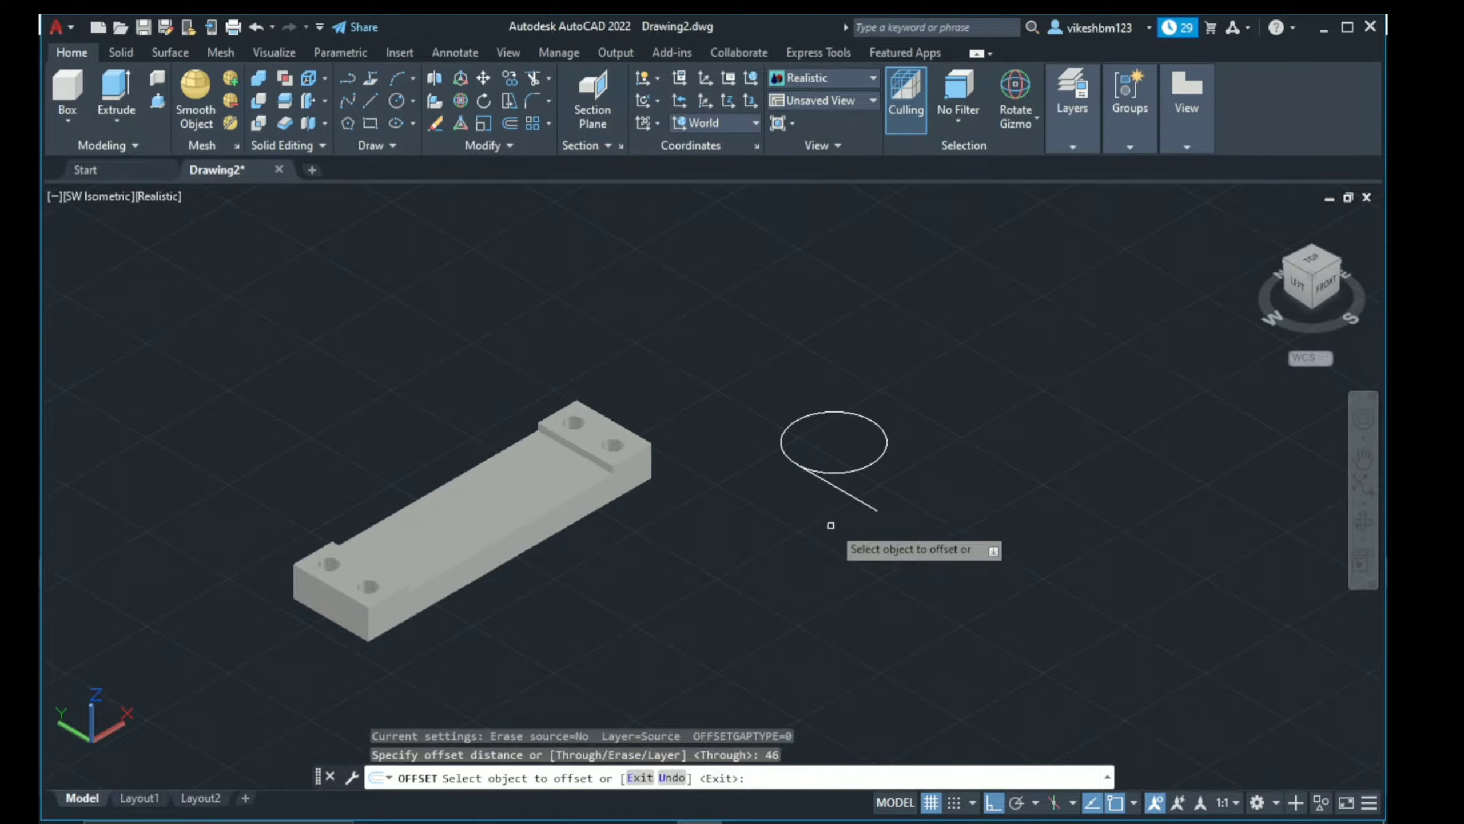
left_click(849, 496)
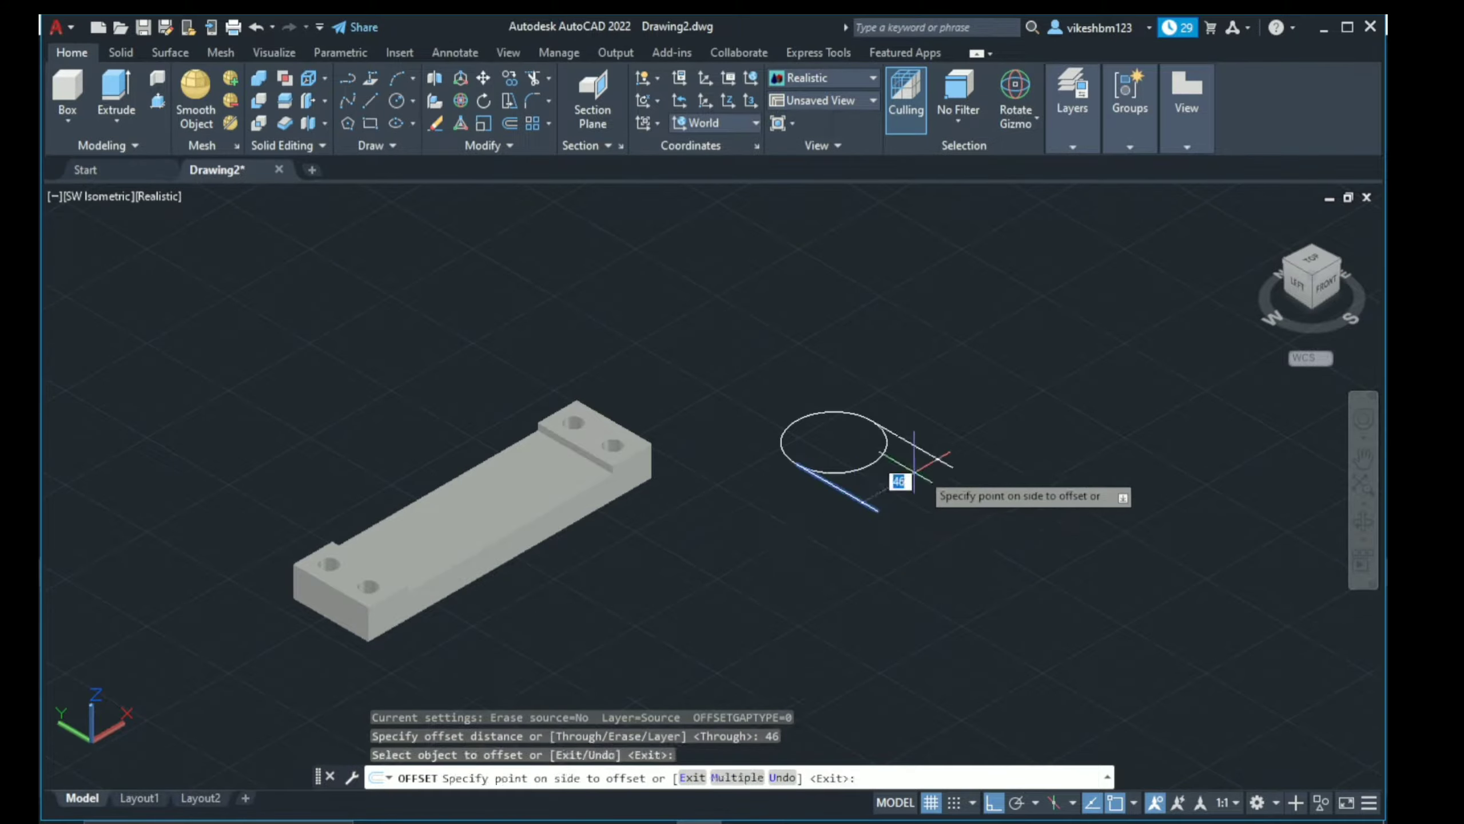
left_click(921, 469)
key("Escape")
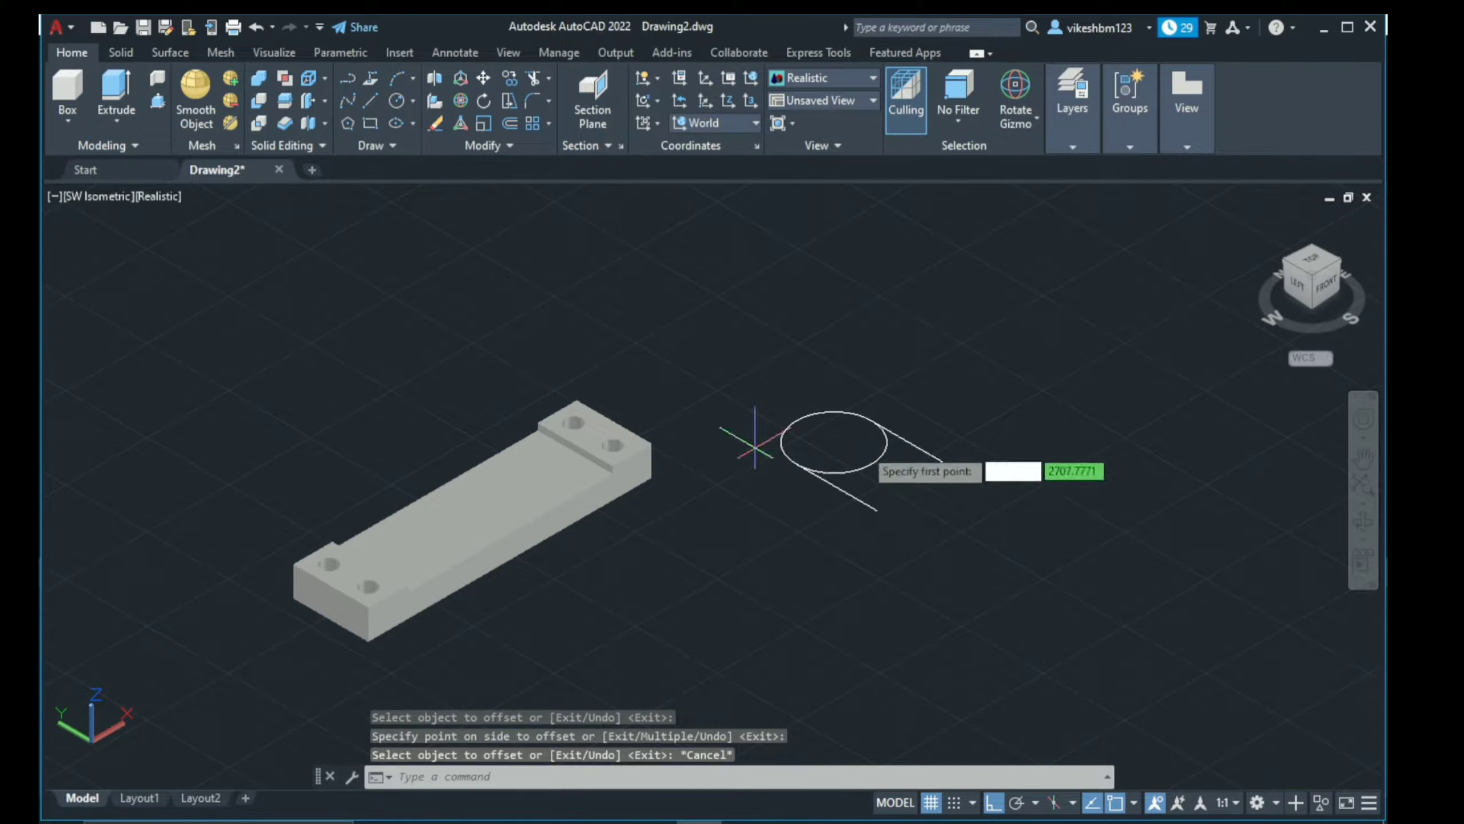
Step: Draw a closing line joining the open ends of the two parallel lines
type("l")
key("Return")
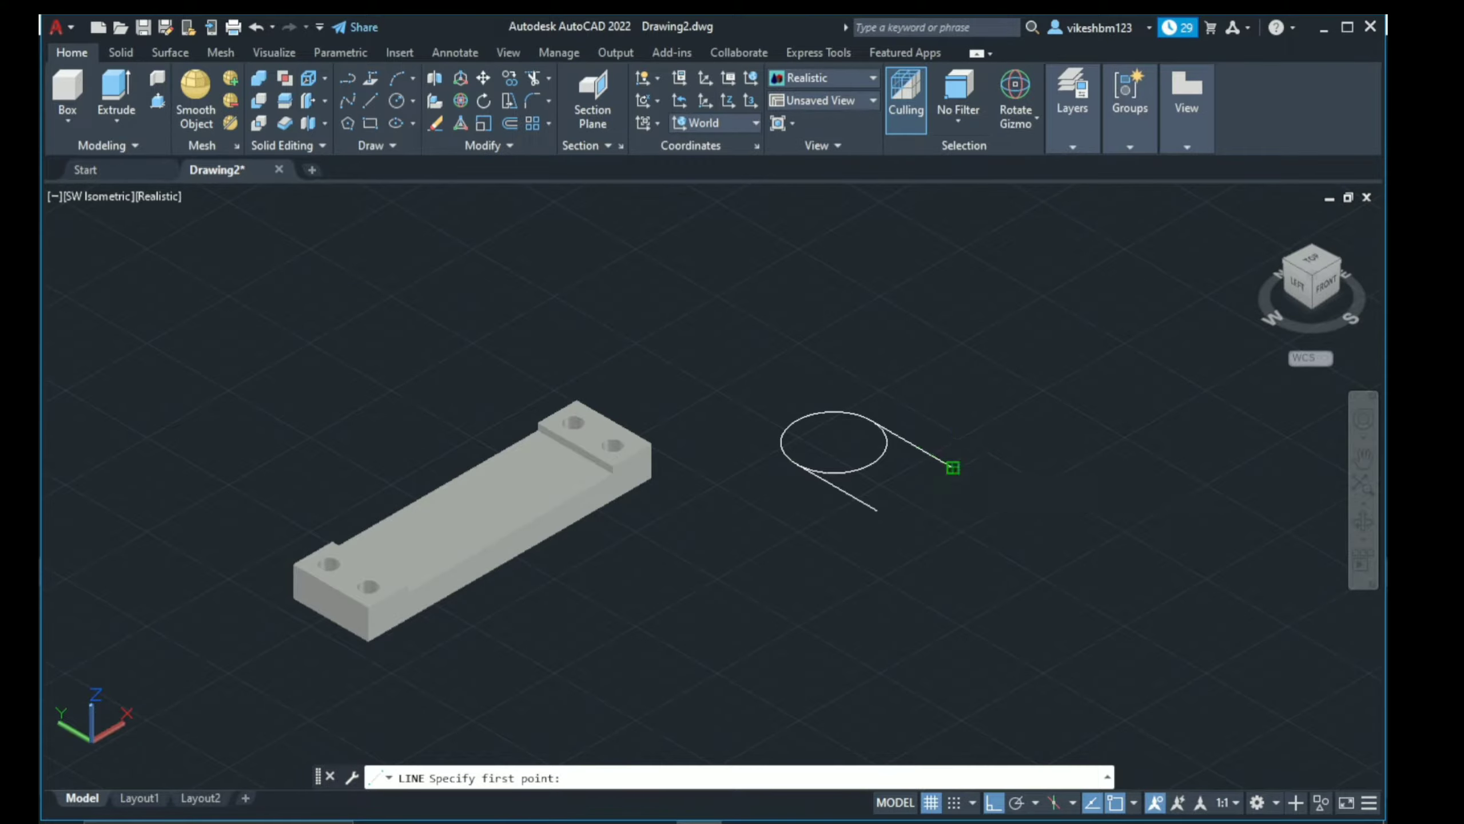
left_click(952, 468)
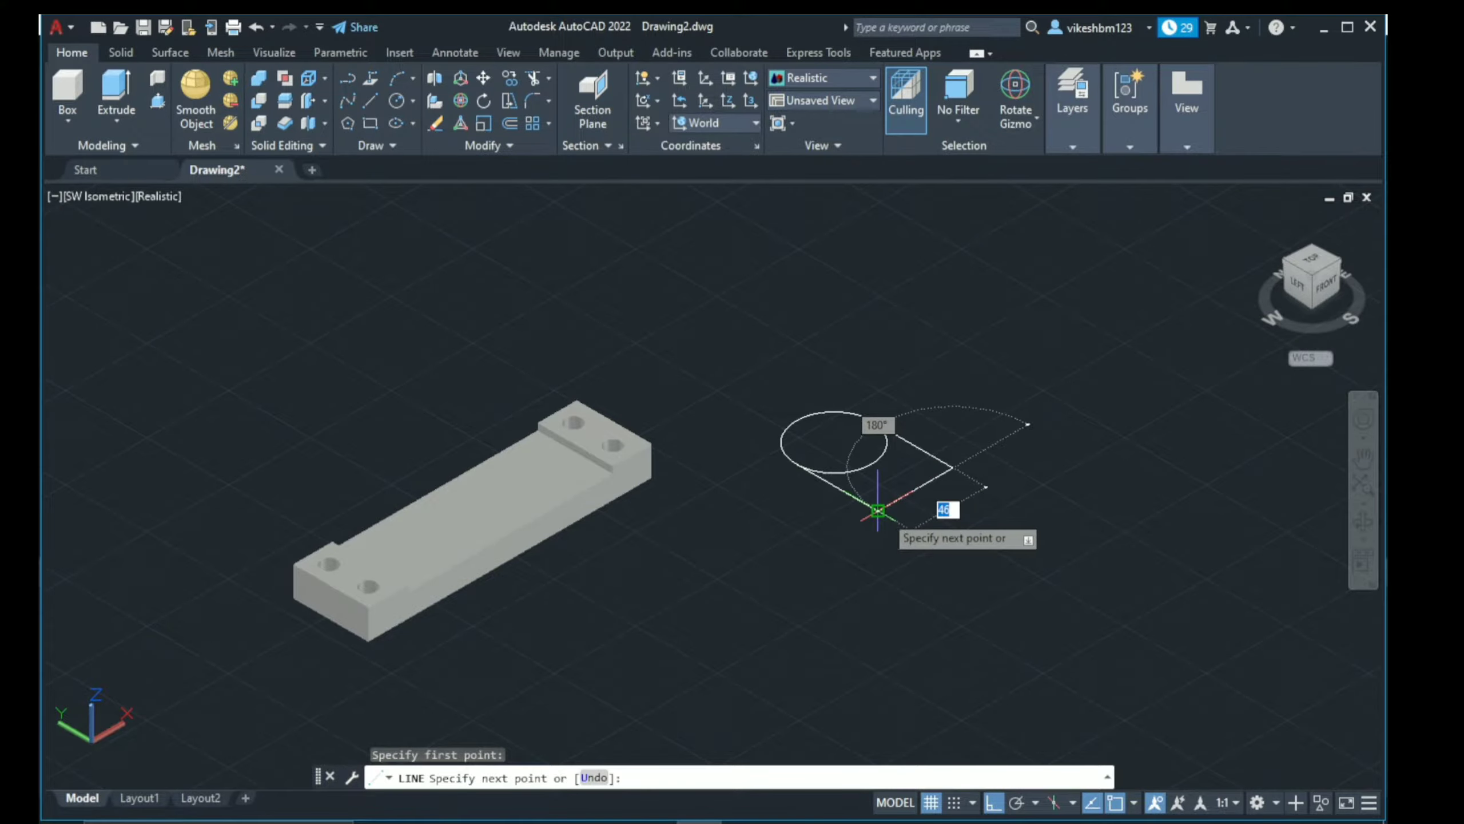
left_click(878, 510)
key("Escape")
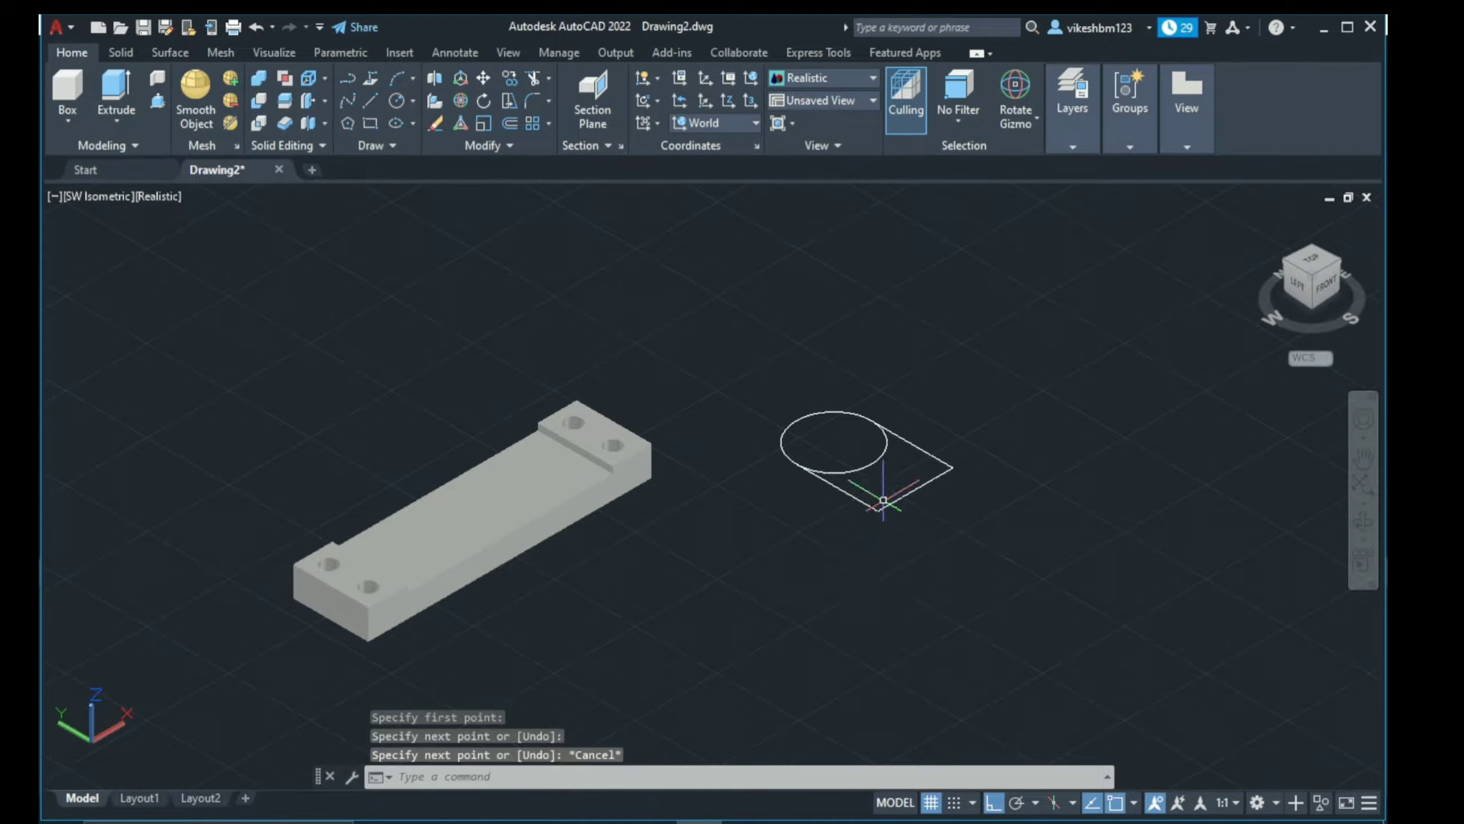
scroll(888, 500, "up", 3)
scroll(894, 551, "up", 4)
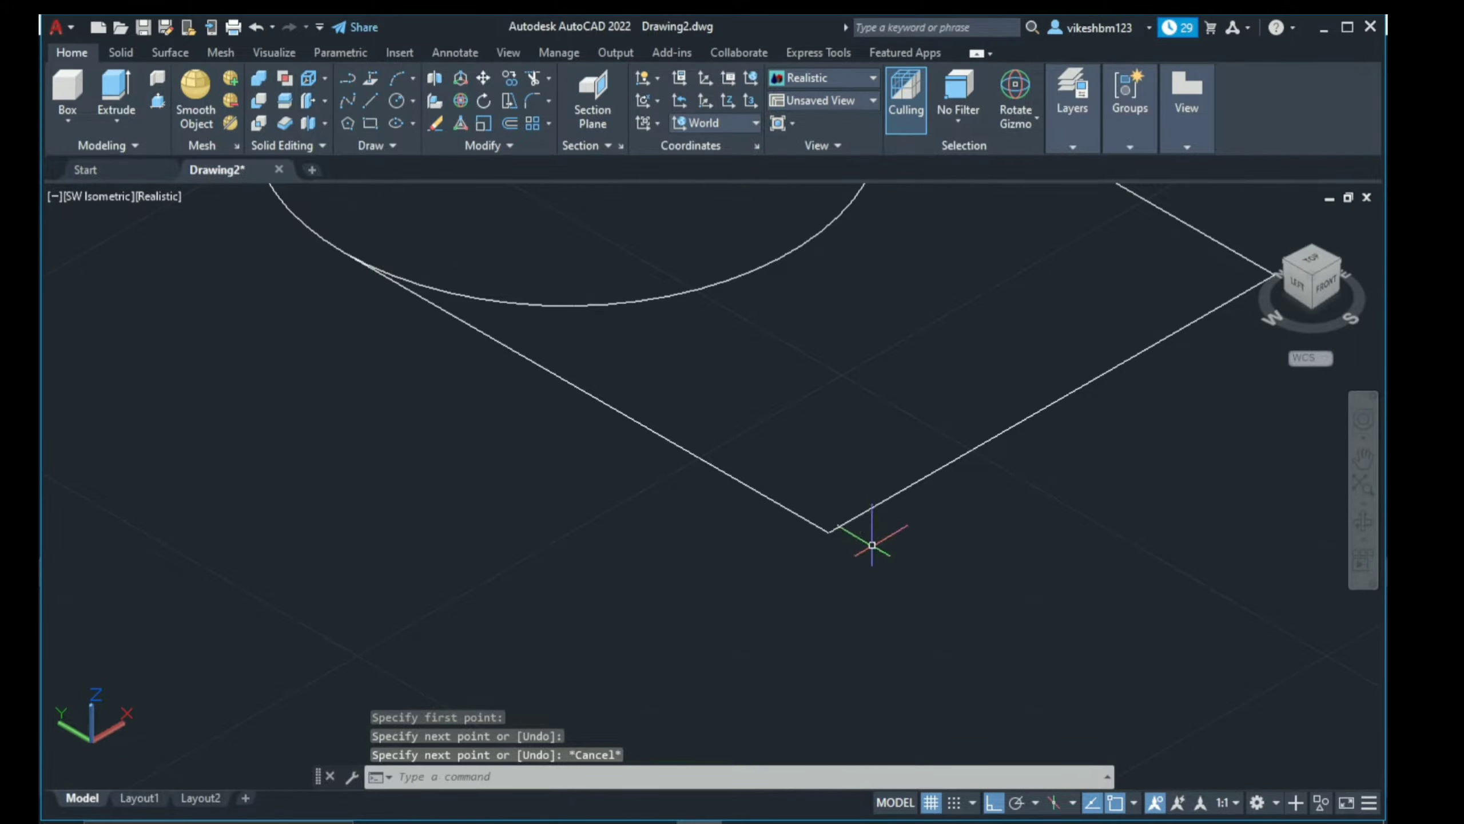
scroll(872, 545, "down", 4)
scroll(864, 531, "down", 2)
scroll(857, 556, "down", 3)
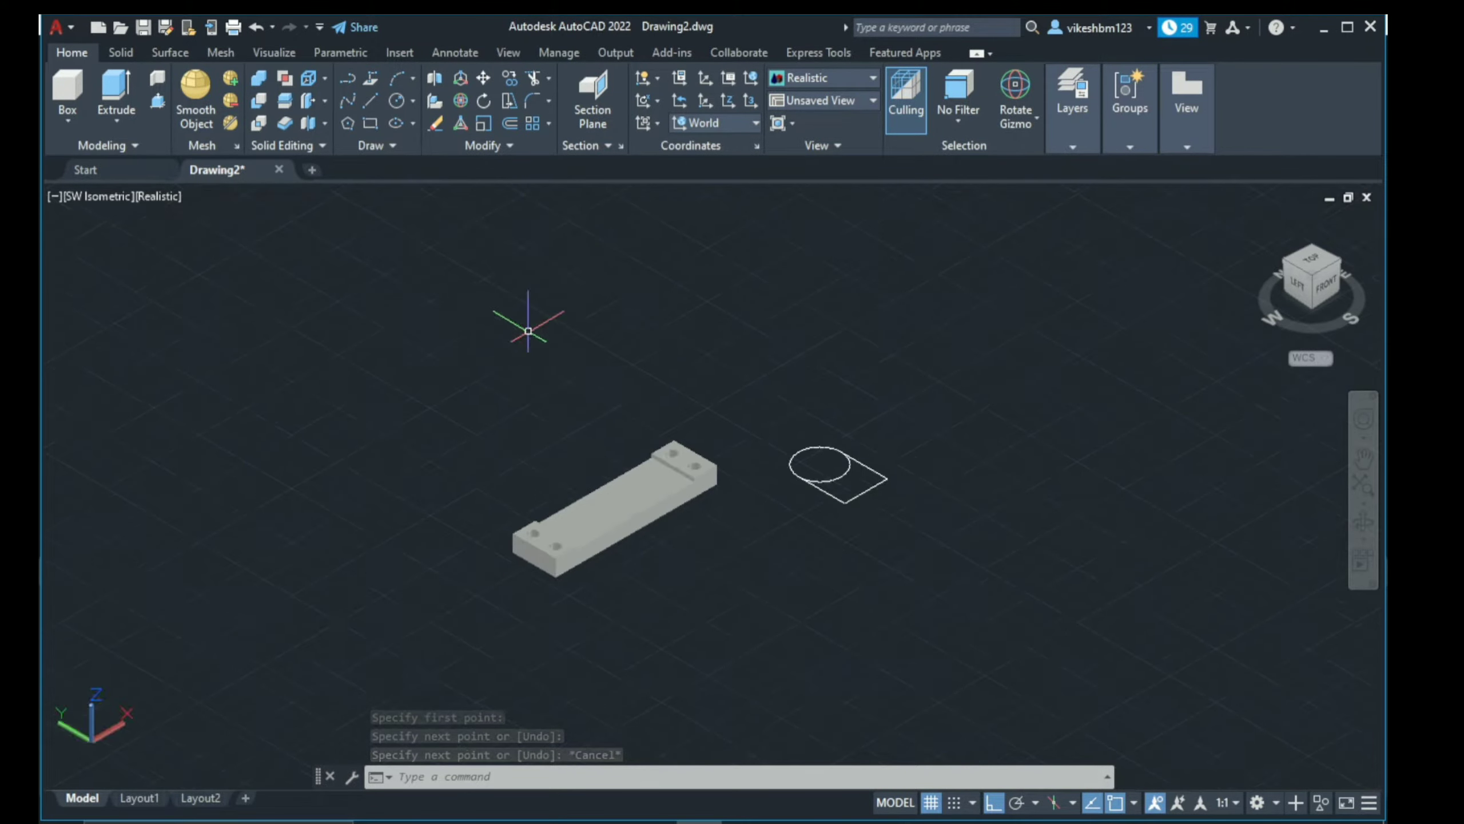
Step: Trim away the circle's inner arc to leave a closed round-ended profile
left_click(534, 77)
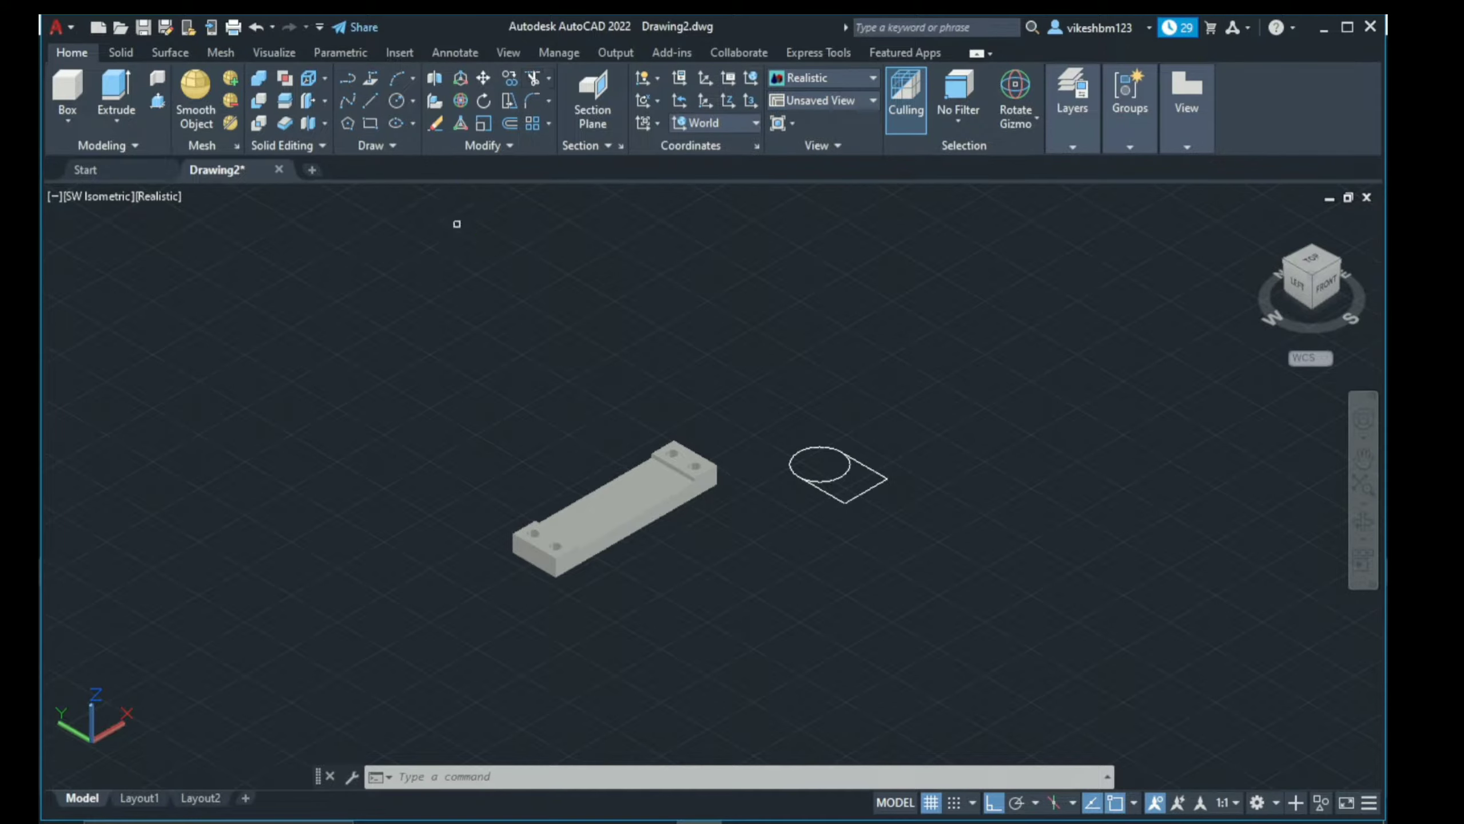
left_click(835, 478)
key("Return")
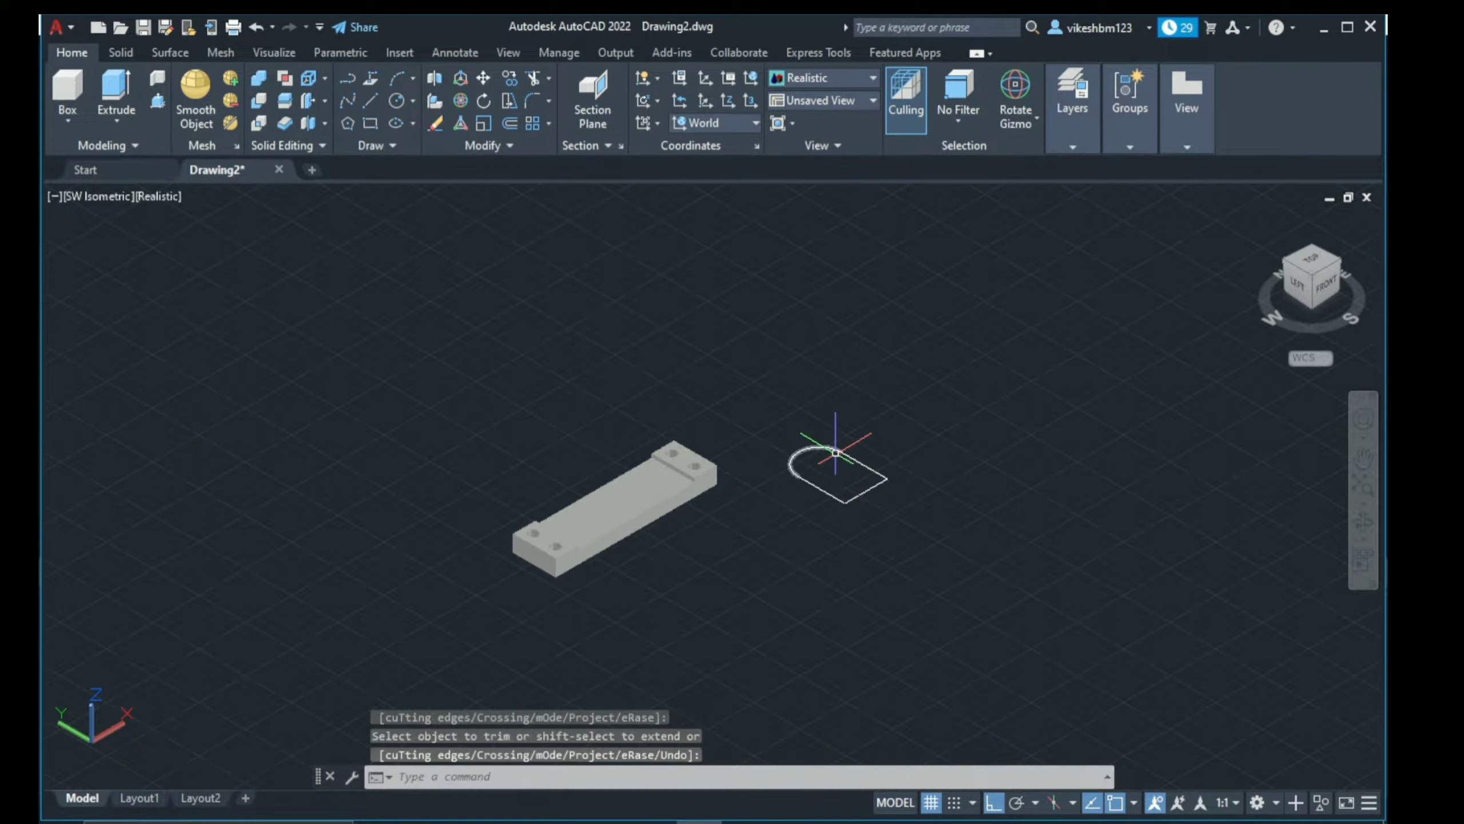
scroll(835, 450, "up", 2)
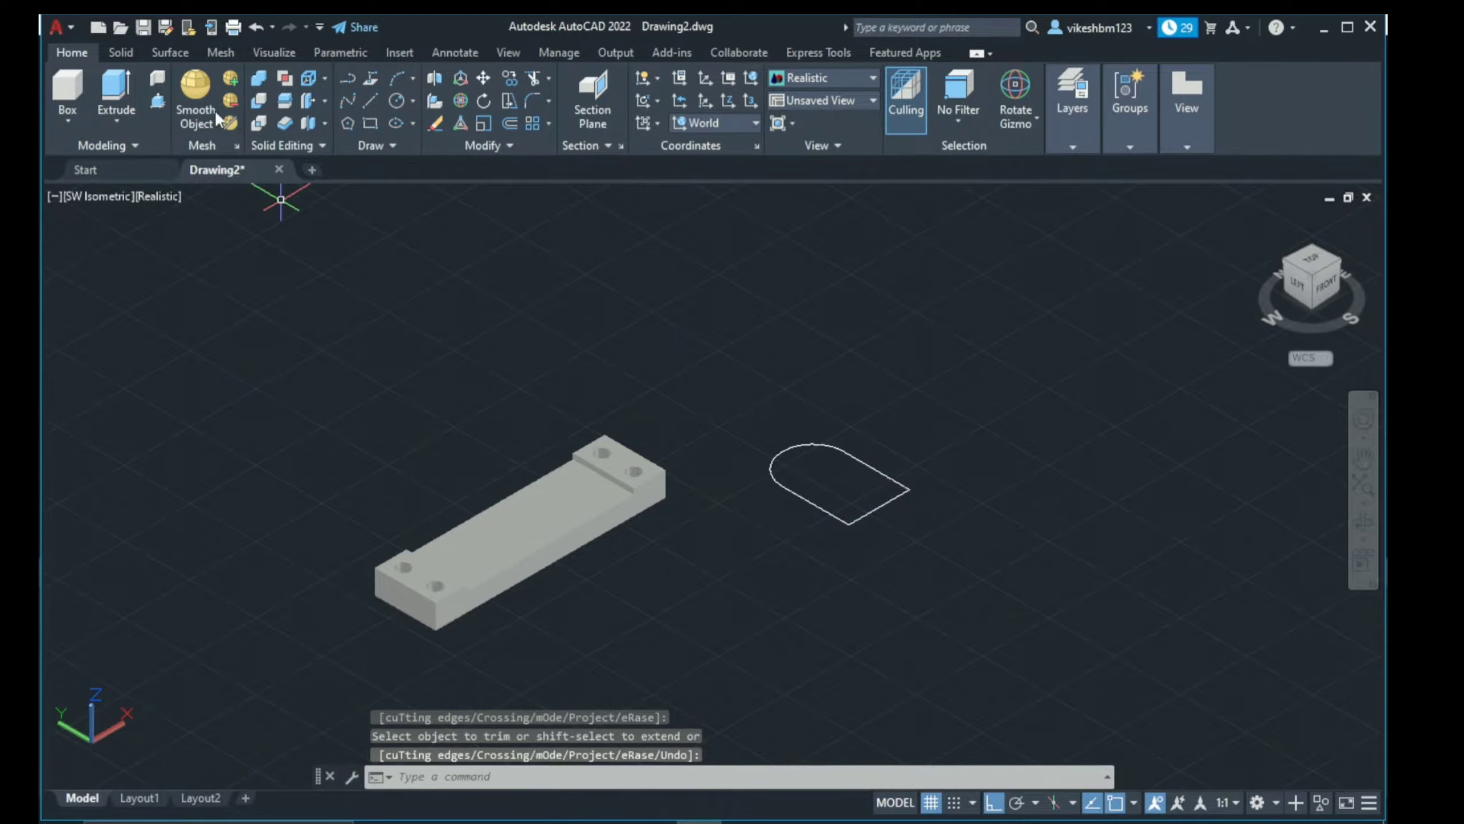
left_click(159, 102)
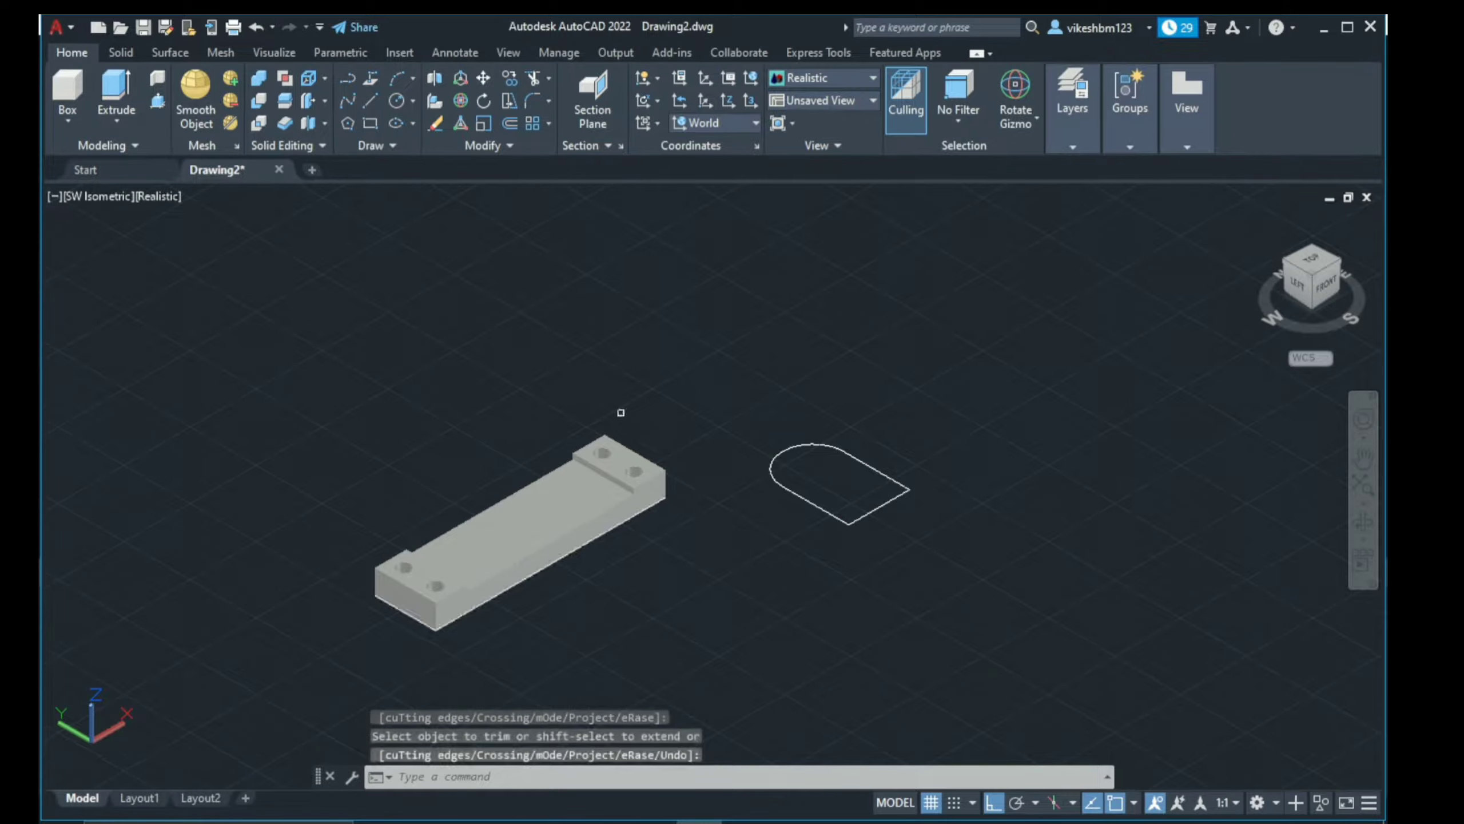
Step: Presspull the round-ended profile into a solid 16 units thick
left_click(851, 489)
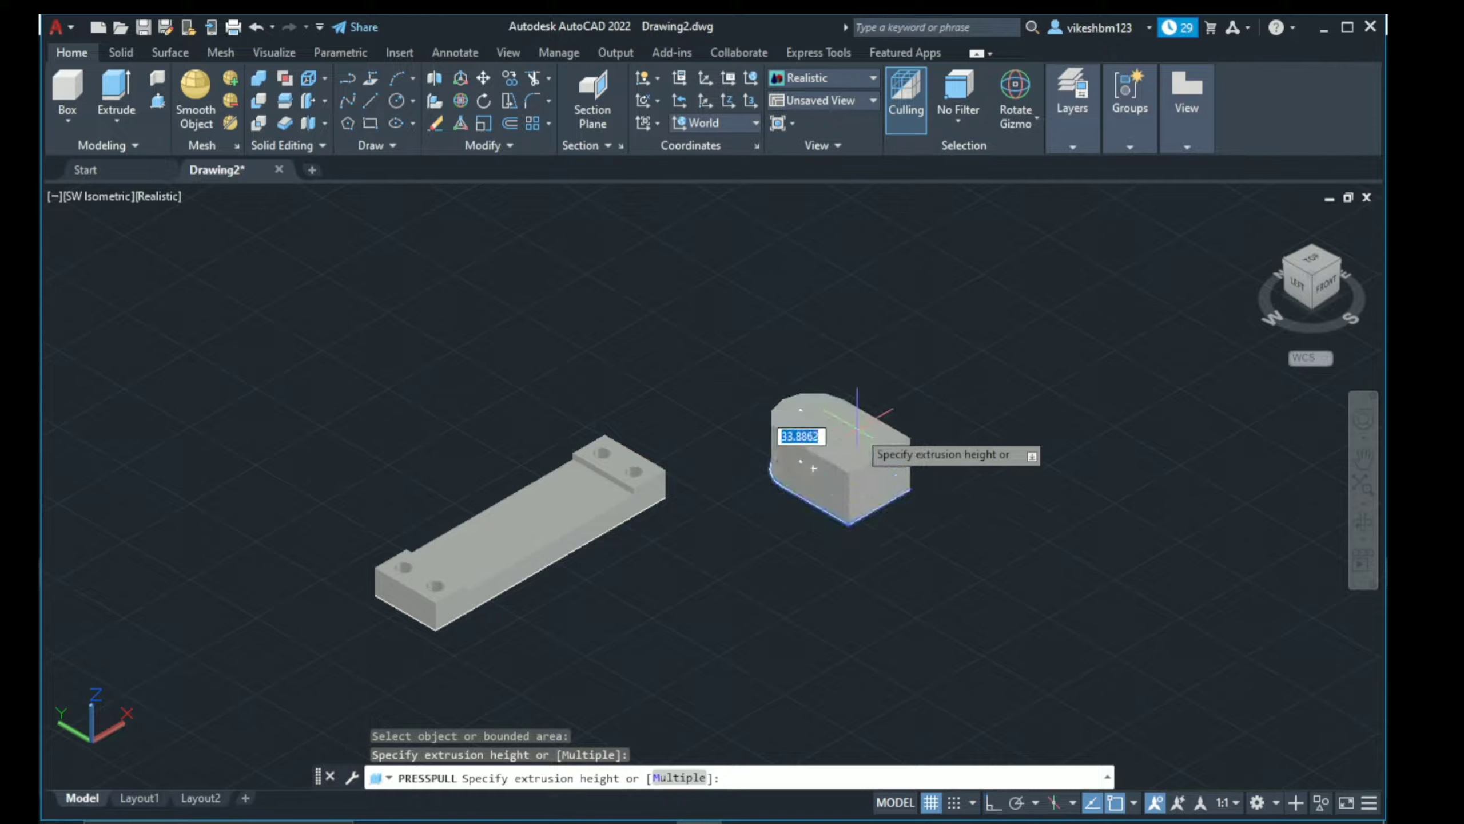
key("alt+Tab")
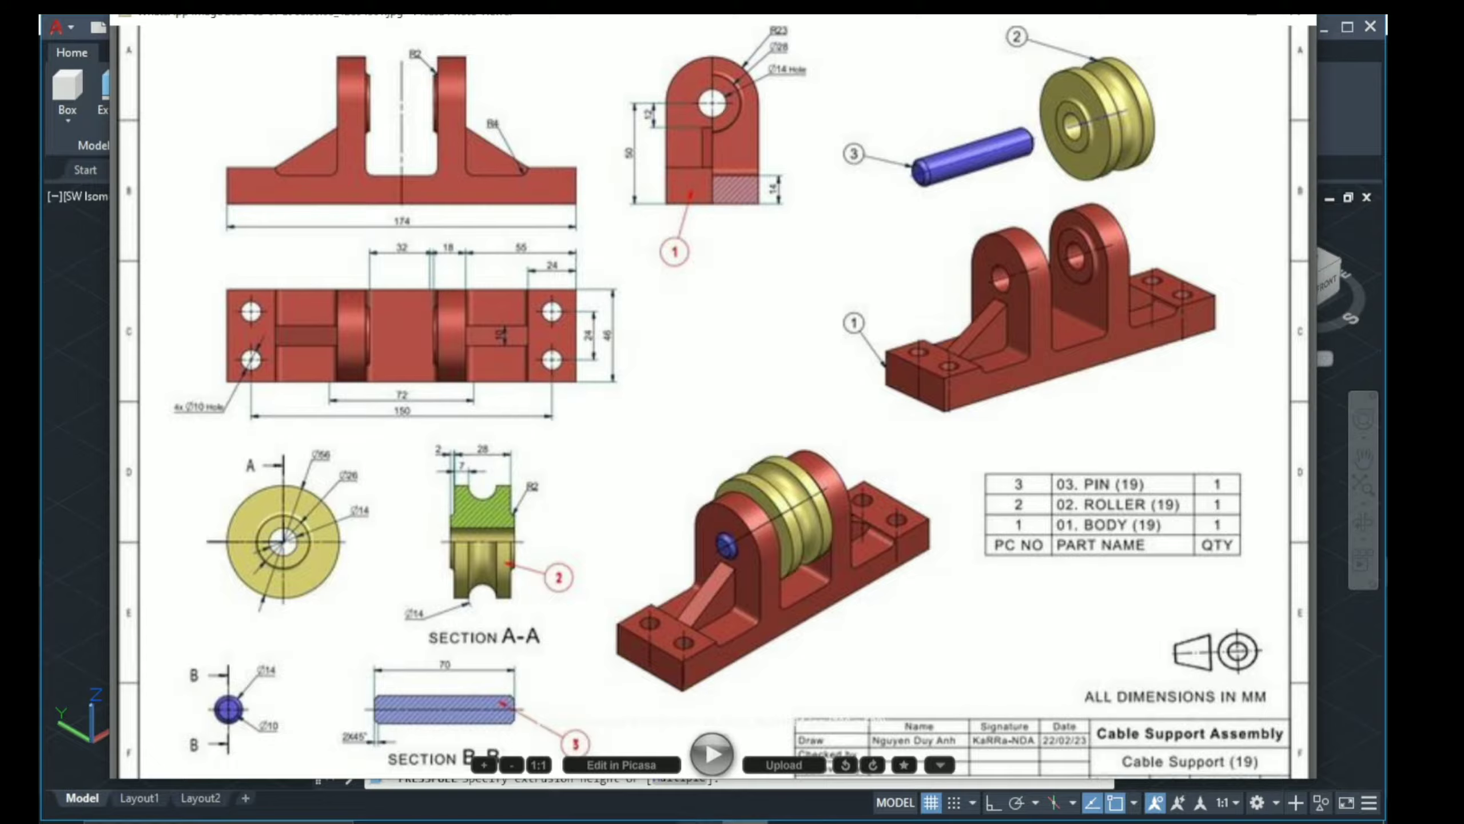
key("Escape")
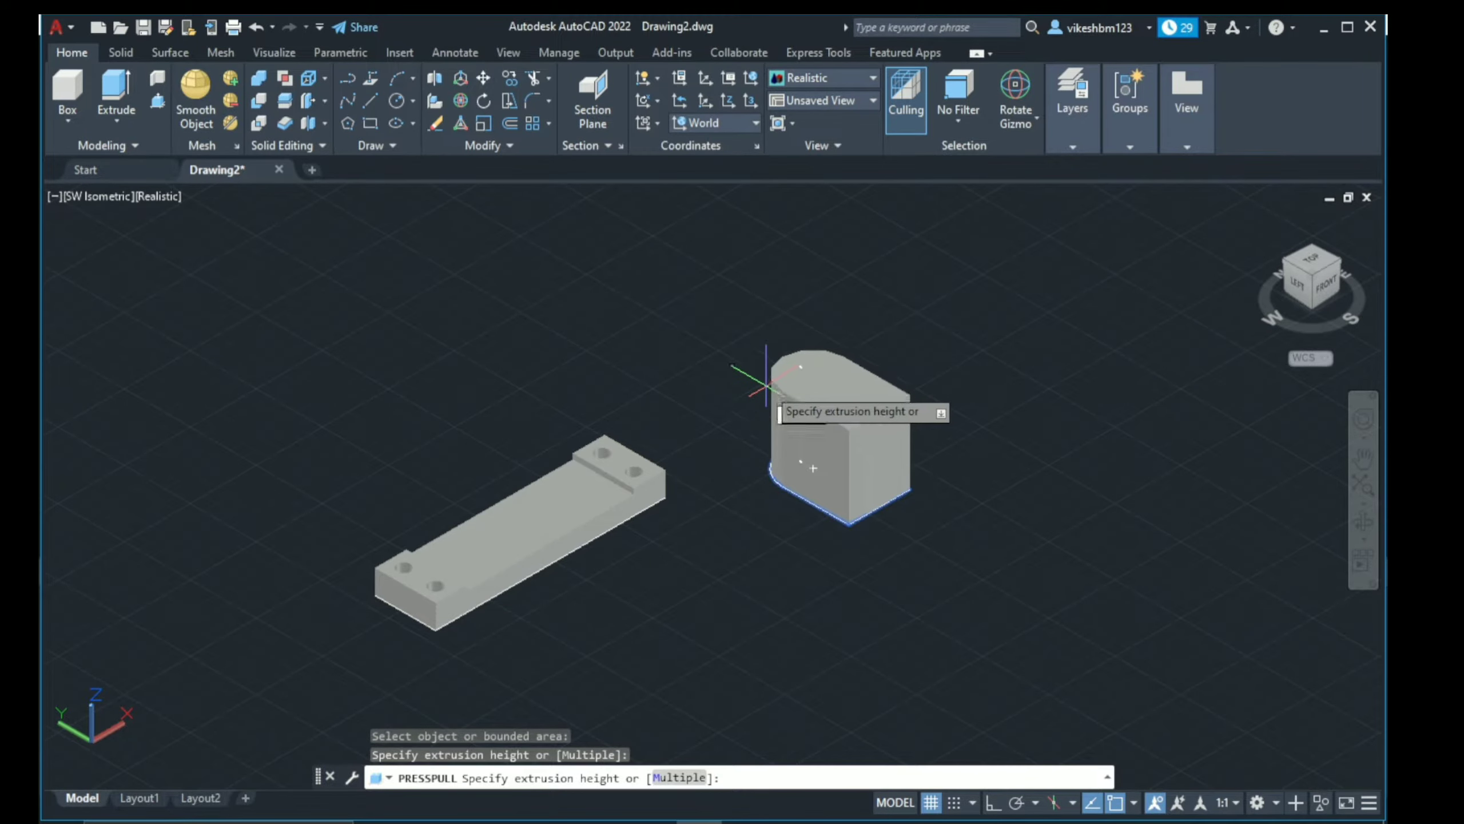
type("16")
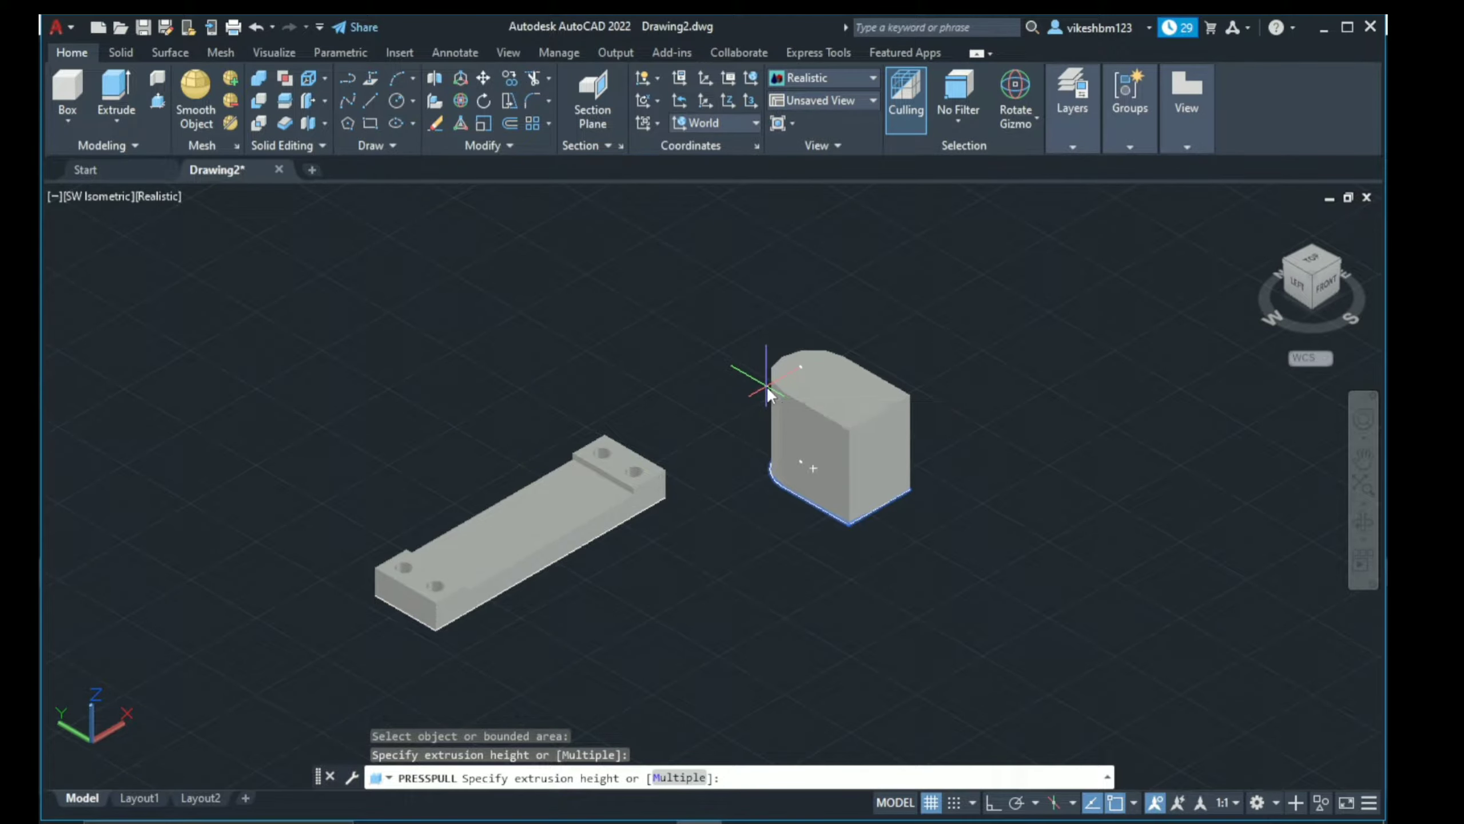
key("Return")
key("Escape")
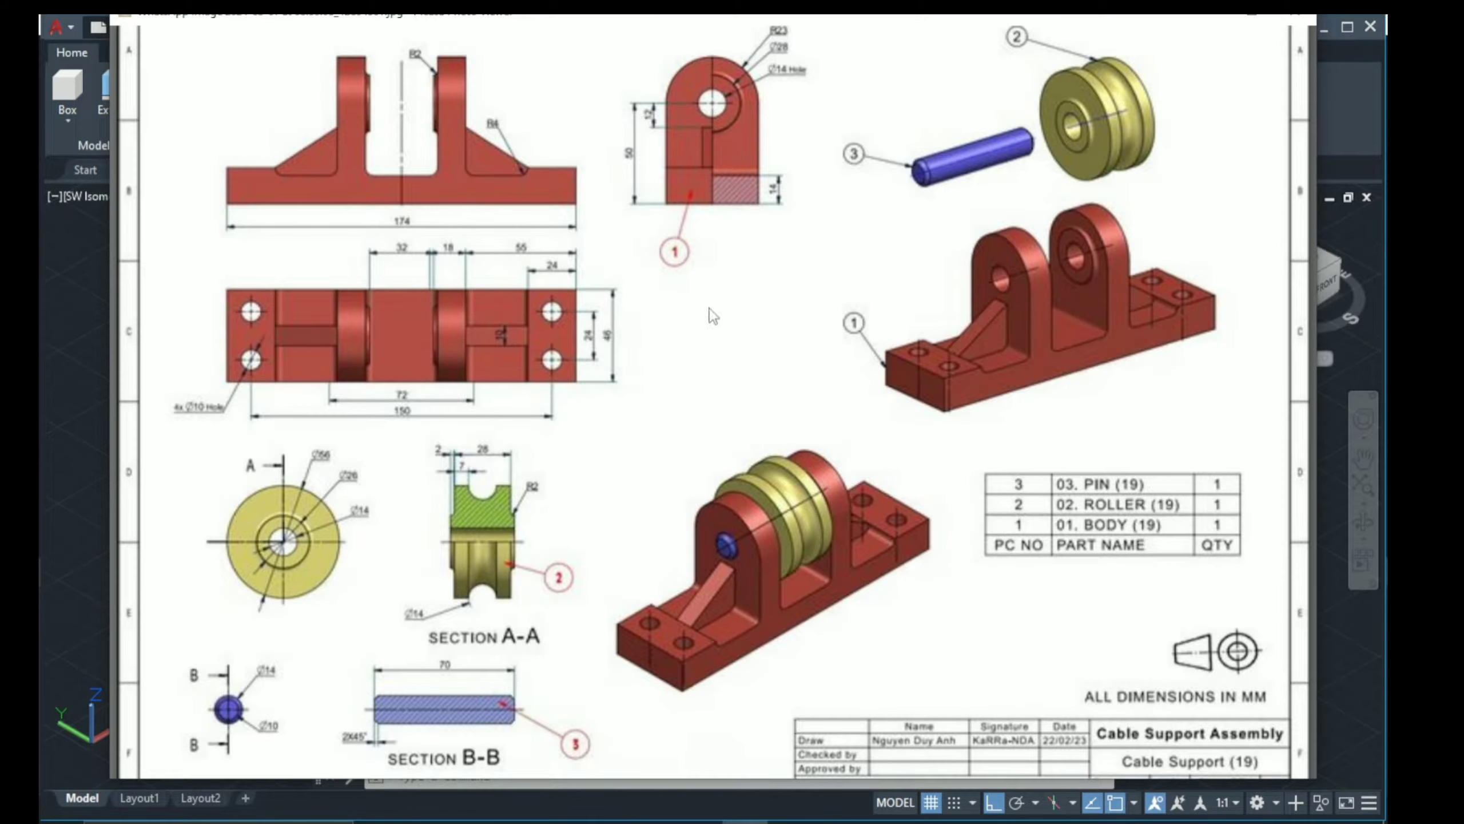
Step: Start a diameter-14 circle beside the extruded block
left_click(743, 822)
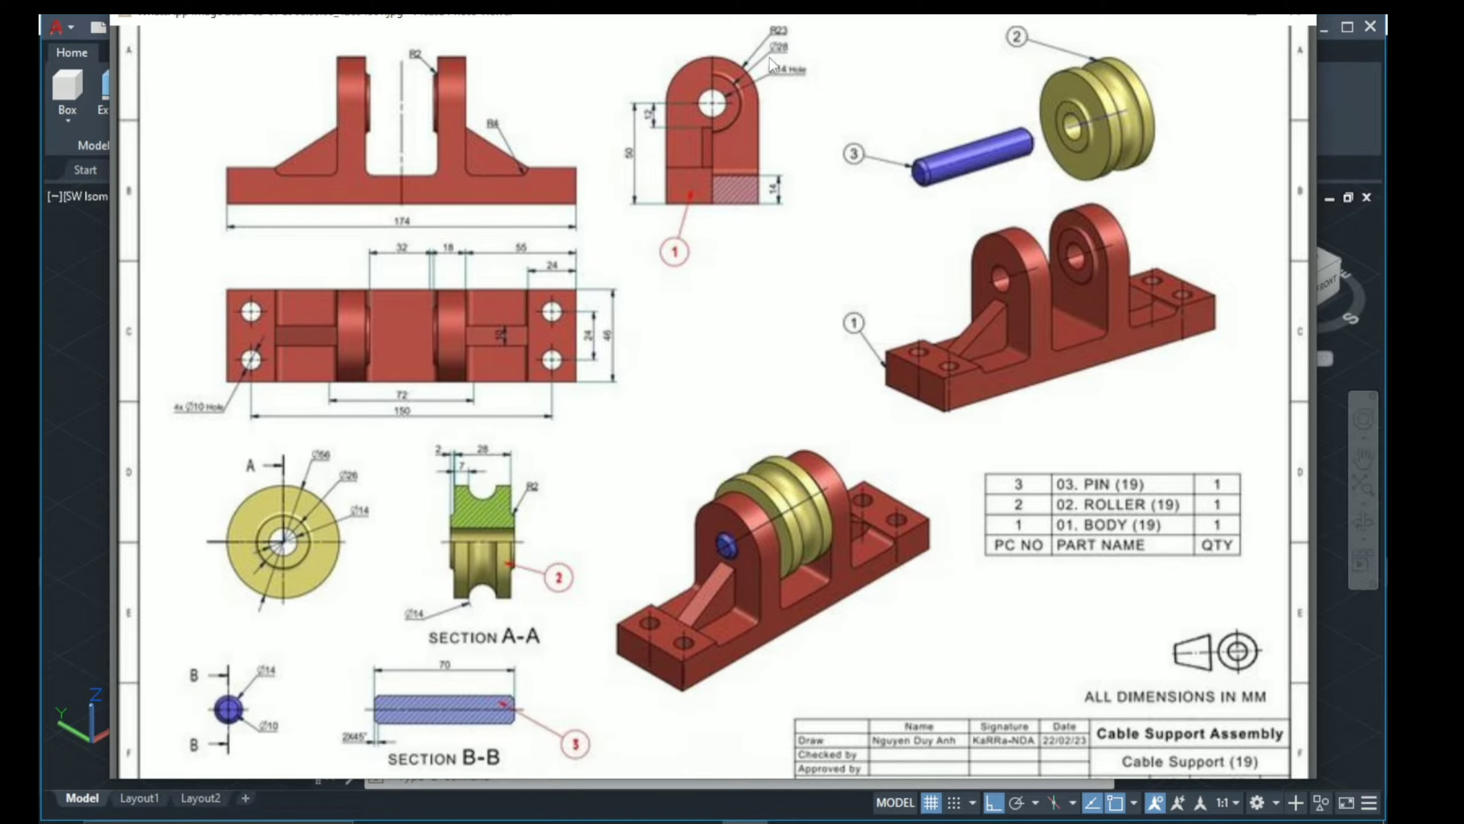
left_click(743, 821)
left_click(396, 100)
left_click(985, 428)
type("14")
Step: Finish the 14-diameter circle and switch the visual style to 2D Wireframe
key("Return")
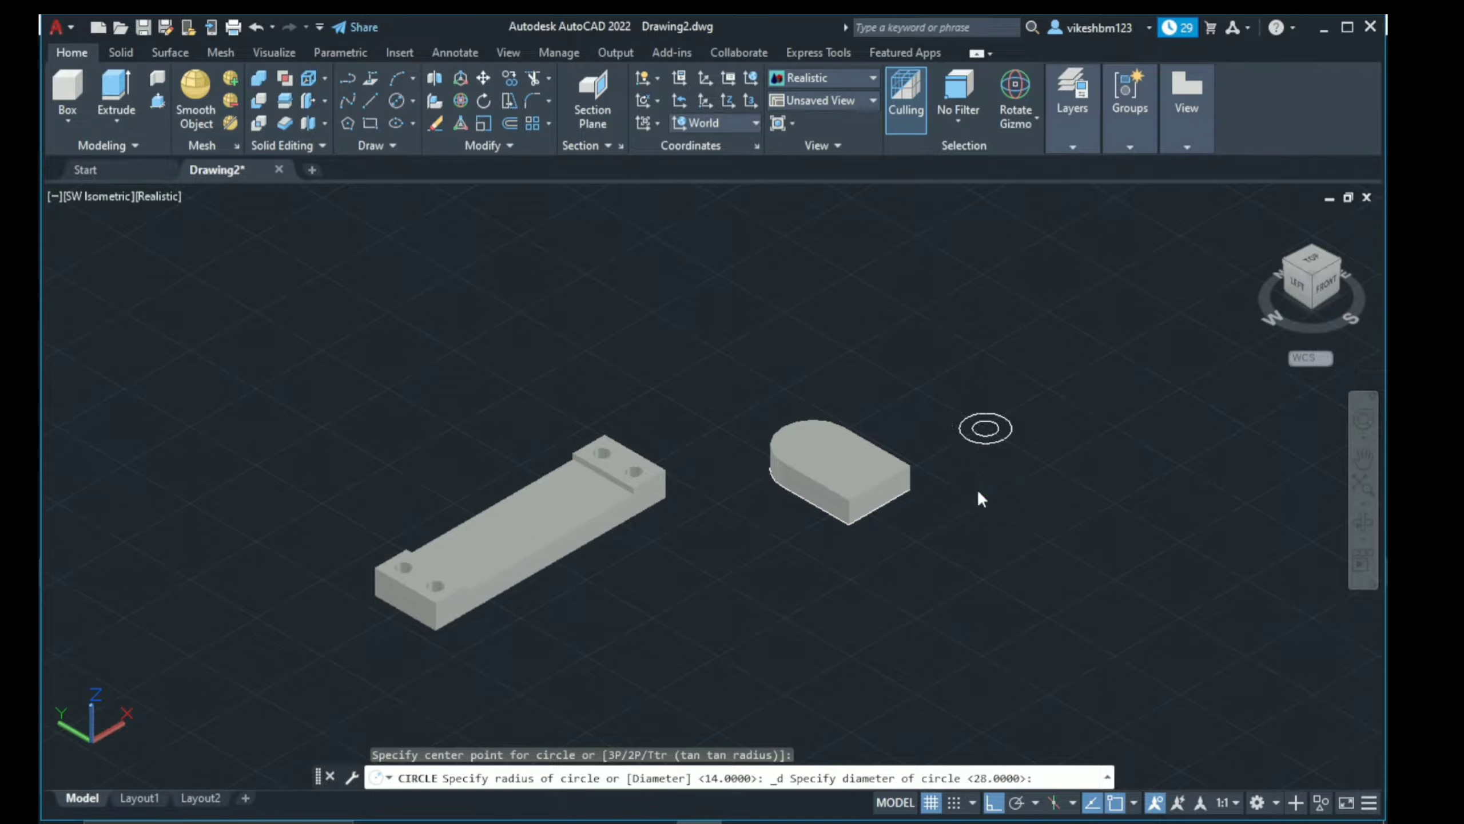
scroll(971, 417, "up", 3)
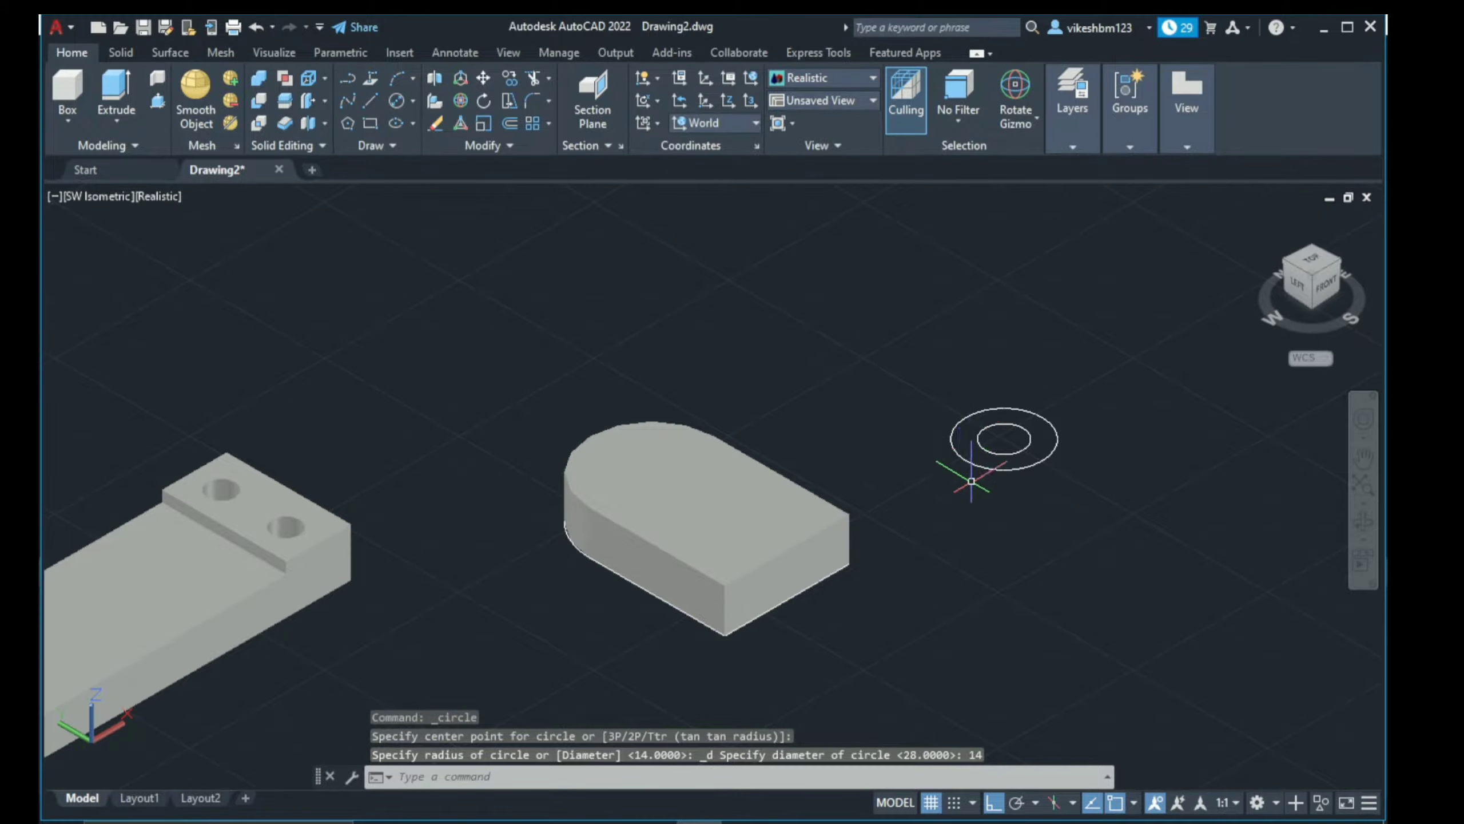
left_click(148, 197)
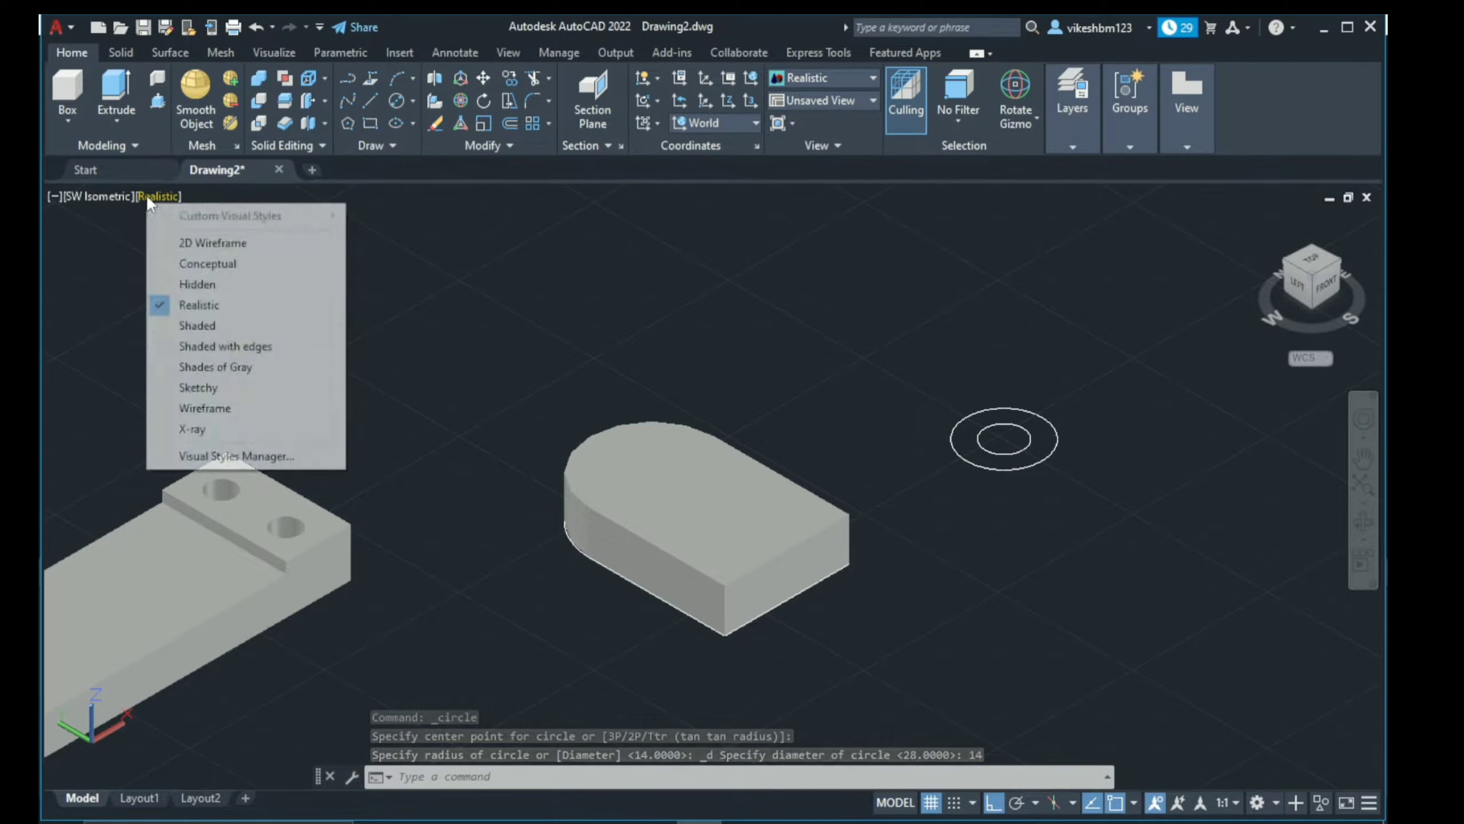
left_click(212, 243)
Step: Move the circle by its centre onto the block's rounded end
left_click(1004, 408)
type("m")
key("Return")
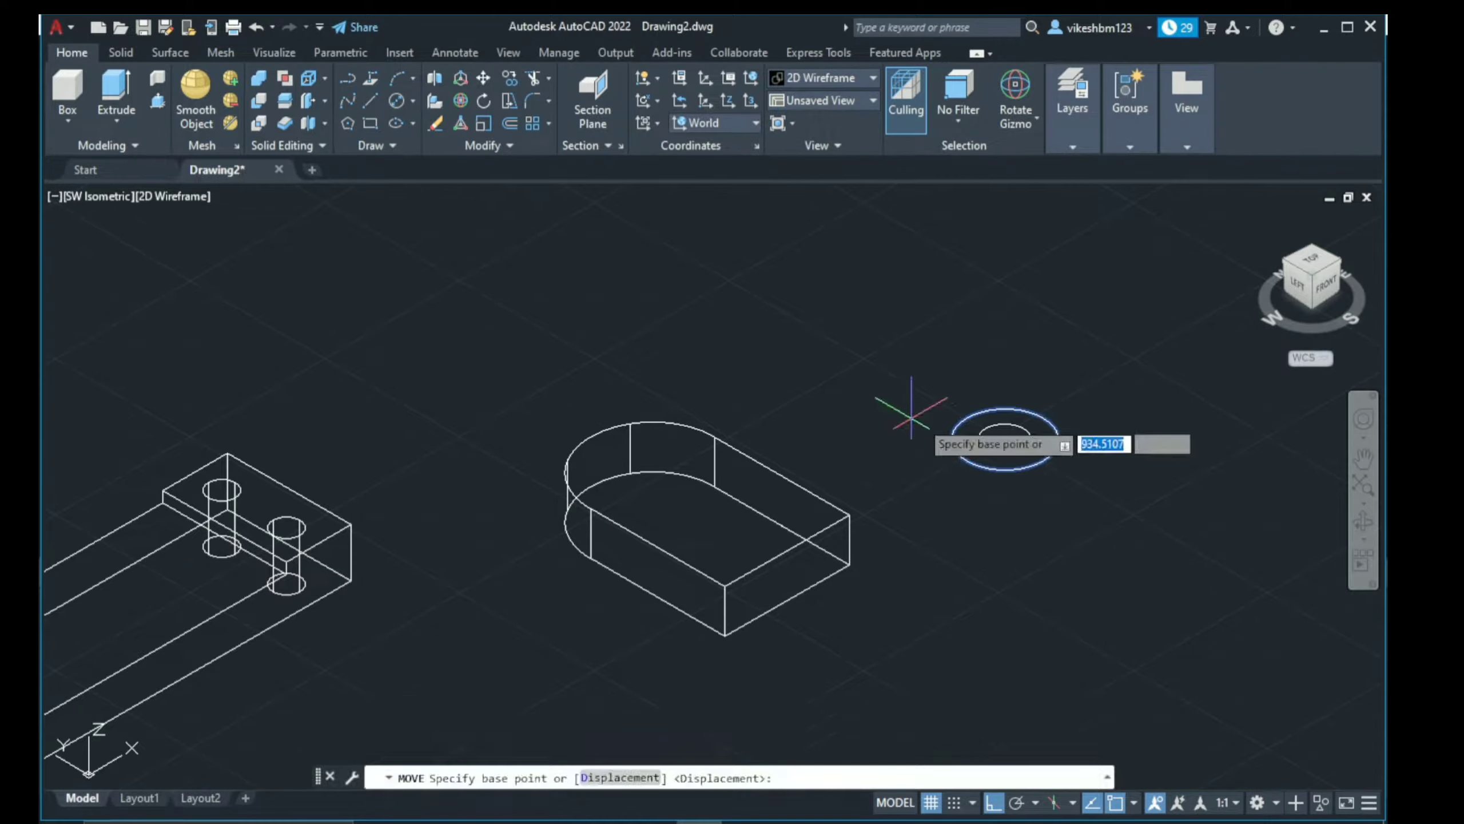
left_click(1004, 439)
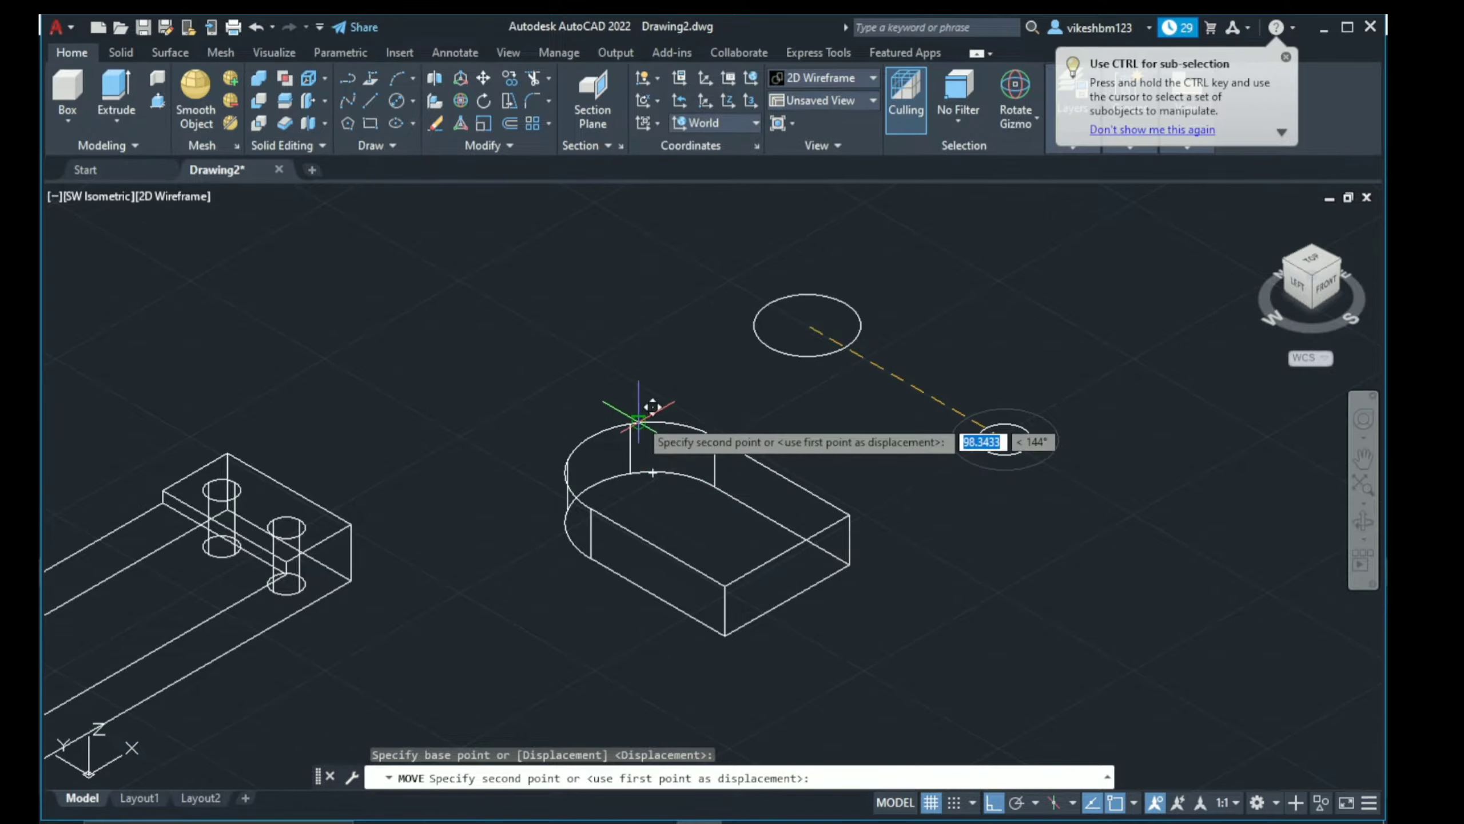
scroll(652, 508, "up", 2)
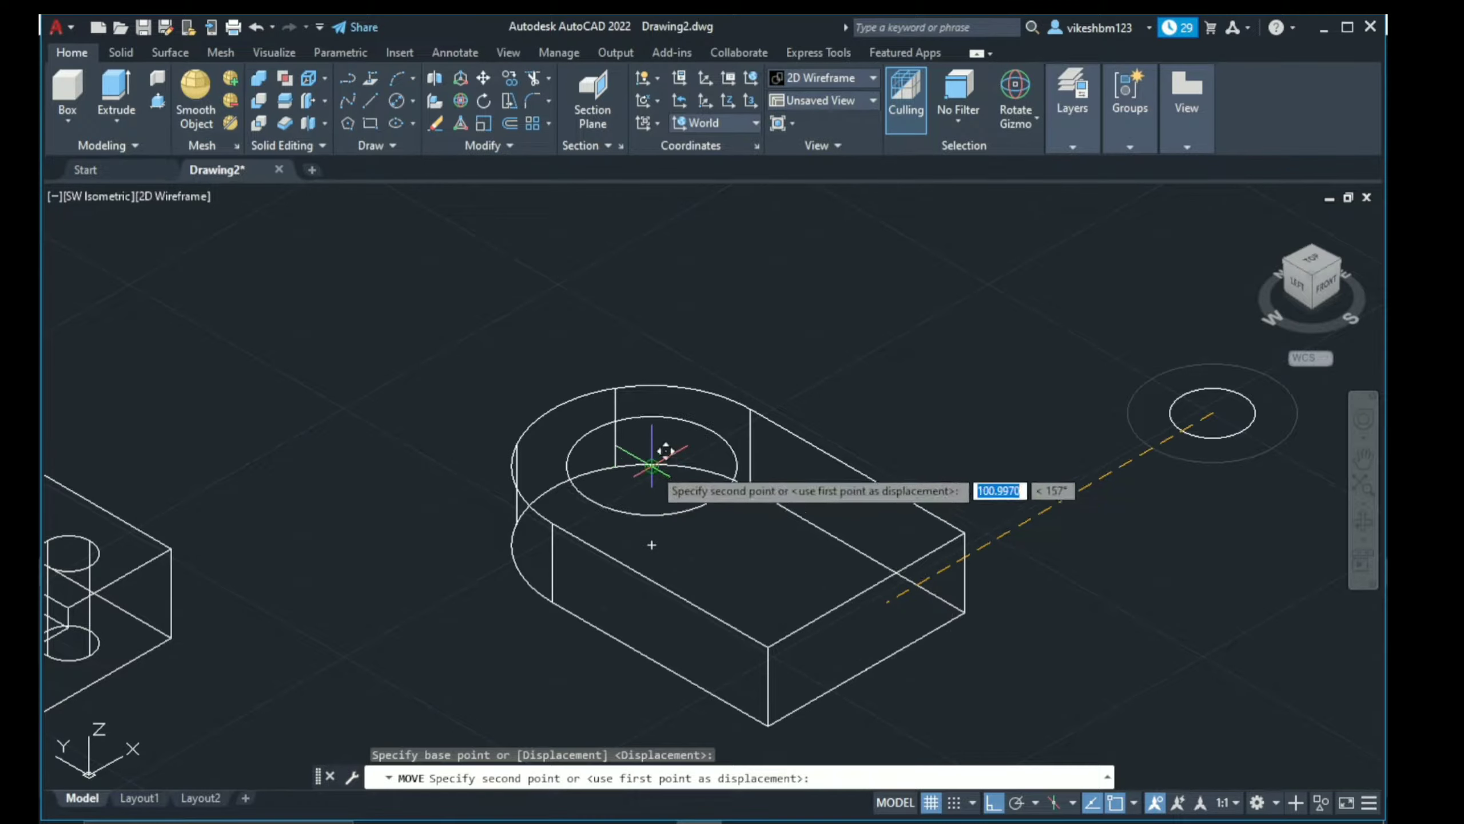
left_click(652, 465)
scroll(818, 445, "down", 2)
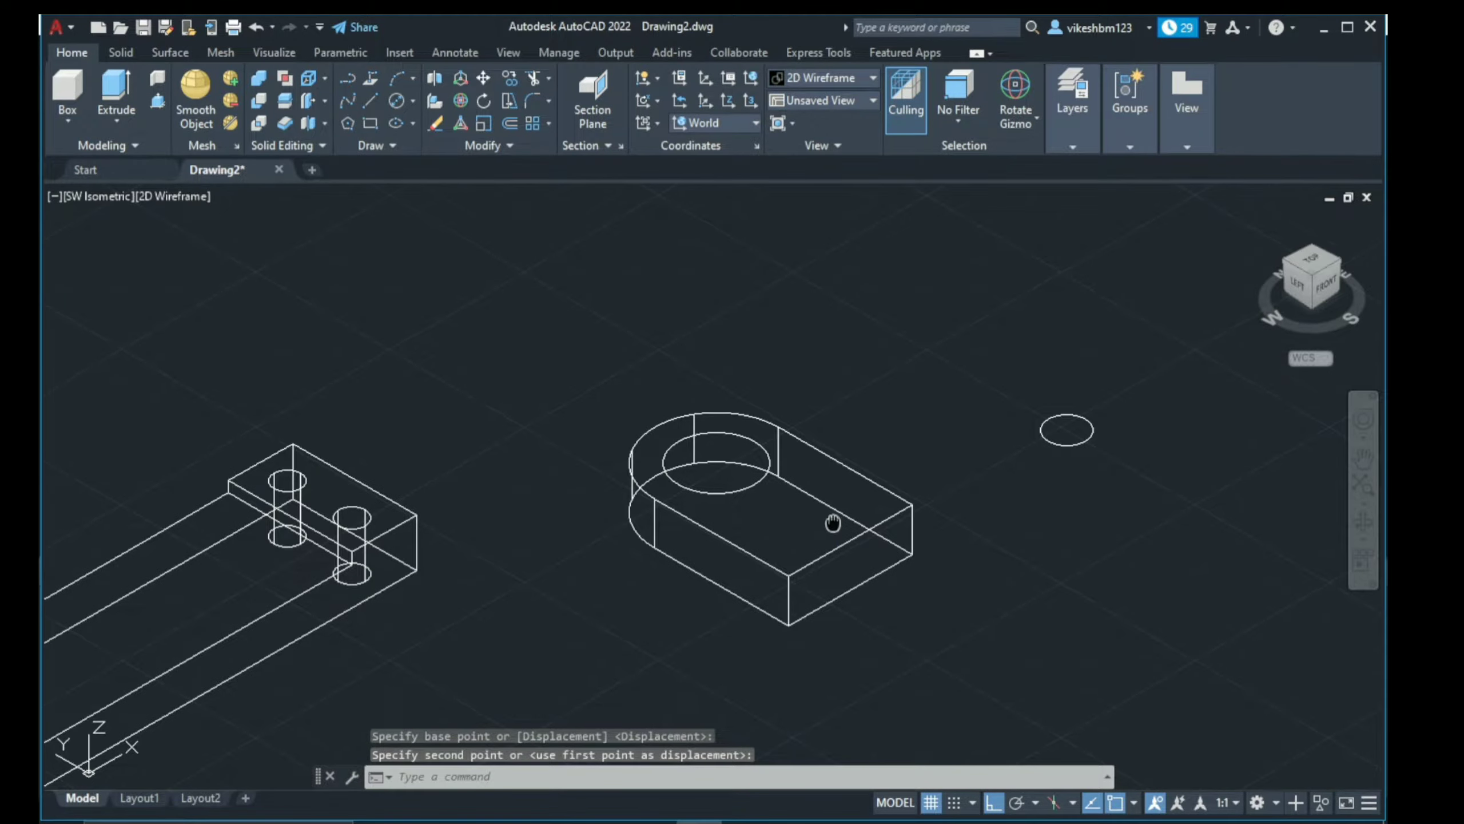
scroll(819, 519, "down", 2)
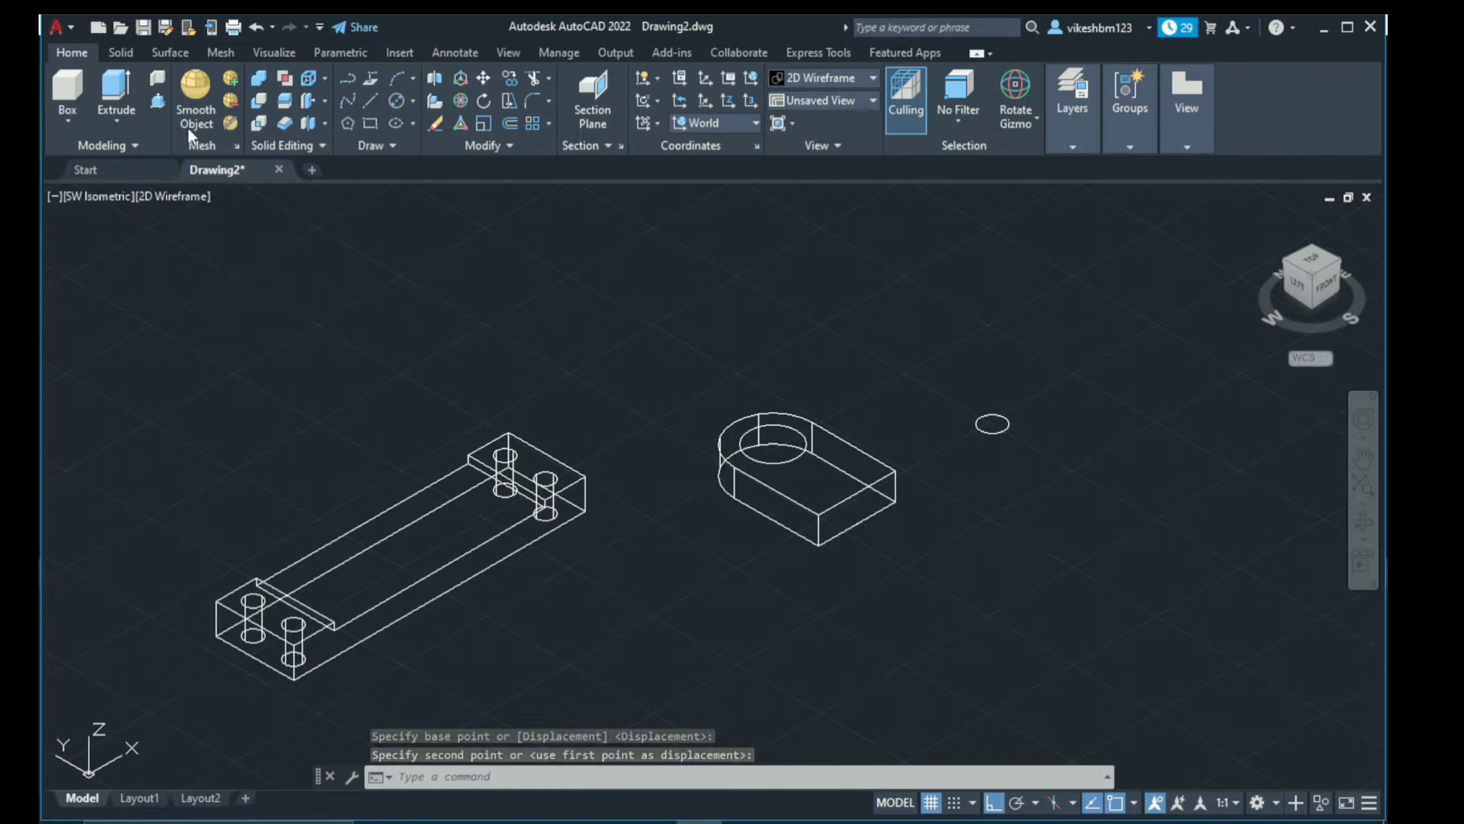
Step: Presspull the inner circle area up 2 units
left_click(156, 102)
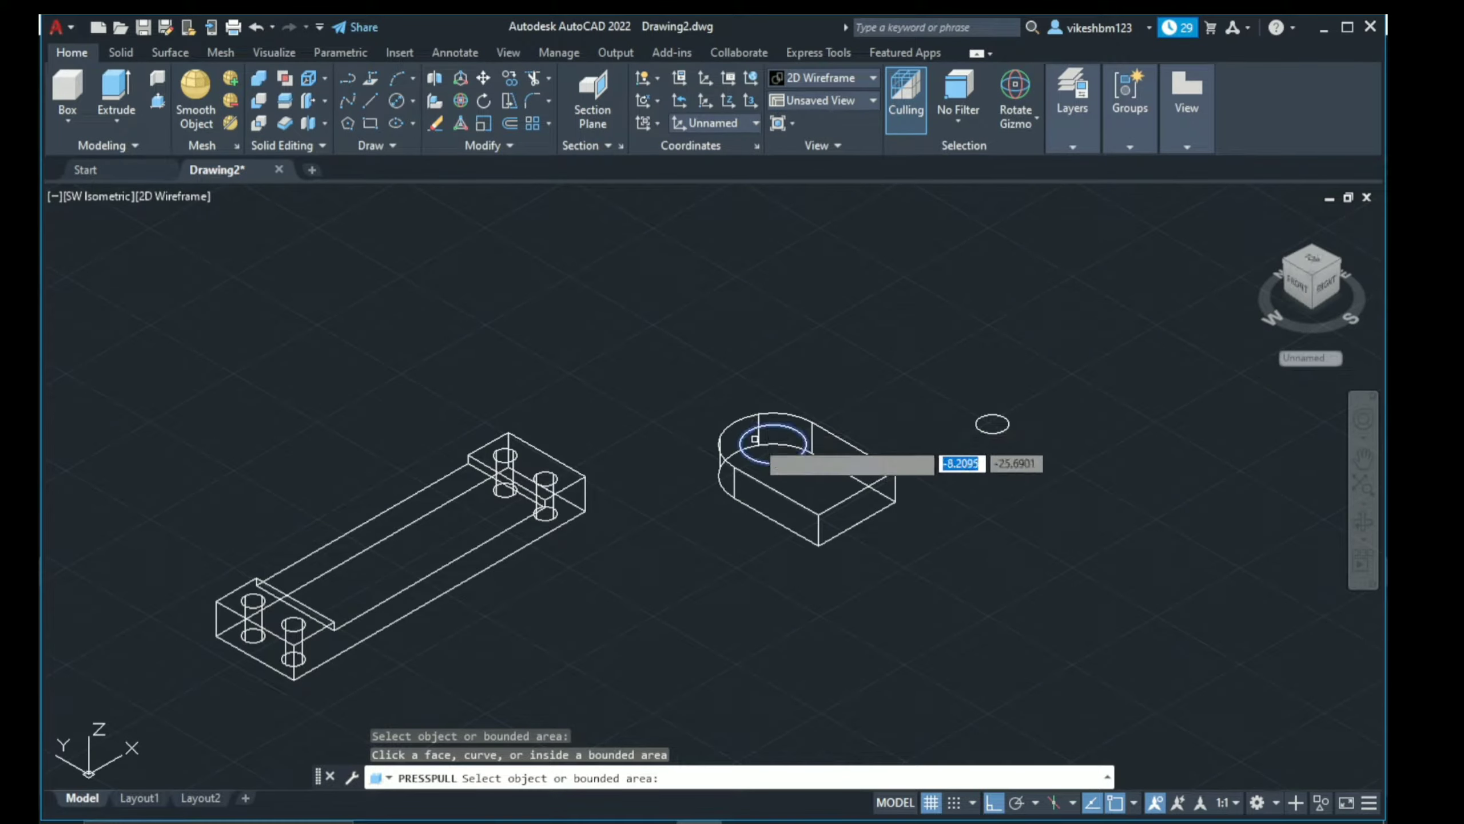
left_click(770, 442)
type("2")
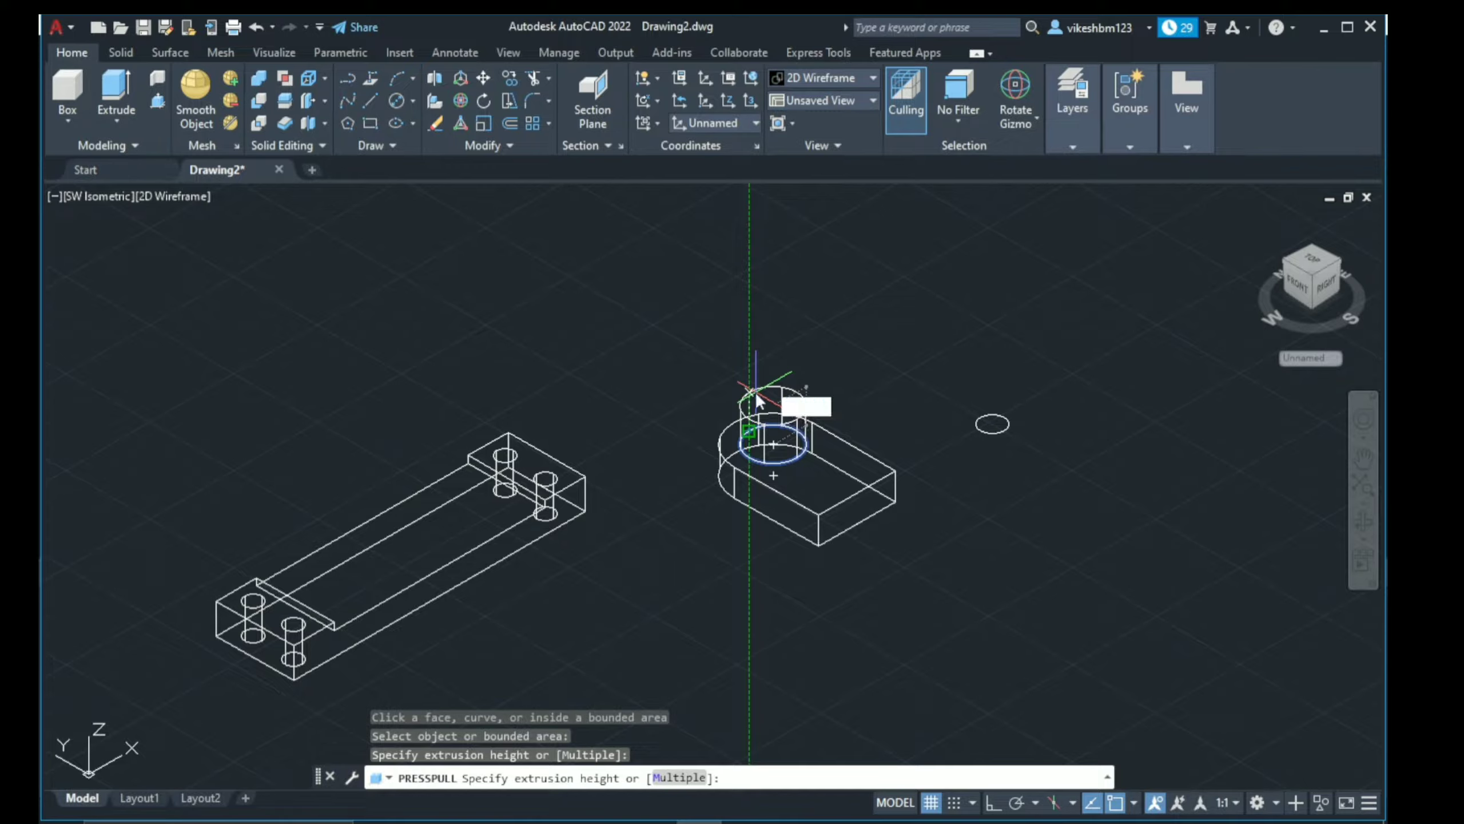
key("Return")
key("F8")
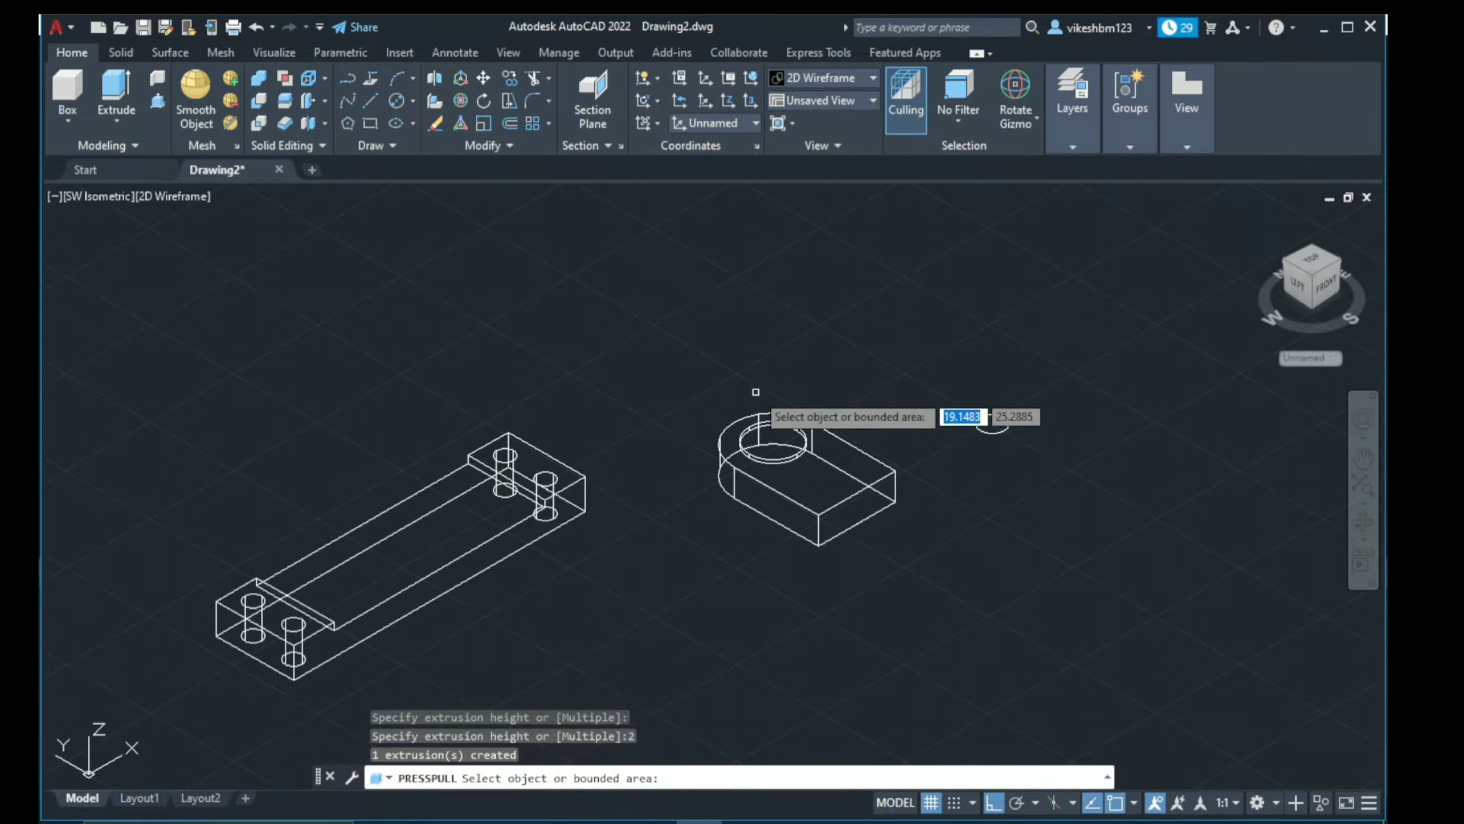
key("Return")
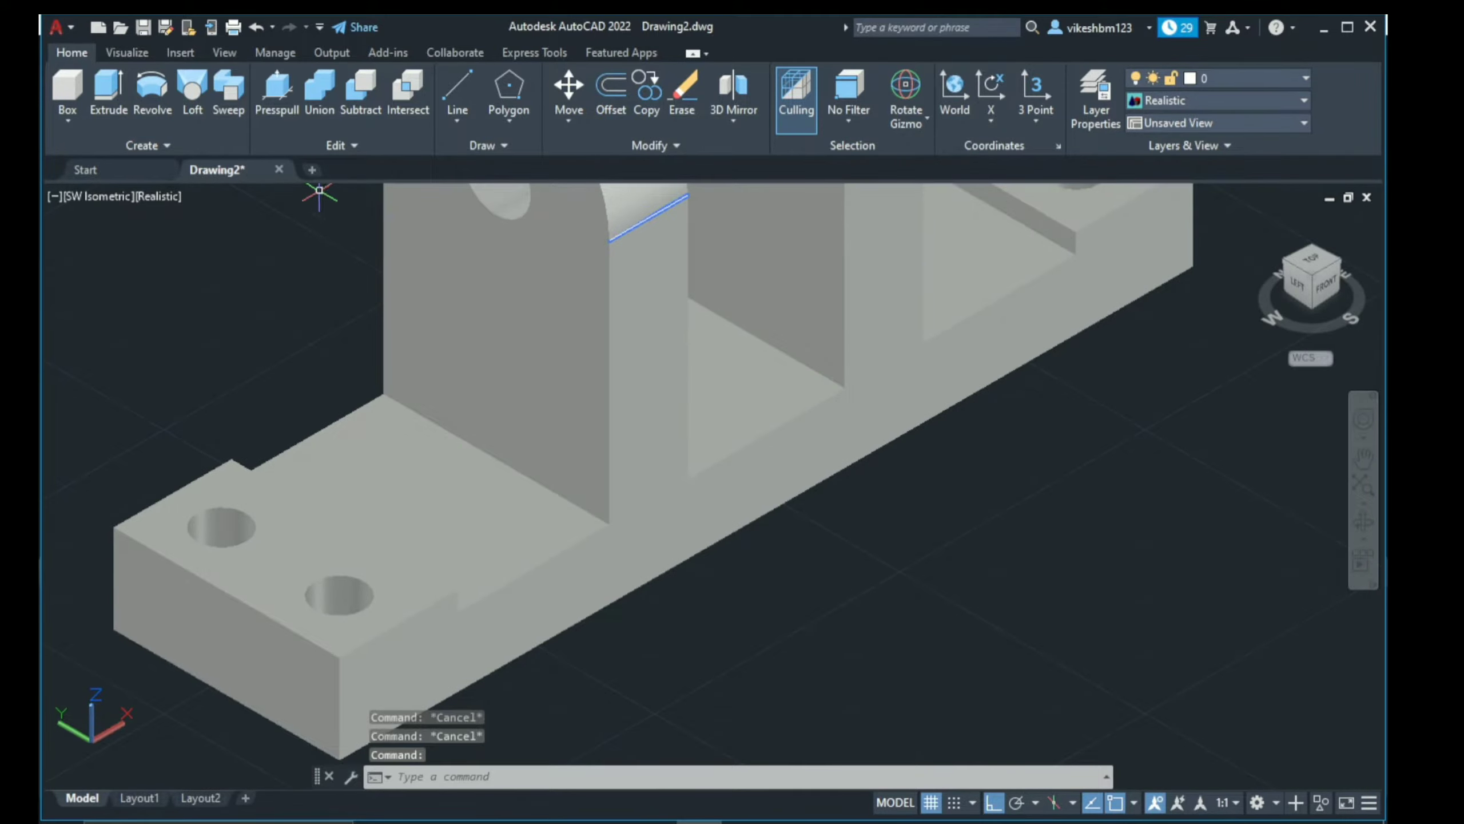
Step: Cancel the edge fillet and union the base slab with both pierced uprights
left_click(345, 145)
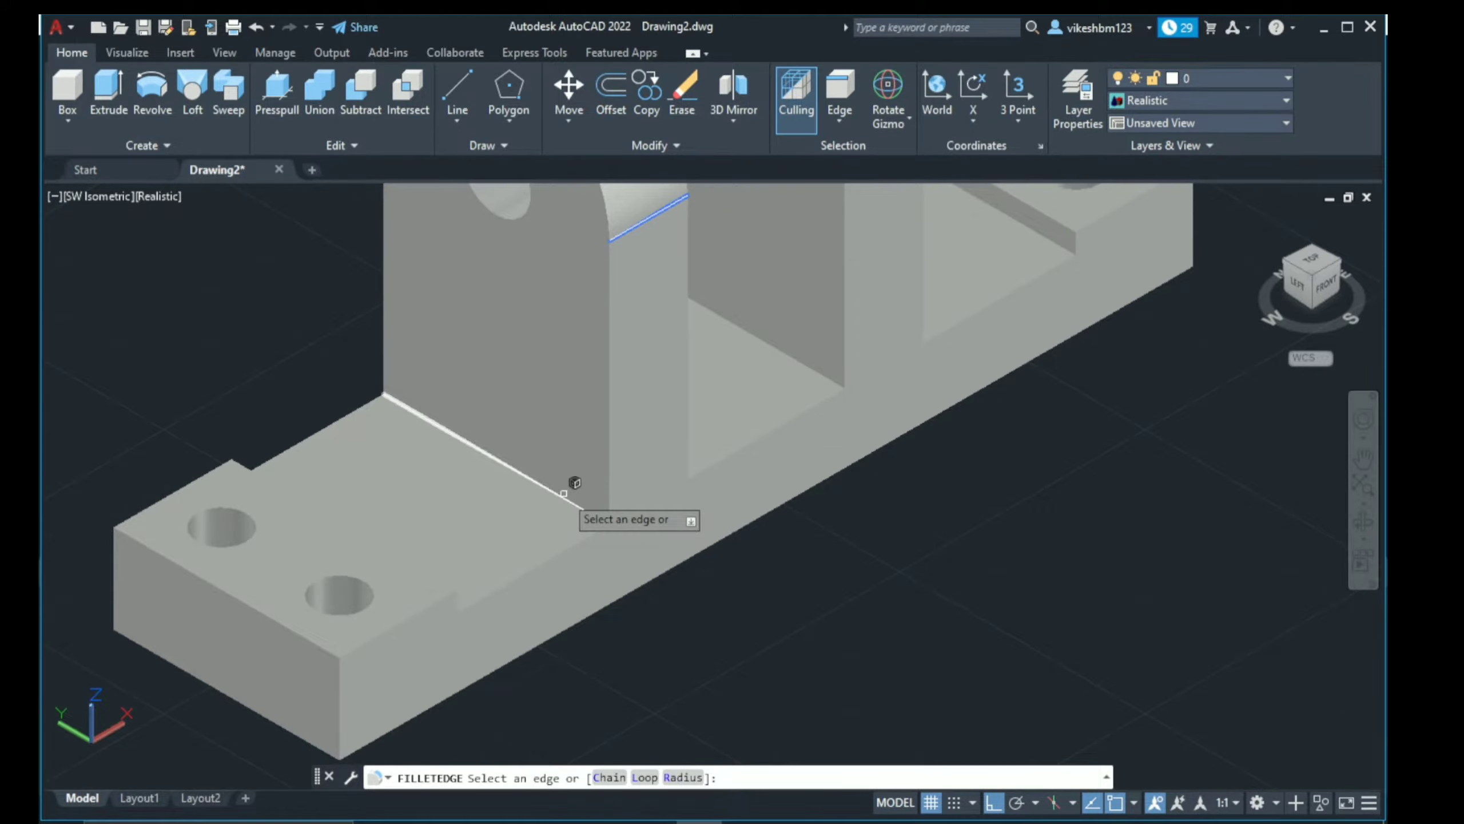
key("Escape")
key("Escape")
scroll(574, 482, "down", 3)
scroll(575, 482, "down", 2)
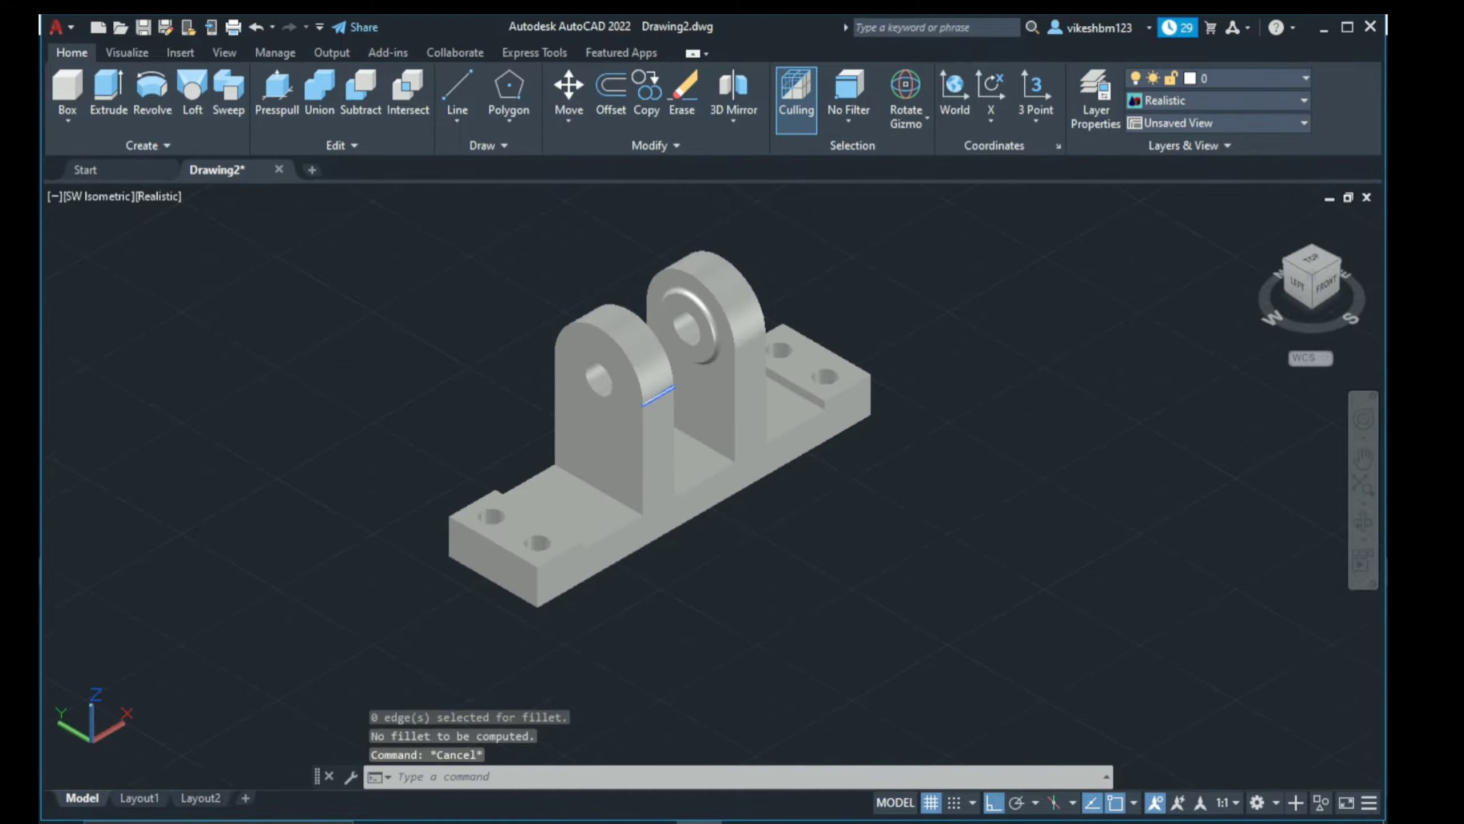
left_click(317, 101)
left_click(616, 509)
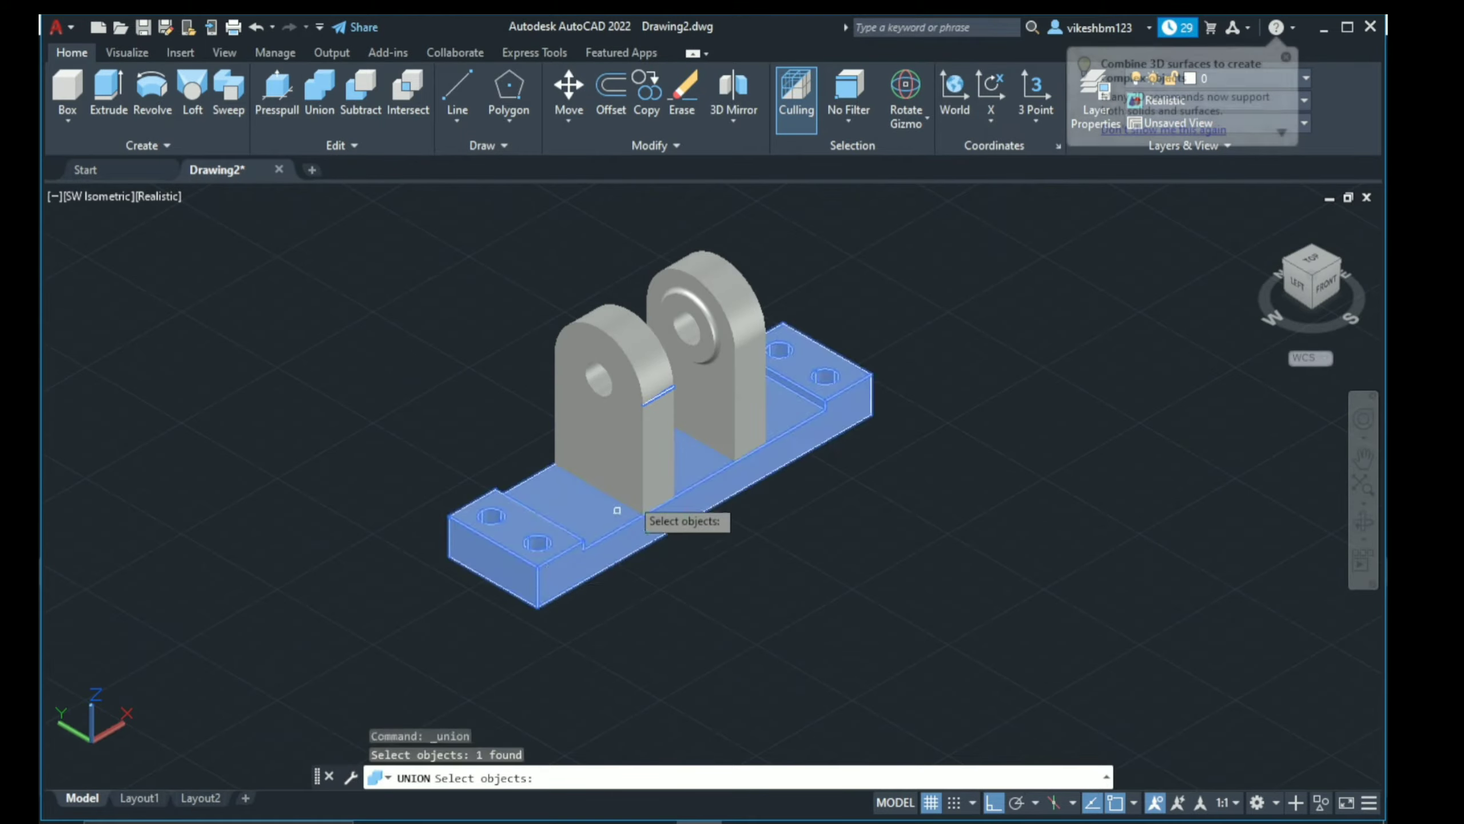
left_click(631, 490)
left_click(723, 433)
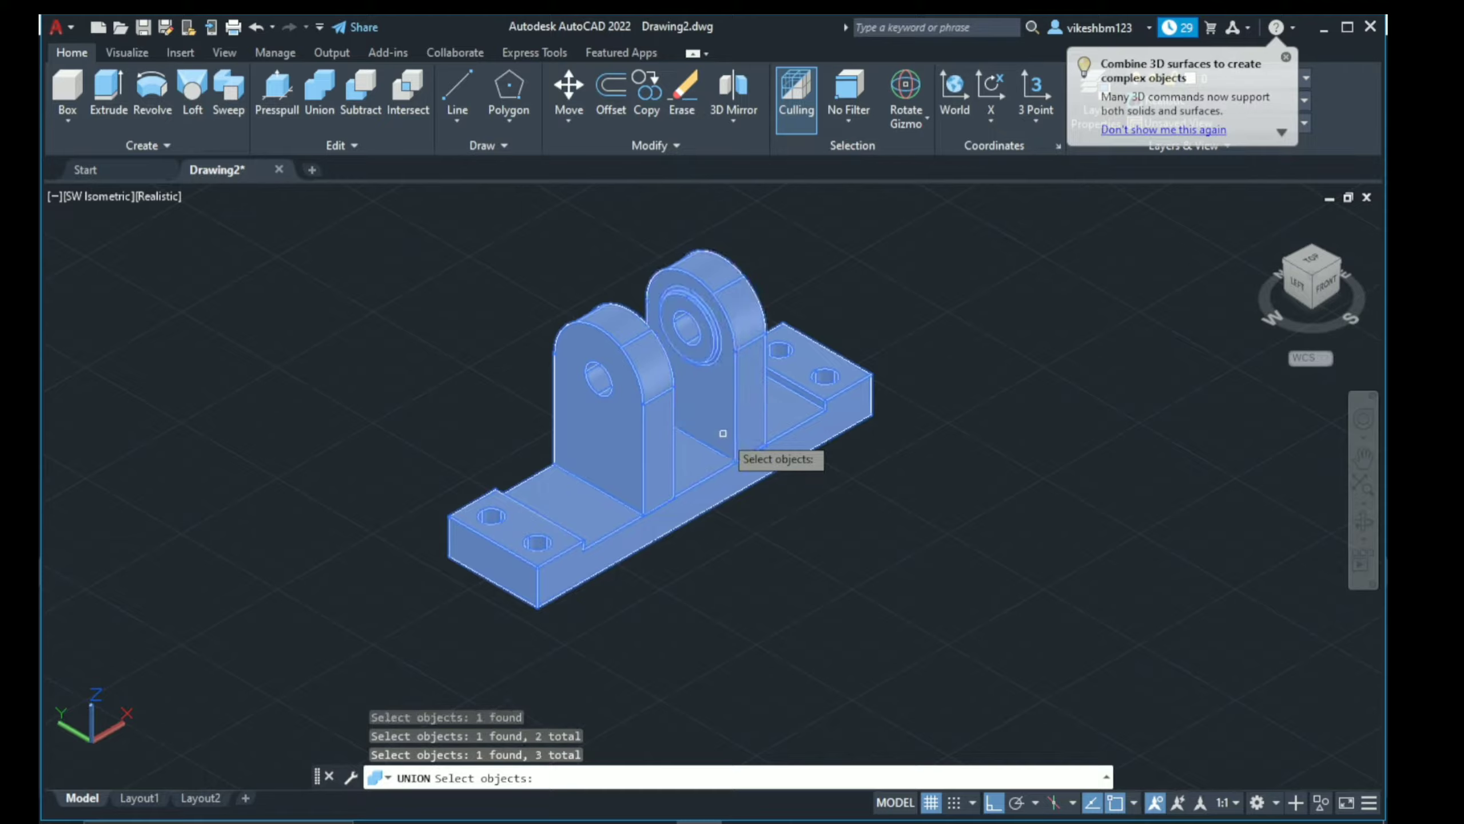
key("Return")
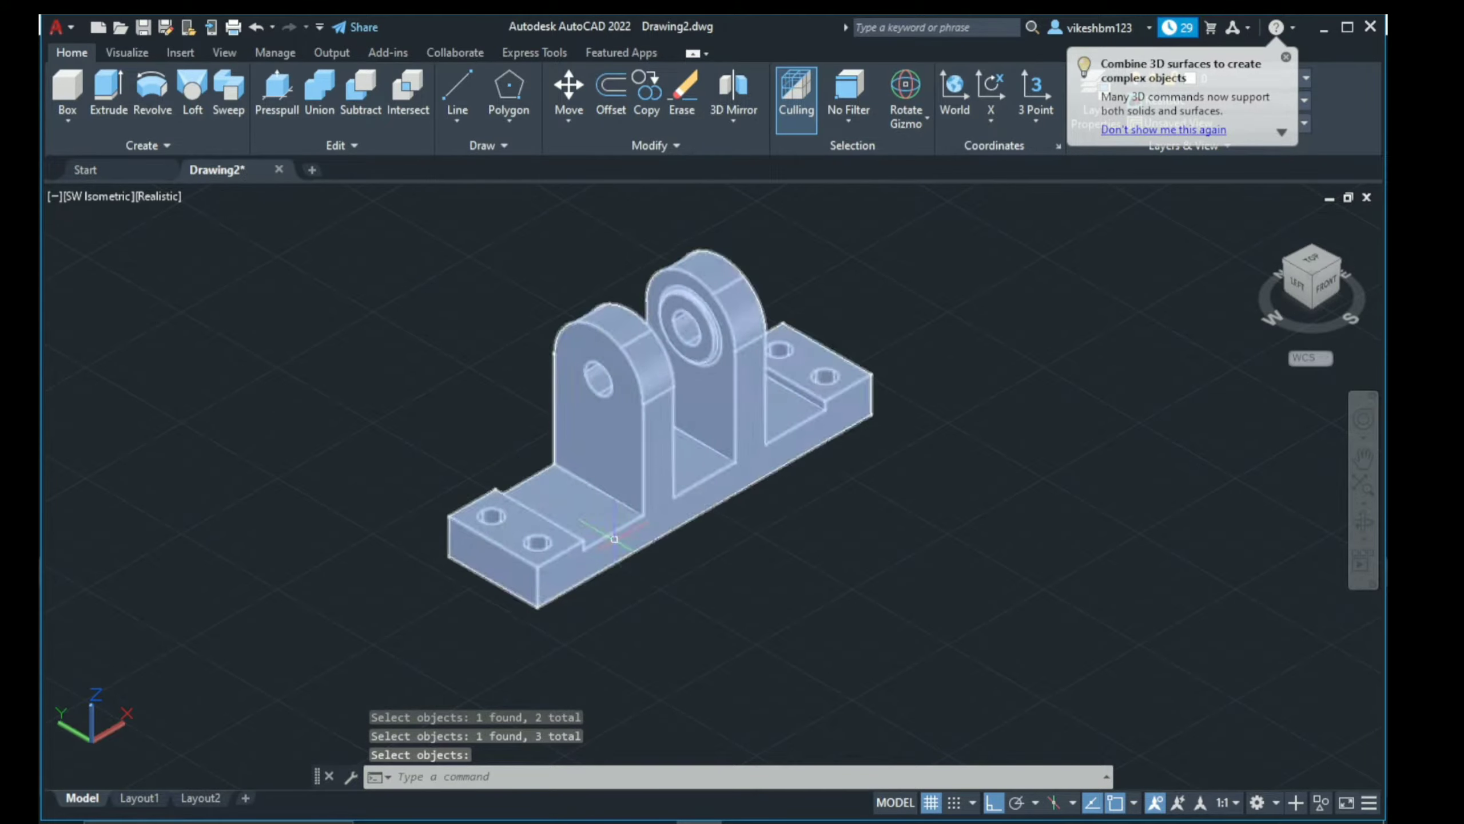
scroll(617, 548, "up", 3)
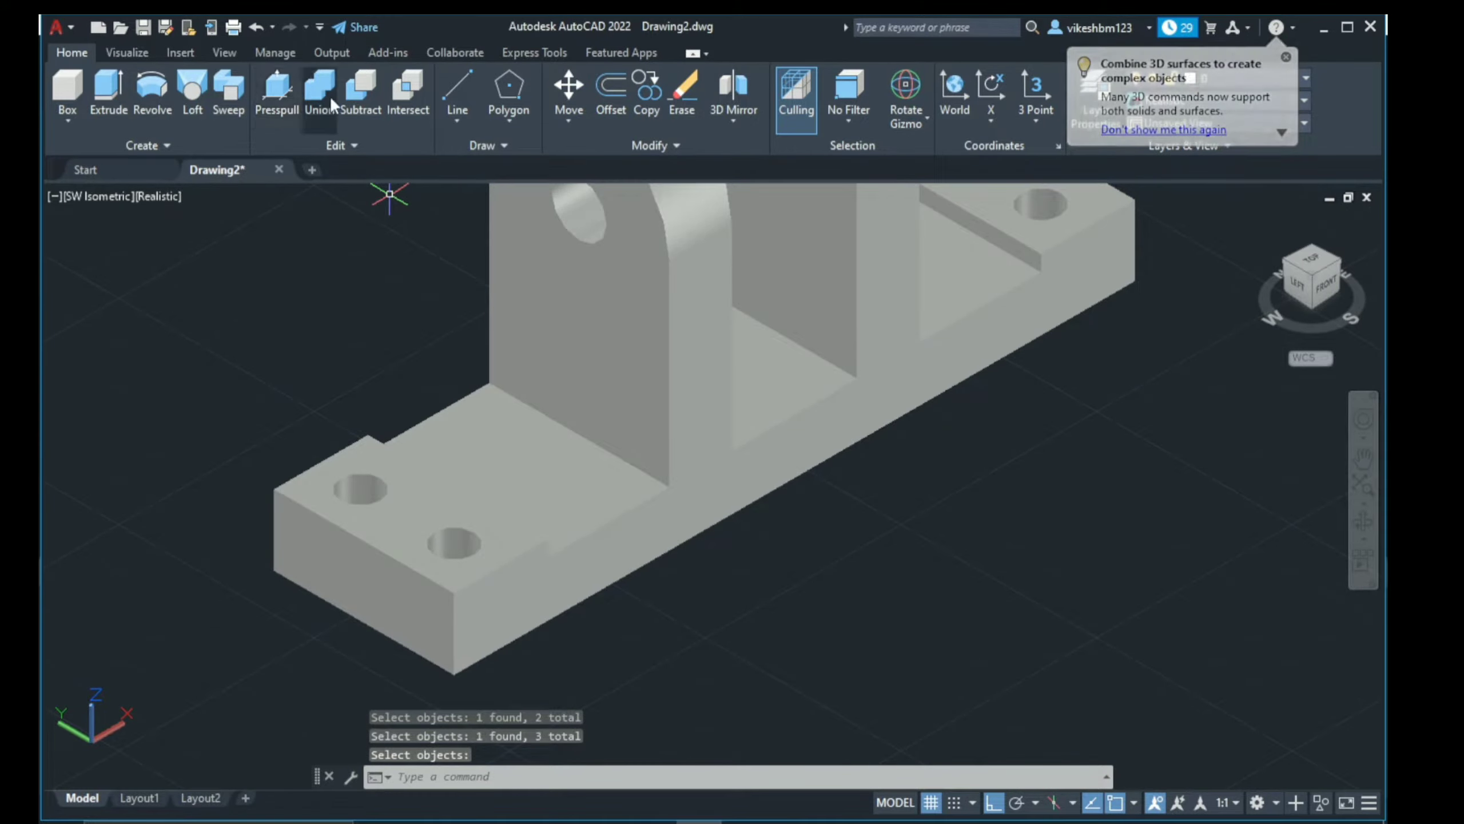
Step: Start Fillet Edge and pick the first upright-to-base joint edge
left_click(342, 145)
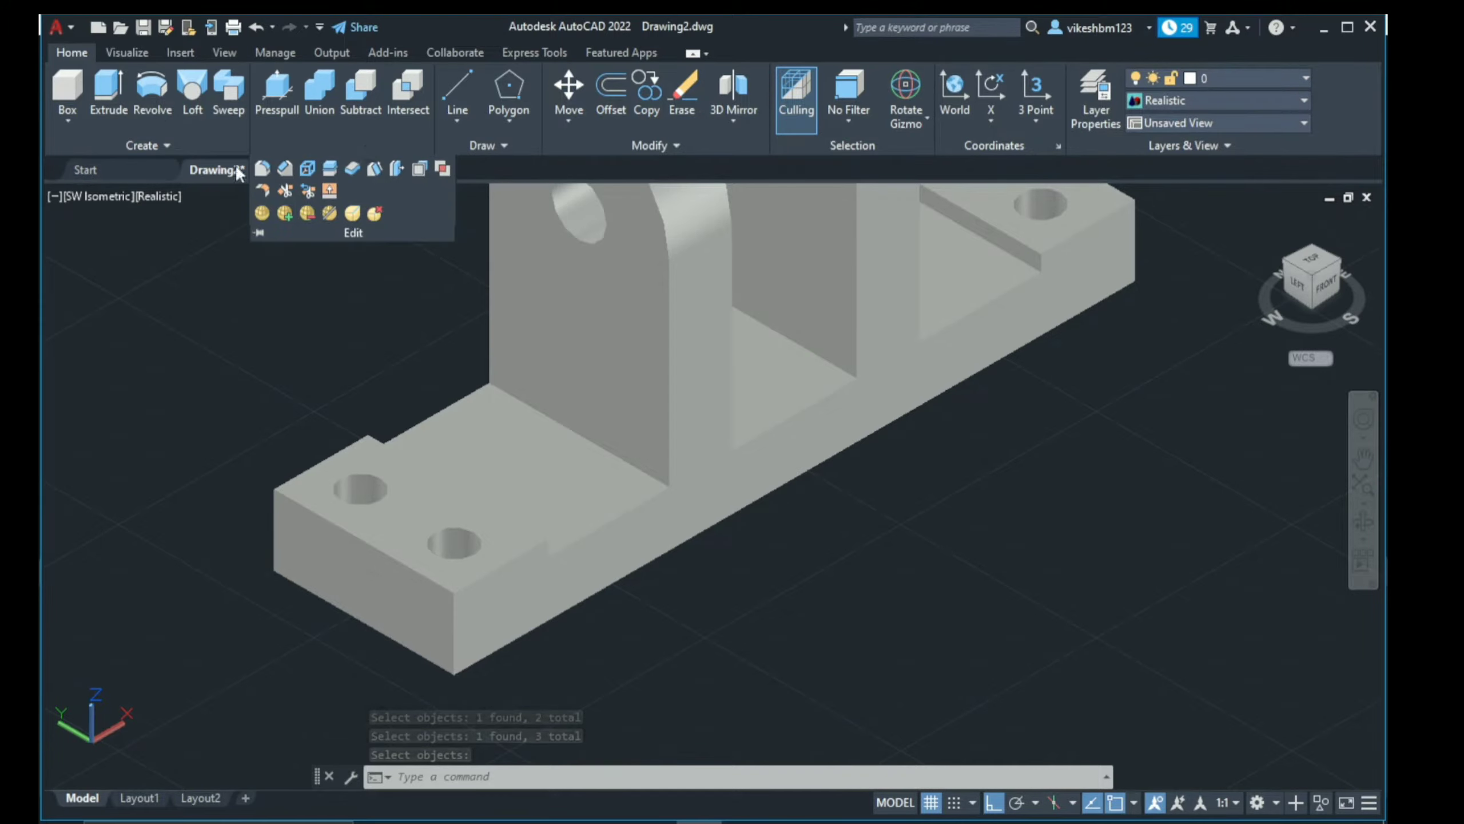
left_click(259, 170)
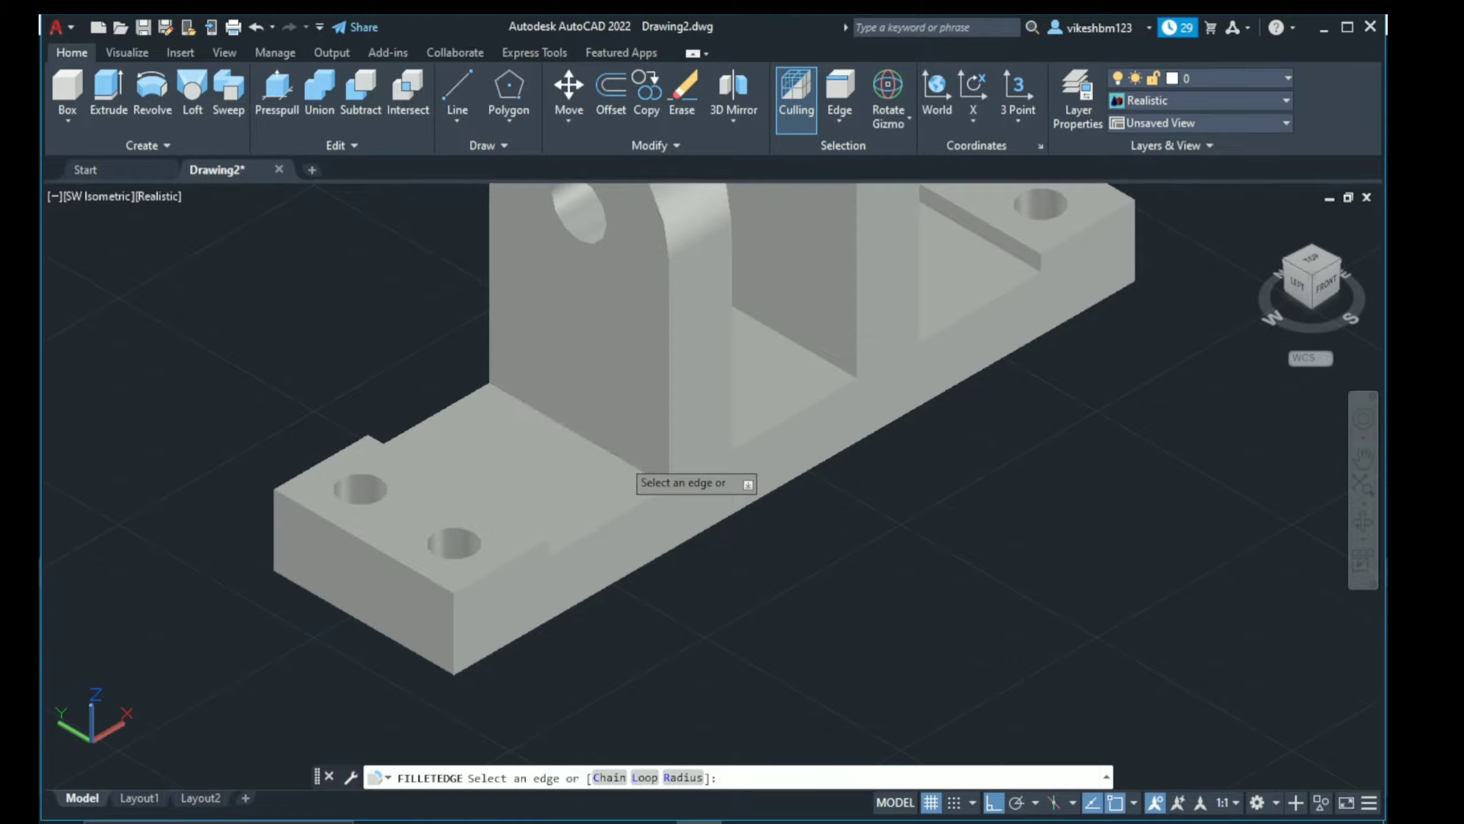
left_click(623, 463)
mouse_move(752, 615)
middle_mouse_down("ctrl+shift")
mouse_move(471, 581)
mouse_move(811, 573)
mouse_move(464, 572)
middle_mouse_up("ctrl+shift")
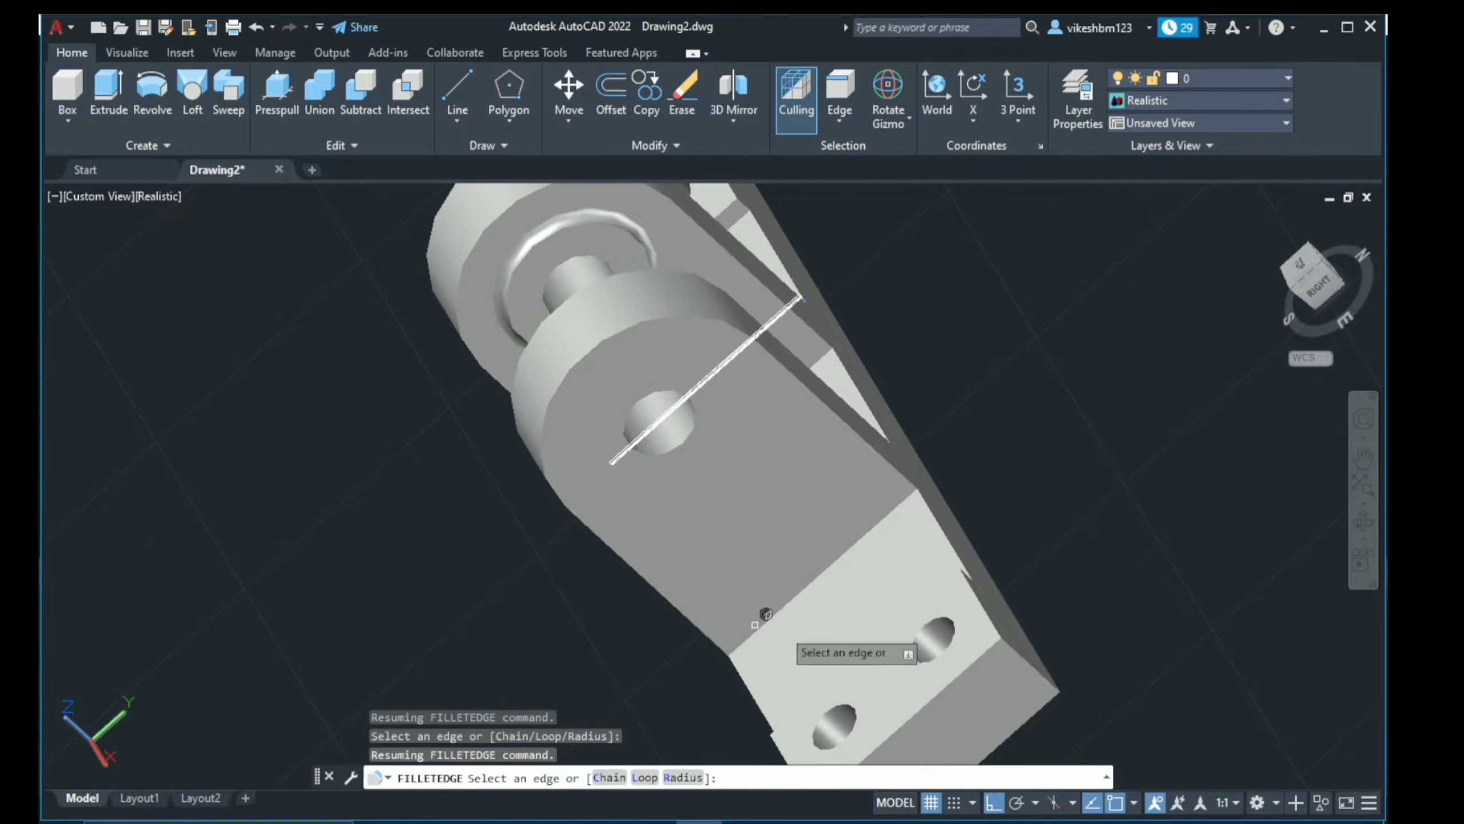
scroll(863, 606, "up", 3)
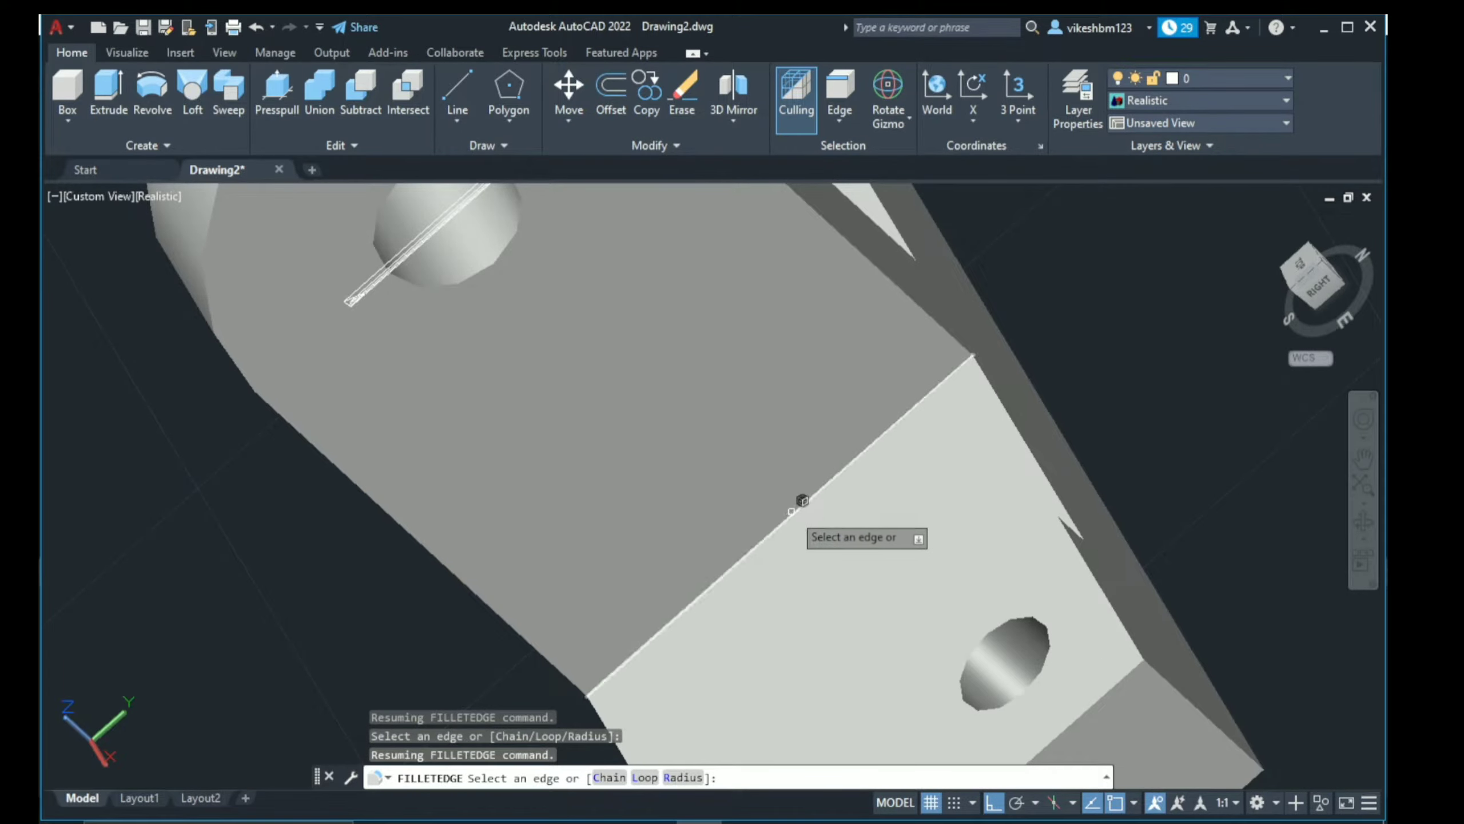
Step: Add a second joint edge, fillet both at radius 4, then view SW Isometric
left_click(791, 510)
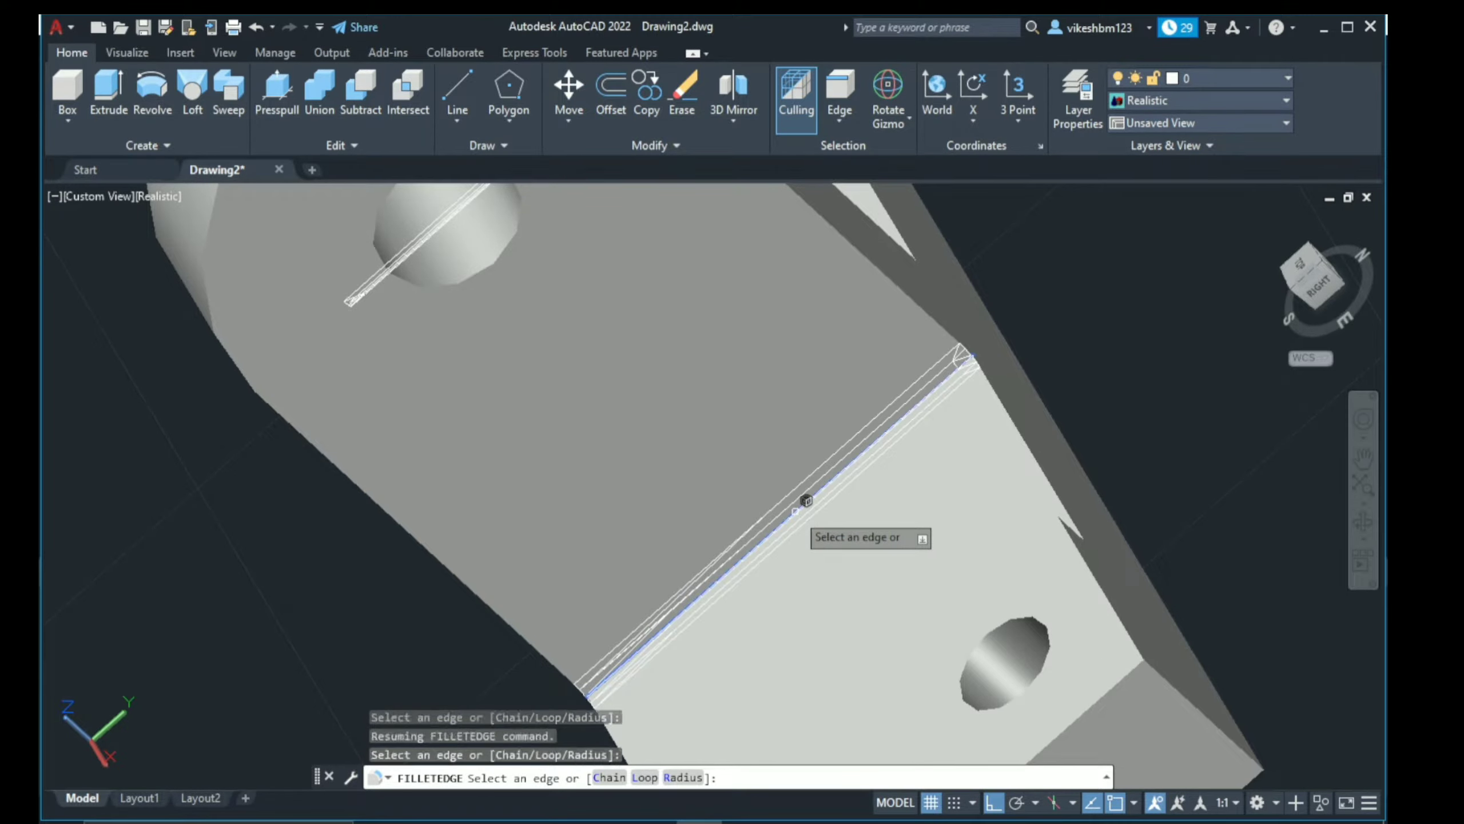
type("r")
key("Return")
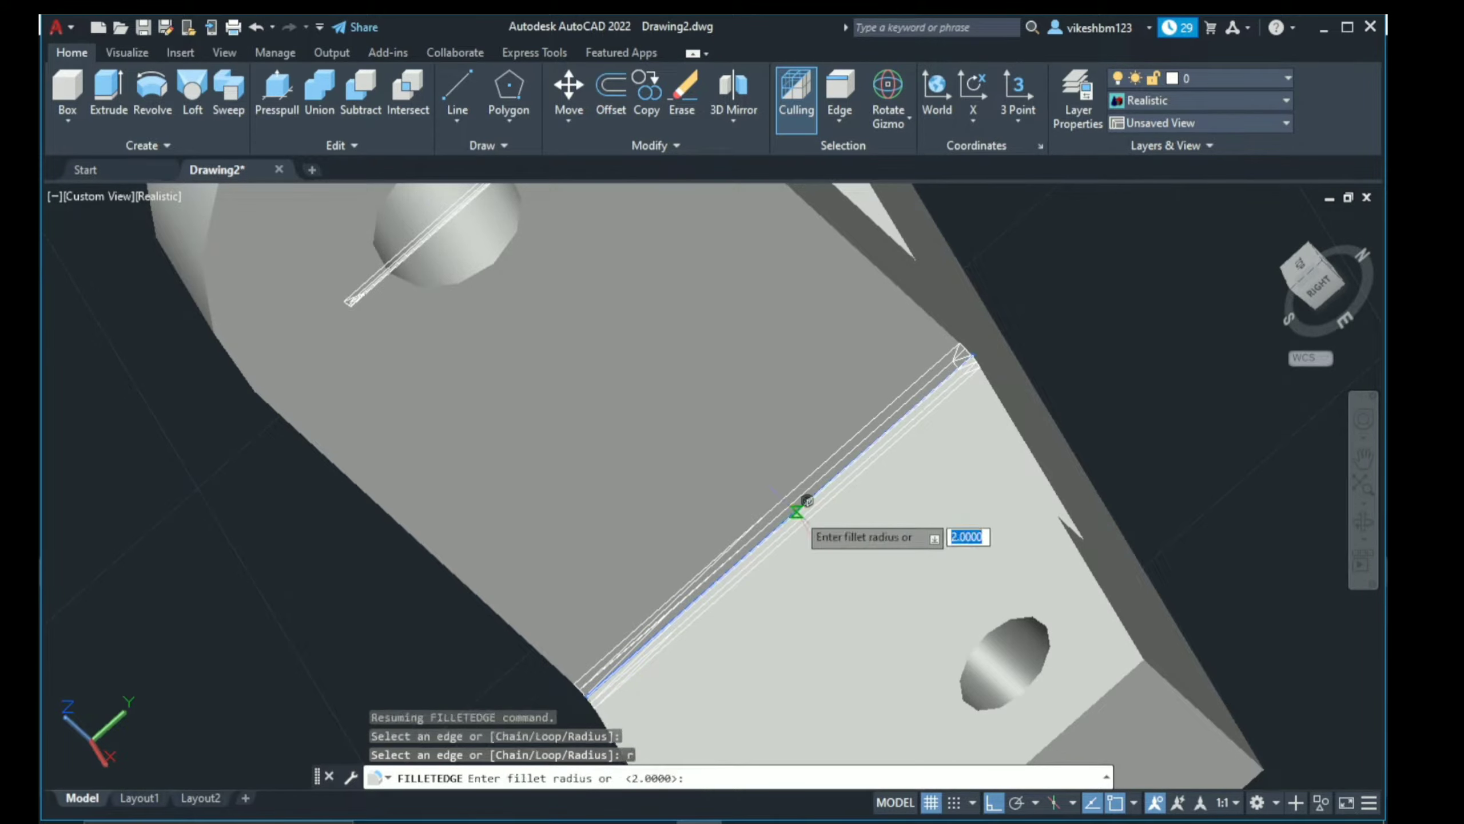
type("4")
key("Return")
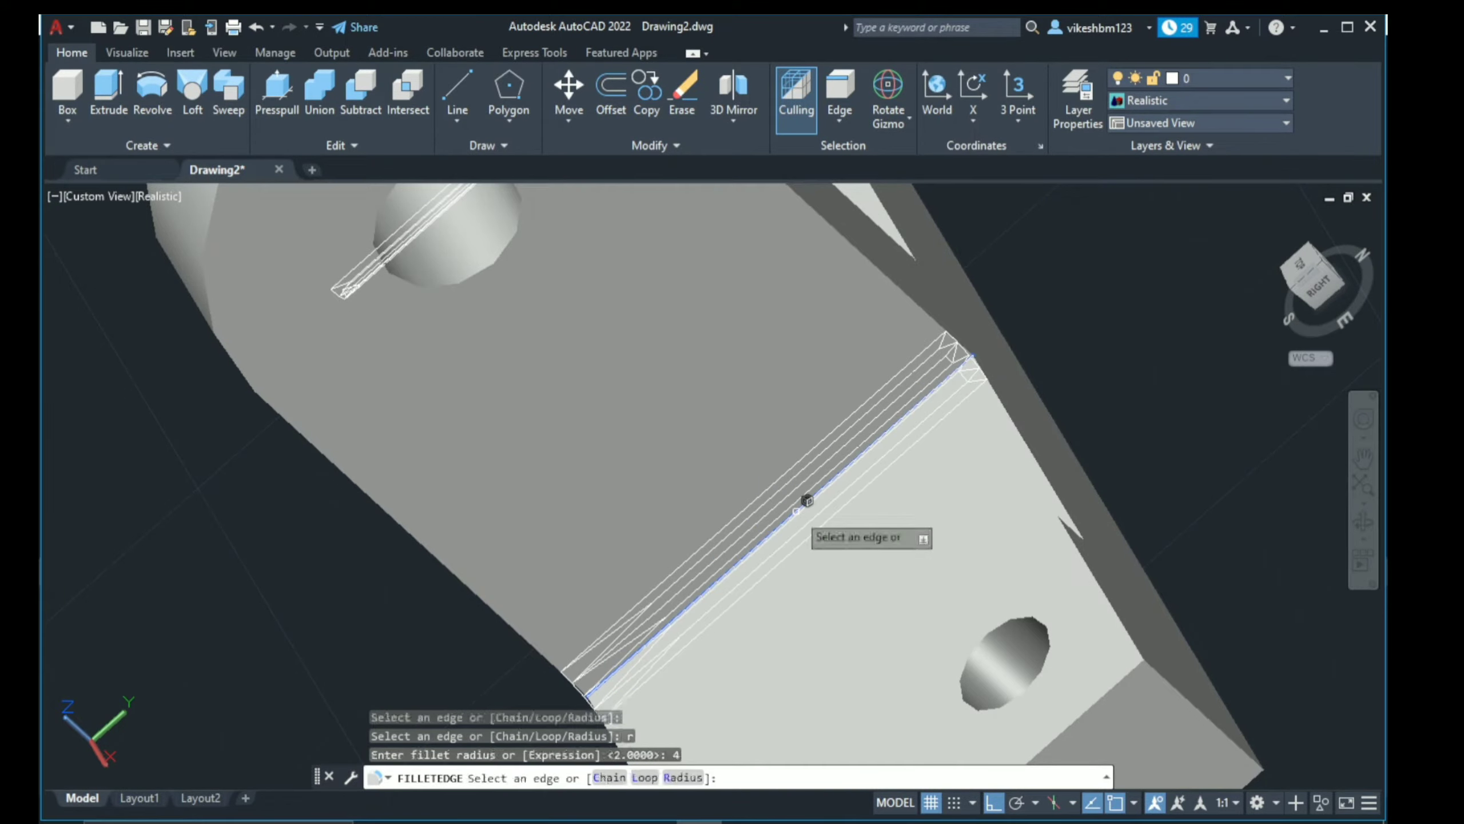
key("Return")
key("Return")
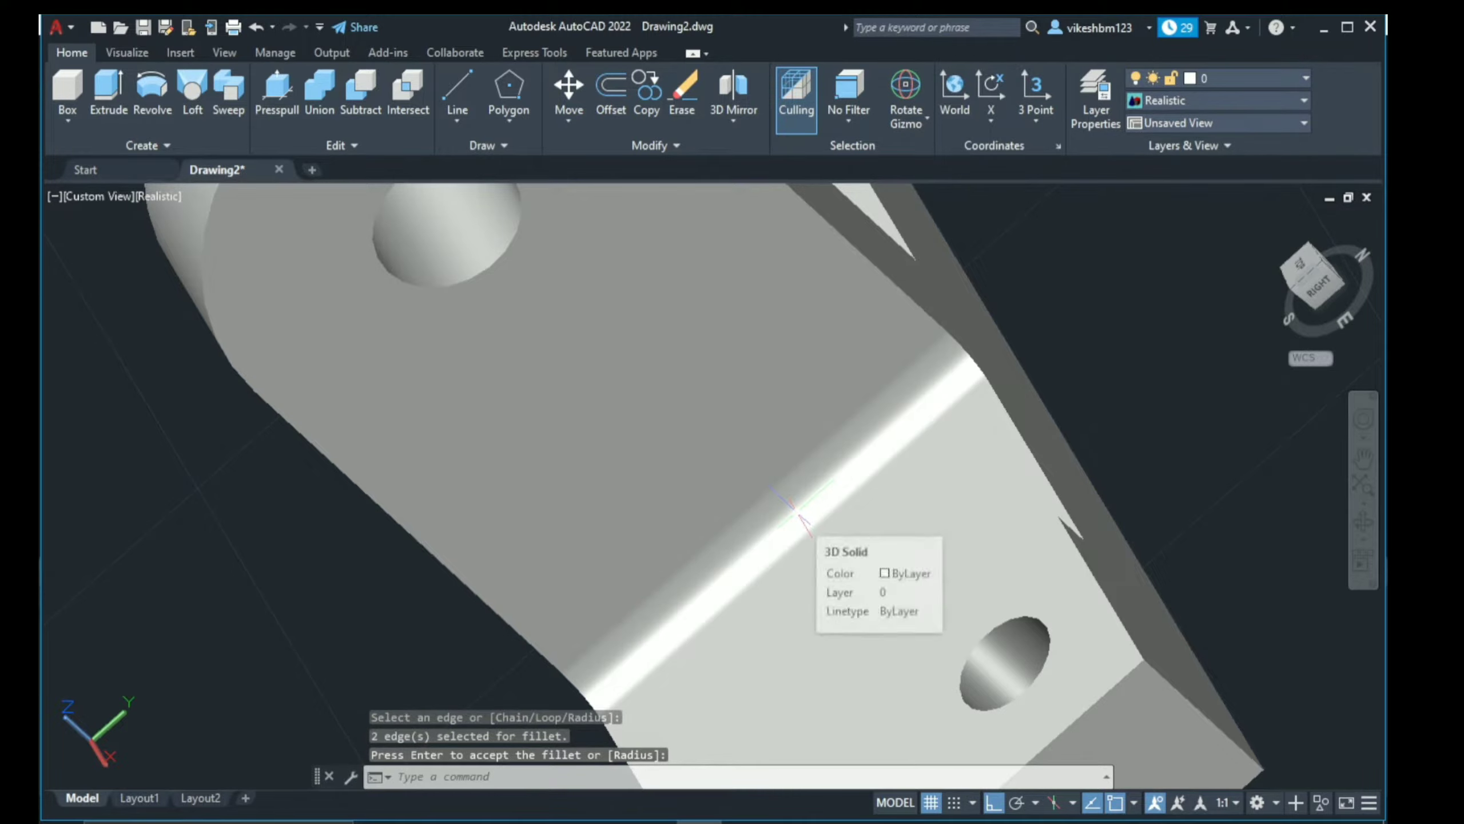
left_click(92, 196)
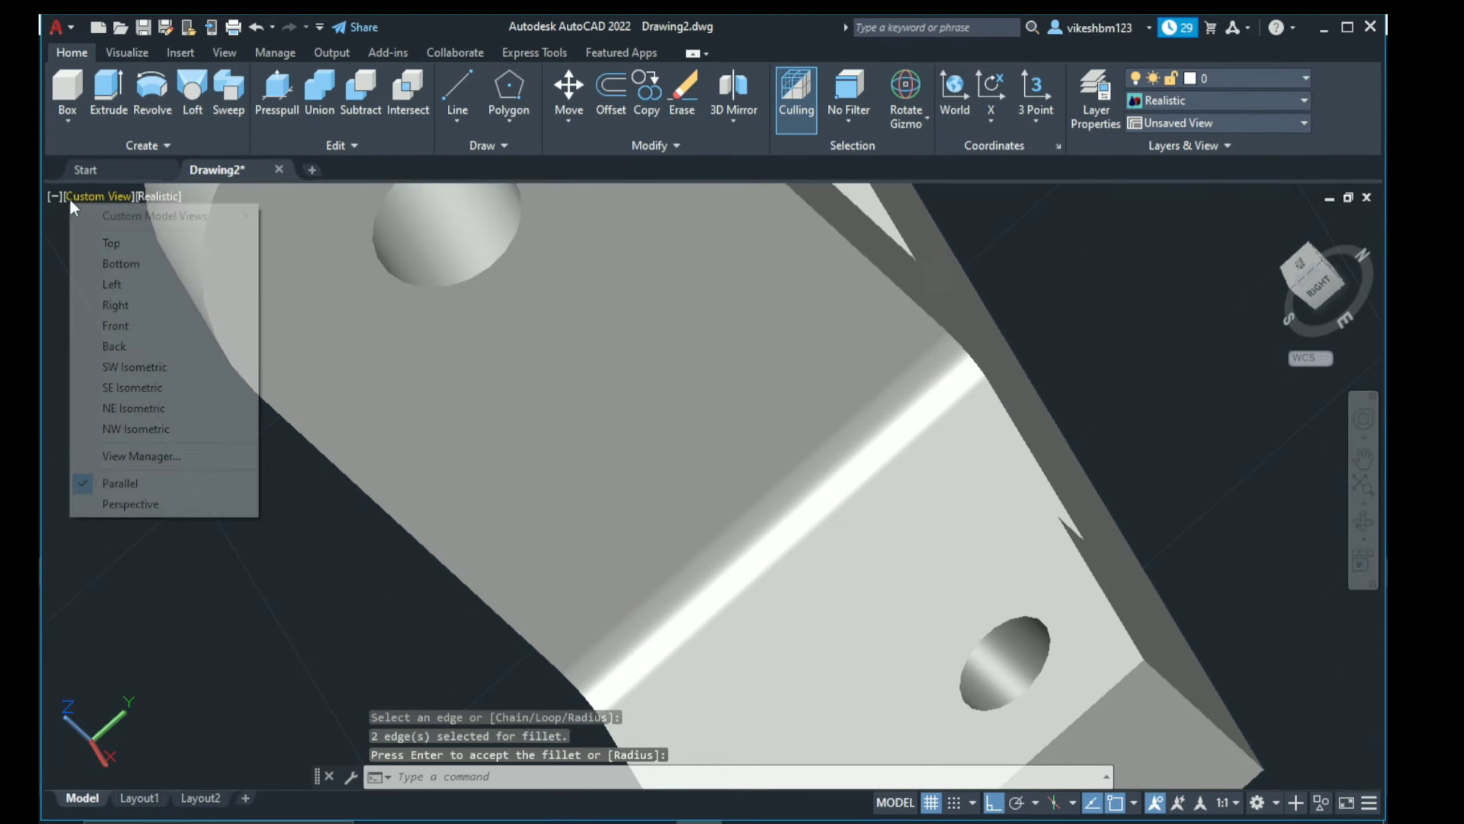
left_click(194, 372)
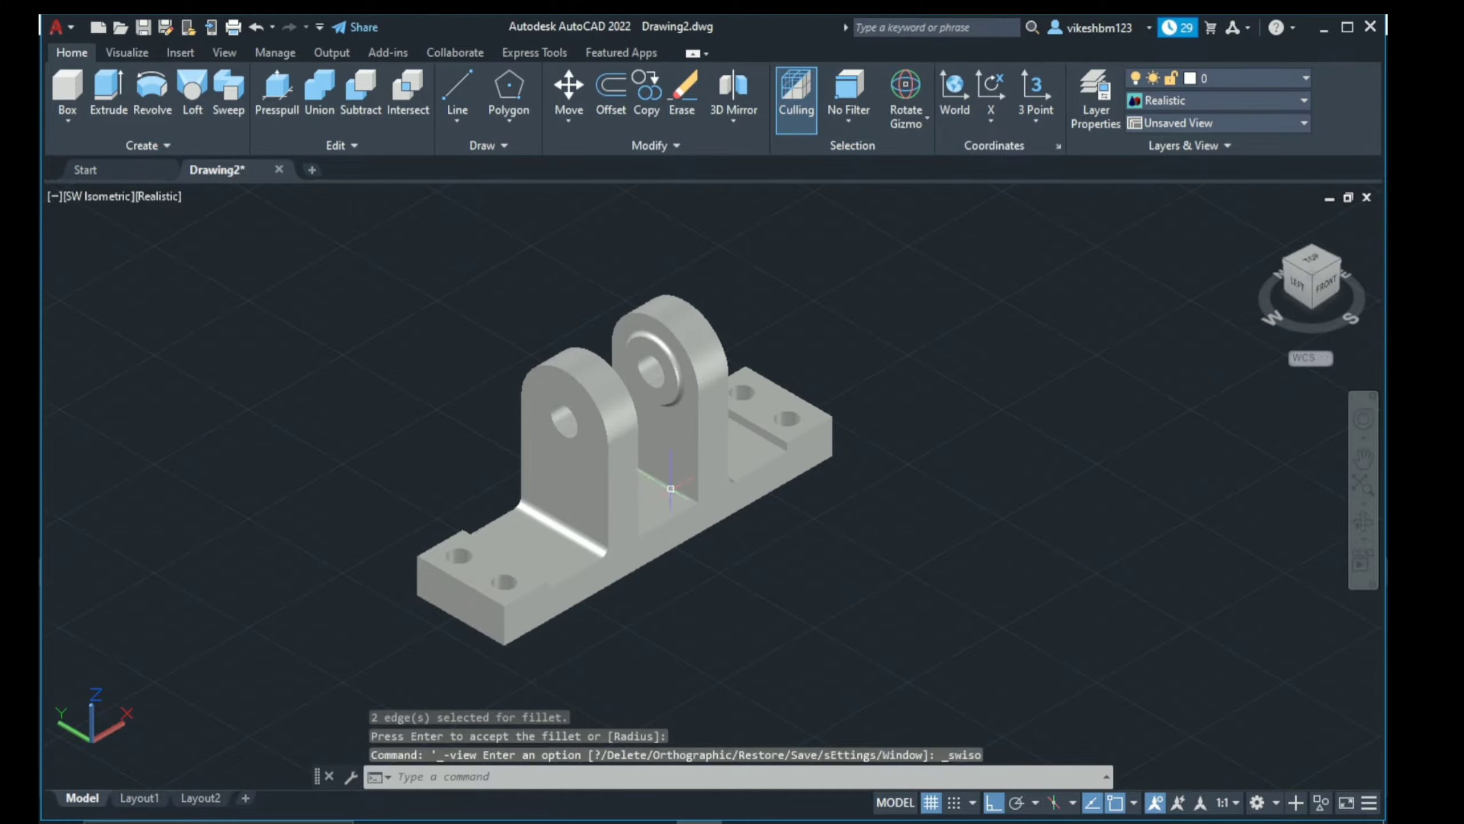
Step: Fillet the underside edge where the upright meets the base with radius 4 using Fillet Edge
scroll(721, 464, "up", 3)
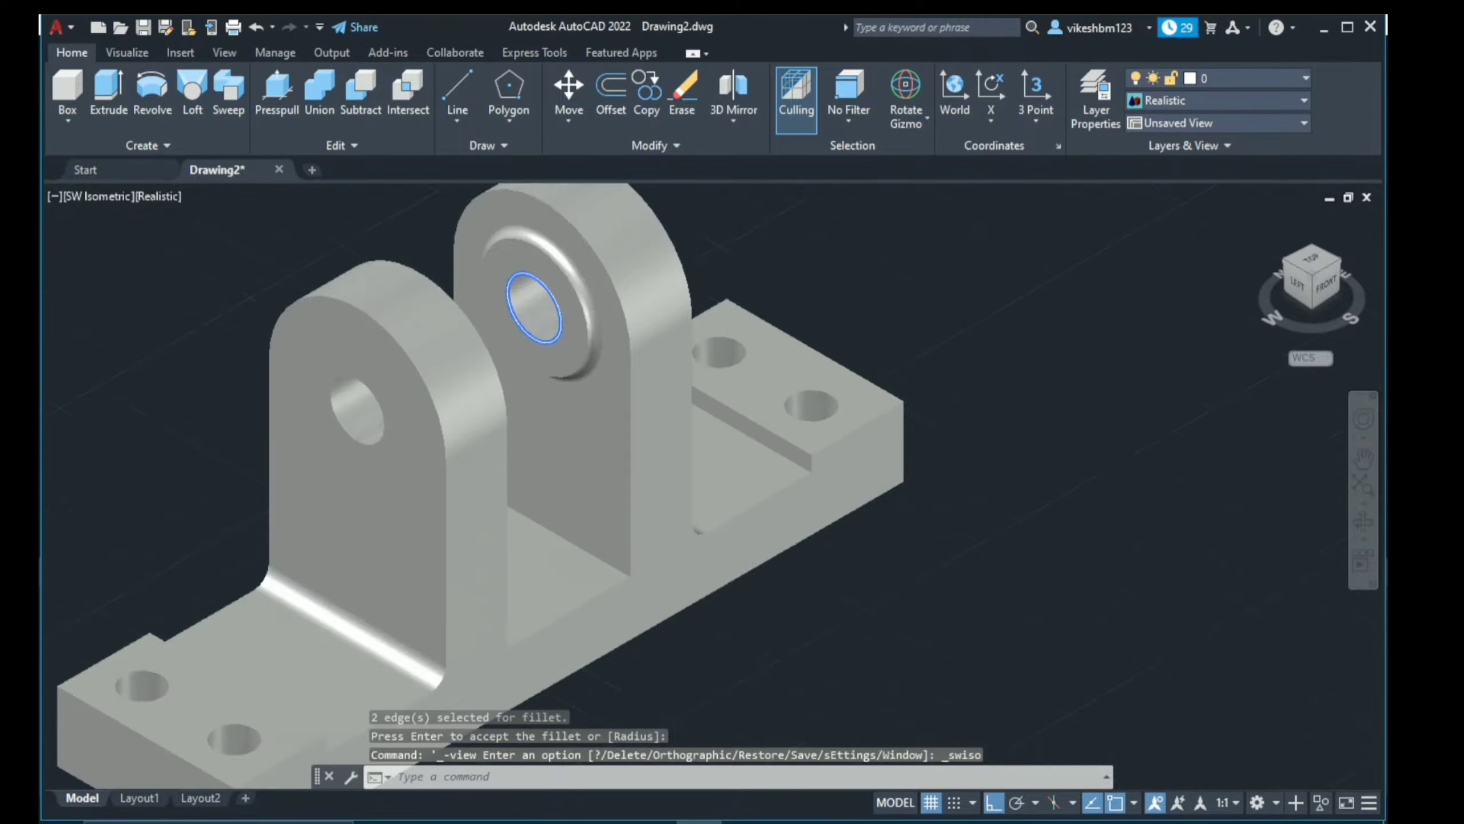
scroll(764, 444, "up", 2)
middle_click_drag(764, 444, 677, 484)
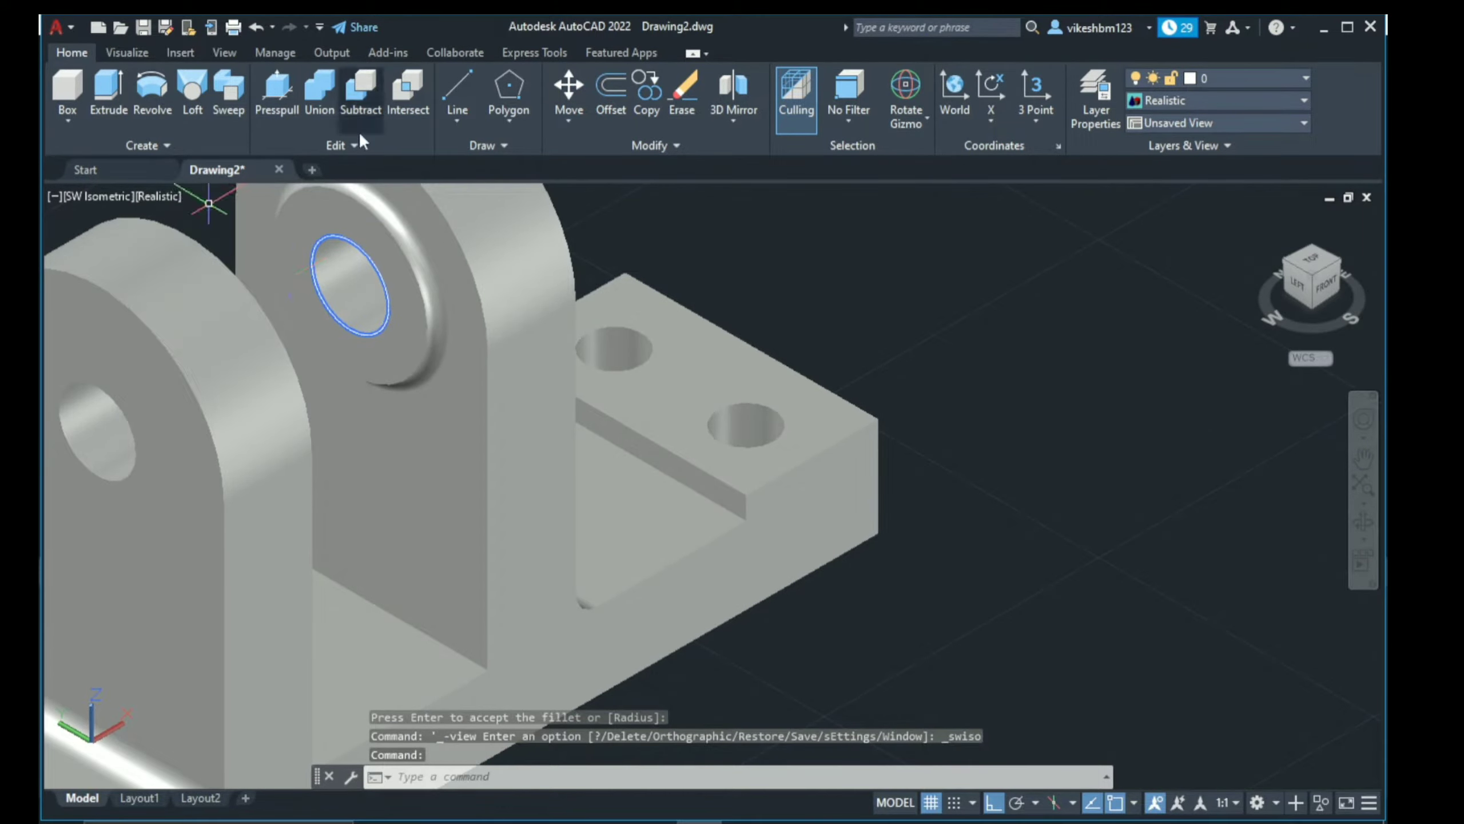
left_click(352, 151)
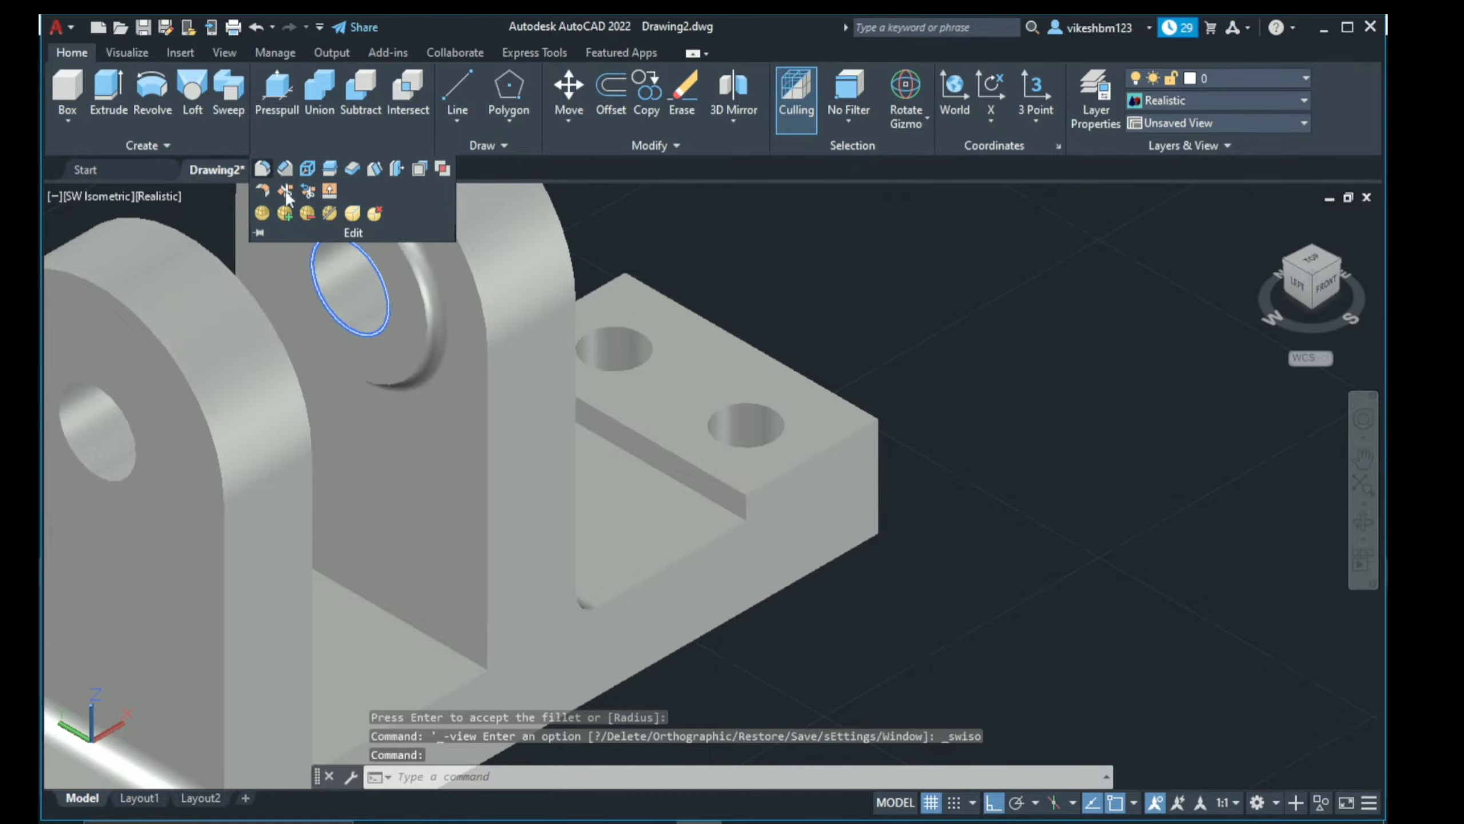
left_click(262, 168)
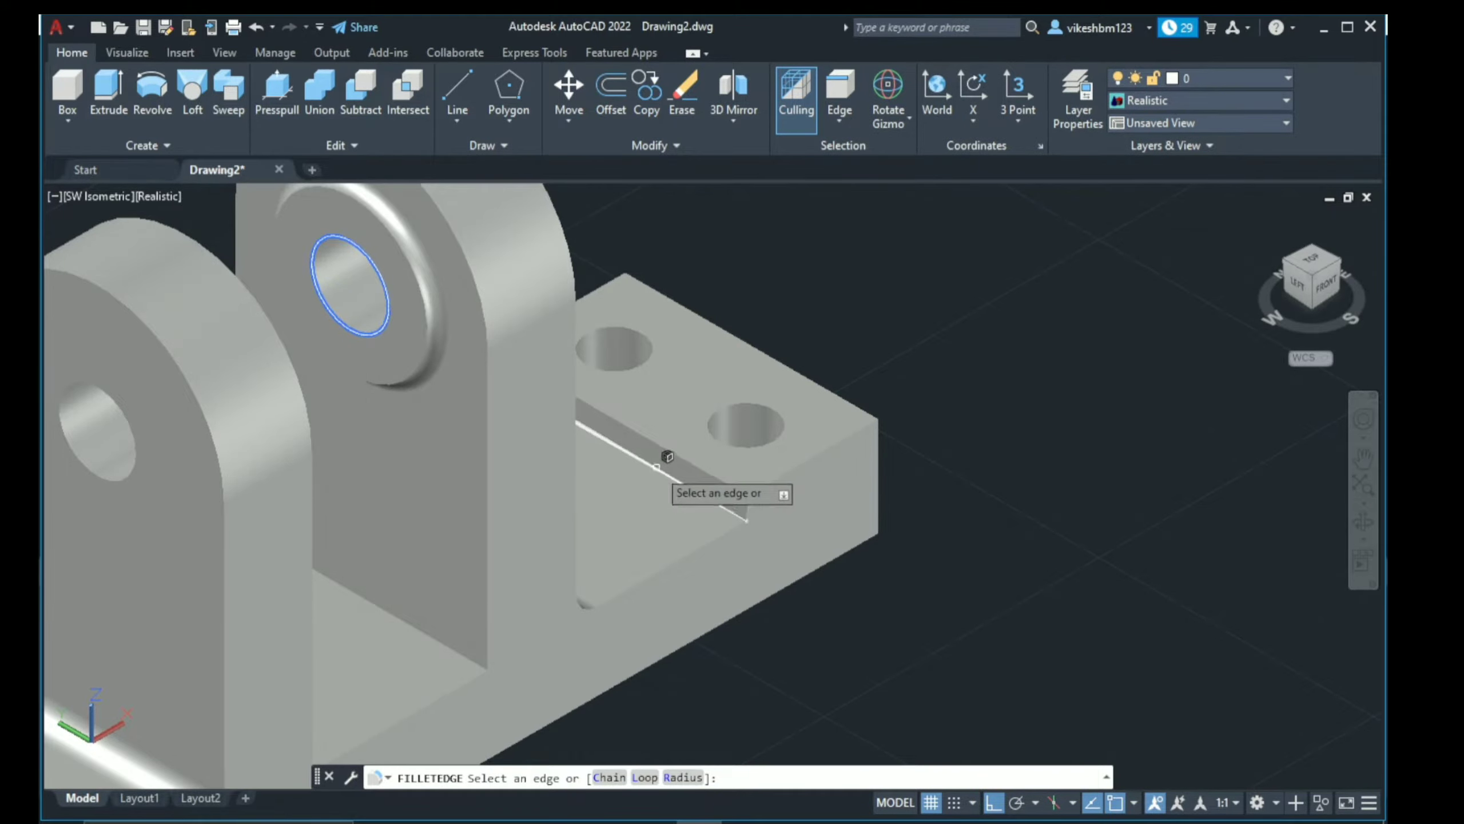
scroll(655, 534, "down", 4)
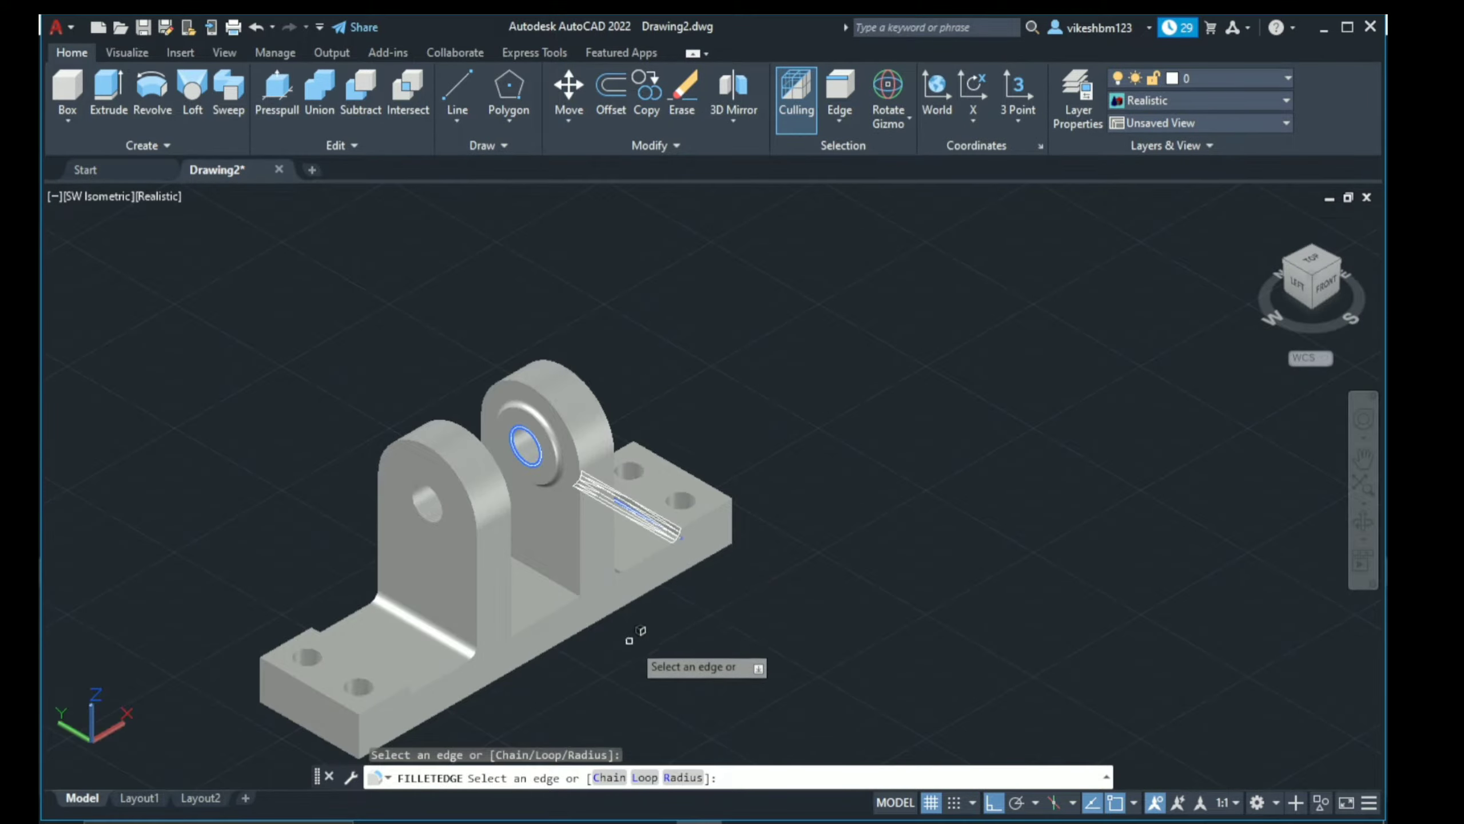
mouse_move(641, 629)
middle_mouse_down()
mouse_move(683, 571)
mouse_move(485, 567)
middle_mouse_up()
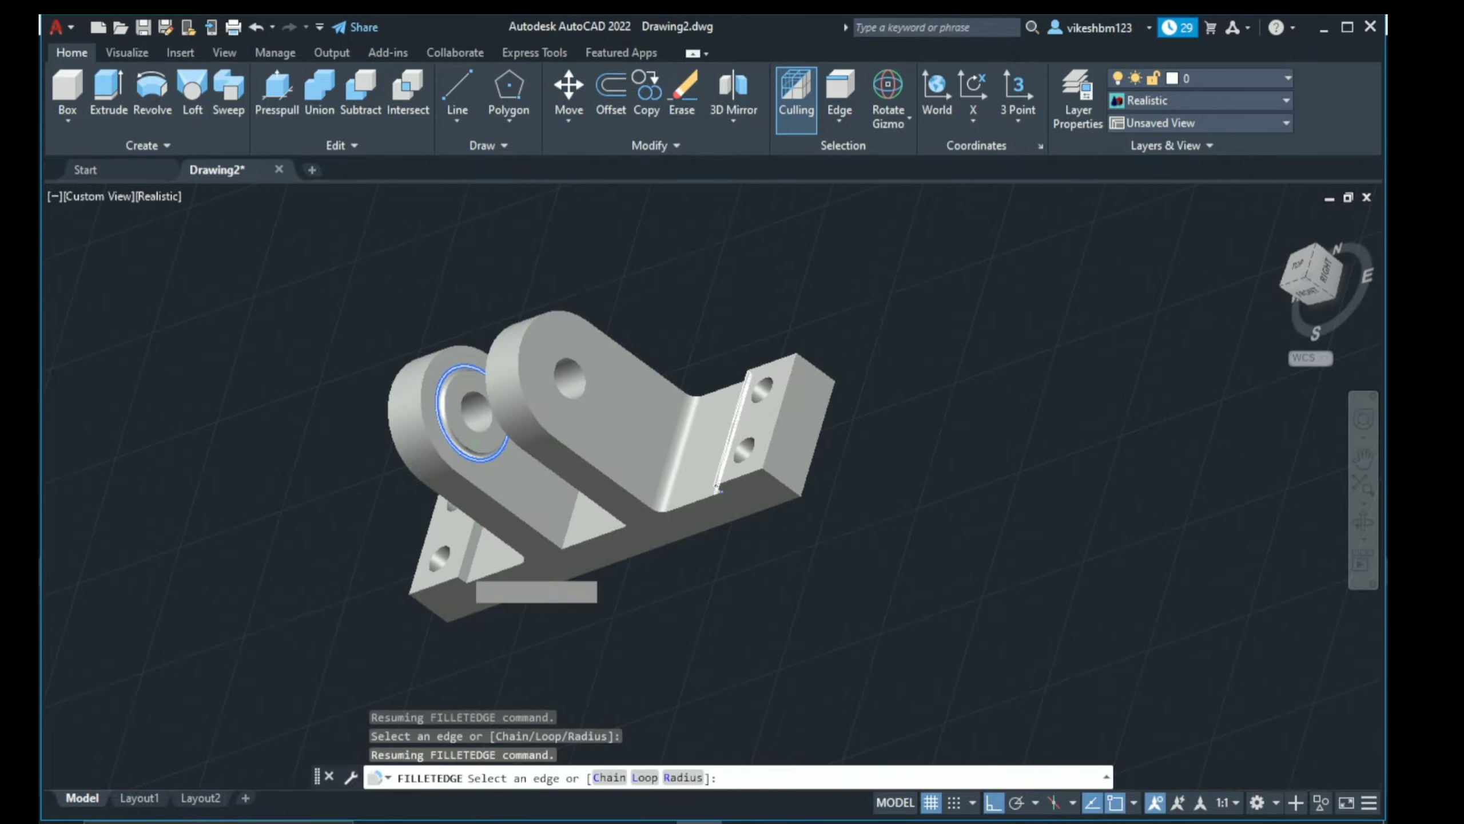
scroll(474, 566, "up", 5)
scroll(475, 565, "up", 3)
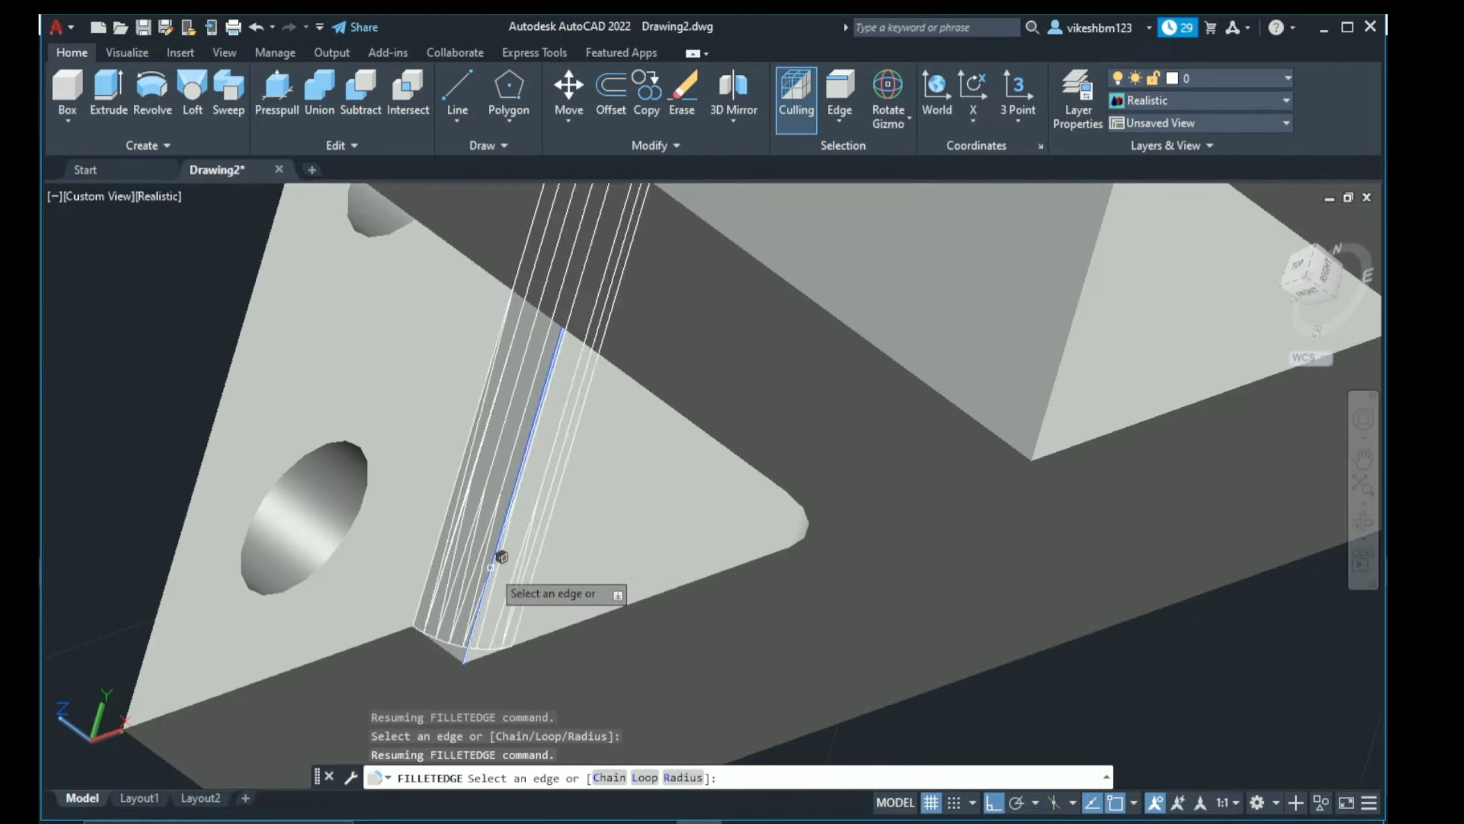
type("r")
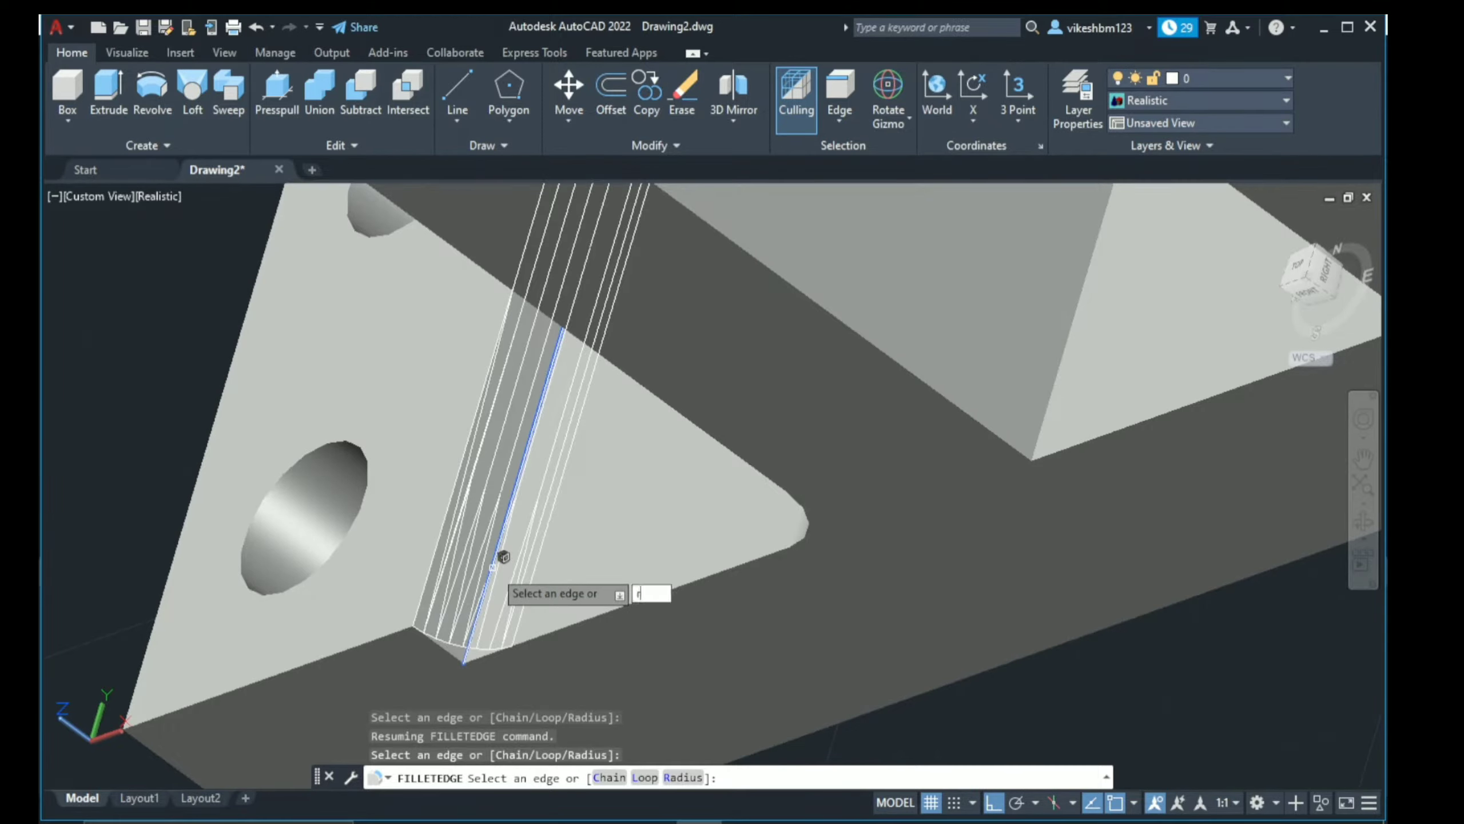
key("Return")
type("4")
key("Return")
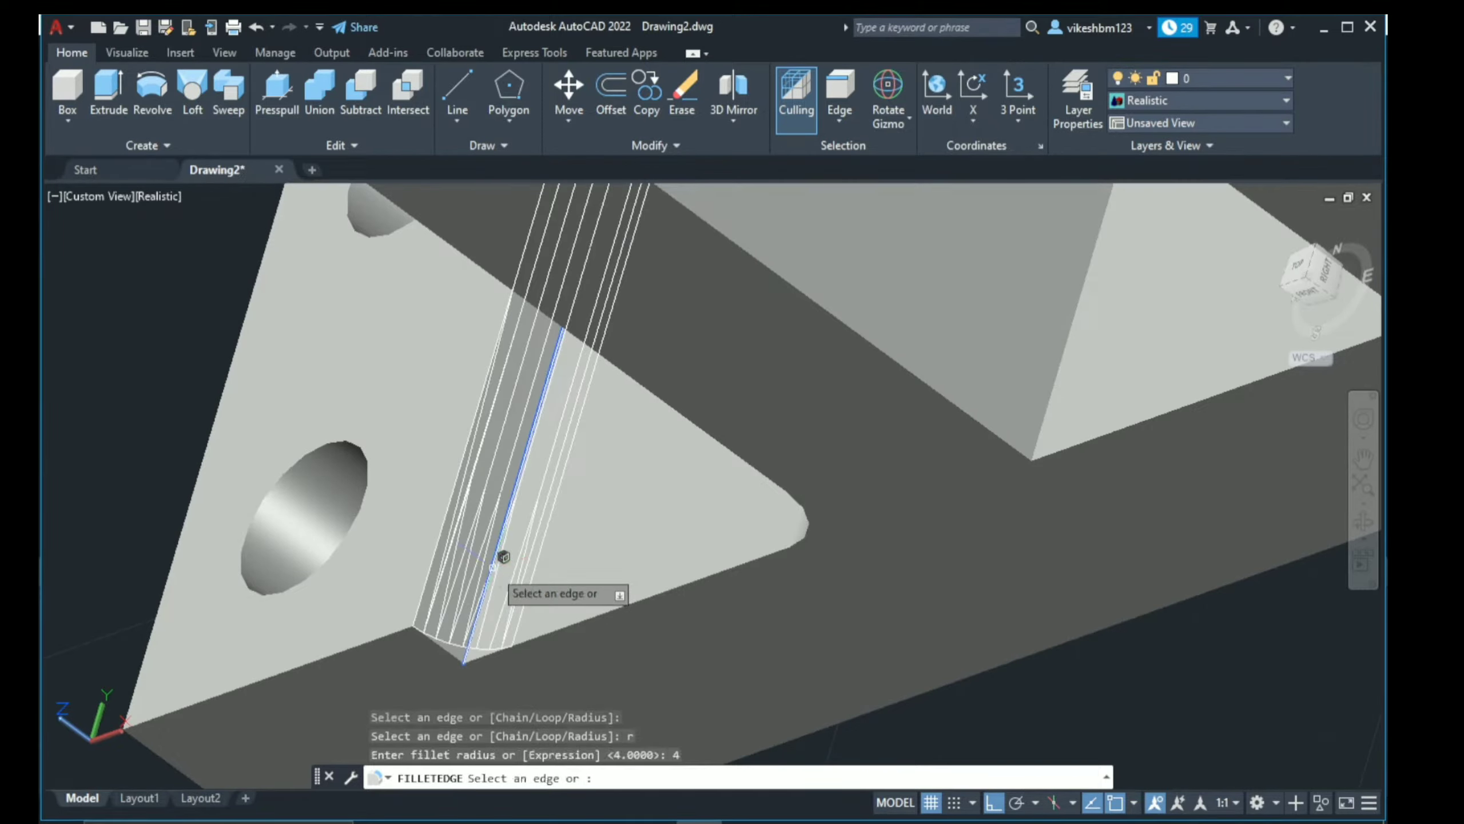
key("Return")
key("Return")
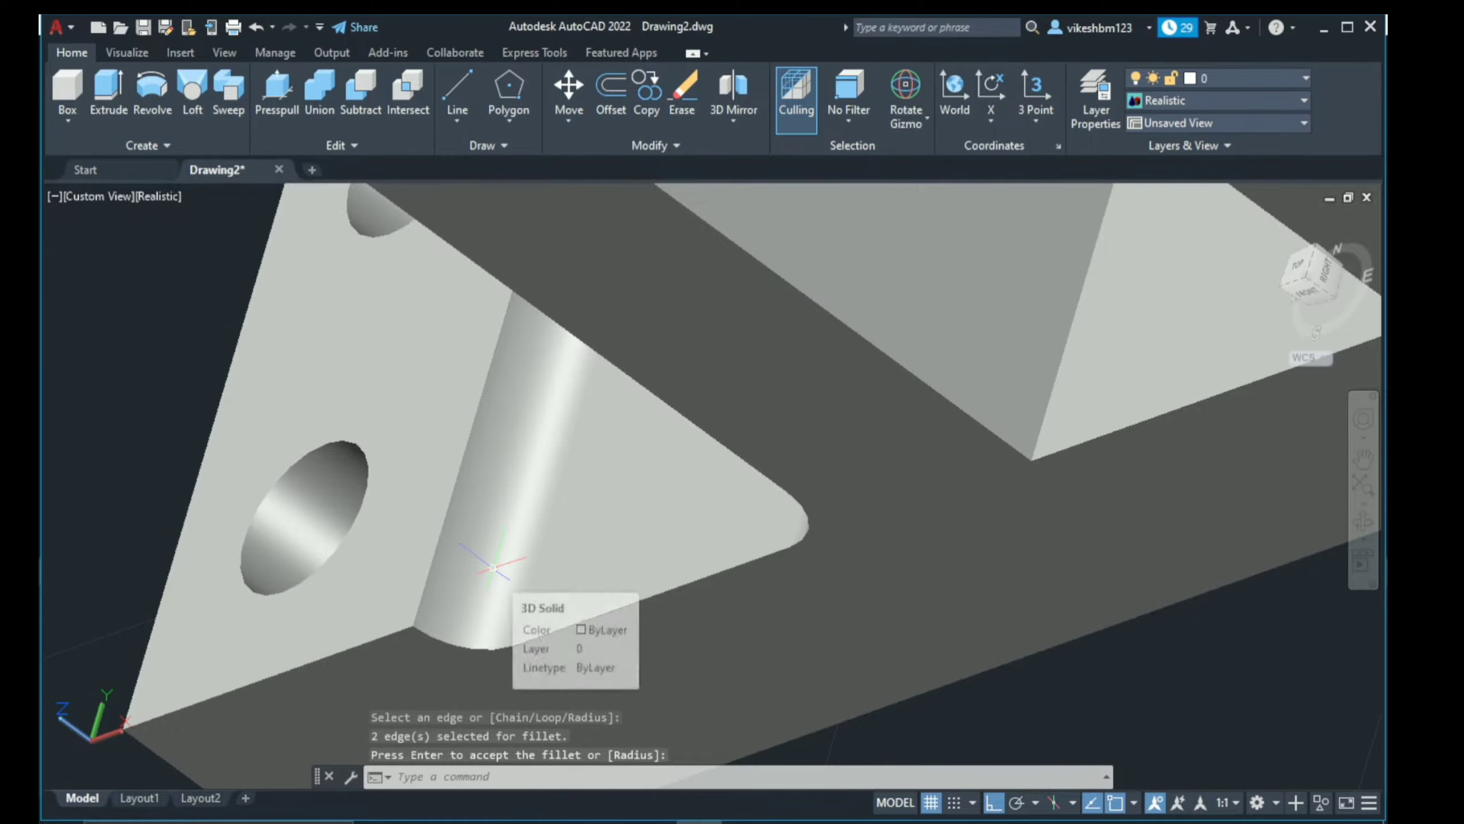
Step: Return to SW Isometric view and check the filleted bracket solid by selecting it
scroll(496, 563, "down", 2)
scroll(519, 525, "down", 2)
scroll(543, 485, "down", 2)
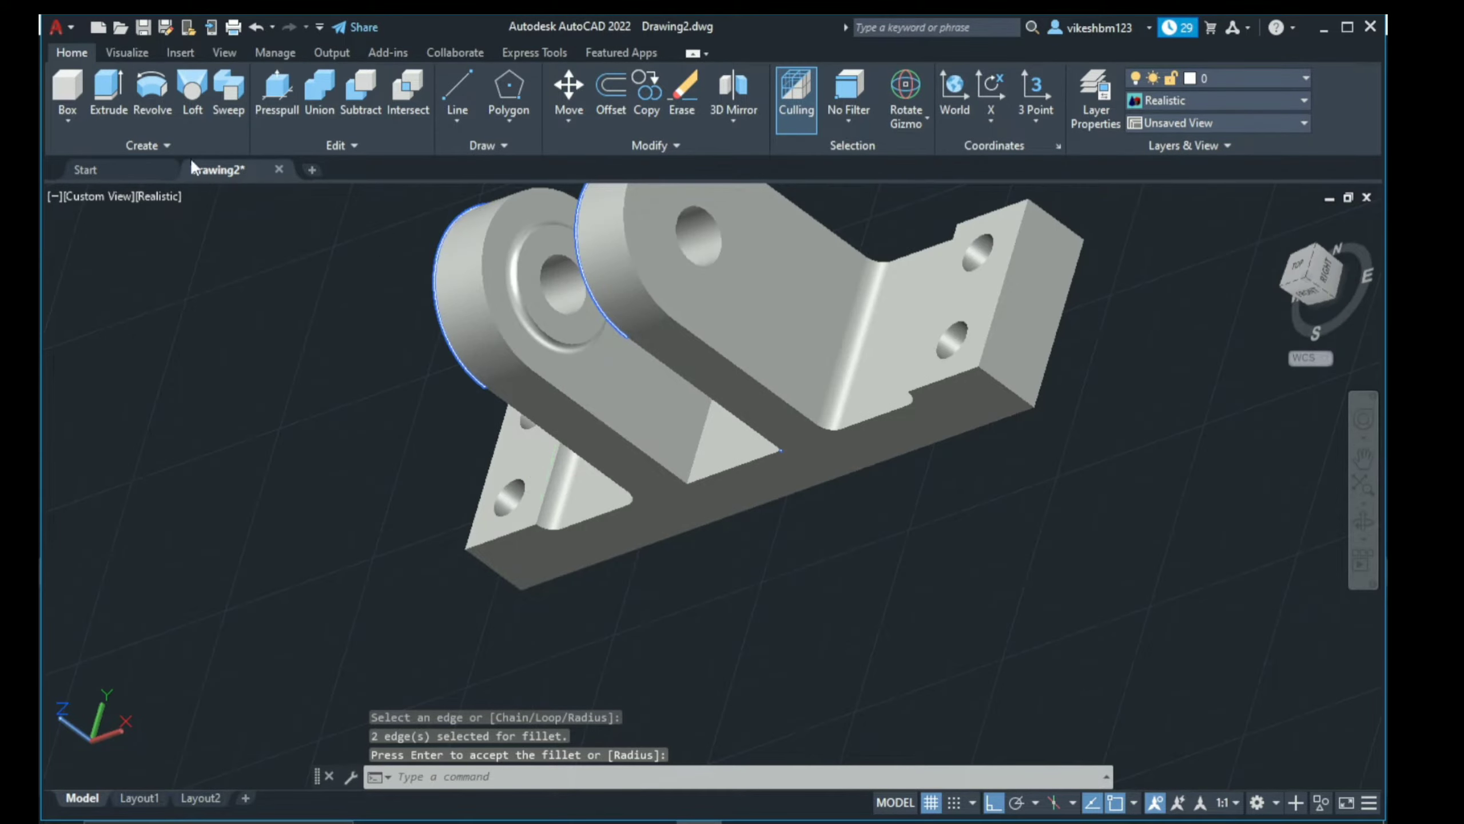
left_click(98, 196)
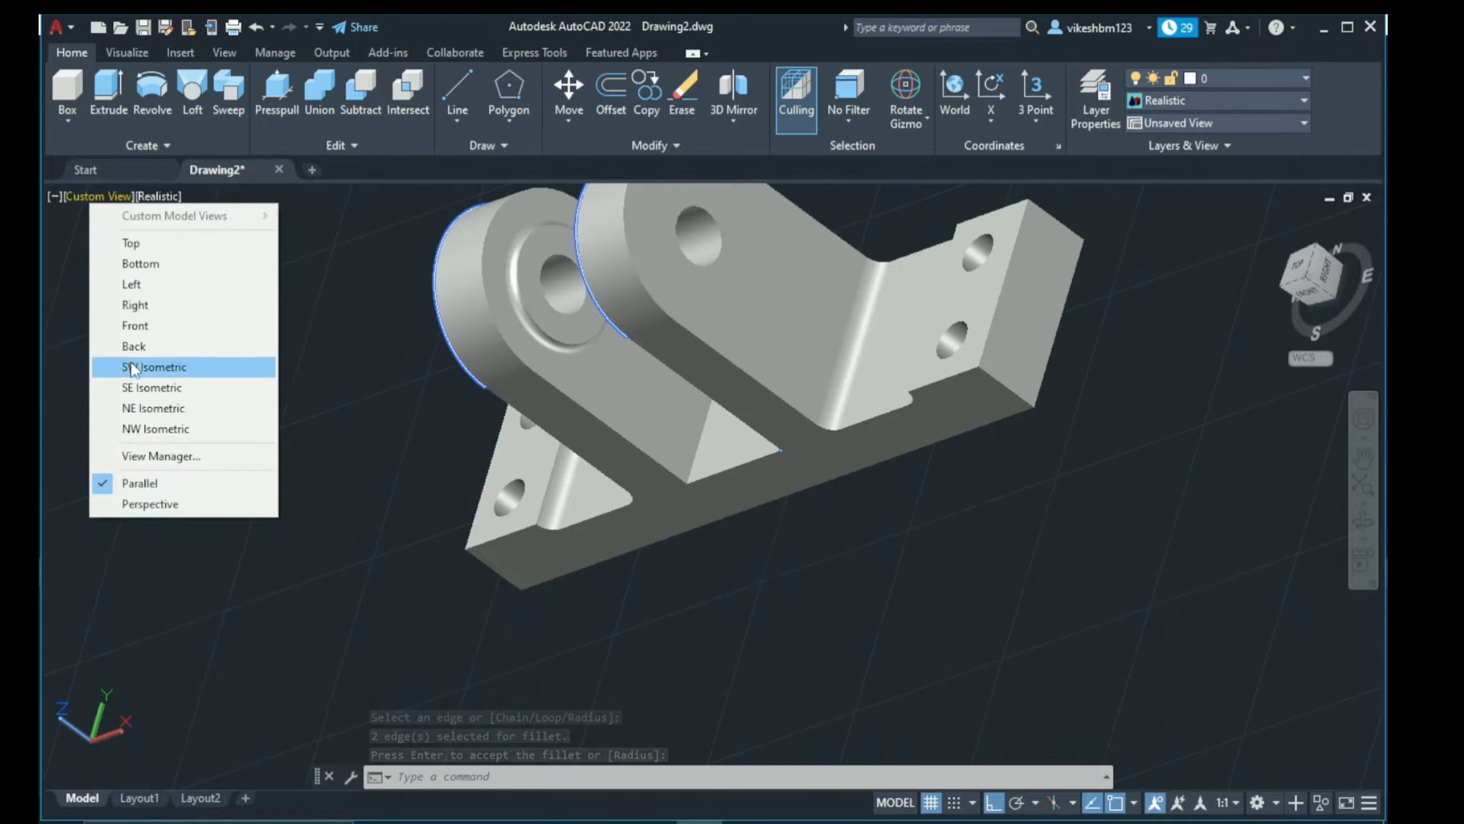
left_click(151, 367)
scroll(625, 385, "up", 3)
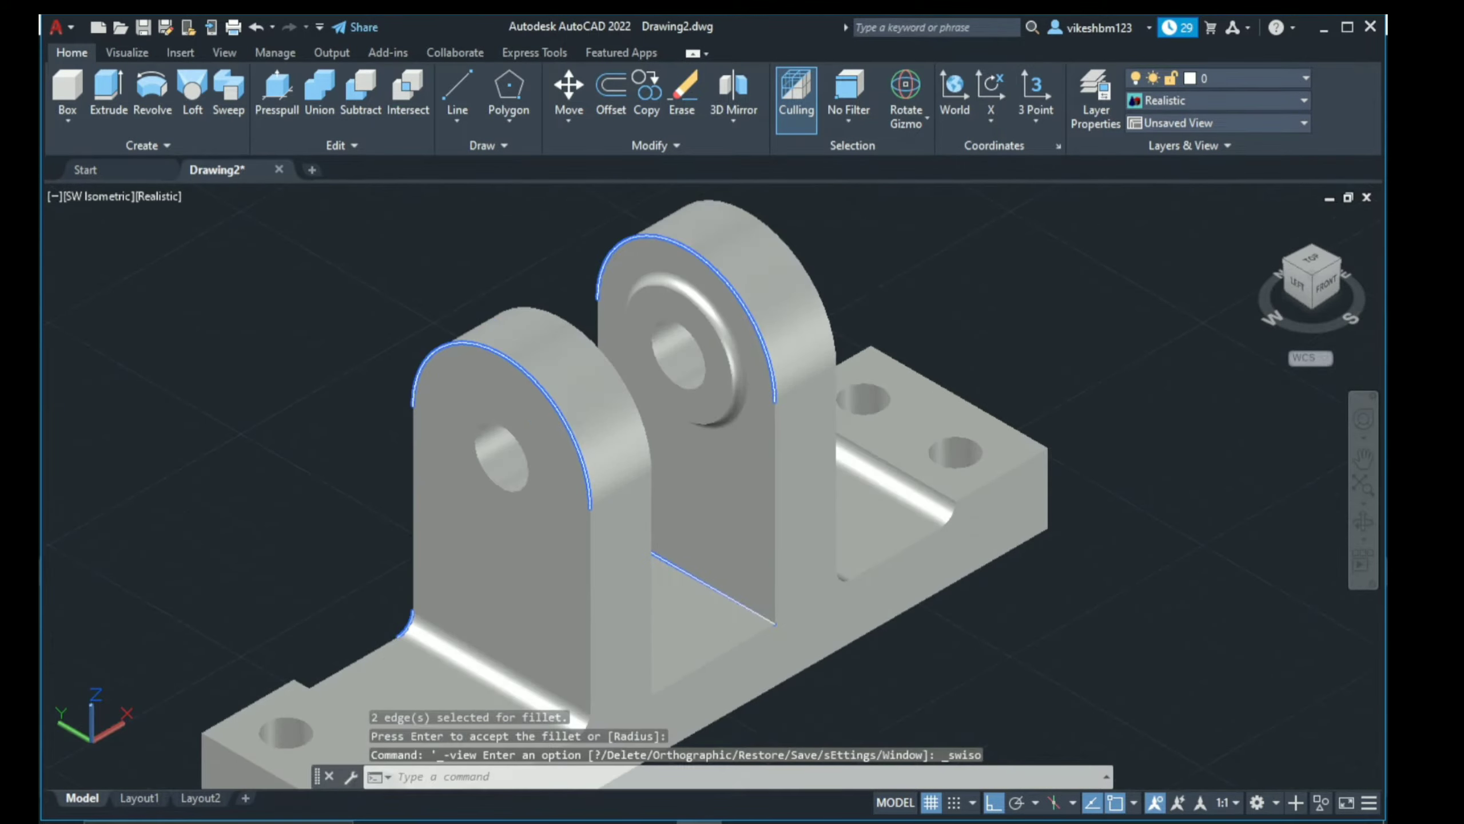
scroll(671, 474, "down", 3)
scroll(928, 297, "down", 1)
left_click(840, 418)
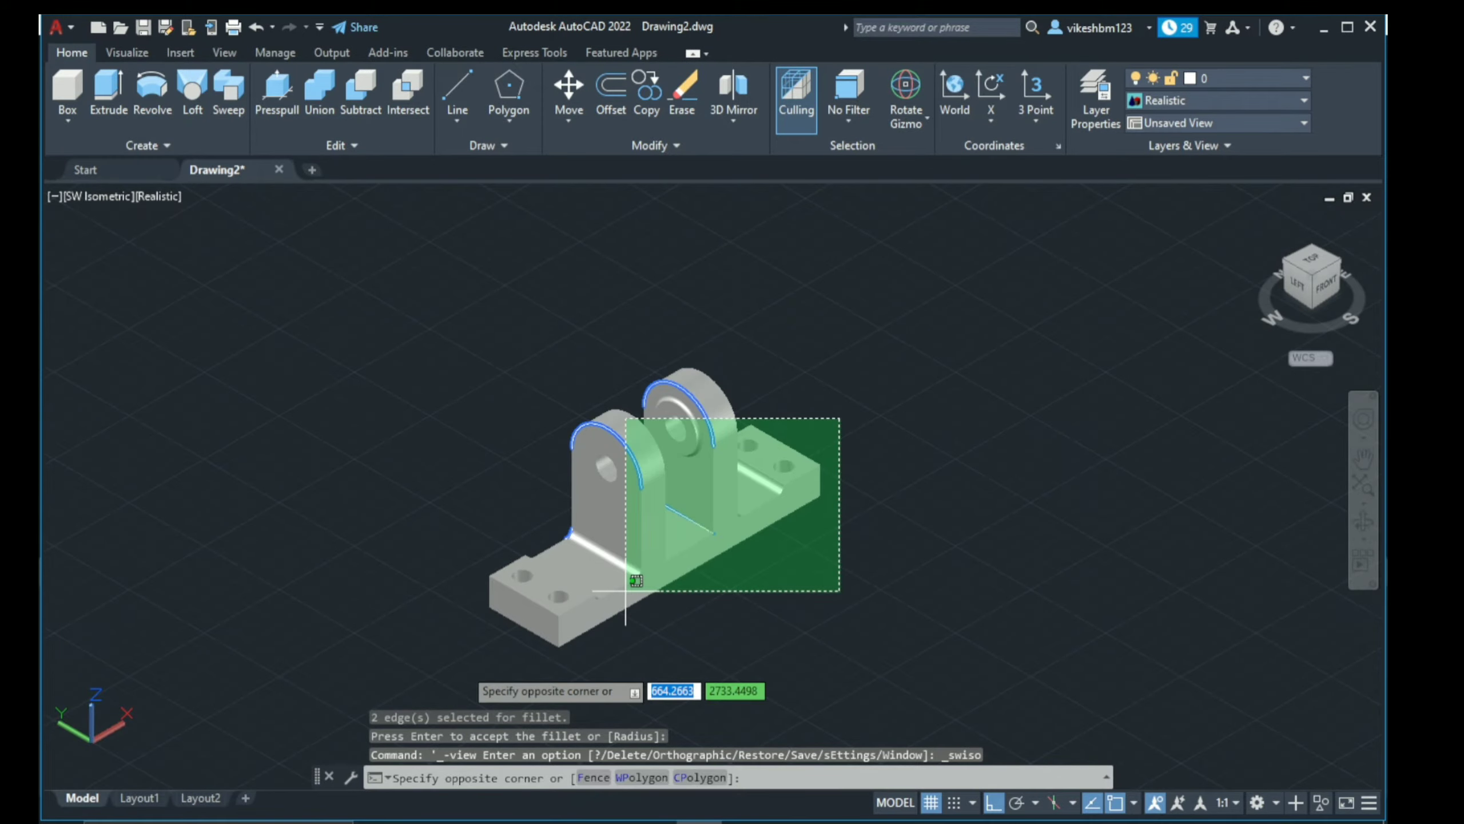
left_click(458, 608)
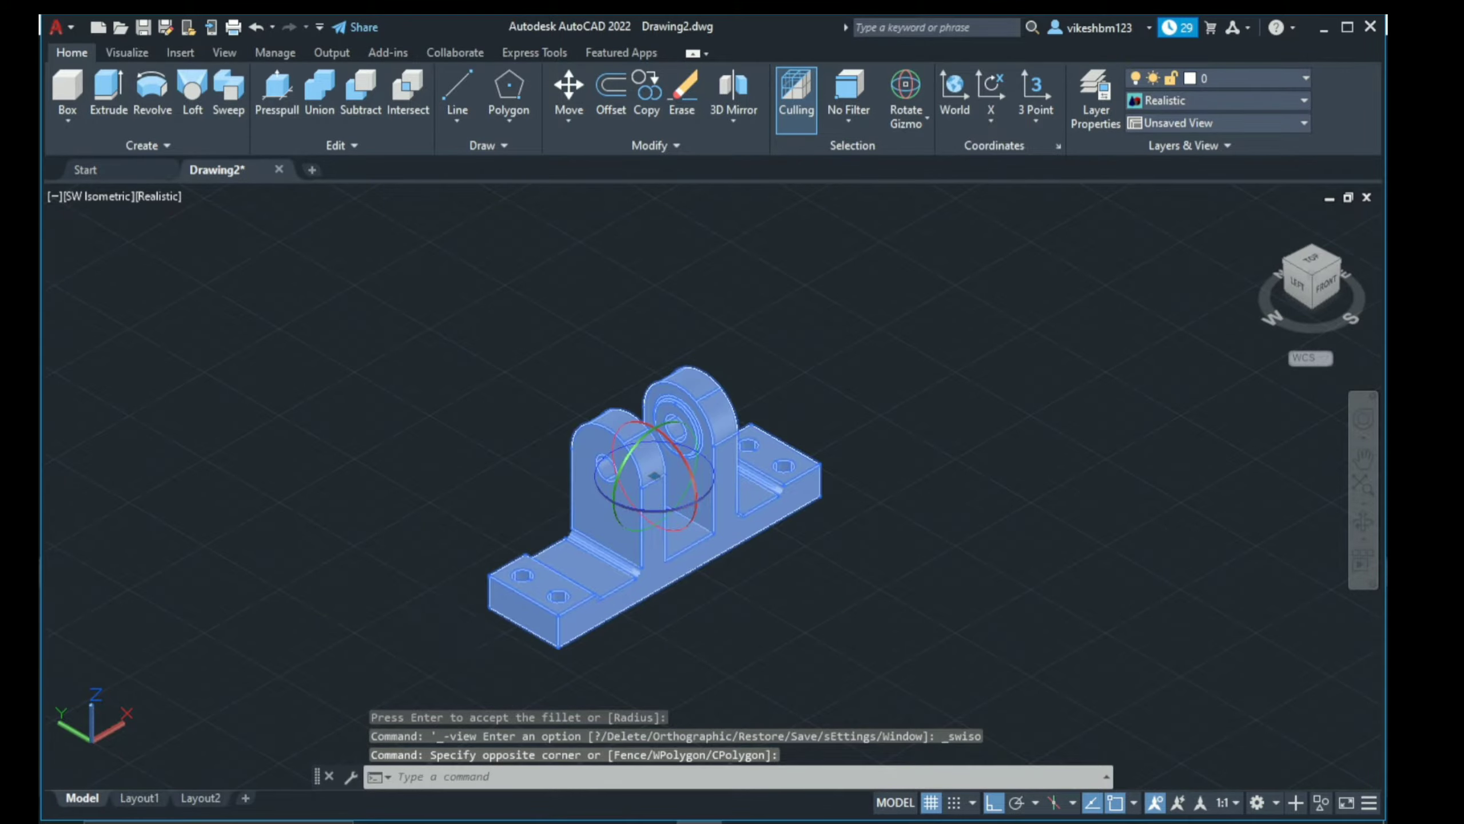
key("Escape")
scroll(685, 643, "up", 2)
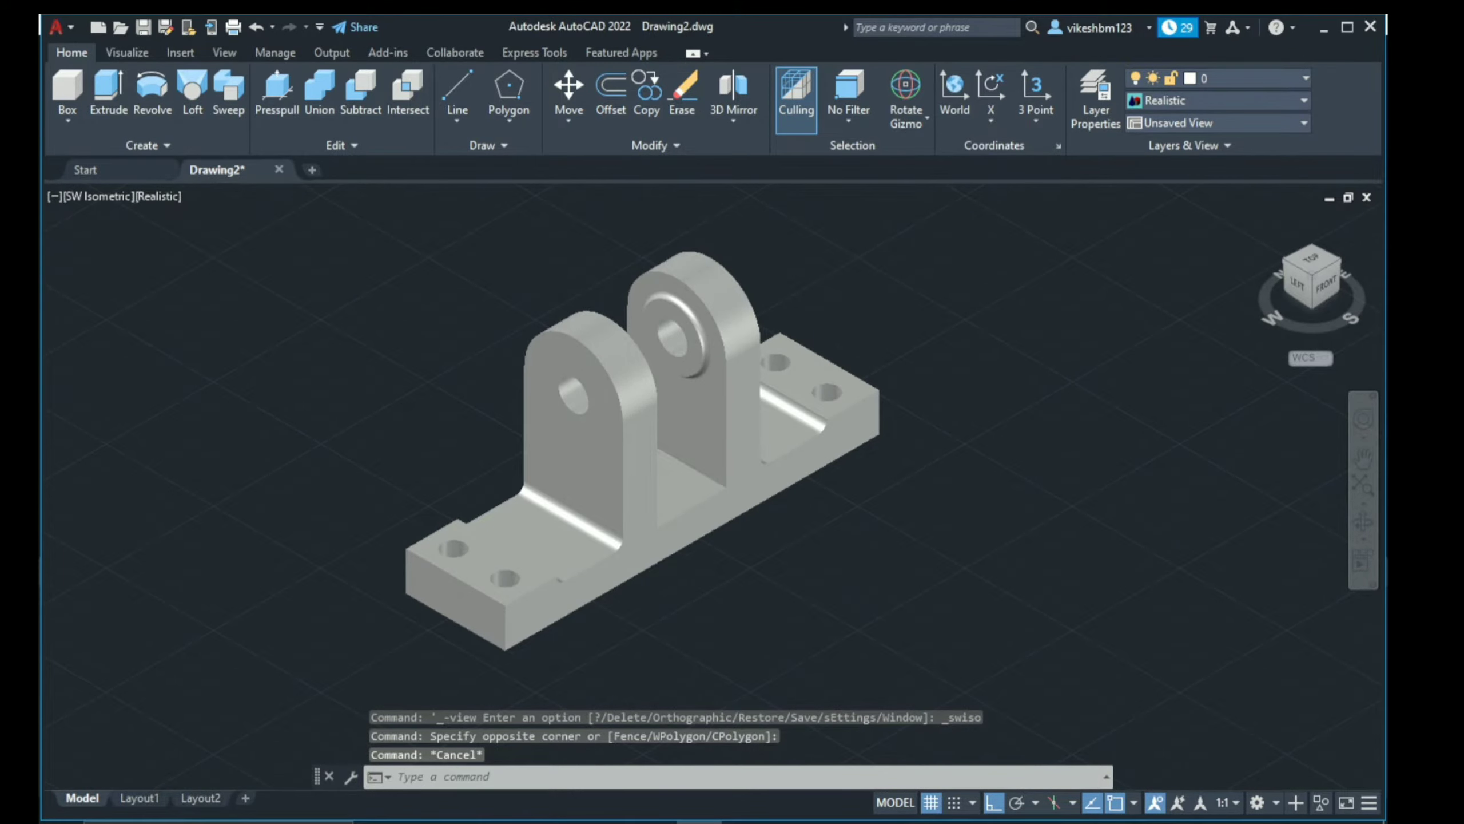
Step: Pan to leave room on the right and place a wedge's first corner beside the bracket
middle_click_drag(693, 628, 676, 592)
left_click_drag(676, 592, 539, 650)
key("Escape")
left_click(68, 119)
left_click(86, 277)
left_click(830, 447)
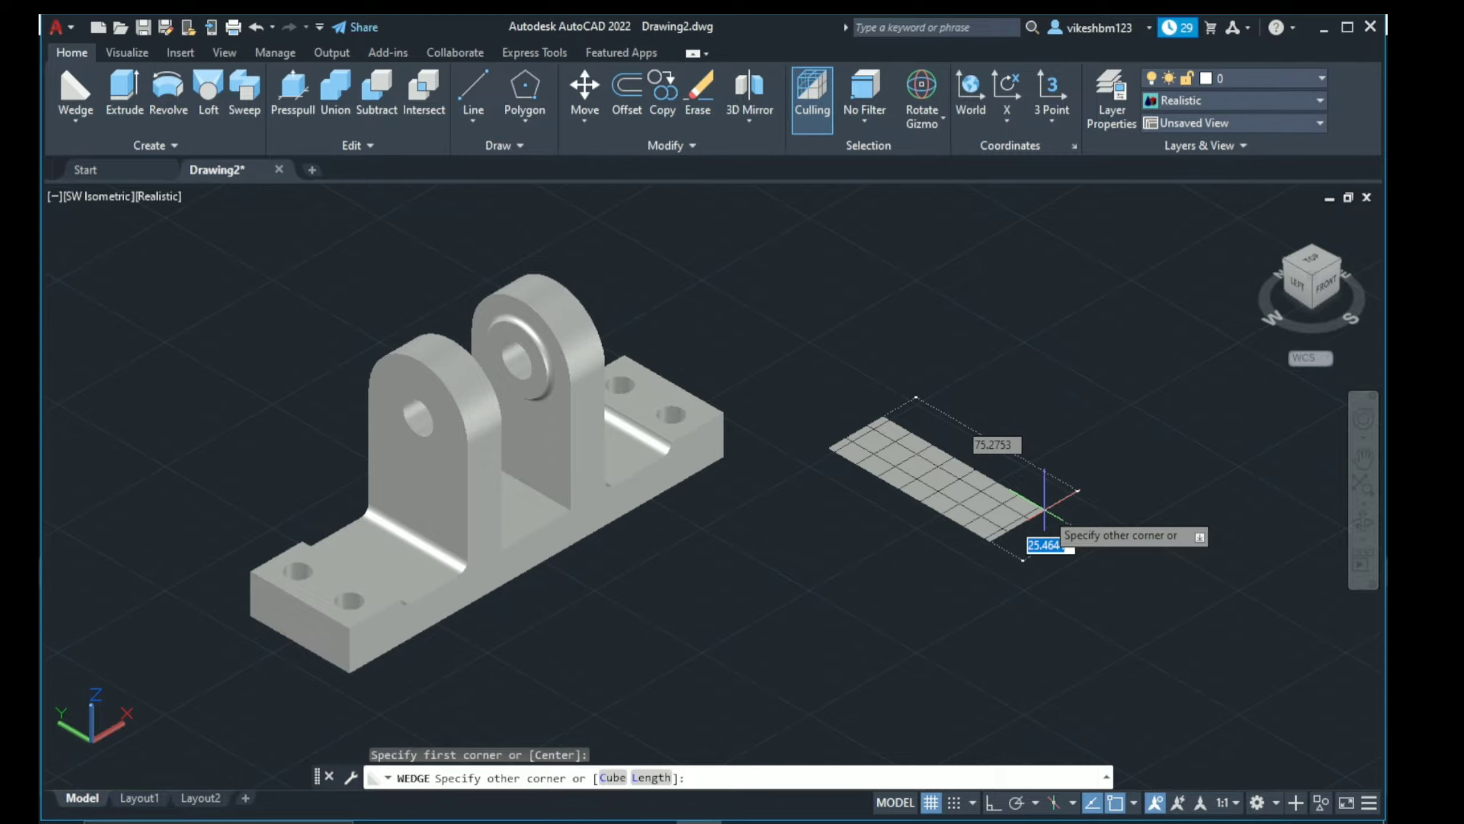
Step: Complete the wedge with a 31 by 10 base and height 20
type("3")
type("1")
key("Tab")
type("10")
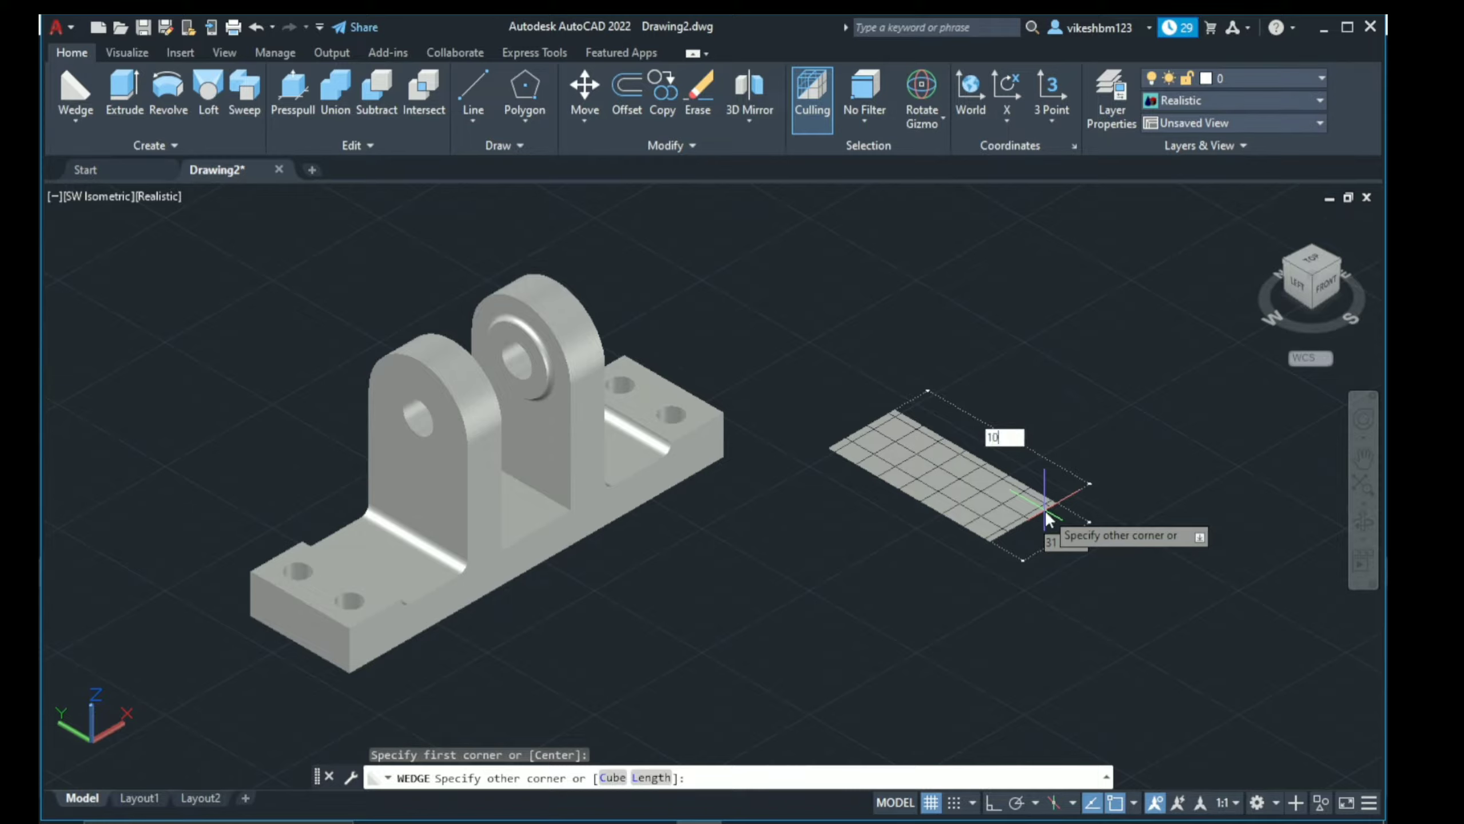
key("Return")
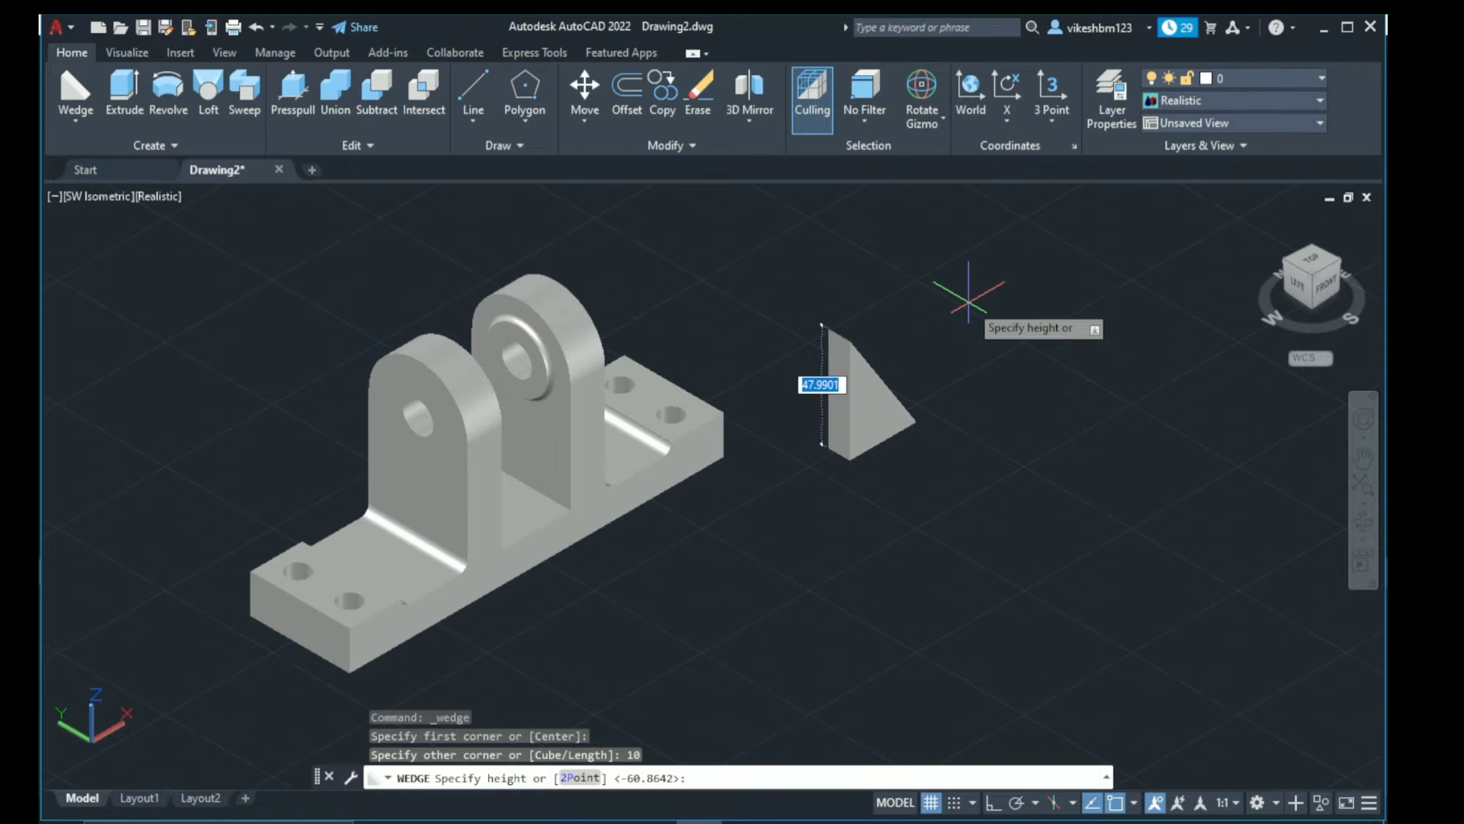
type("20")
key("Return")
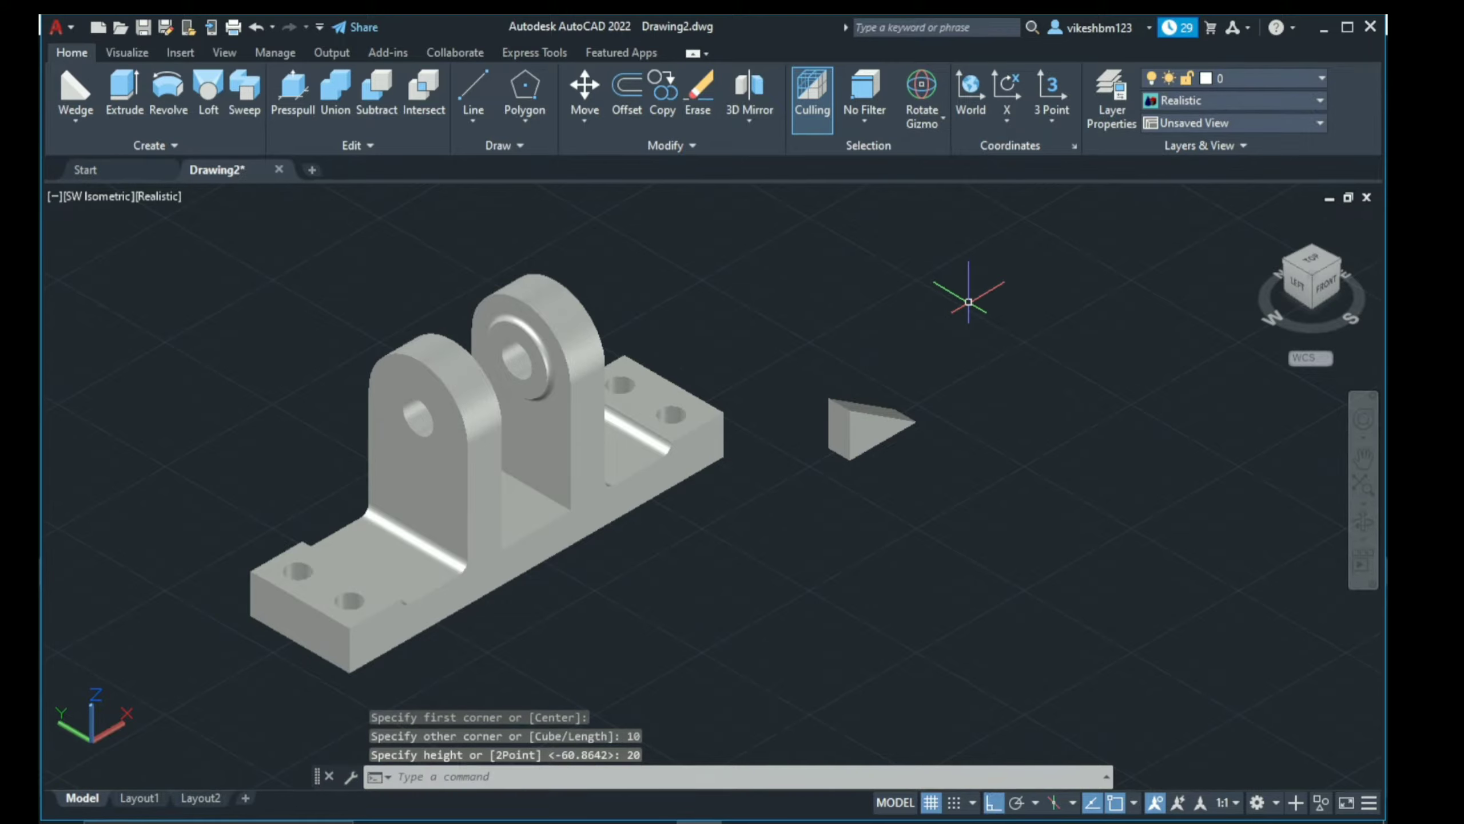
key("Return")
key("Escape")
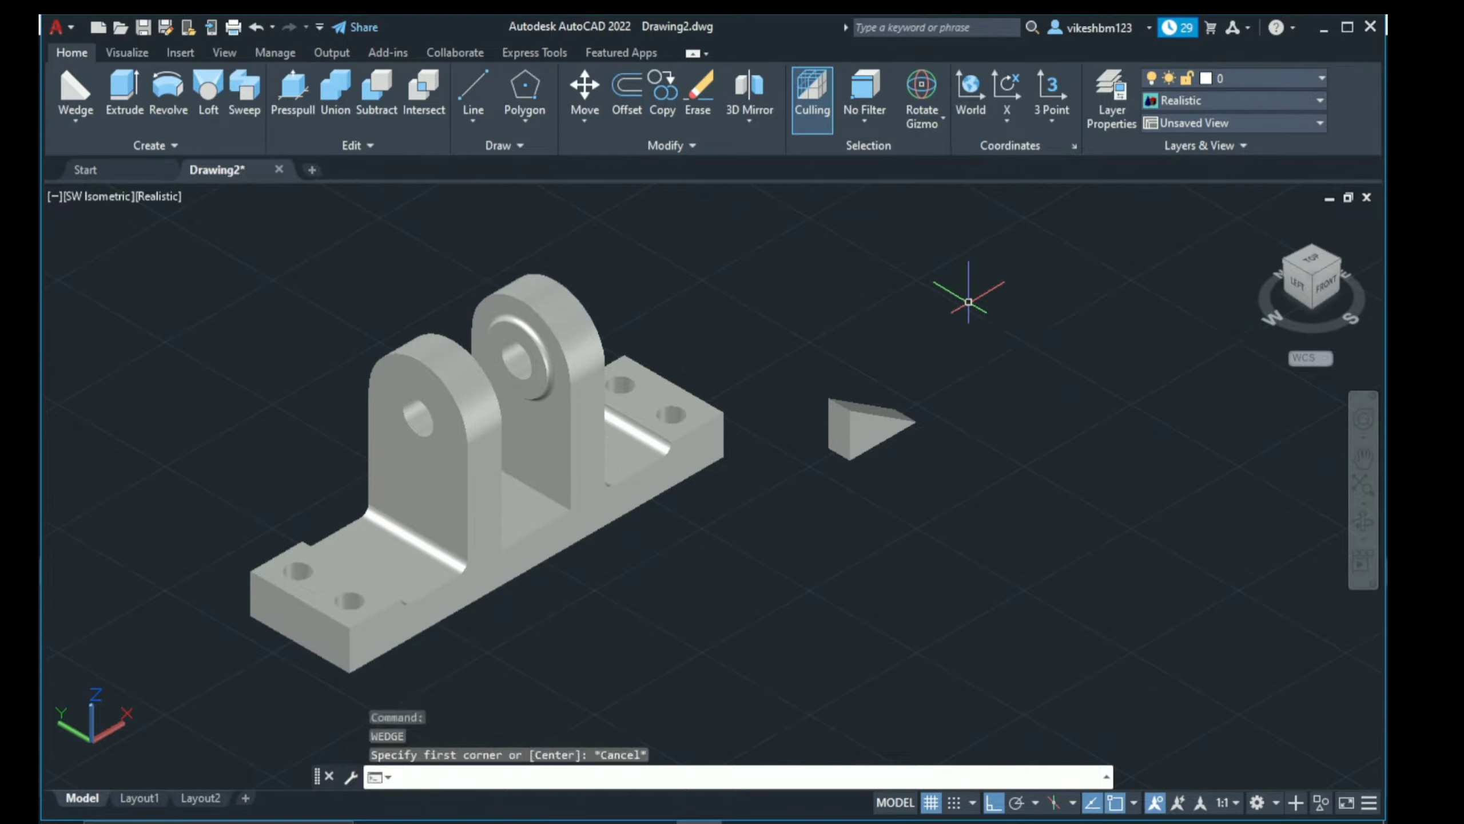
scroll(873, 404, "up", 3)
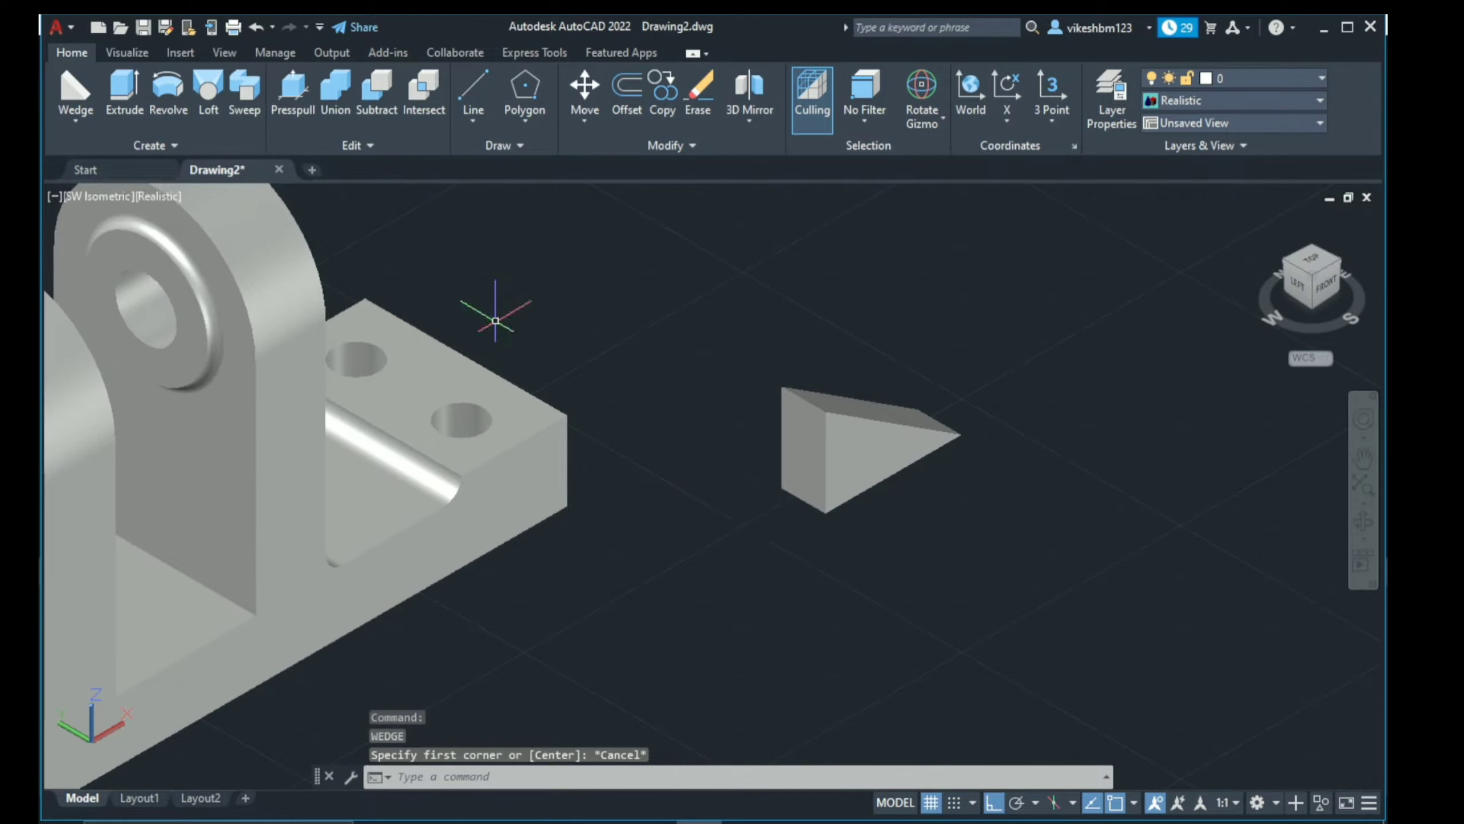
Step: Switch to 2D Wireframe and move the wedge by its corner against the base plate edge
left_click(147, 197)
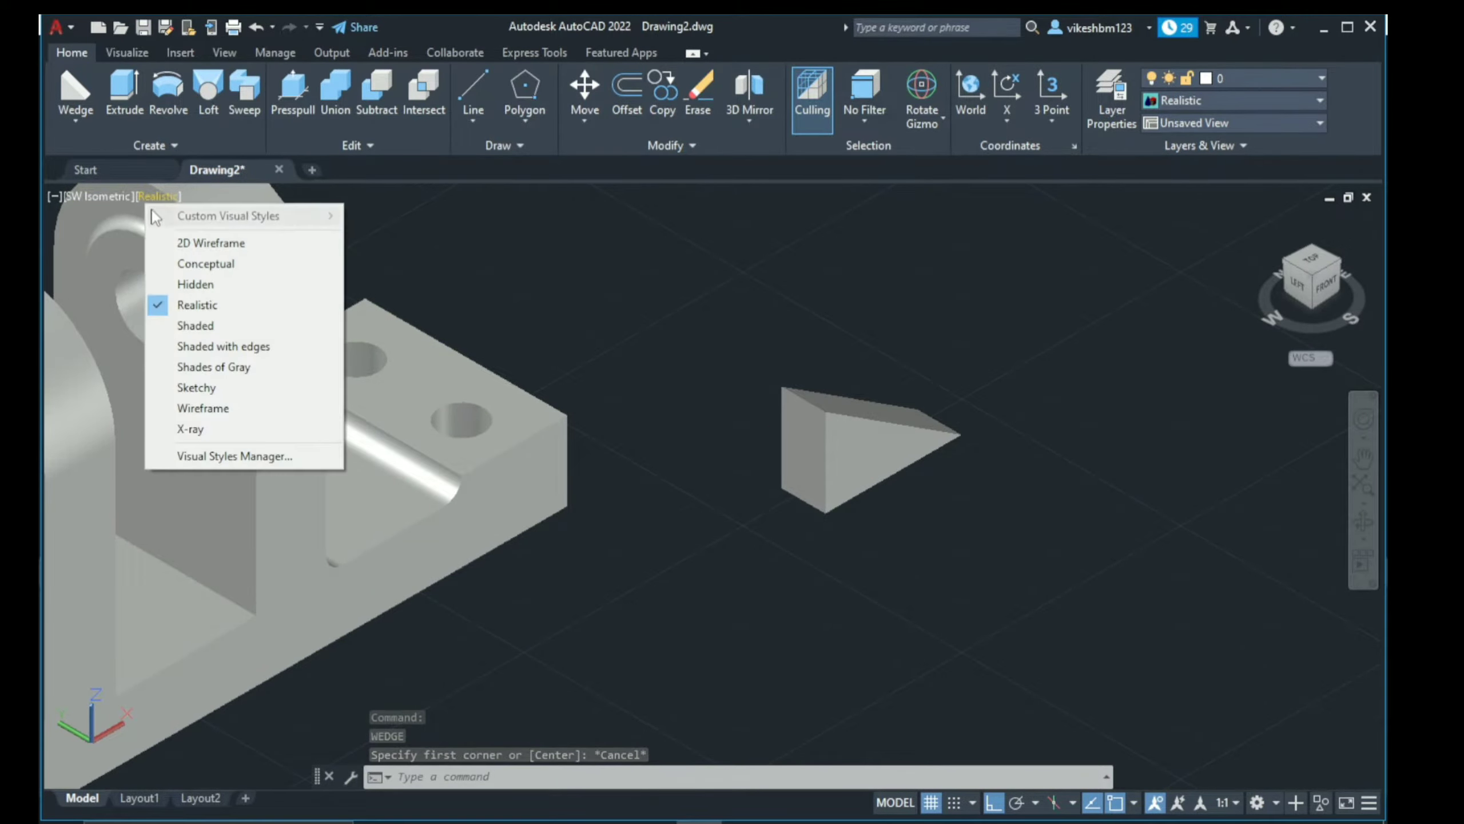
left_click(167, 236)
scroll(607, 581, "down", 3)
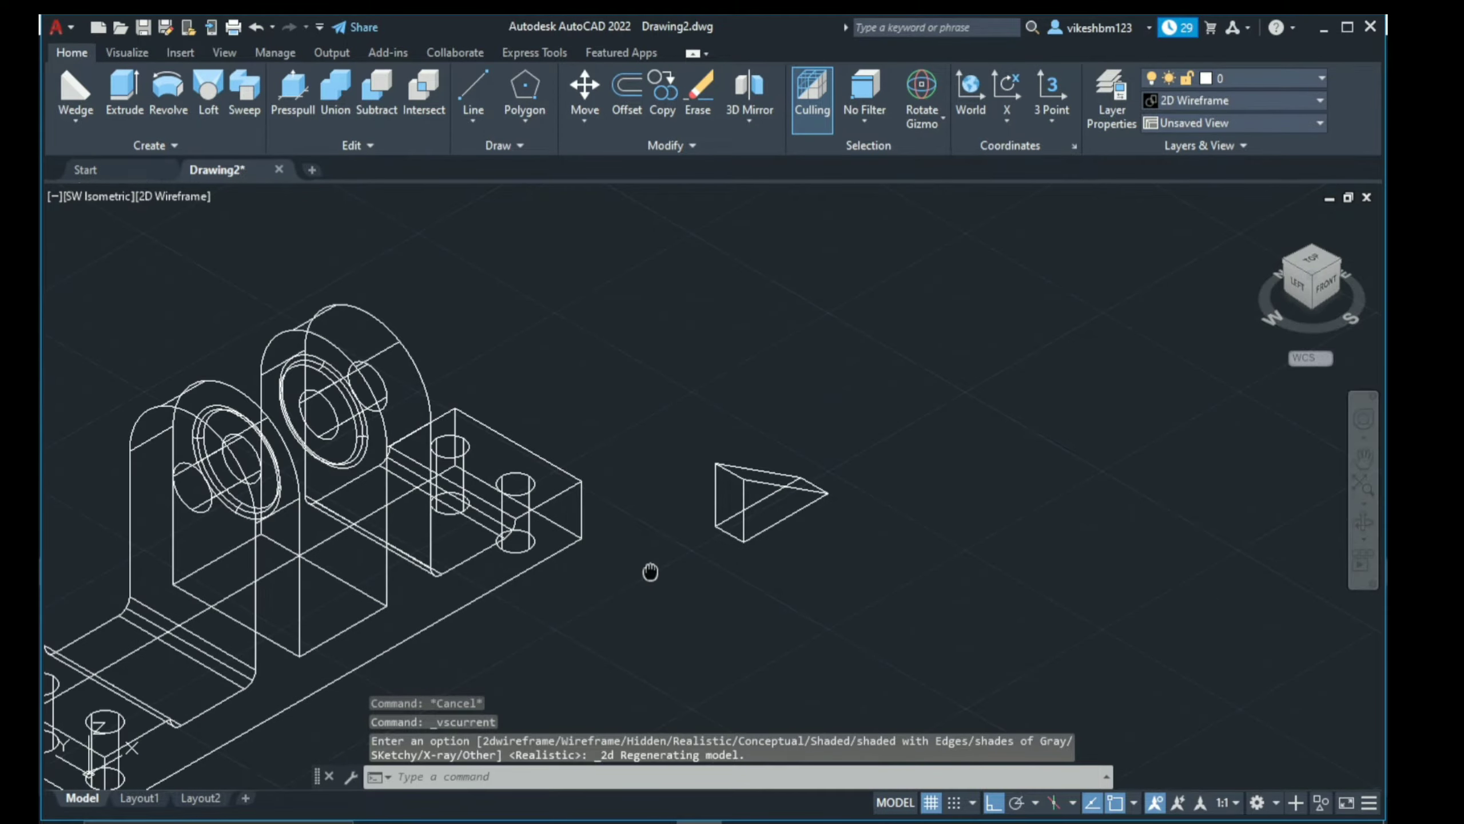
middle_click_drag(650, 572, 724, 535)
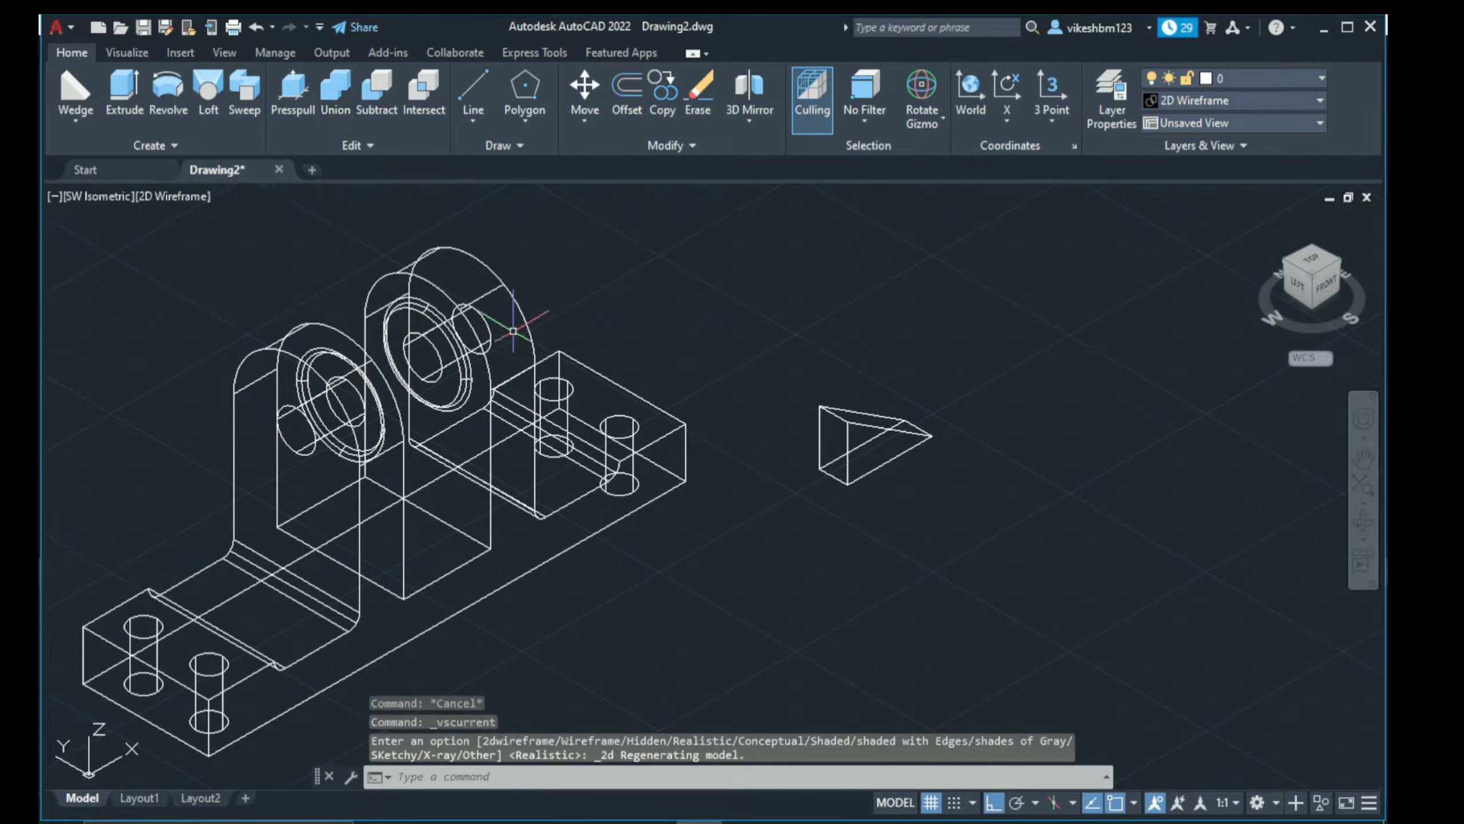
left_click(586, 87)
left_click(895, 429)
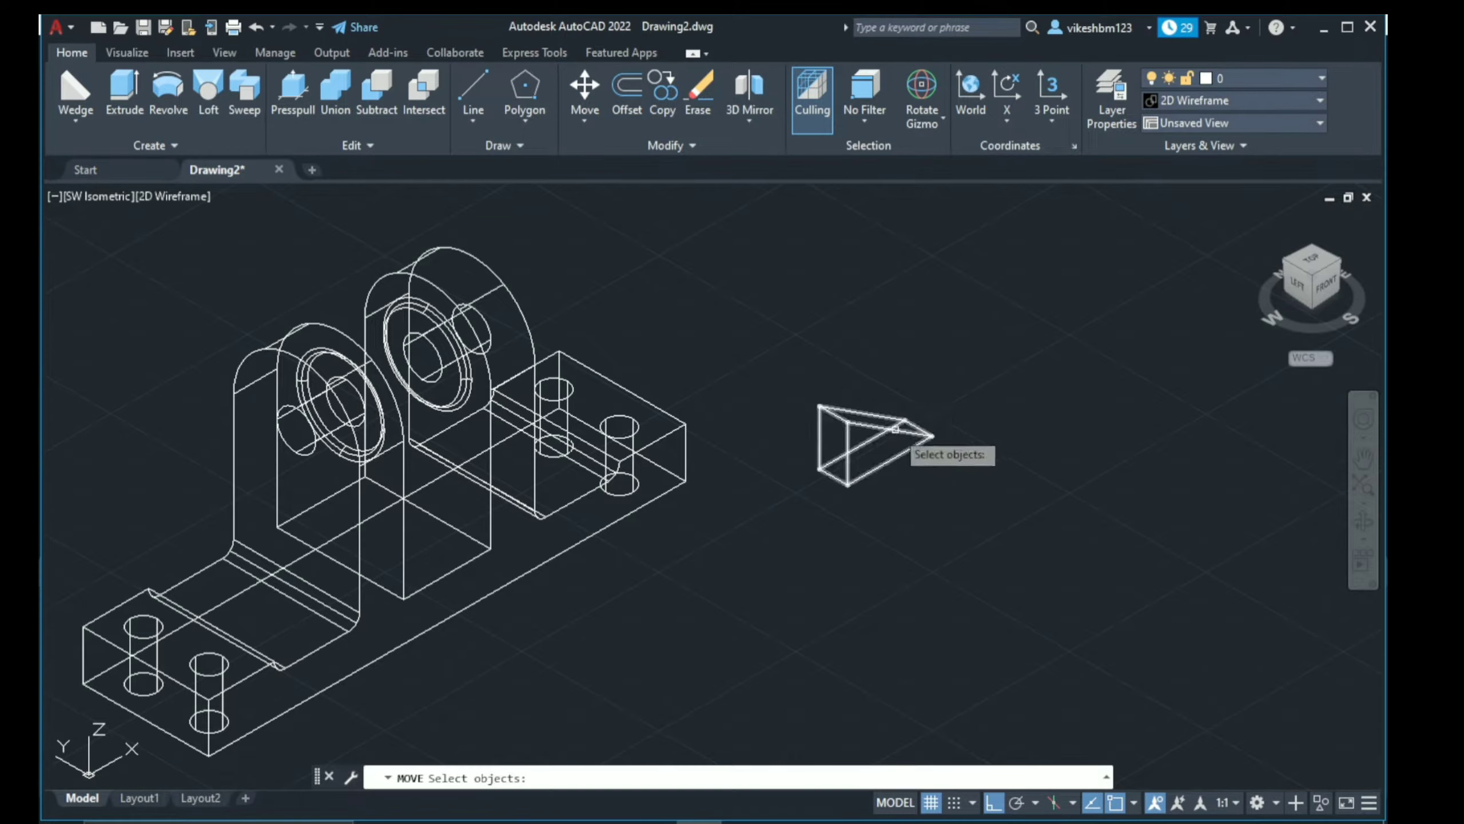
key("Return")
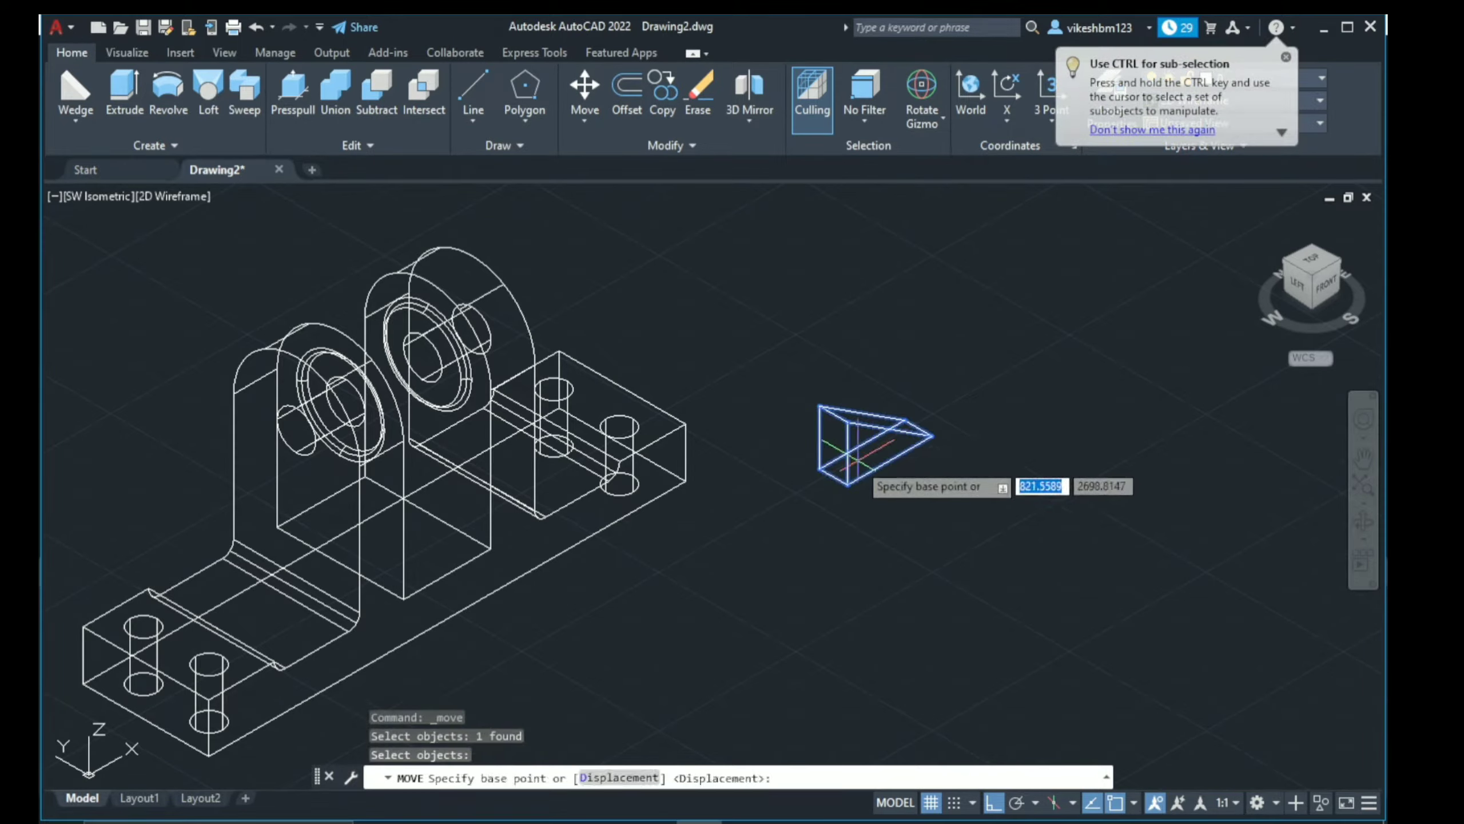
left_click(848, 484)
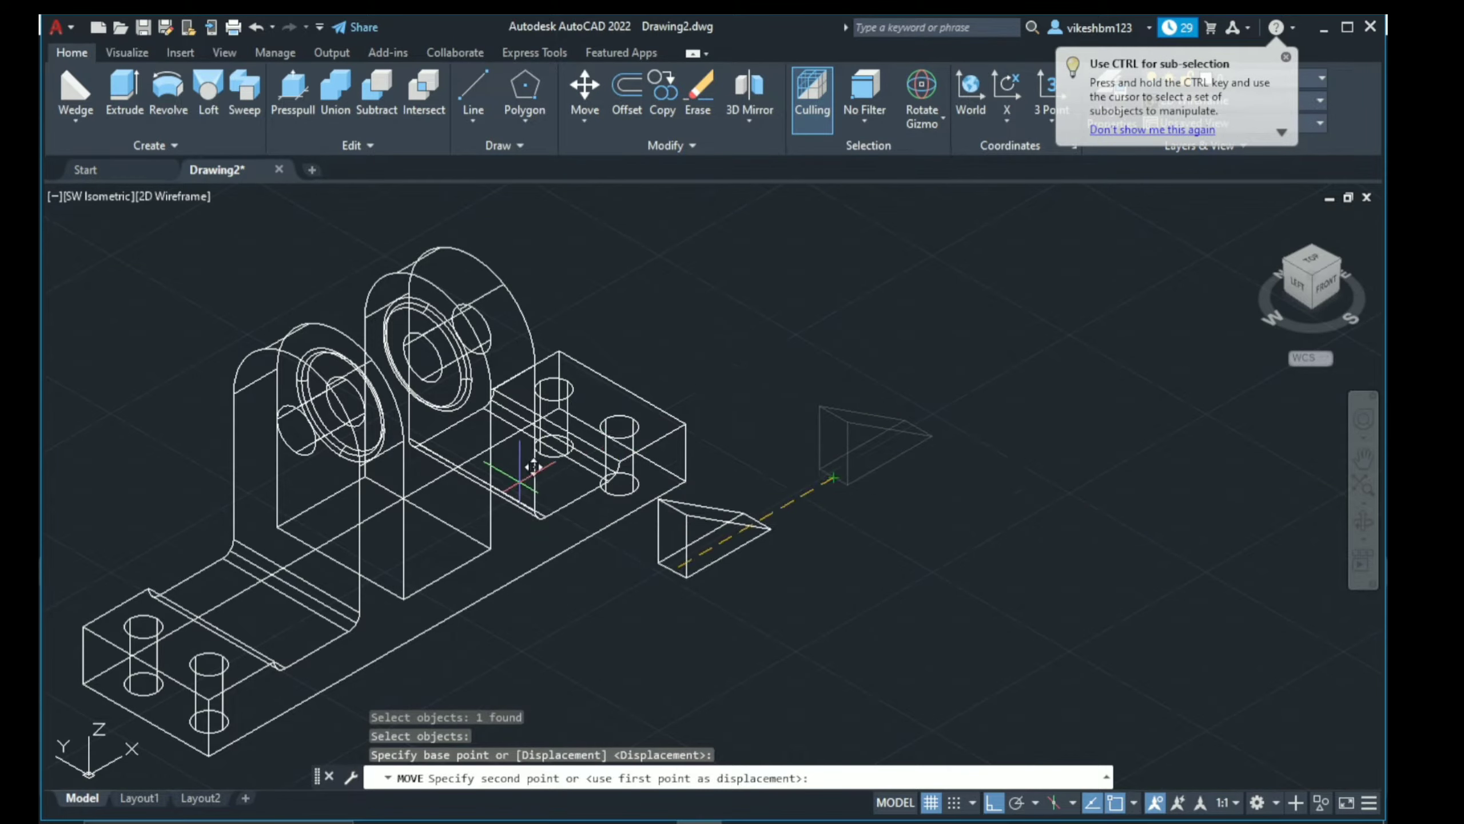
scroll(497, 462, "up", 3)
scroll(500, 464, "up", 3)
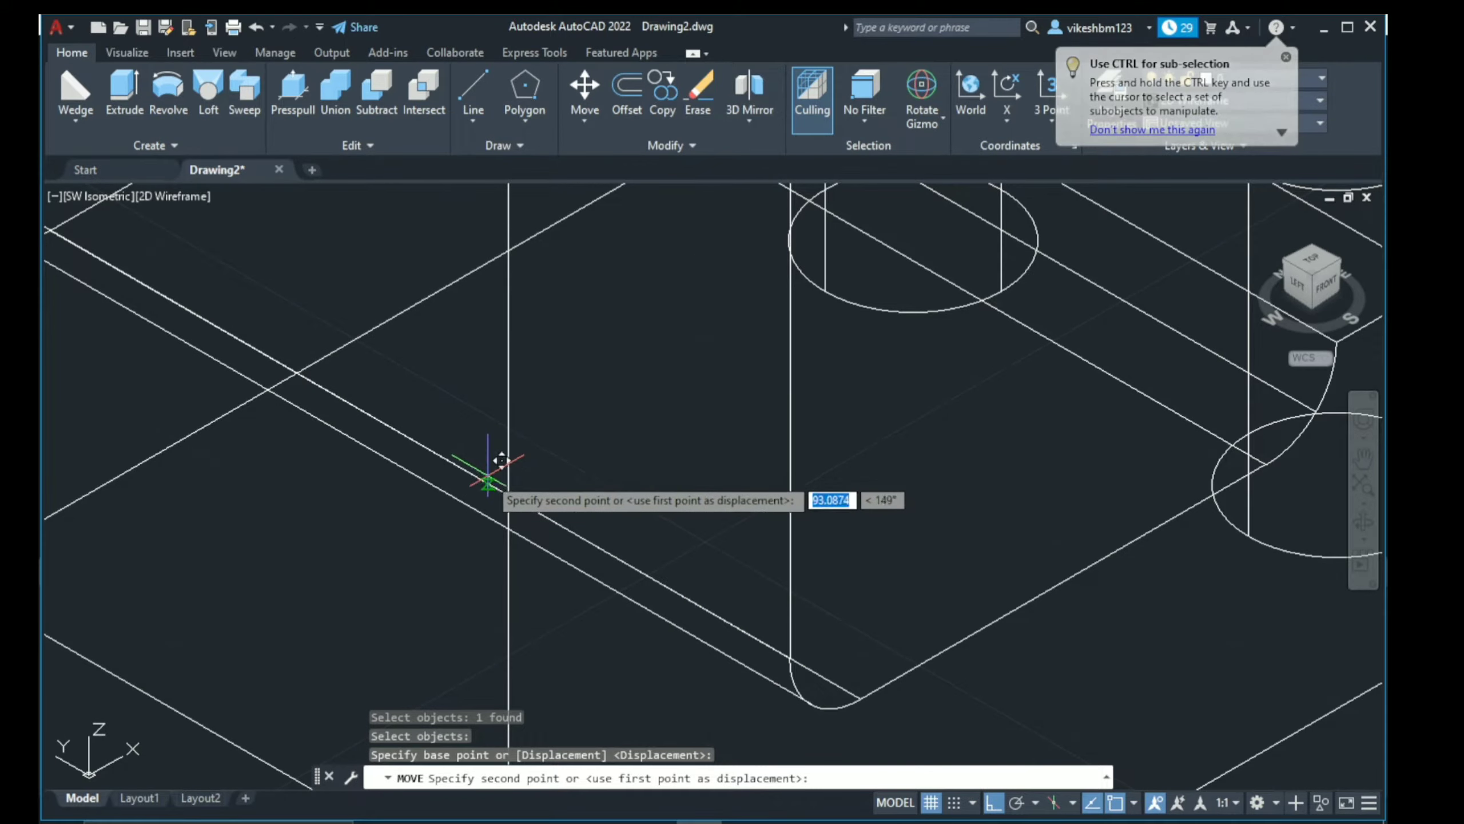
left_click(461, 449)
Step: Move the wedge a further 4 units along the base, then return to SW Isometric
scroll(461, 450, "down", 3)
scroll(600, 537, "down", 3)
mouse_move(600, 536)
middle_mouse_down()
mouse_move(625, 511)
mouse_move(509, 550)
mouse_move(507, 523)
middle_mouse_up()
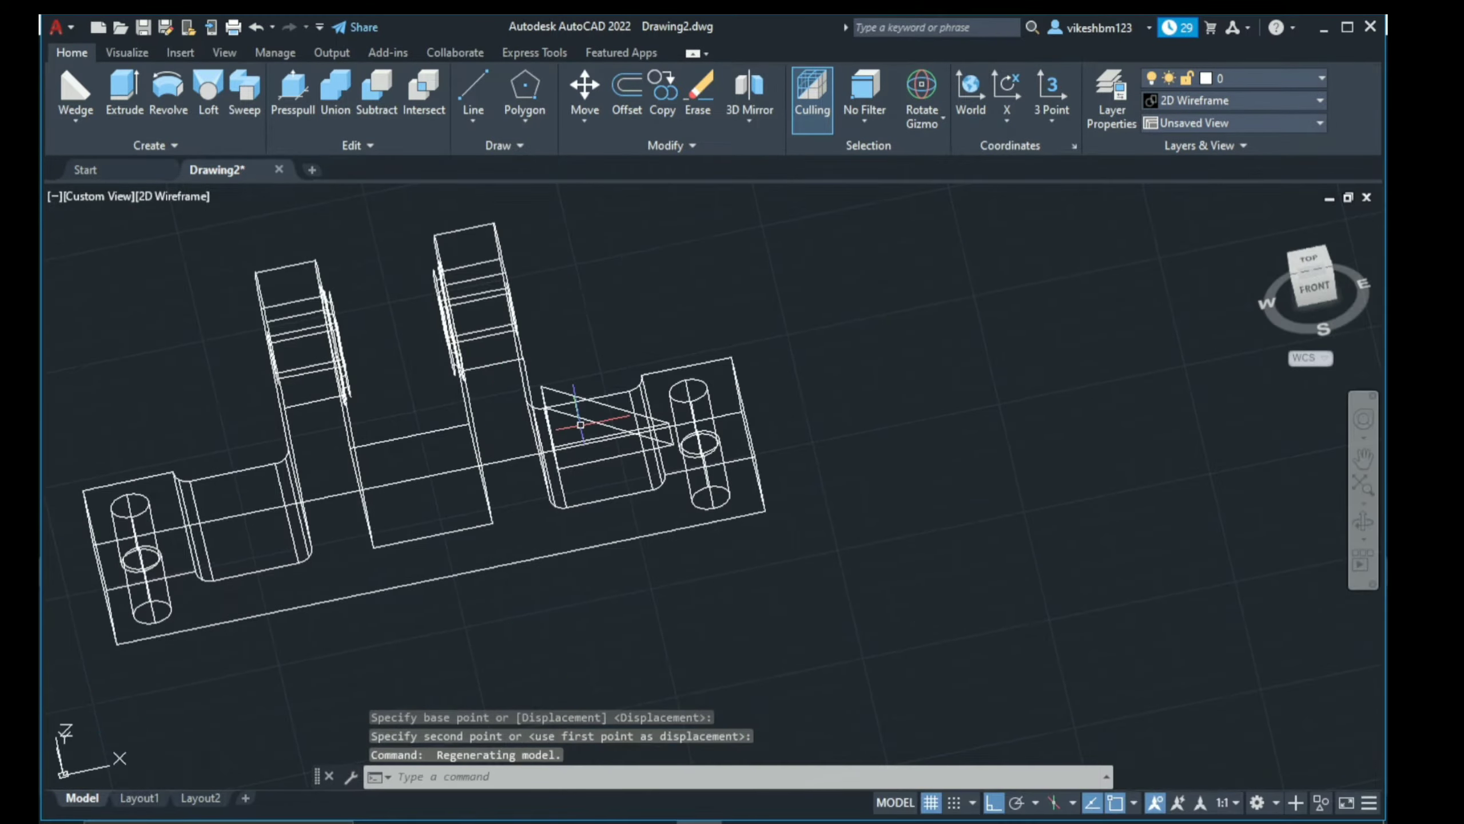
left_click(597, 411)
type("m")
key("Return")
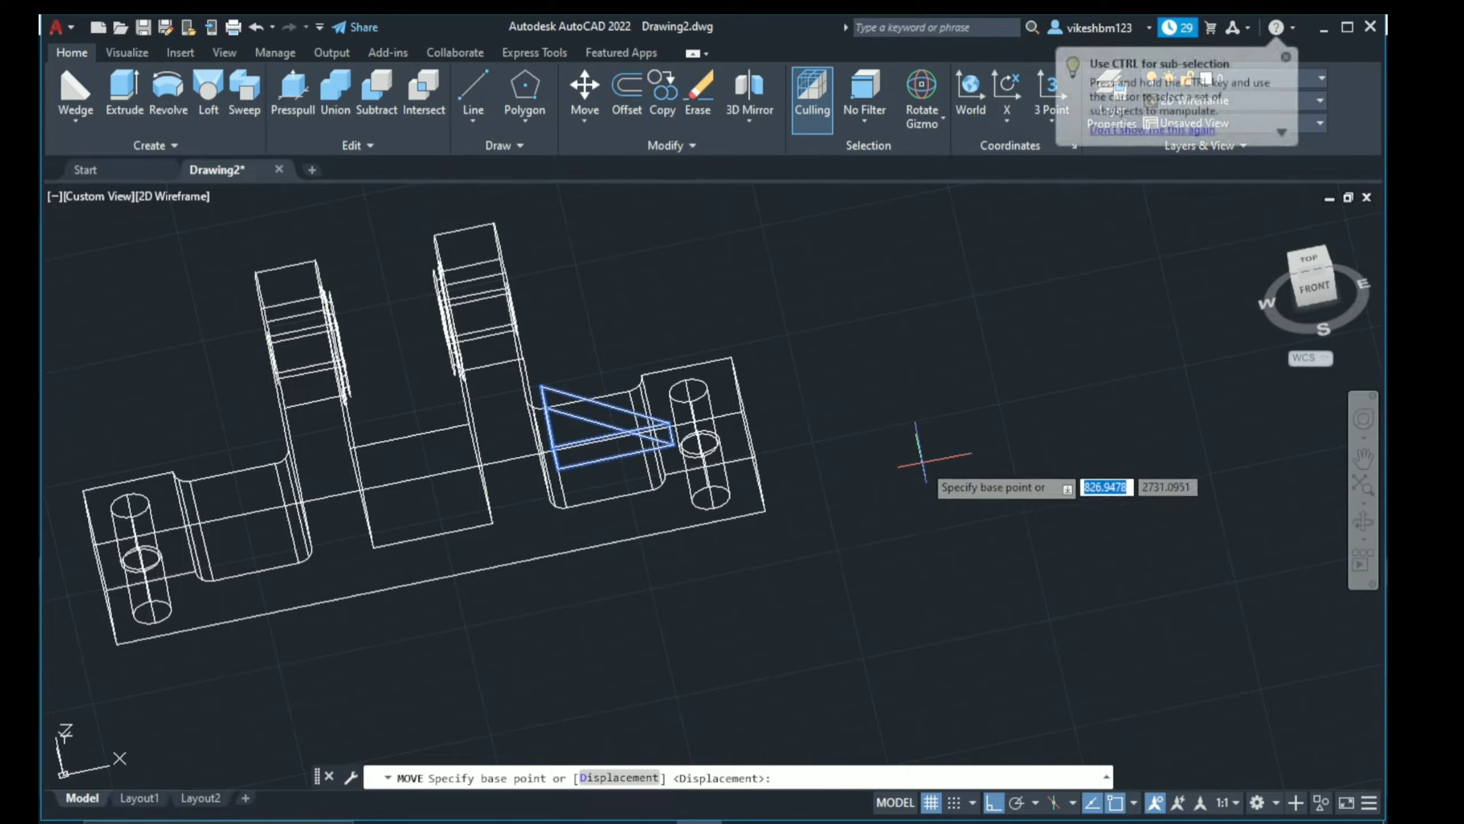
left_click(926, 449)
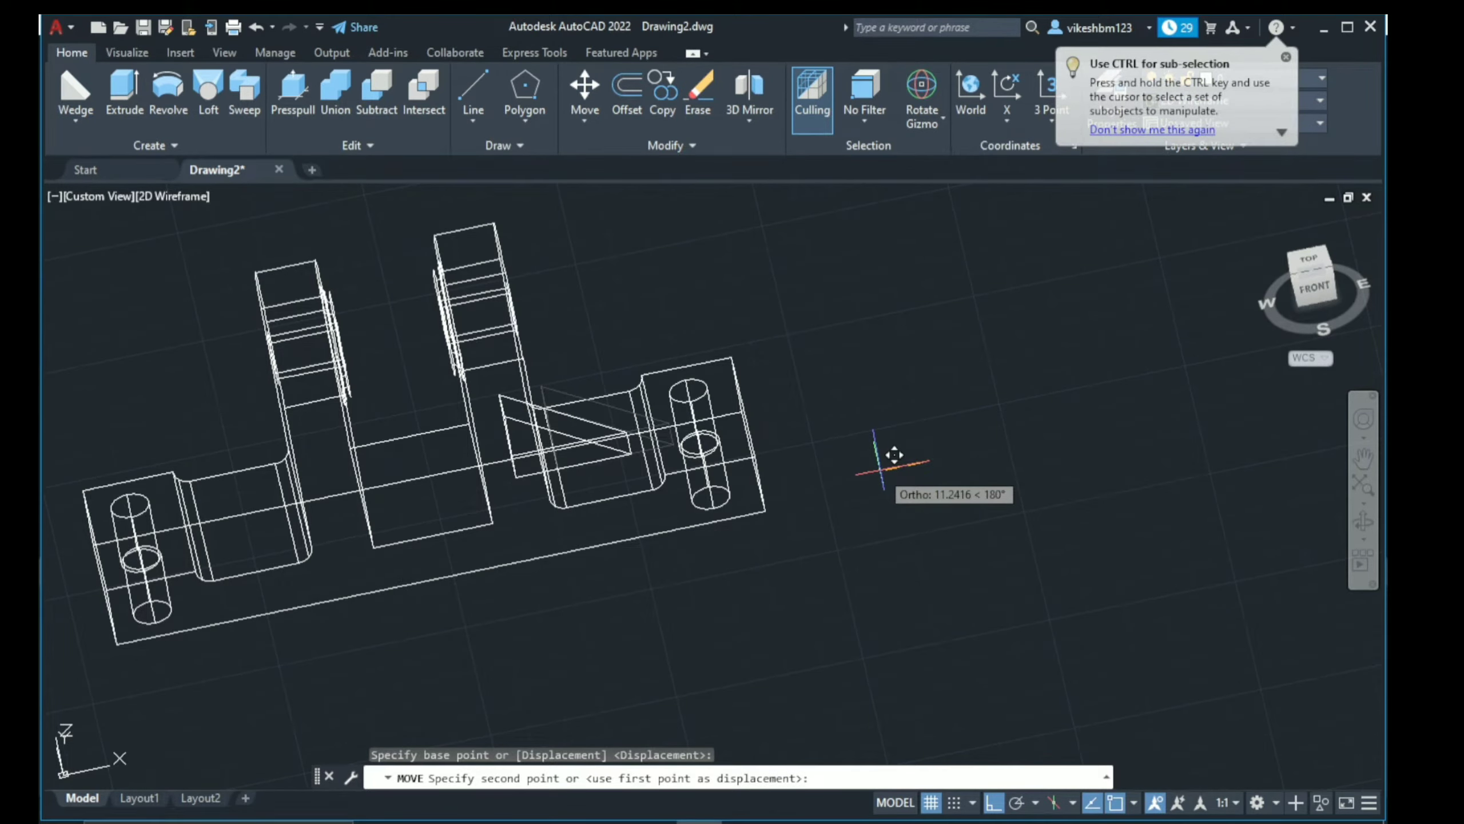
type("4")
key("Return")
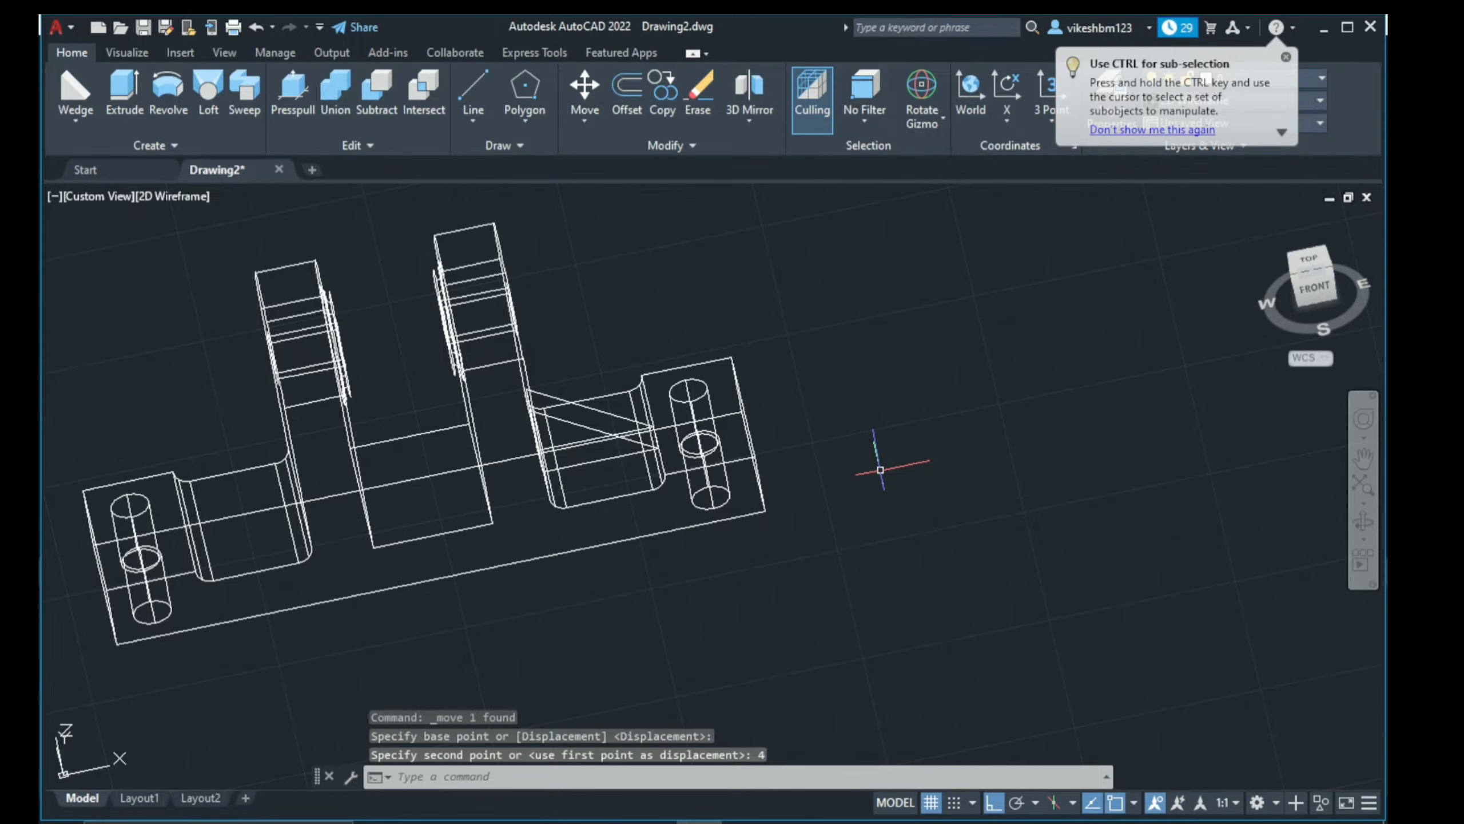
left_click(99, 196)
left_click(124, 306)
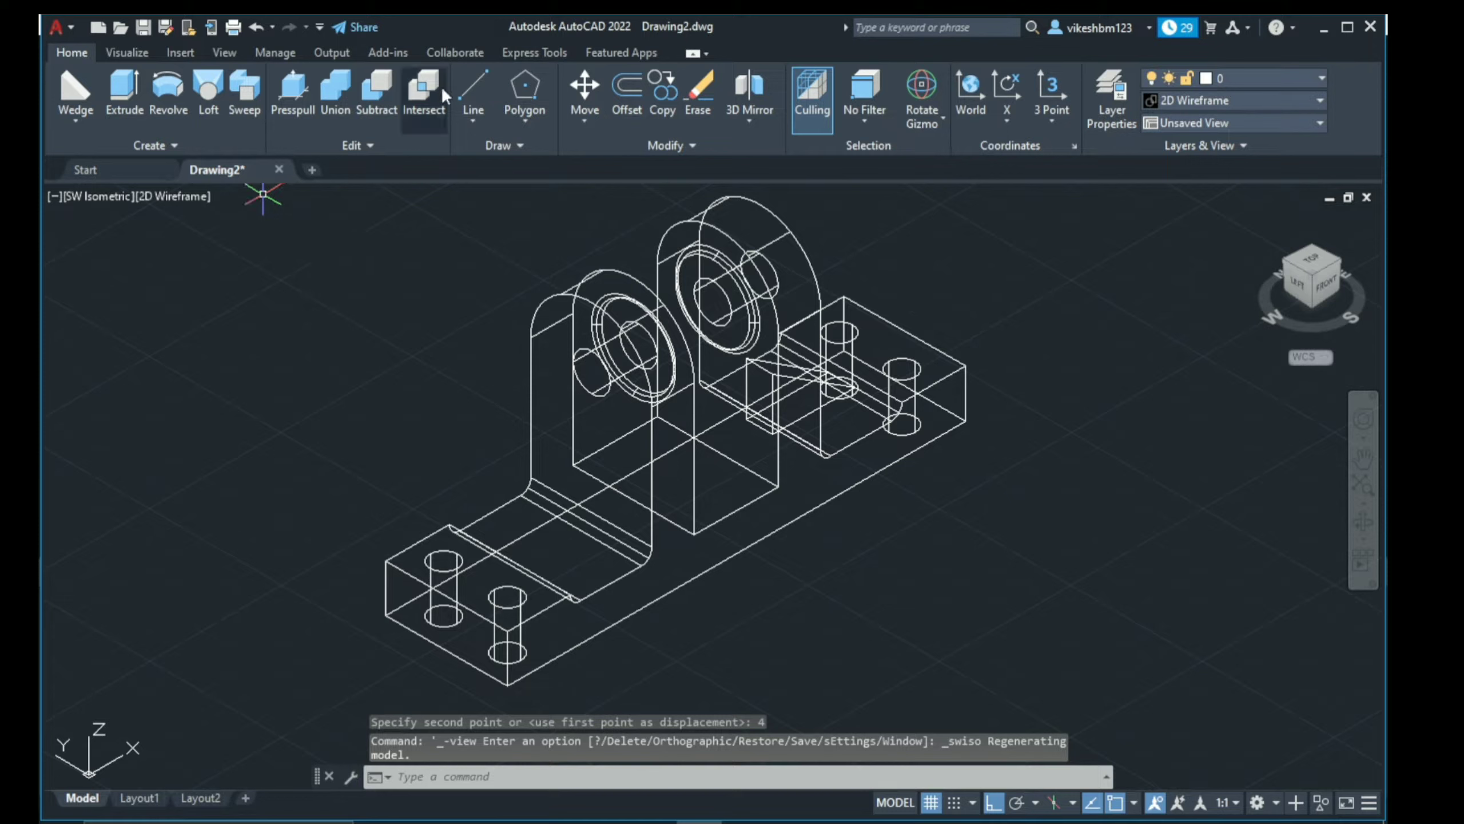
Step: Draw guide lines from the base edge midpoint, ending with a short vertical line
left_click(473, 92)
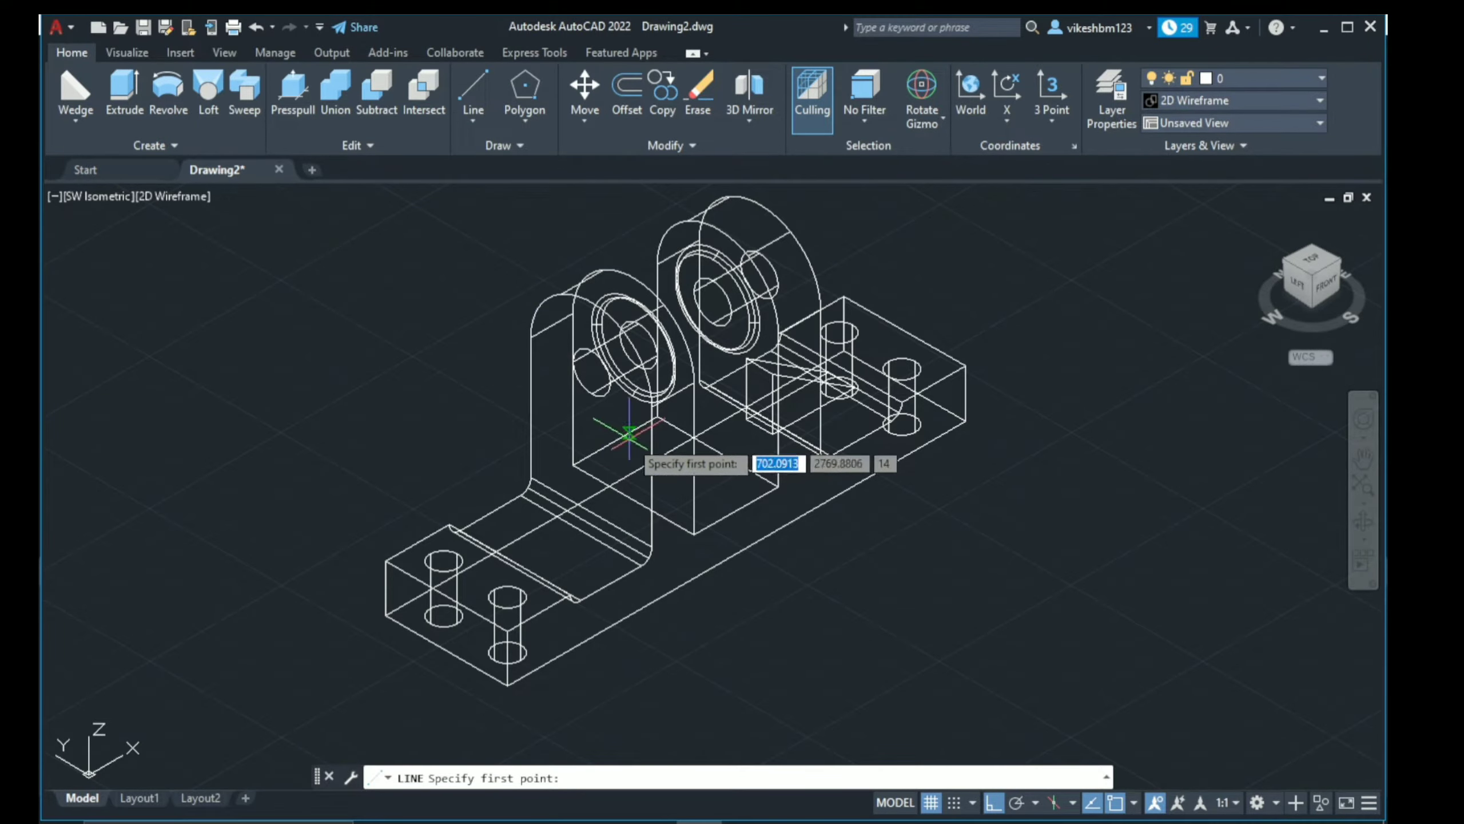
left_click(616, 439)
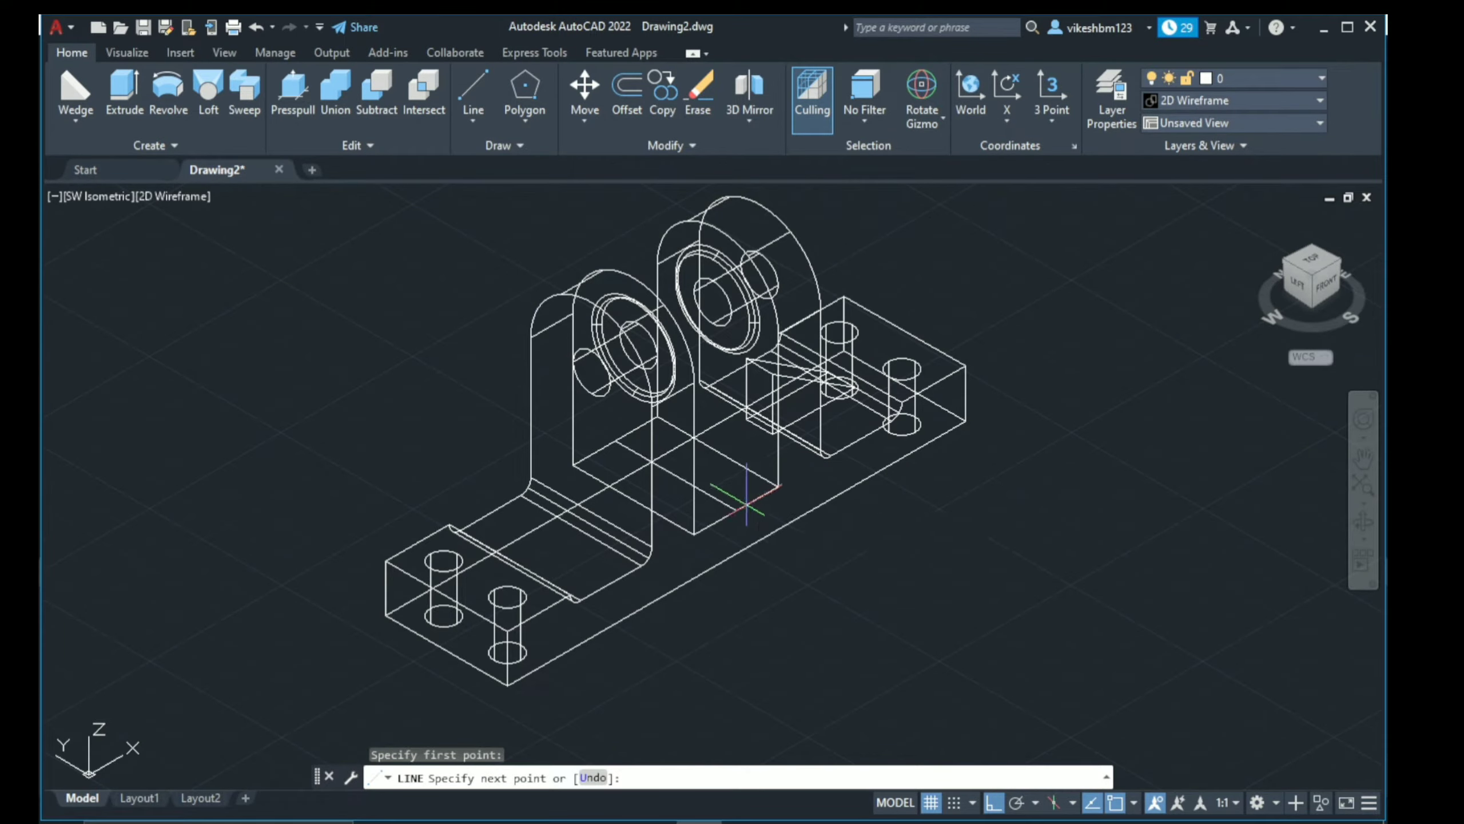
left_click(735, 511)
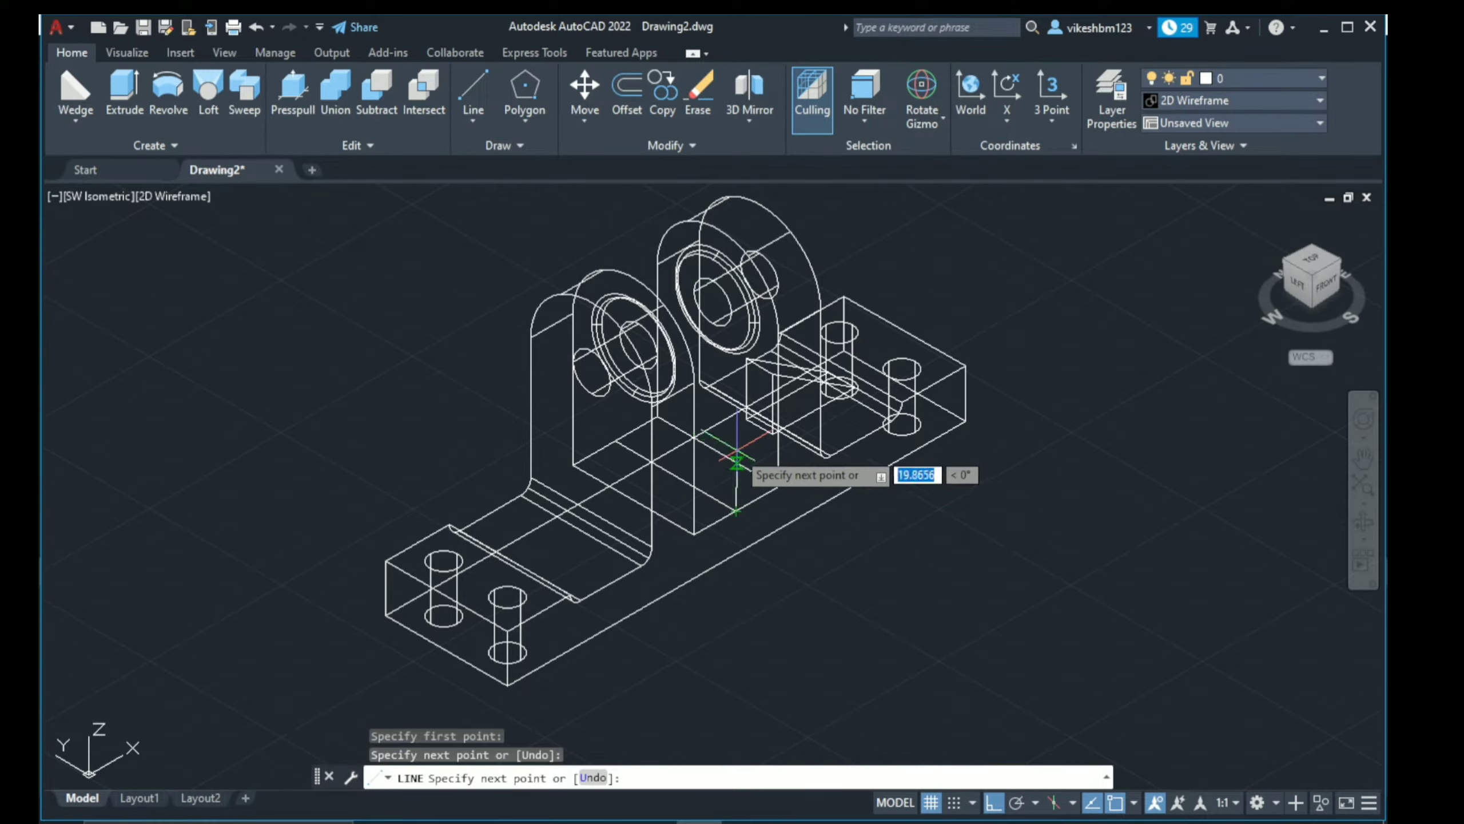
left_click(736, 463)
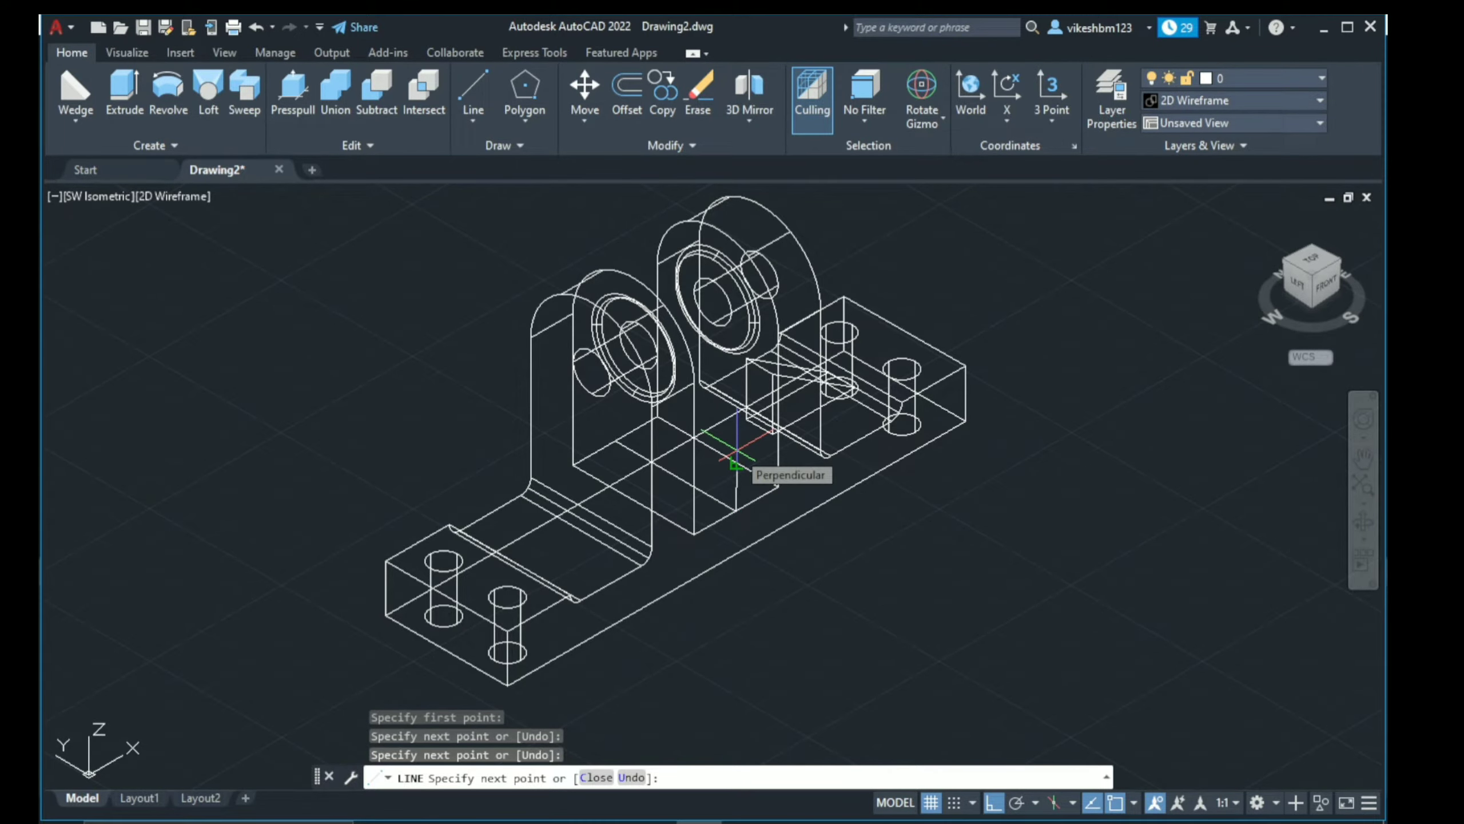
scroll(736, 462, "up", 3)
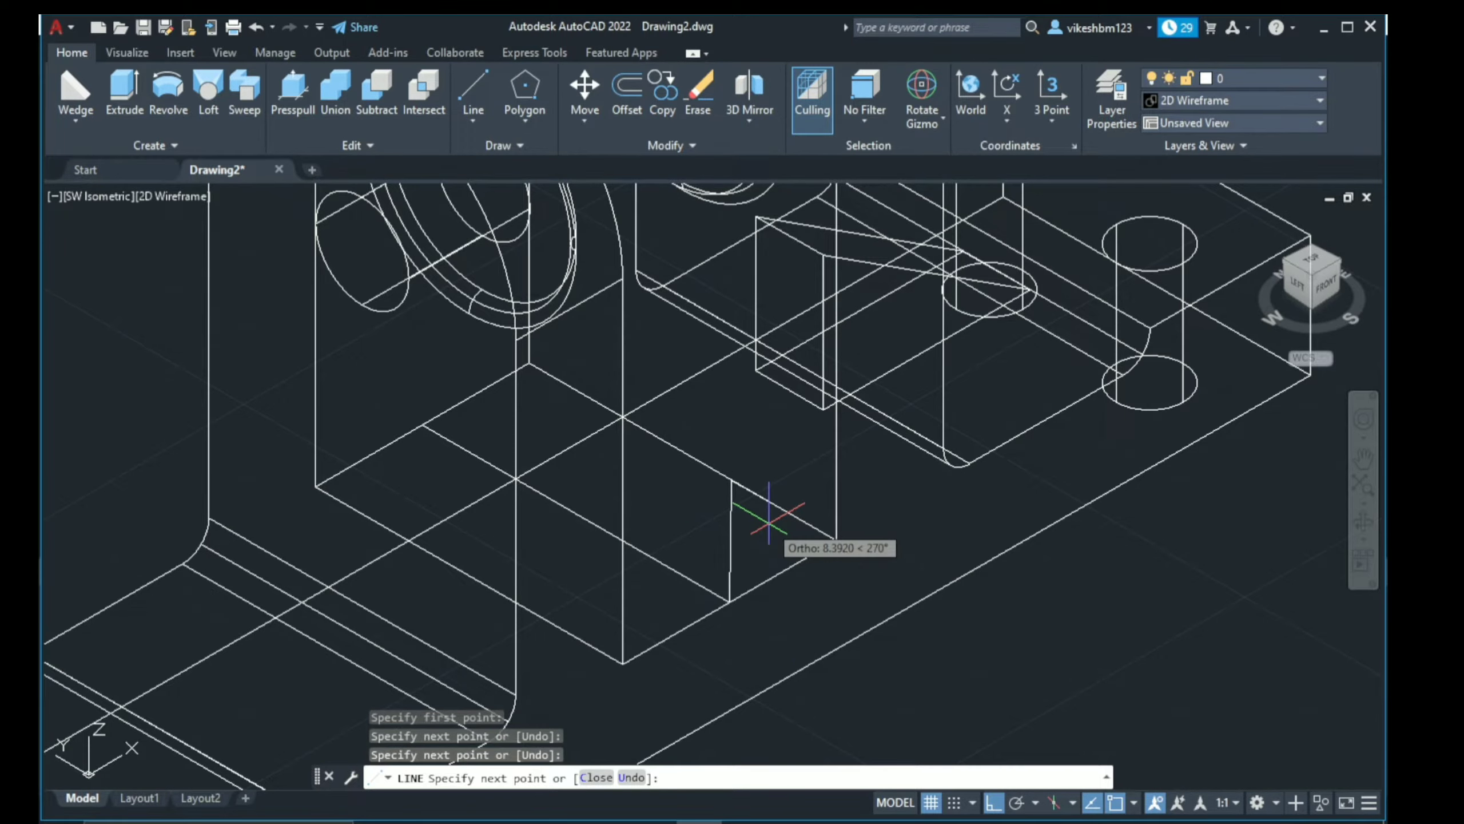
scroll(769, 518, "down", 3)
key("u")
key("Return")
scroll(767, 496, "up", 3)
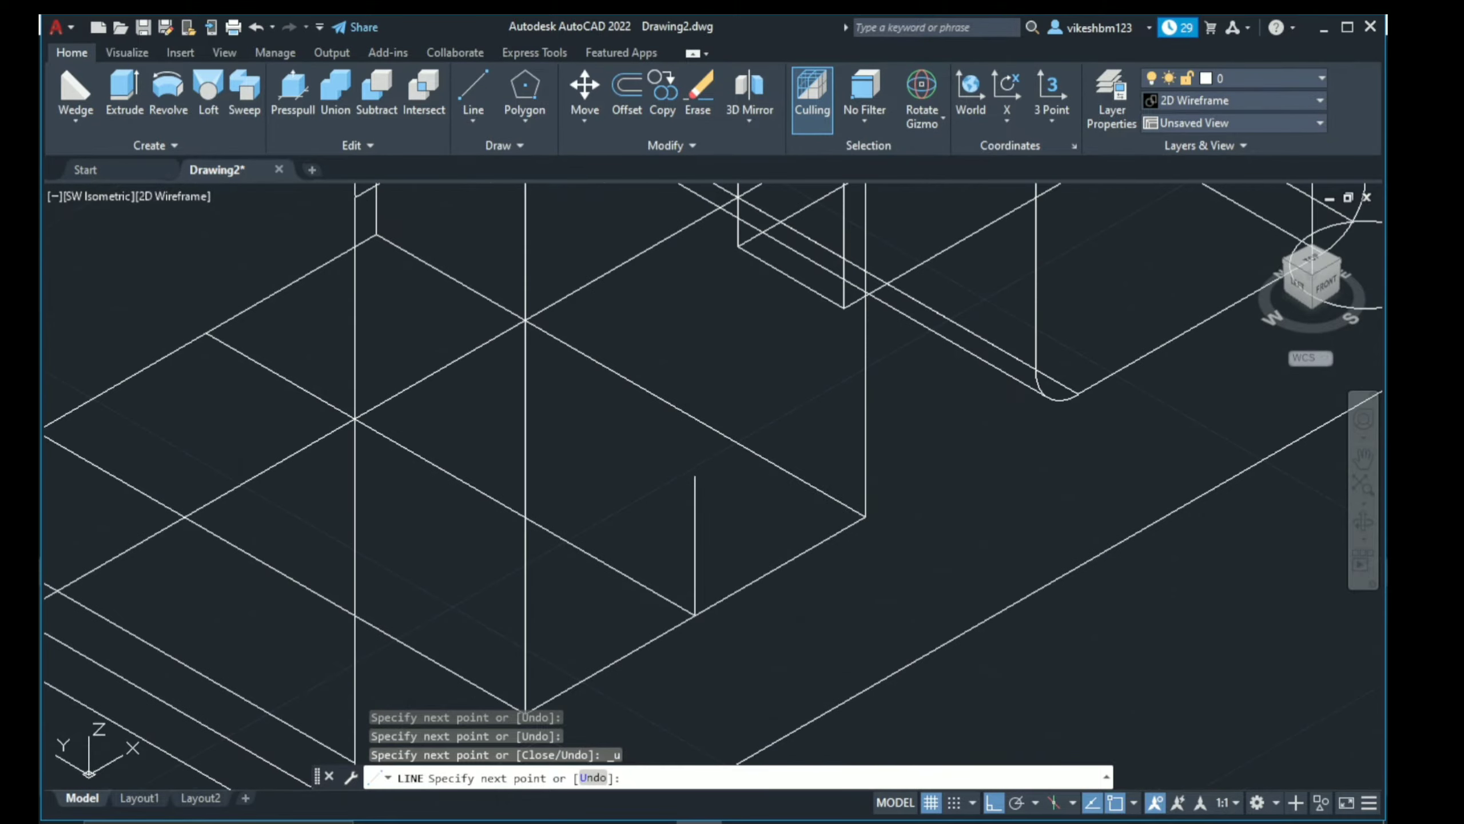
left_click(697, 478)
key("Escape")
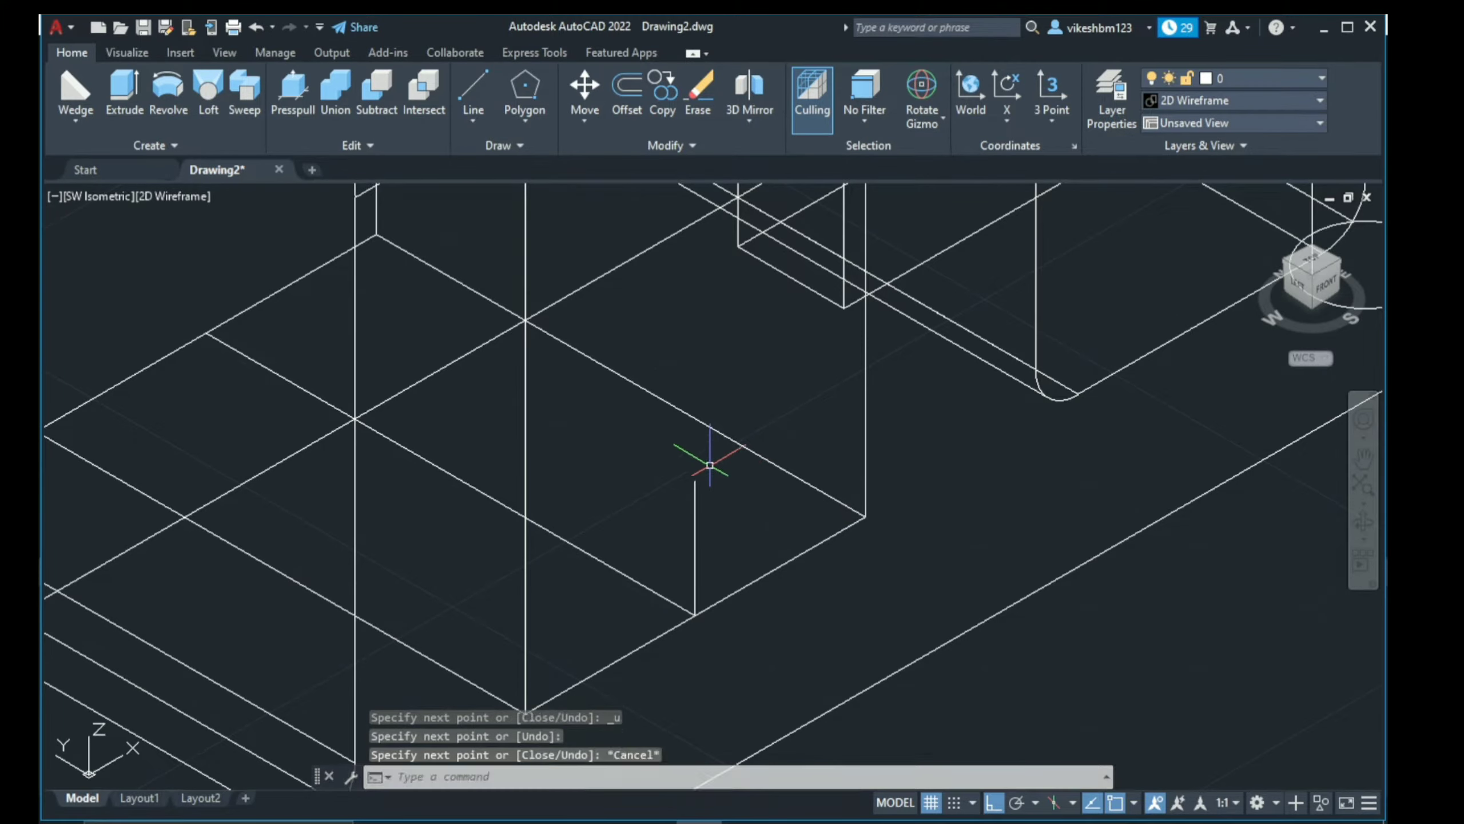
scroll(711, 458, "down", 5)
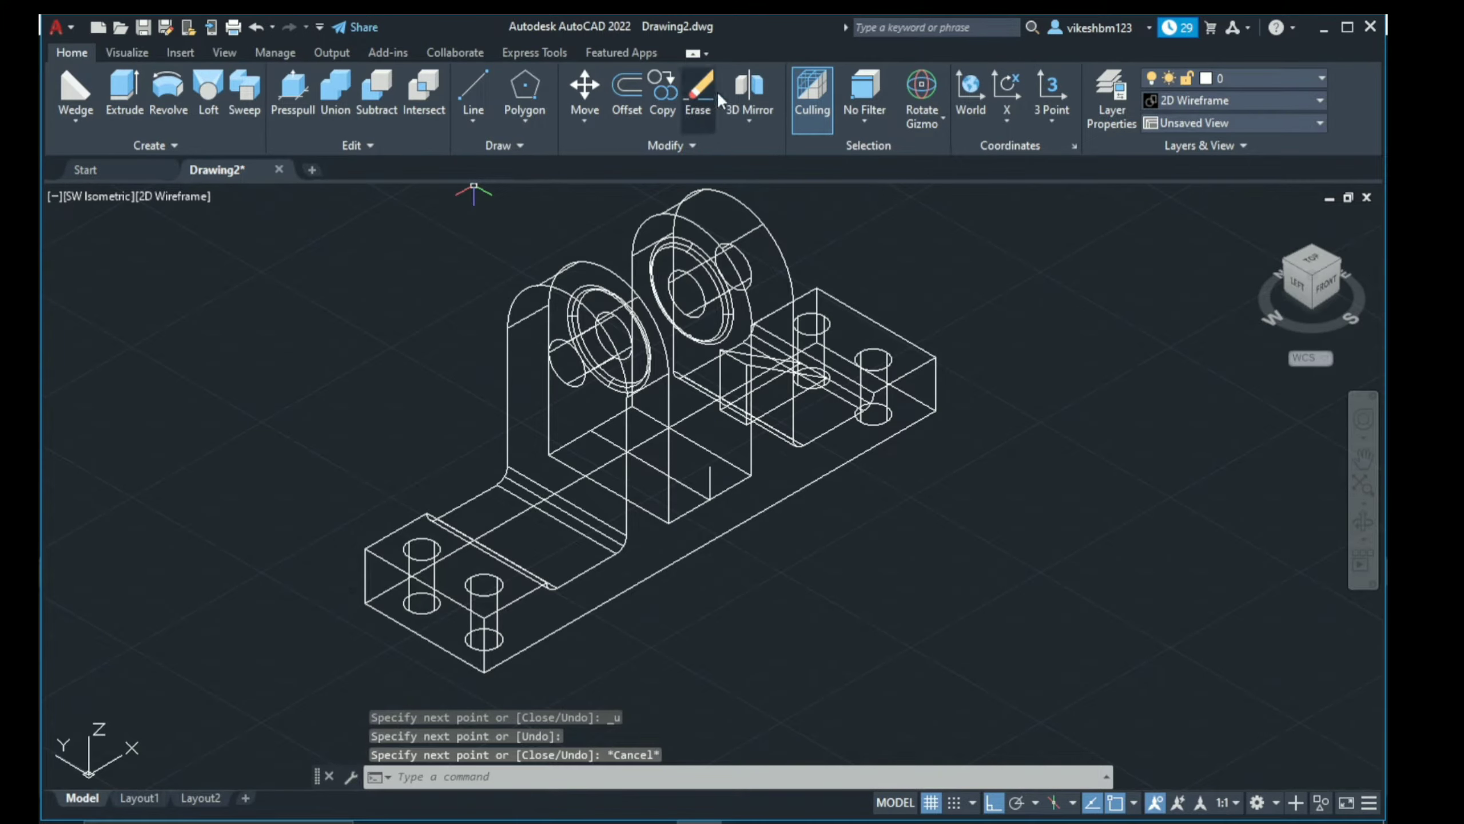
Step: 3D-mirror the triangular rib across a 3-point plane, keeping the original
left_click(744, 95)
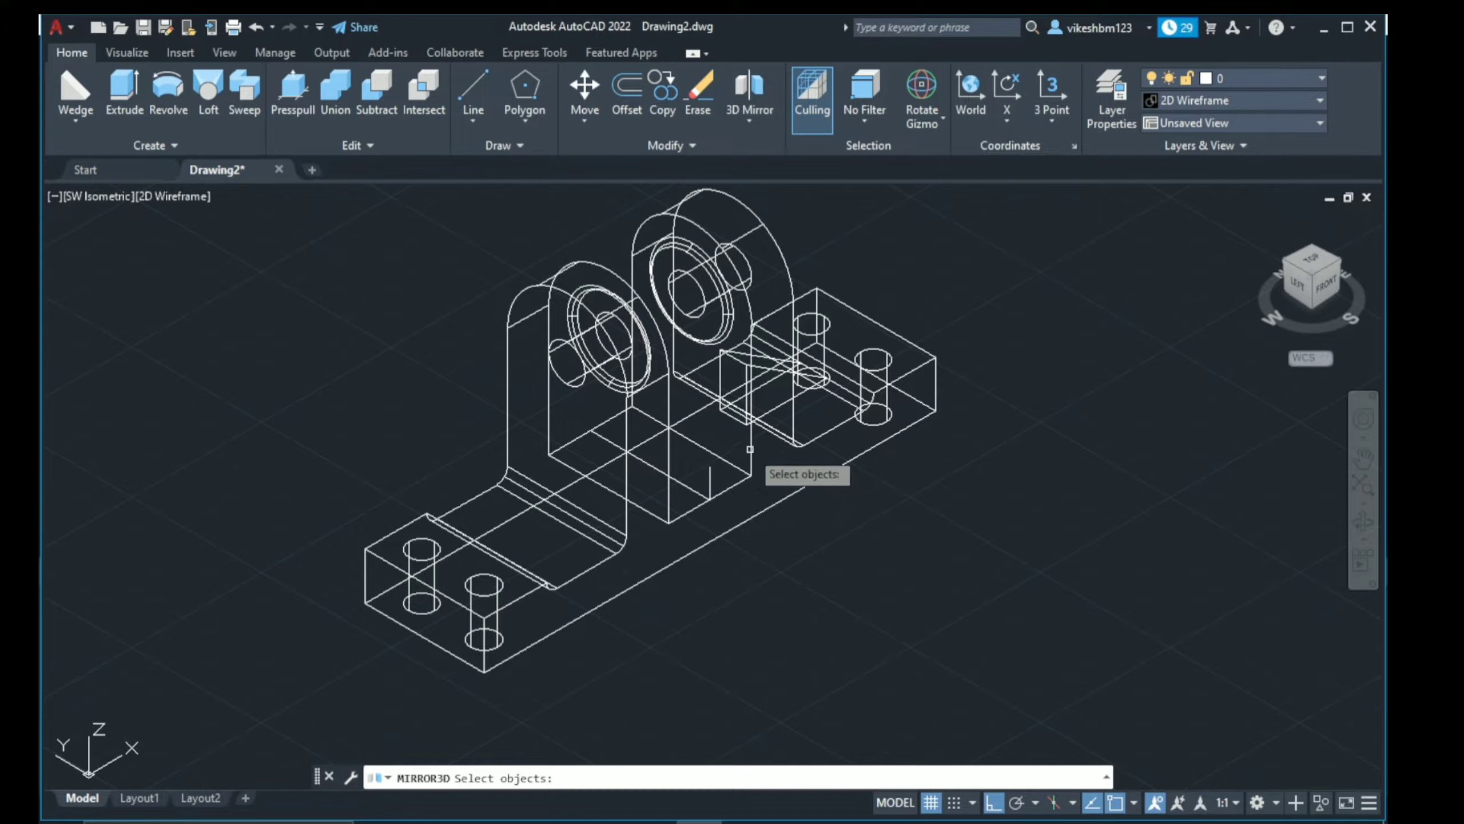
left_click(777, 407)
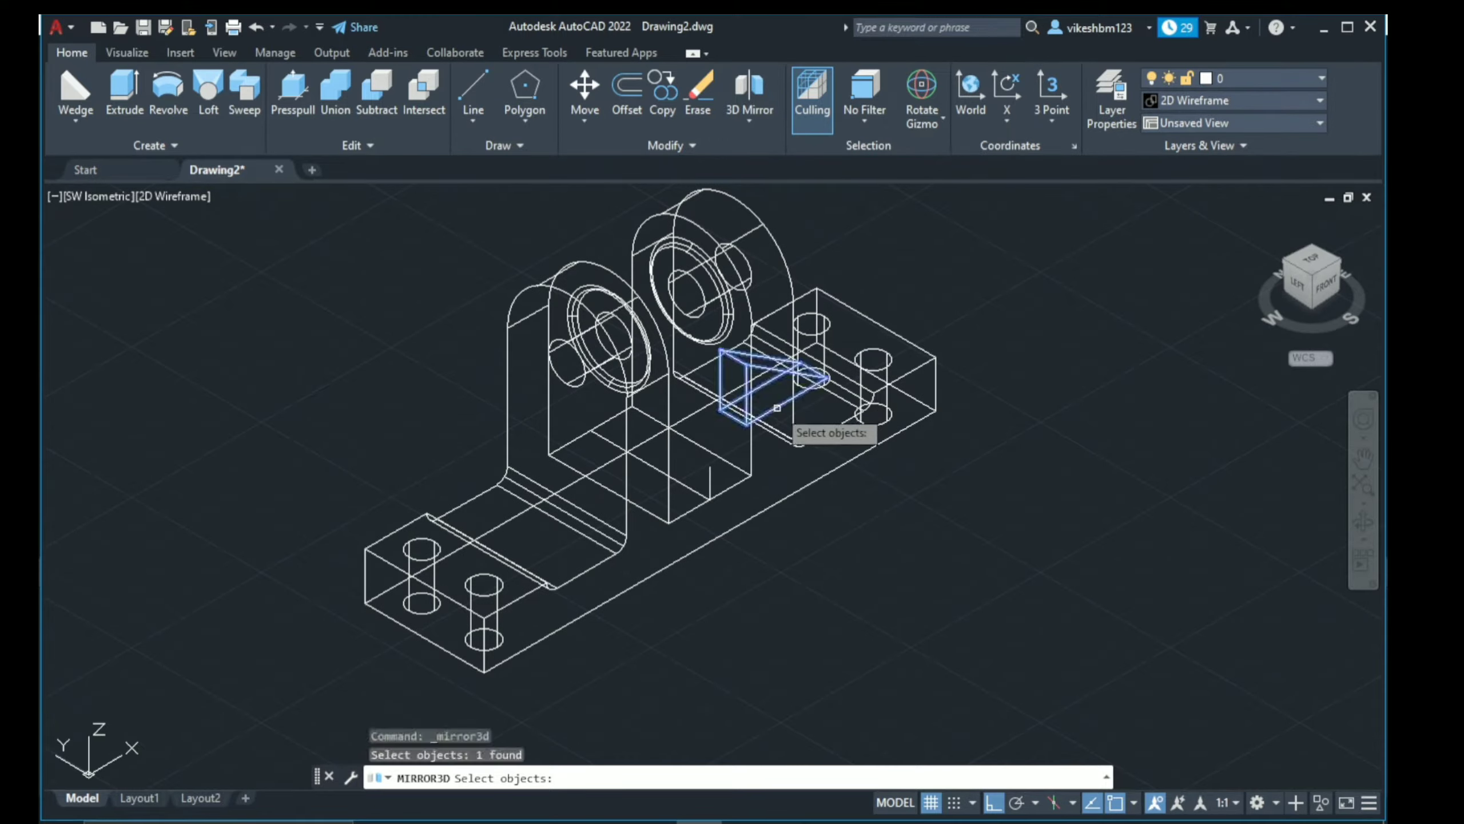
key("Return")
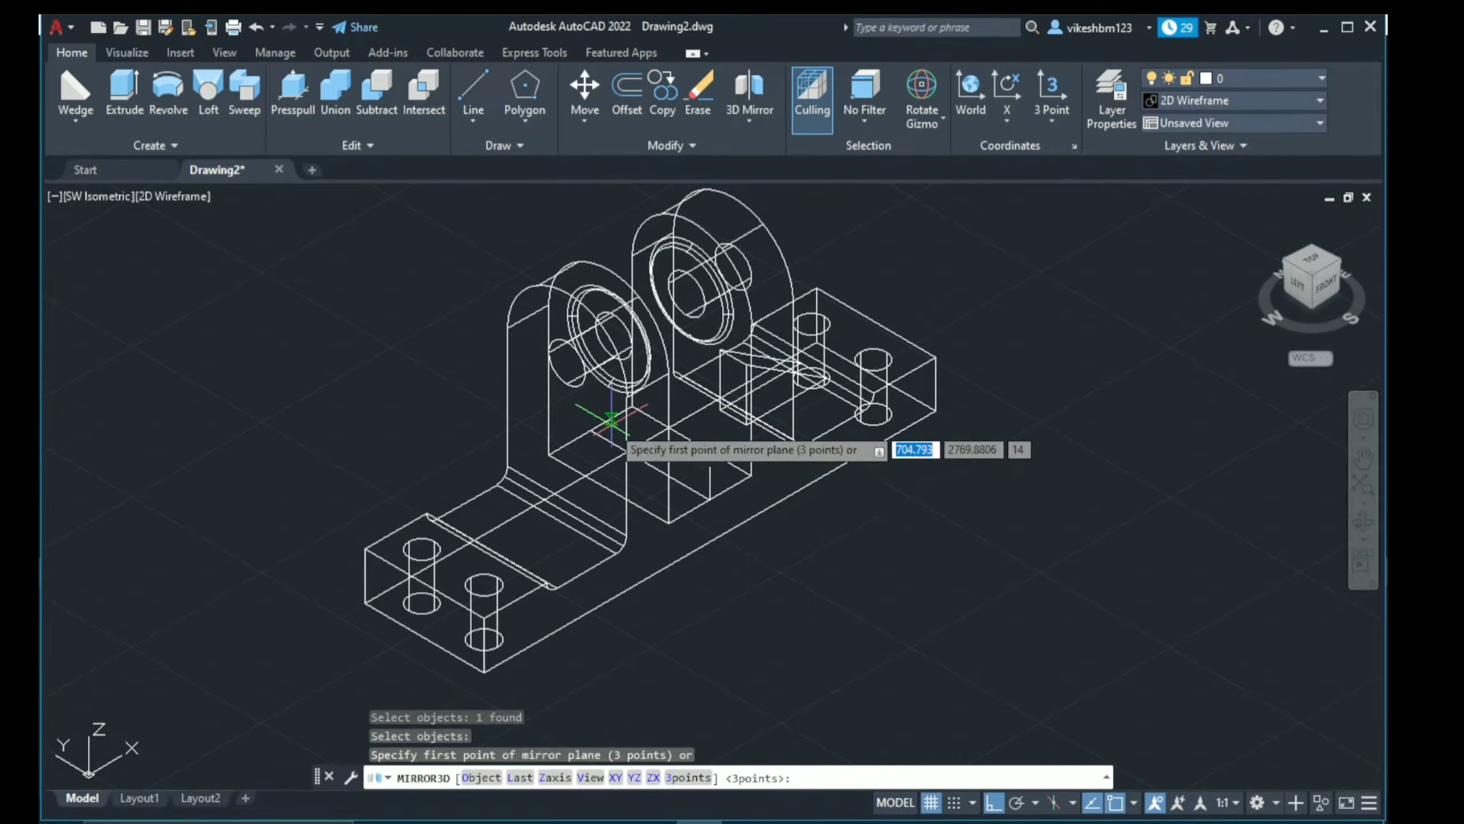
left_click(591, 430)
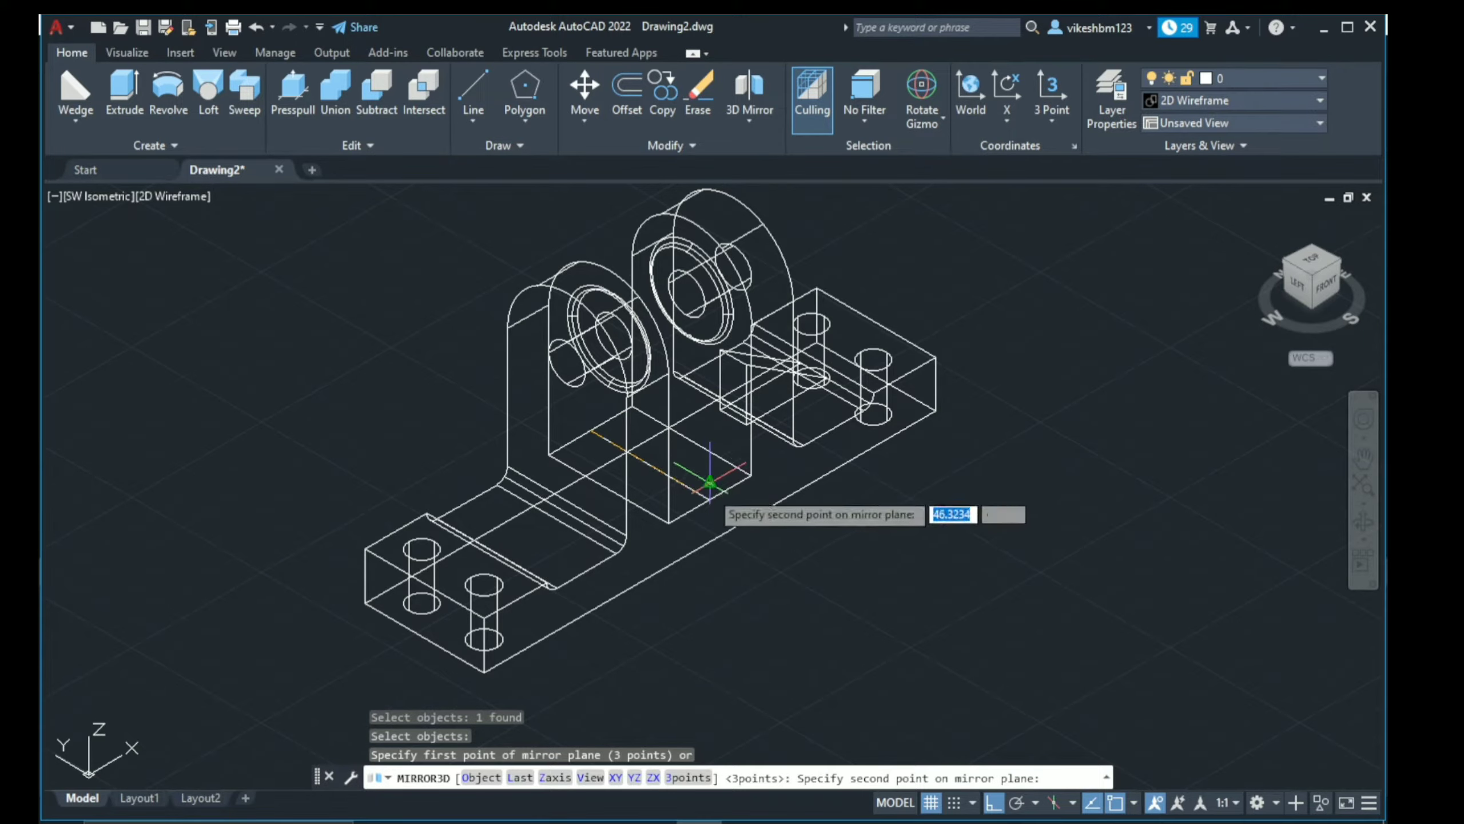
scroll(709, 497, "up", 2)
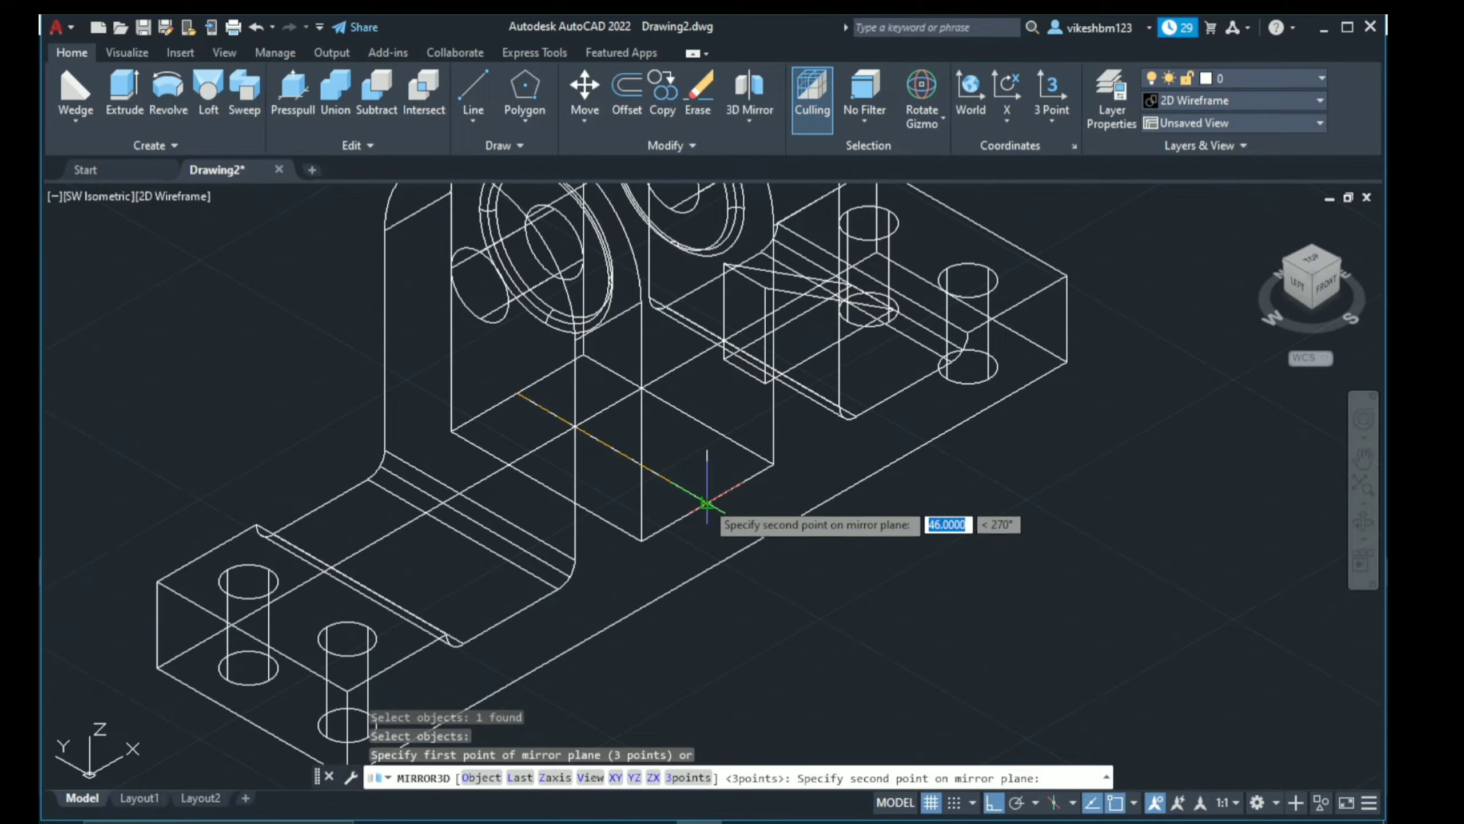
left_click(707, 502)
left_click(708, 459)
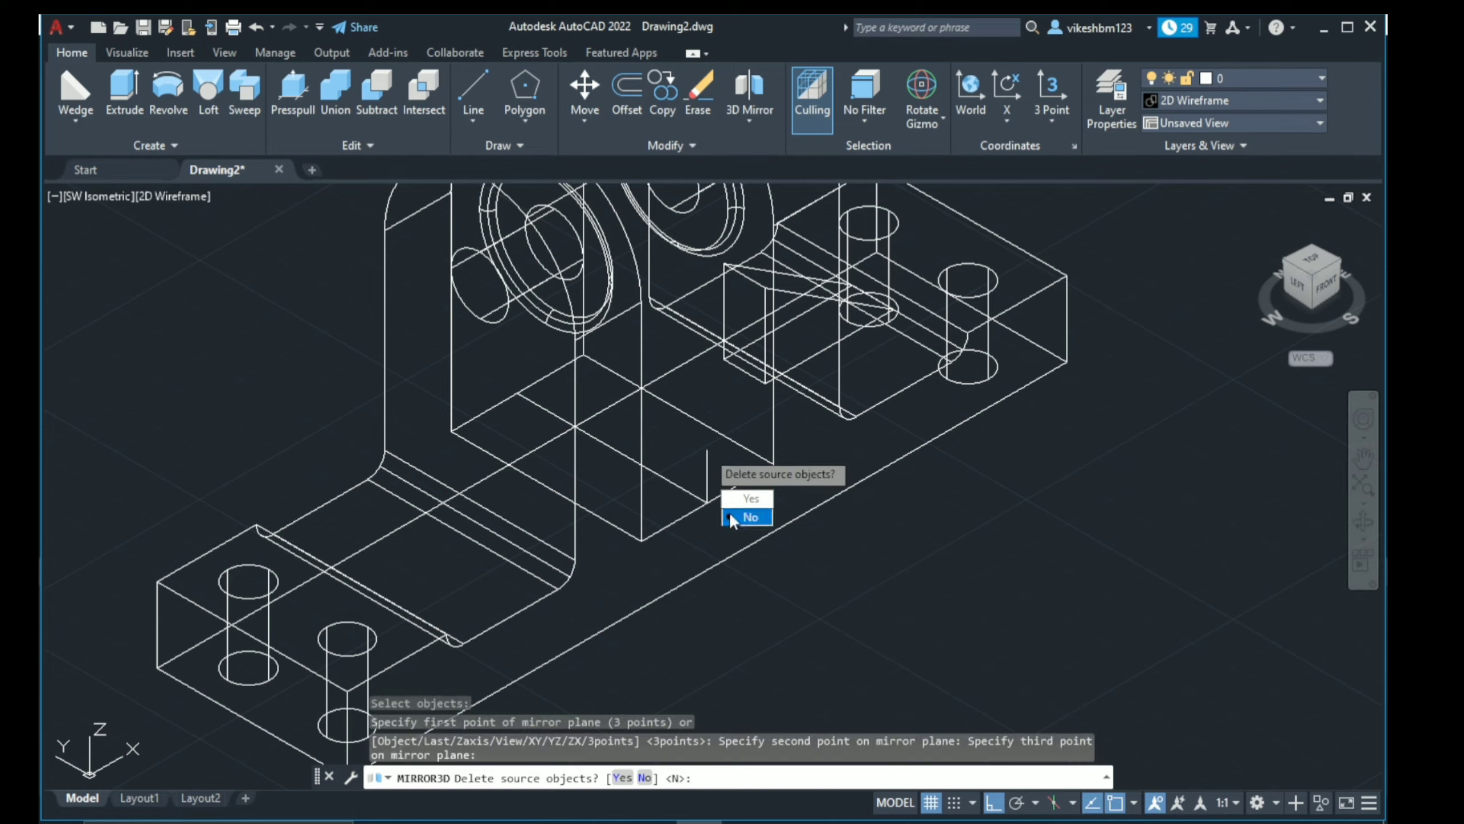
key("Return")
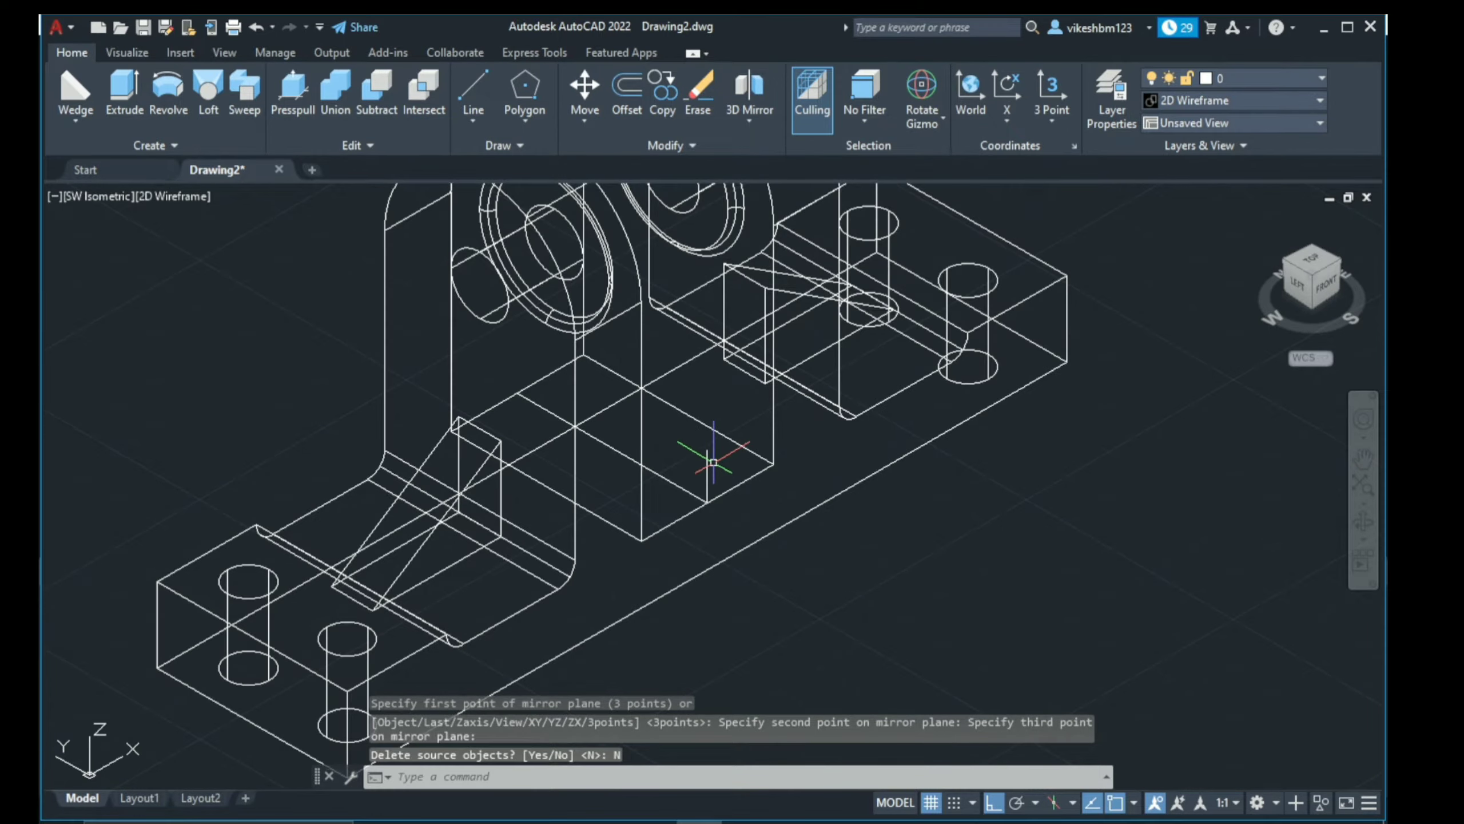
Step: Delete the vertical and diagonal construction lines
left_click(701, 468)
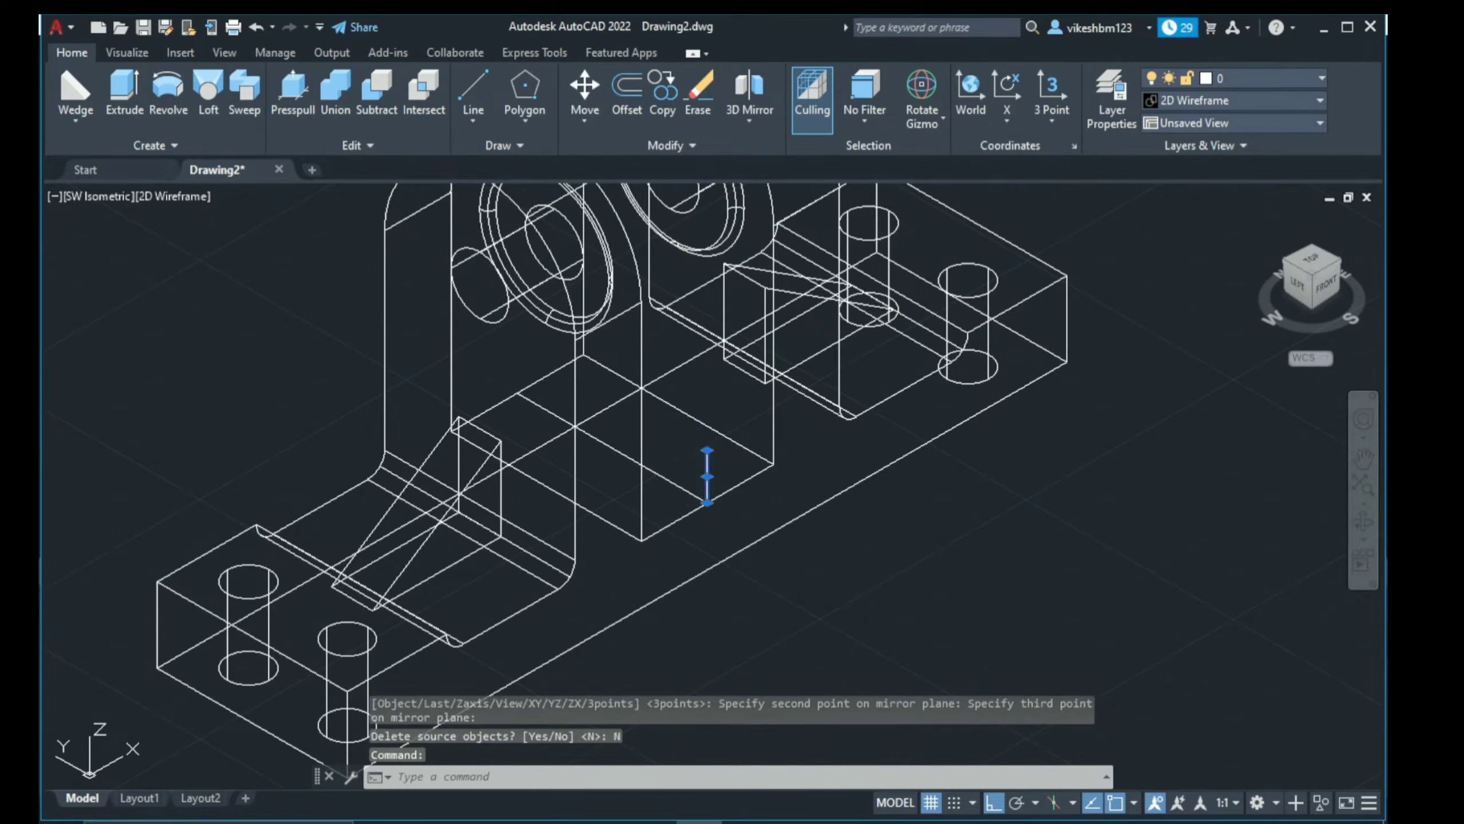
left_click(685, 490)
key("Delete")
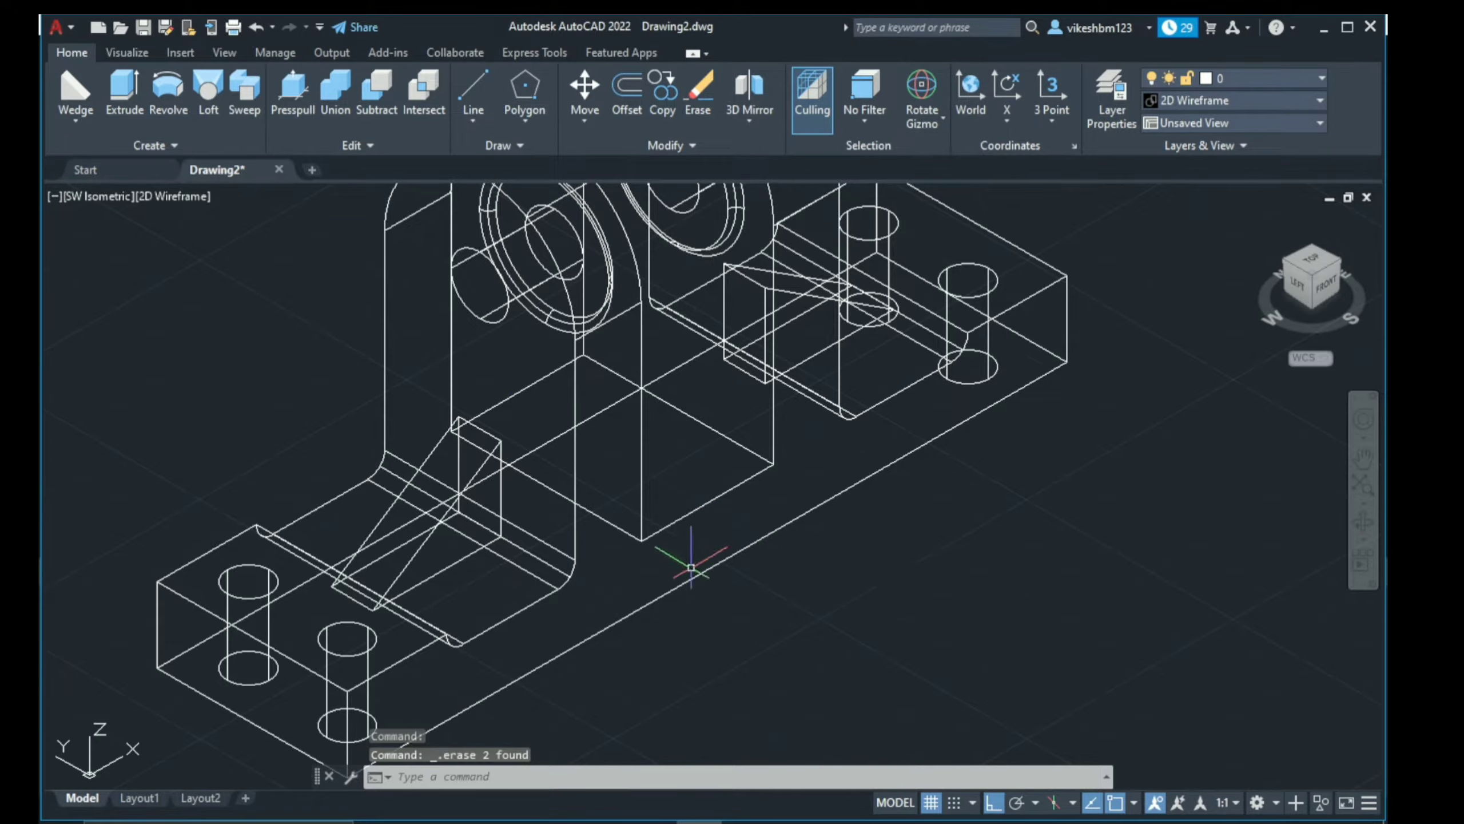
Step: Switch the visual style to Realistic
scroll(691, 566, "down", 3)
scroll(604, 555, "down", 1)
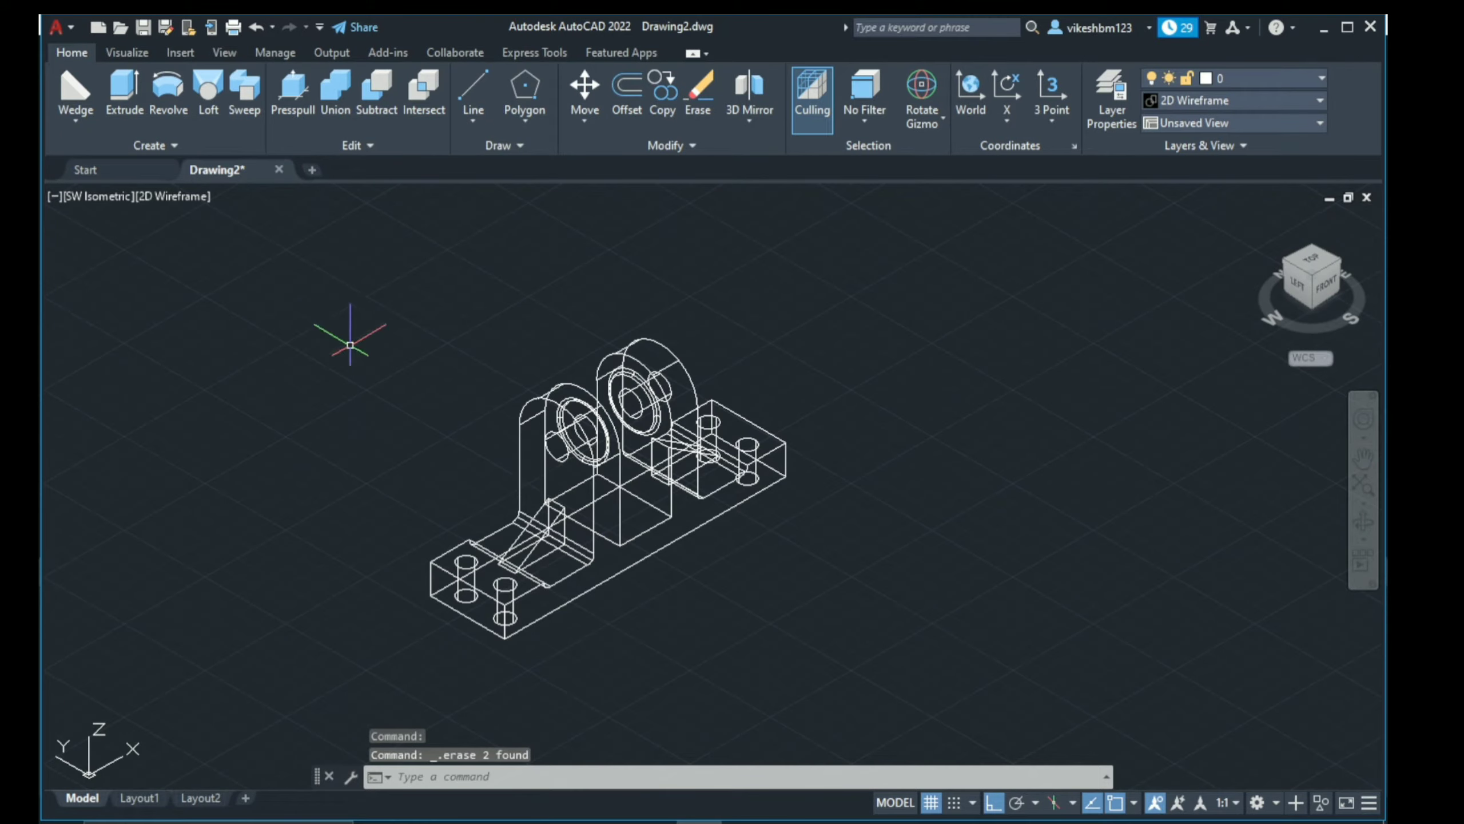
left_click(171, 196)
left_click(211, 304)
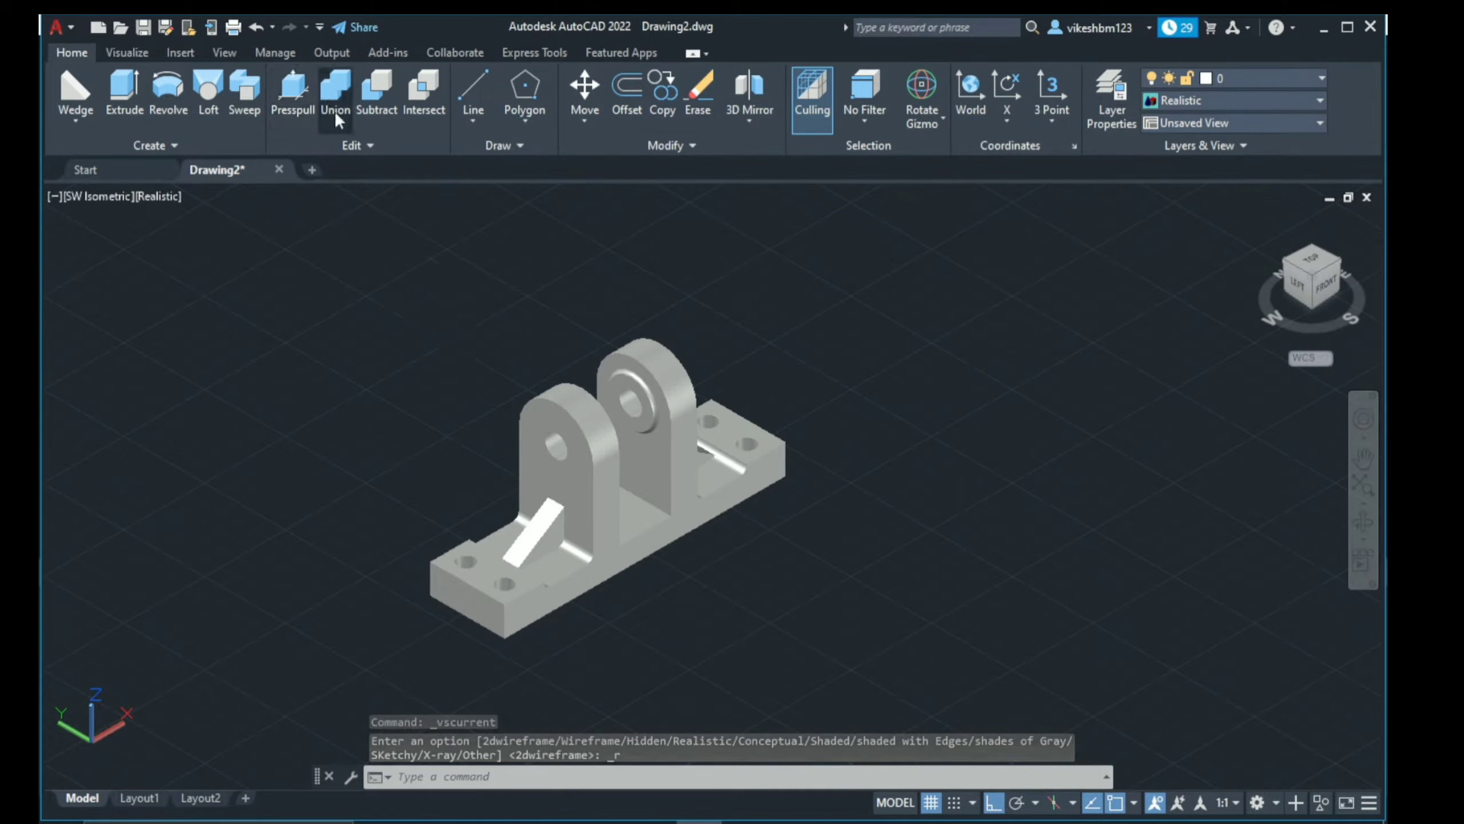
Step: Union the base with both ribs into one solid and turn off the grid
left_click(335, 92)
left_click(483, 554)
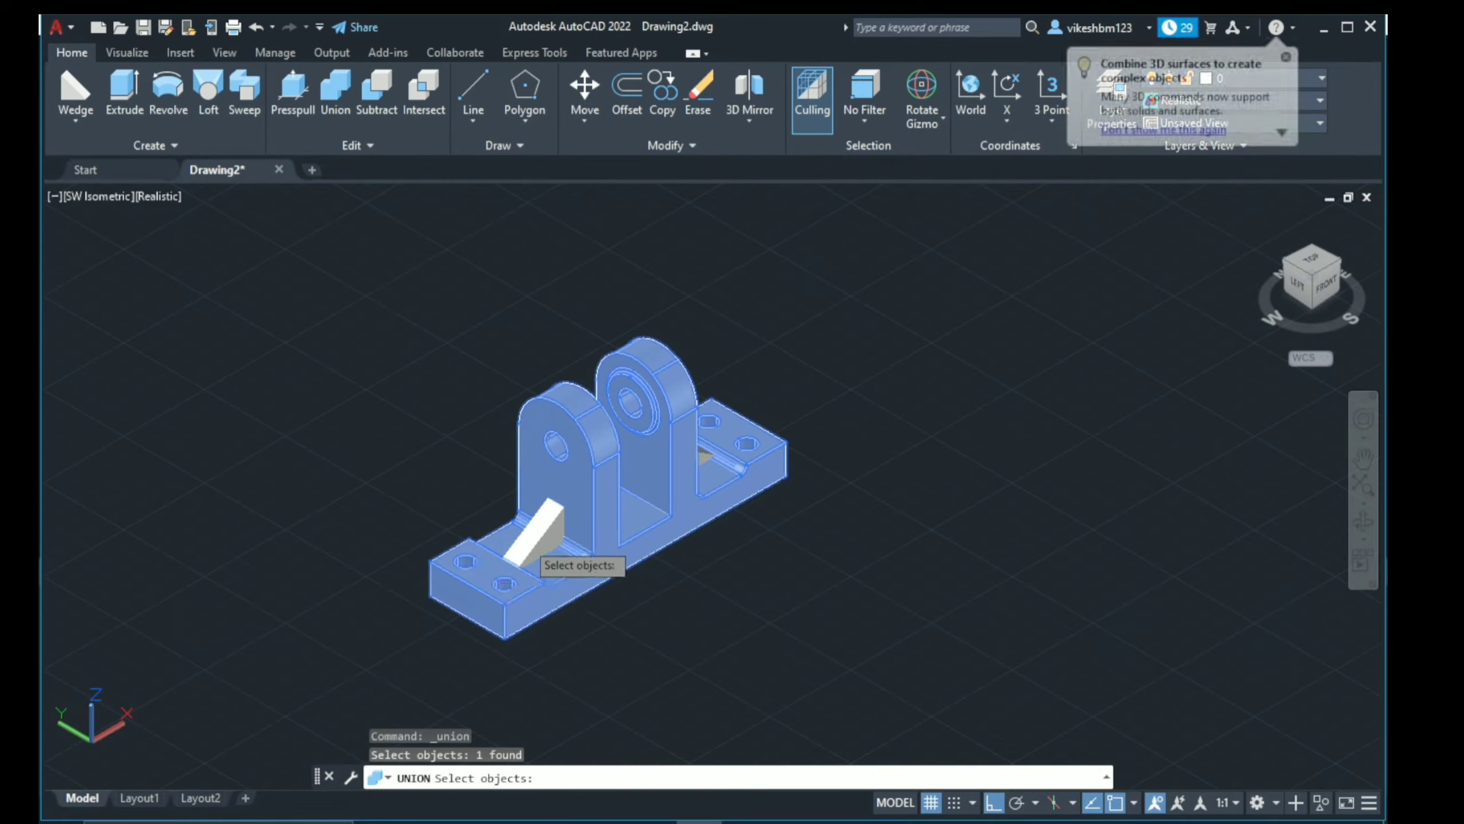
left_click(533, 542)
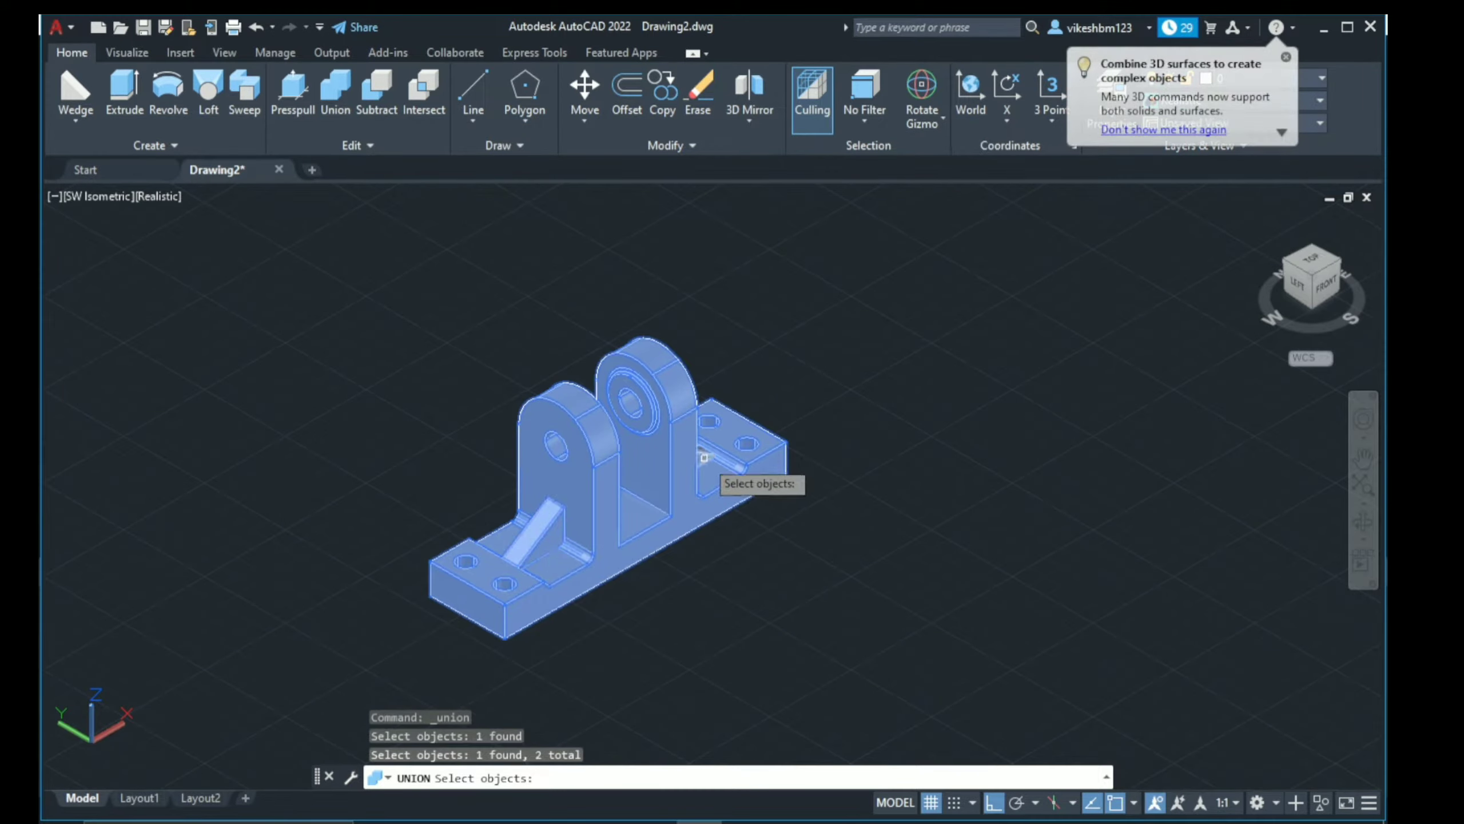
left_click(704, 457)
key("Return")
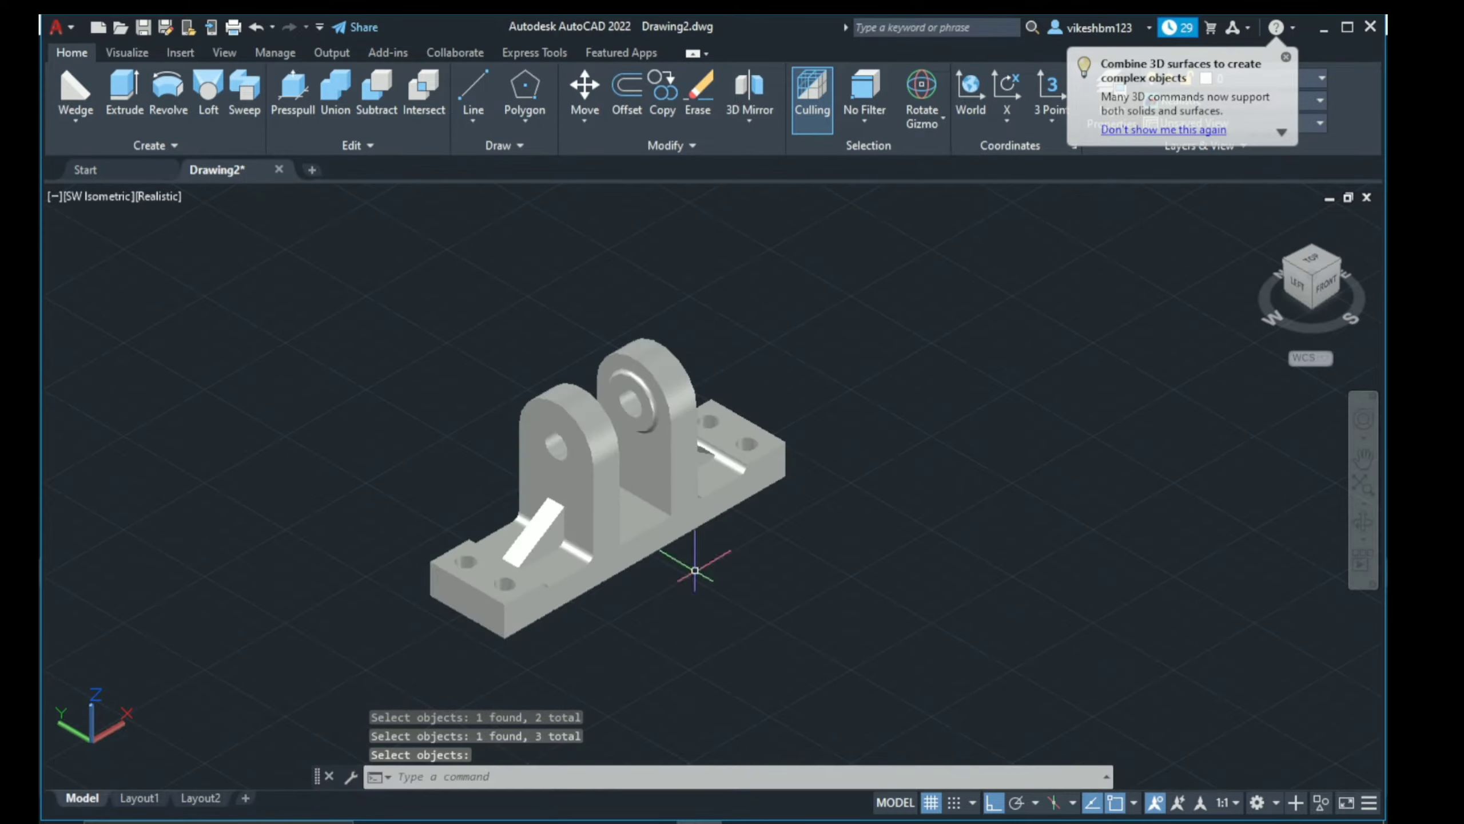
left_click(931, 803)
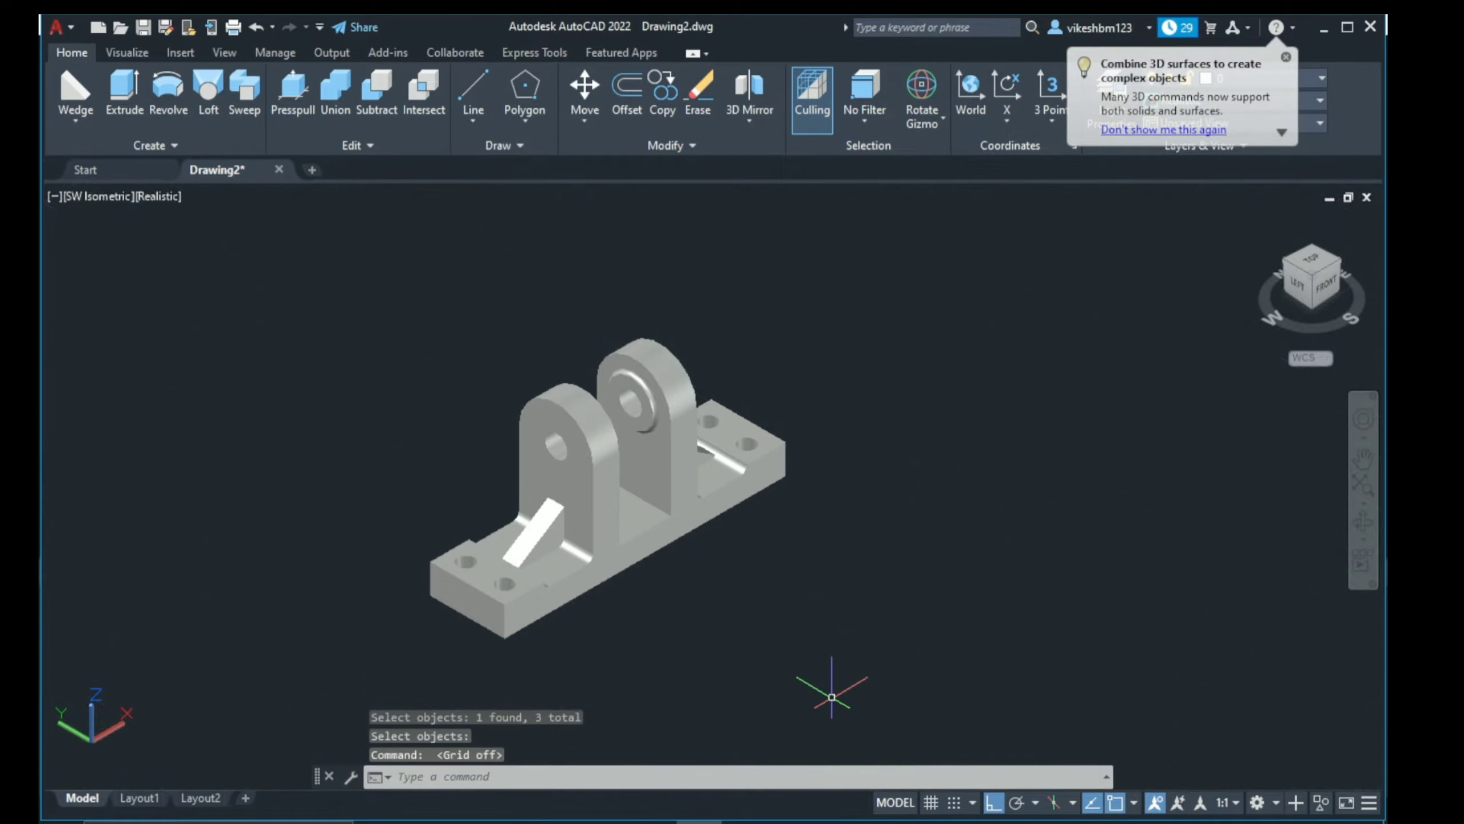
Step: Orbit to inspect the part, return to SW Isometric, and activate the Drafting & Annotation workspace
mouse_move(763, 571)
middle_mouse_down("ctrl+shift")
mouse_move(627, 427)
mouse_move(675, 562)
mouse_move(606, 490)
mouse_move(564, 525)
mouse_move(637, 412)
mouse_move(604, 455)
mouse_move(658, 569)
mouse_move(635, 520)
middle_mouse_up("ctrl+shift")
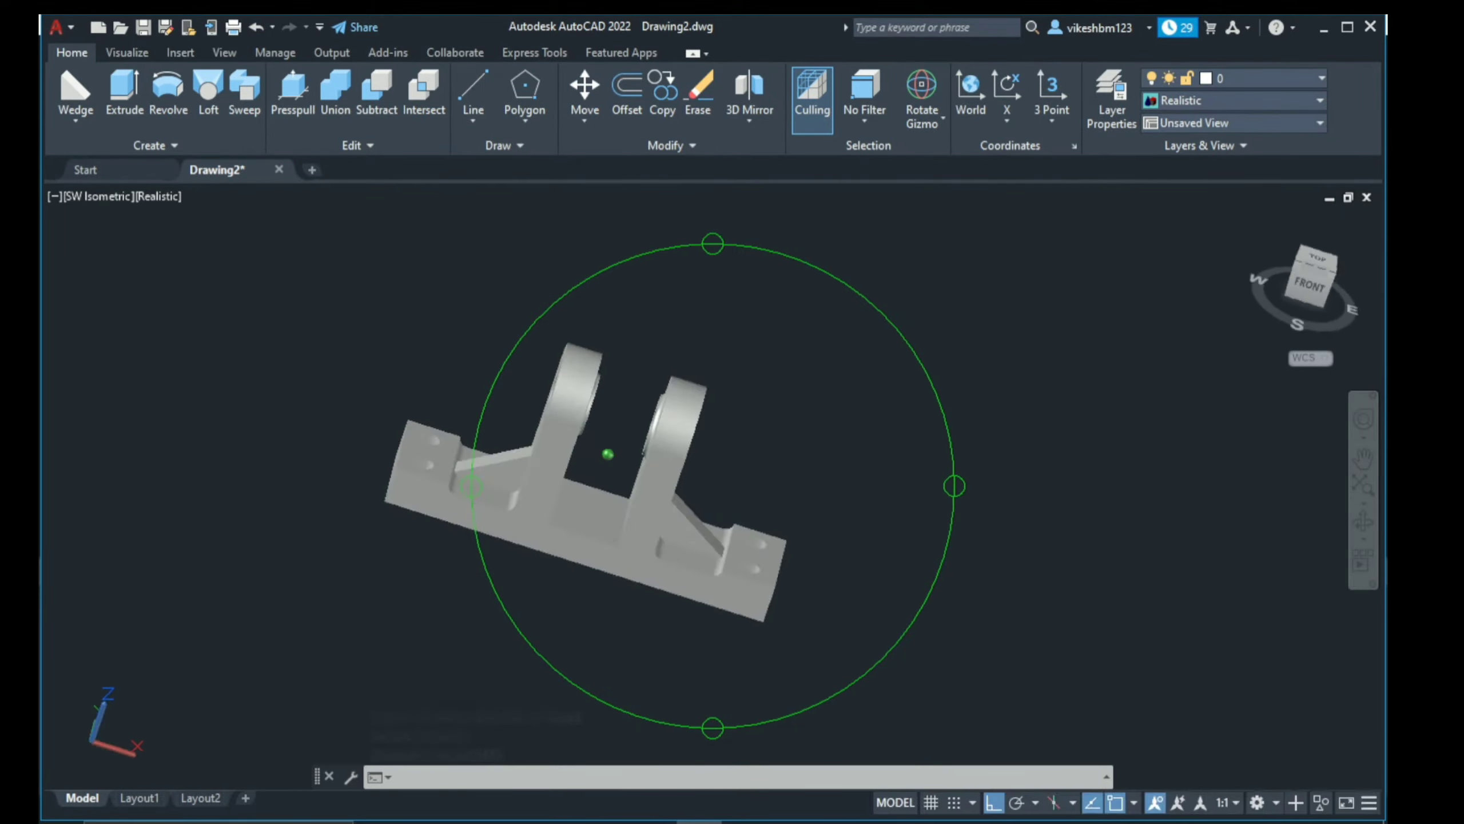
scroll(622, 469, "up", 5)
mouse_move(588, 462)
middle_mouse_down()
mouse_move(636, 485)
mouse_move(299, 249)
middle_mouse_up()
left_click(97, 199)
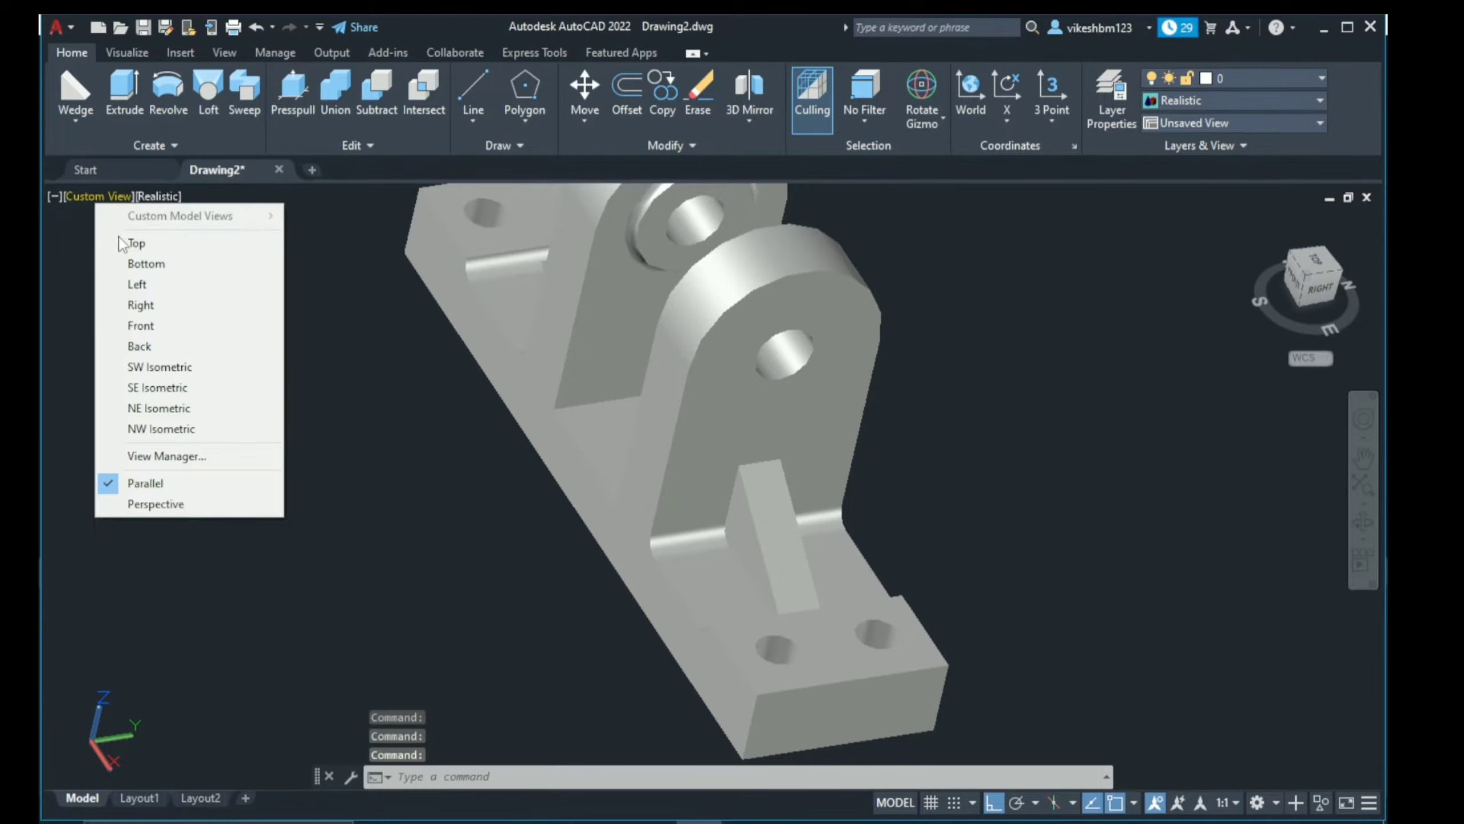
left_click(163, 369)
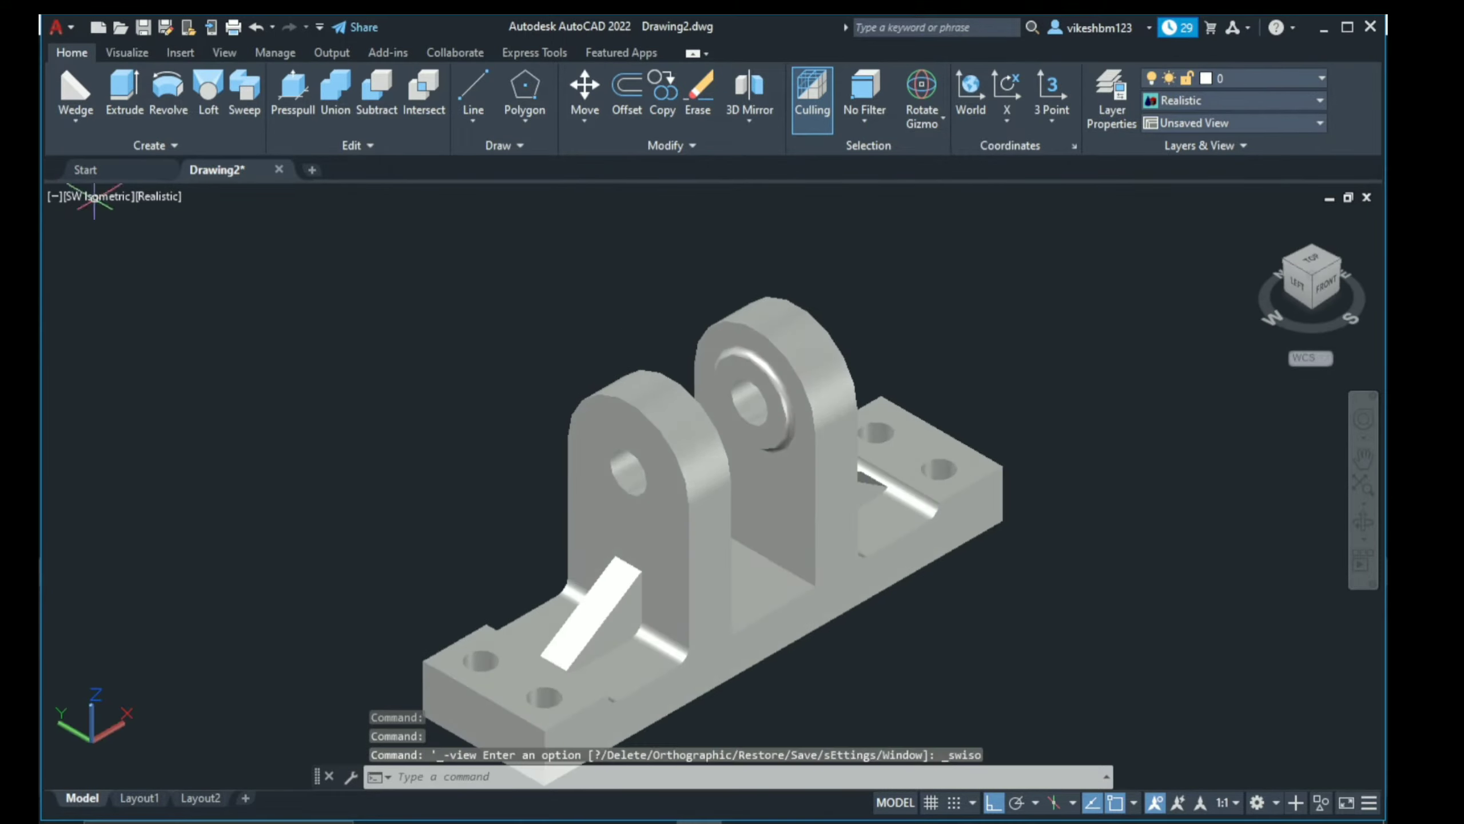
left_click(1275, 806)
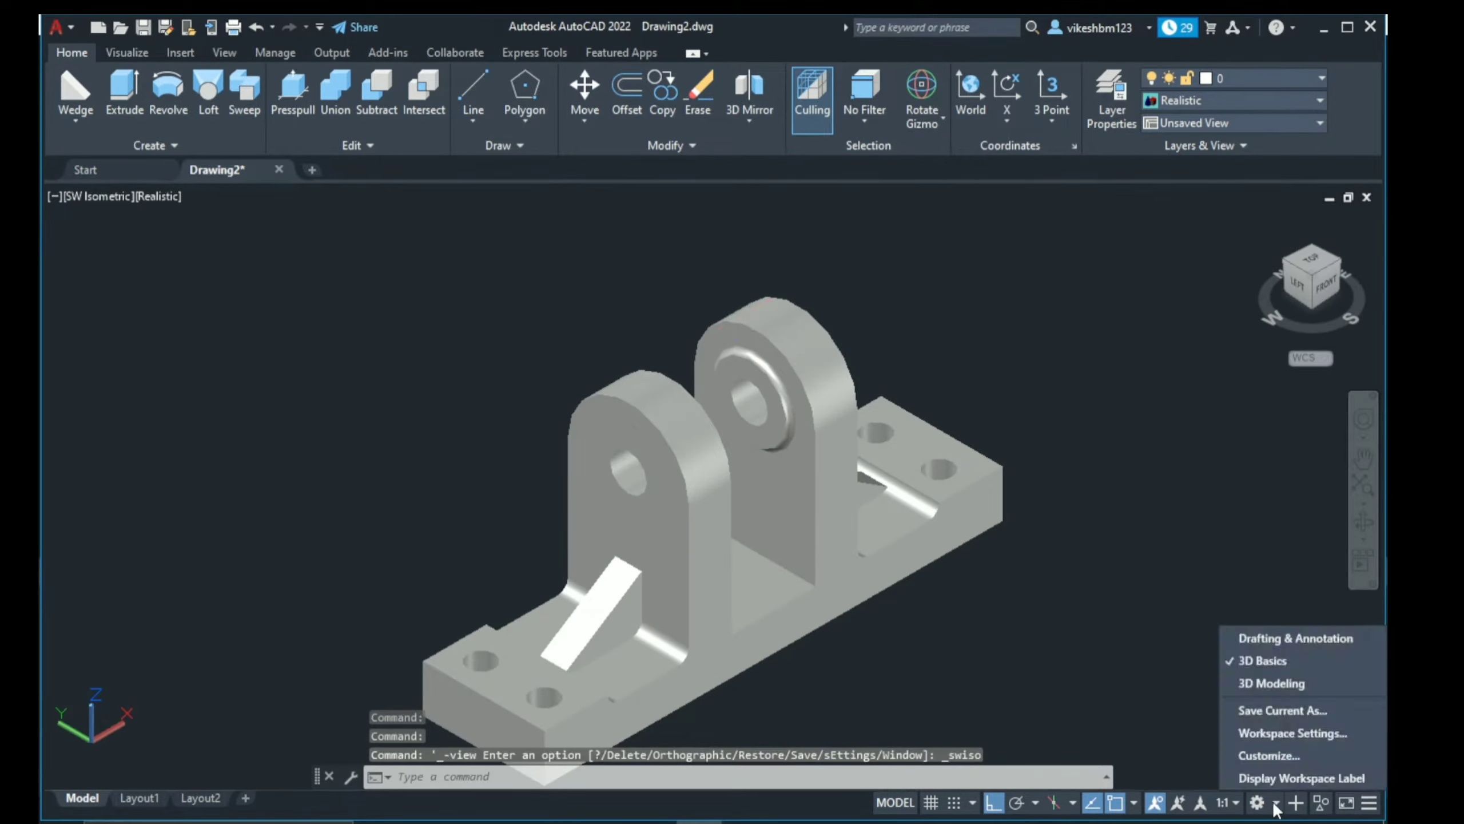
left_click(1264, 639)
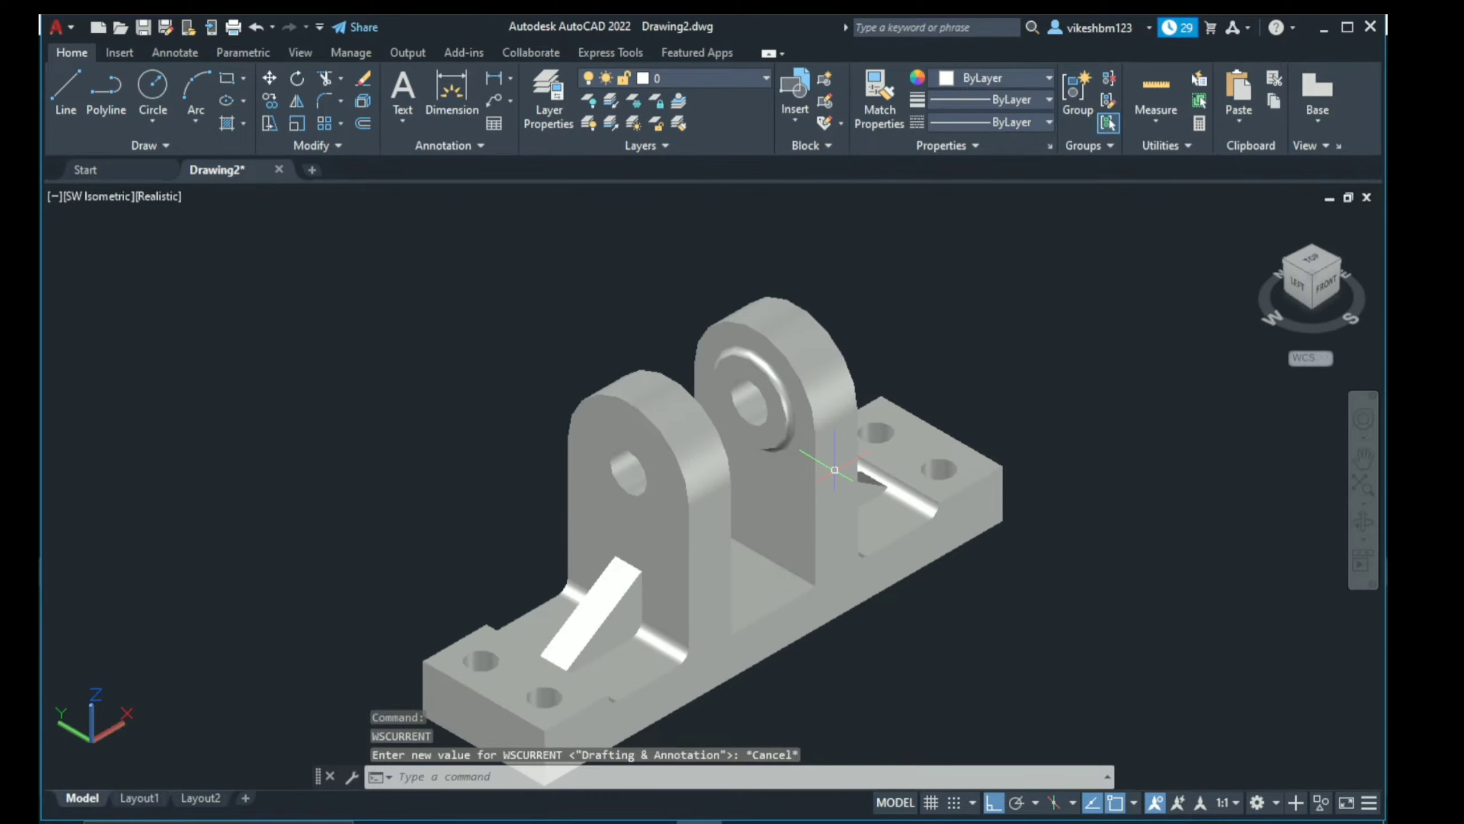
Step: Set the merged support solid's colour to red and deselect it
left_click(810, 384)
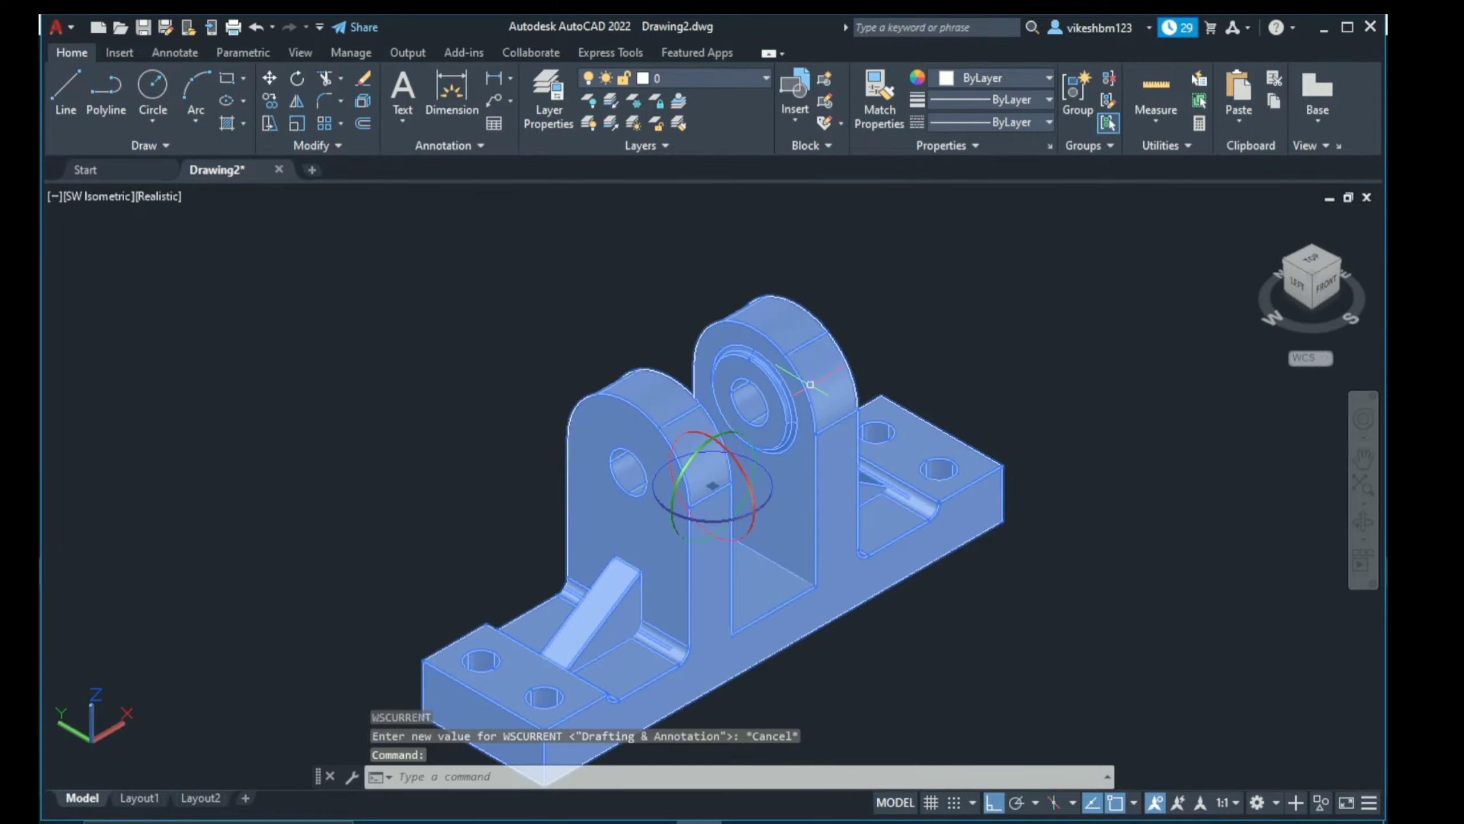
left_click(973, 81)
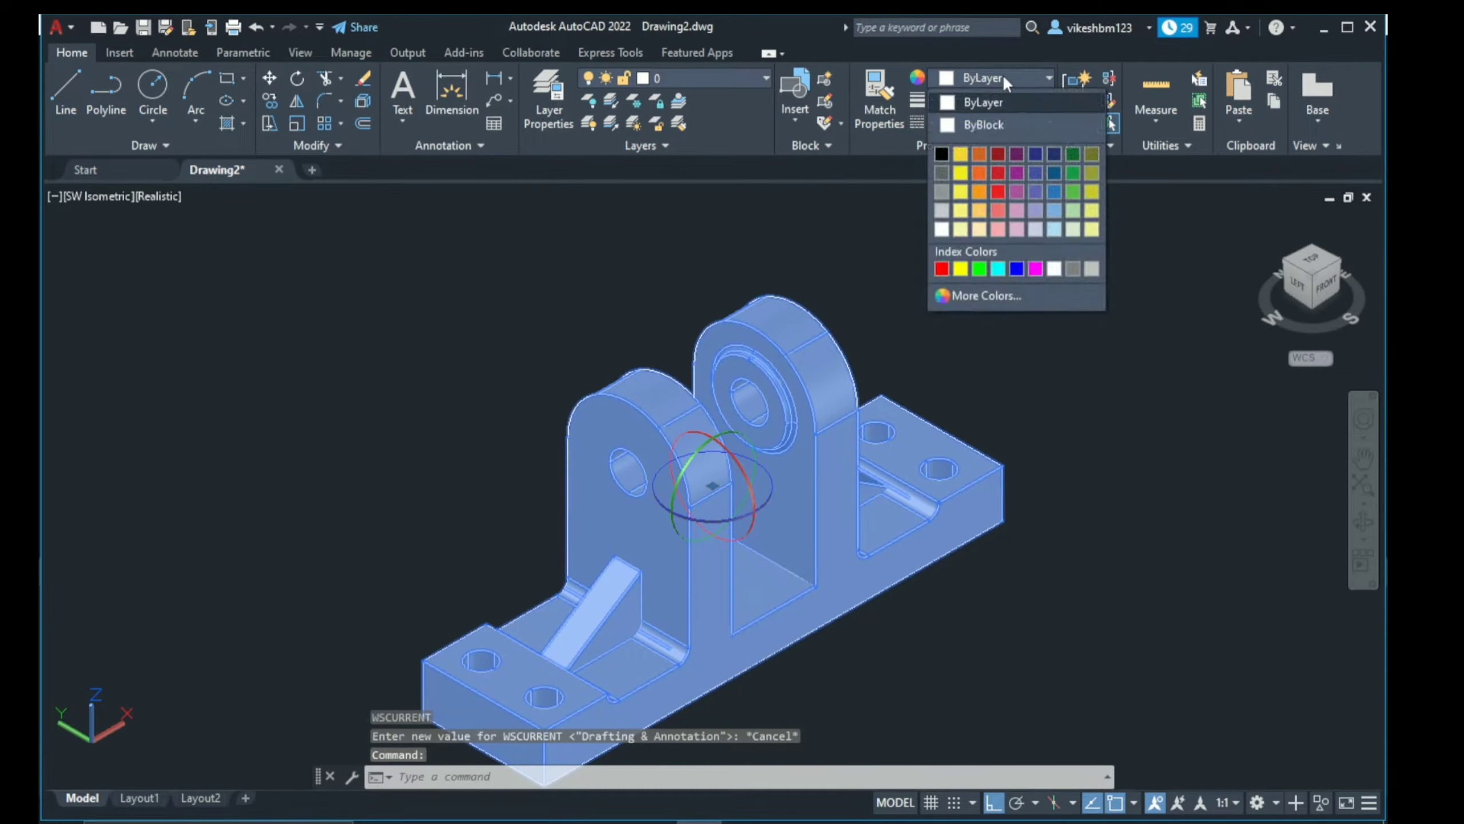
left_click(999, 192)
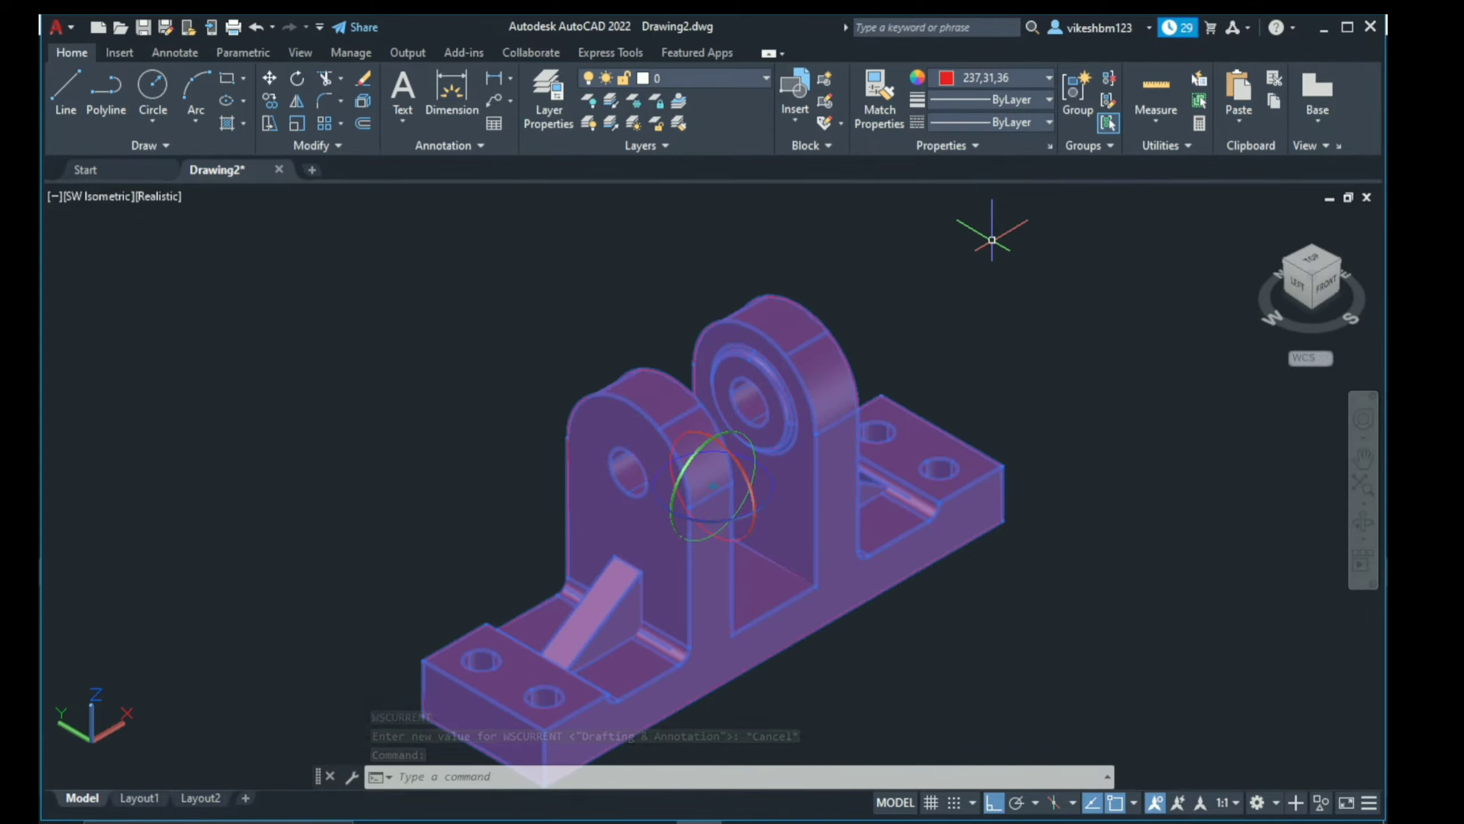
key("Escape")
mouse_move(1012, 570)
middle_mouse_down()
mouse_move(1001, 503)
mouse_move(571, 569)
mouse_move(592, 461)
mouse_move(736, 435)
mouse_move(794, 477)
mouse_move(793, 596)
mouse_move(605, 582)
mouse_move(652, 553)
mouse_move(812, 523)
mouse_move(805, 456)
mouse_move(640, 461)
mouse_move(675, 461)
middle_mouse_up()
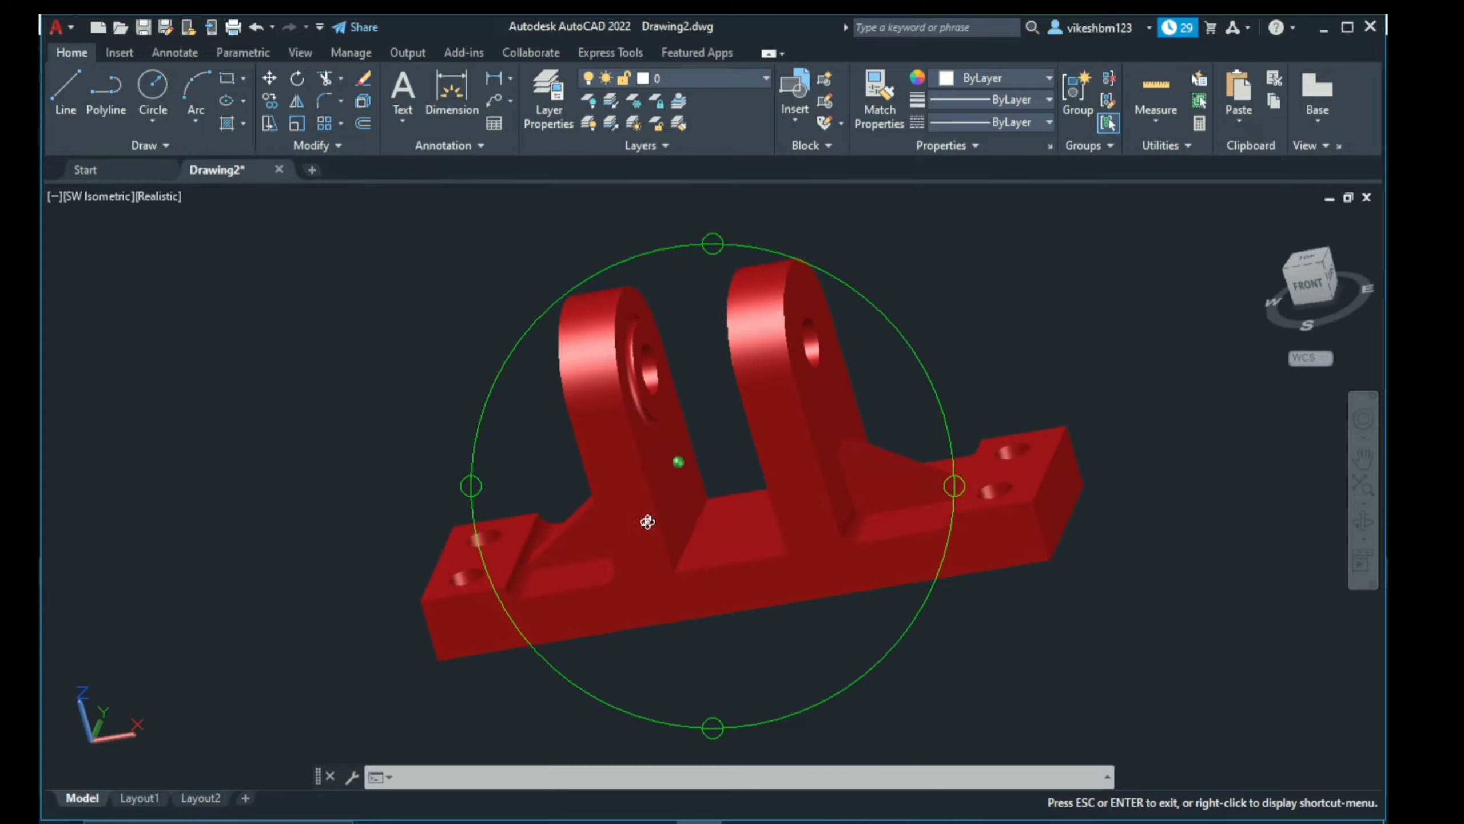
Step: Switch the viewport to the Back view and pan the part rightward
key("Escape")
left_click(96, 199)
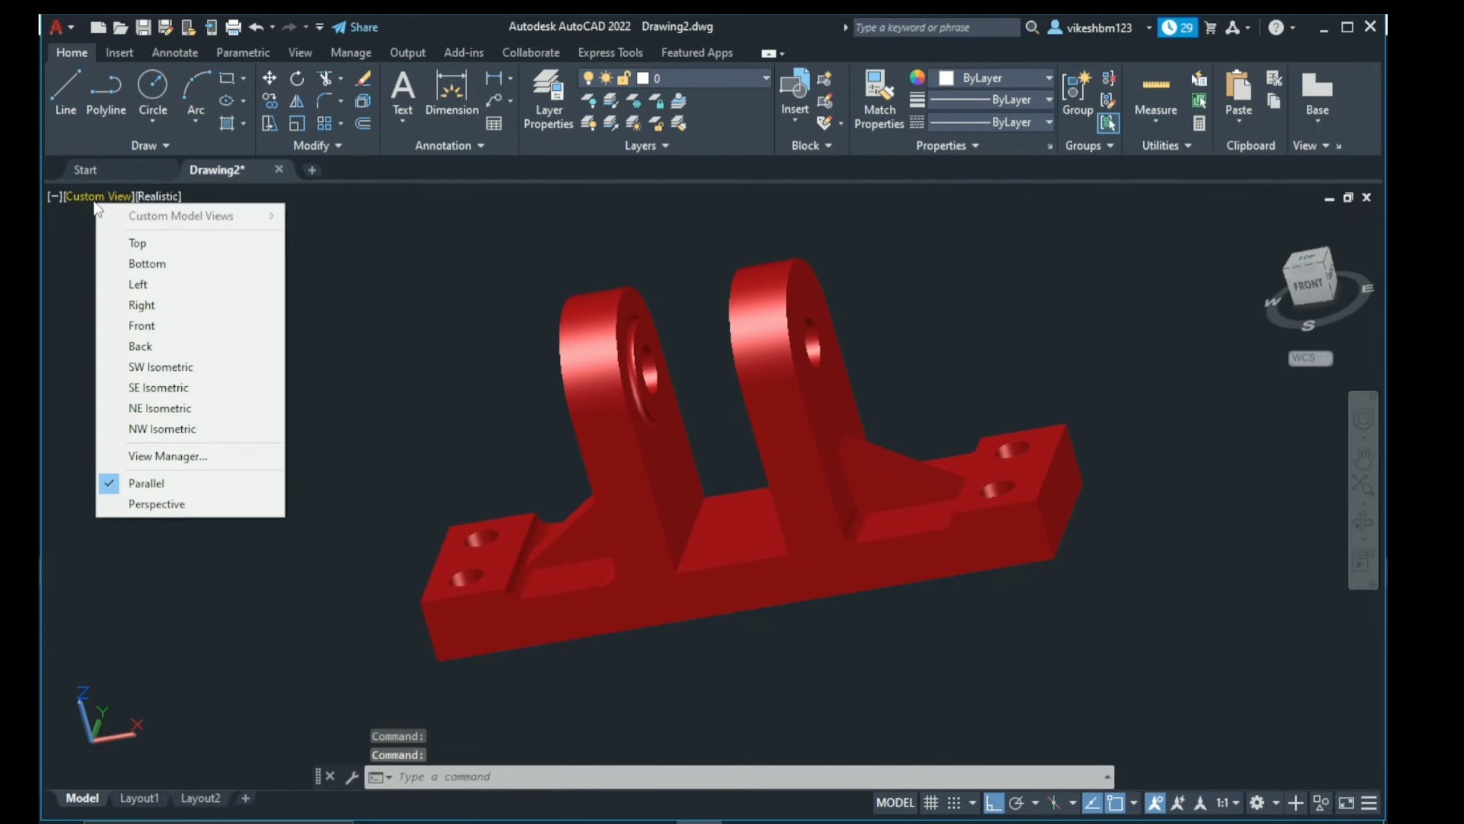
left_click(191, 365)
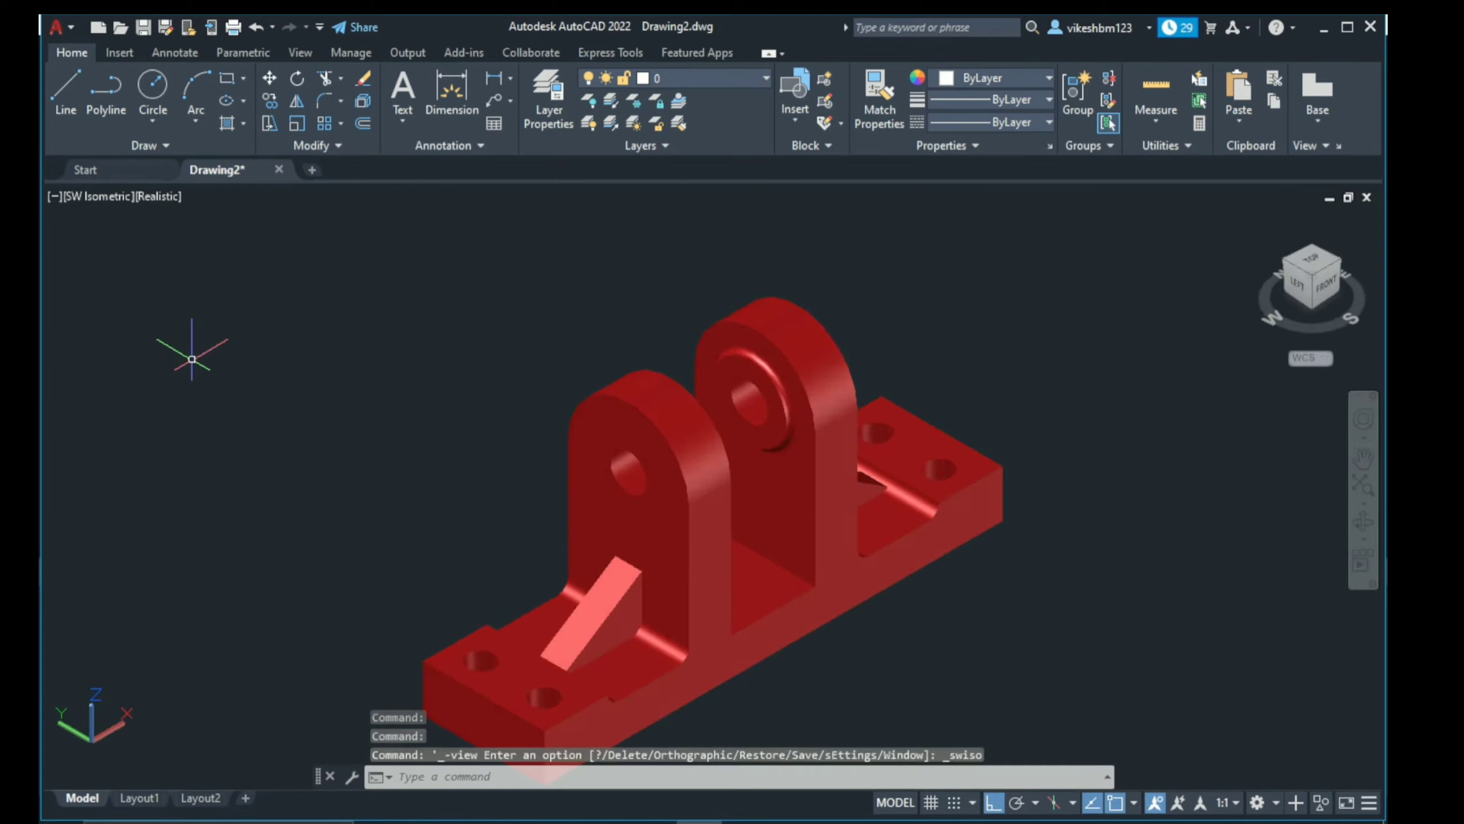
middle_click_drag(853, 579, 837, 493)
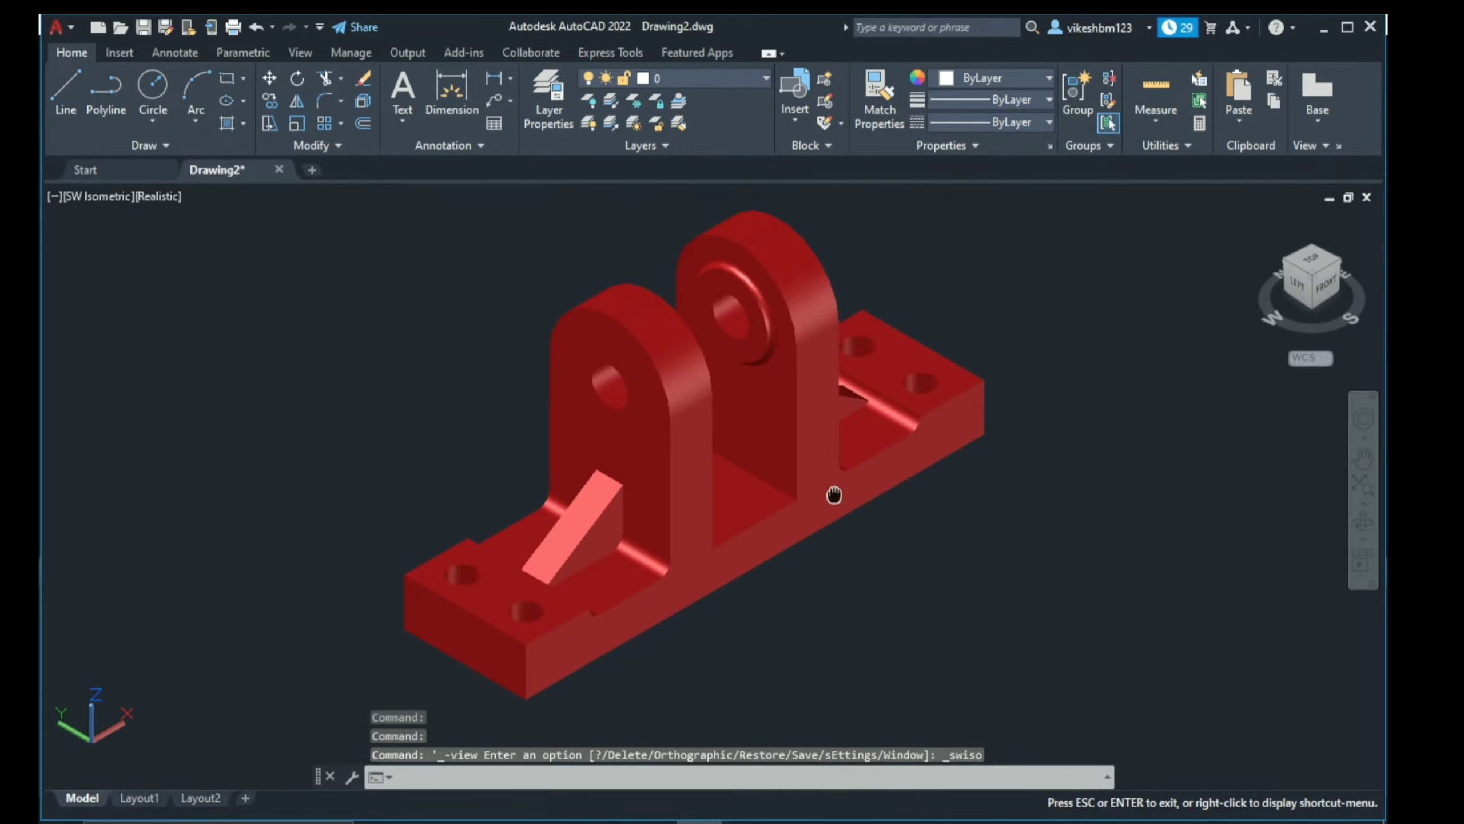
scroll(50, 450, "down", 2)
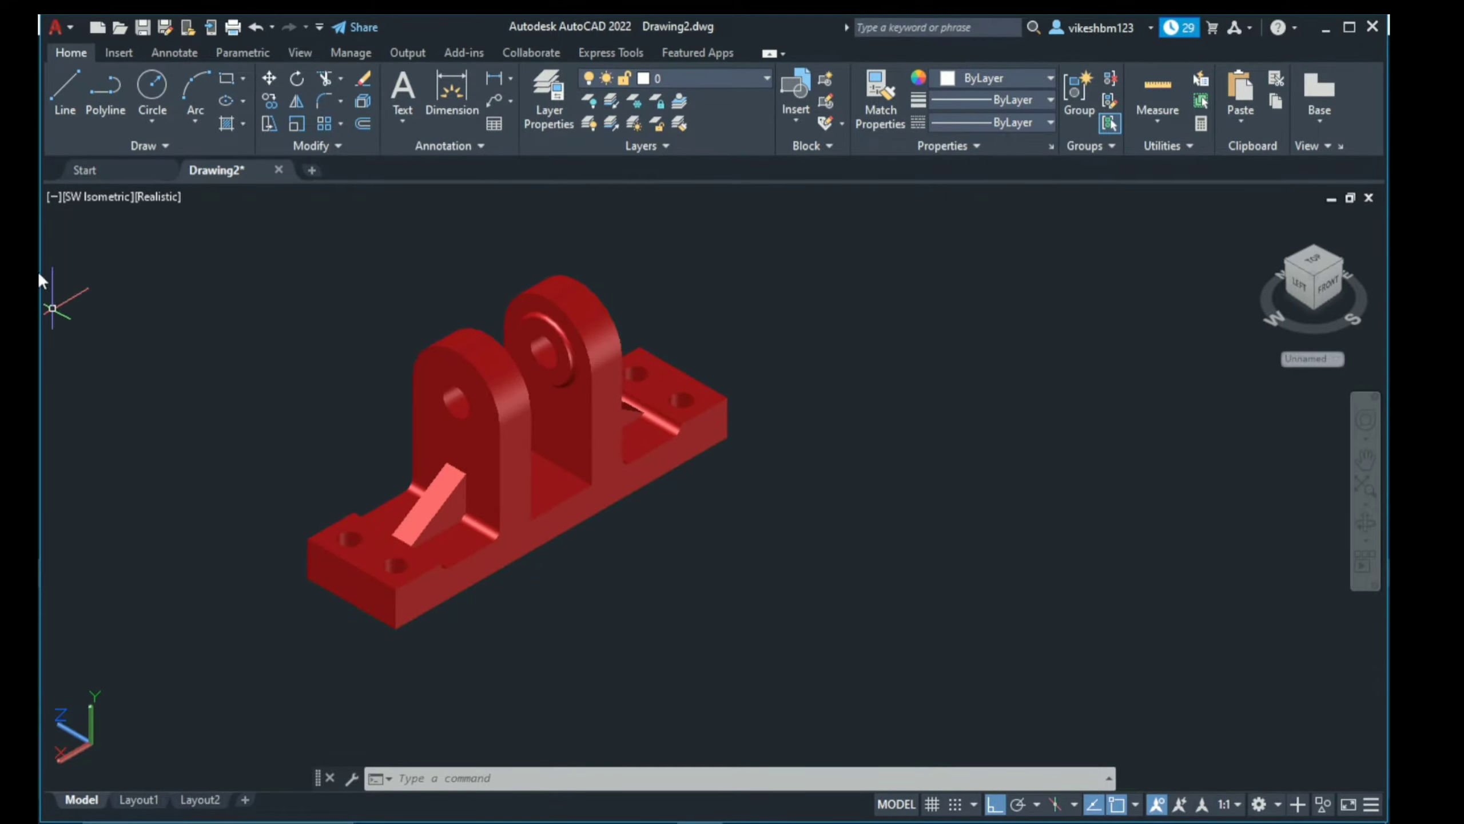
left_click(95, 199)
left_click(115, 346)
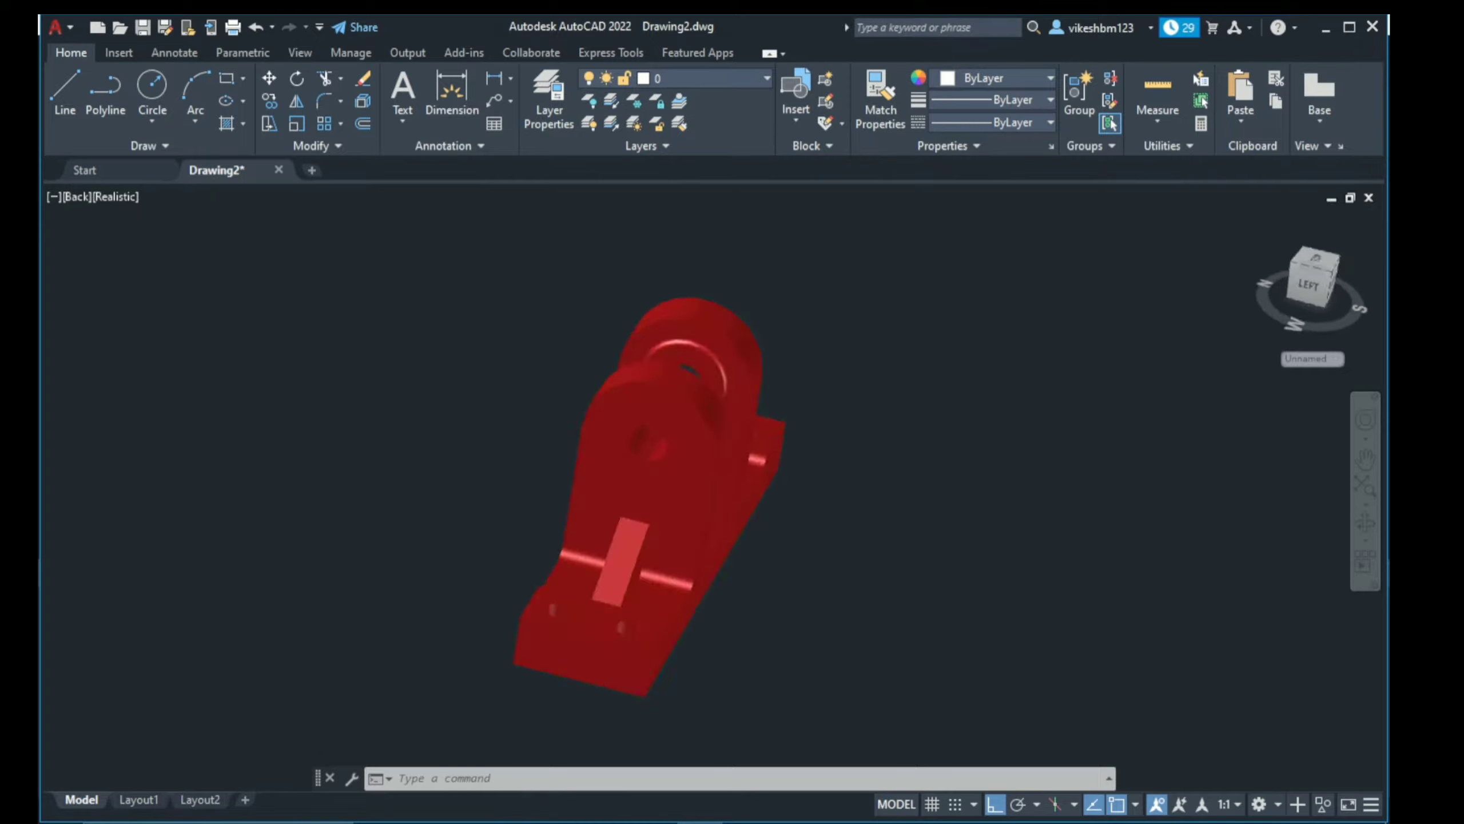
left_click_drag(575, 465, 631, 455)
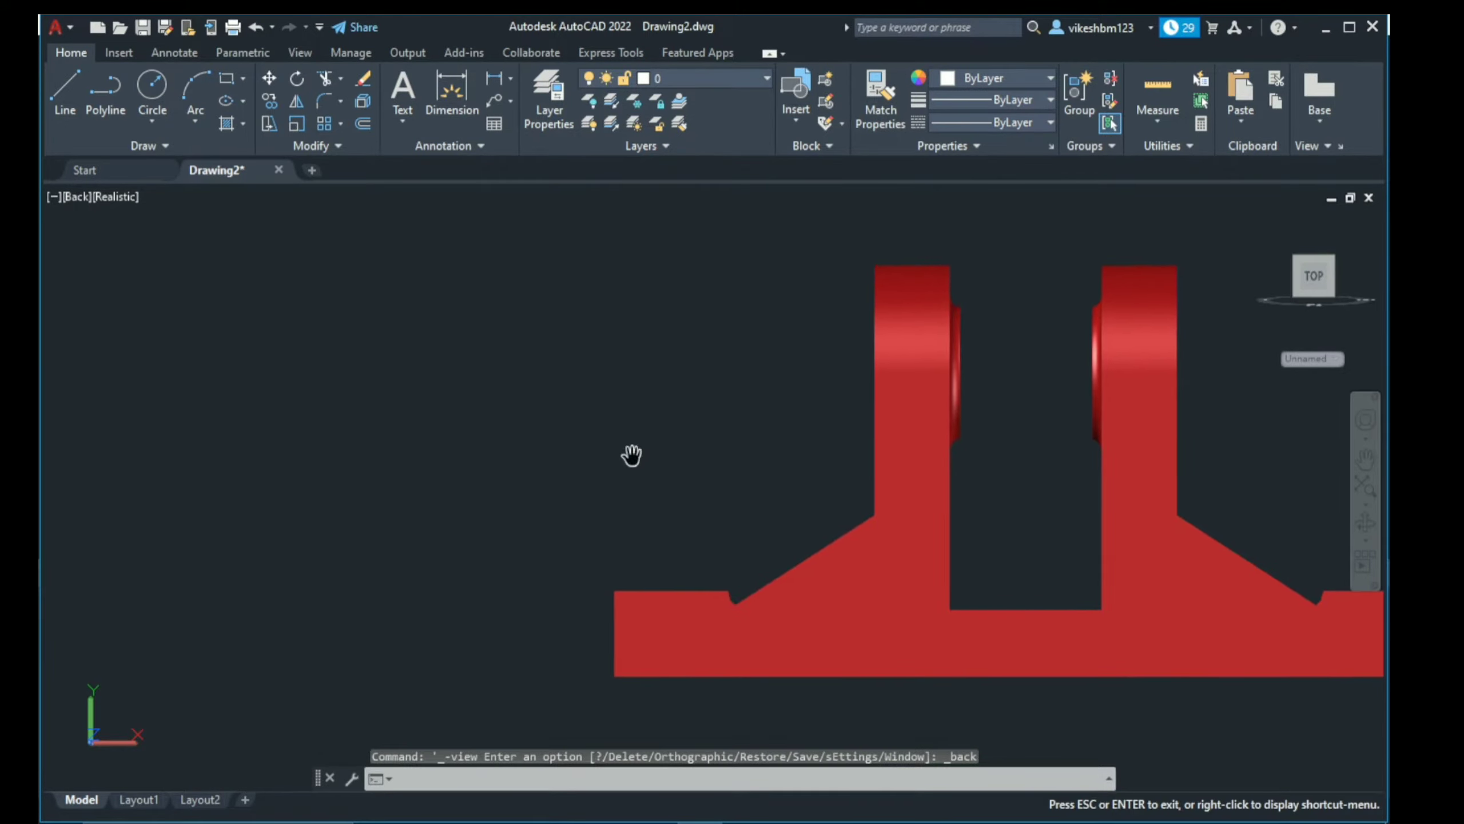
key("Escape")
Step: Draw a horizontal line to the left of the support
left_click(74, 91)
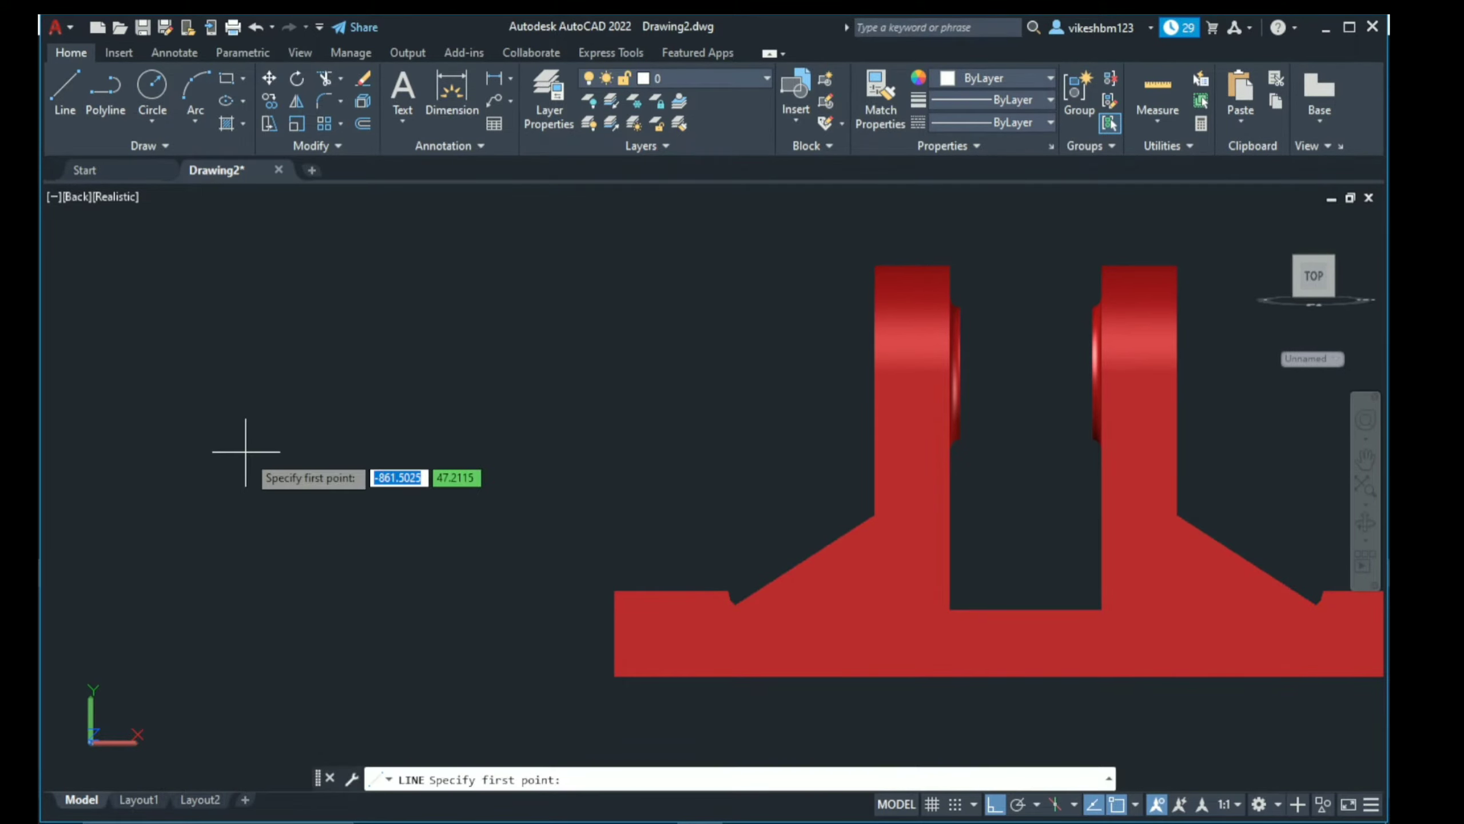
left_click(228, 479)
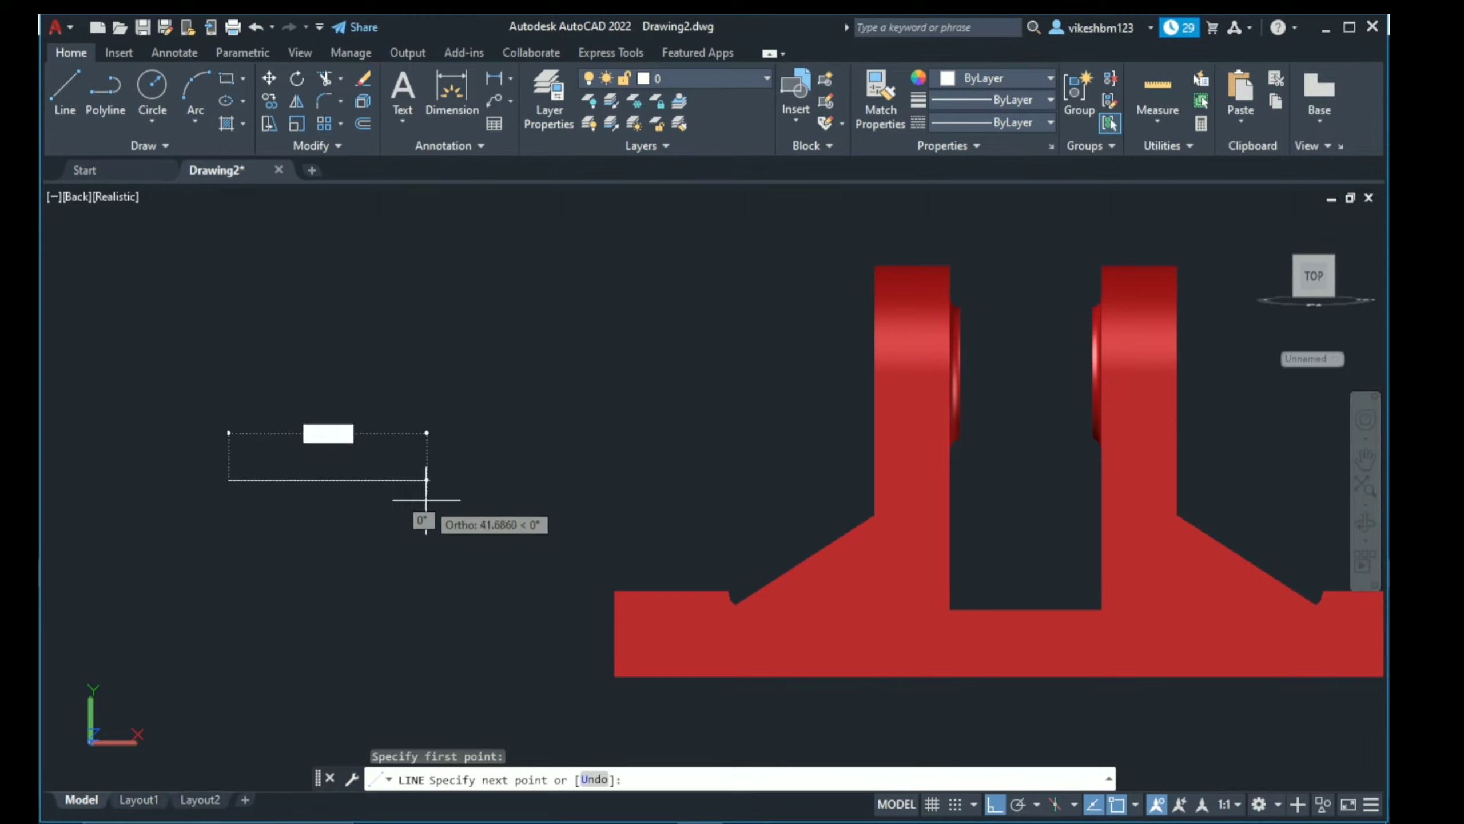
left_click(499, 487)
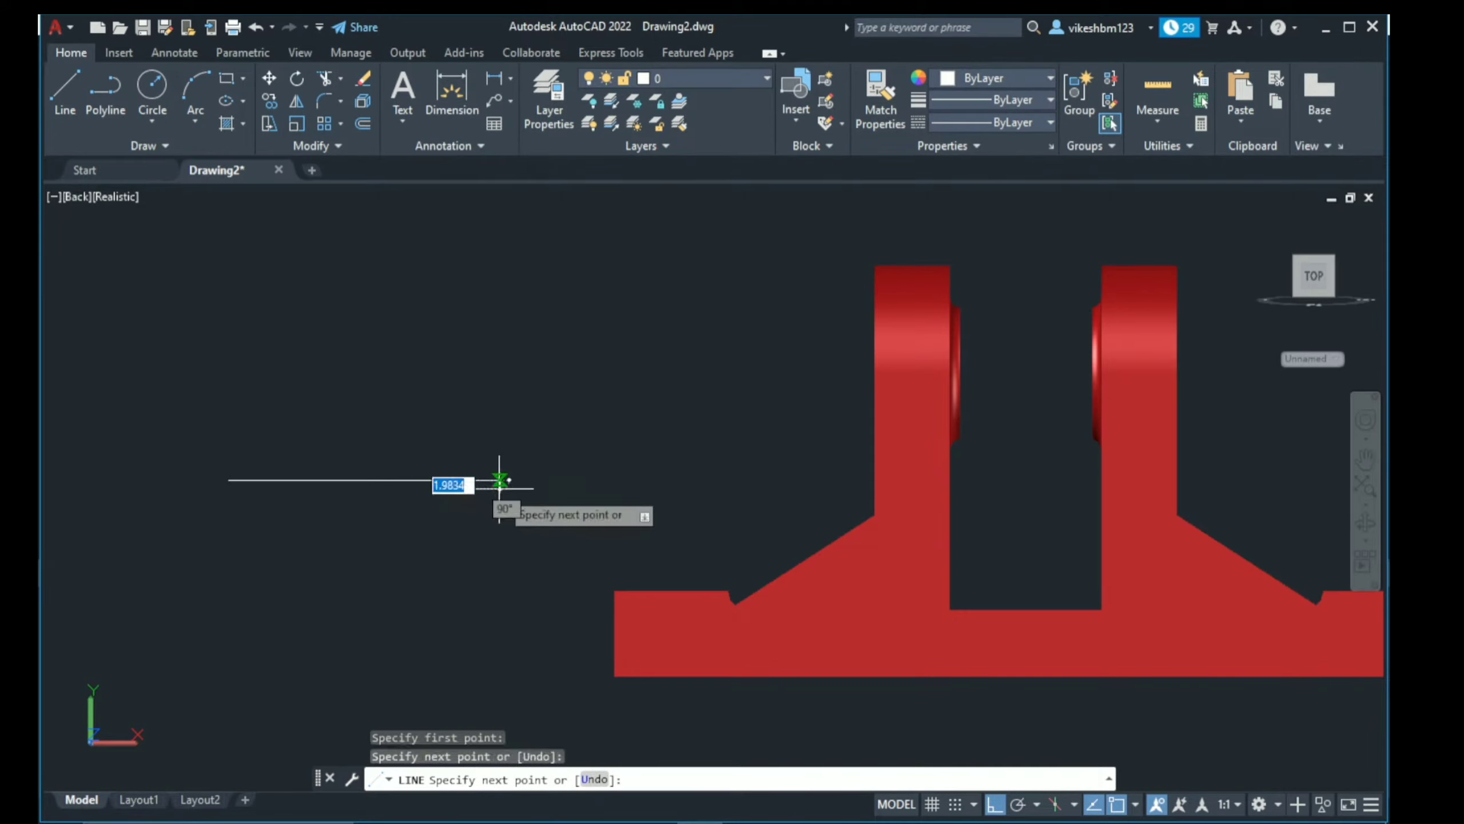
key("Escape")
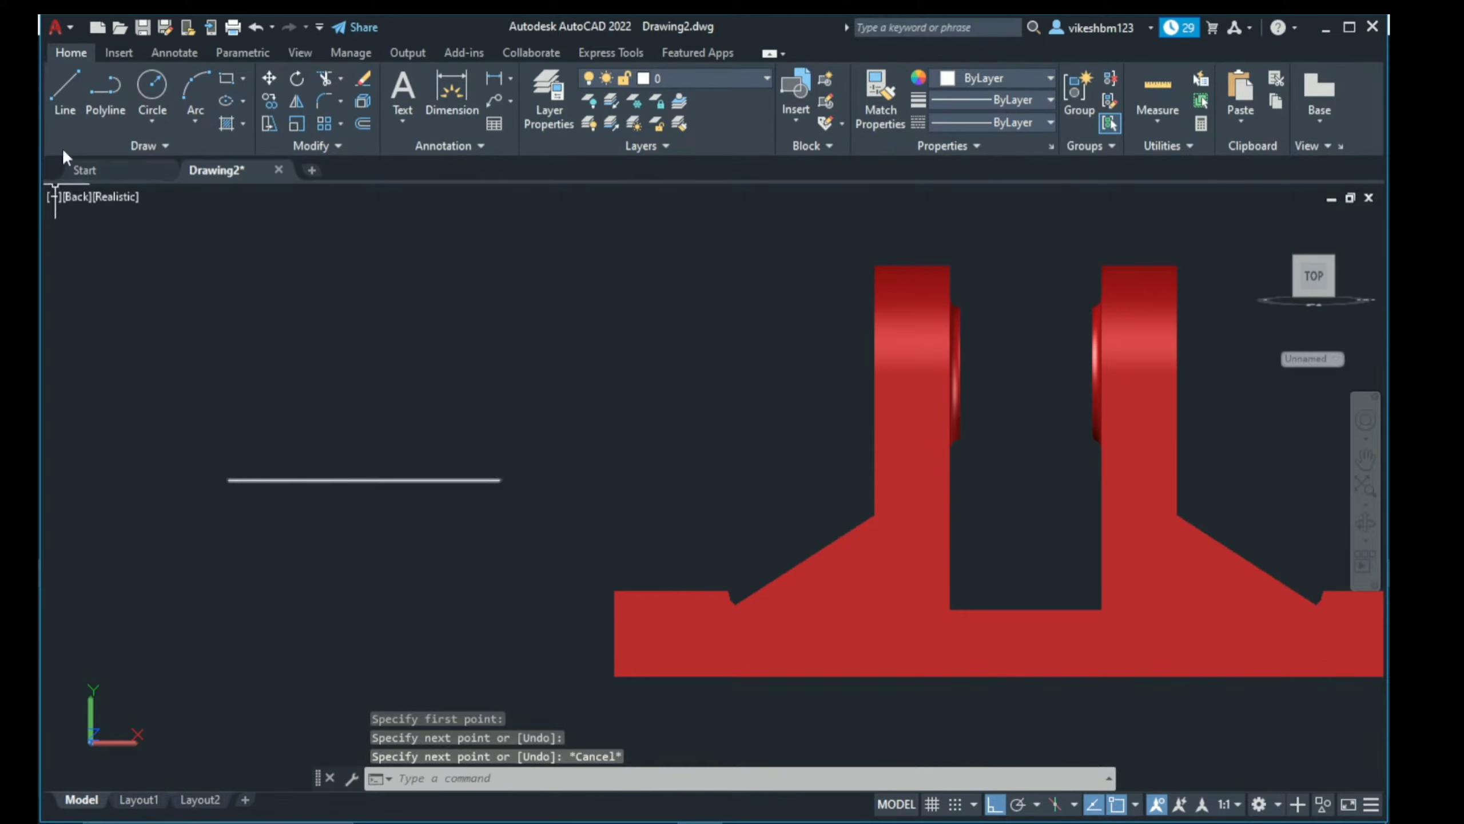
left_click(62, 92)
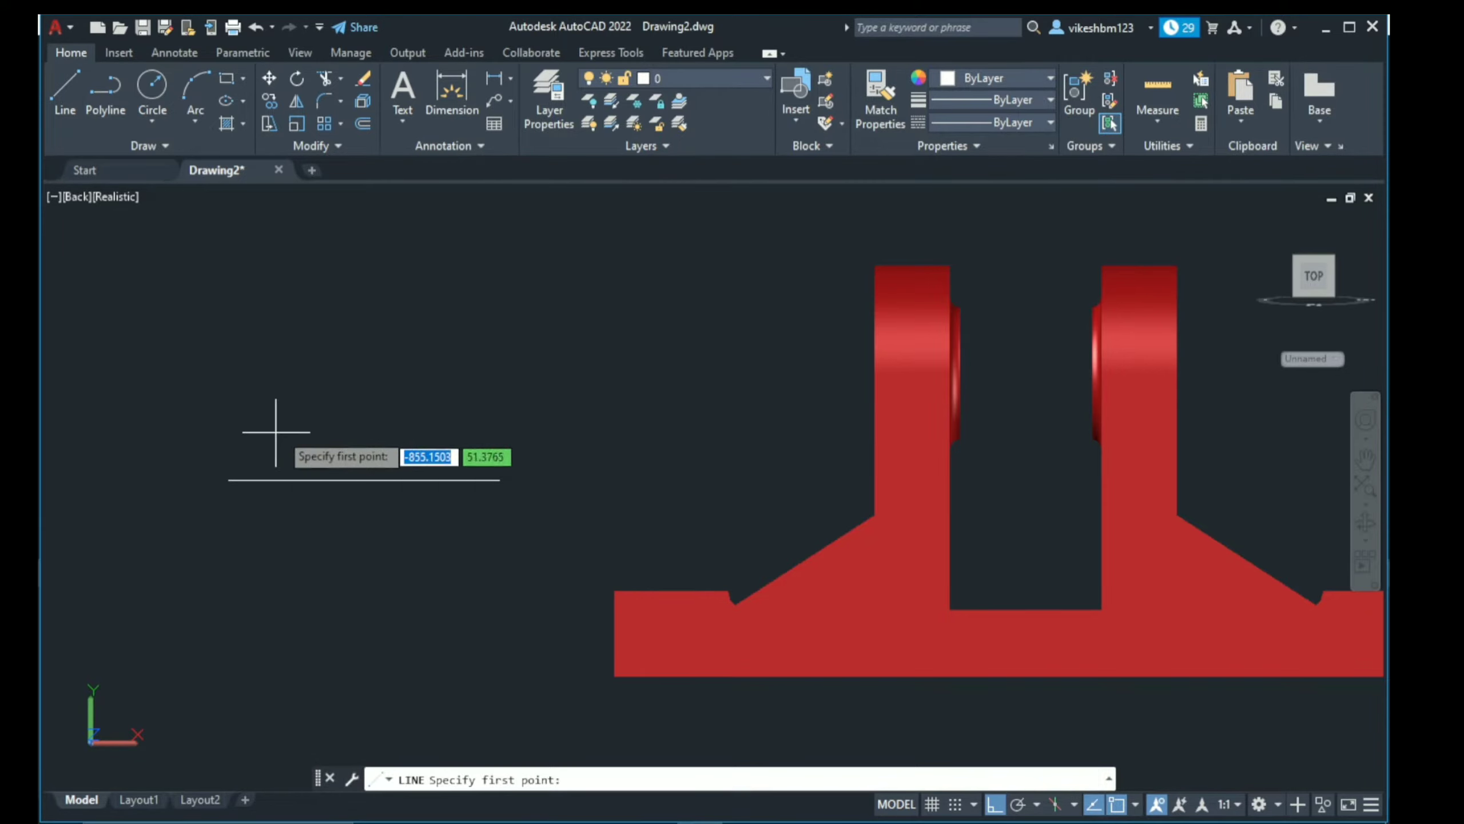
key("Escape")
Step: Offset the horizontal line 7 units upward
left_click(364, 122)
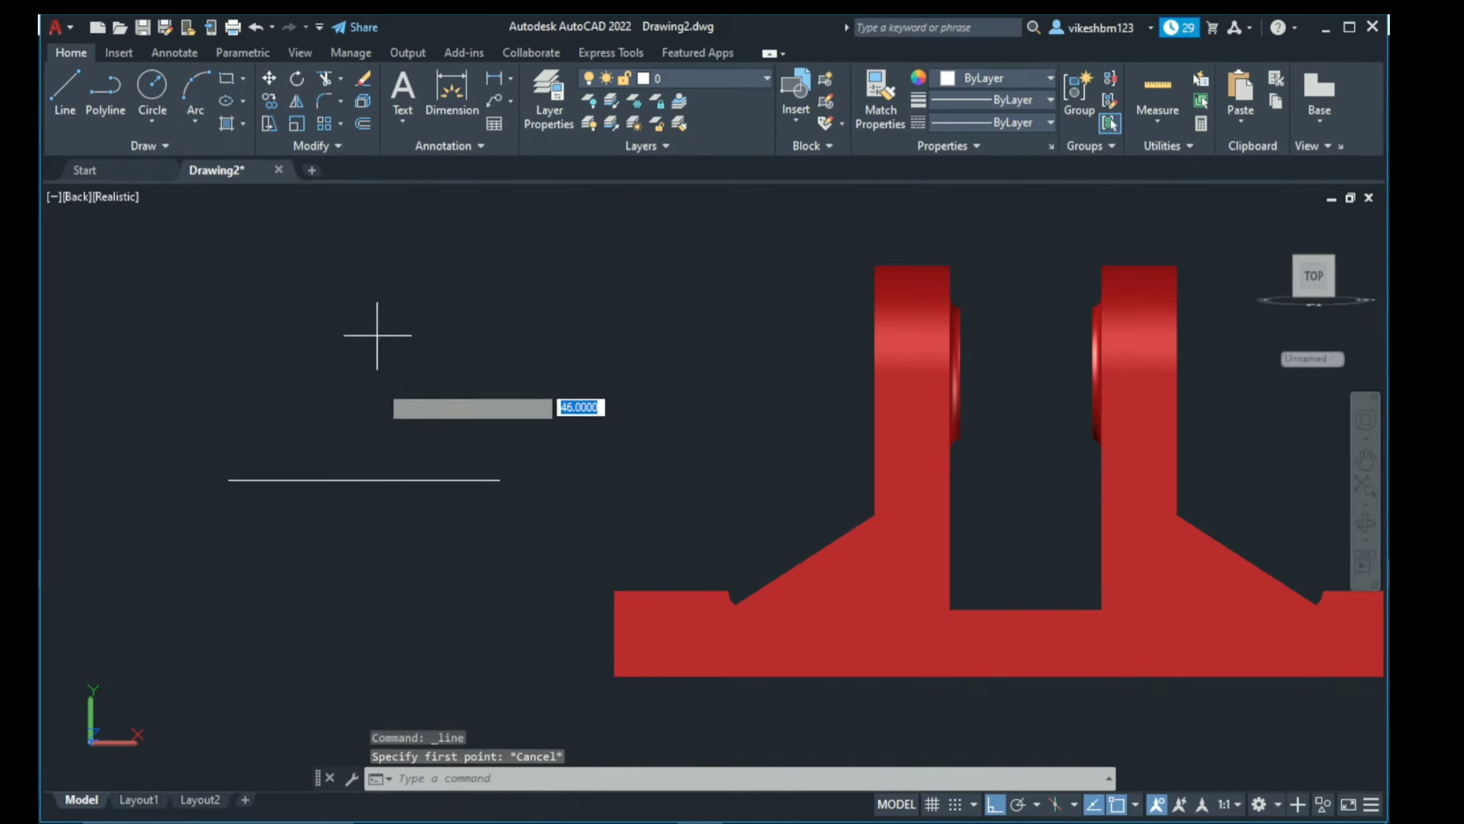
type("7")
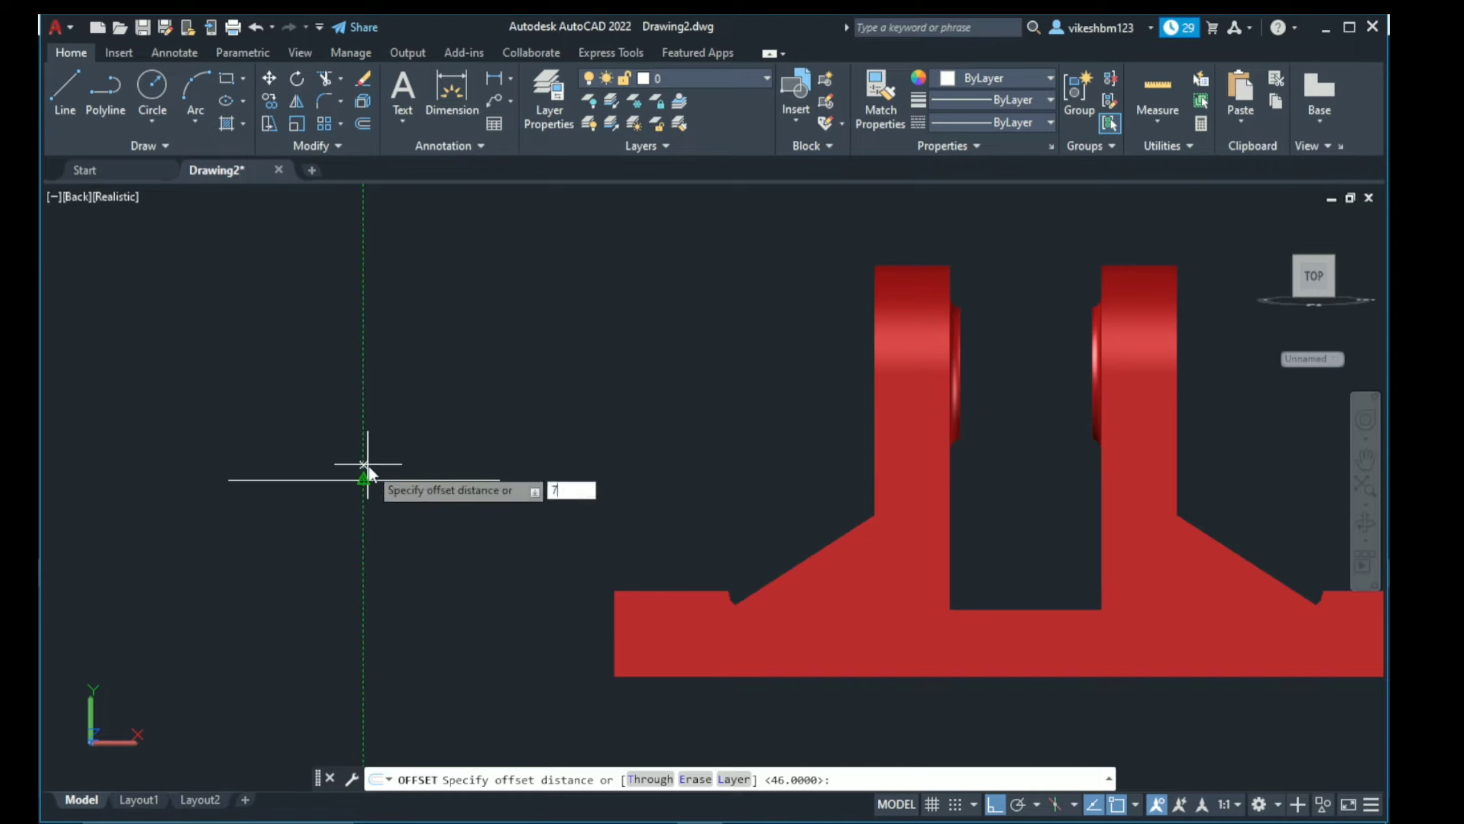
key("Return")
left_click(371, 481)
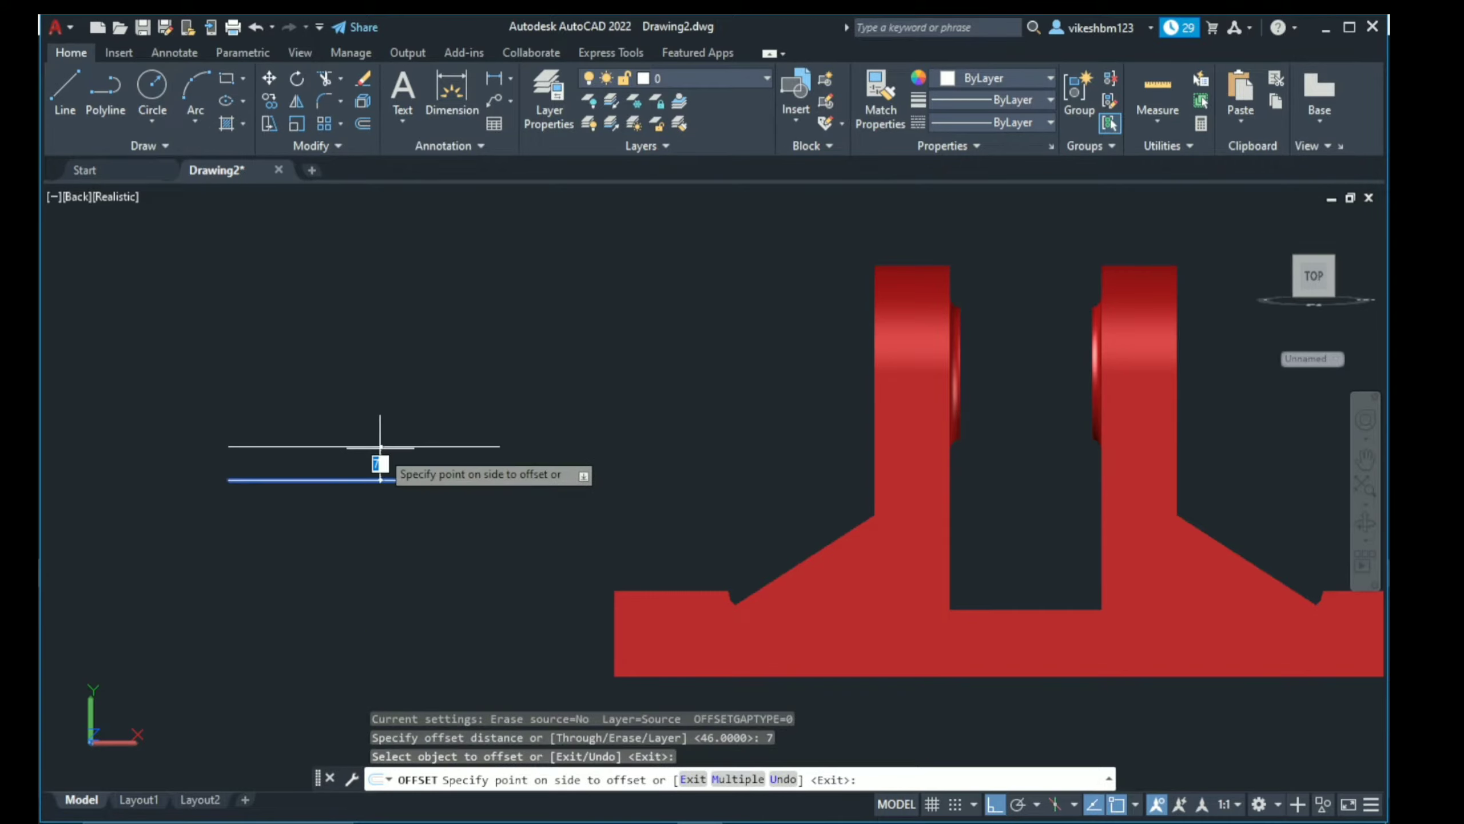
left_click(383, 429)
key("Return")
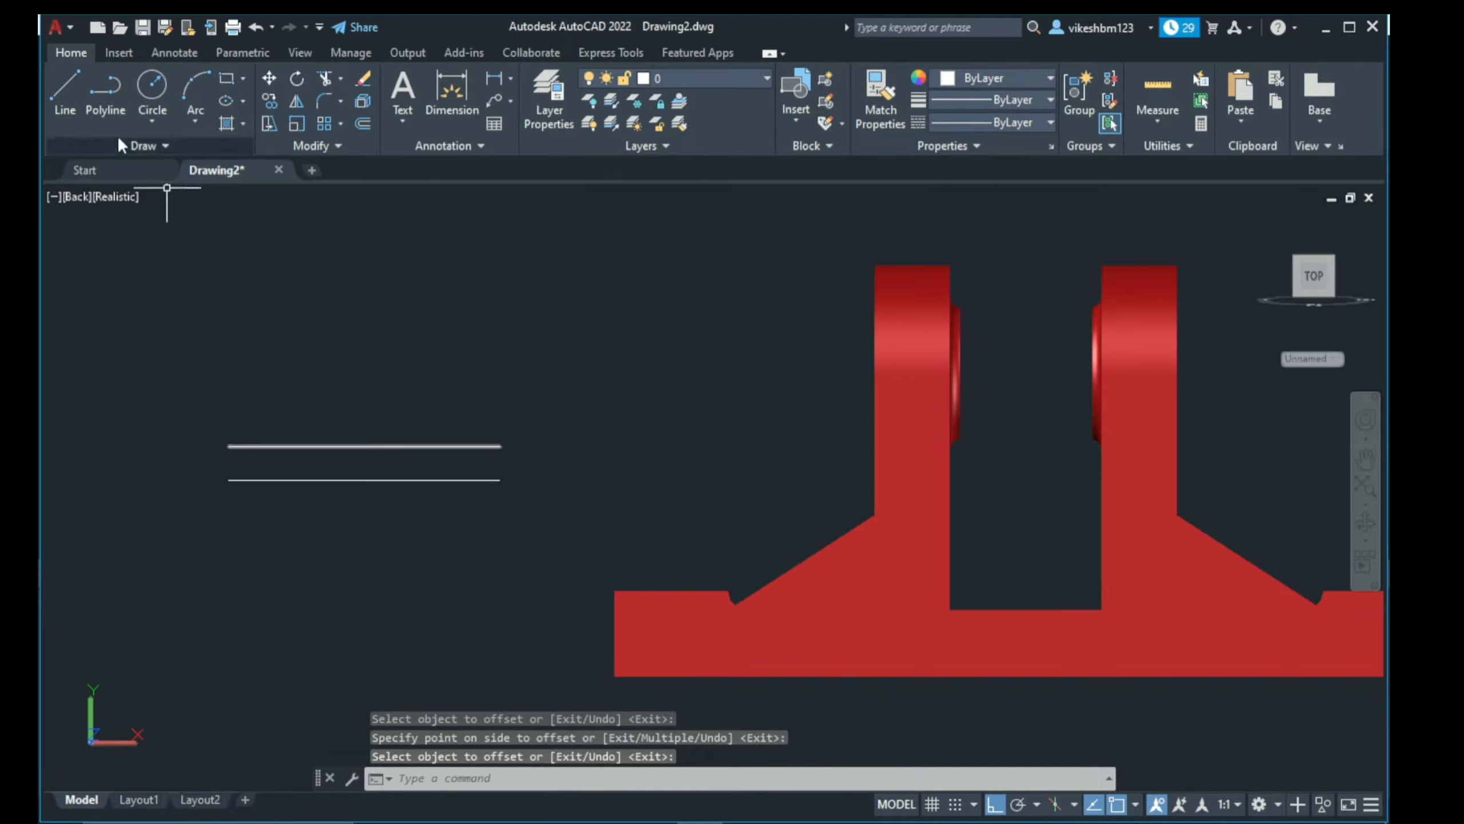
Step: Start the stepped outline on the upper line with segments of 6, 2 and 20
left_click(71, 95)
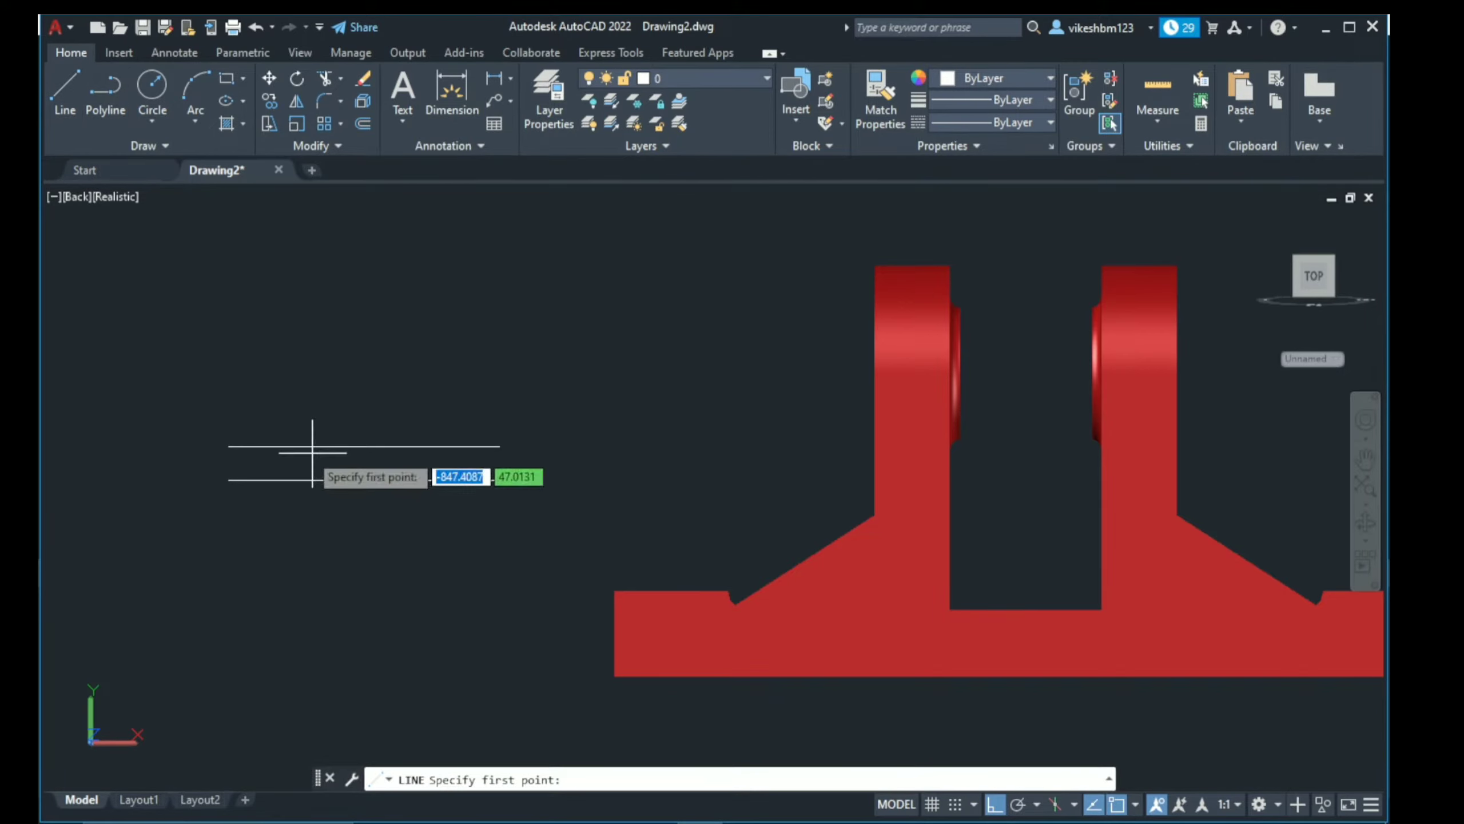
left_click(284, 445)
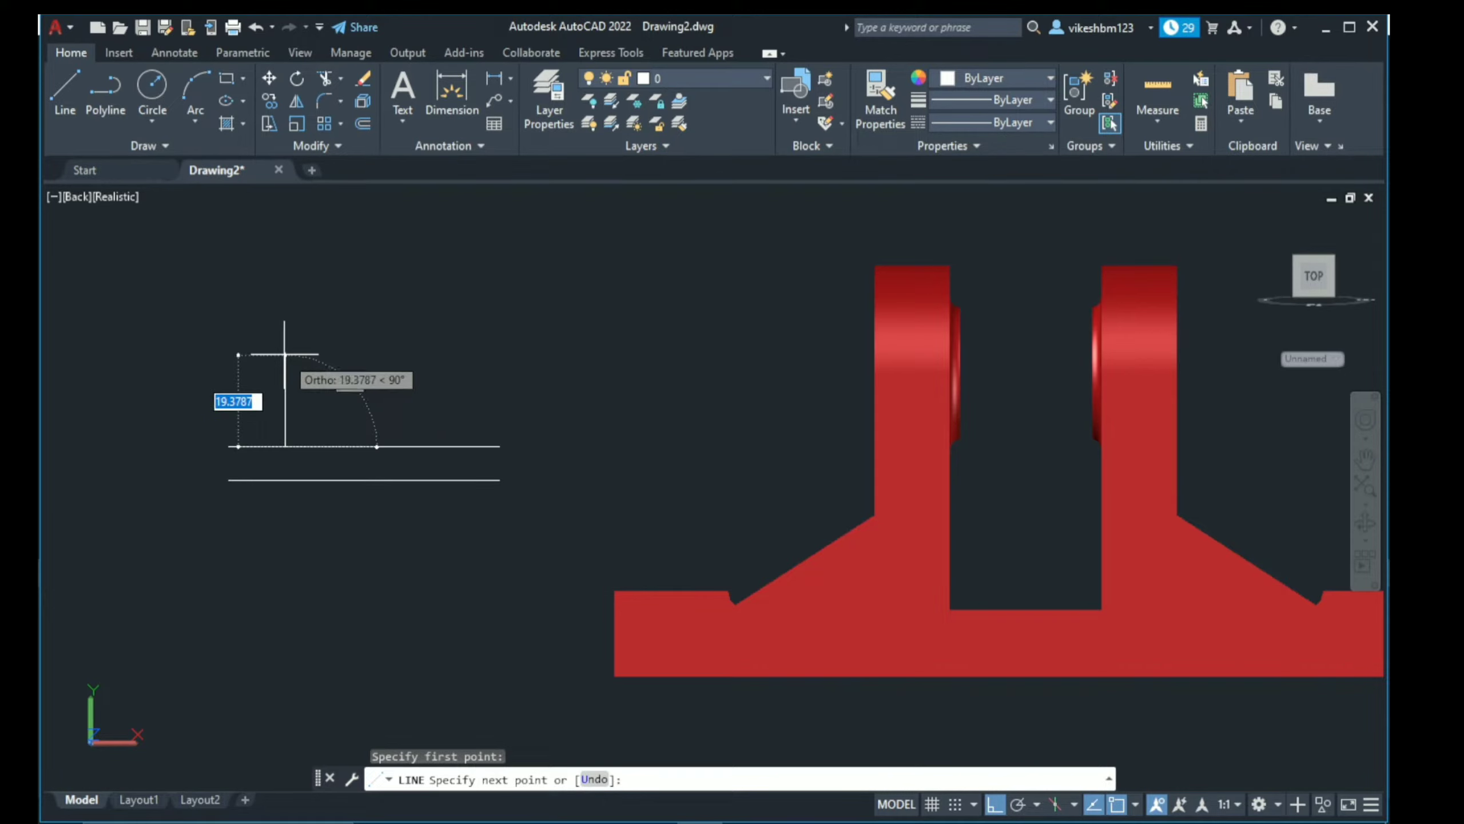
type("6")
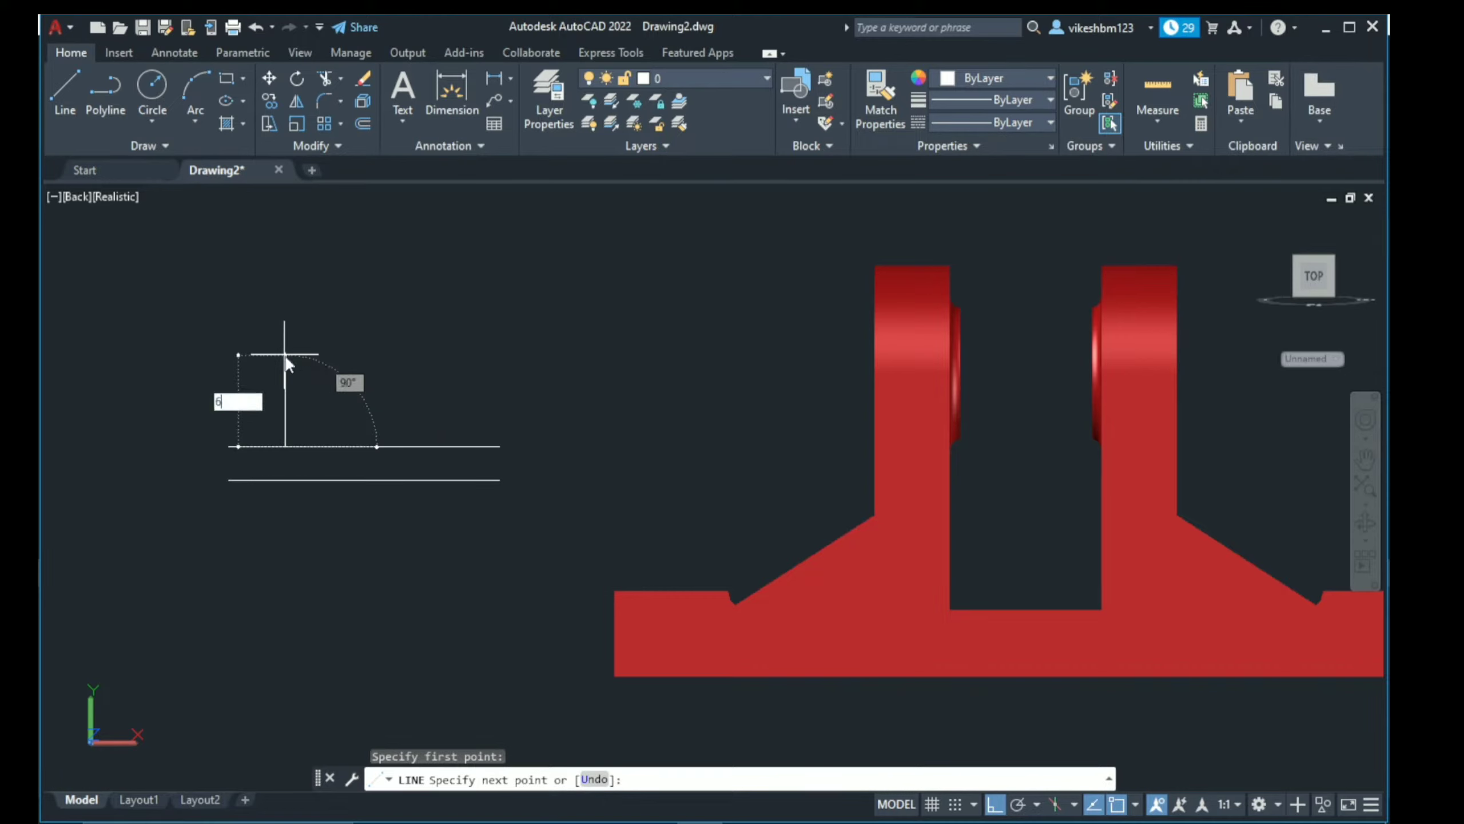
key("Return")
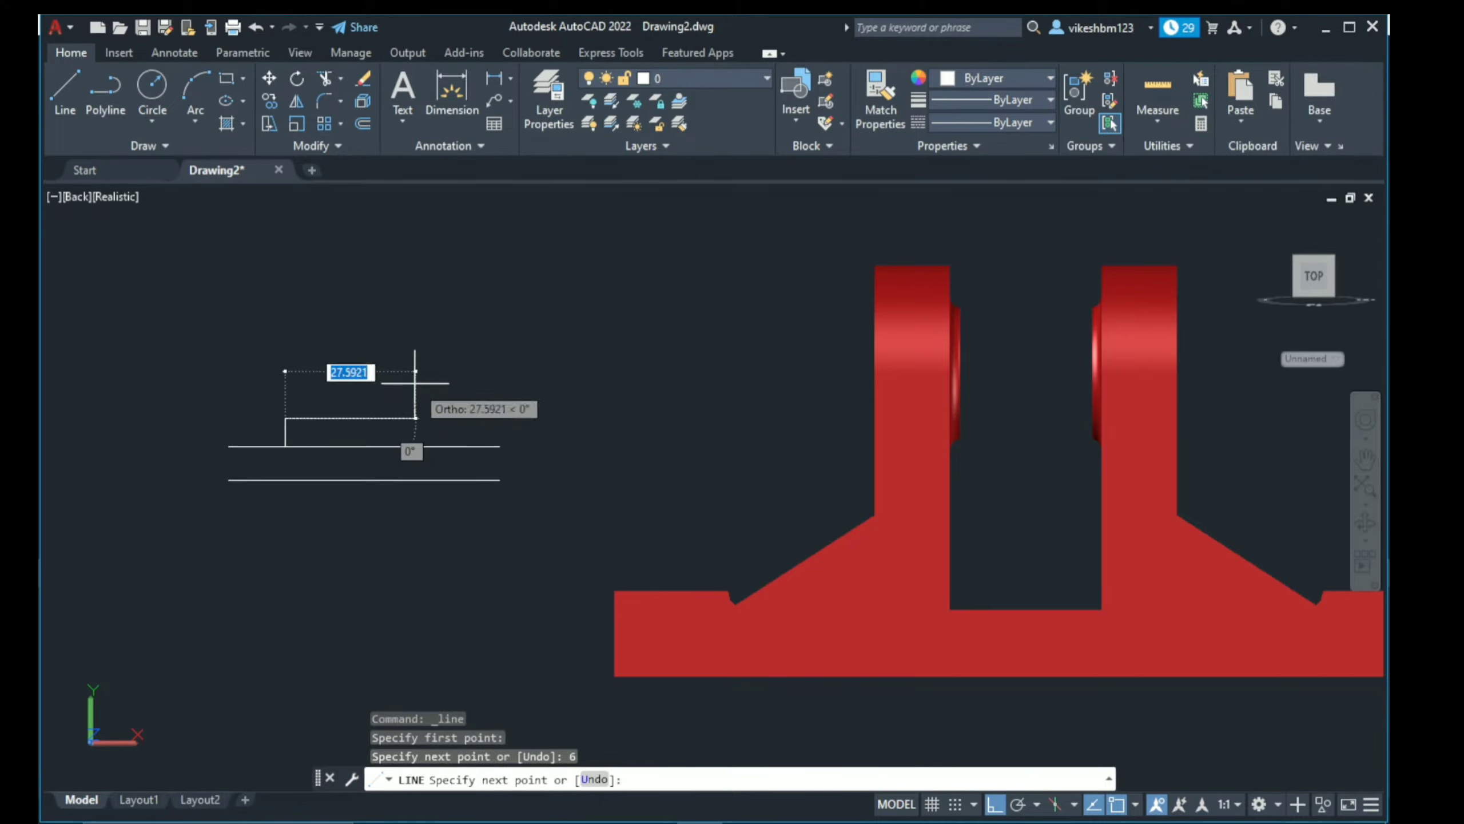
type("2")
key("Return")
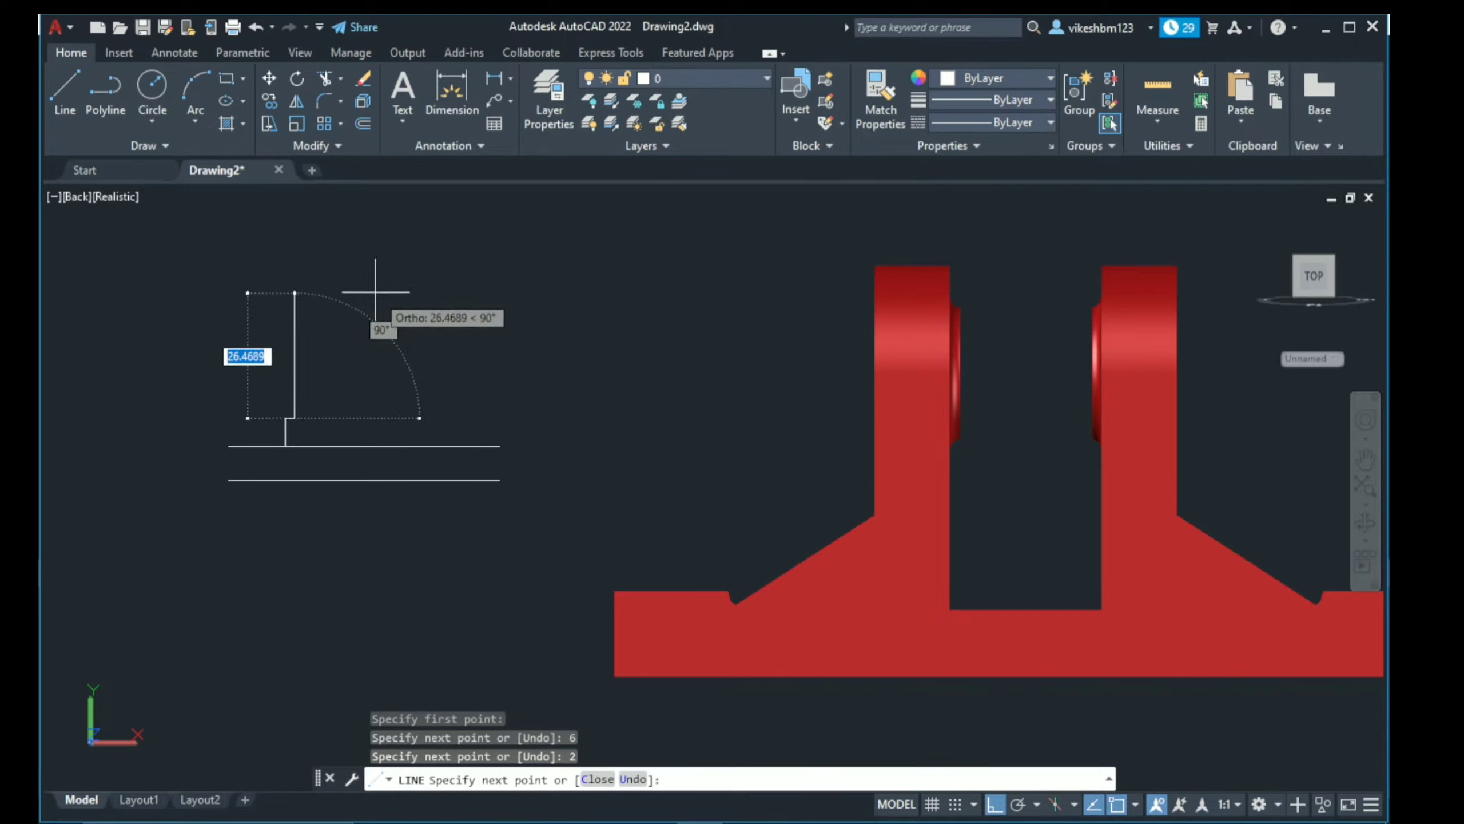
type("20")
key("Return")
Step: Finish the outline with 28, 20, 2 and 6 segments, then erase the upper line
type("28")
key("Return")
type("20")
key("Return")
type("2")
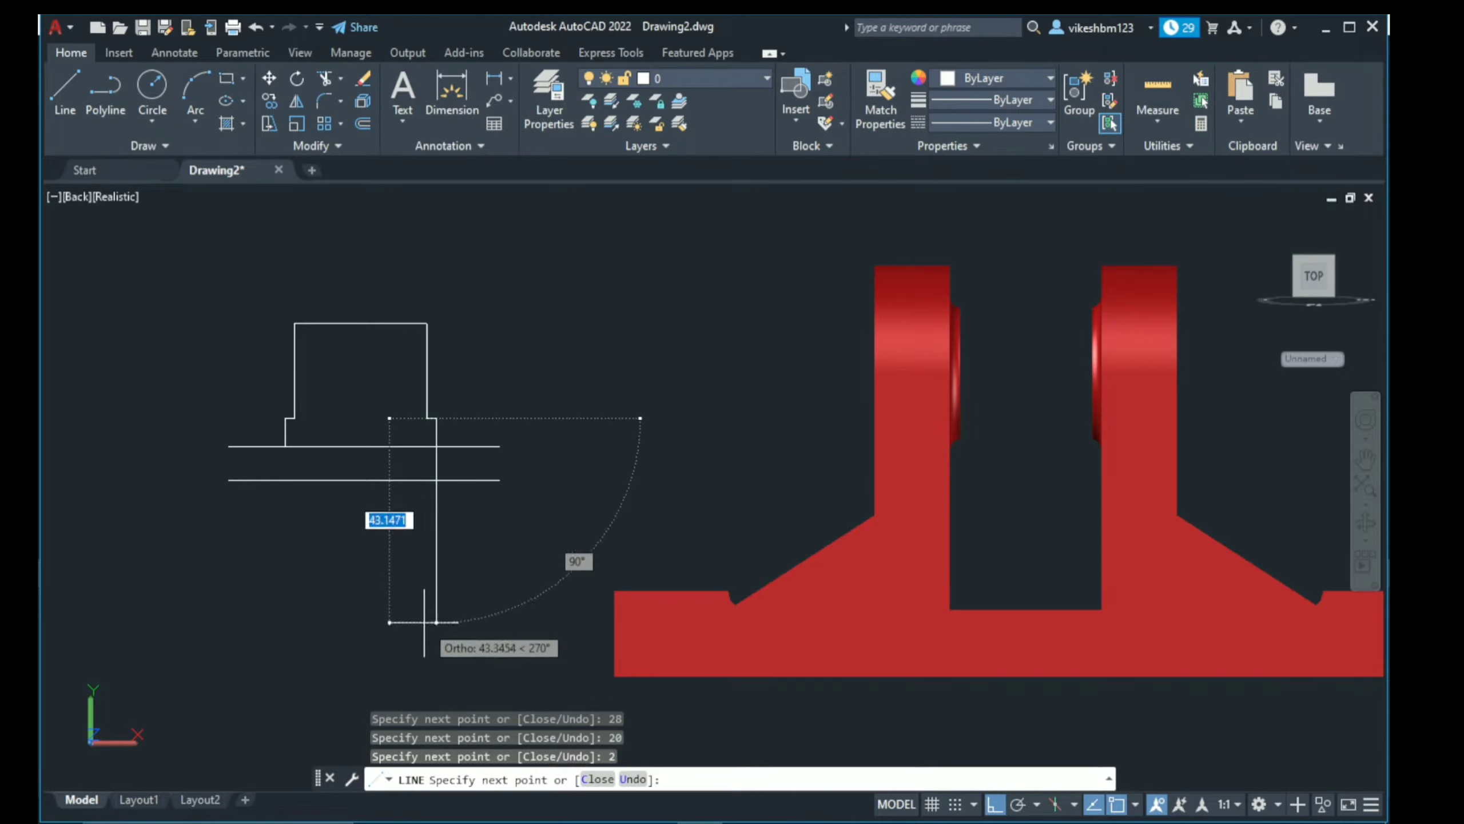
type("6")
key("Return")
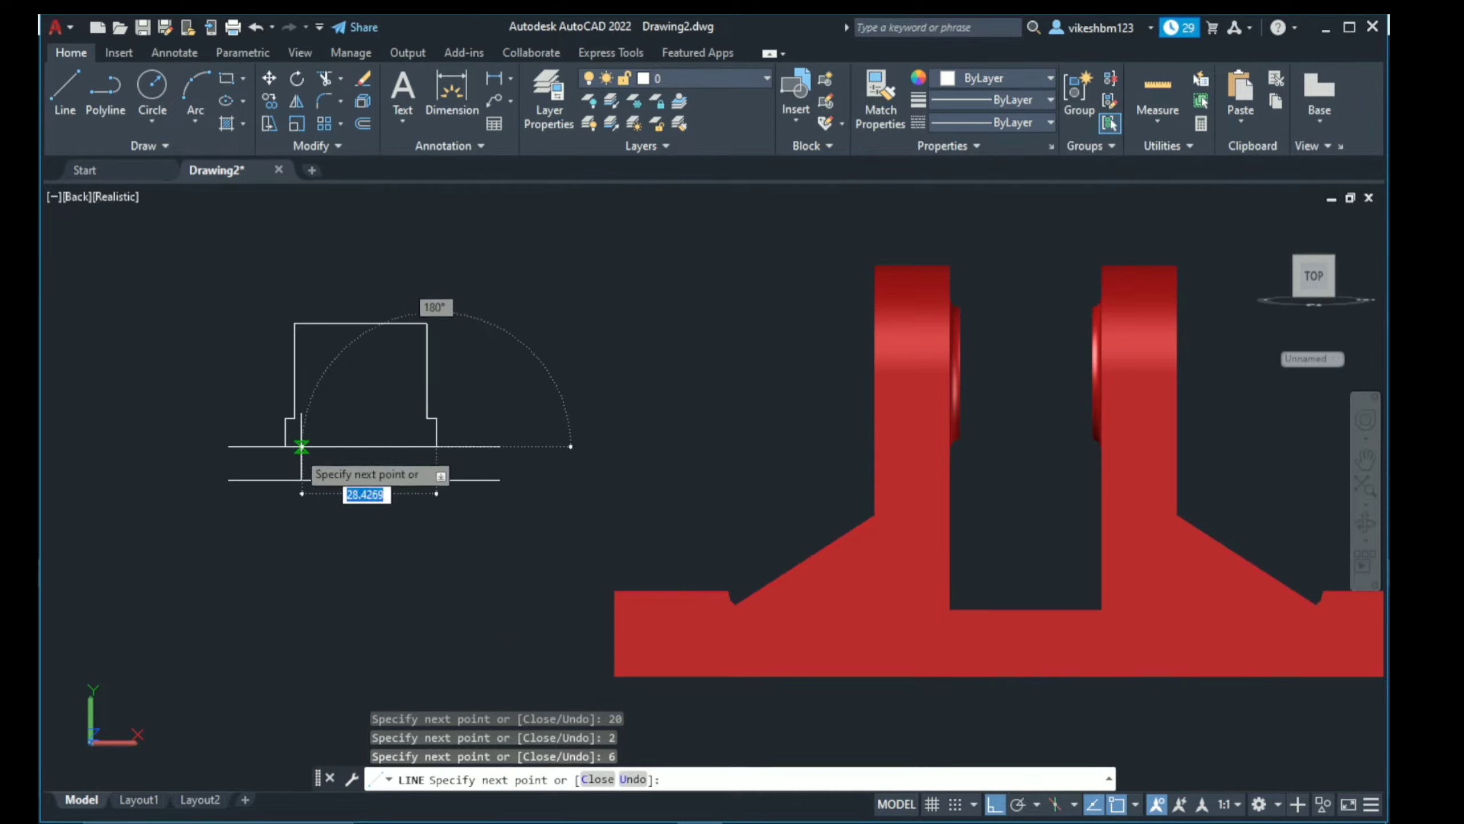
left_click(284, 448)
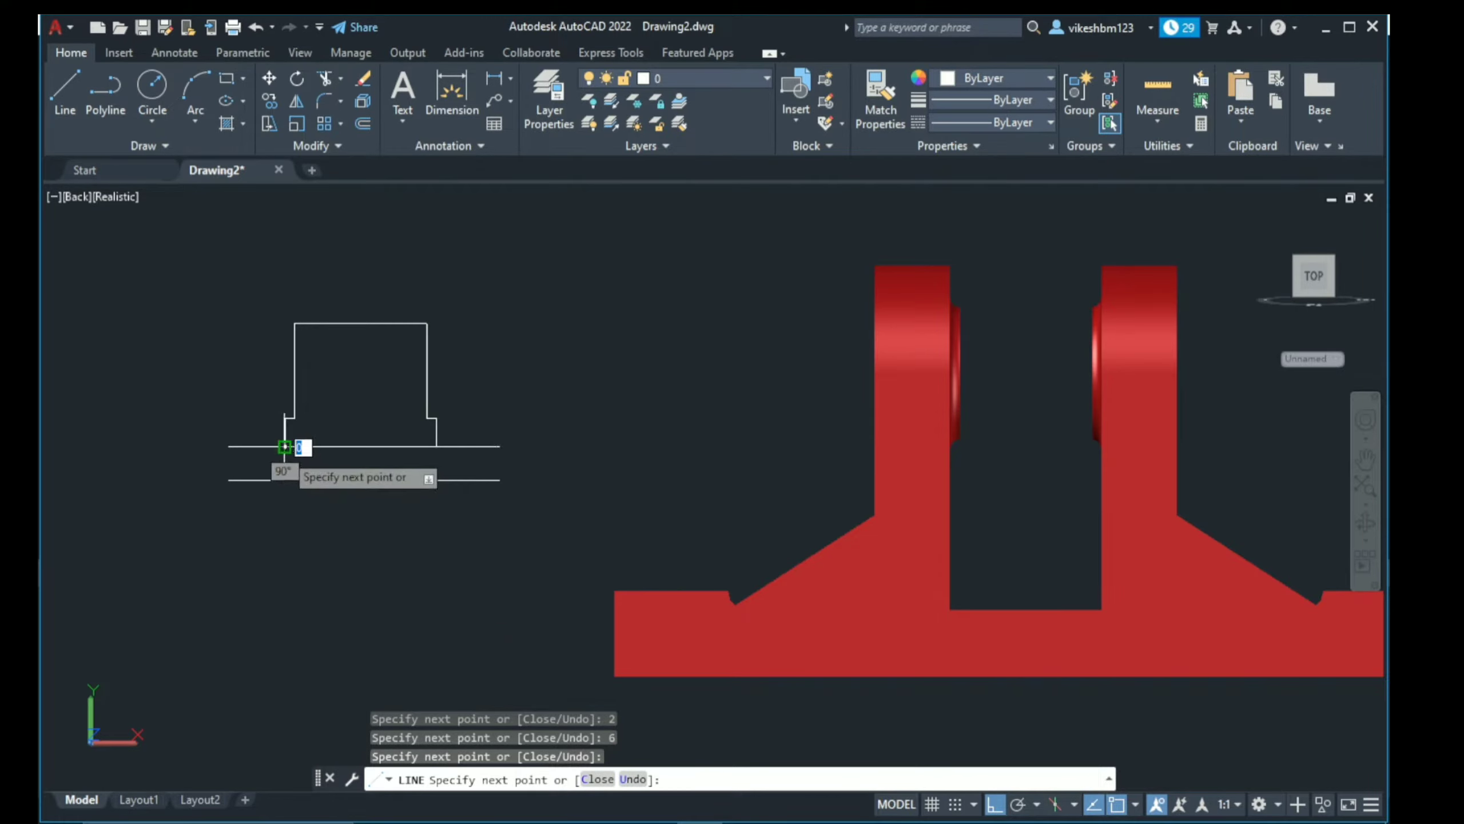
key("Escape")
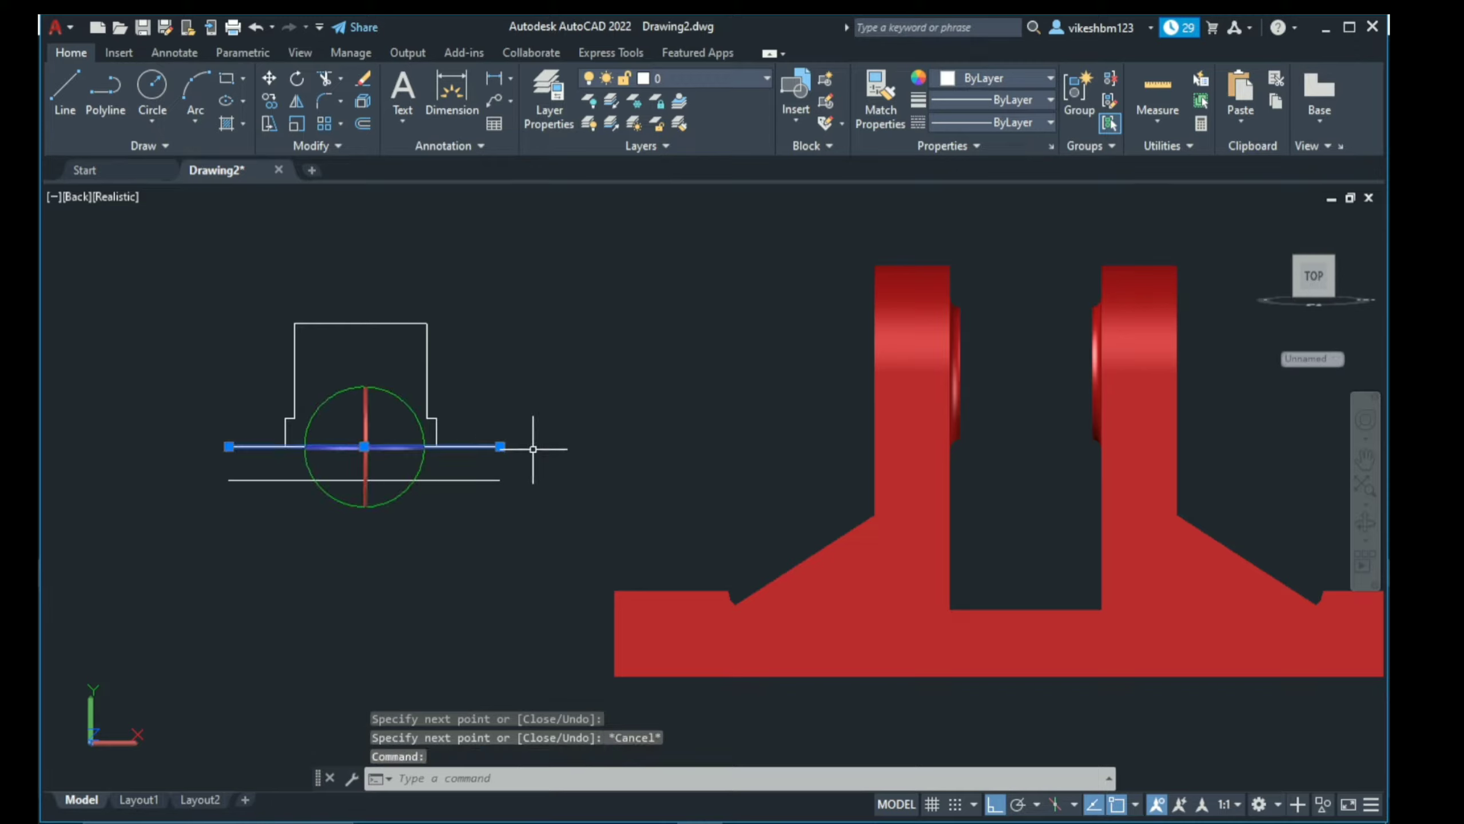
key("Delete")
middle_click_drag(493, 426, 509, 438)
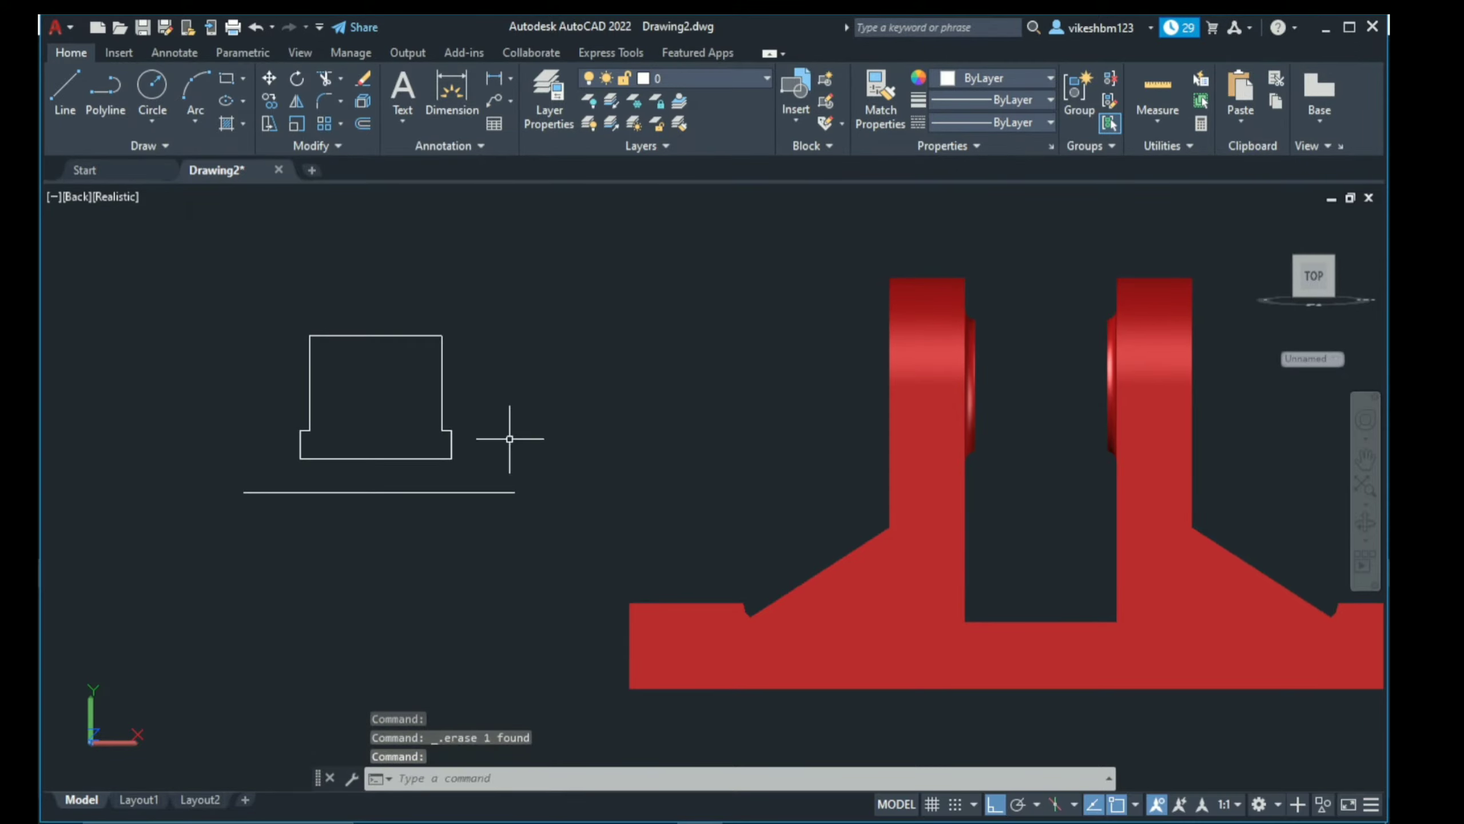
Step: Draw a 14-diameter circle beside the profile using Center, Diameter
type("c")
key("Return")
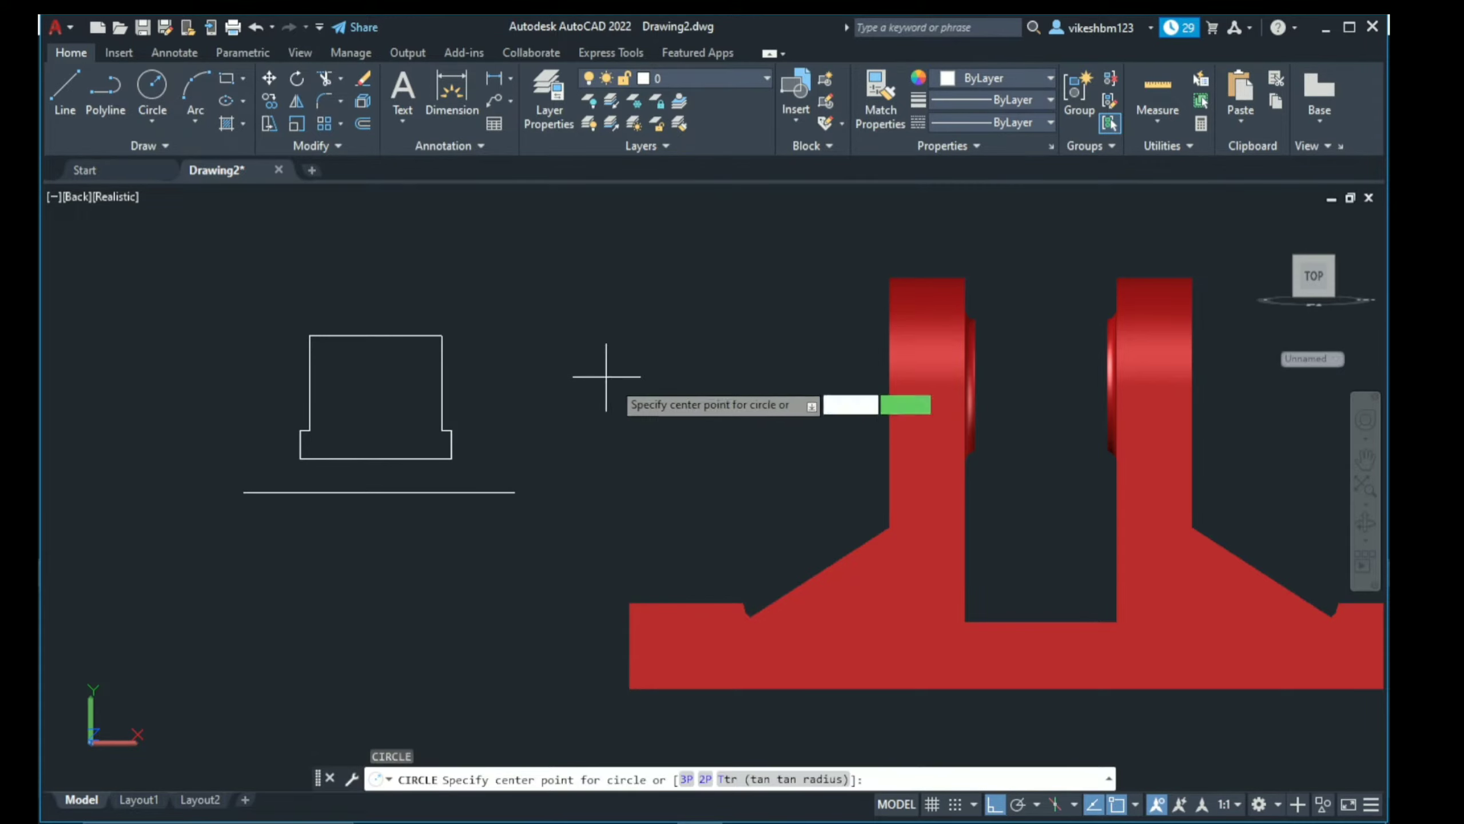
left_click(613, 378)
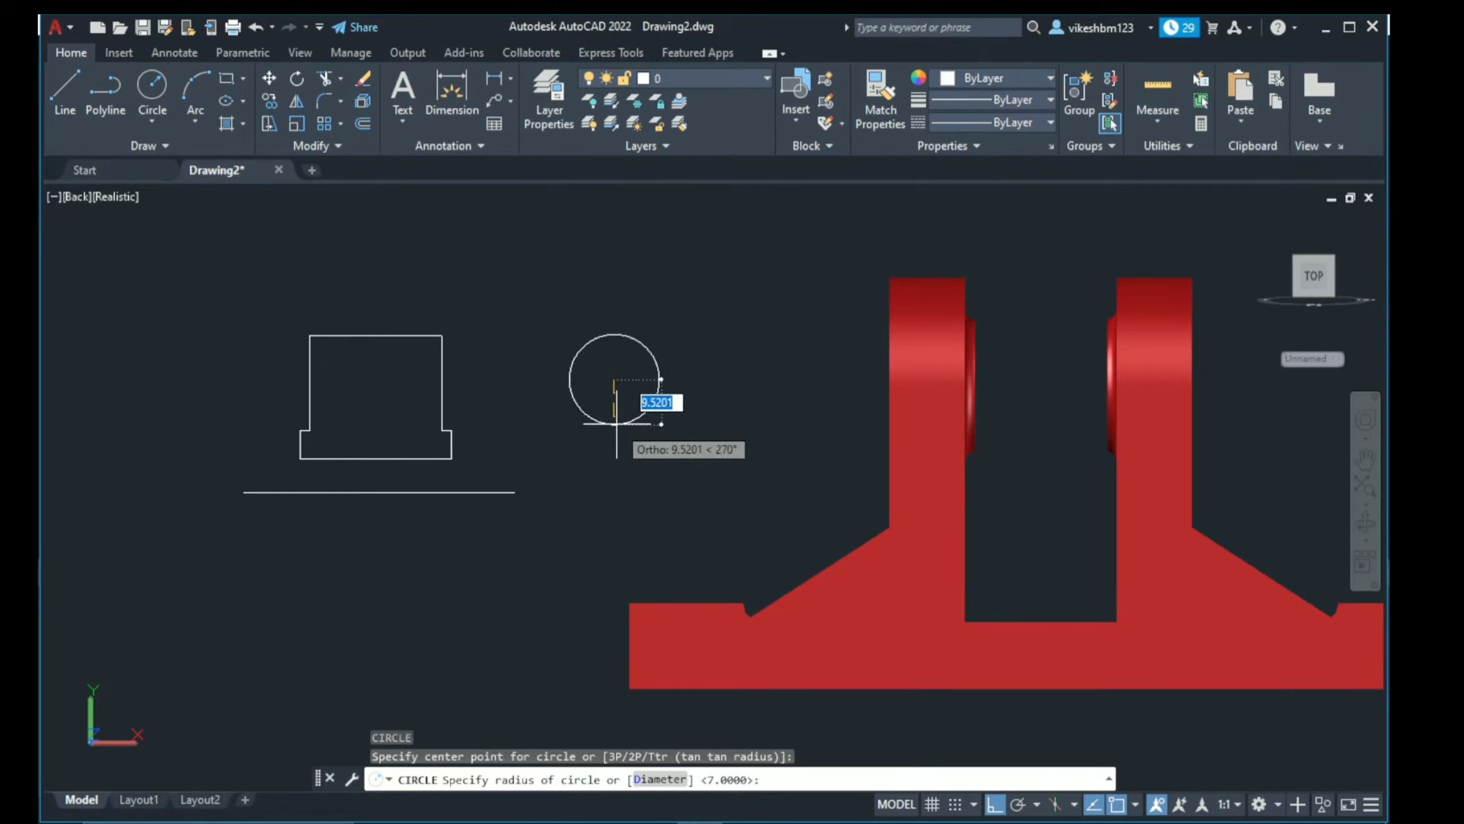
key("Escape")
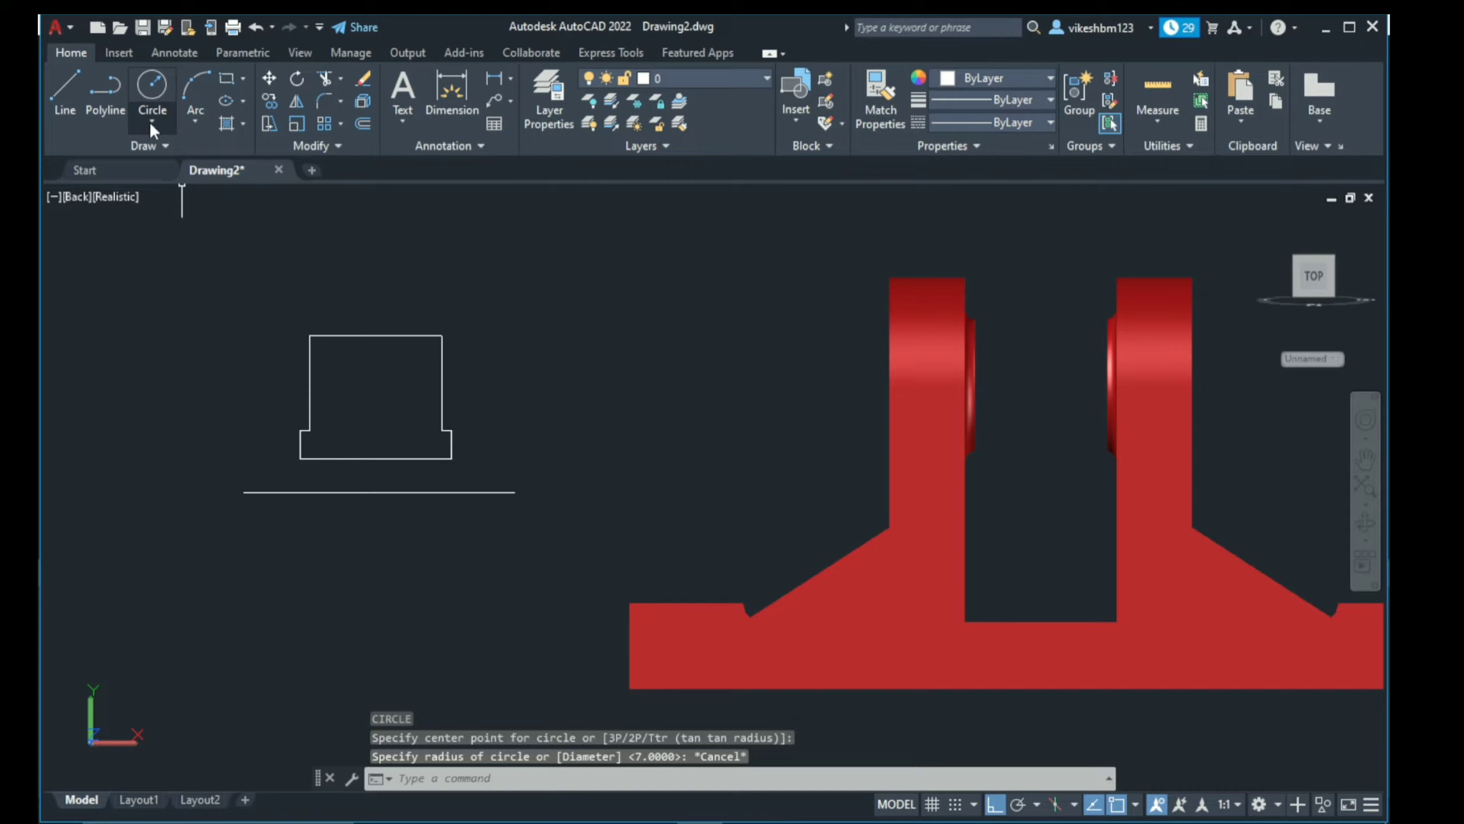
left_click(151, 128)
left_click(189, 205)
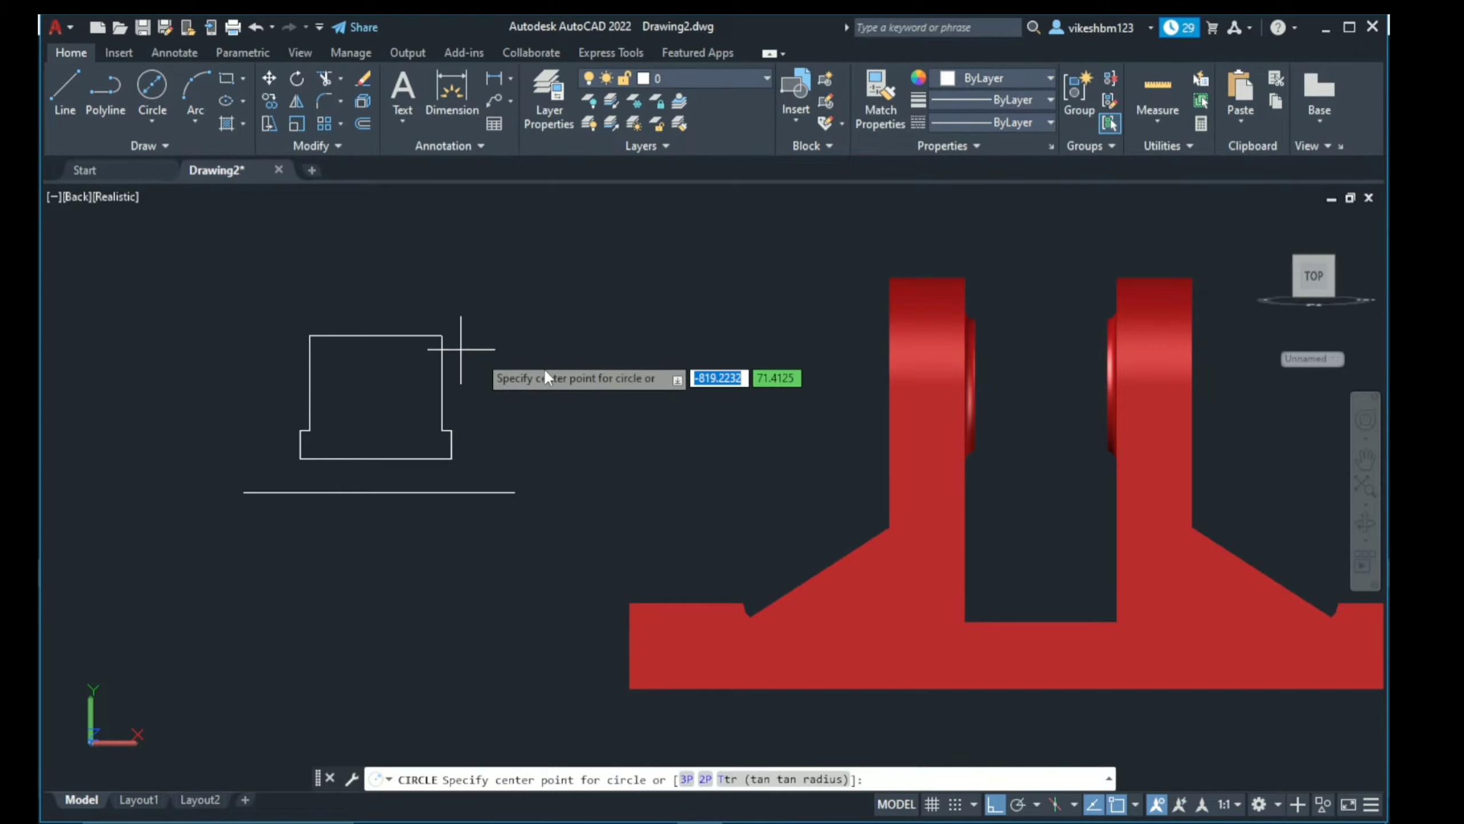
left_click(581, 358)
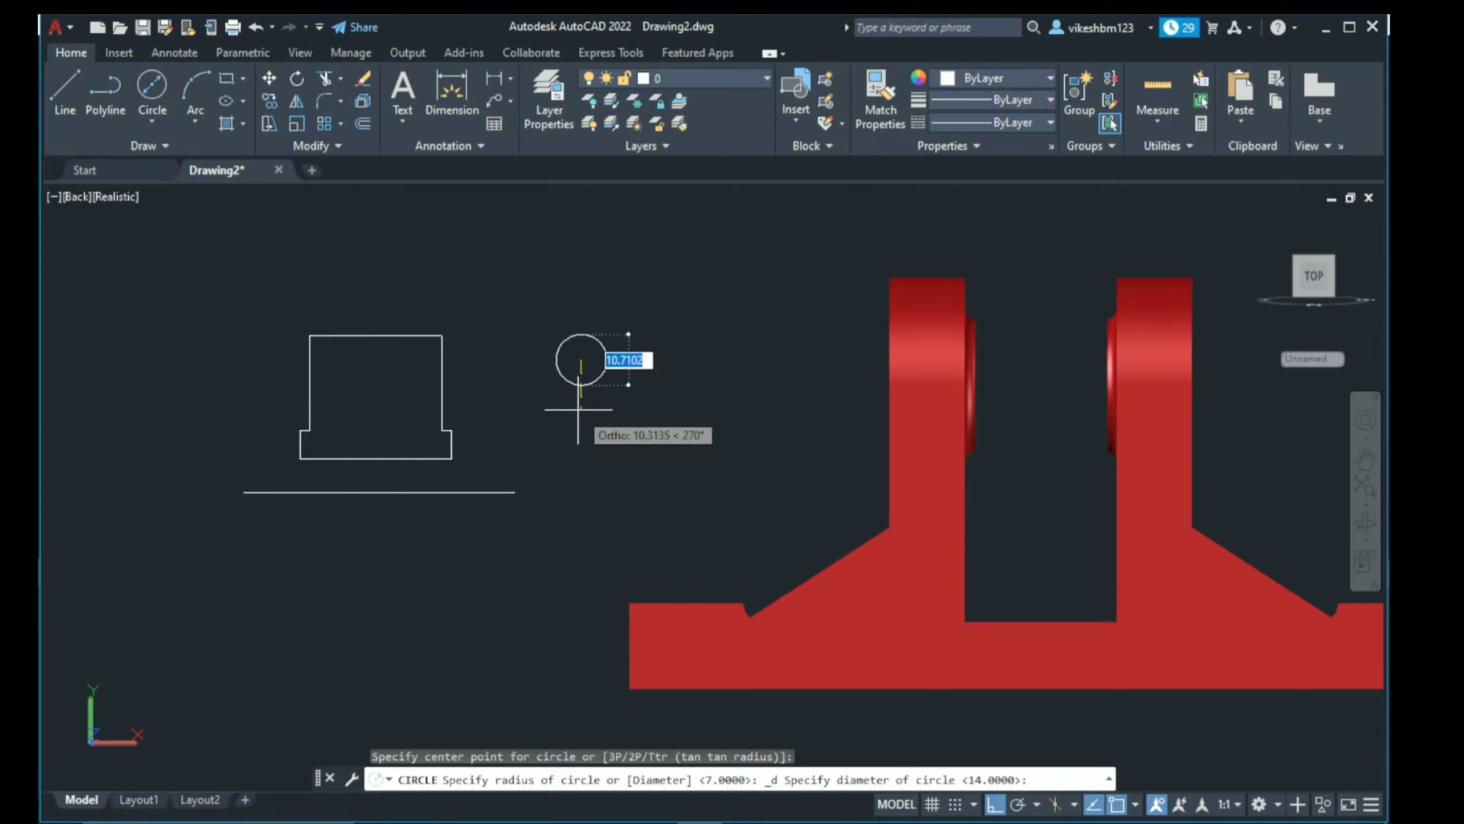
type("14")
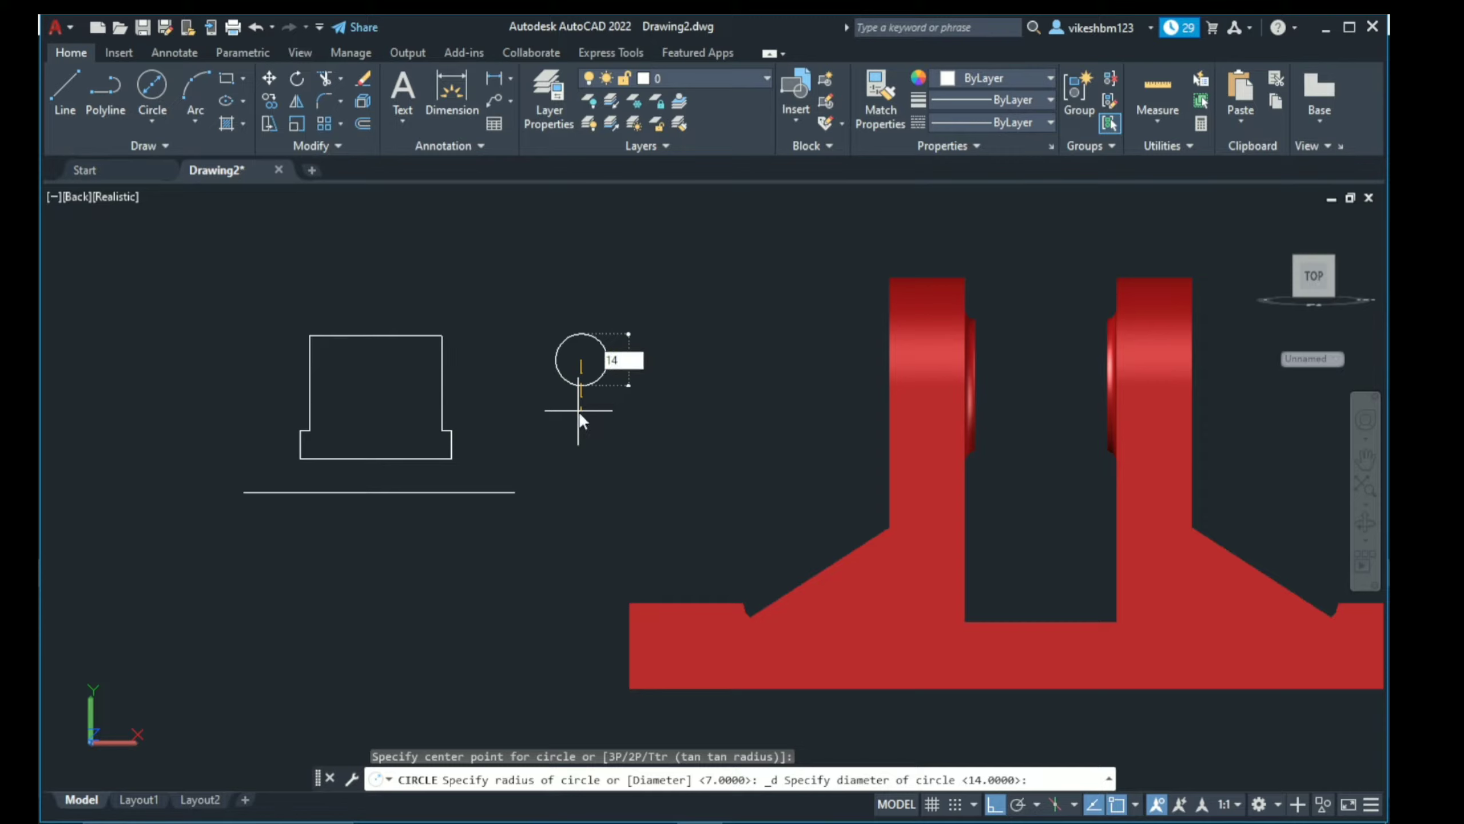
key("Return")
Step: Move the circle from its centre onto the midpoint of the profile's top edge
left_click(629, 321)
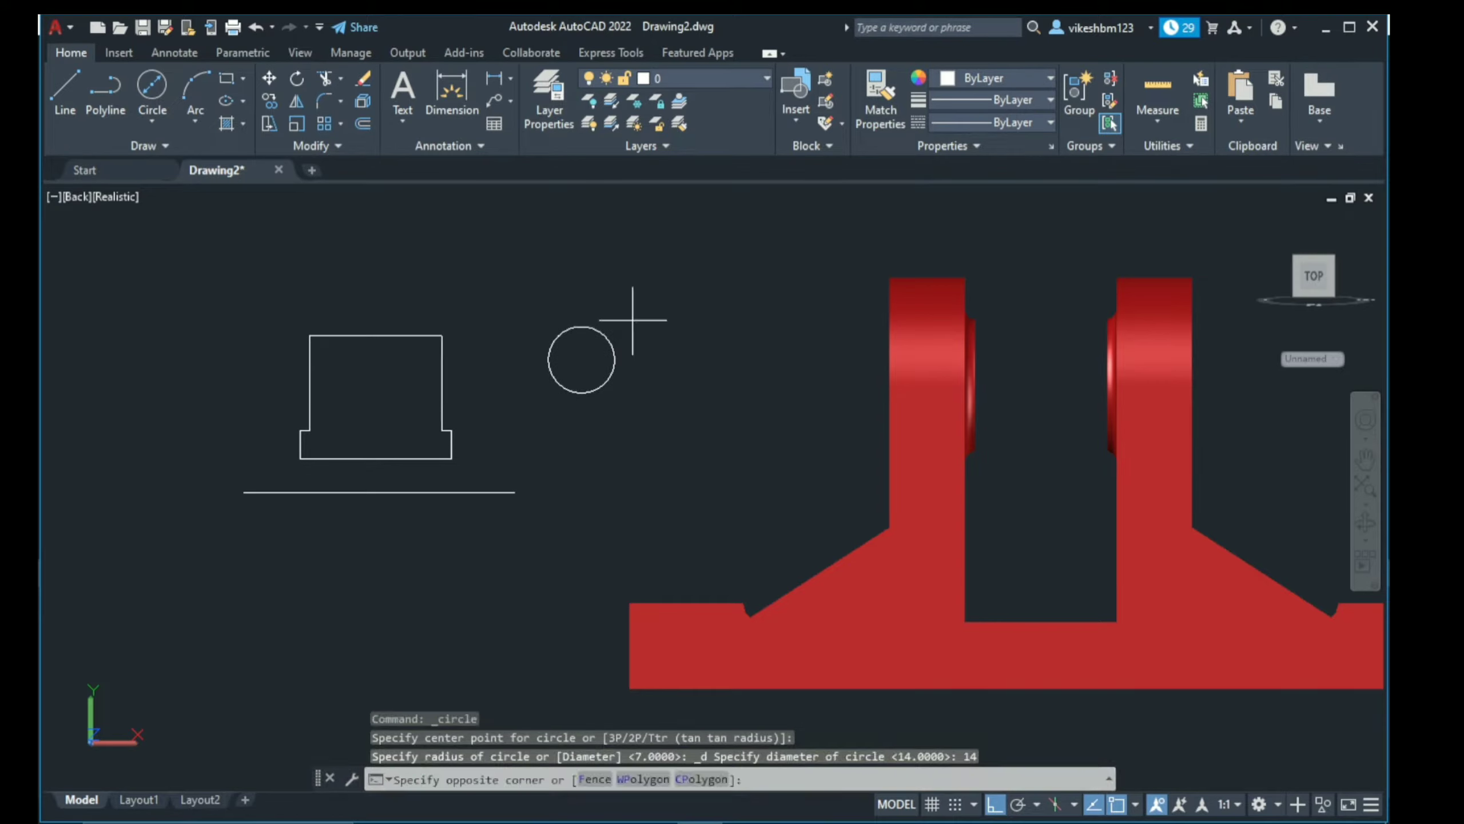
left_click(589, 371)
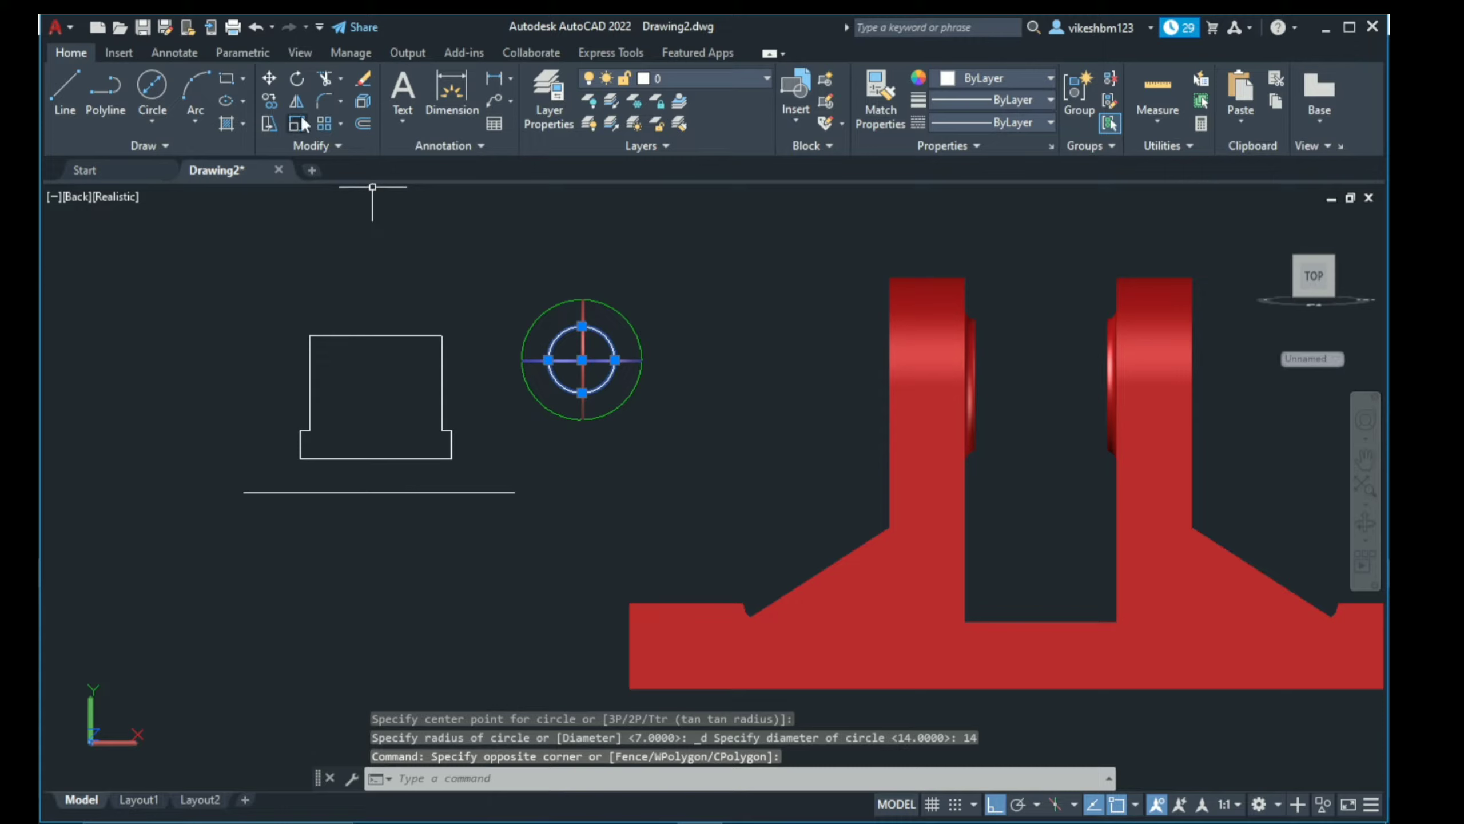
left_click(270, 80)
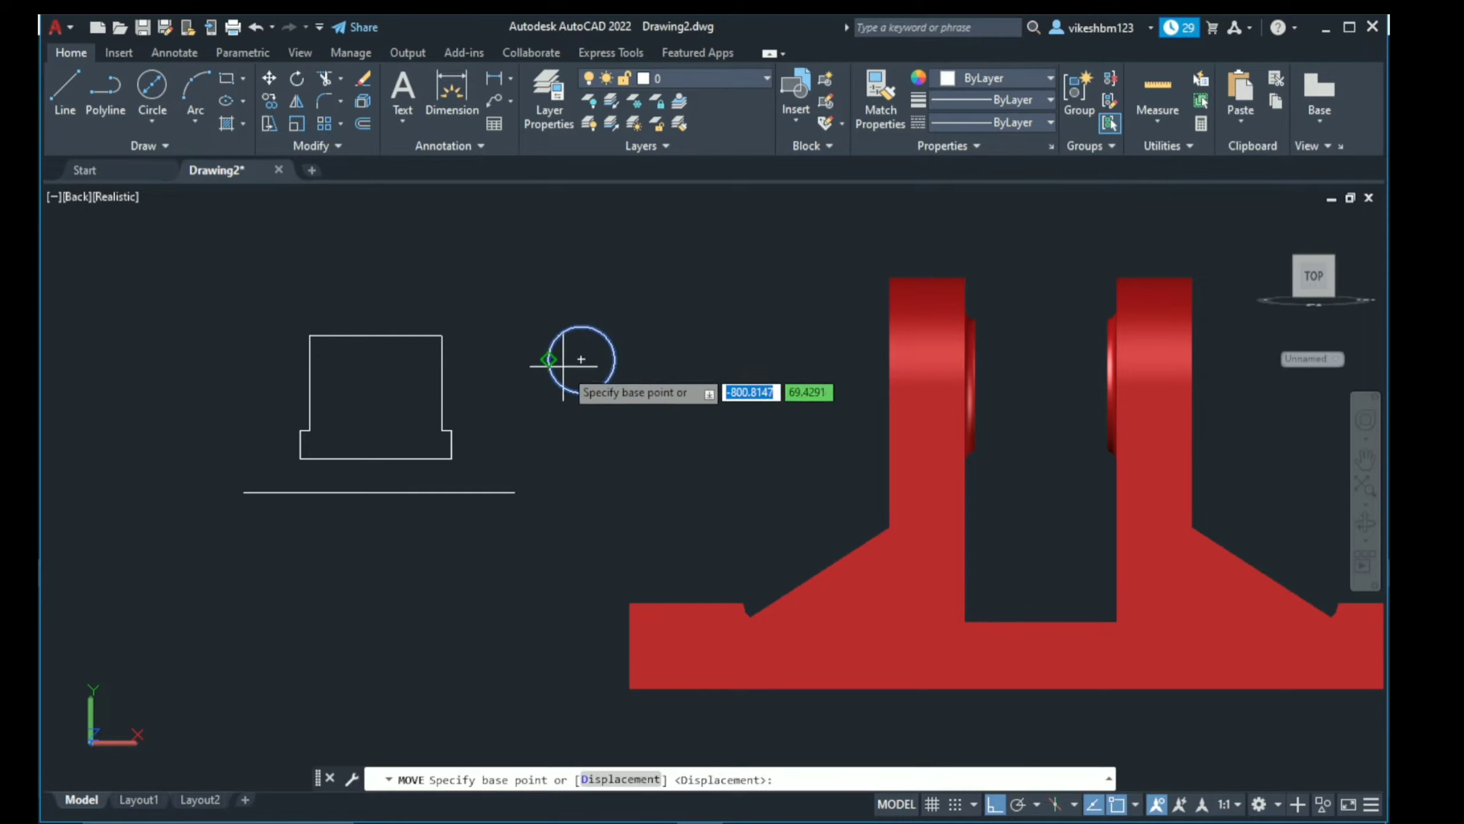
left_click(581, 359)
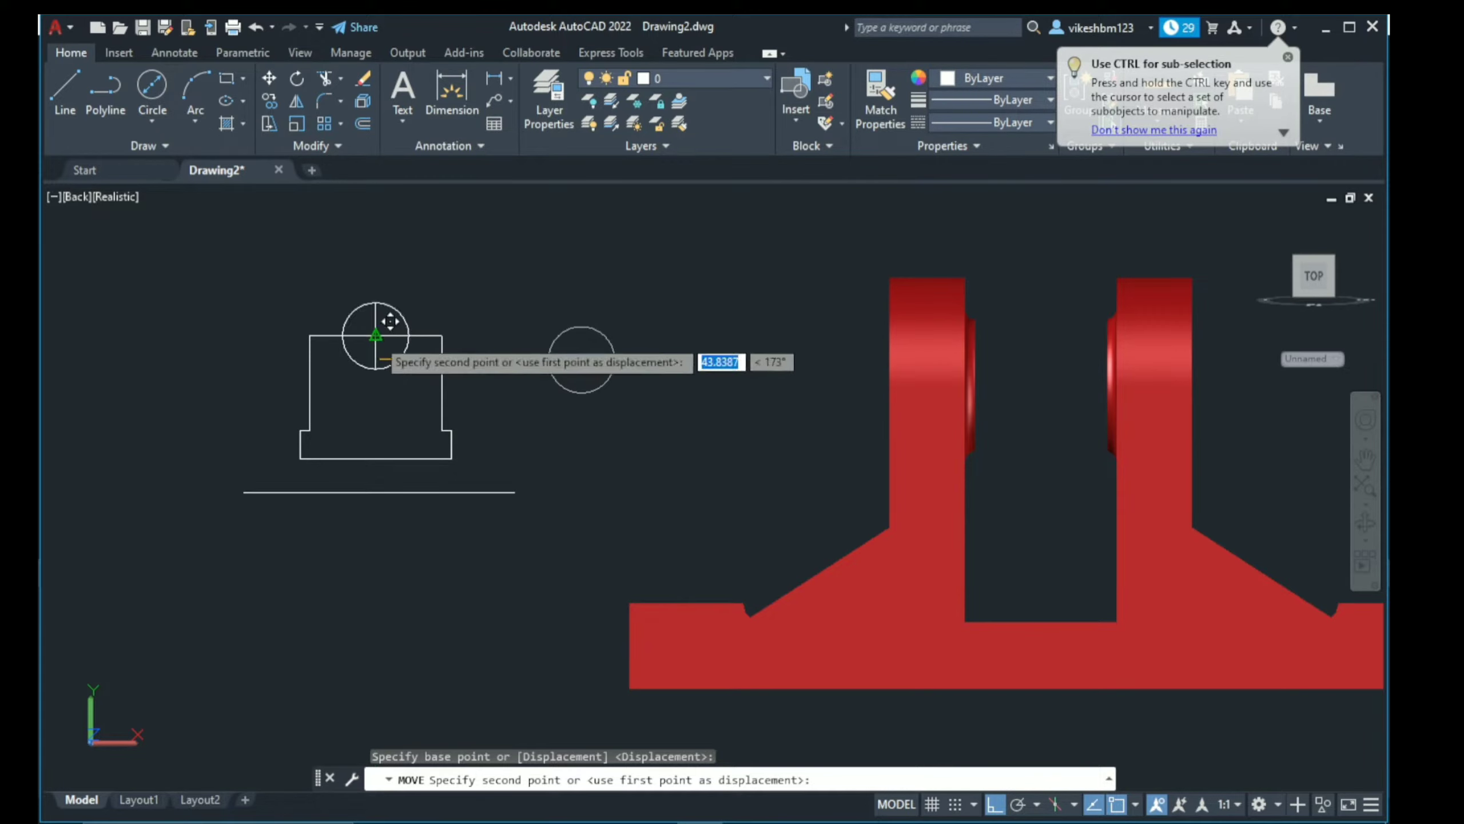
left_click(375, 336)
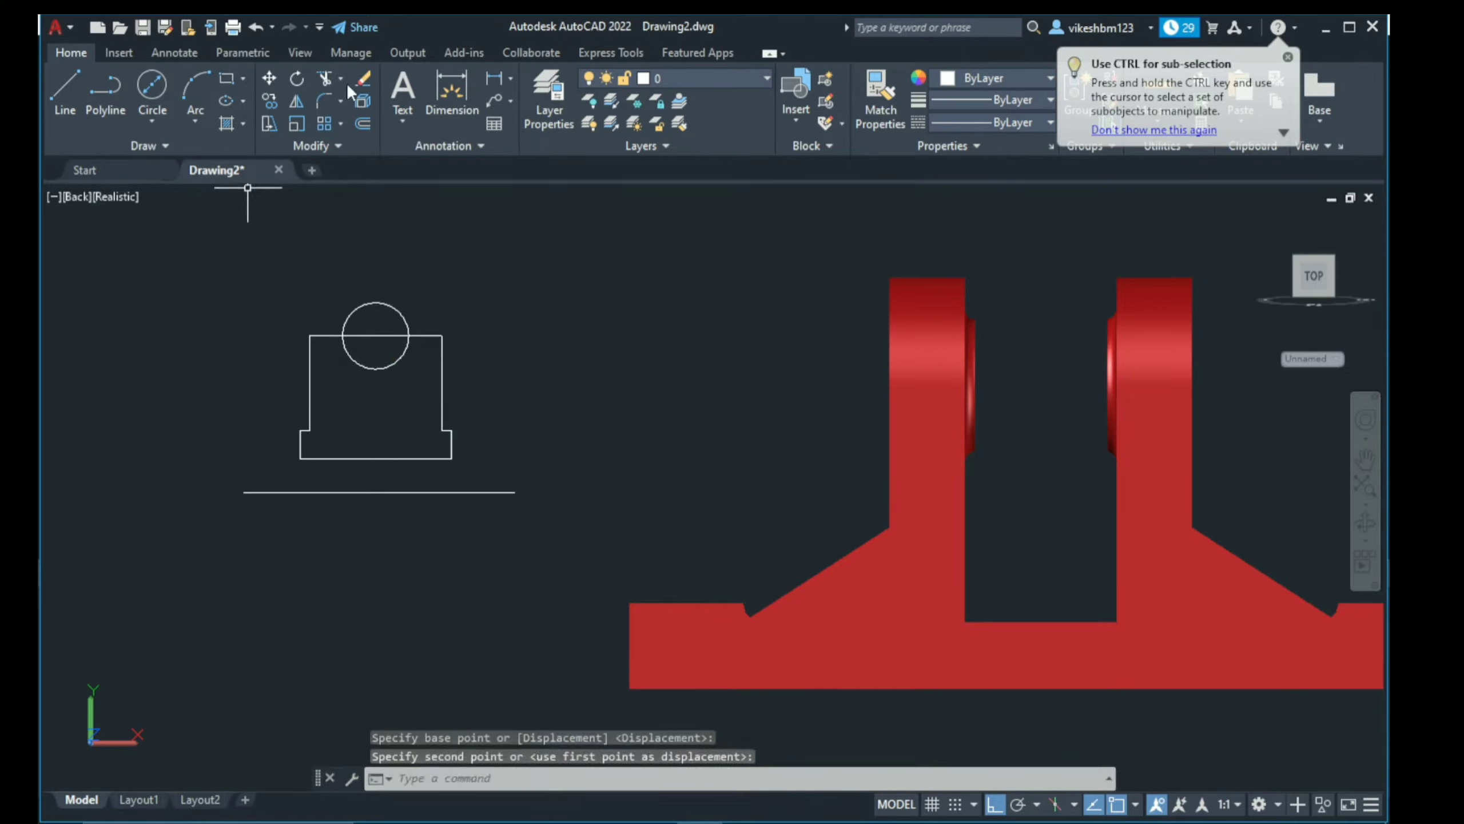
Step: Trim away the circle's upper arc to form a semicircular groove
left_click(325, 81)
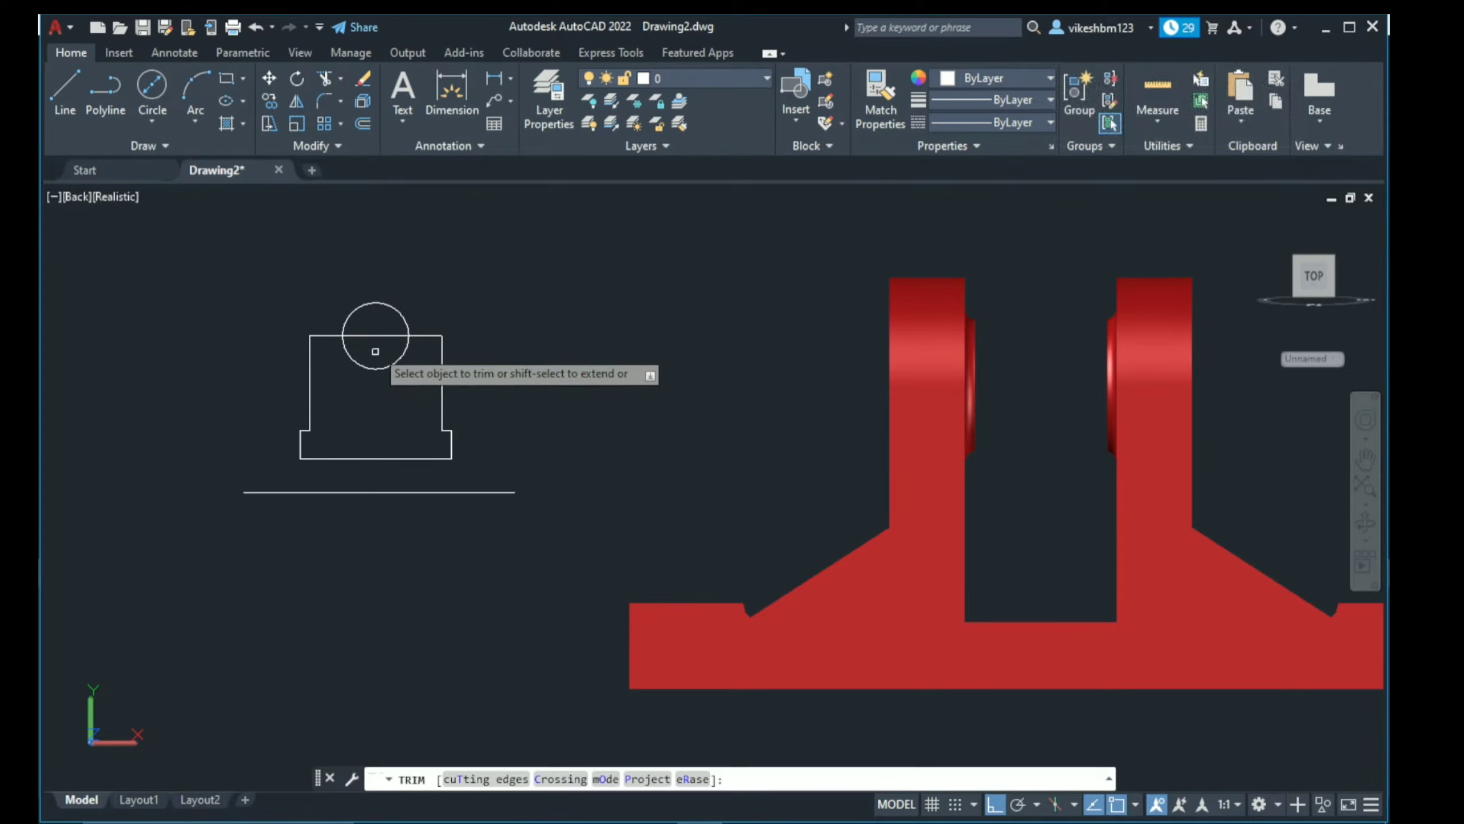
left_click(375, 310)
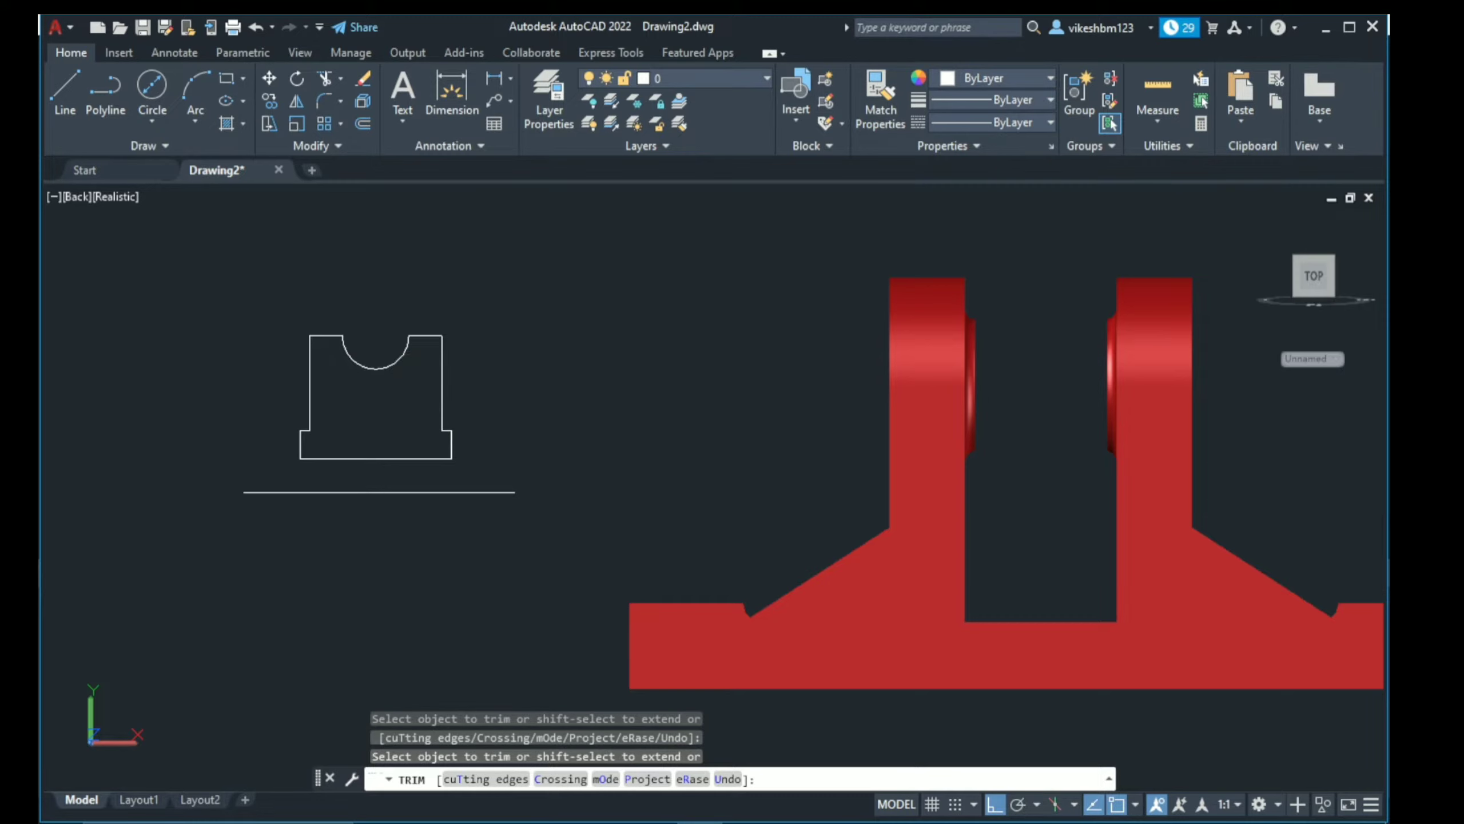
key("Return")
Step: Join all pieces of the grooved profile into a single polyline
left_click(482, 298)
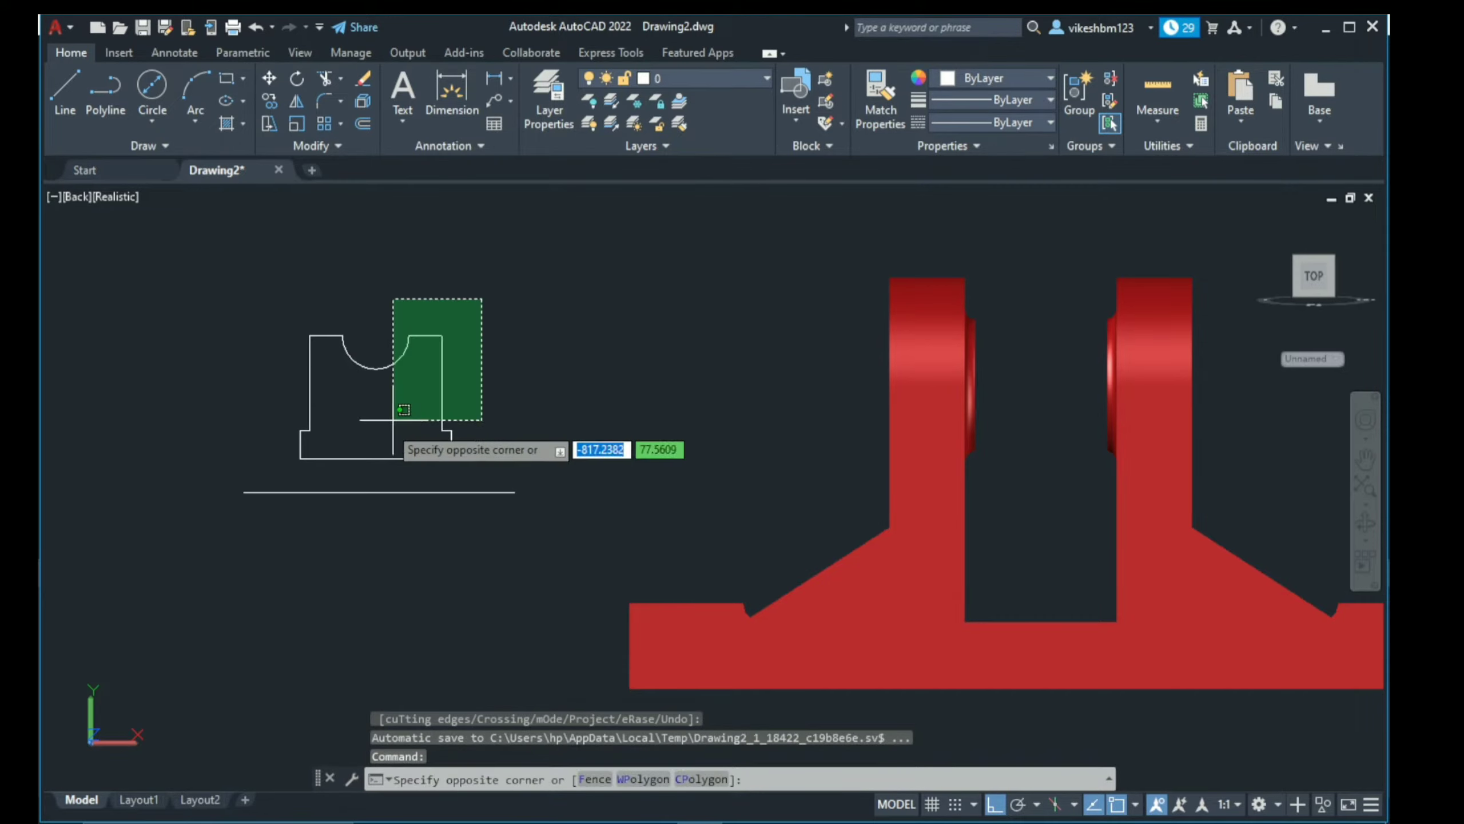
left_click(281, 469)
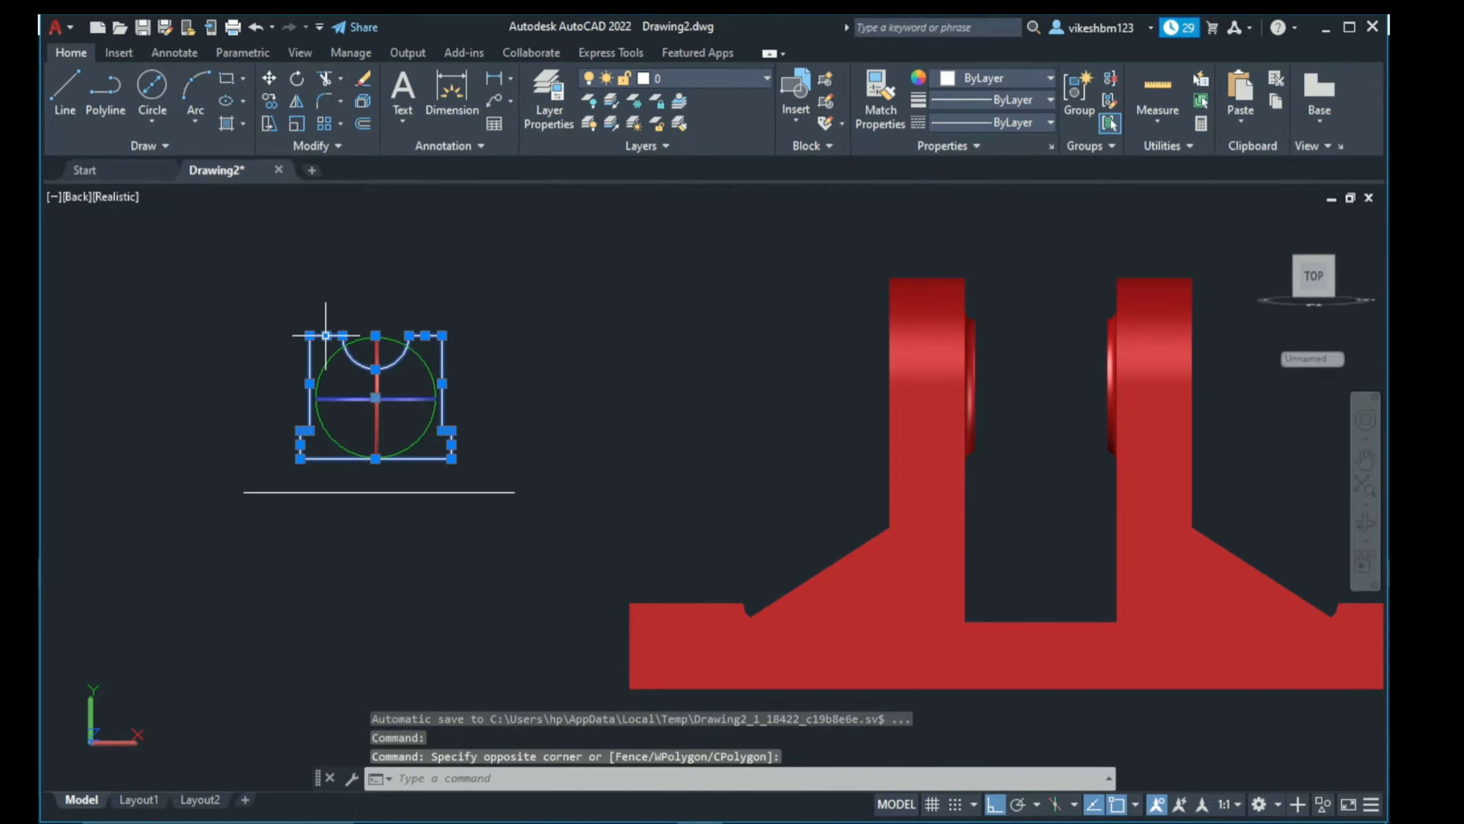
left_click(349, 151)
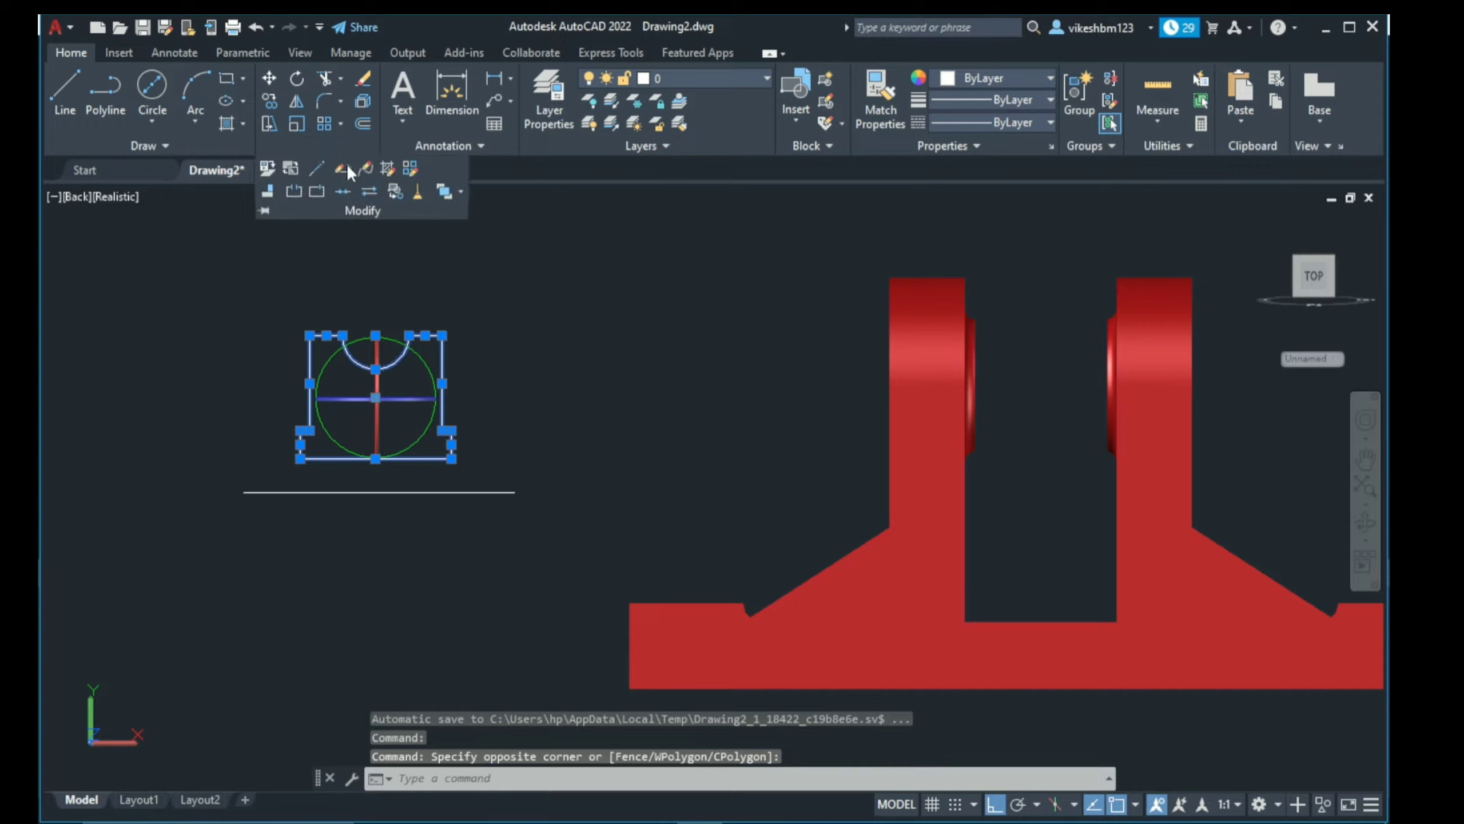
left_click(344, 192)
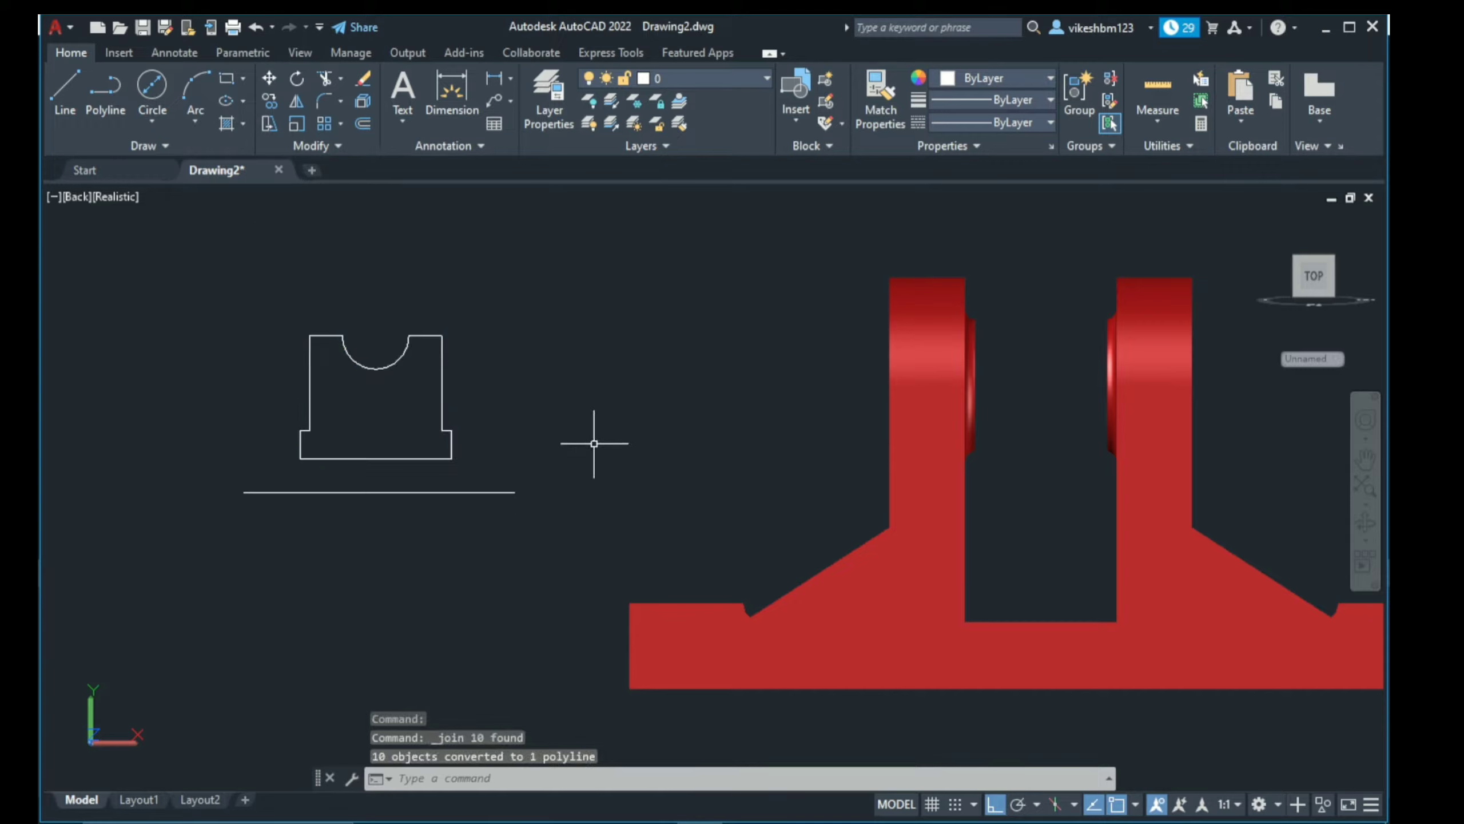
key("Escape")
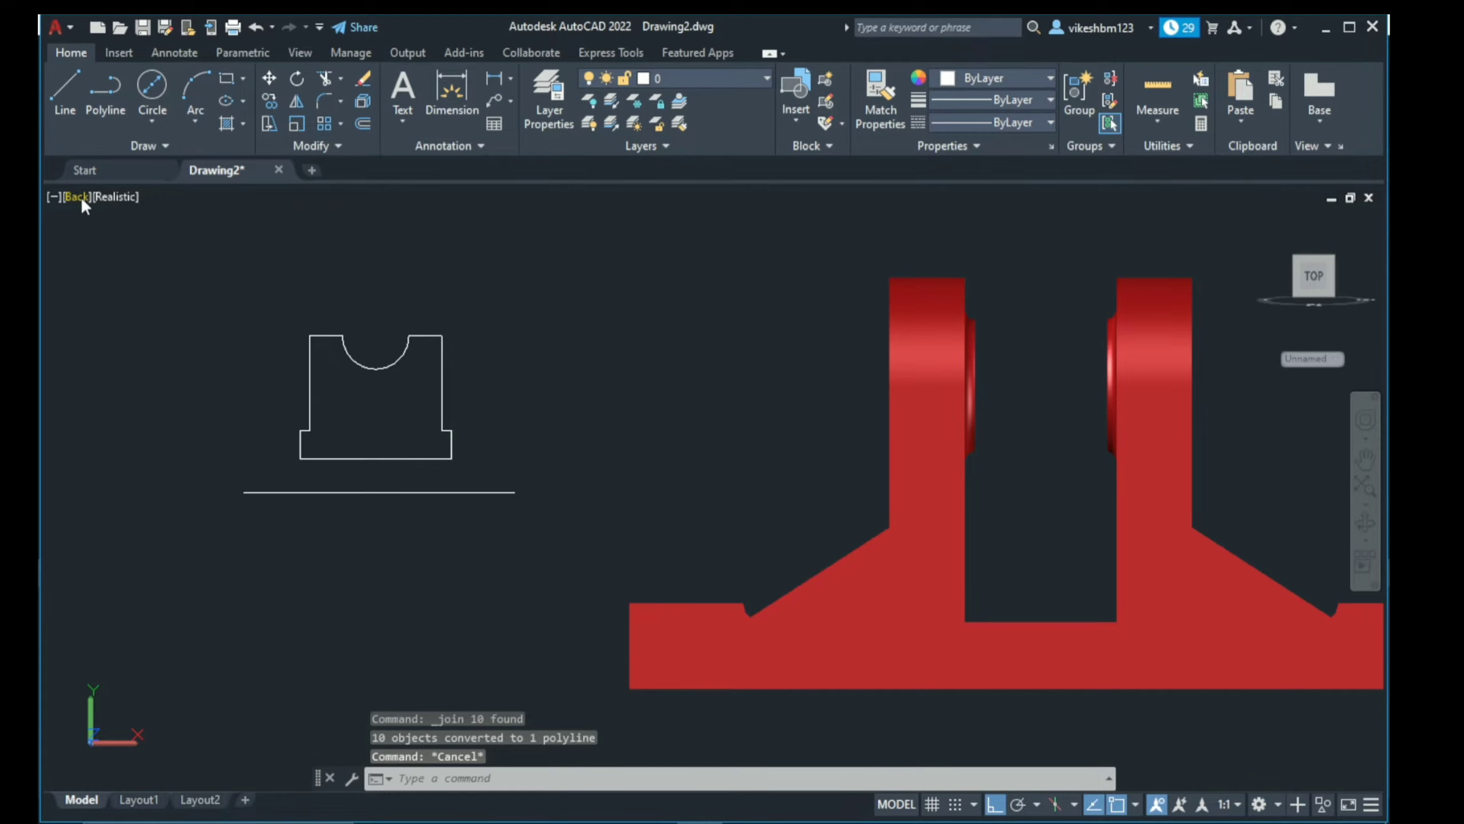
Step: Switch to the SW Isometric view and select the grooved profile
left_click(80, 197)
left_click(146, 369)
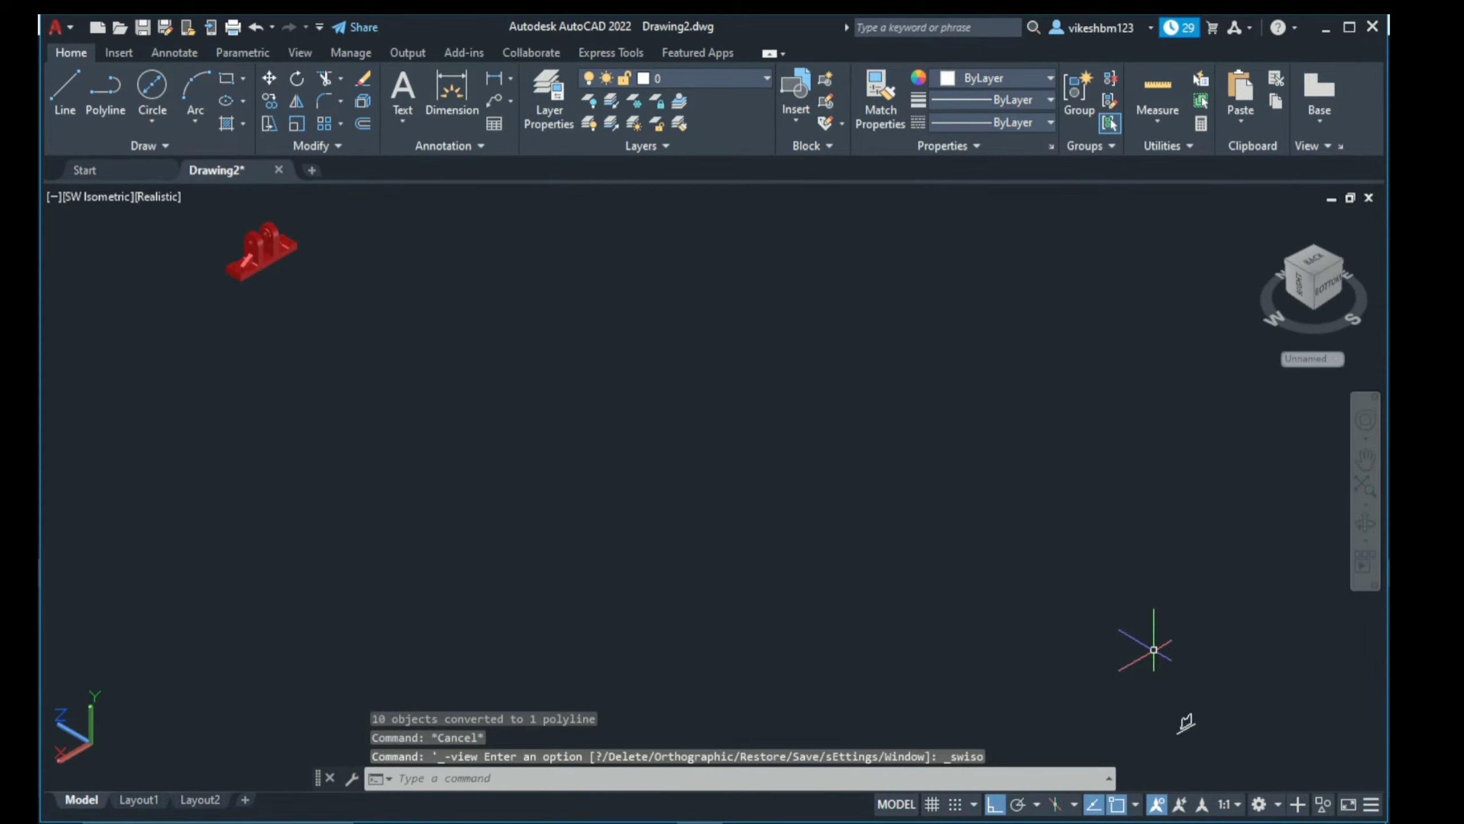
left_click(1229, 693)
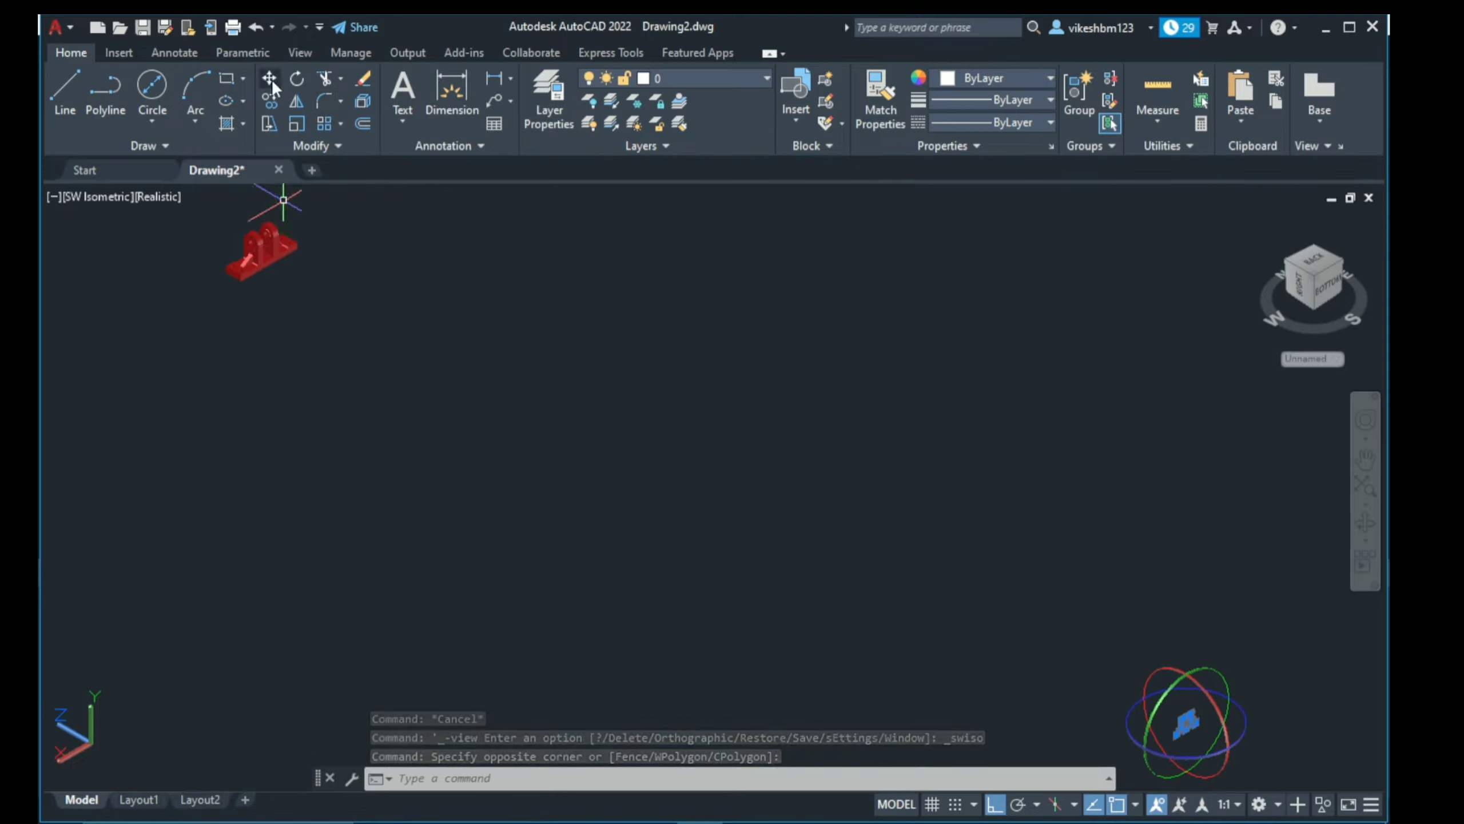
Step: Move the grooved profile beside the red support, frame both, and change the workspace
type("m")
key("Return")
left_click(1202, 699)
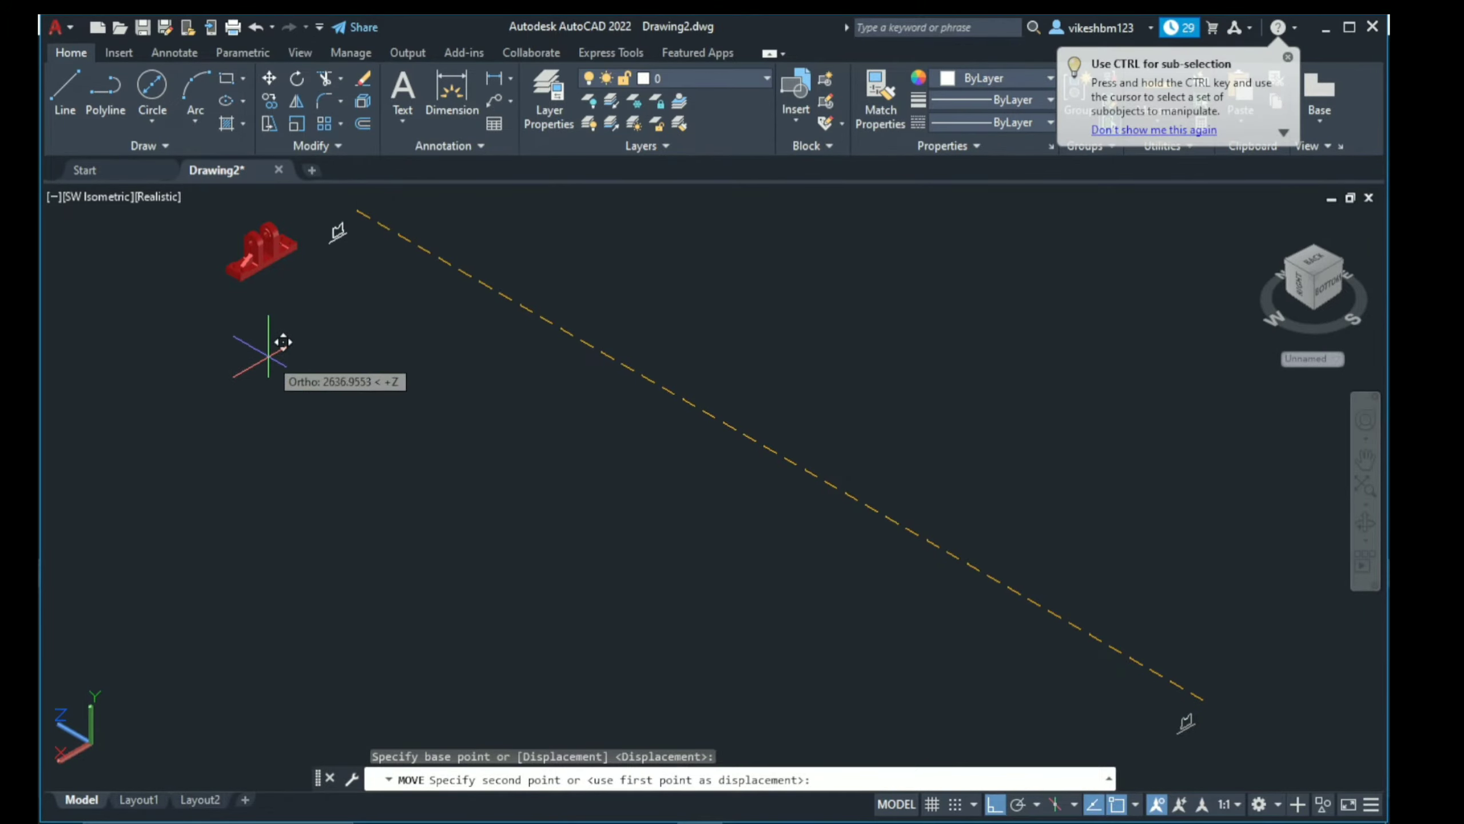
left_click(285, 380)
scroll(339, 232, "up", 2)
scroll(392, 229, "up", 3)
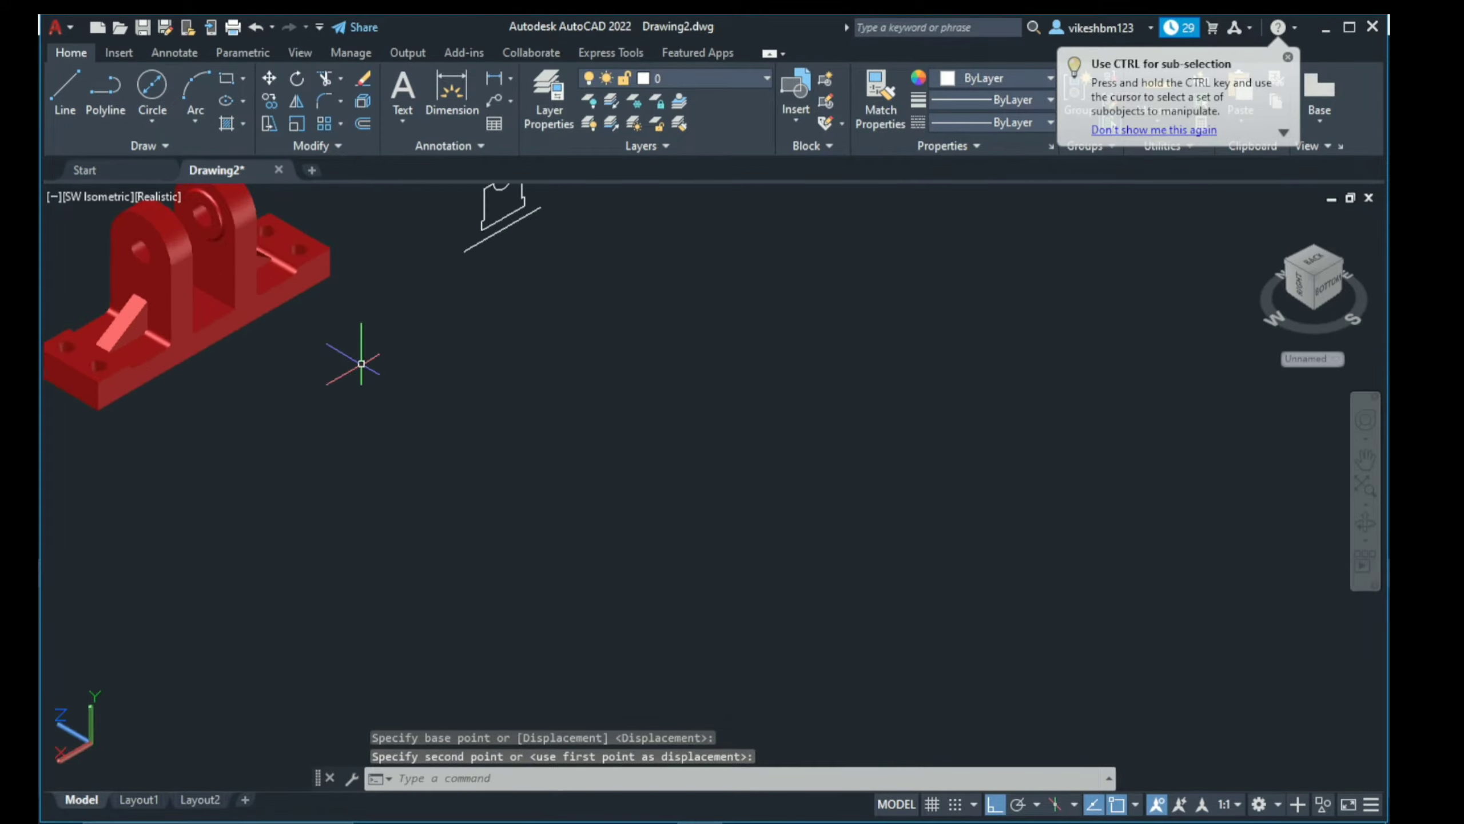
mouse_move(500, 213)
middle_mouse_down()
mouse_move(588, 592)
mouse_move(704, 599)
middle_mouse_up()
key("Escape")
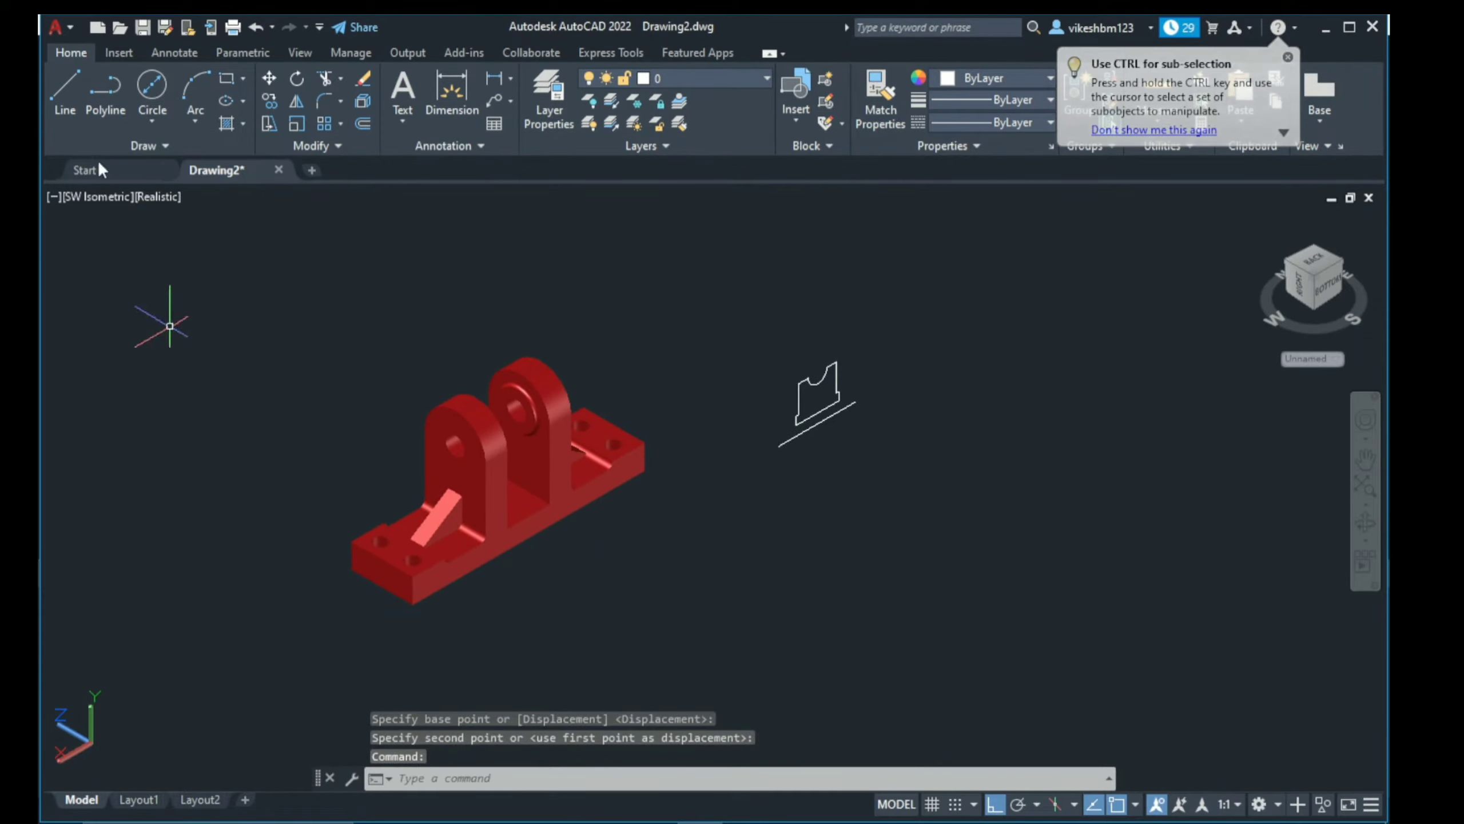
left_click(1276, 804)
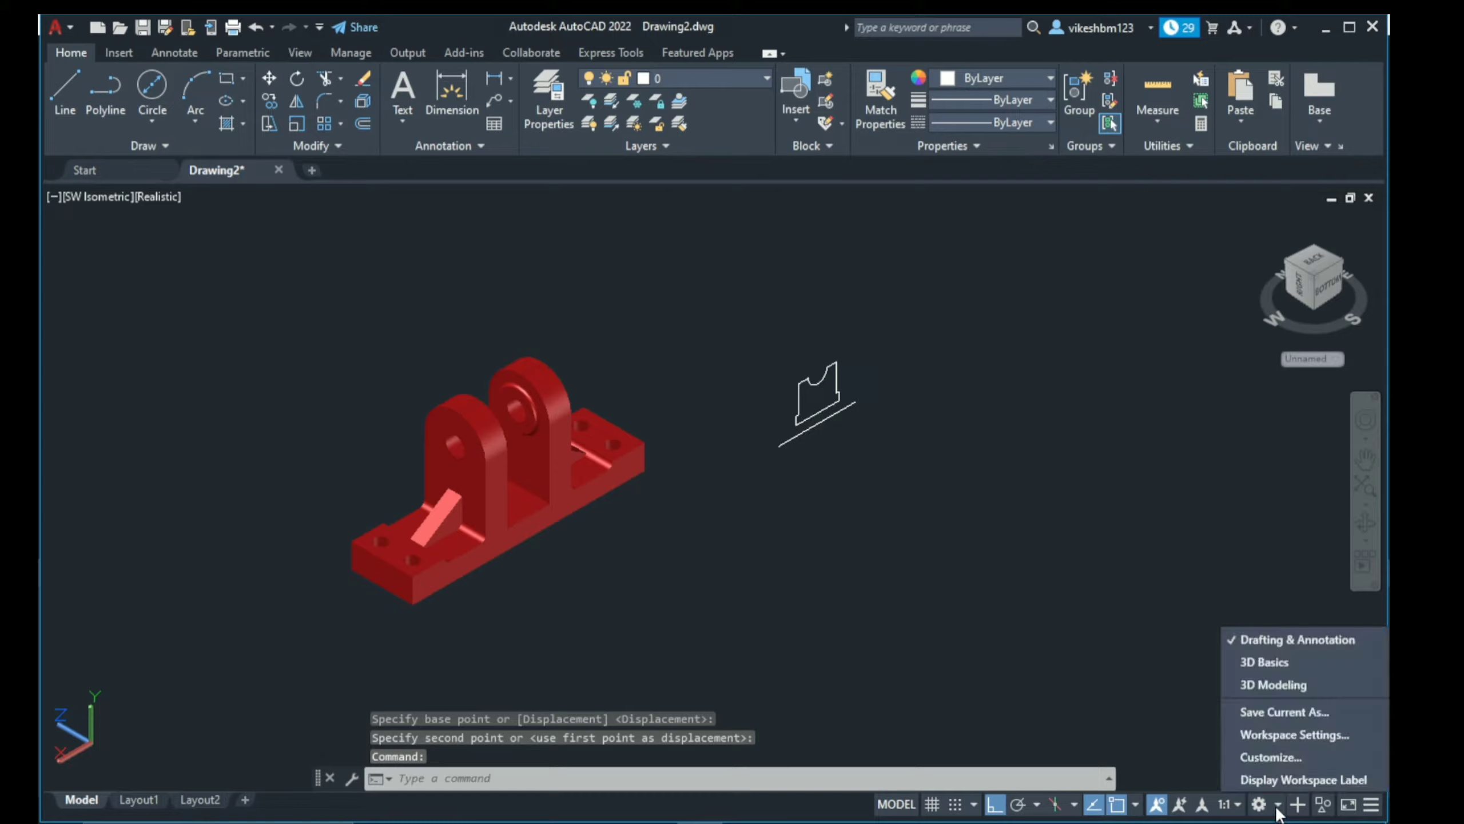
left_click(1271, 694)
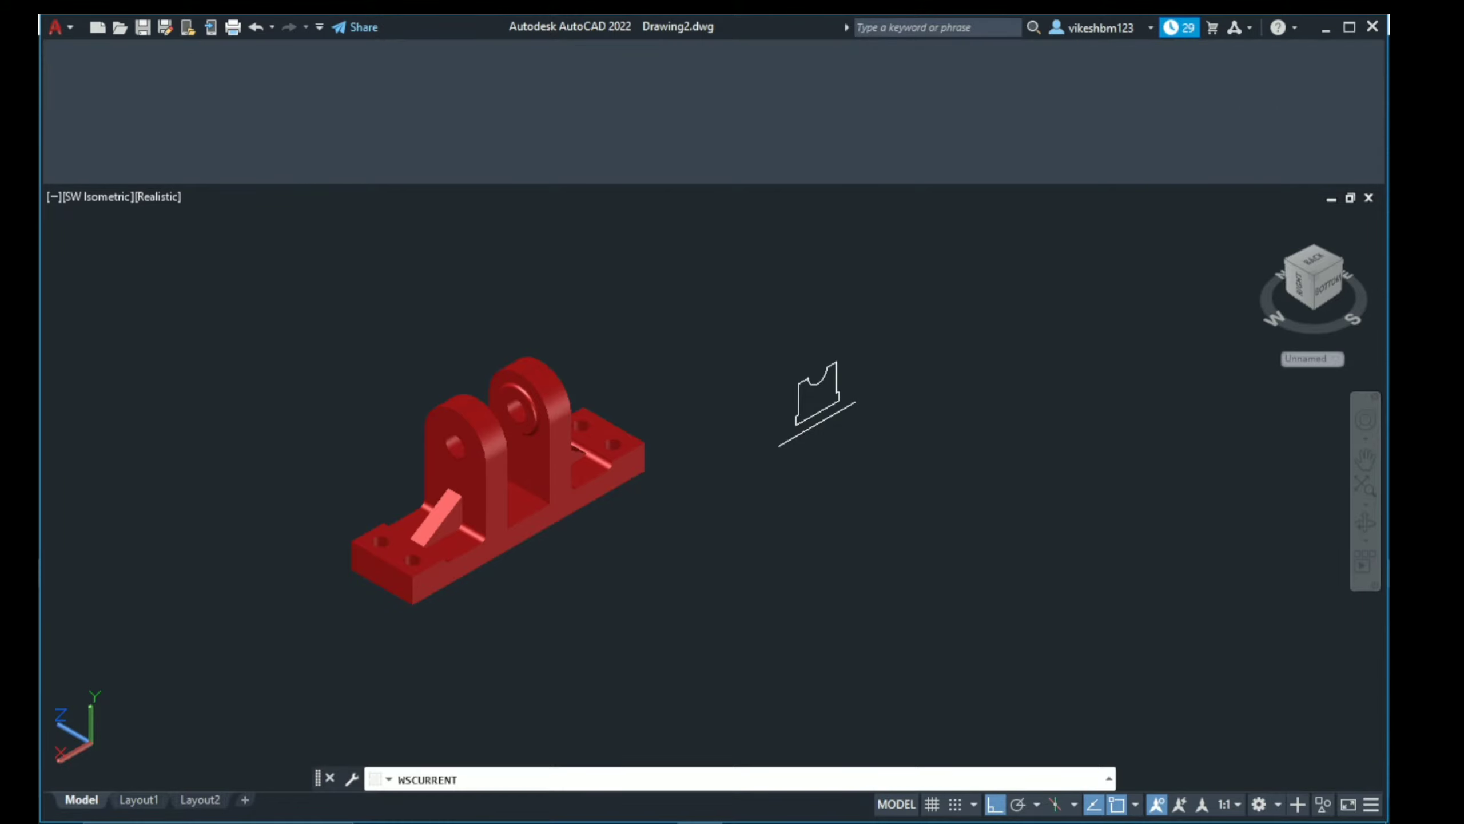
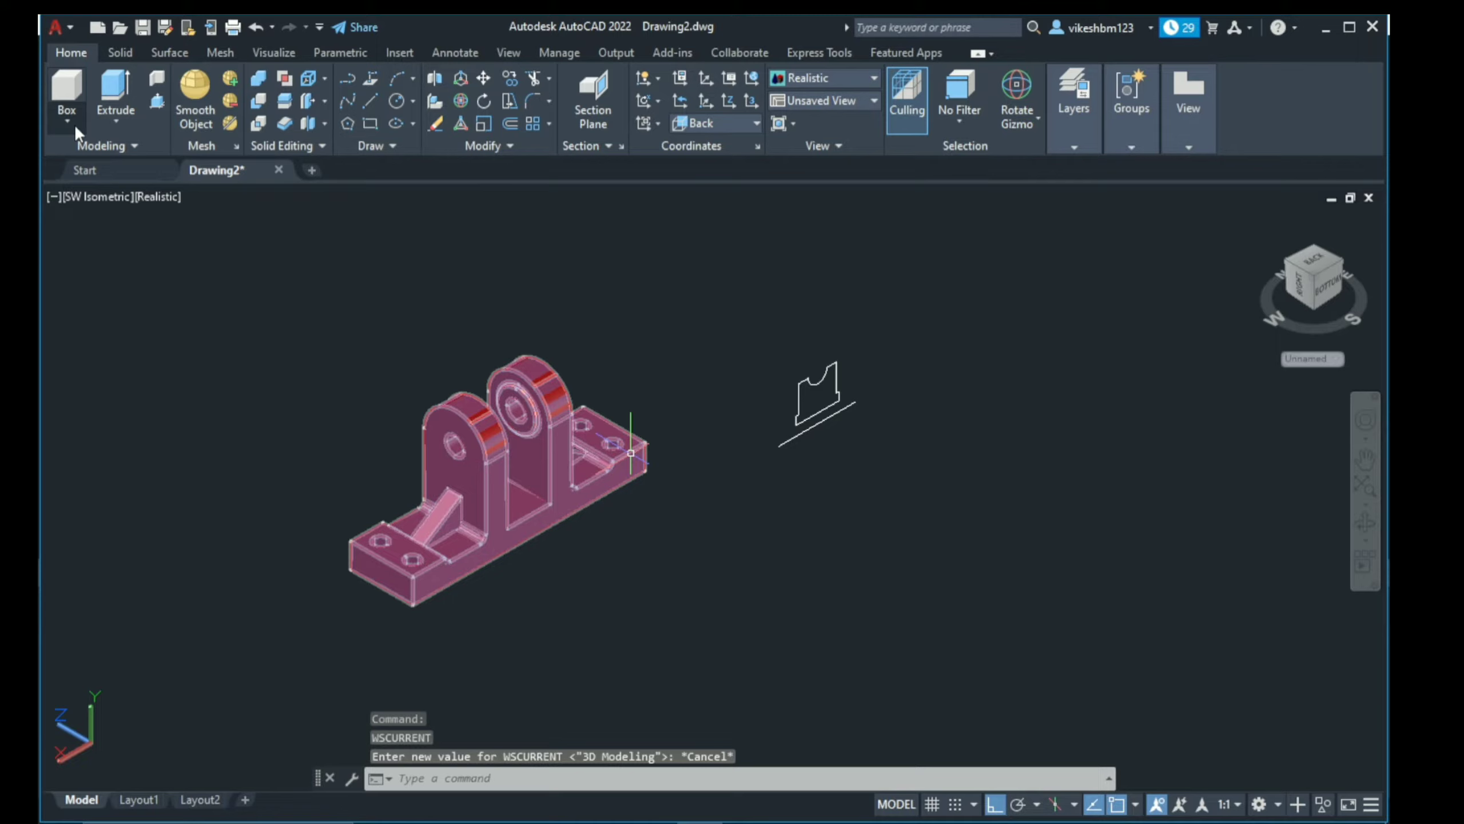
Step: Start Revolve and window-select the grooved pulley profile
left_click(75, 128)
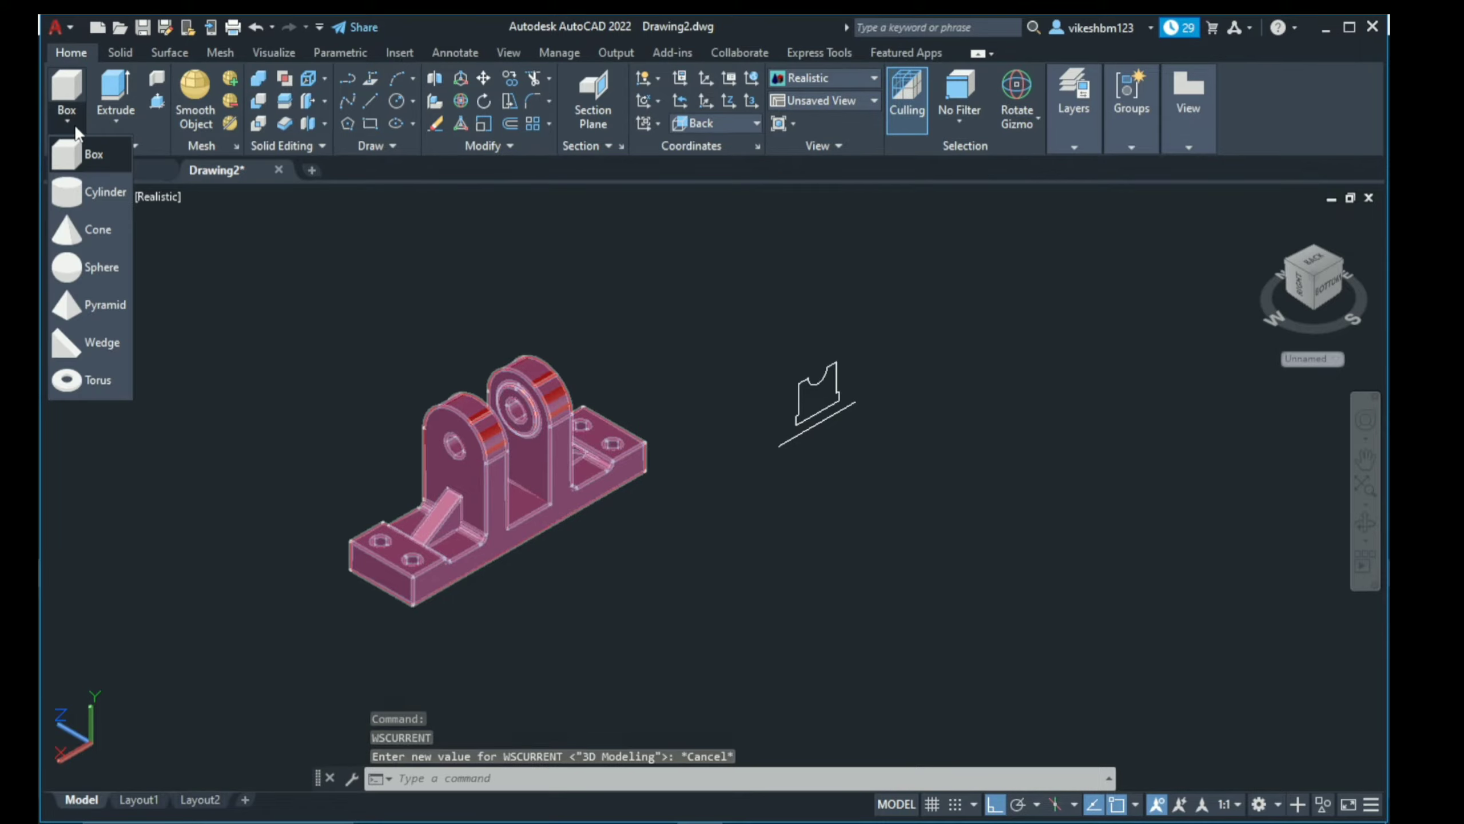
left_click(116, 122)
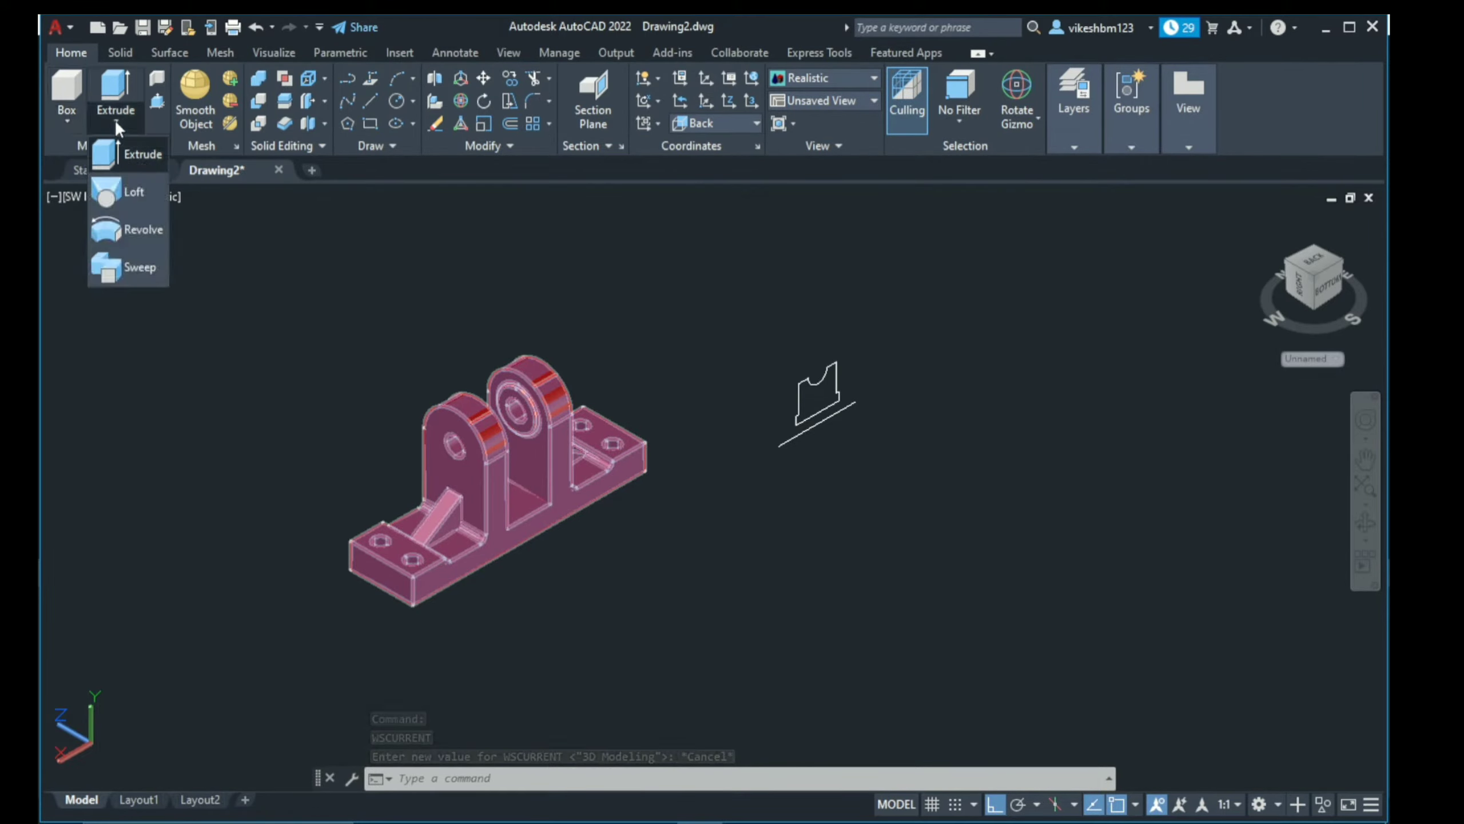
left_click(139, 233)
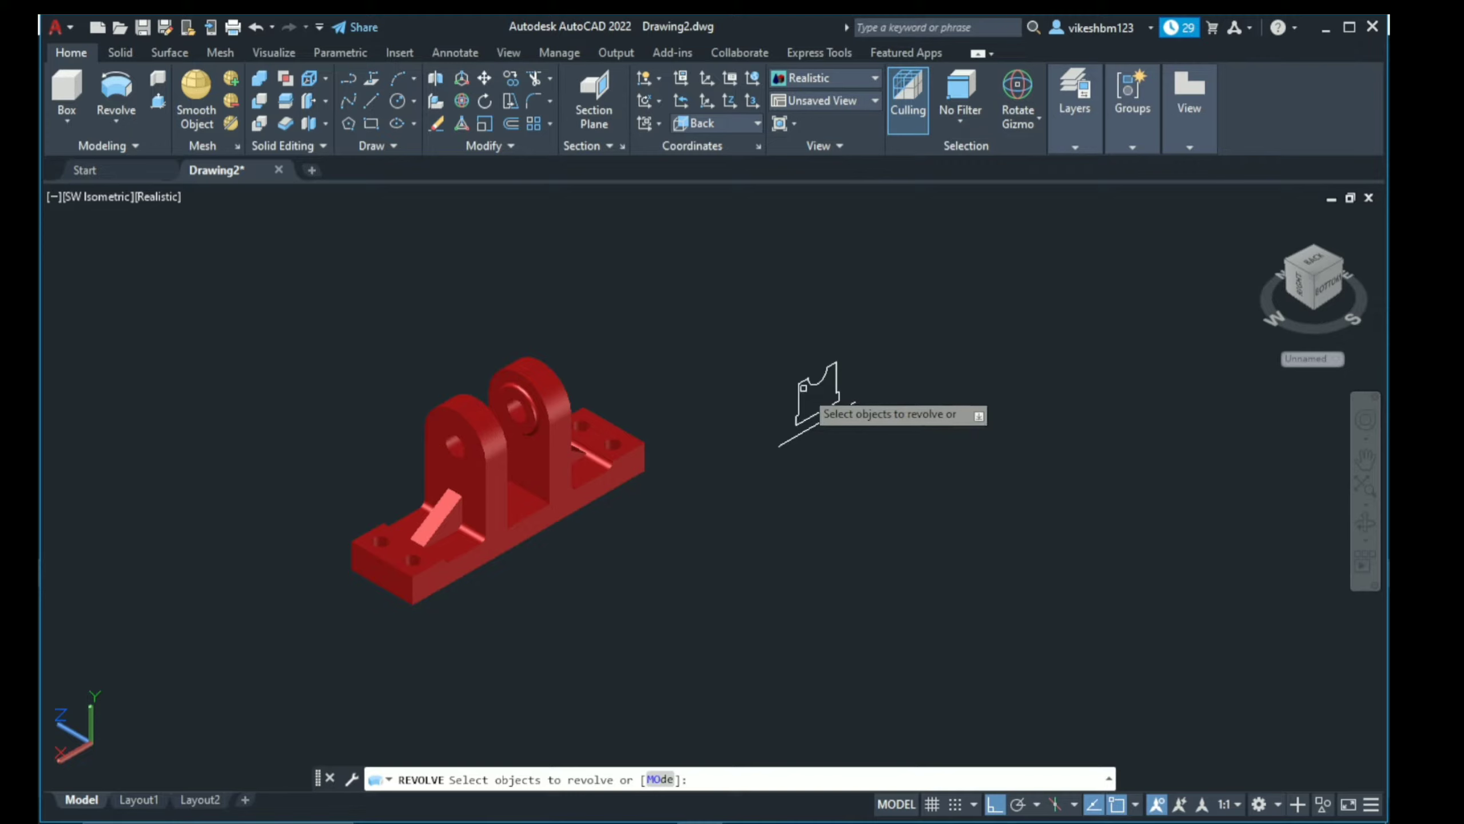
left_click(803, 387)
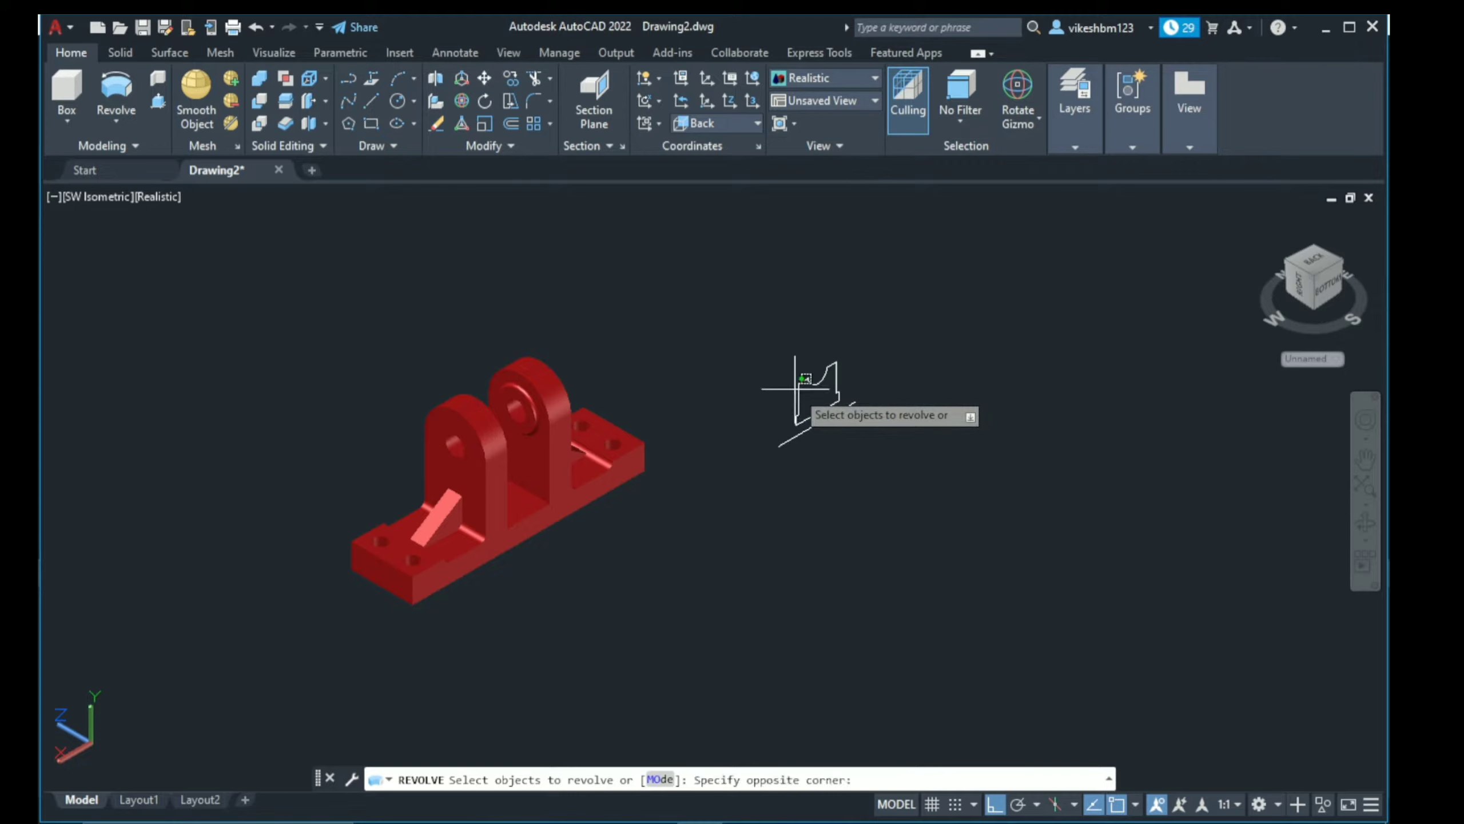
left_click(830, 378)
left_click(815, 375)
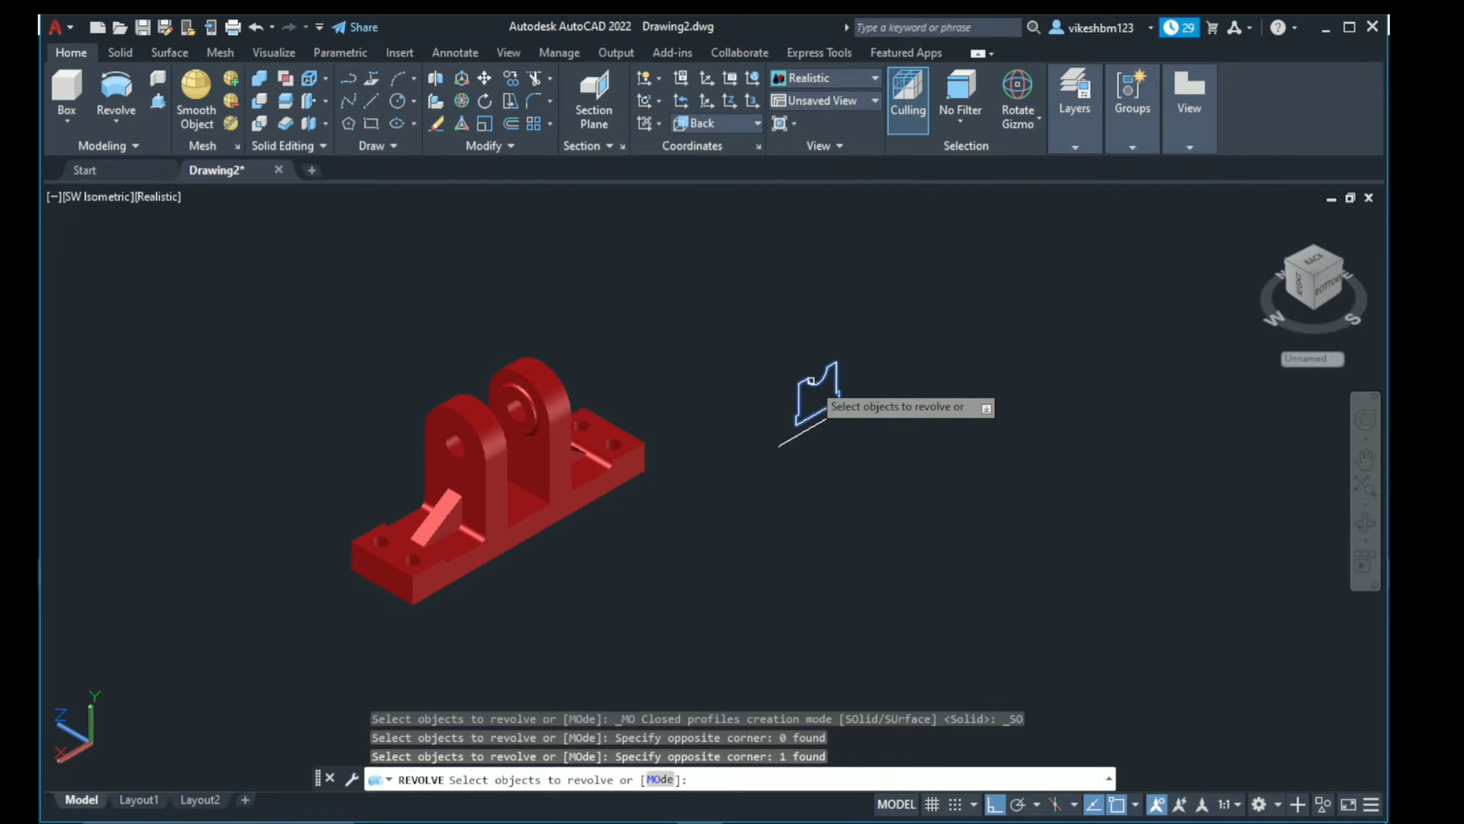
scroll(825, 414, "up", 2)
key("Return")
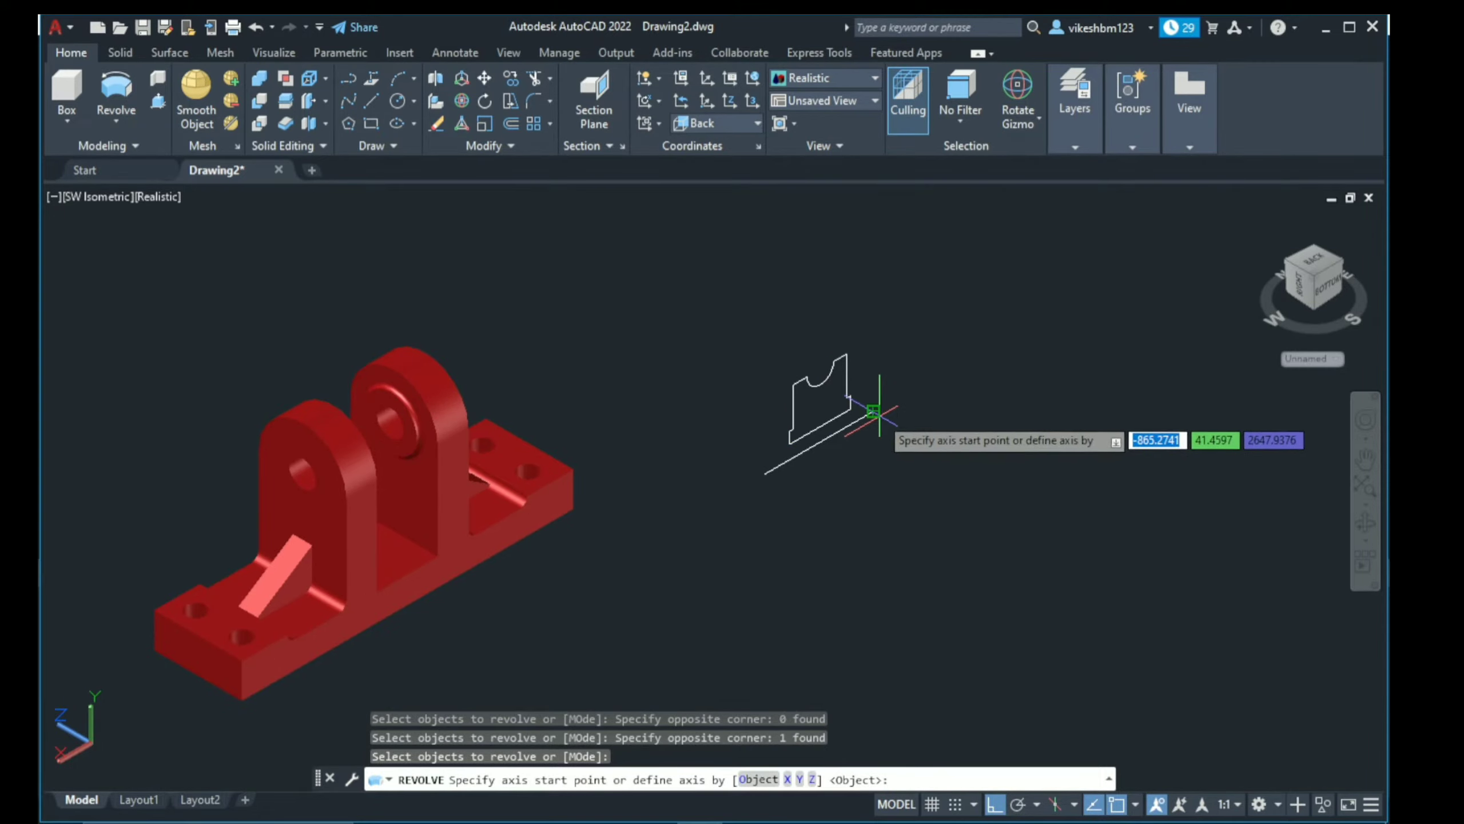
Step: Revolve the profile a full 360° about the axis line, then select the leftover construction object
left_click(873, 411)
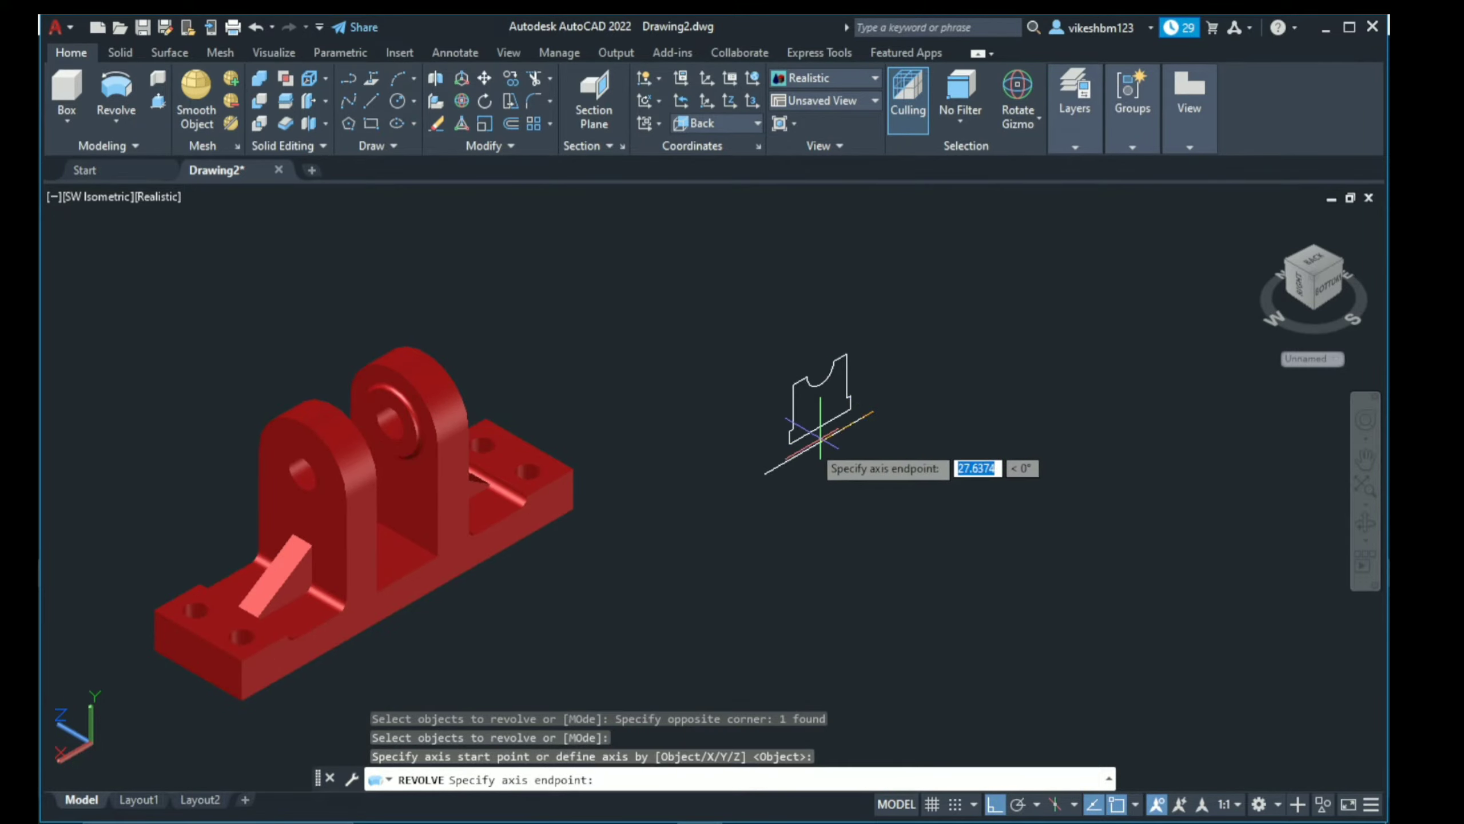
left_click(764, 473)
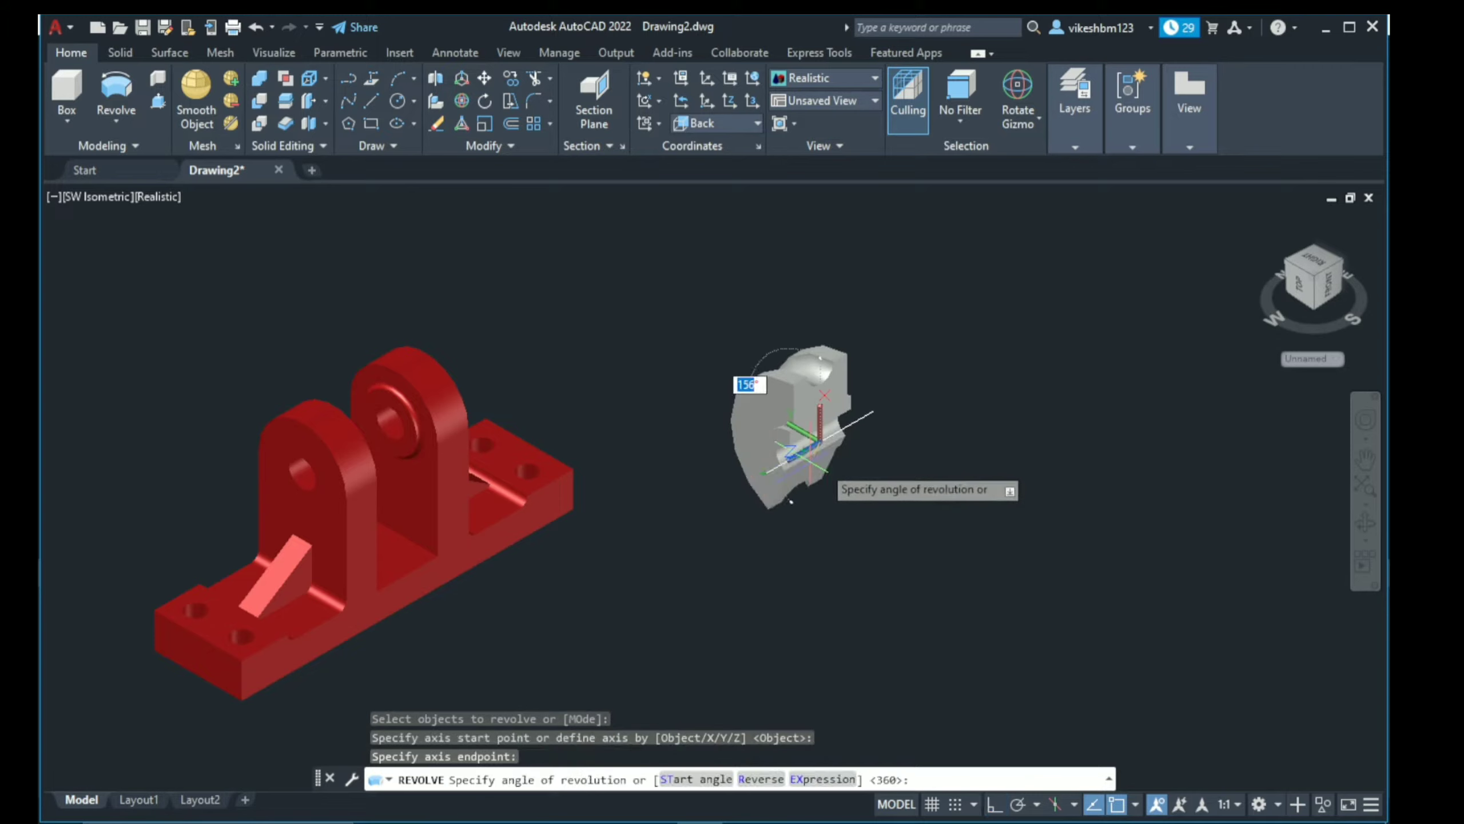
type("360")
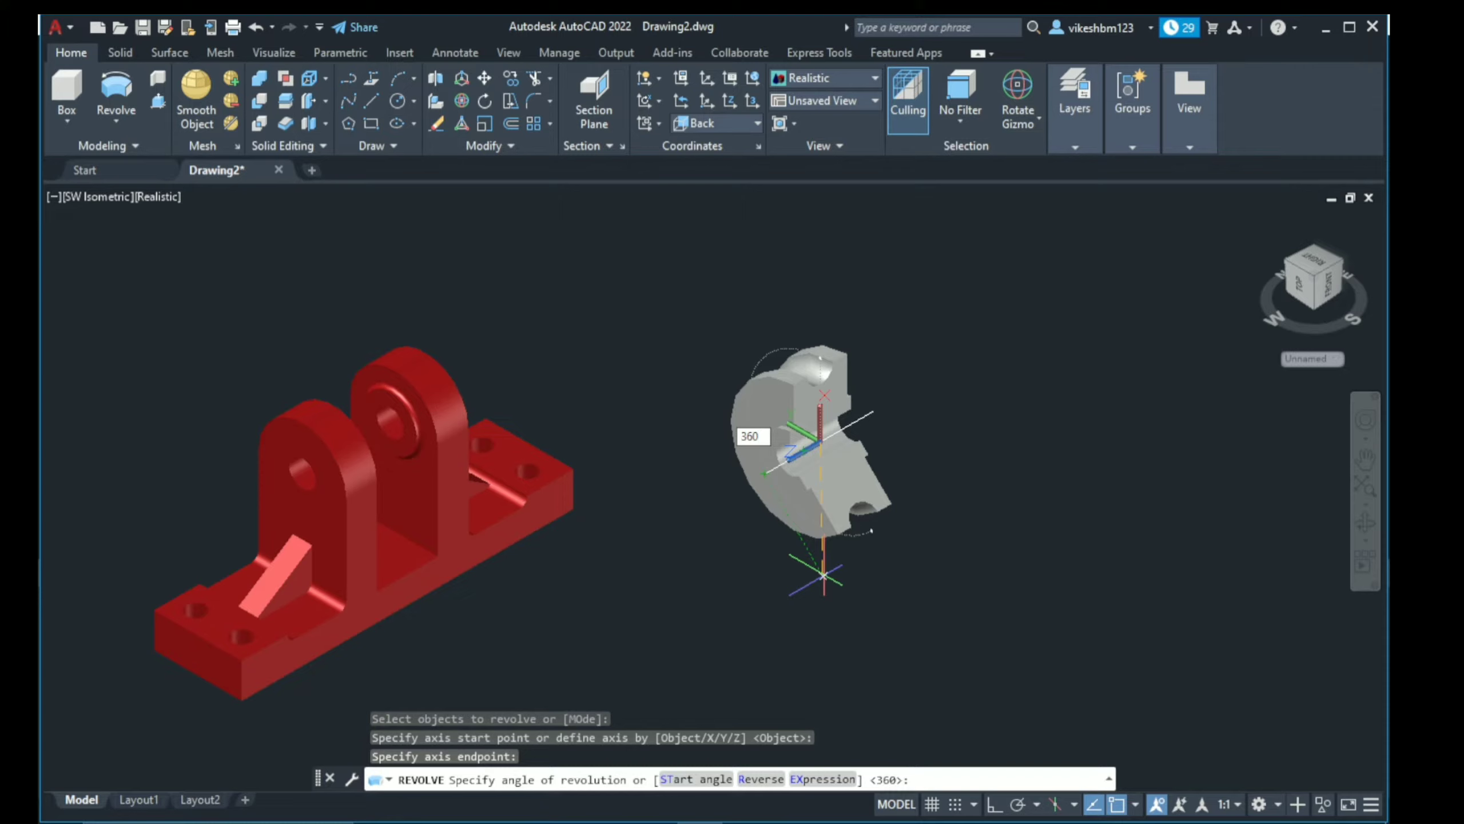
key("Return")
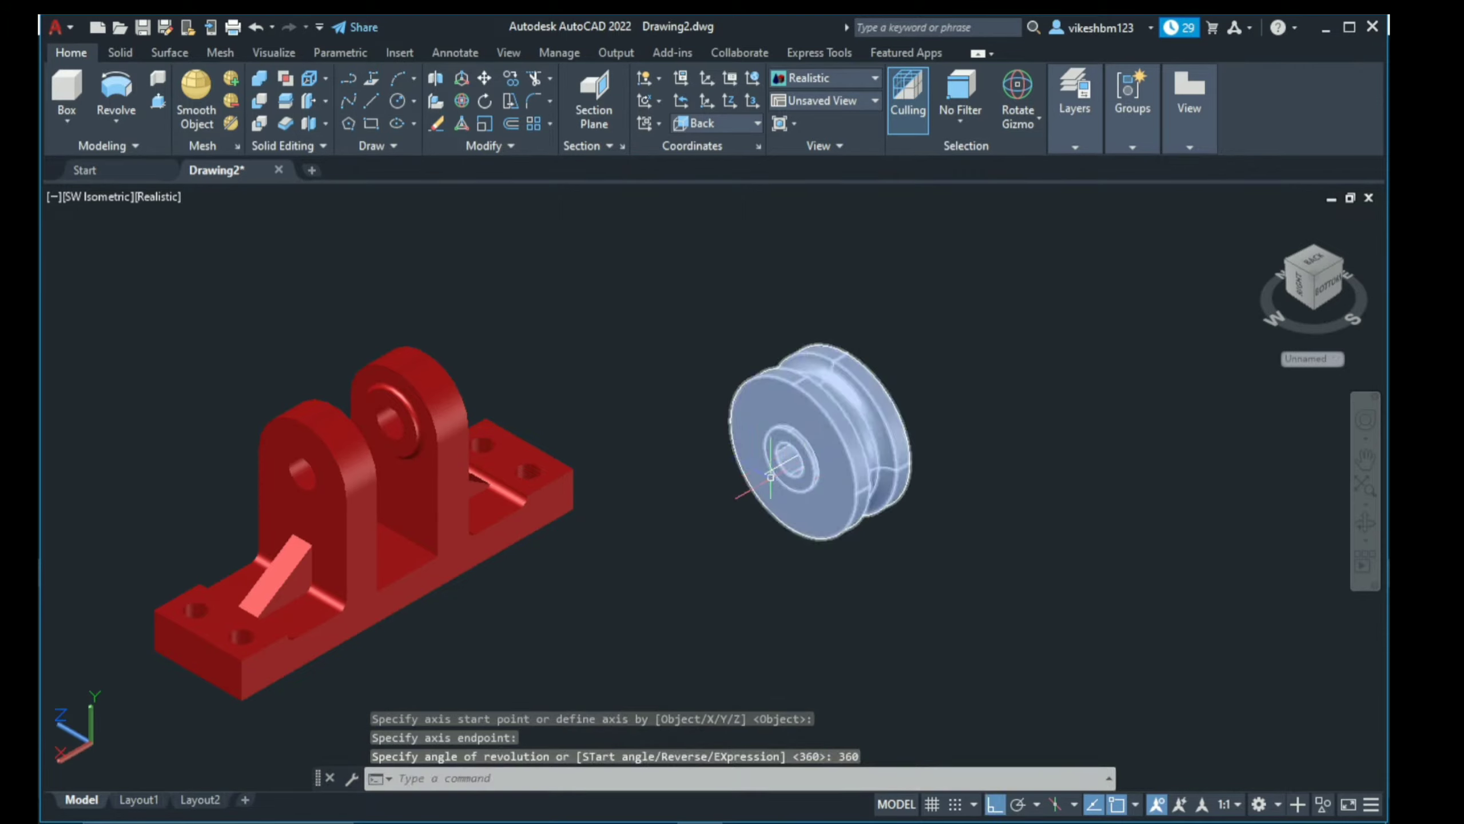
left_click(765, 466)
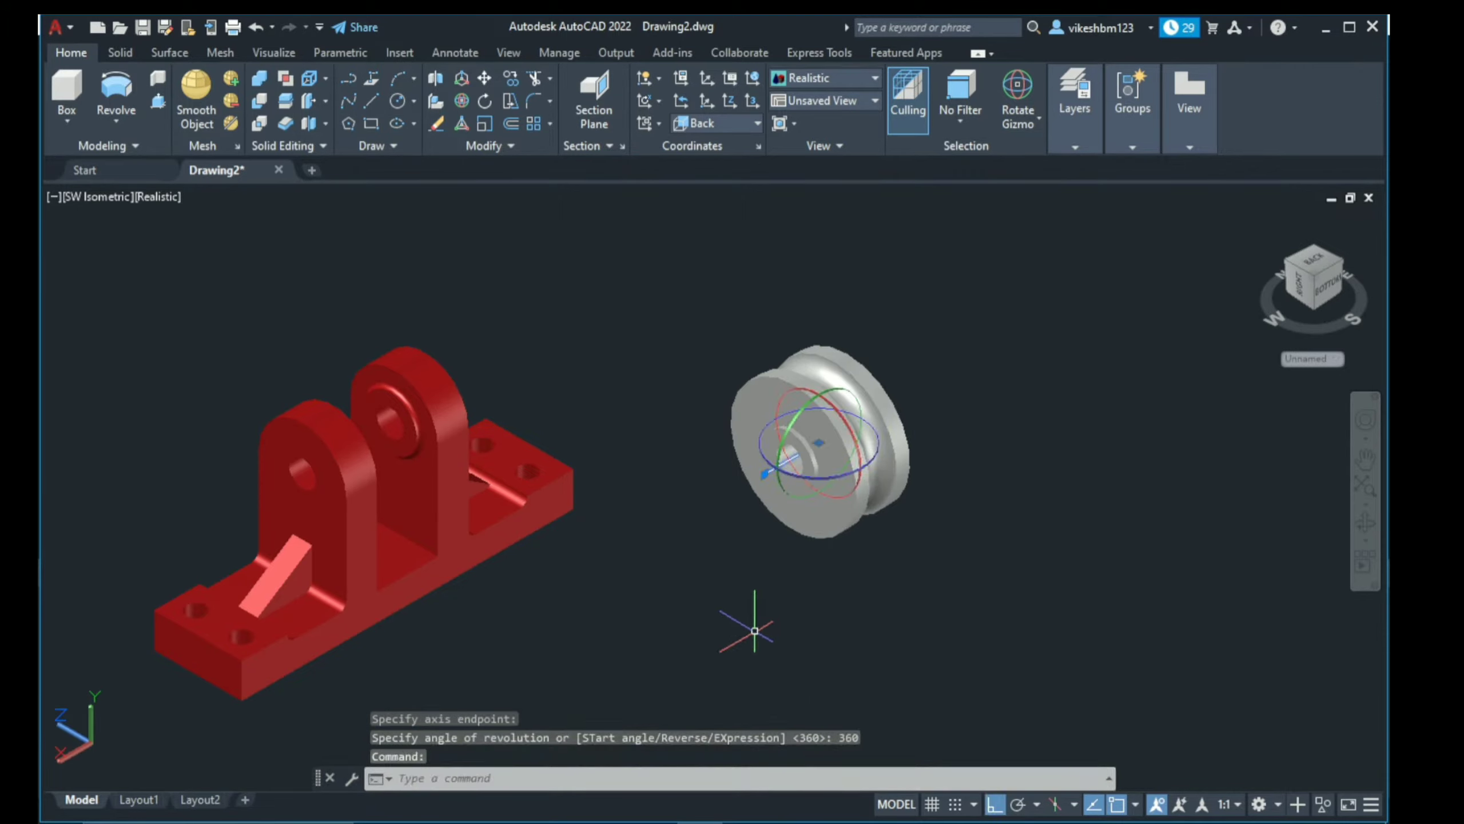
Step: Delete the leftover construction object and recentre the view on the bracket and pulley
key("Delete")
scroll(767, 556, "up", 2)
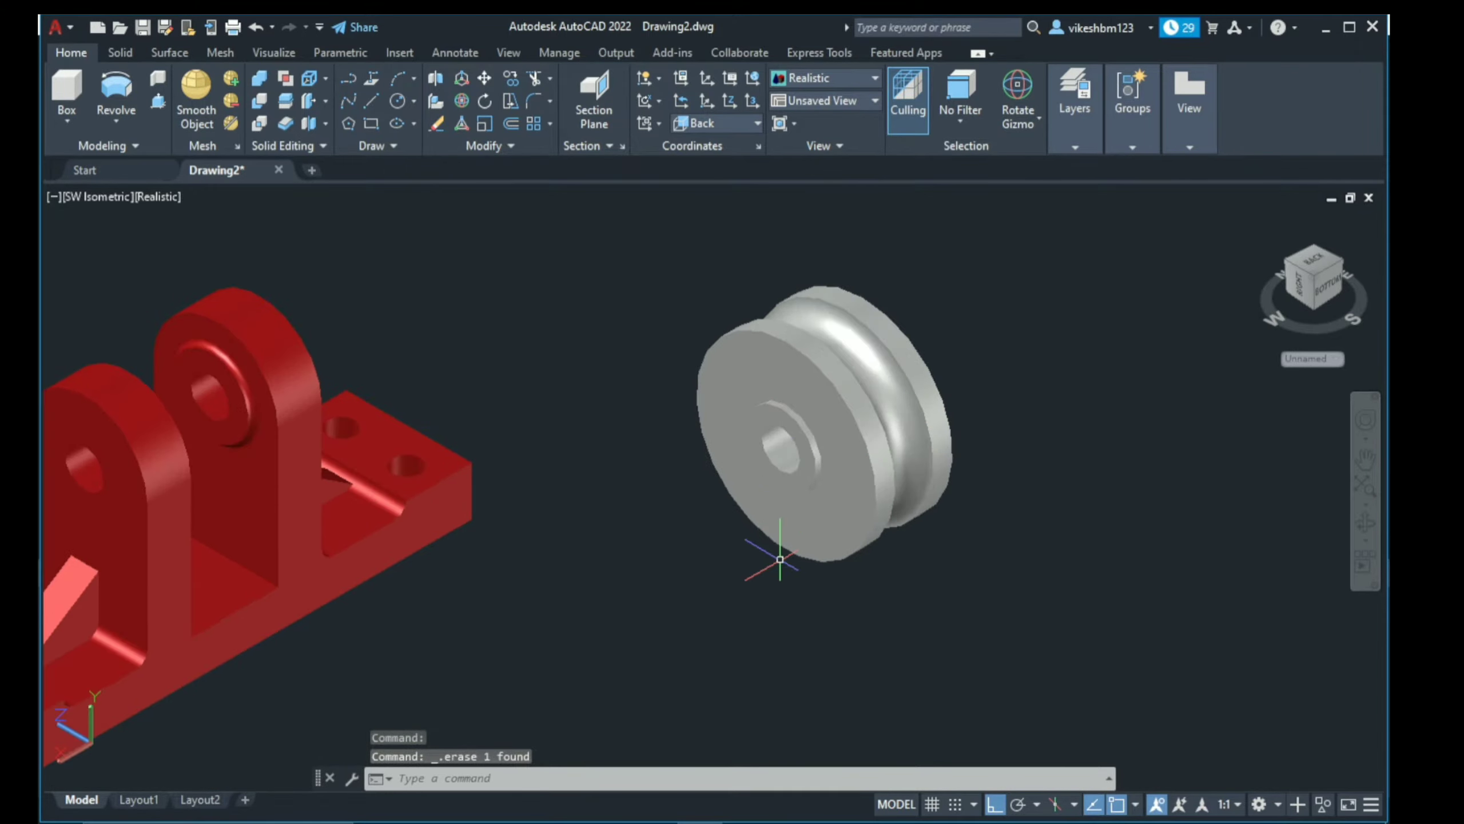
scroll(606, 525, "down", 3)
mouse_move(597, 524)
middle_mouse_down()
mouse_move(674, 503)
mouse_move(700, 478)
middle_mouse_up()
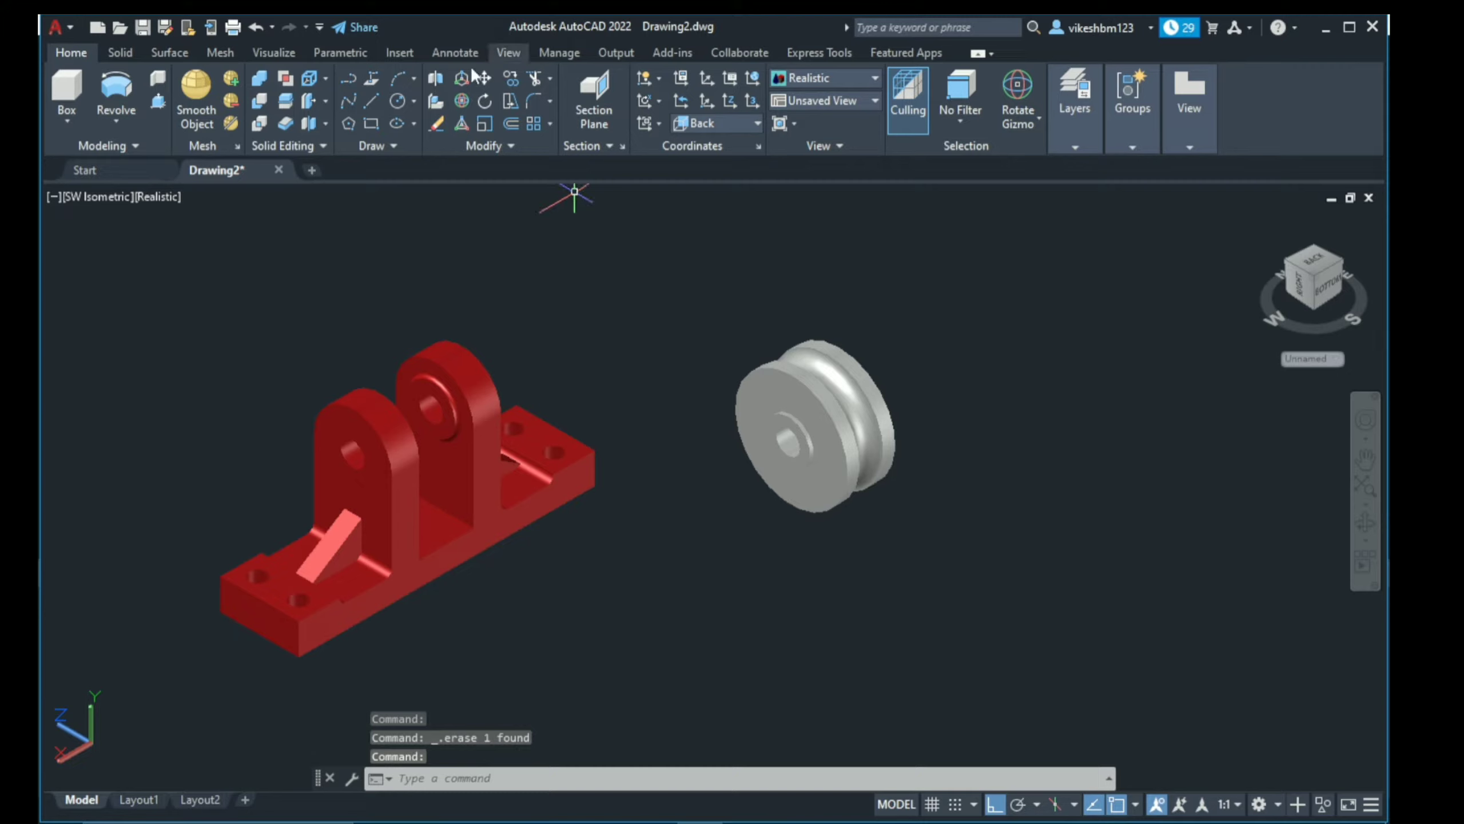
Step: Start a 3D Mirror, then cancel it
left_click(434, 83)
key("Escape")
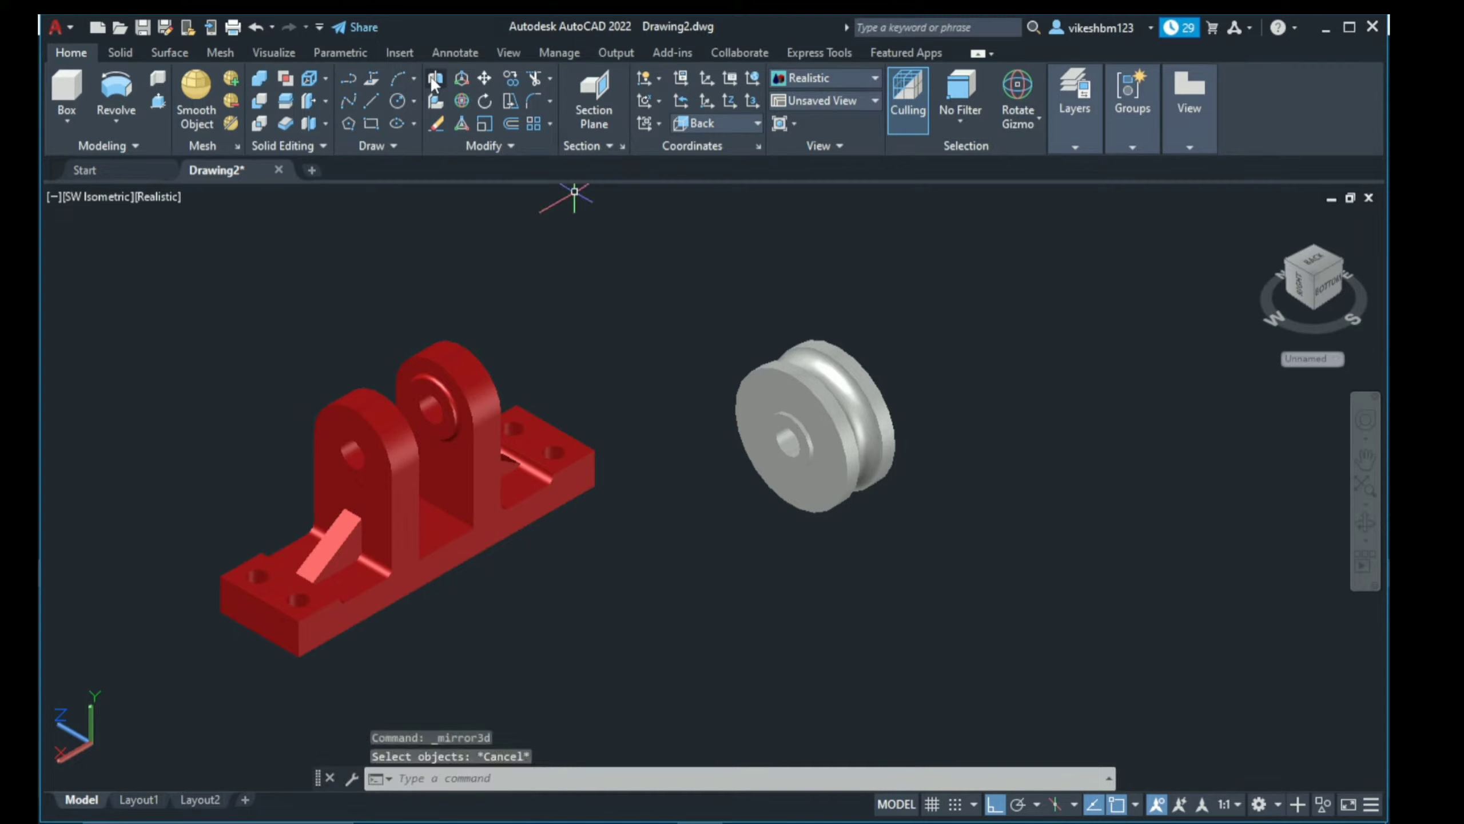
key("Escape")
key("Escape")
left_click(523, 148)
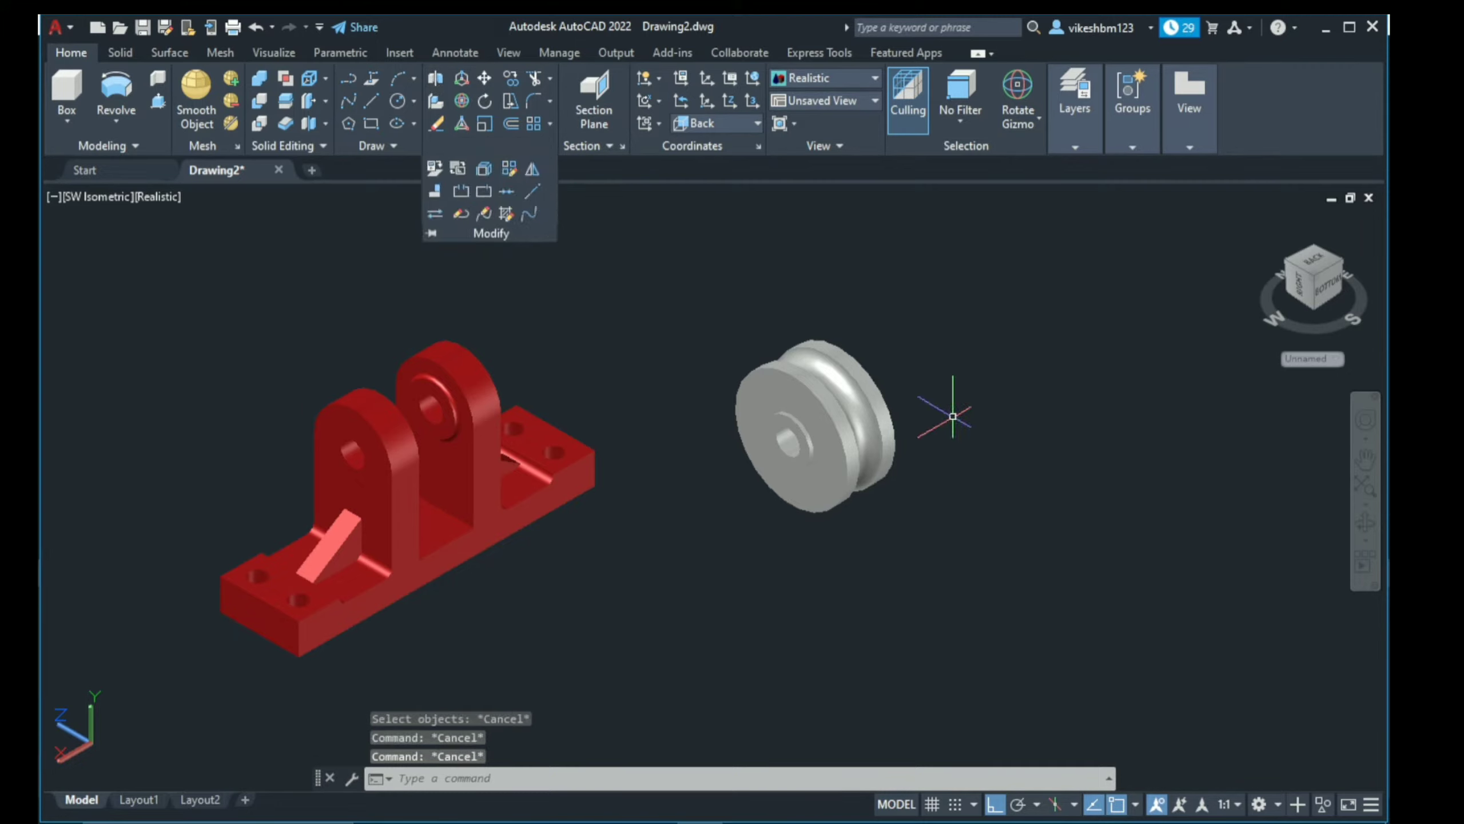
key("Escape")
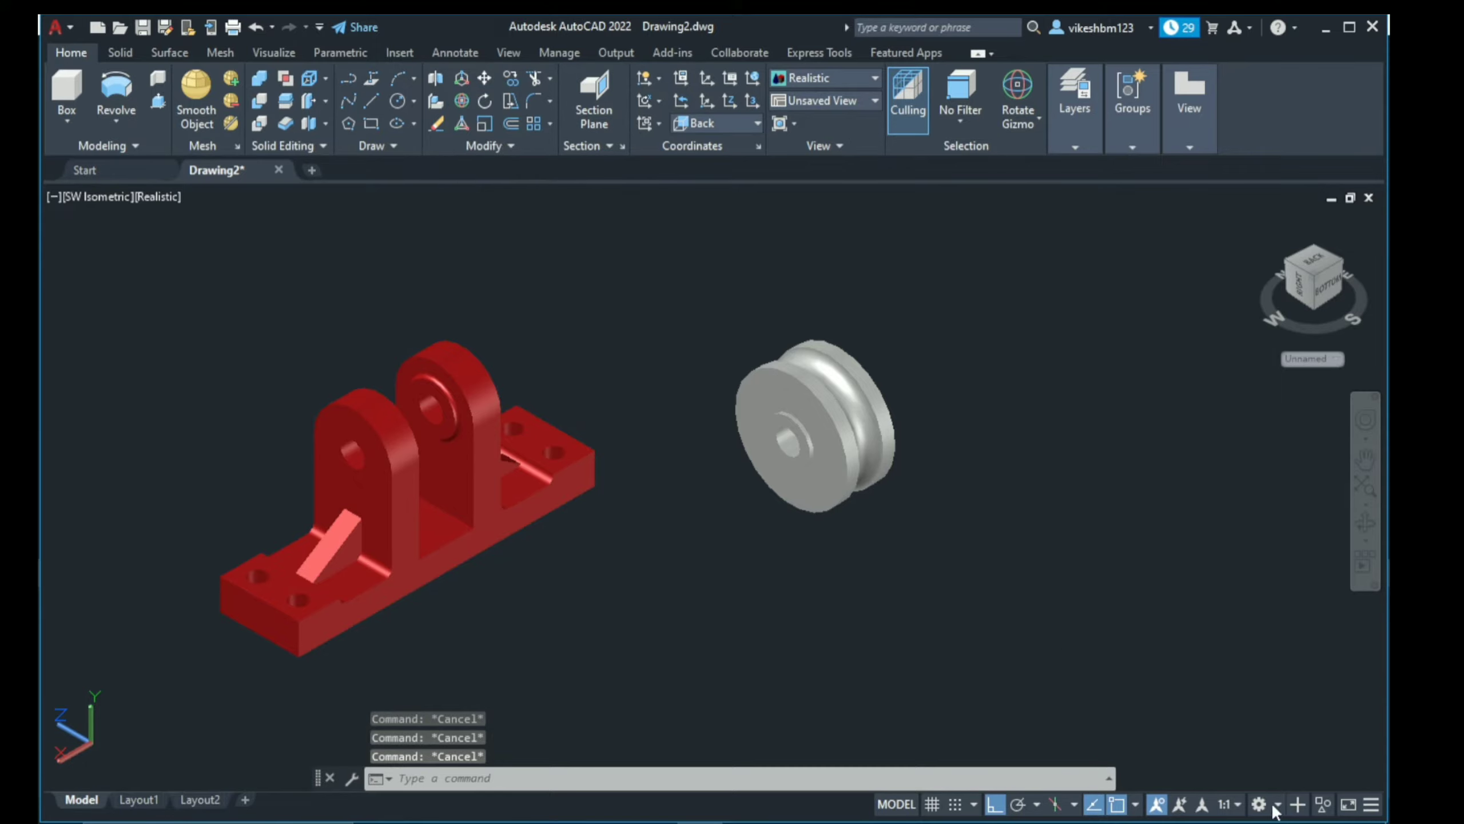
Step: Switch to the 3D Basics workspace and expand the Edit panel's extra tools
left_click(1276, 807)
left_click(1259, 661)
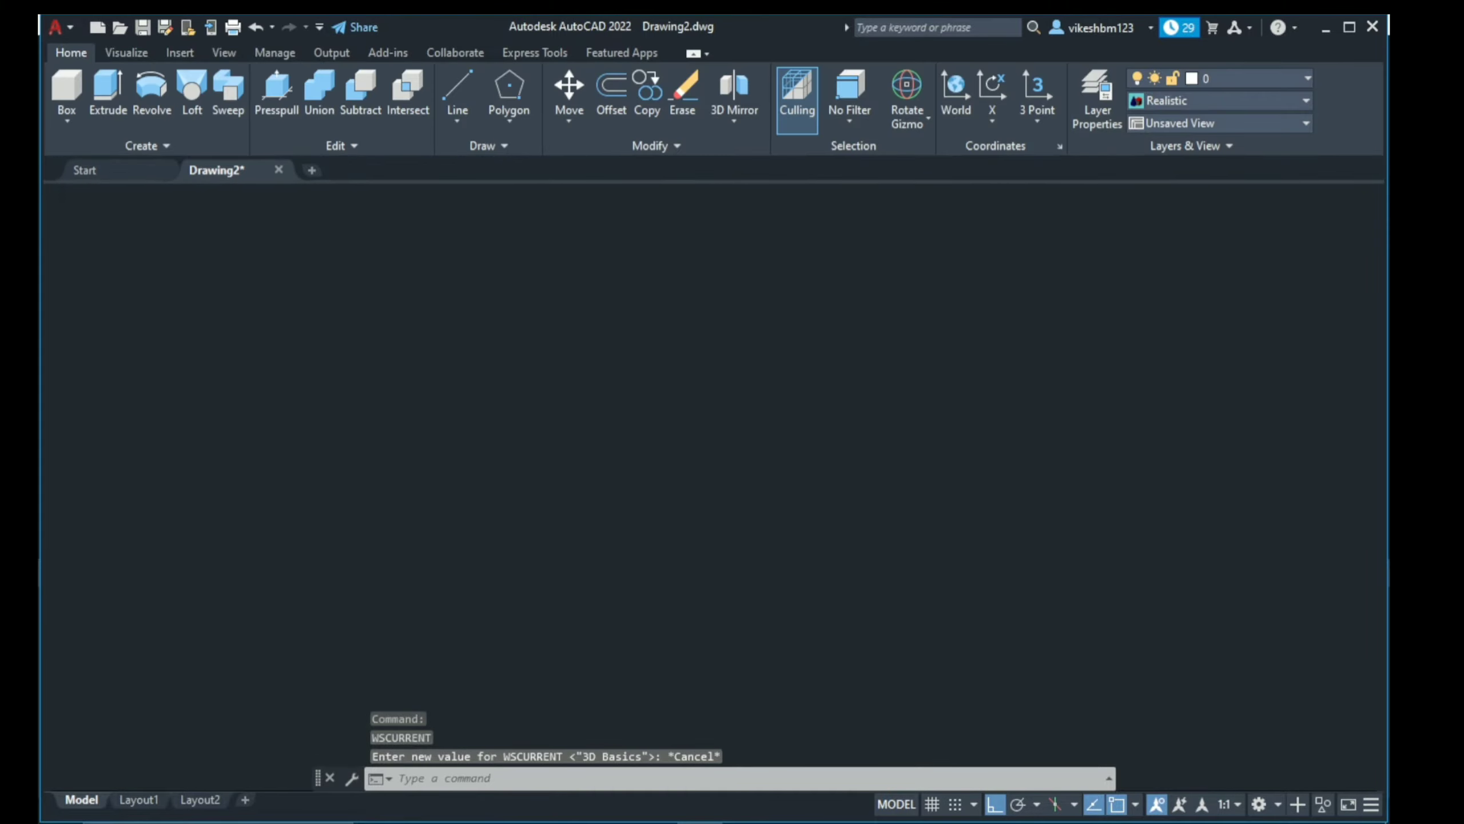
left_click(355, 146)
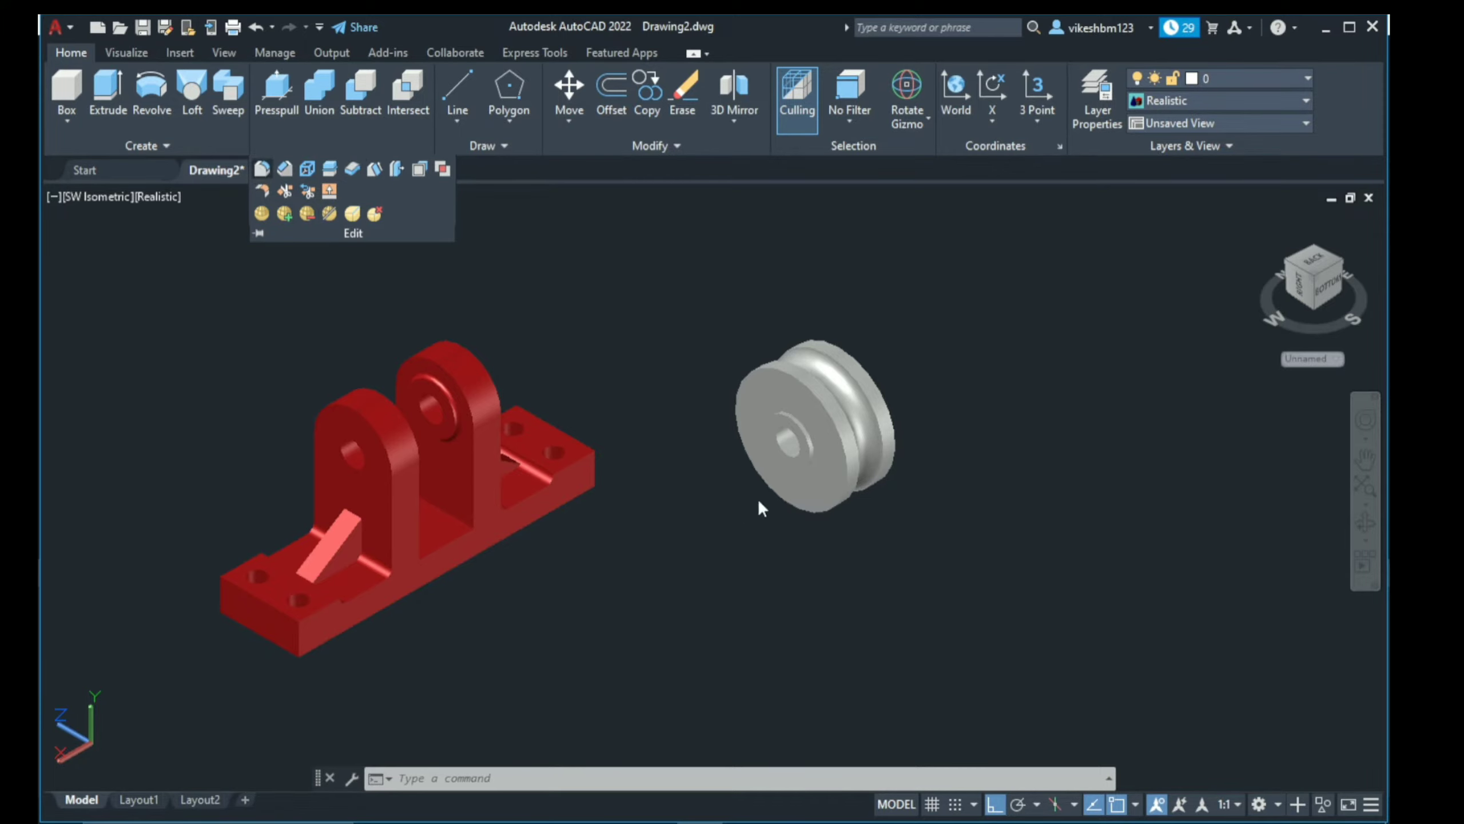
Step: Start an edge fillet and pick the pulley's raised hub edge and hub ring edge
left_click(262, 168)
scroll(827, 423, "up", 3)
scroll(828, 423, "up", 3)
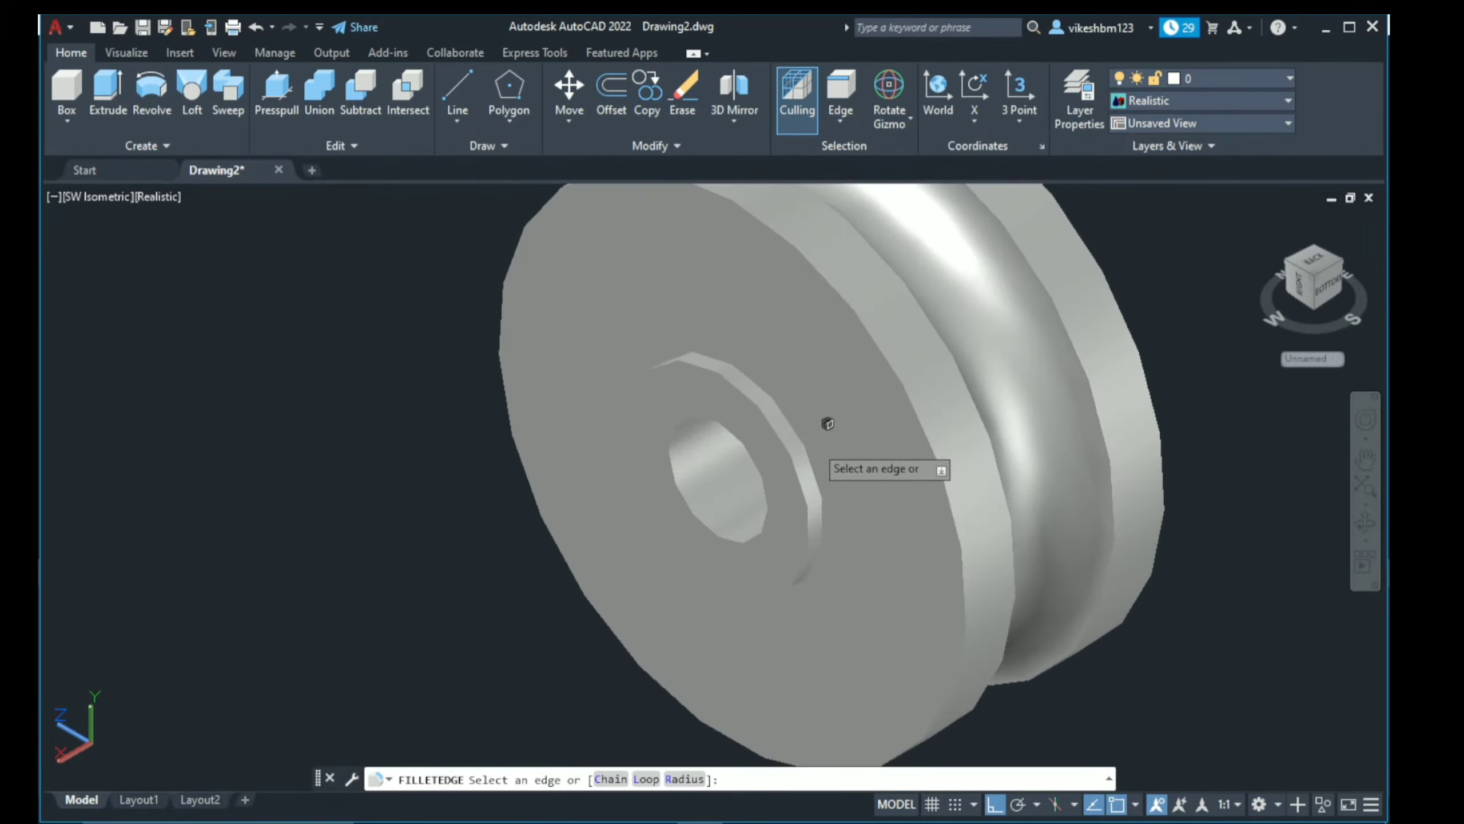
scroll(828, 423, "up", 3)
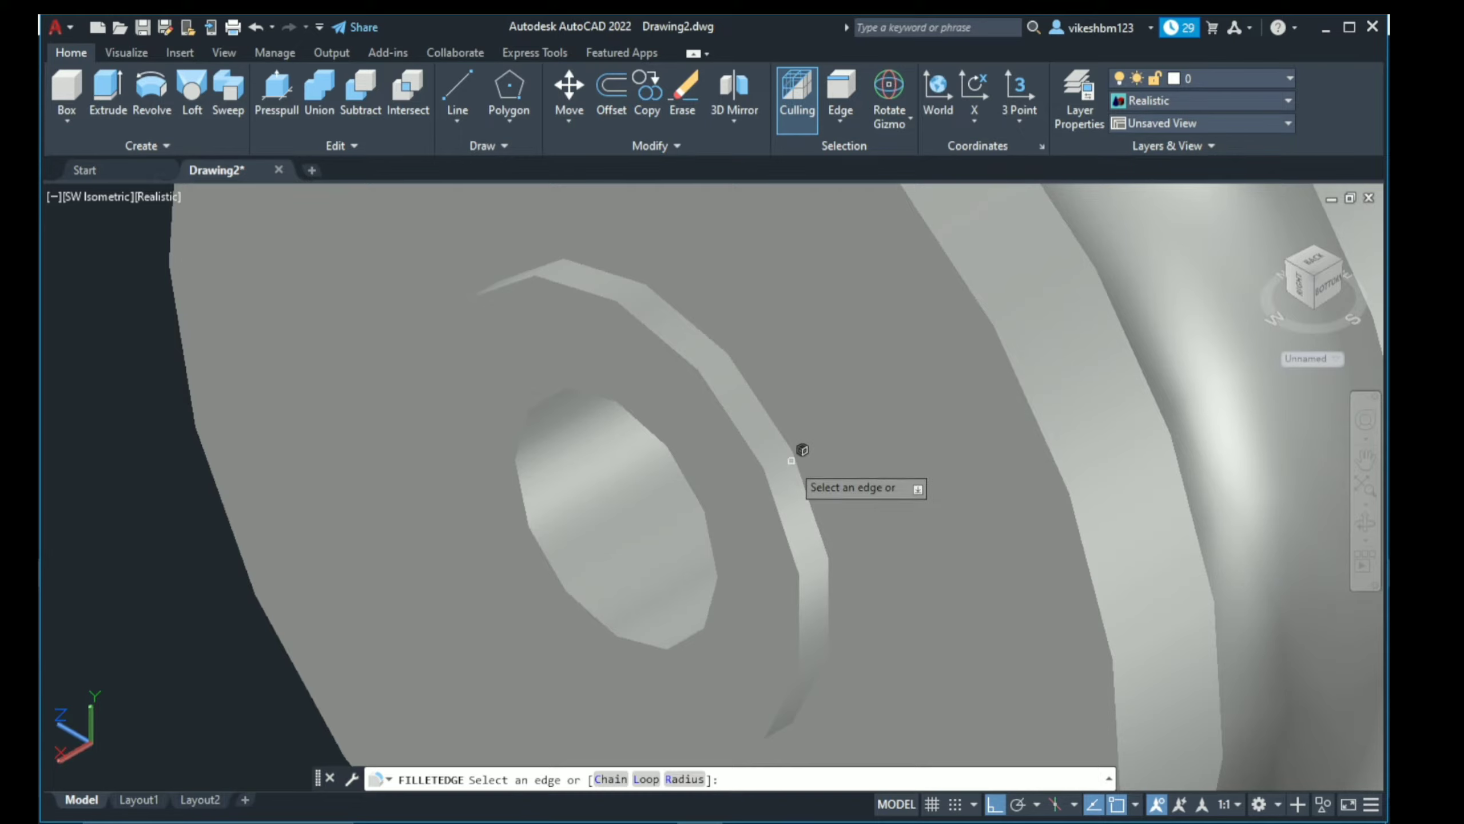
left_click(799, 457)
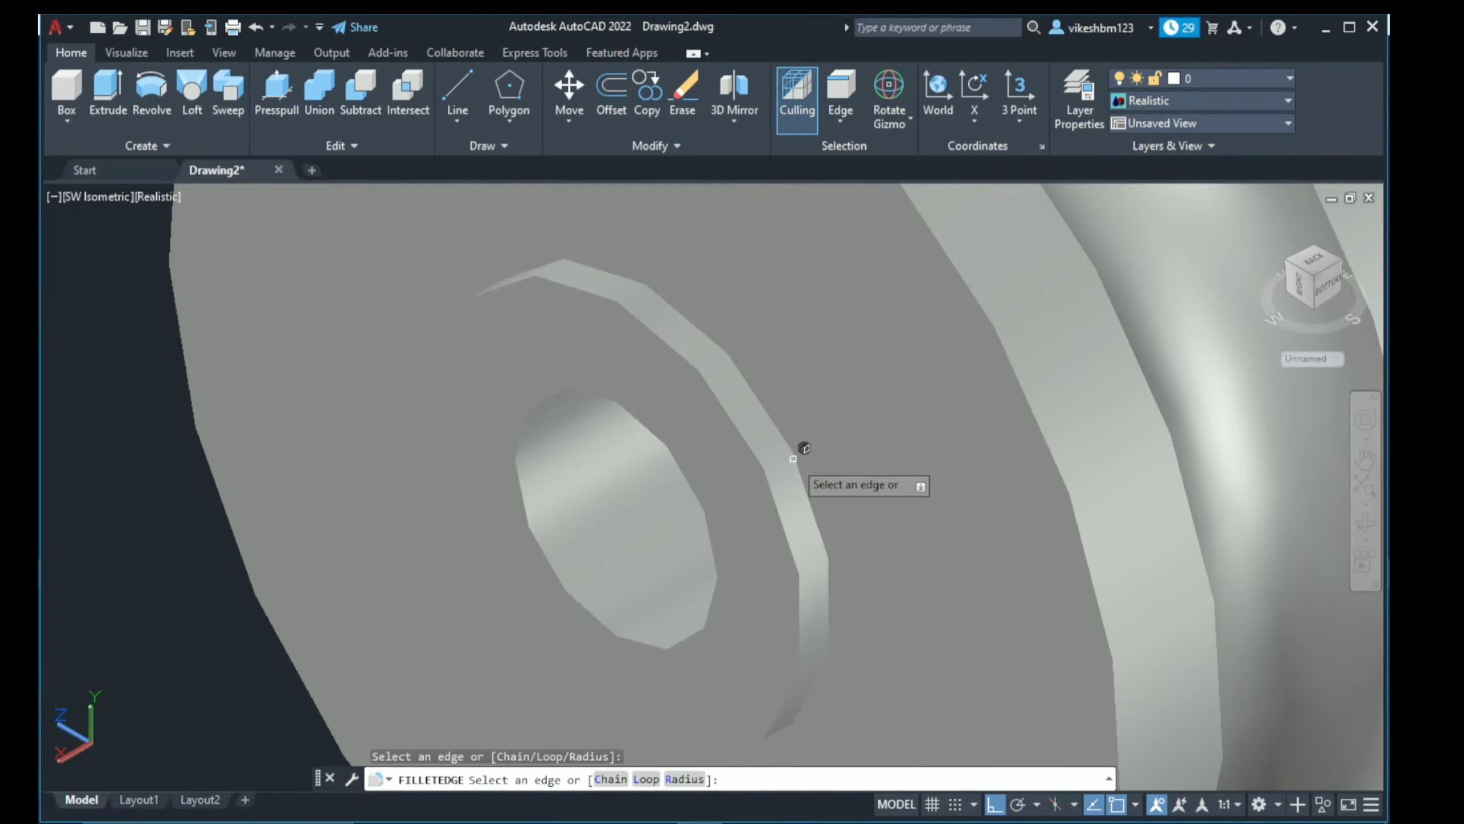
scroll(804, 449, "up", 1)
left_click(808, 450)
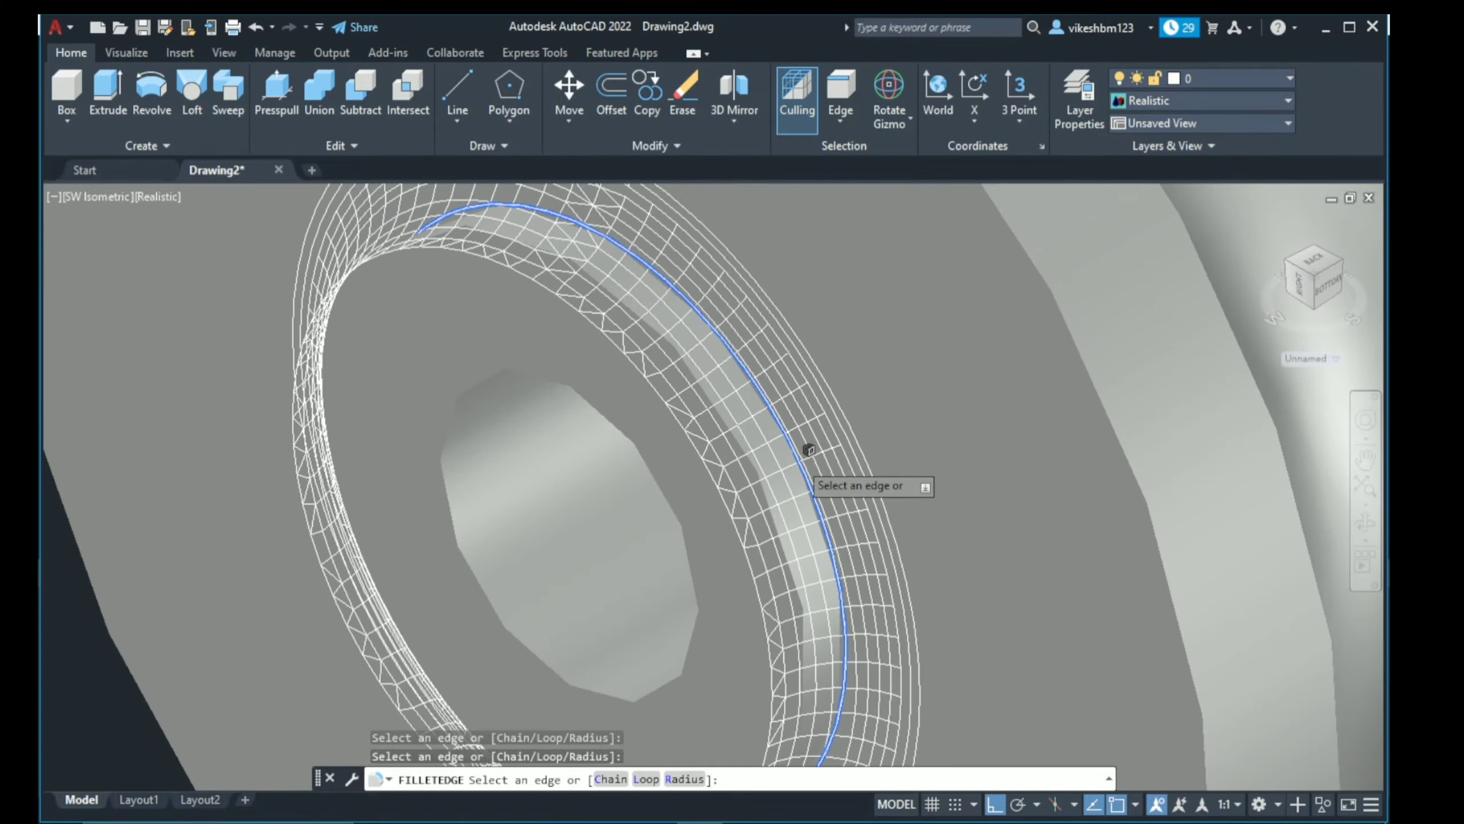
scroll(808, 449, "down", 2)
scroll(801, 458, "down", 1)
scroll(801, 490, "down", 1)
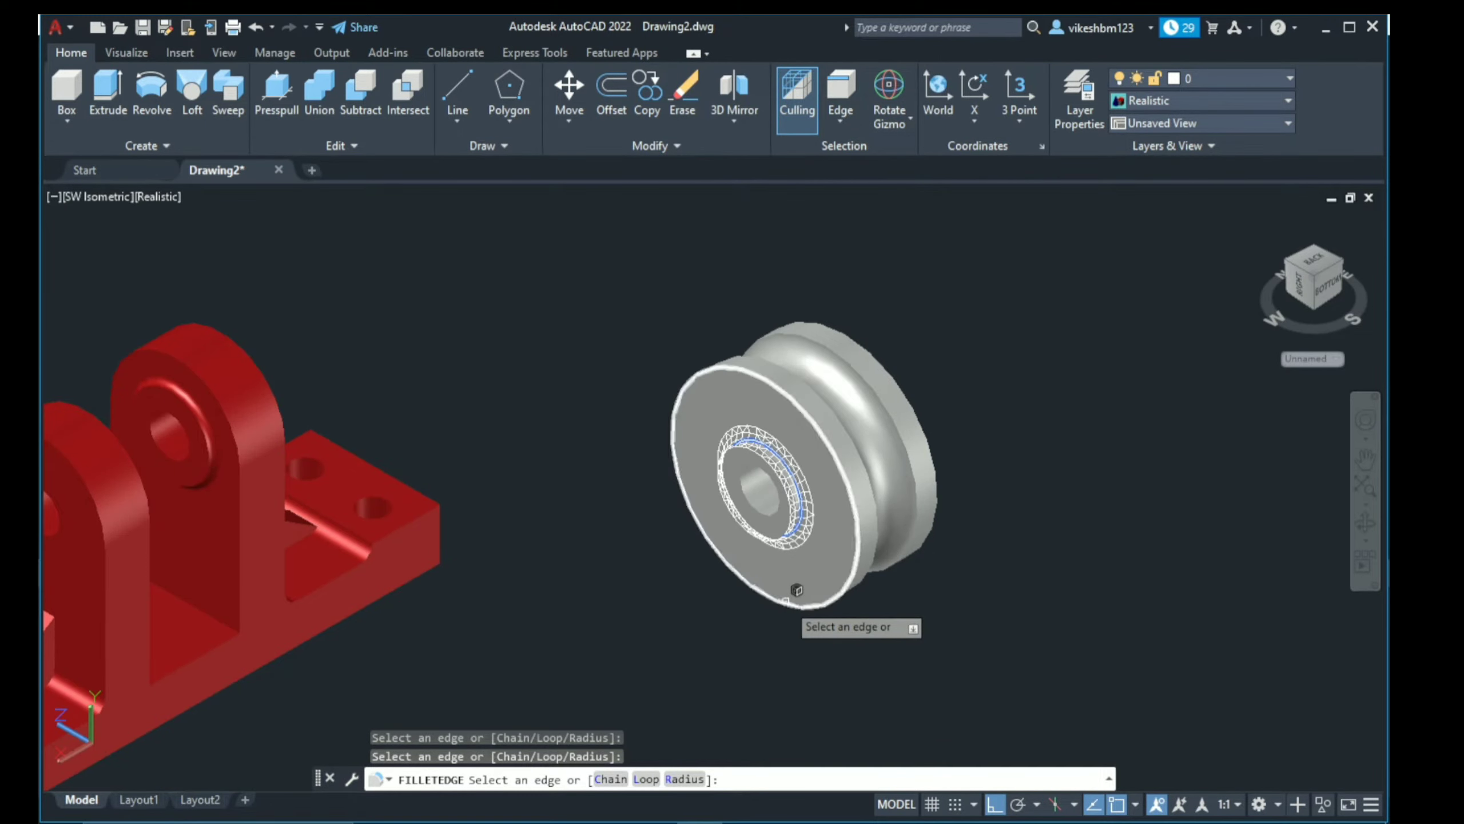
Step: Pick the far-side inner hub edge, apply a radius-2 fillet, and switch to SW Isometric view
mouse_move(810, 585)
middle_mouse_down("ctrl+shift")
mouse_move(496, 514)
mouse_move(784, 456)
middle_mouse_up("ctrl+shift")
scroll(825, 459, "up", 2)
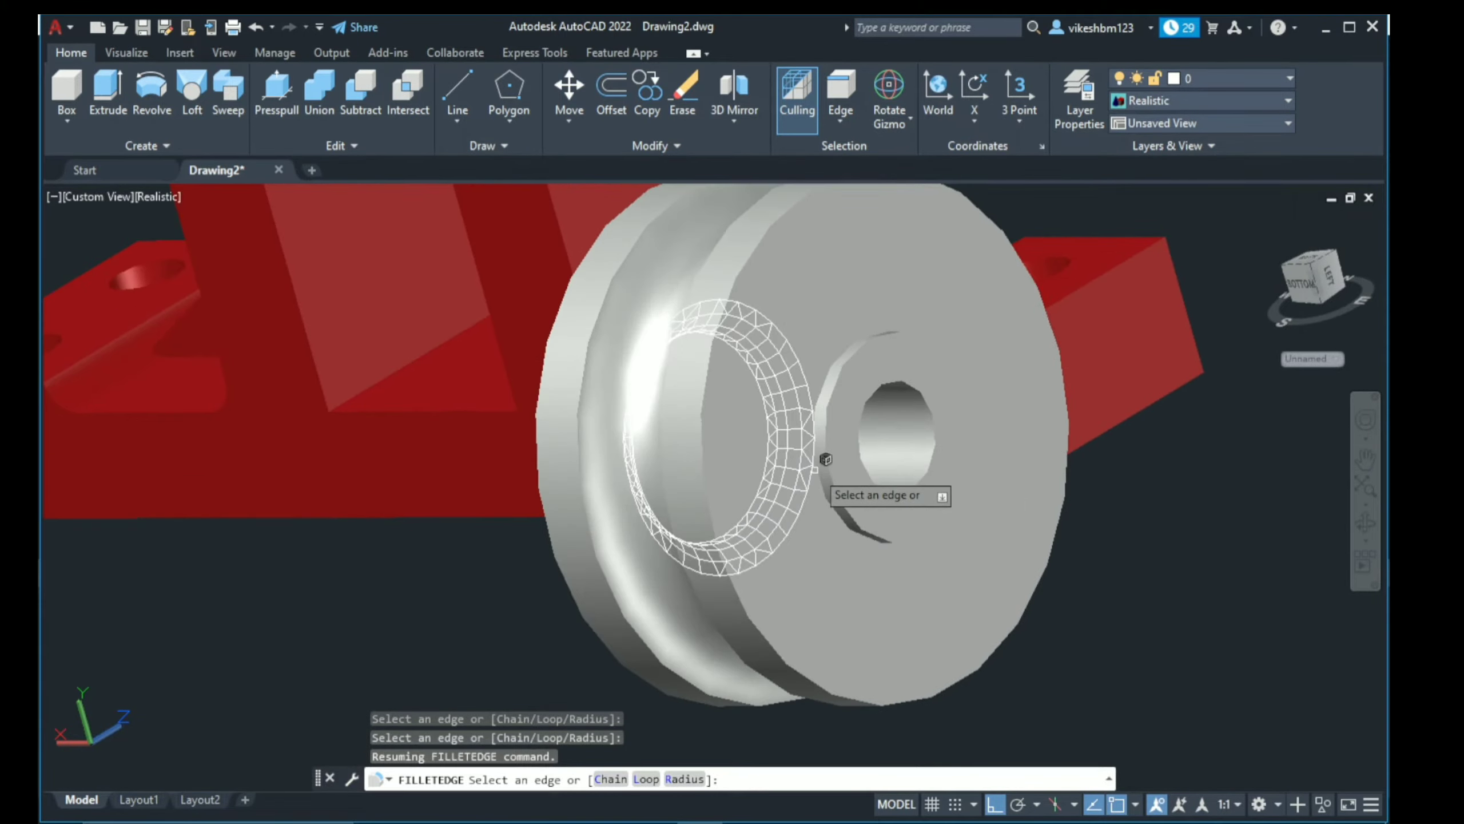
scroll(825, 458, "up", 2)
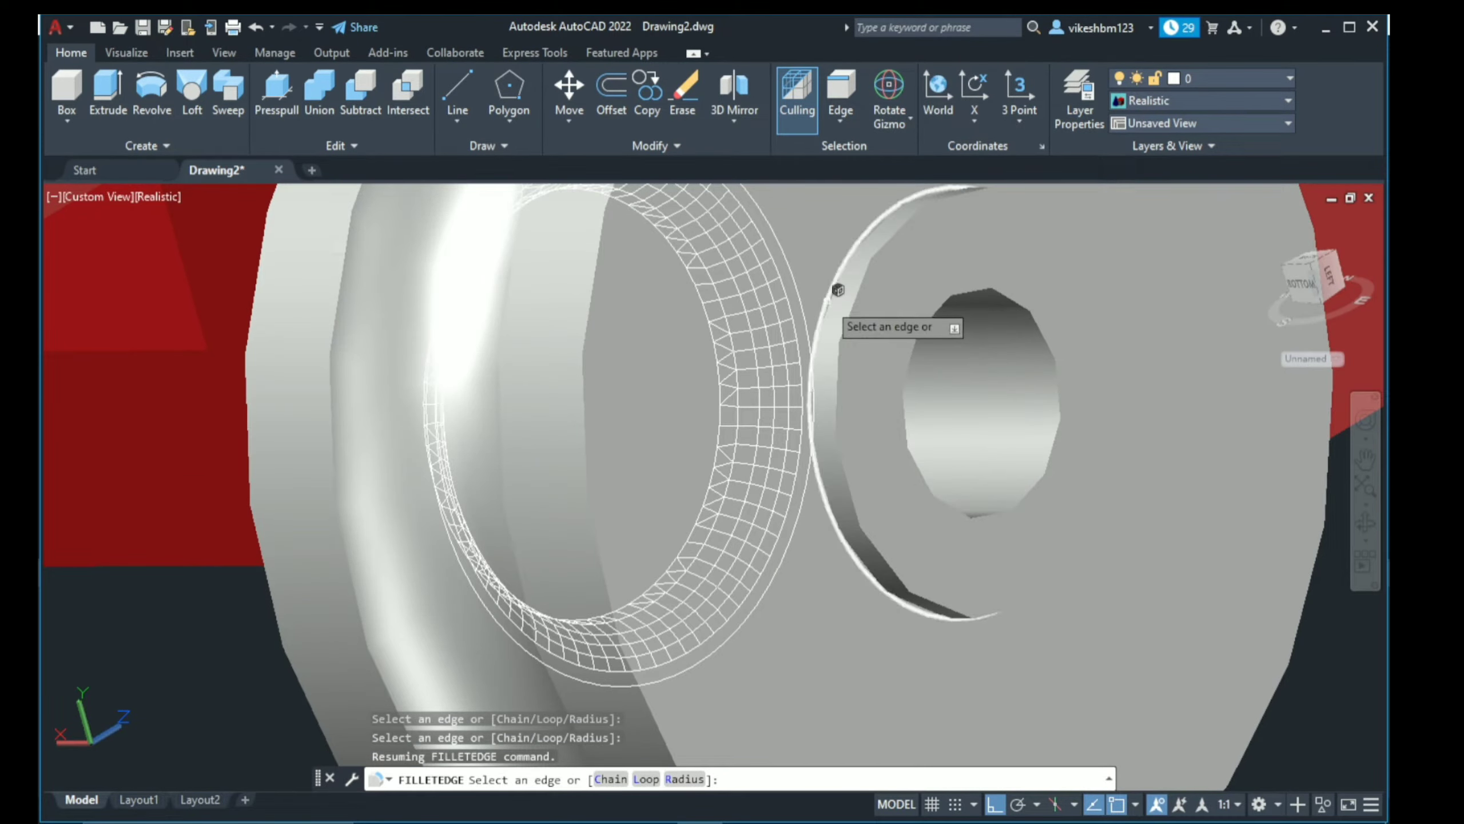
left_click(837, 289)
scroll(833, 340, "down", 1)
scroll(829, 462, "down", 1)
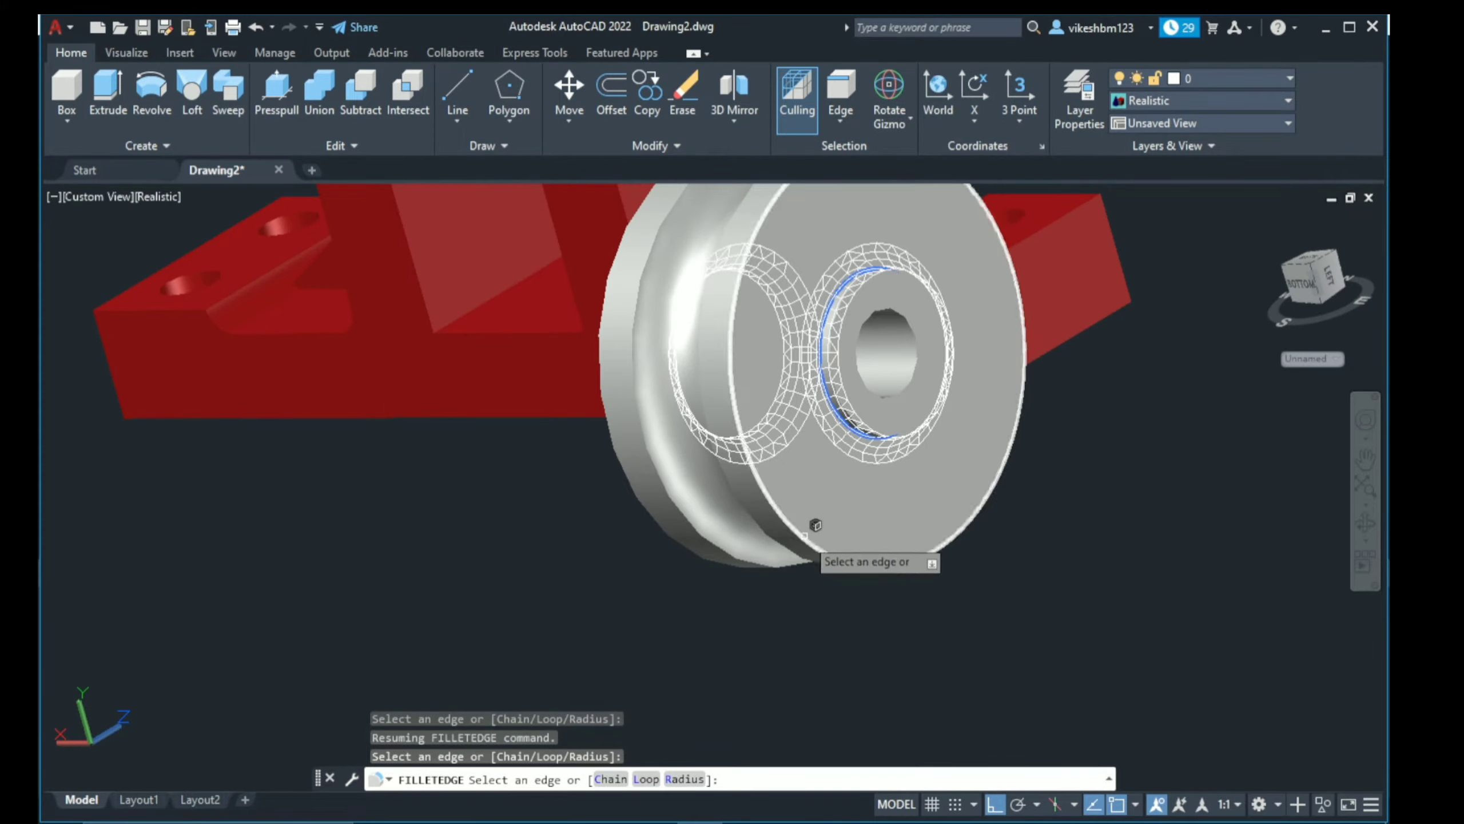
type("r")
key("Return")
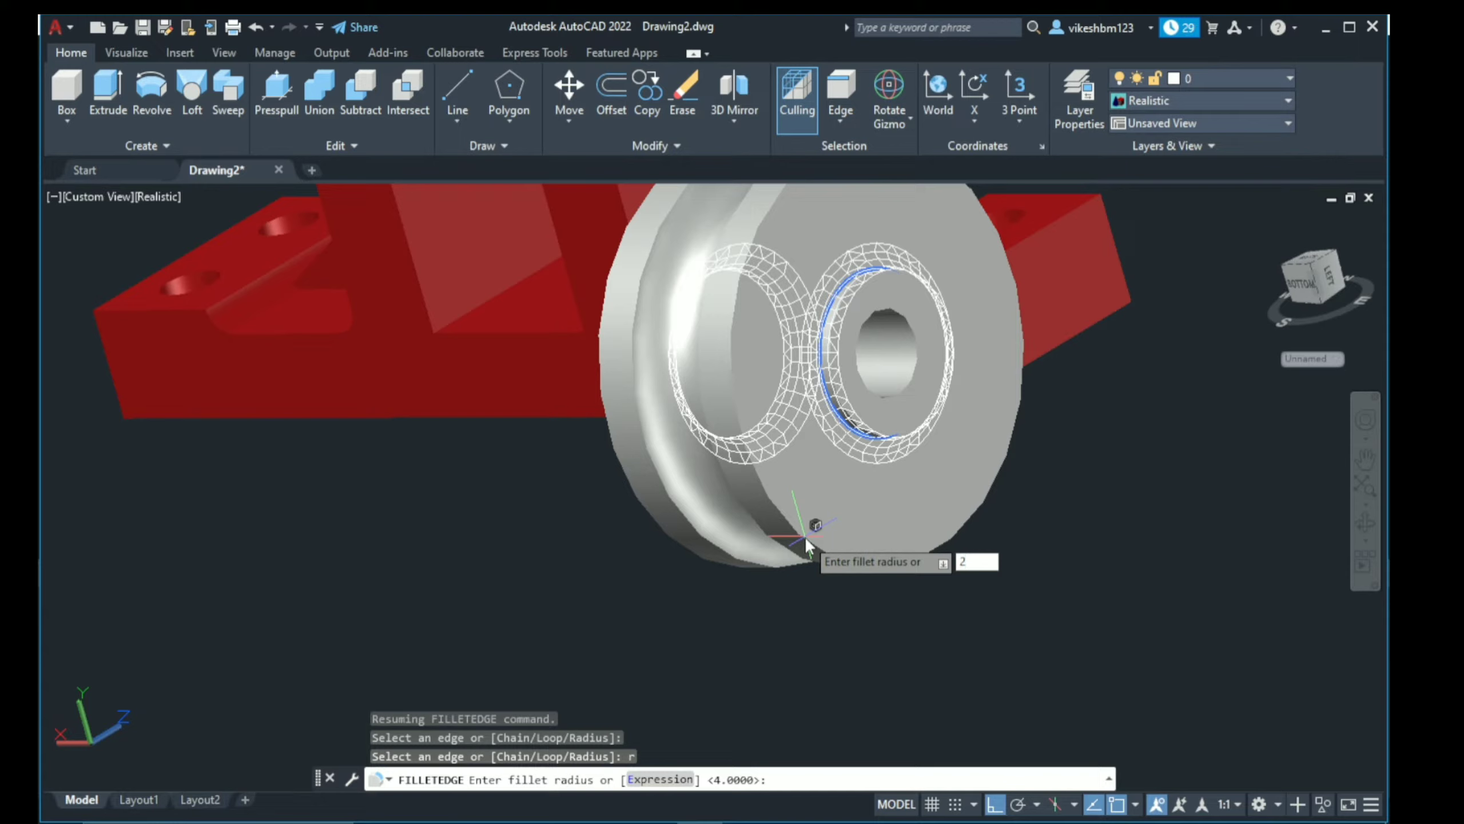
key("Return")
key("Return")
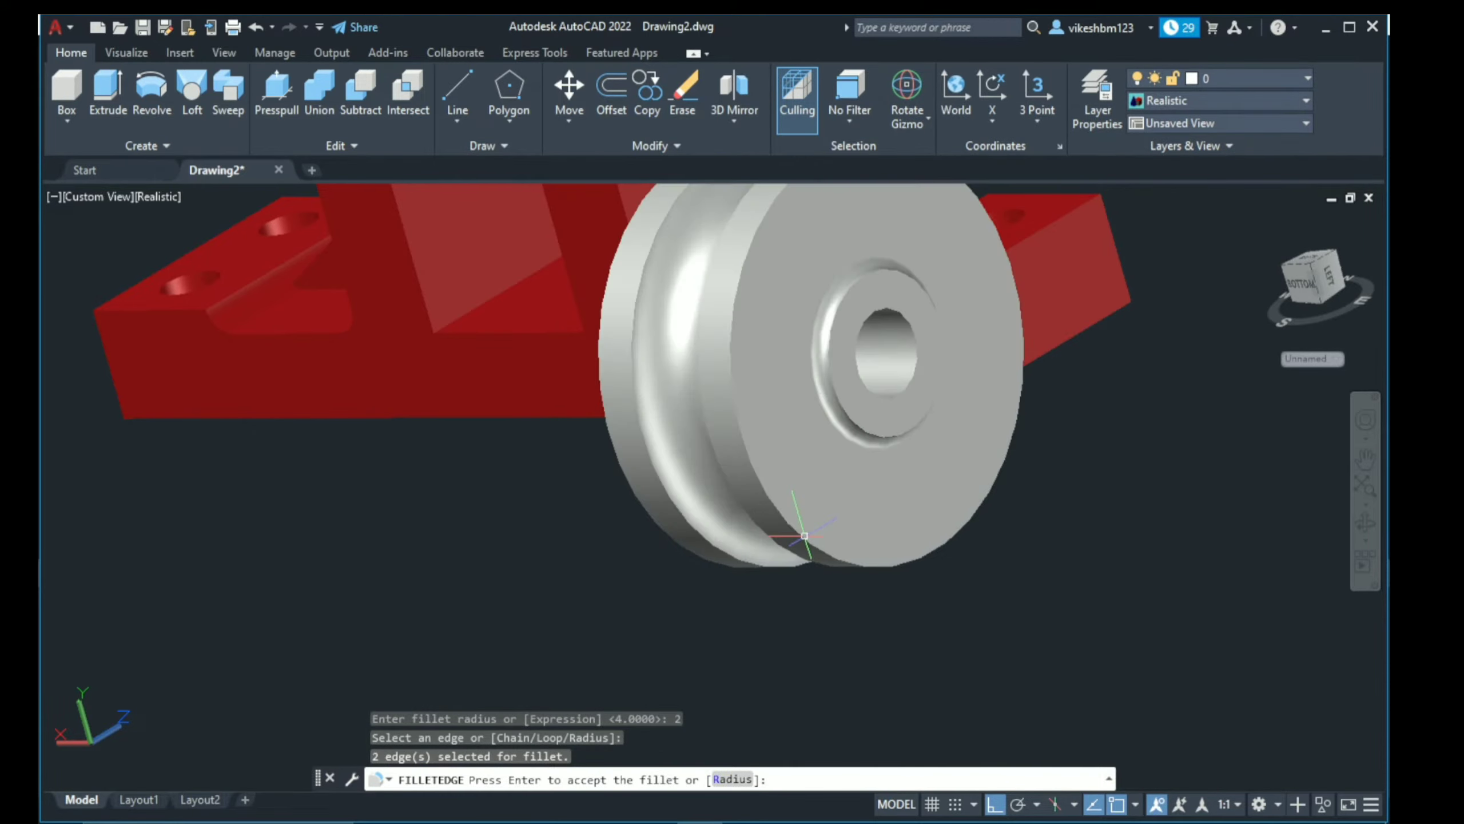
key("Return")
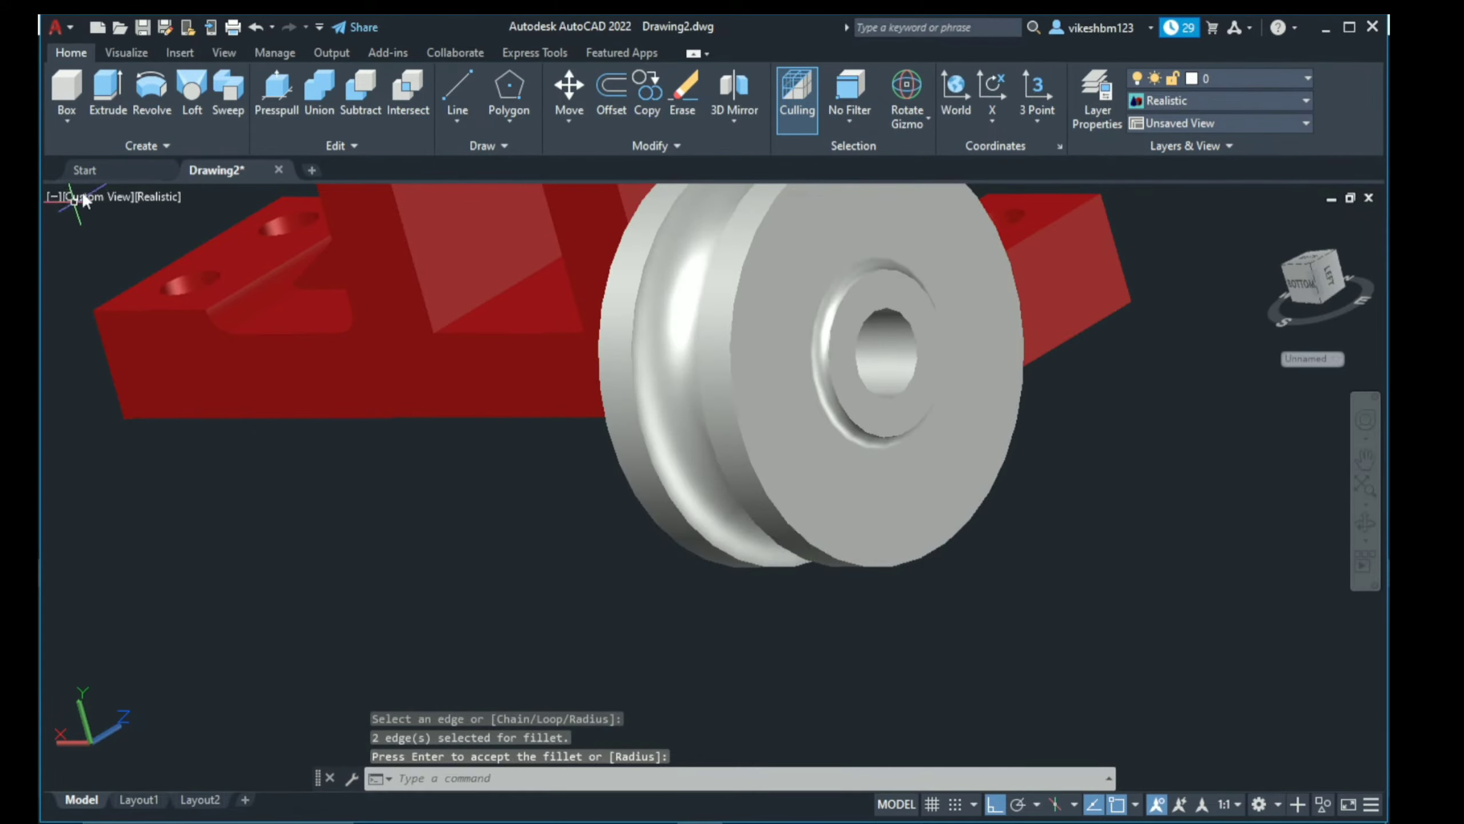
left_click(86, 198)
left_click(147, 367)
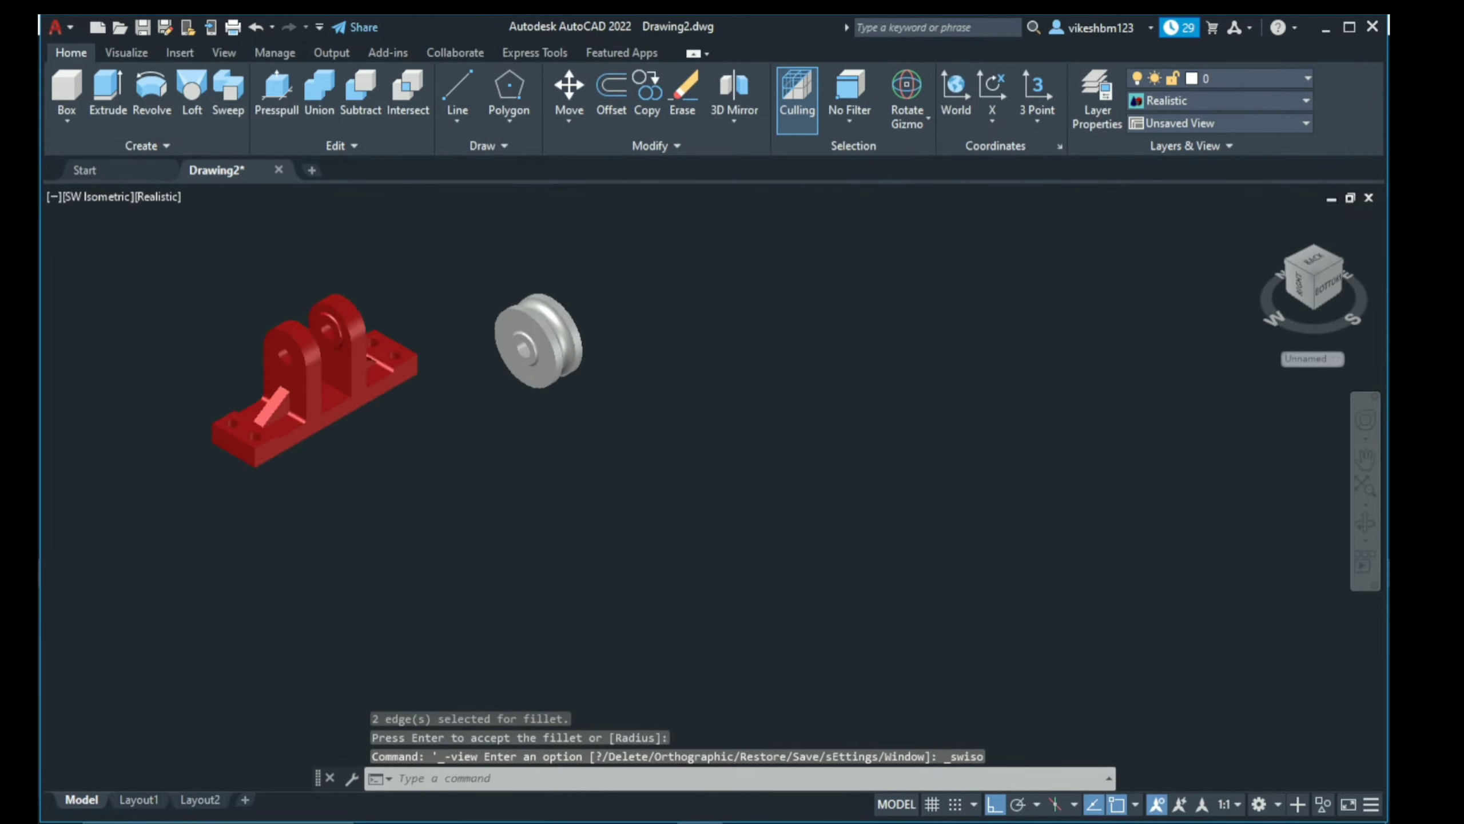
Step: End the leftover fillet prompt and switch to the Drafting & Annotation workspace
scroll(647, 483, "up", 2)
middle_click_drag(647, 484, 798, 524)
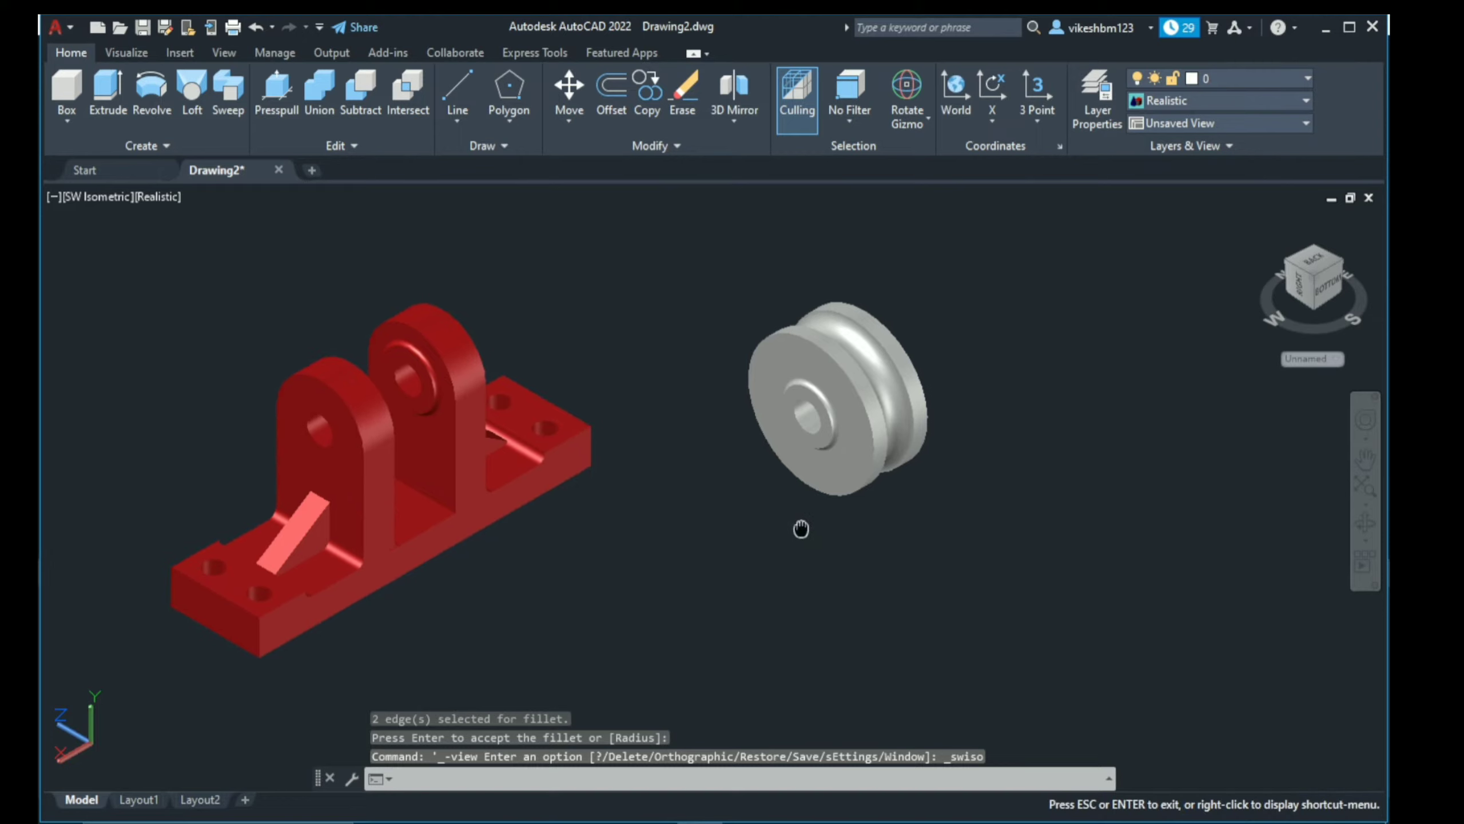
key("Return")
left_click(862, 433)
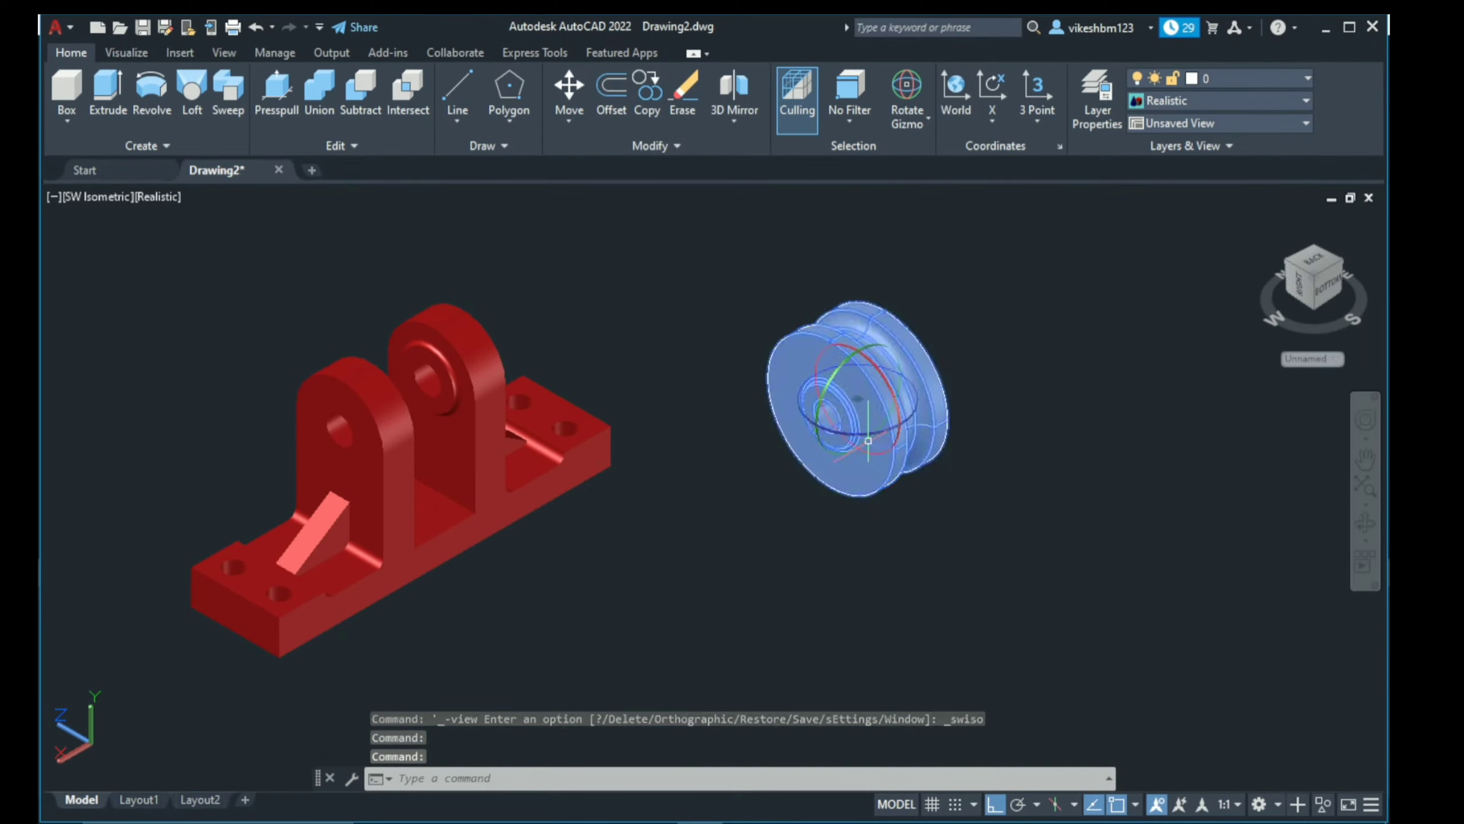
key("Escape")
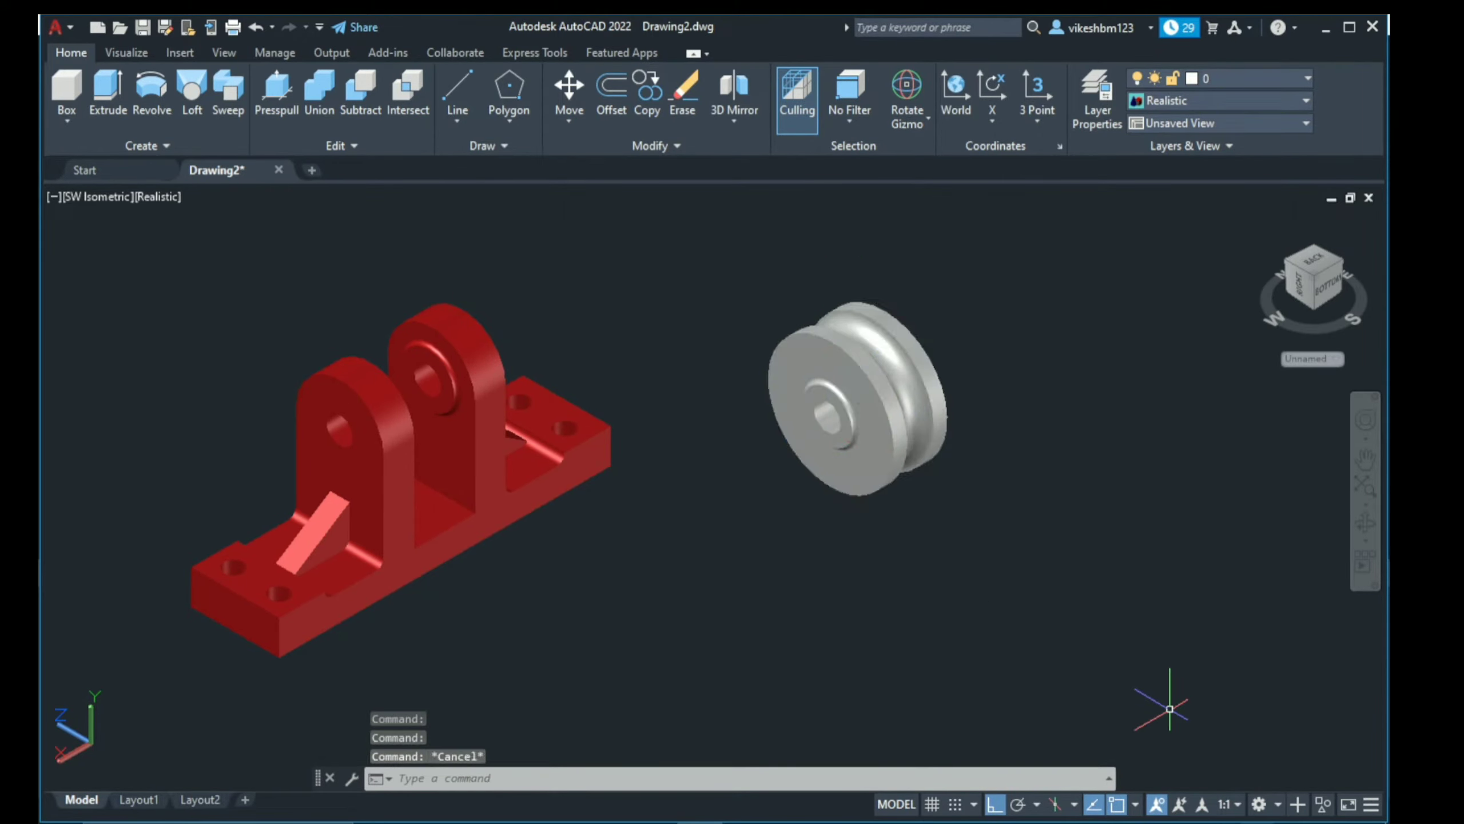
left_click(1276, 811)
left_click(1252, 646)
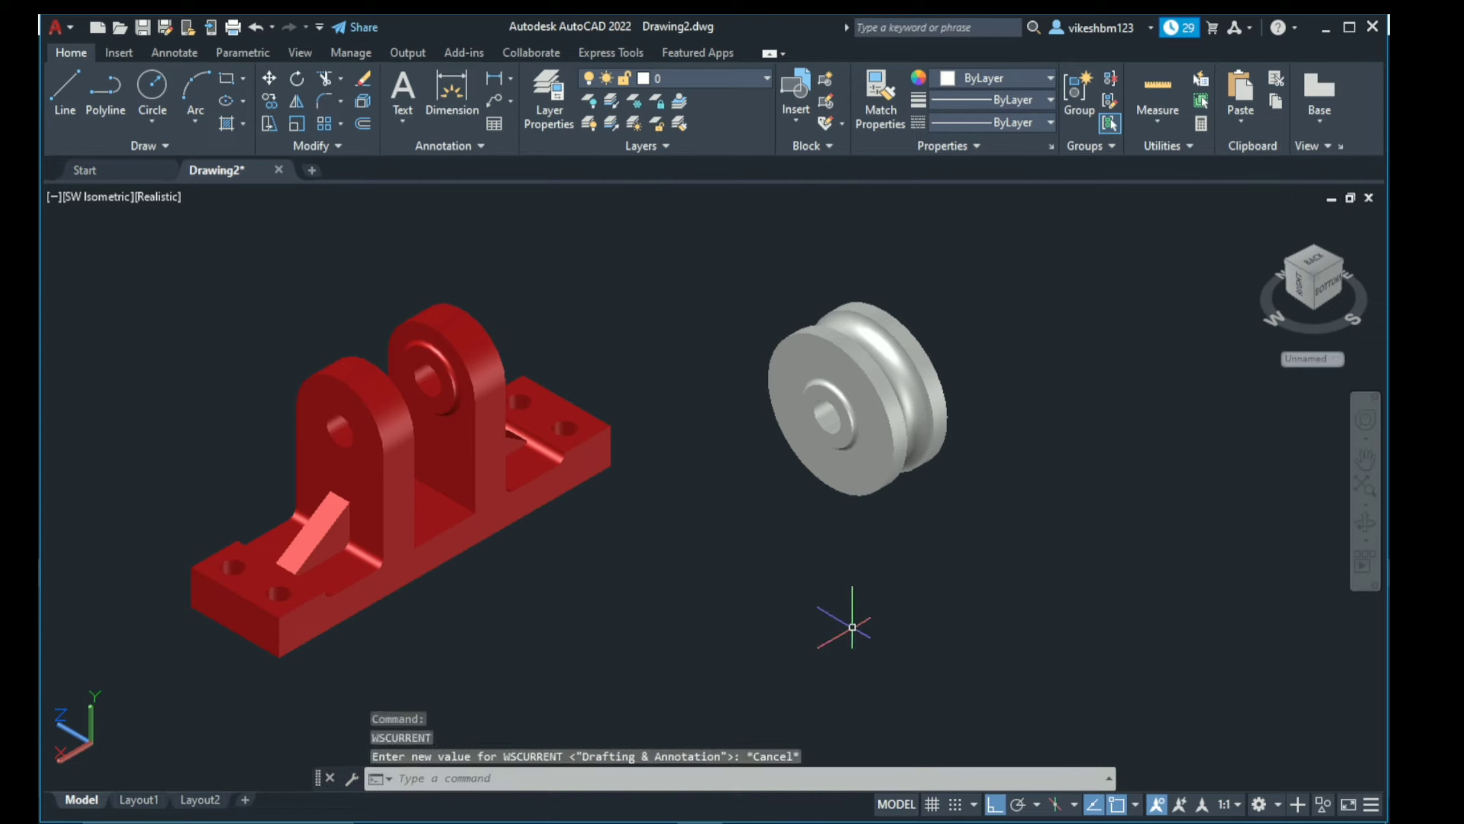
Step: Colour the pulley yellow (244,238,81) and recentre the view on both parts
left_click(860, 443)
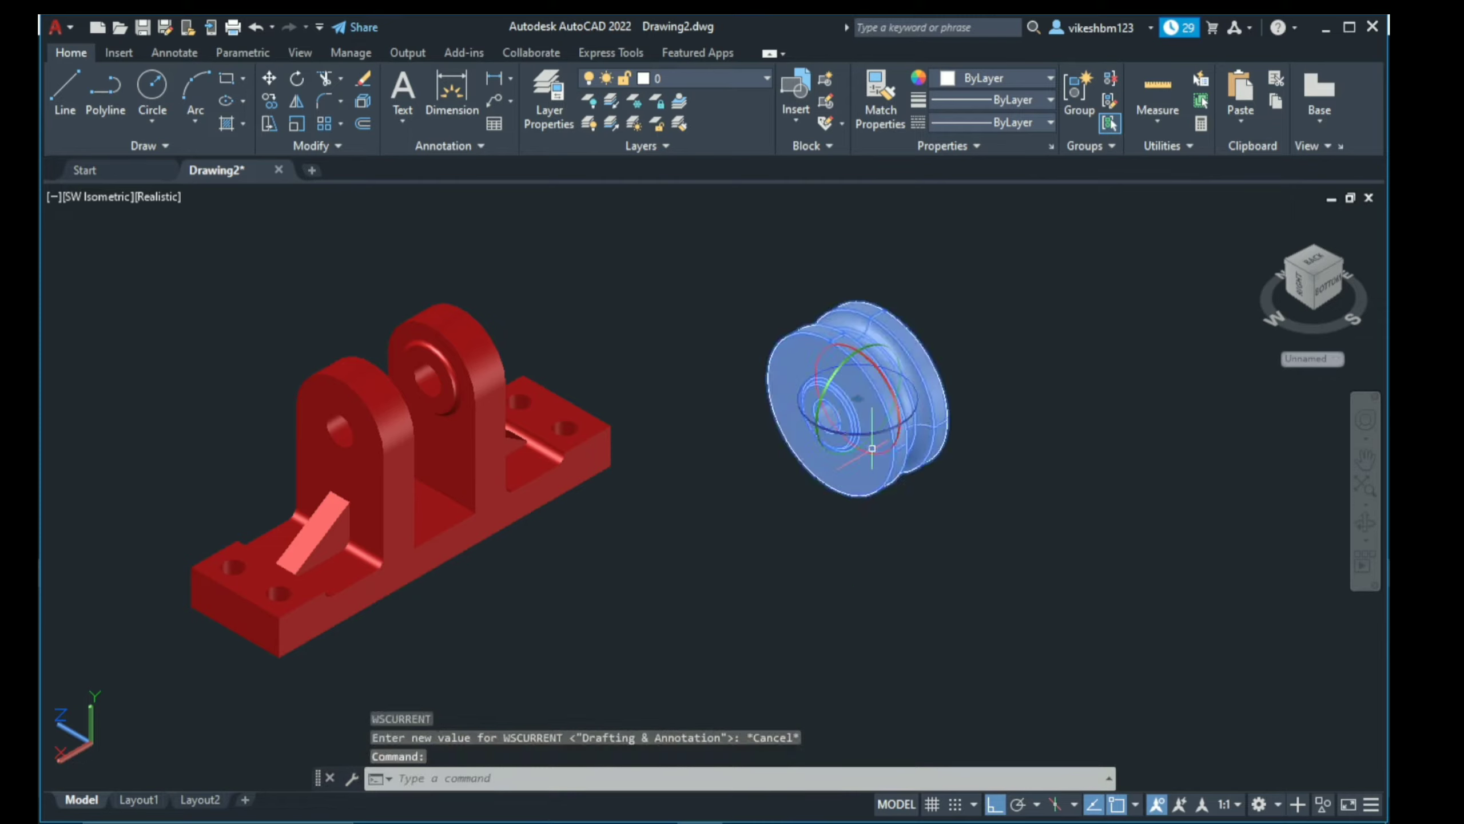
left_click(1019, 79)
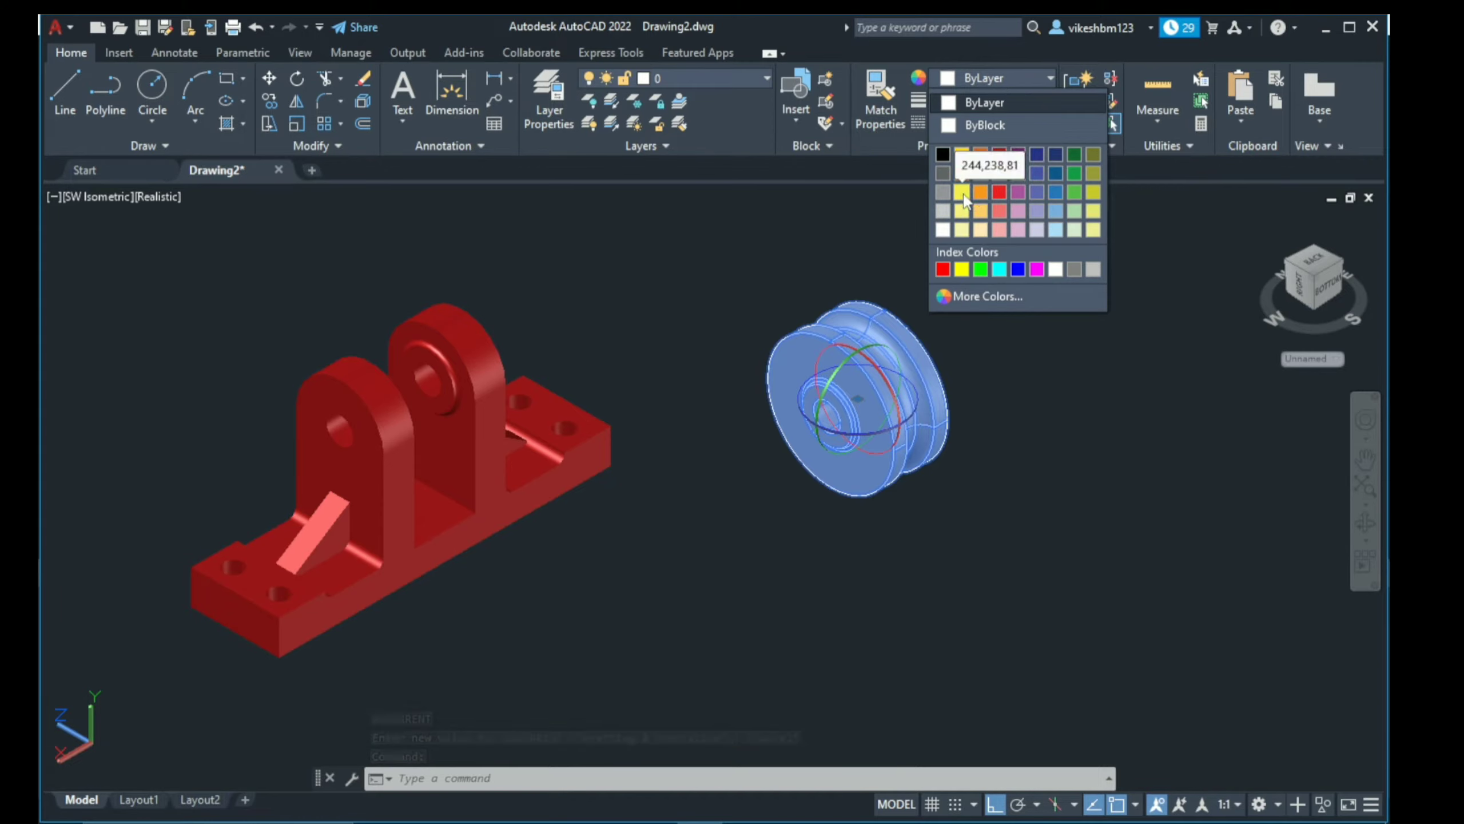
left_click(962, 192)
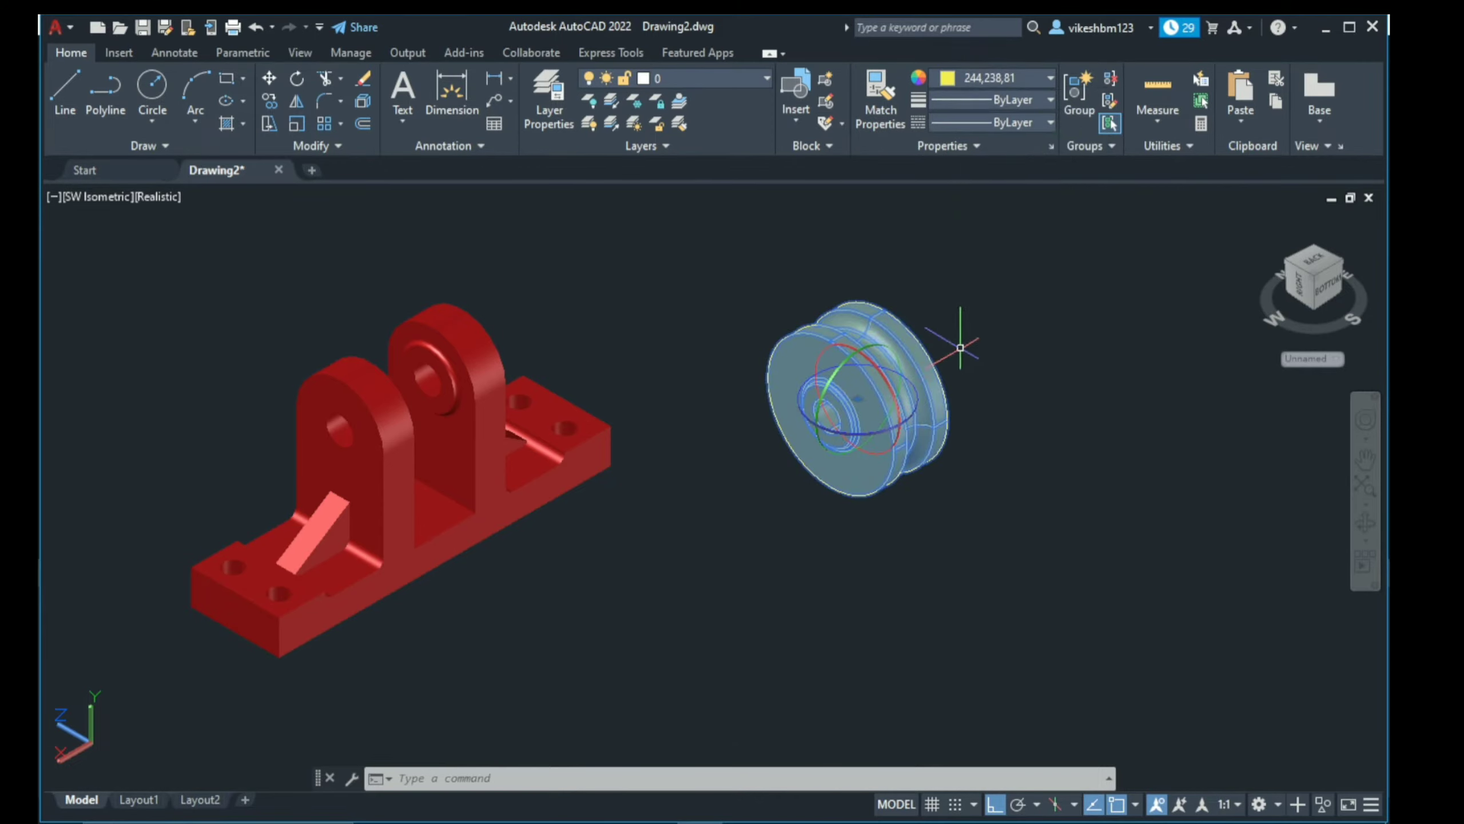
key("Escape")
mouse_move(836, 497)
middle_mouse_down()
mouse_move(892, 486)
mouse_move(882, 450)
middle_mouse_up()
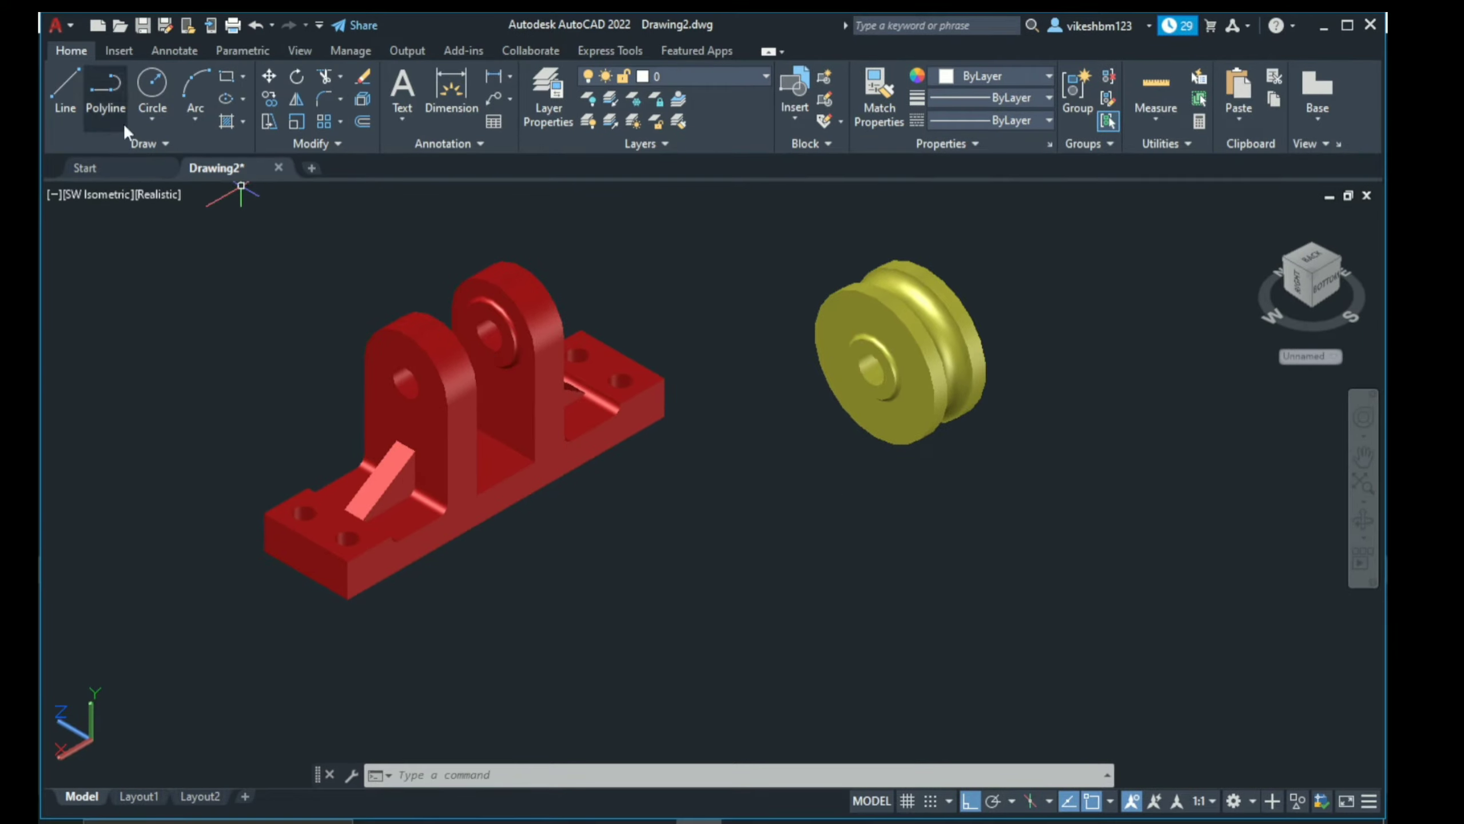
Step: Draw a circle of diameter 14 centred below the pulley using Center, Diameter
left_click(156, 119)
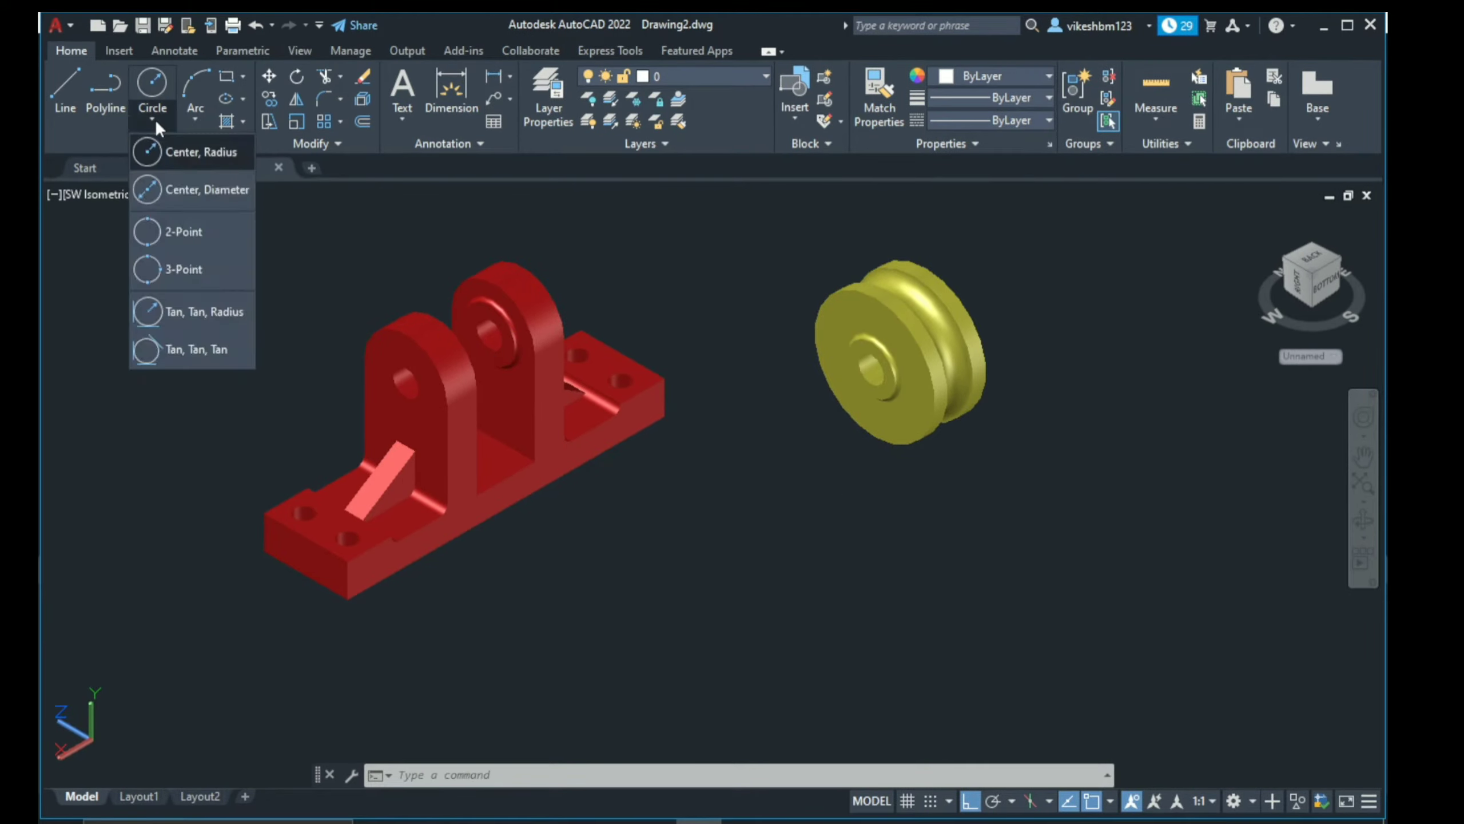
left_click(167, 187)
left_click(869, 584)
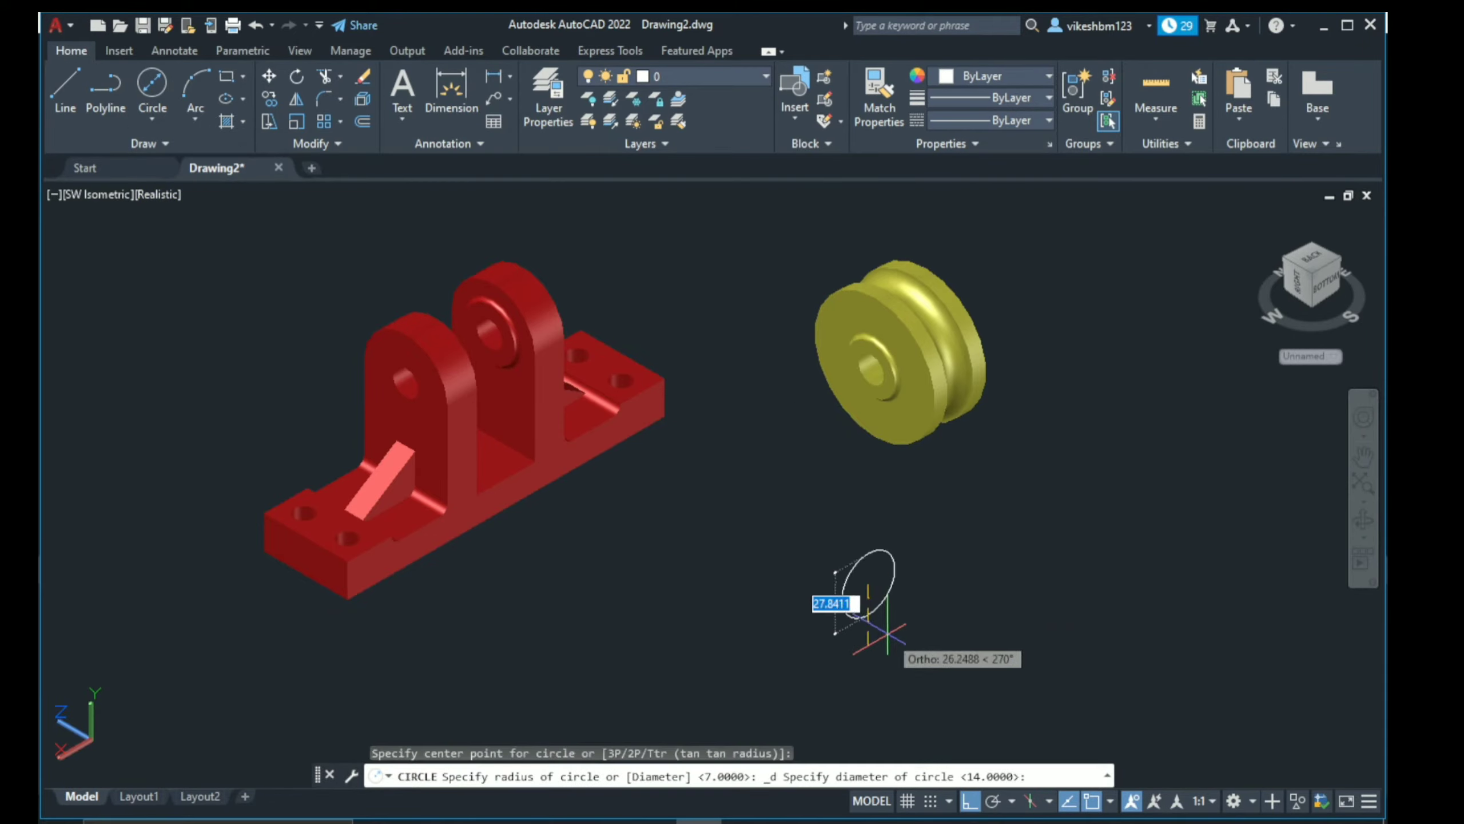
type("14")
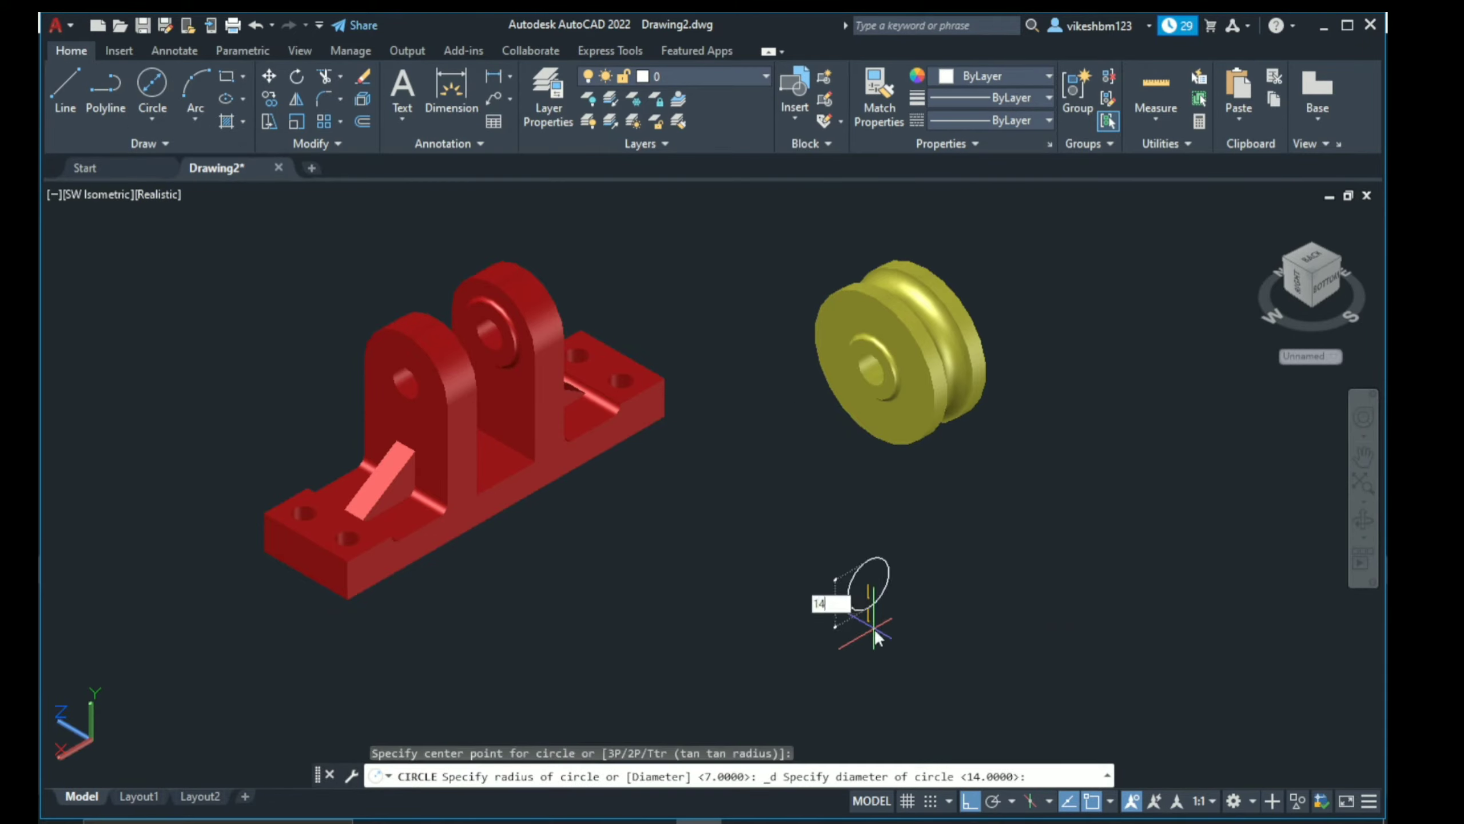
key("Return")
left_click(905, 603)
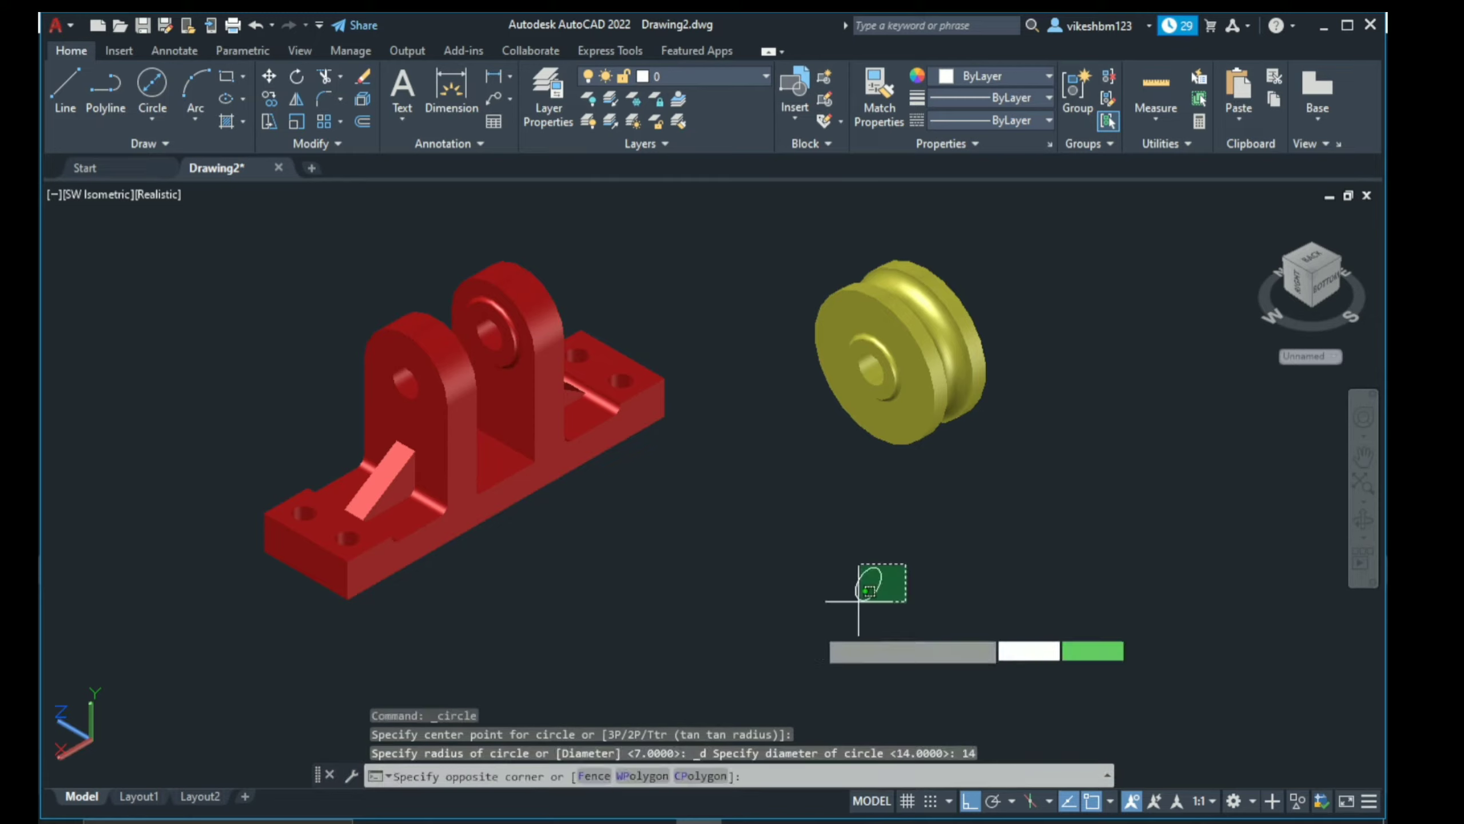
left_click(854, 562)
key("Escape")
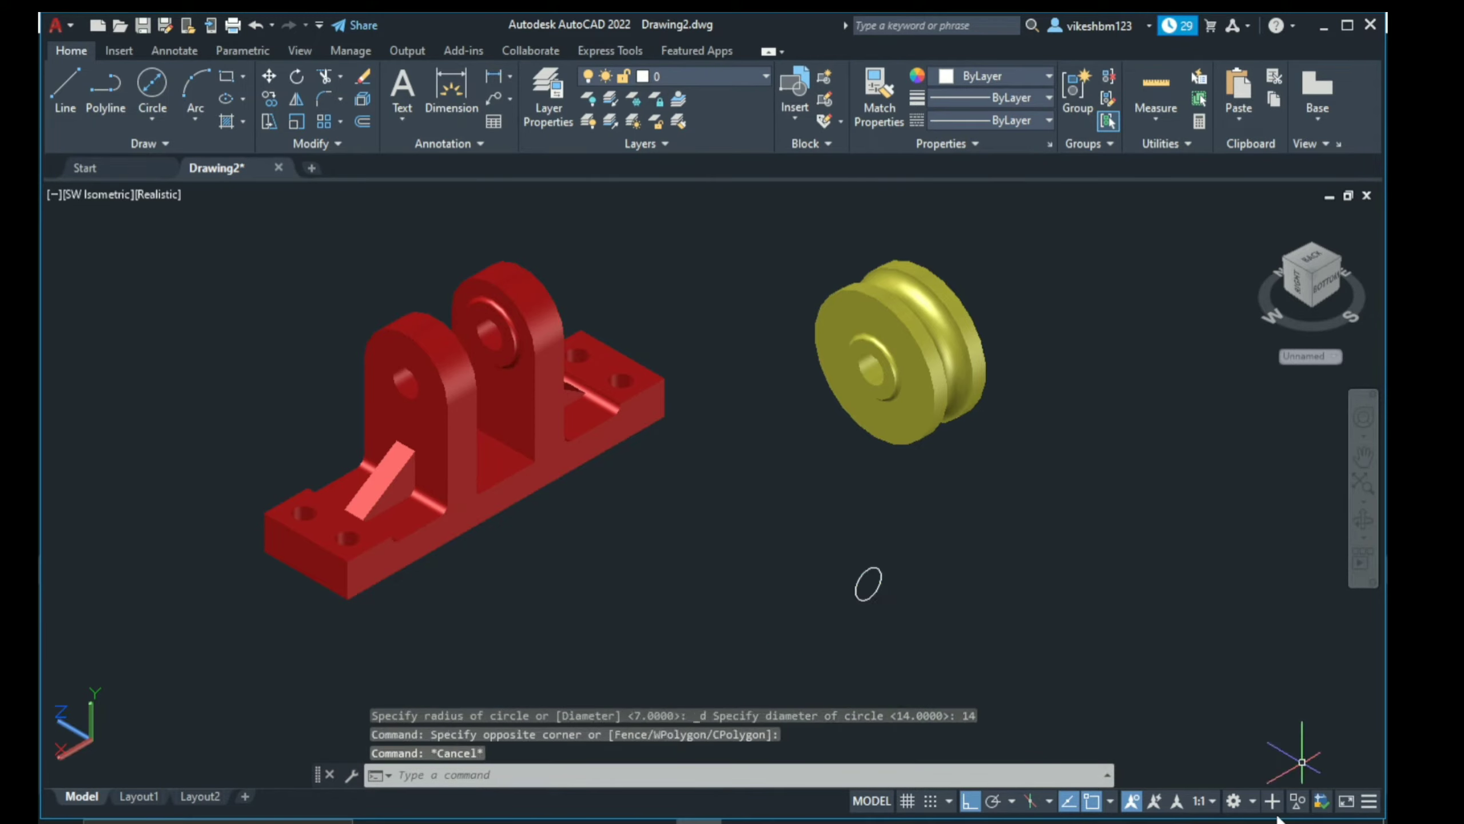
Step: Switch to the 3D Modeling workspace
left_click(1255, 803)
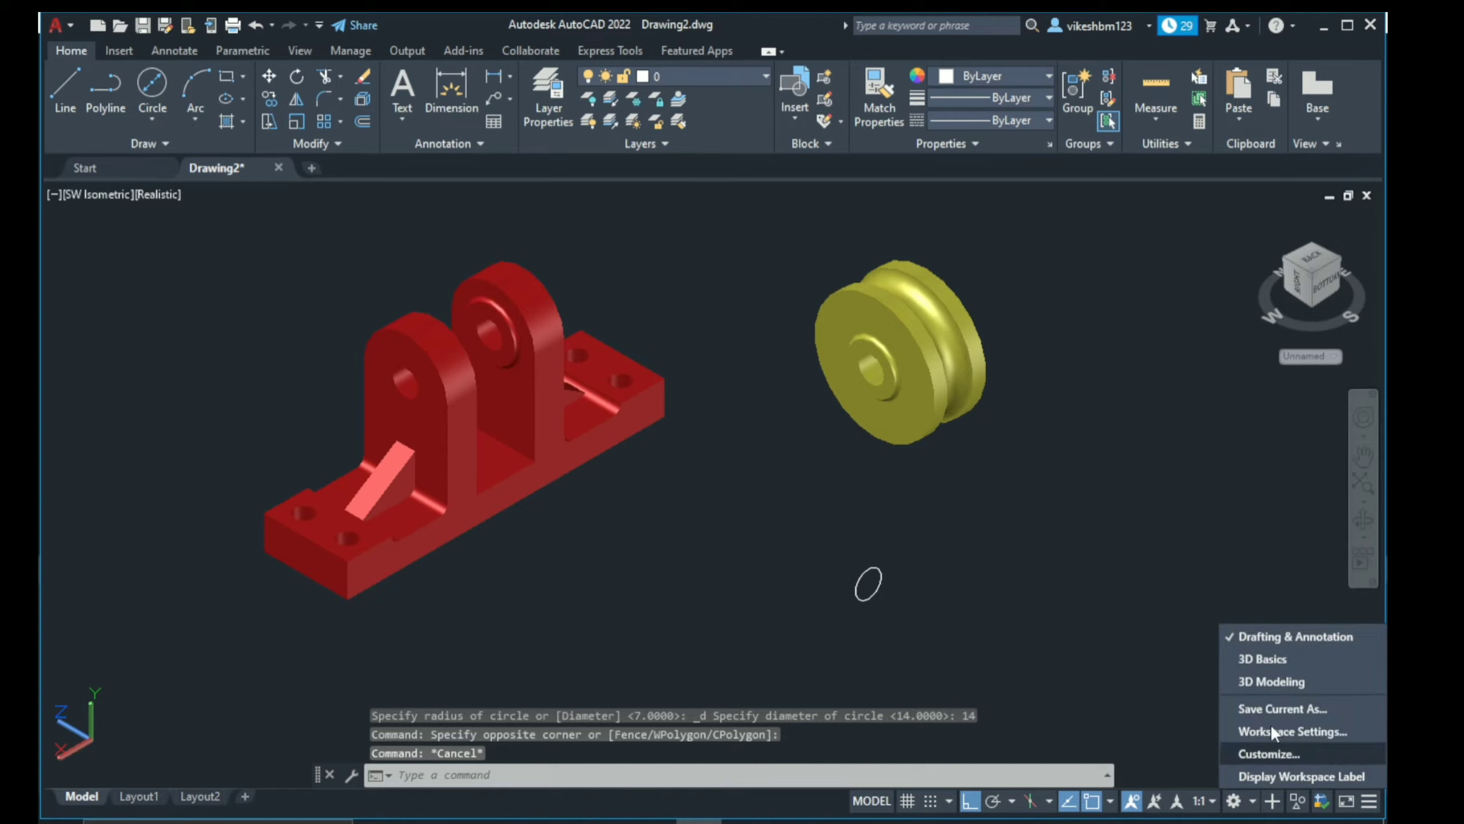
left_click(1281, 686)
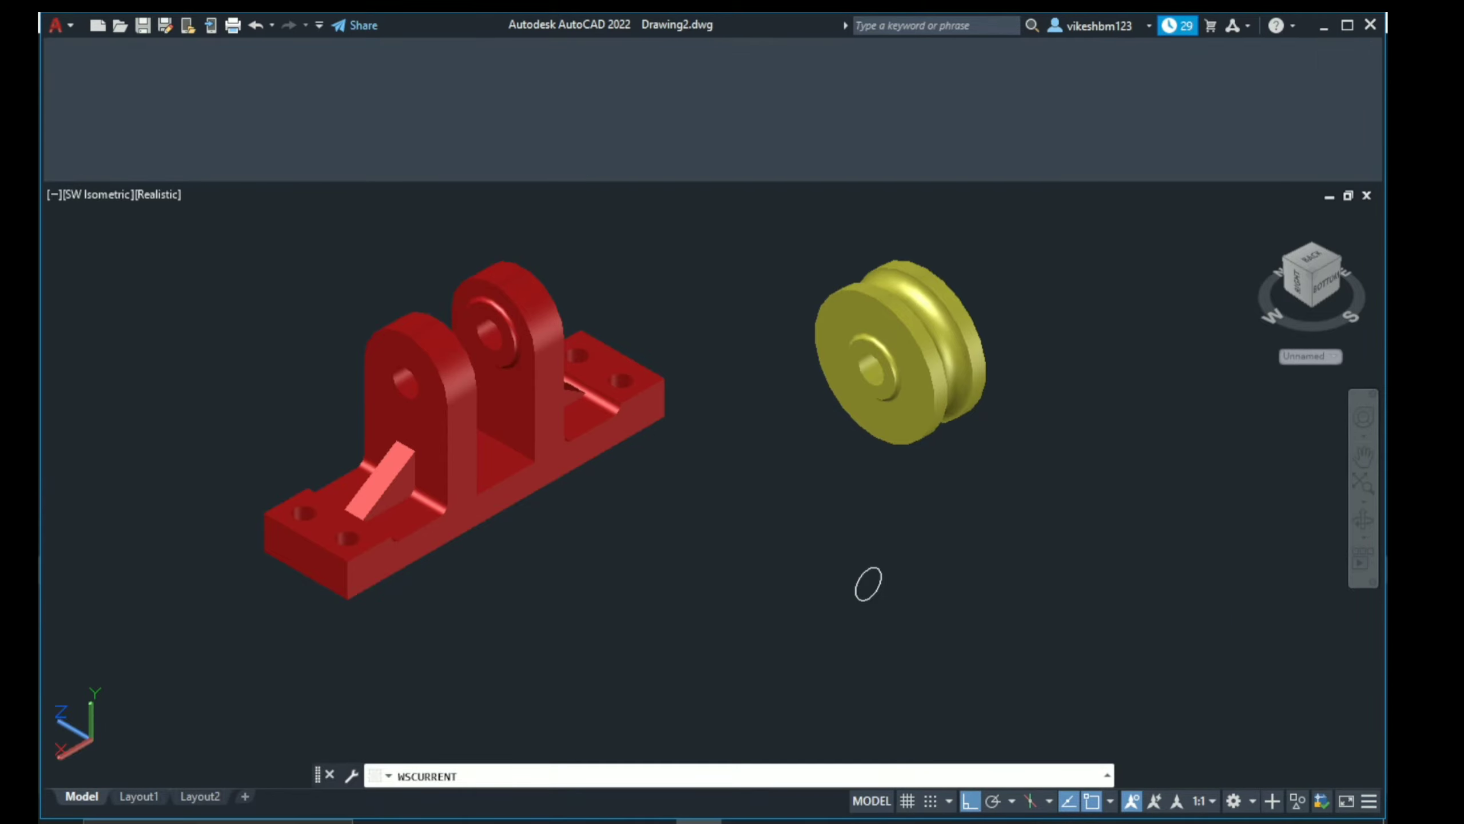
key("Return")
key("Escape")
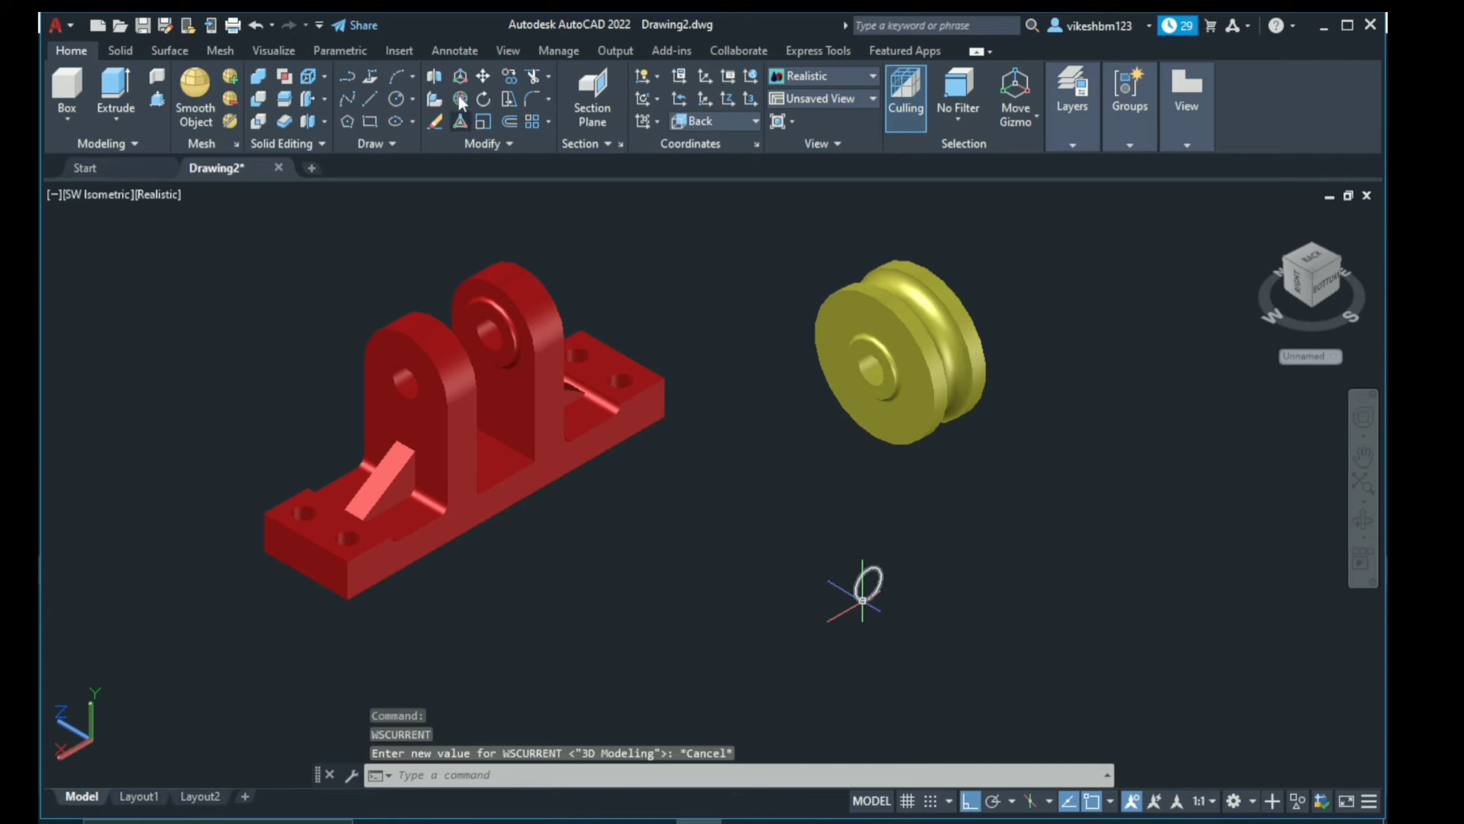
Step: Try a 3DROTATE of the small circle about its centre, then cancel it
left_click(468, 126)
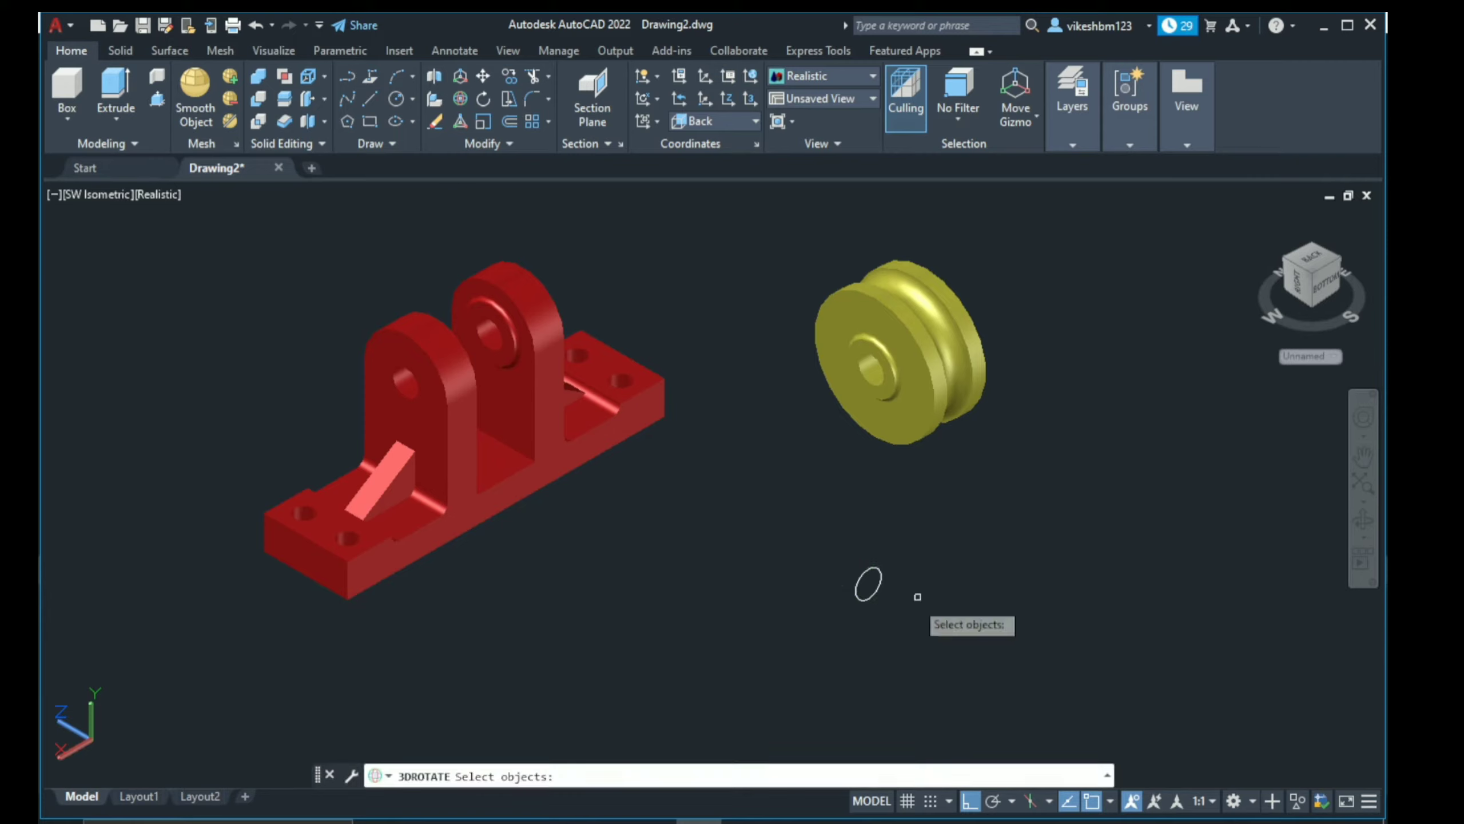
left_click(893, 566)
left_click(804, 626)
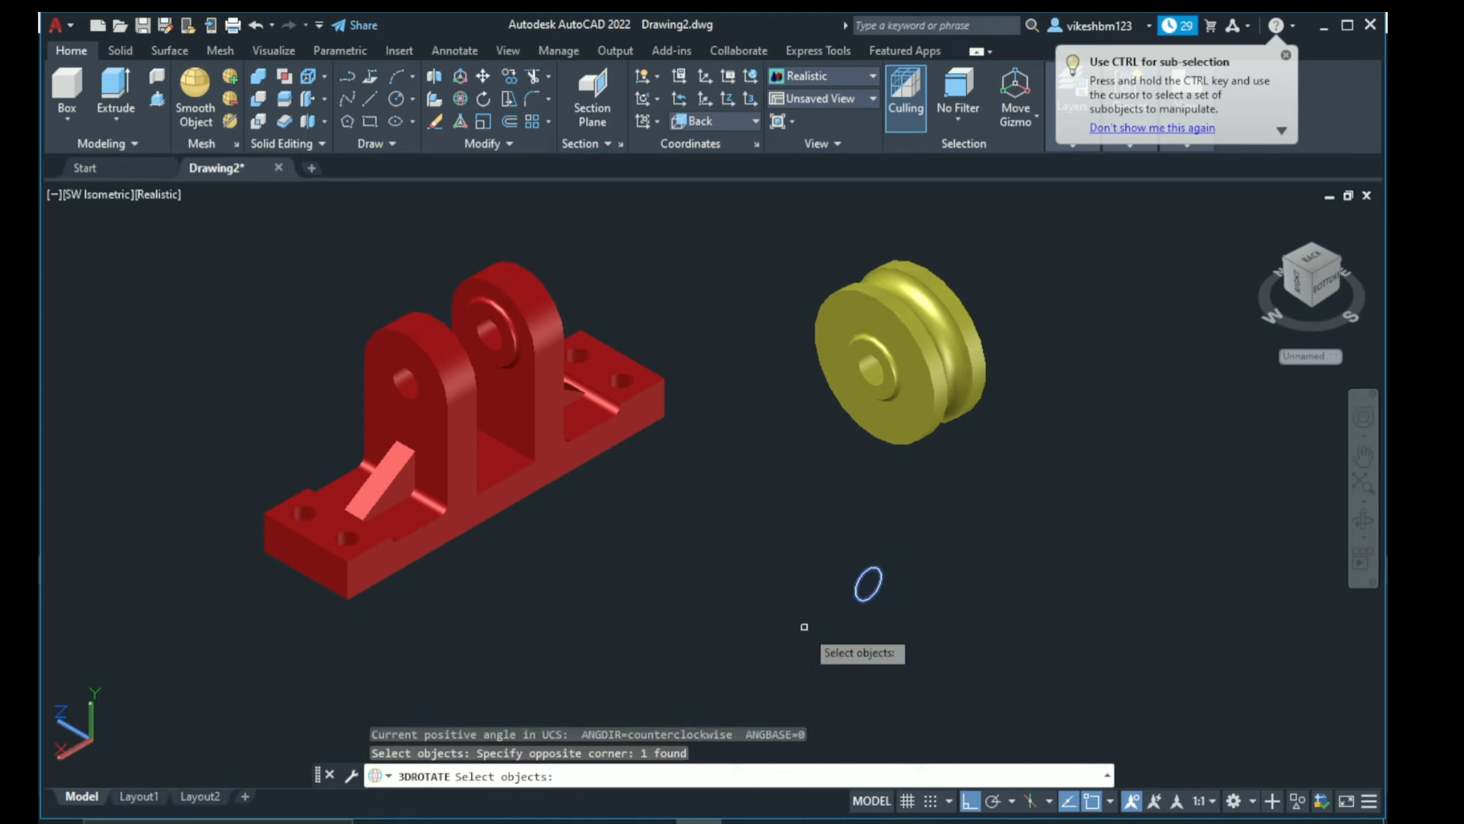
key("Return")
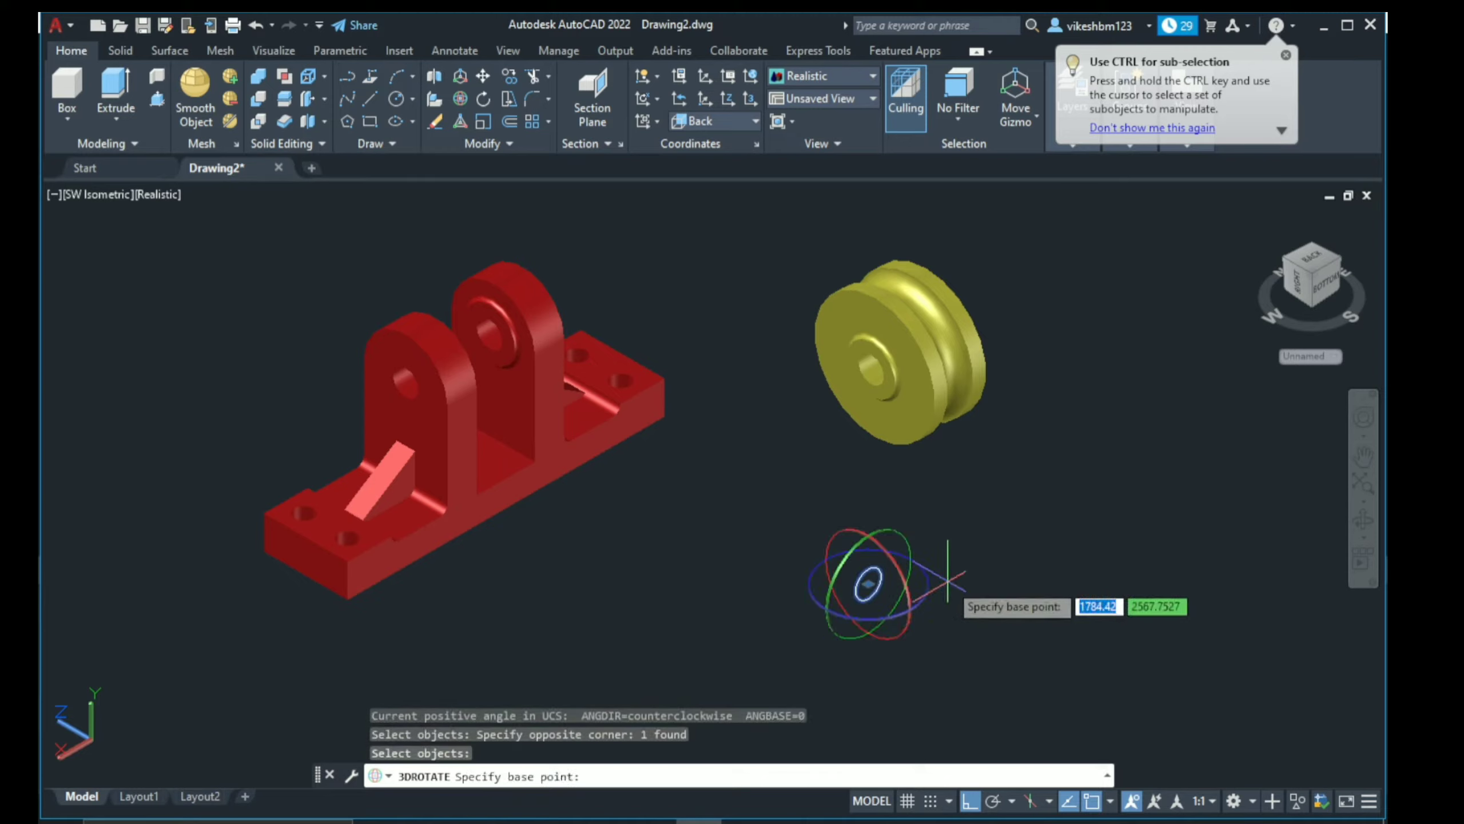
left_click(868, 583)
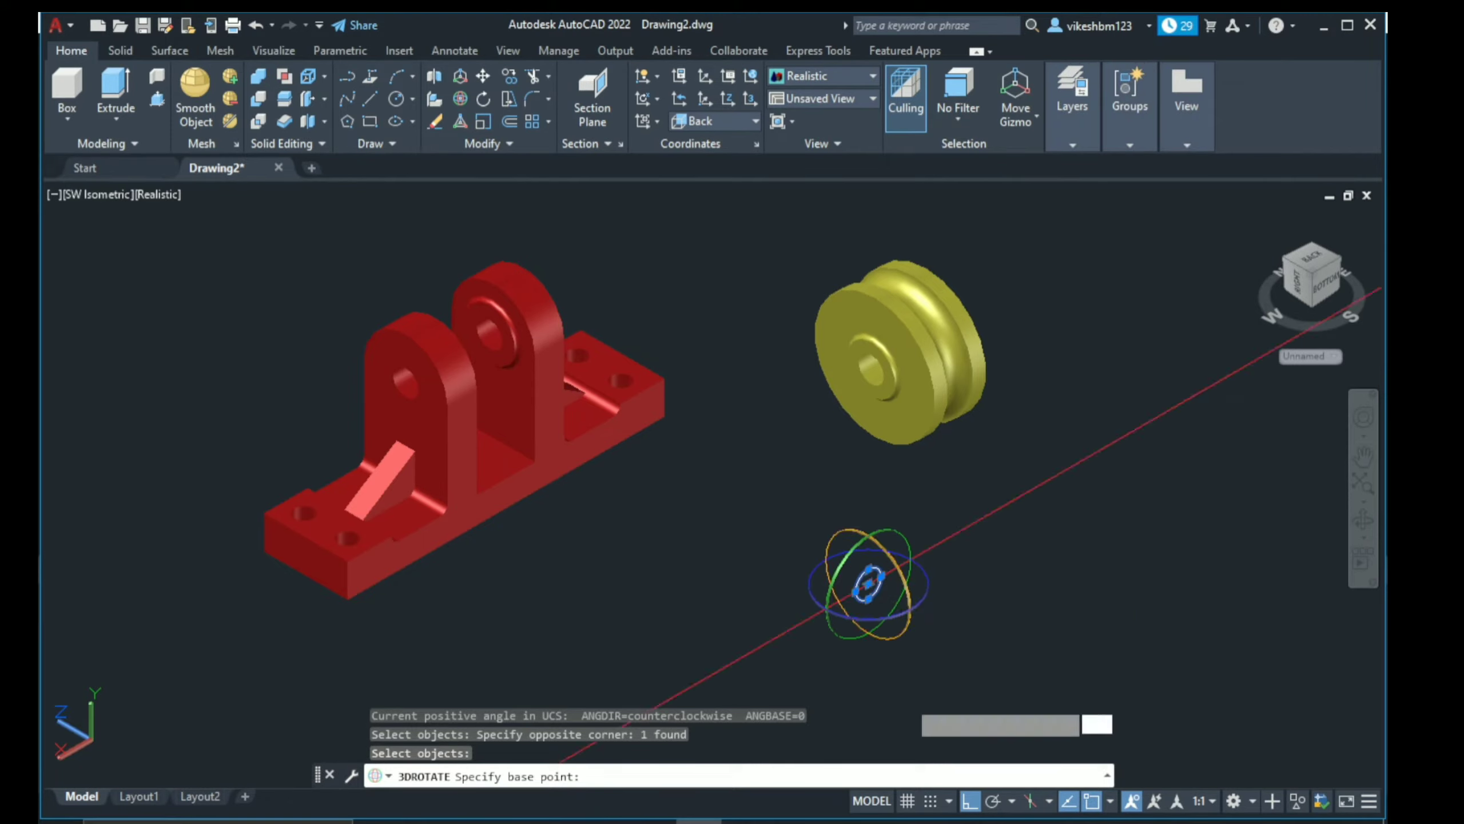
left_click(888, 699)
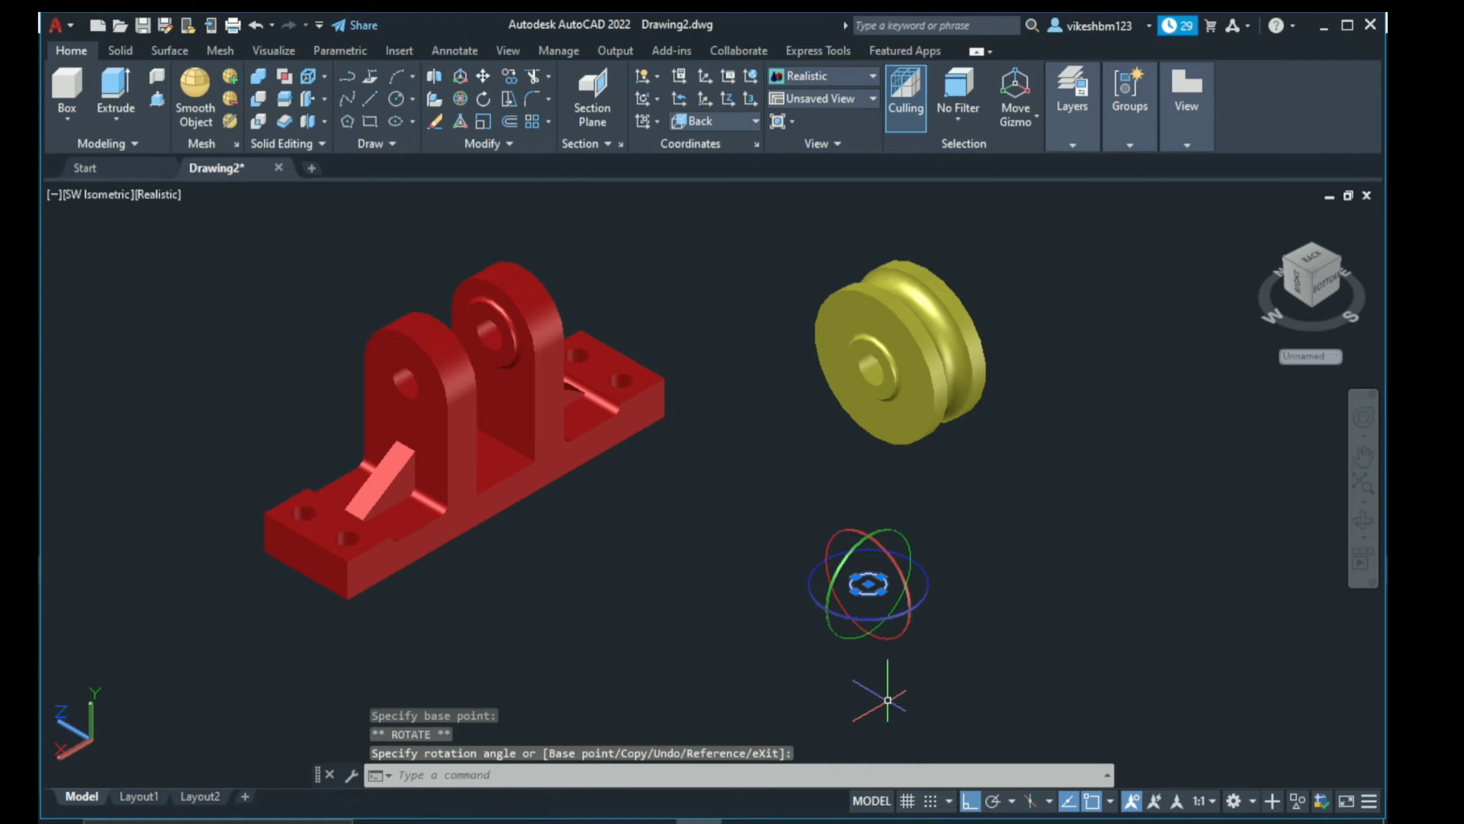
key("Escape")
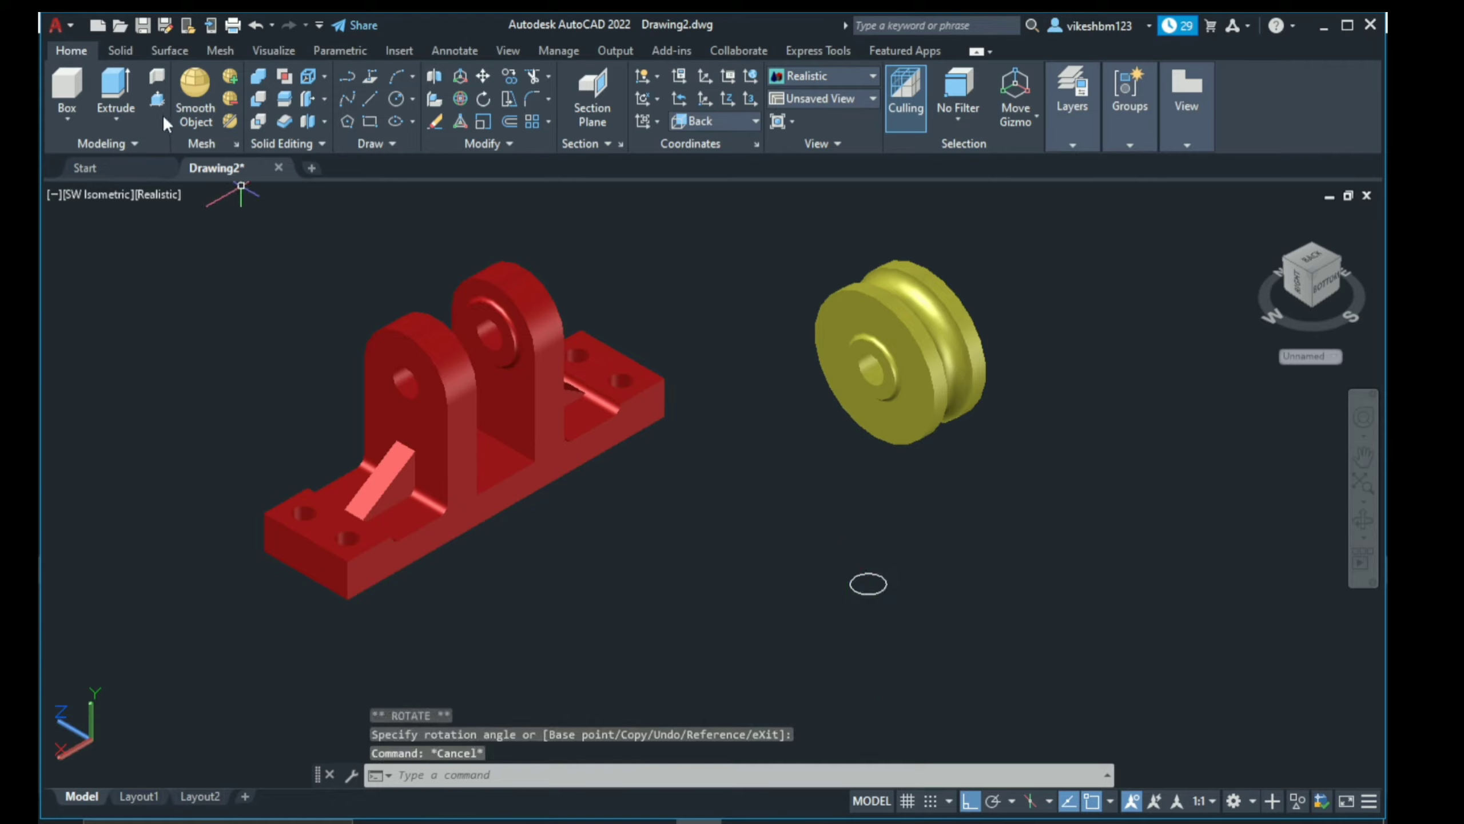
Step: Presspull the small circle into a cylinder 70 units tall
left_click(156, 99)
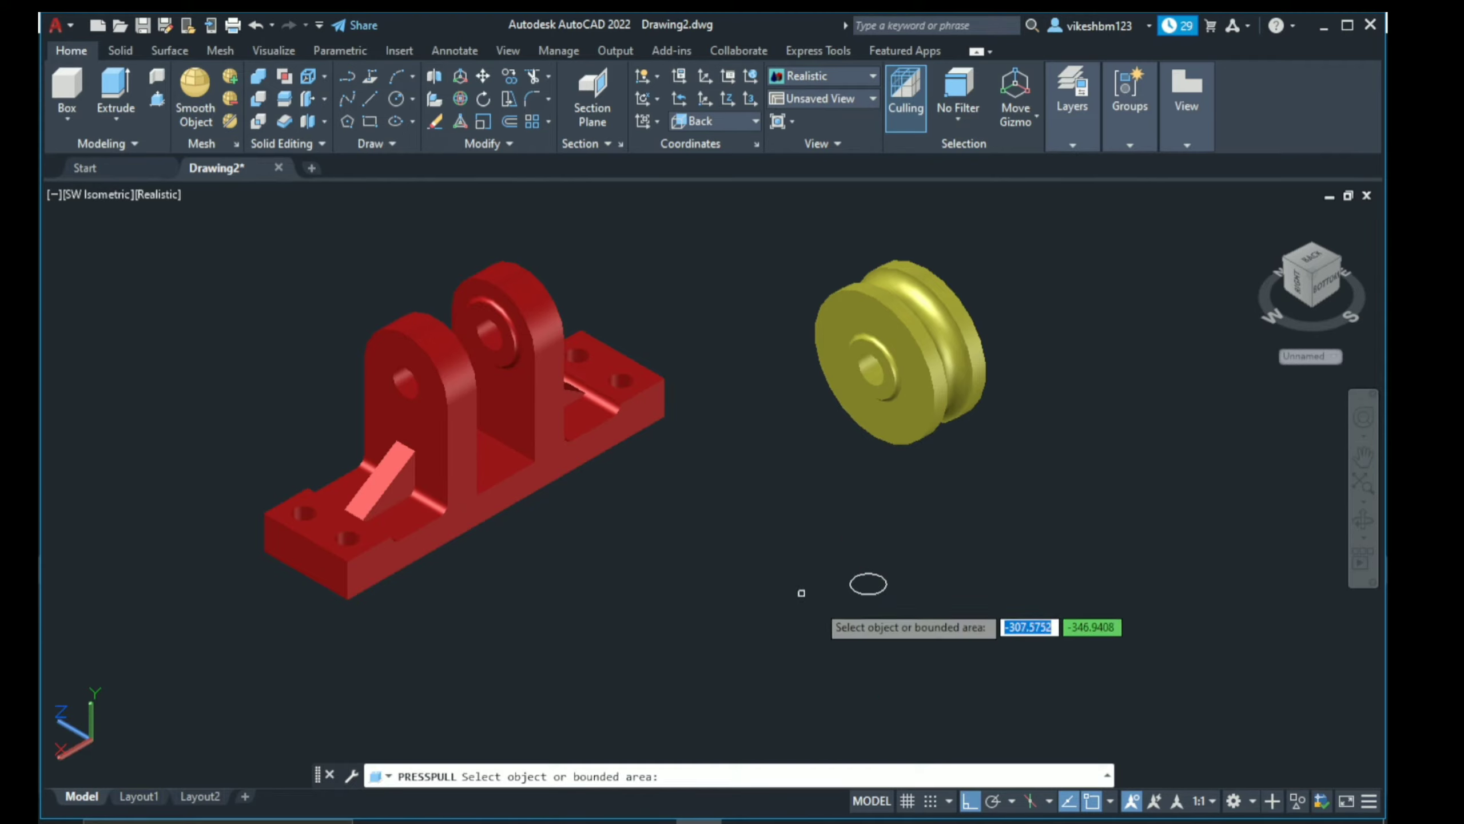
left_click(865, 584)
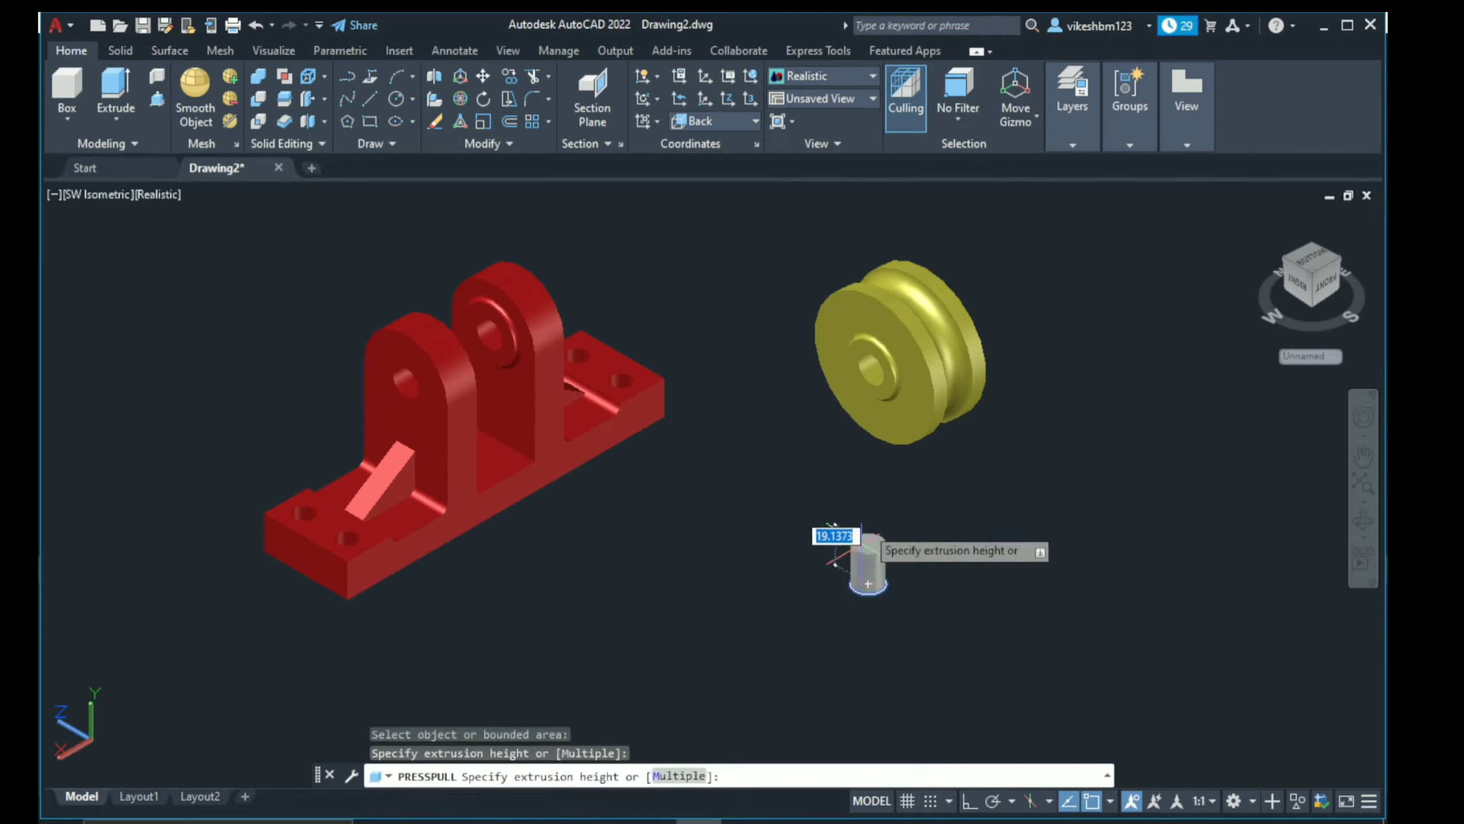
key("BackSpace")
type("70")
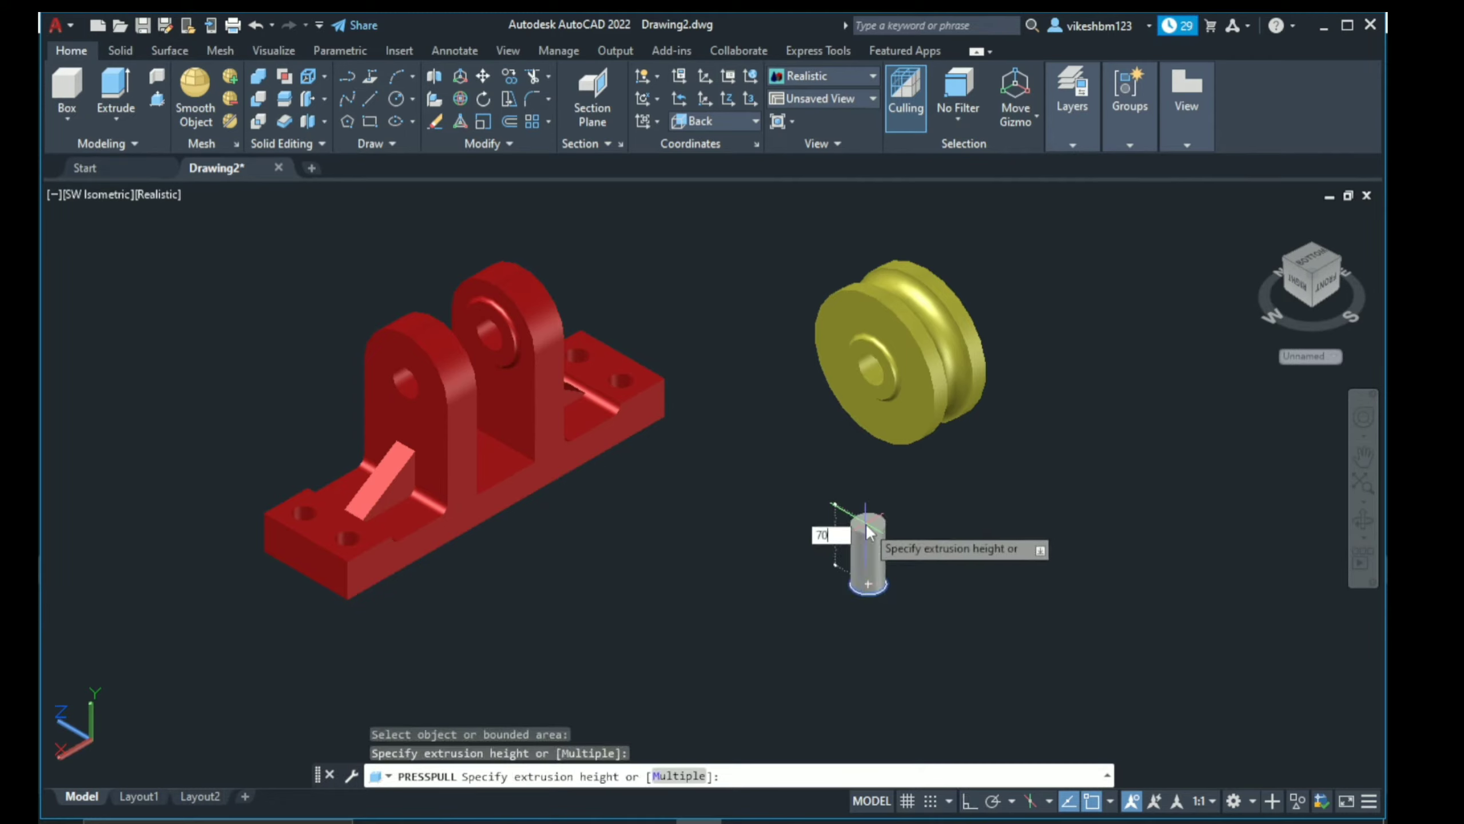
key("Return")
key("Return")
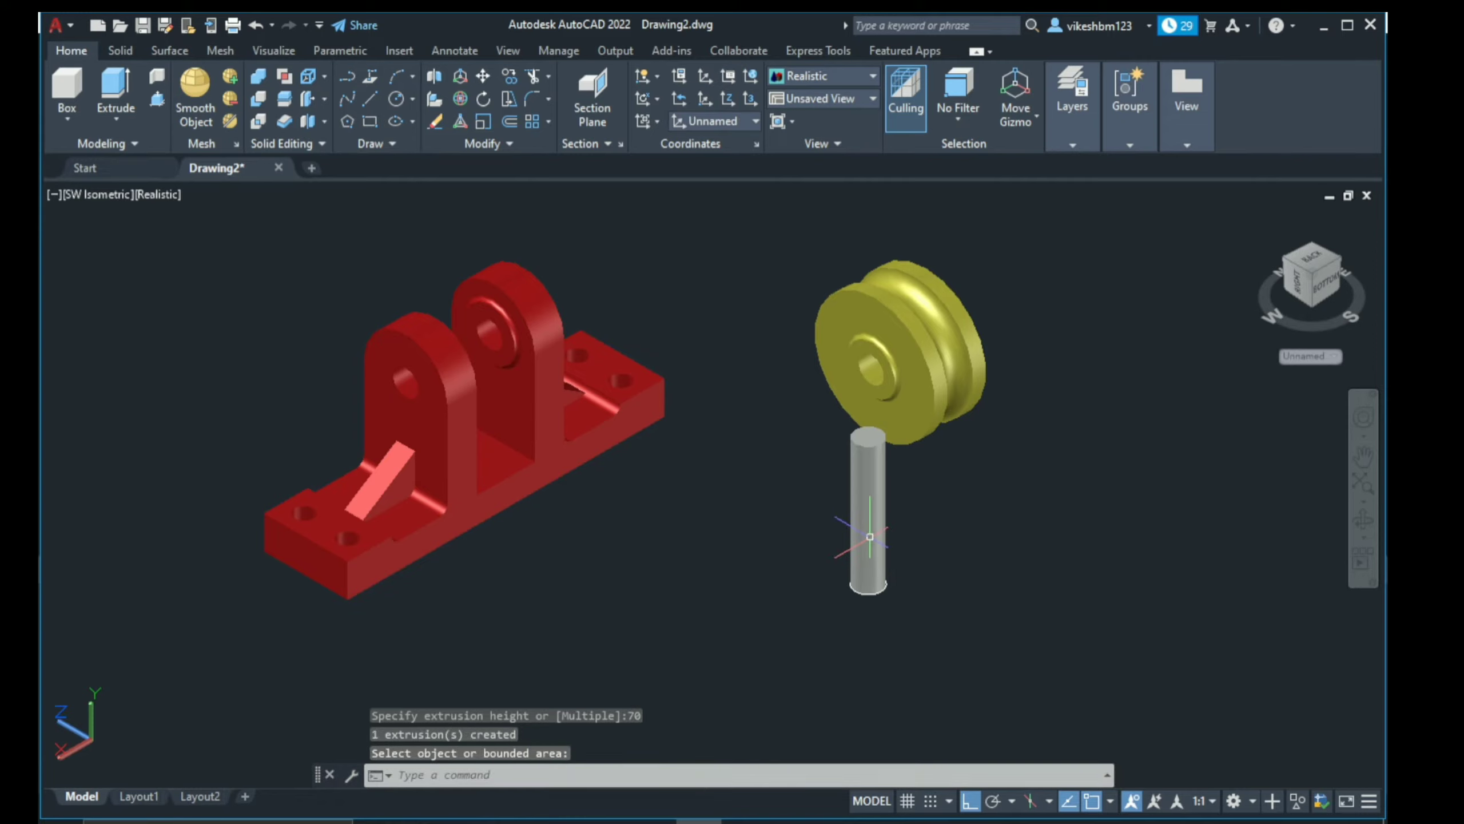
Step: Move the new cylinder slightly down and to the left
left_click(886, 527)
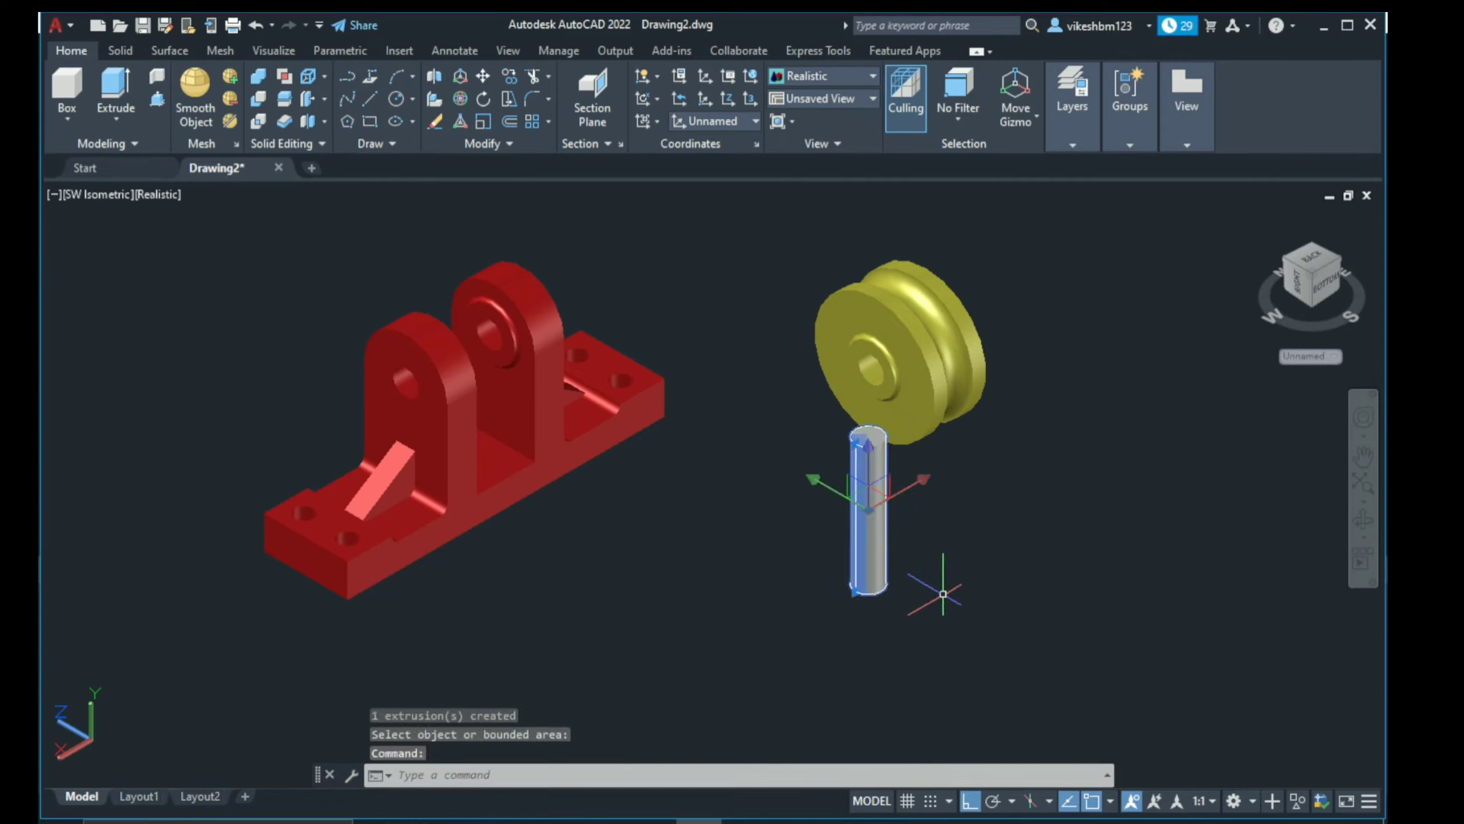
left_click(483, 78)
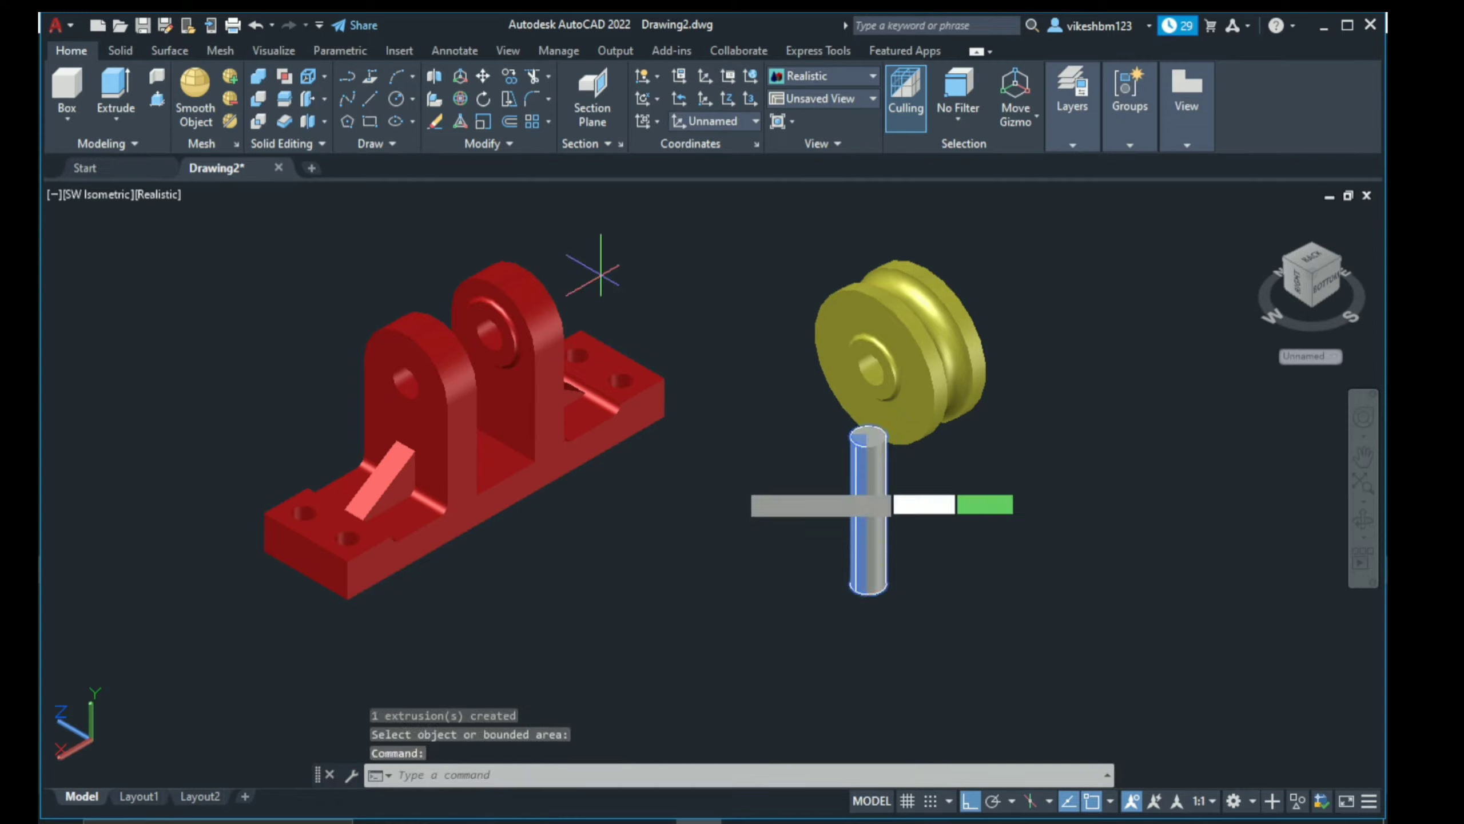
left_click(1006, 606)
left_click(878, 624)
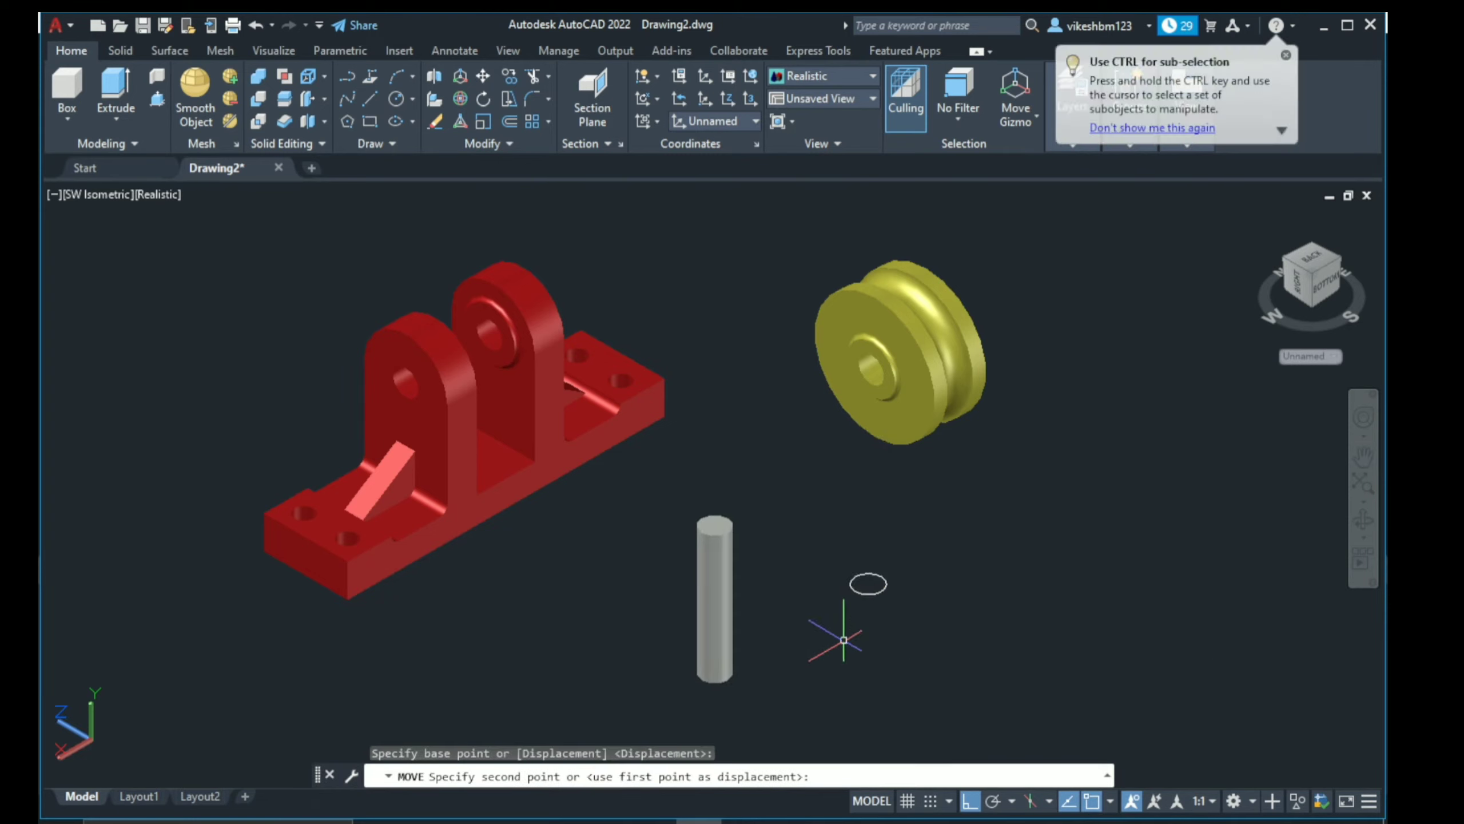
Step: Erase the leftover circle
left_click(435, 122)
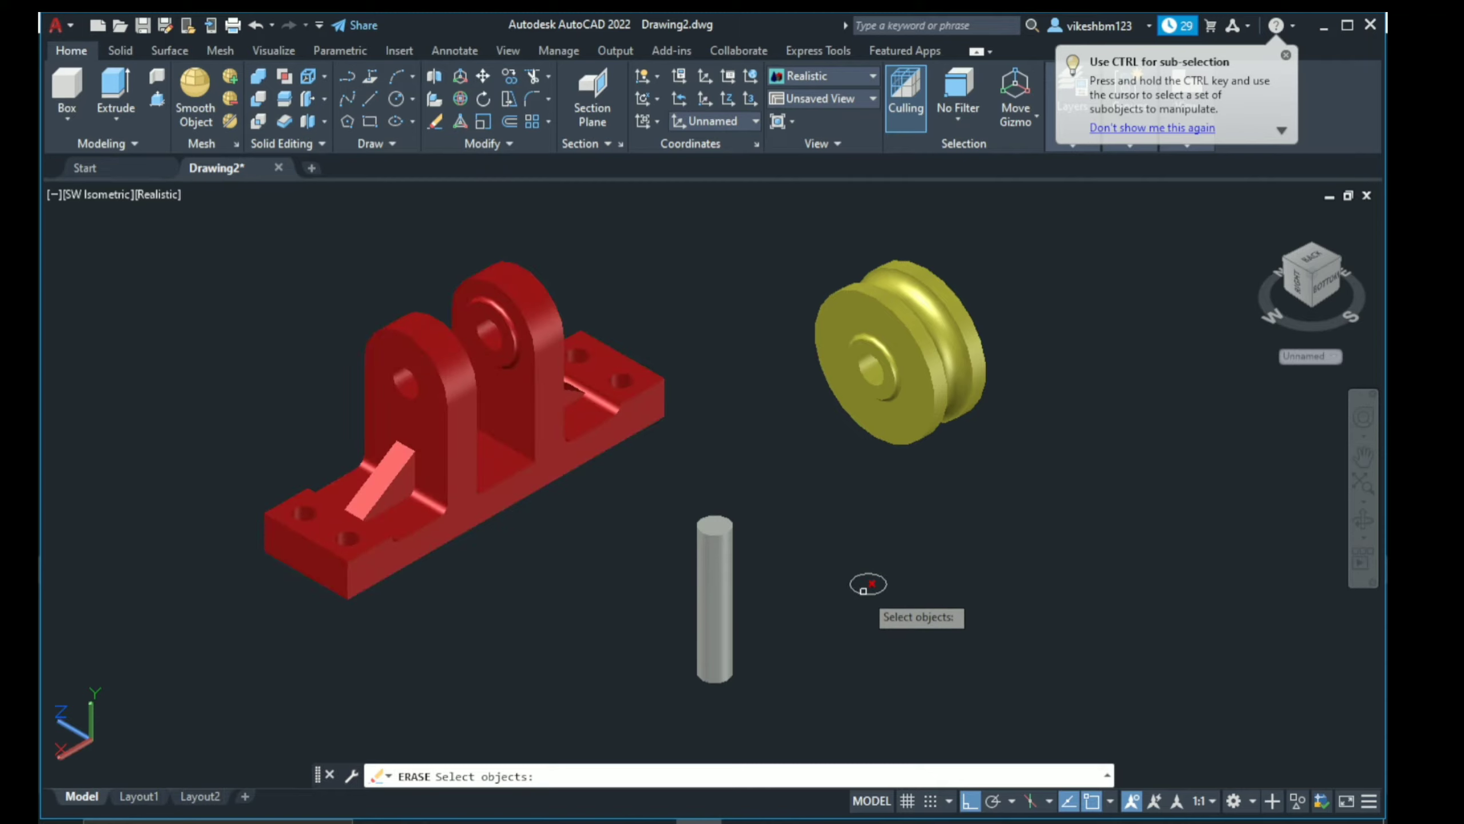
left_click(863, 591)
left_click(862, 592)
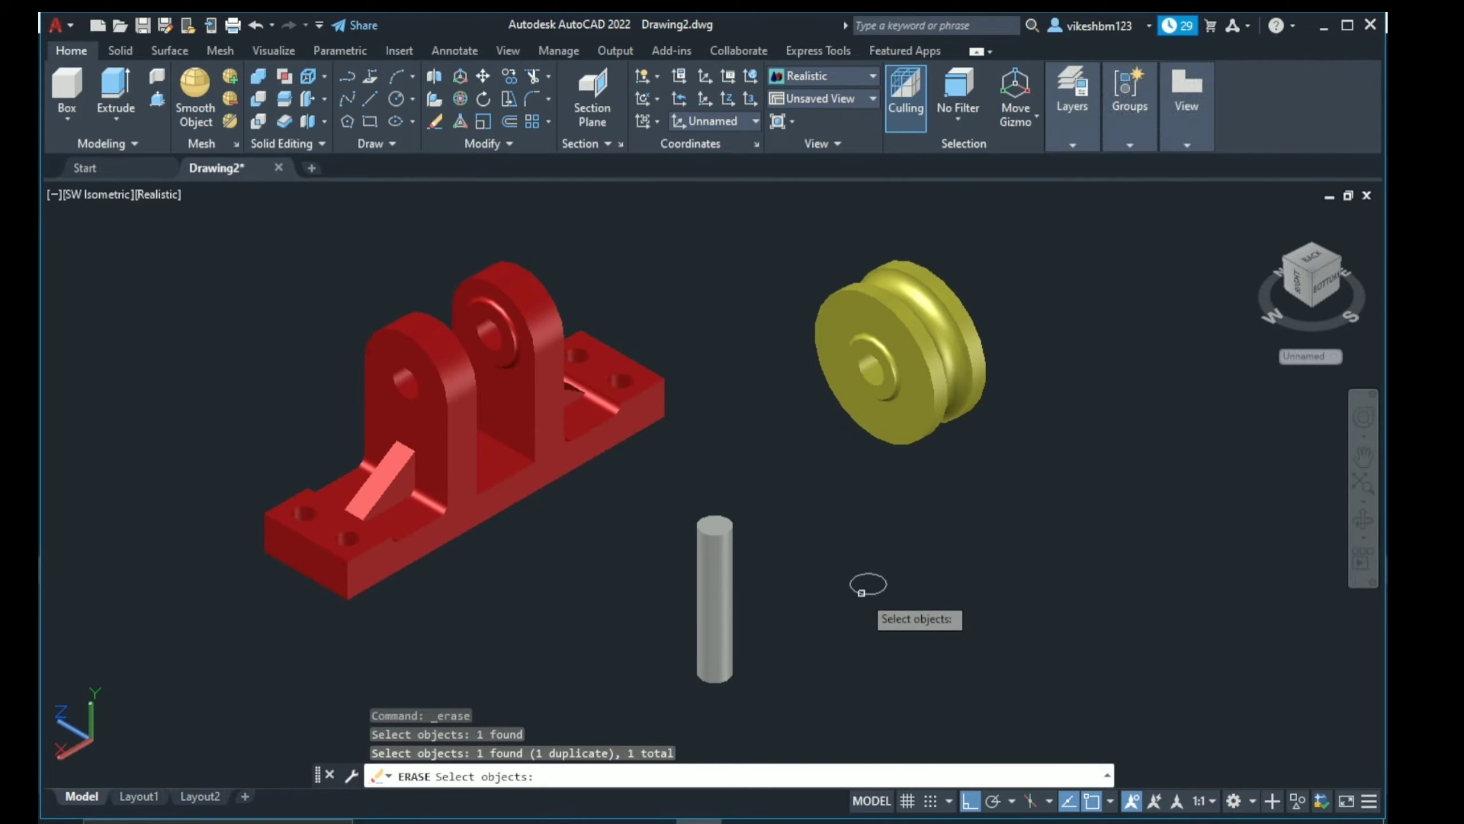
key("Return")
Step: Switch to the 3D Basics workspace
middle_click_drag(709, 548, 760, 515)
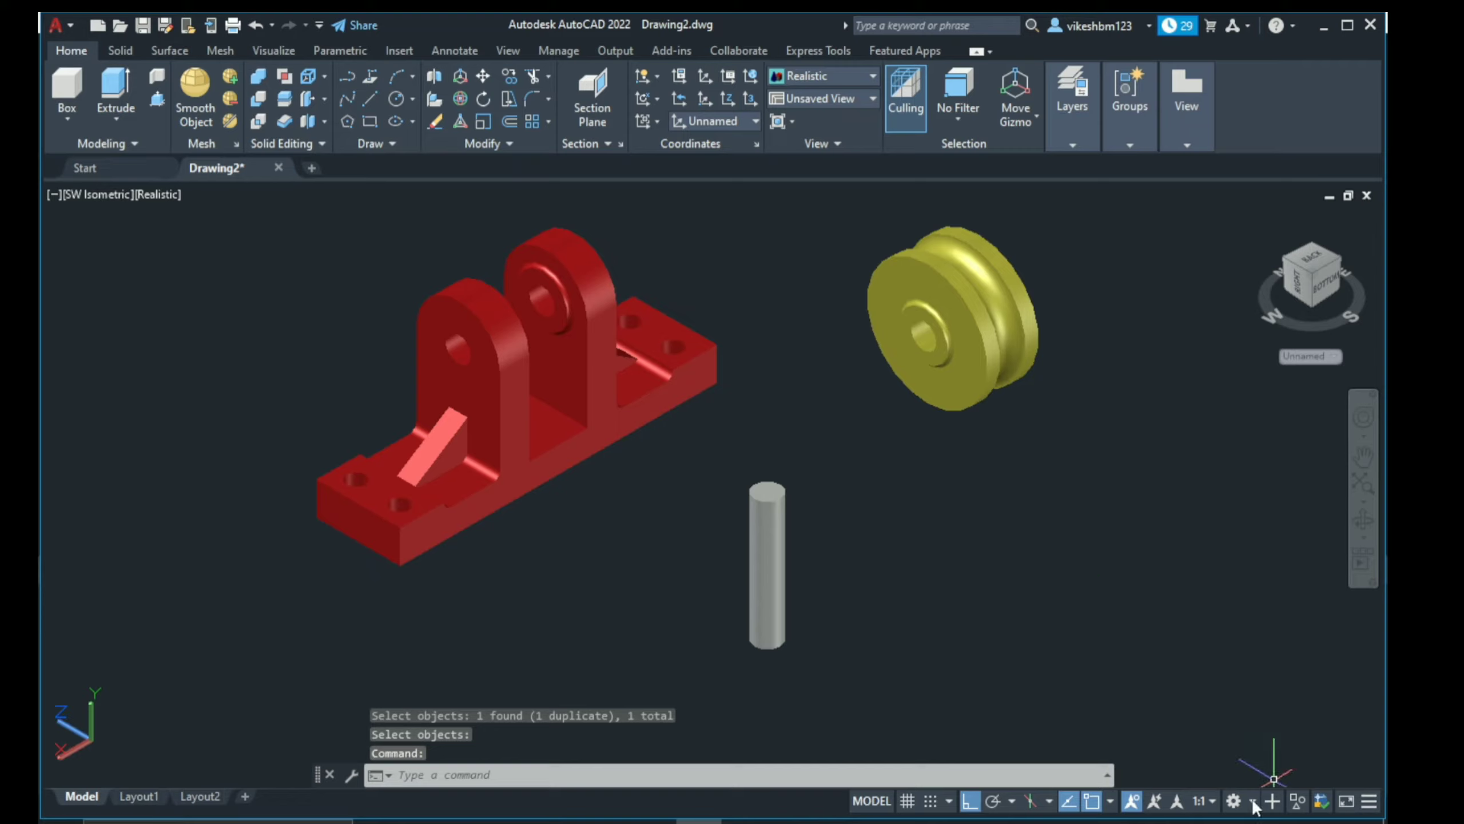
left_click(1253, 802)
left_click(1262, 659)
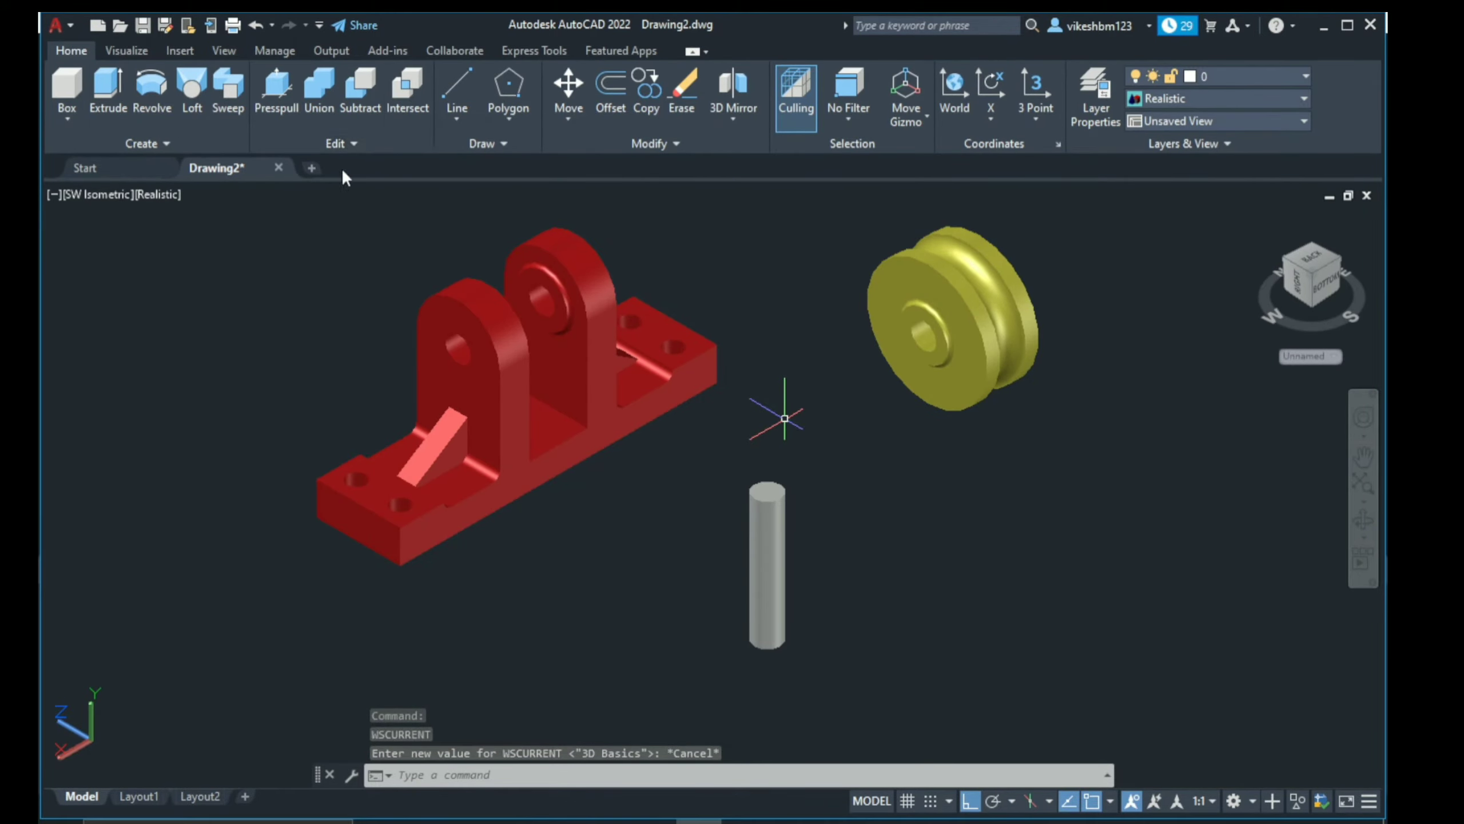
Step: Start Chamfer Edge and pick the pin's top circular edge
left_click(352, 147)
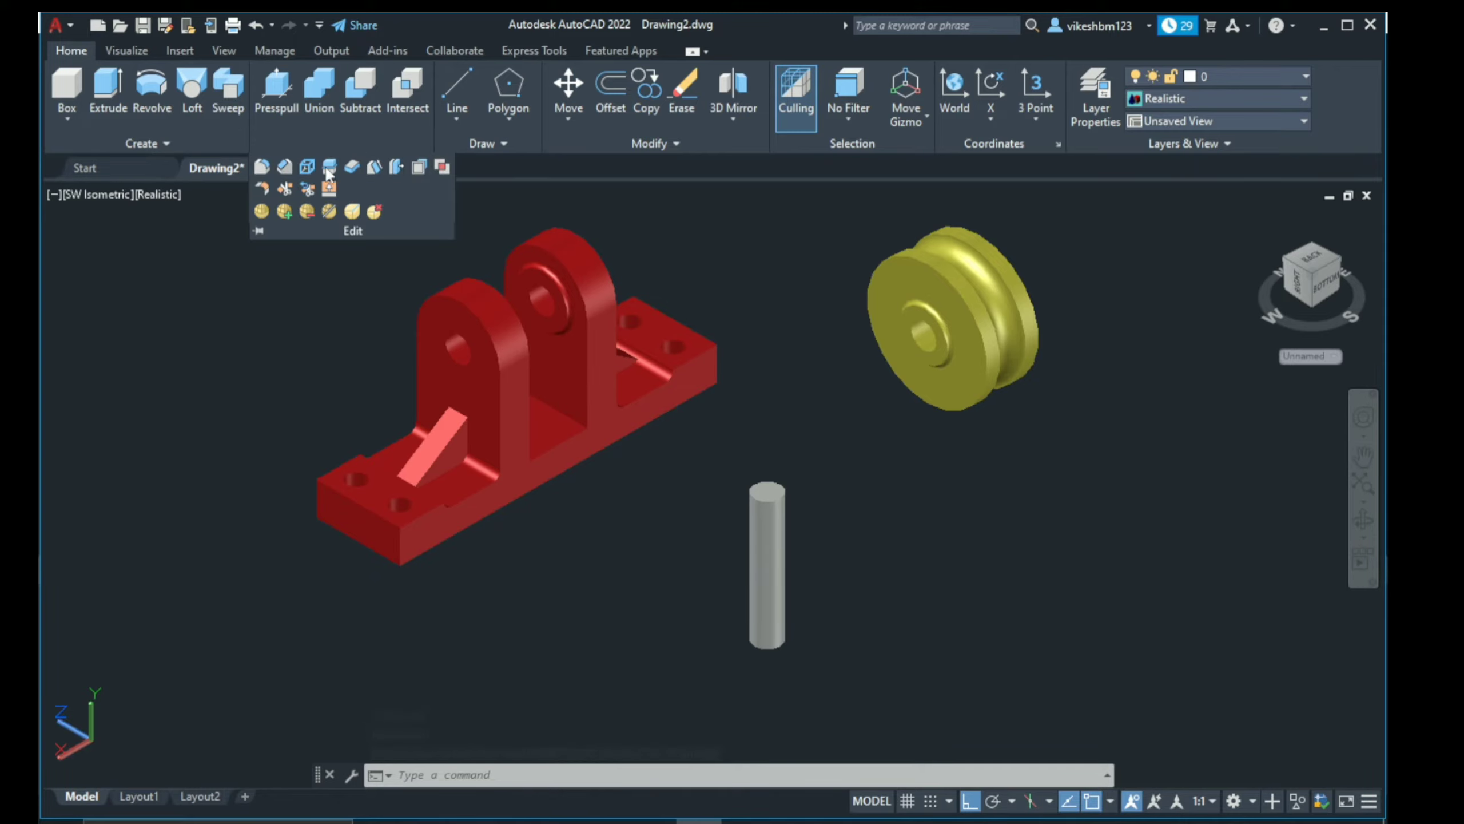
left_click(311, 217)
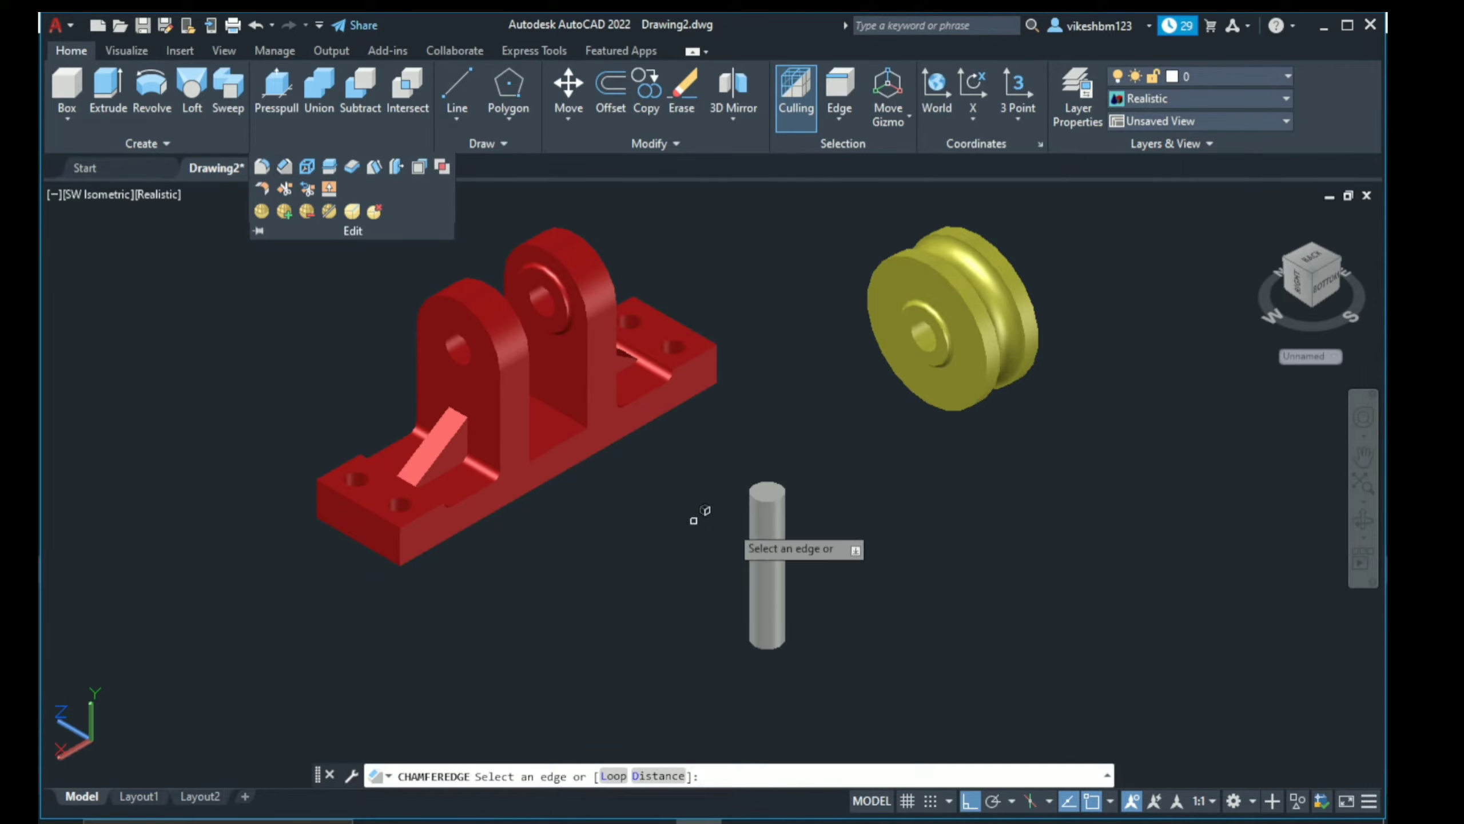
scroll(782, 470, "up", 3)
scroll(782, 470, "up", 1)
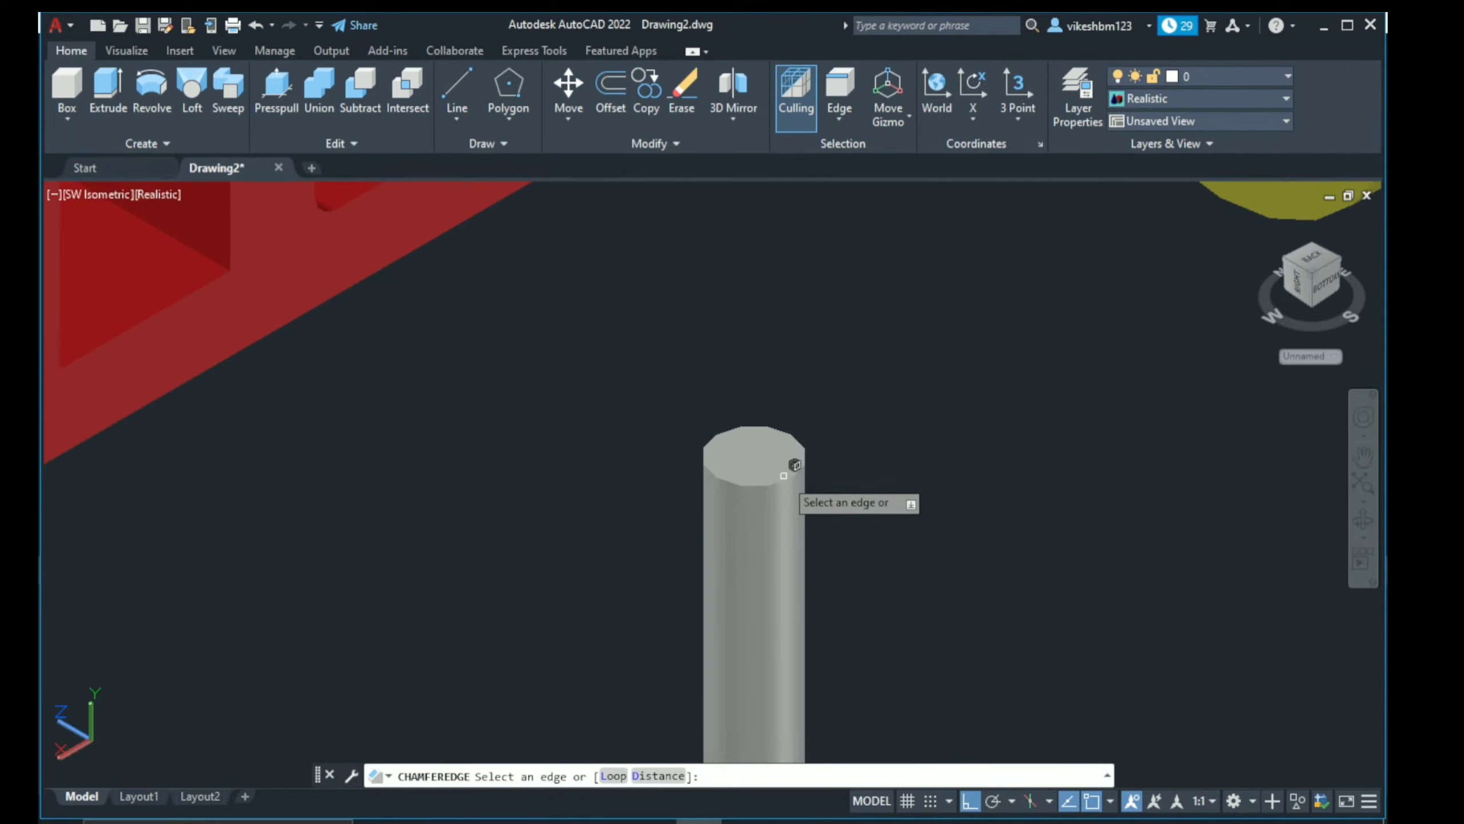
left_click(793, 471)
type("d")
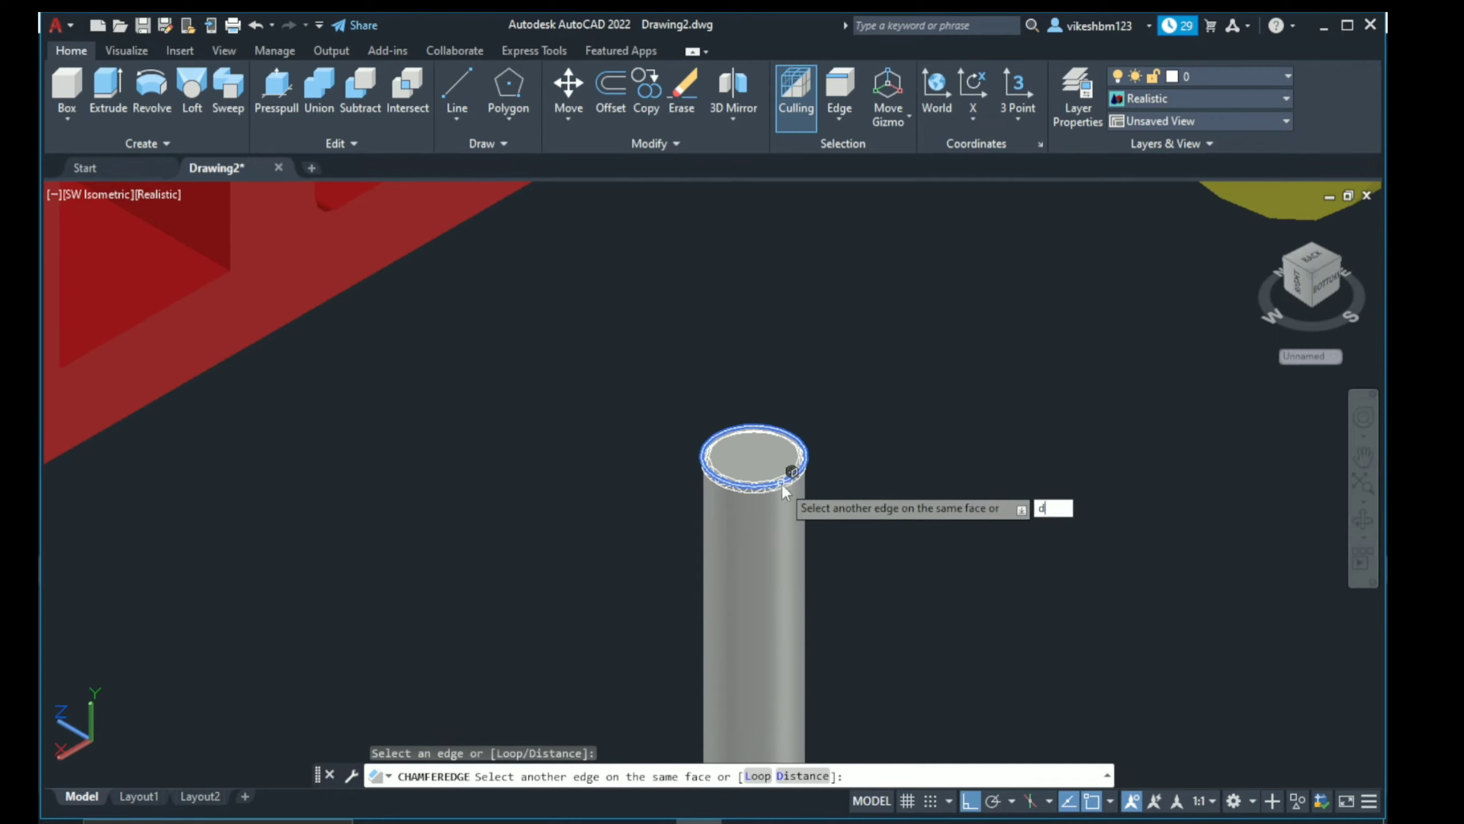
Step: Set both chamfer distances to 1 and apply the chamfer to the pin's top
key("Return")
type("1")
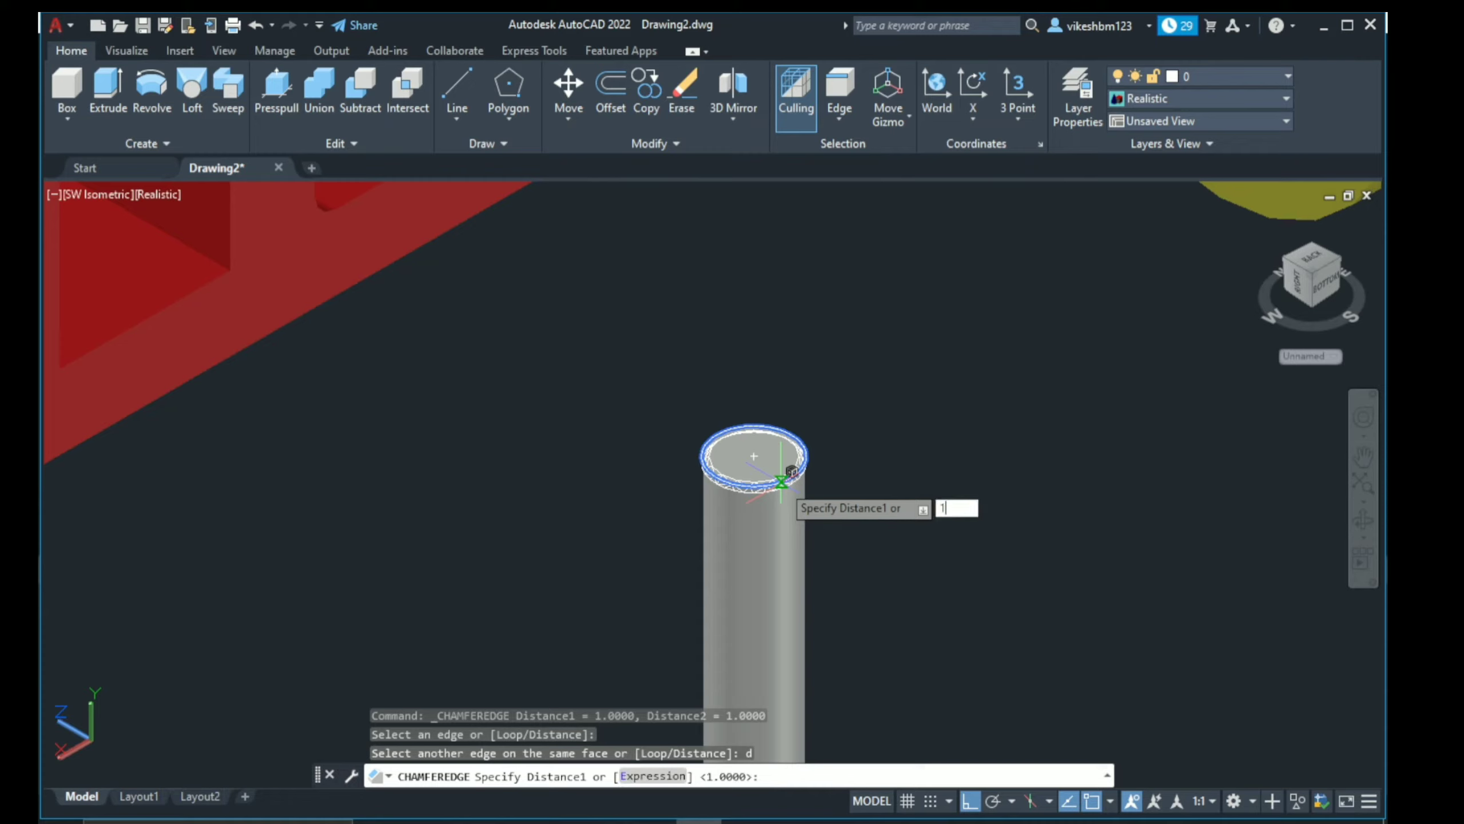
key("Return")
type("1")
key("Return")
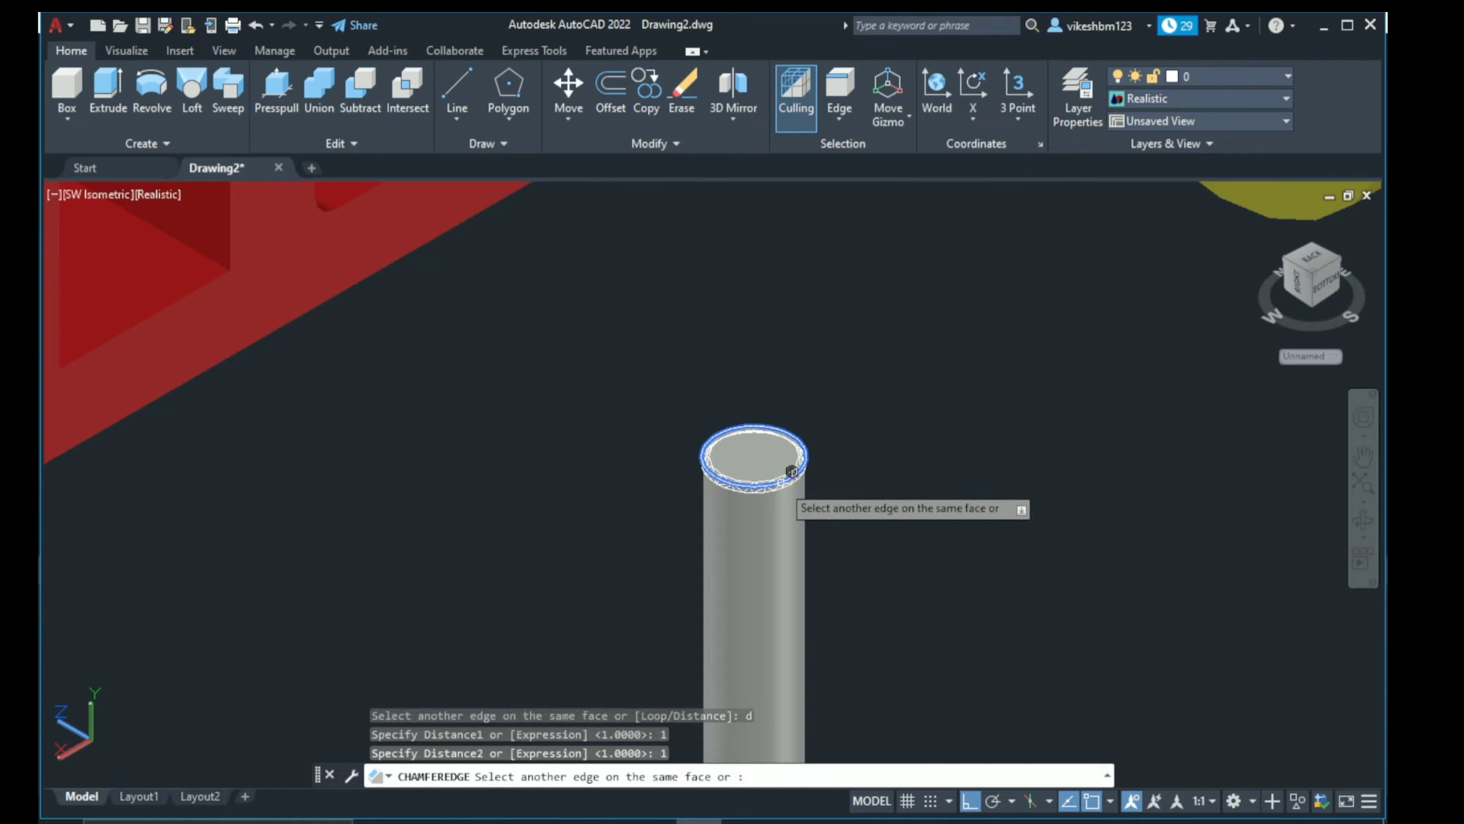
key("Return")
key("Return")
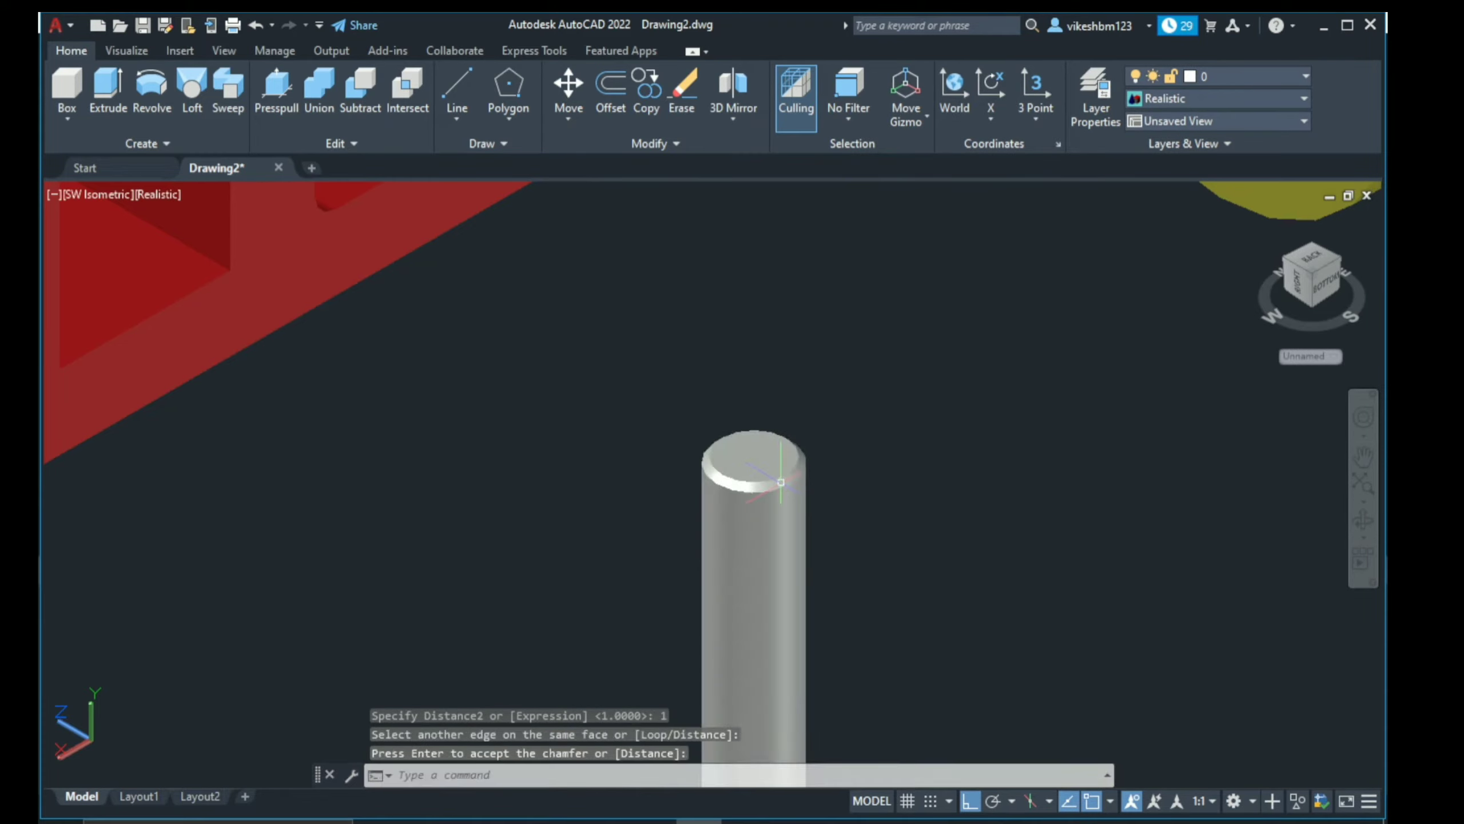
scroll(782, 479, "down", 2)
middle_click_drag(782, 478, 794, 468)
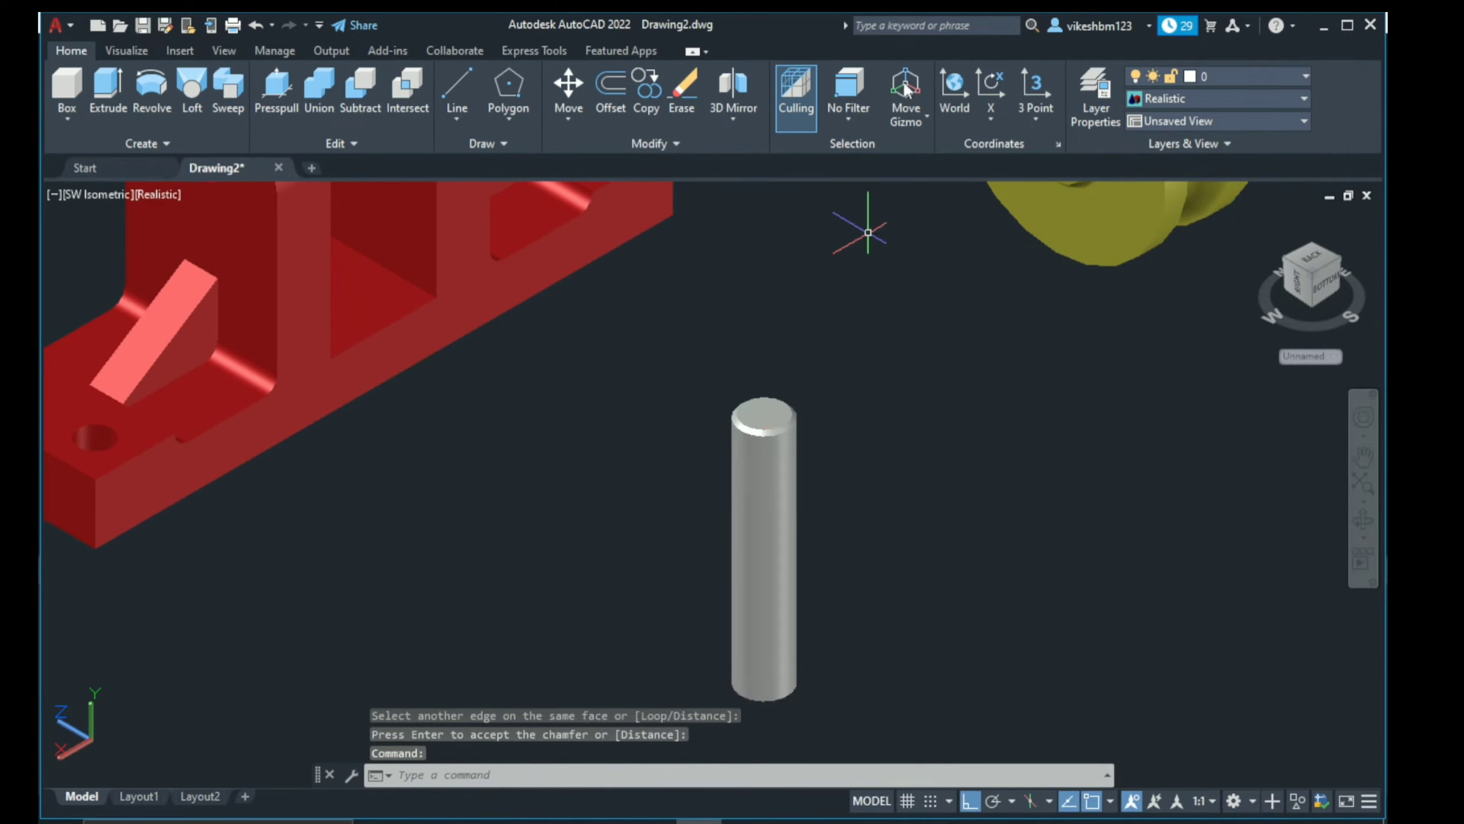
Step: Switch the selection gizmo to Rotate, try rotating the pin, then cancel leaving it upright
left_click(922, 120)
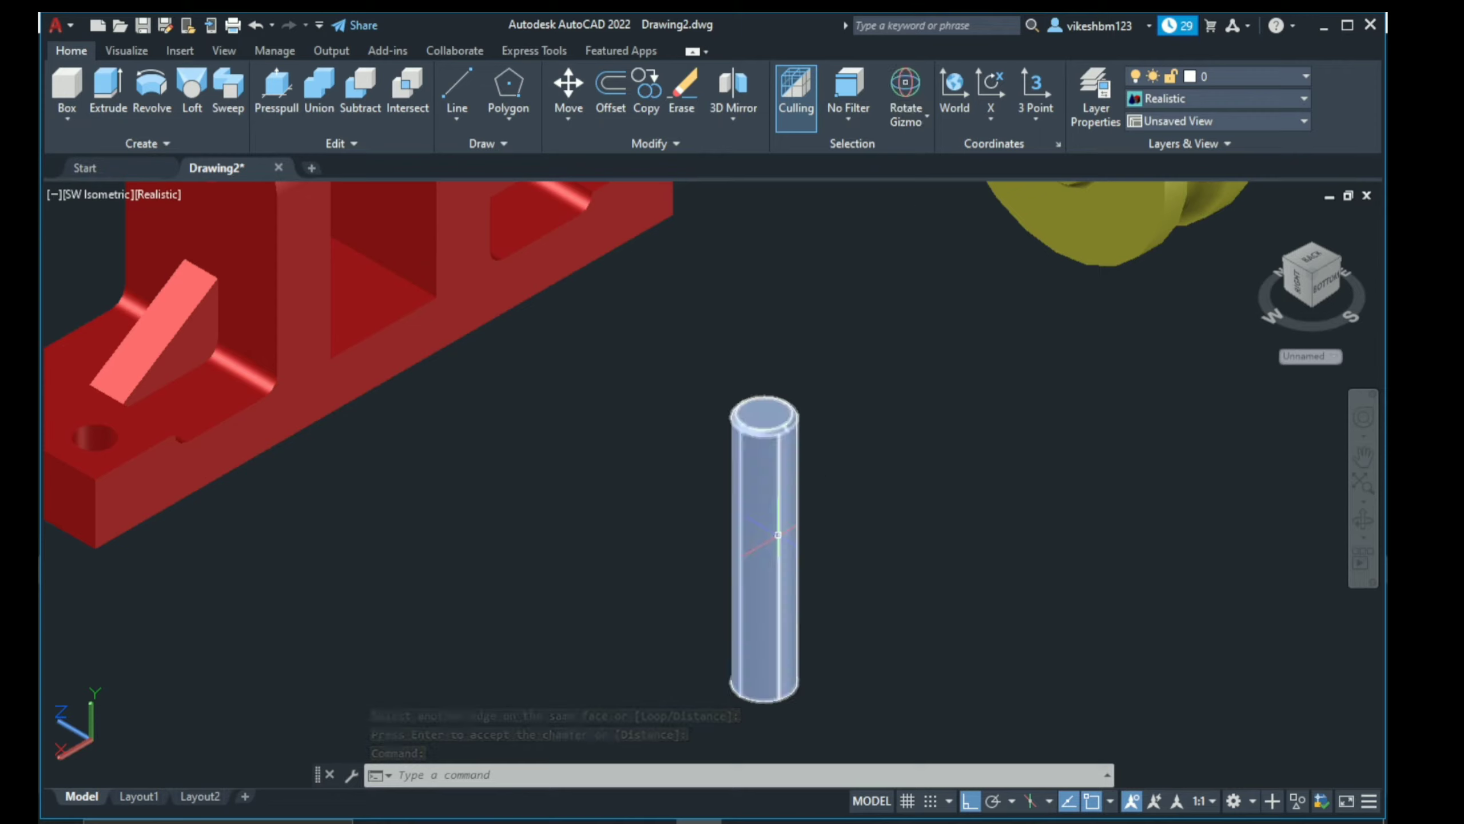
left_click(791, 522)
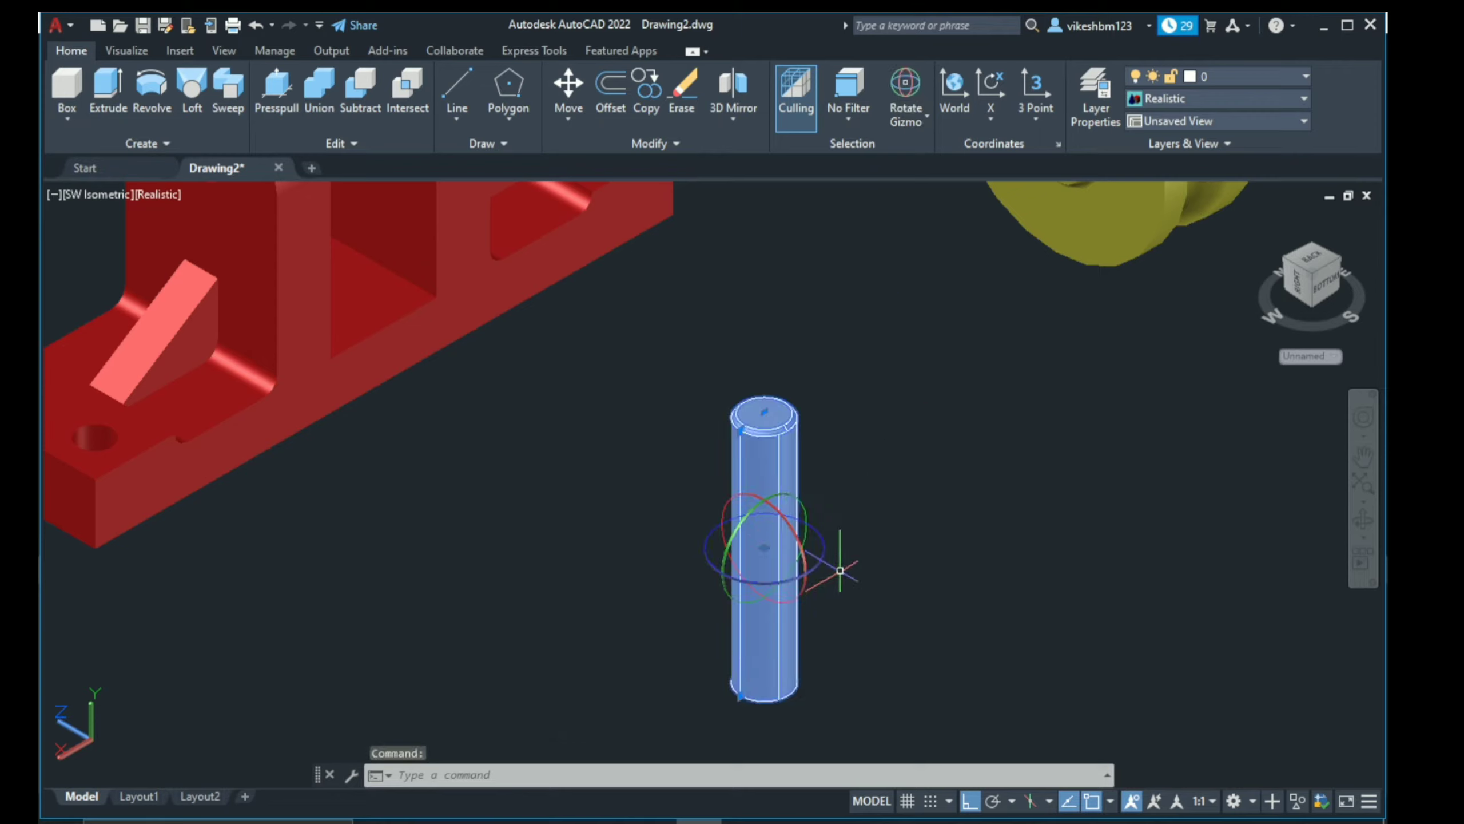
left_click(807, 568)
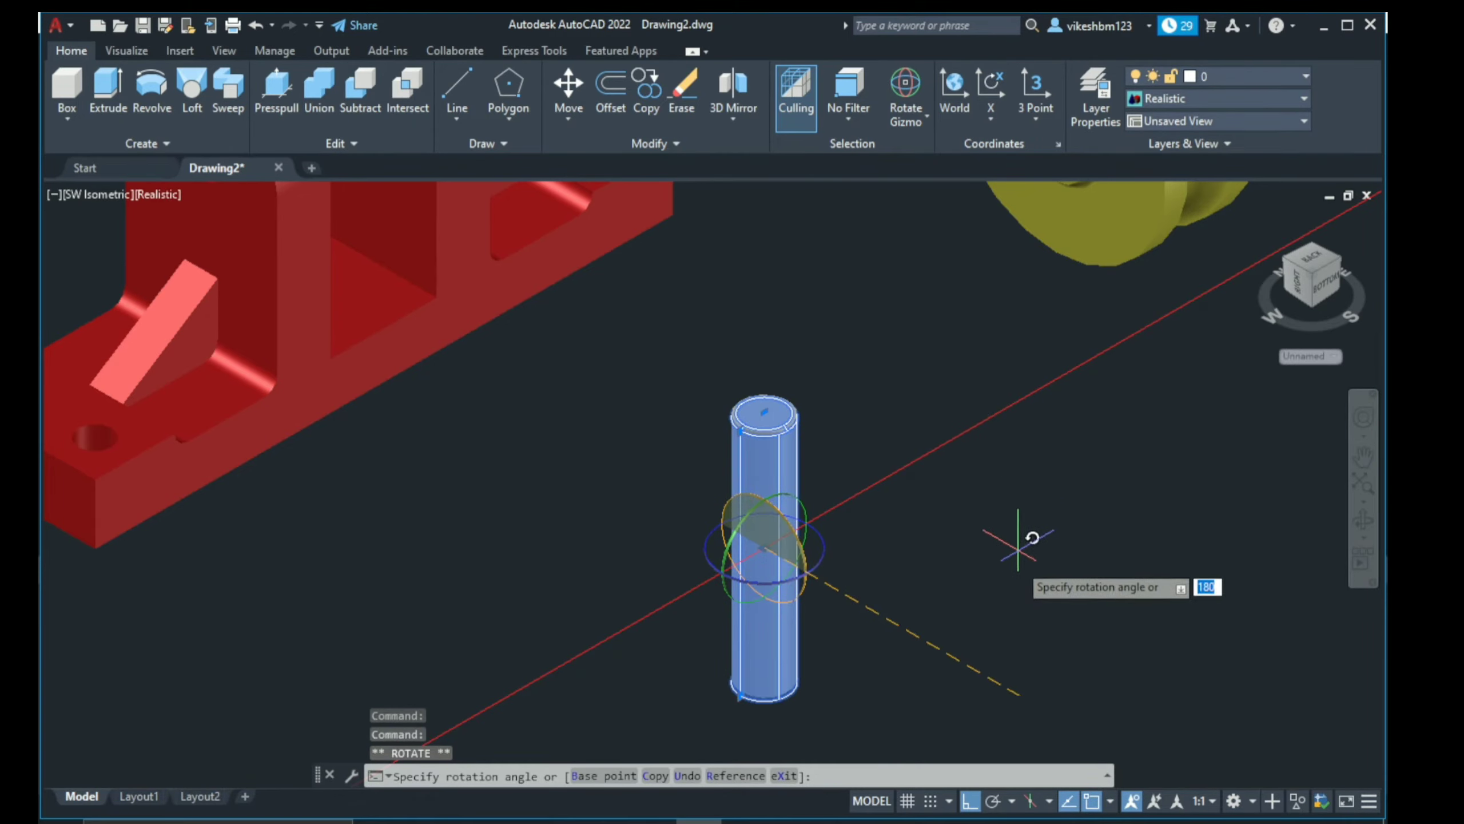
left_click(979, 540)
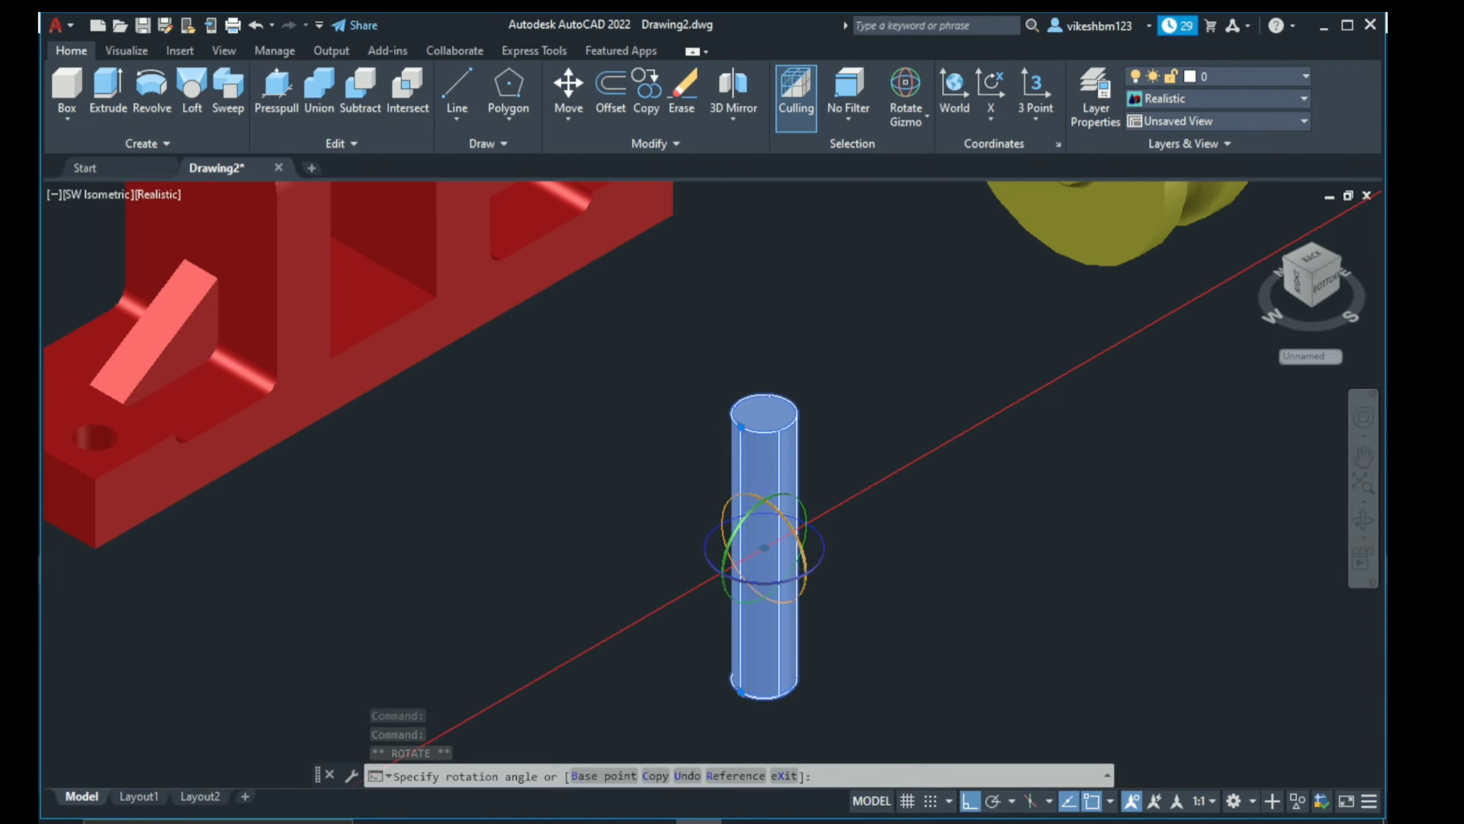
key("Escape")
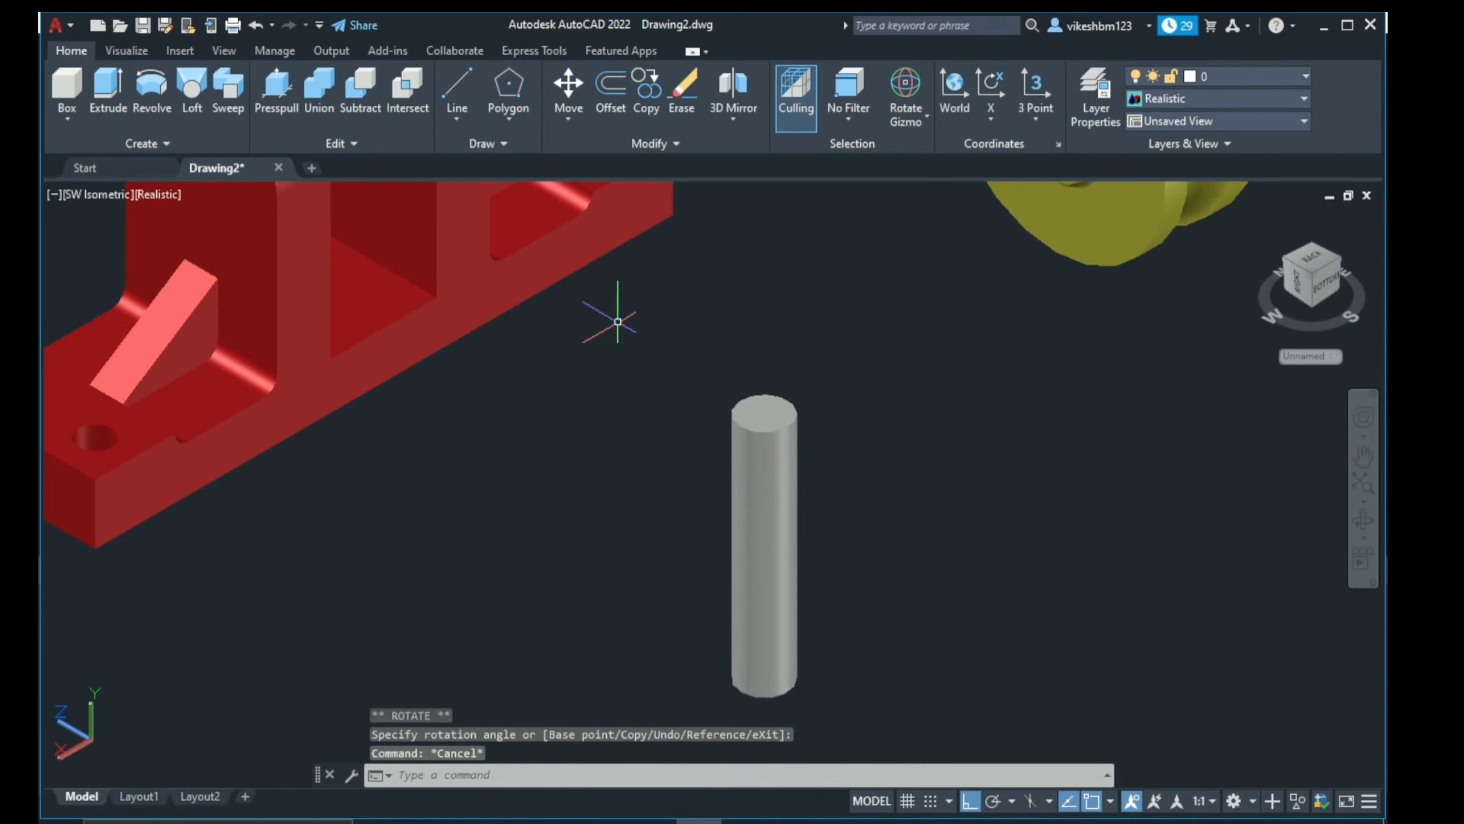
Step: Chamfer the pin's other circular edge with both distances set to 1
left_click(352, 151)
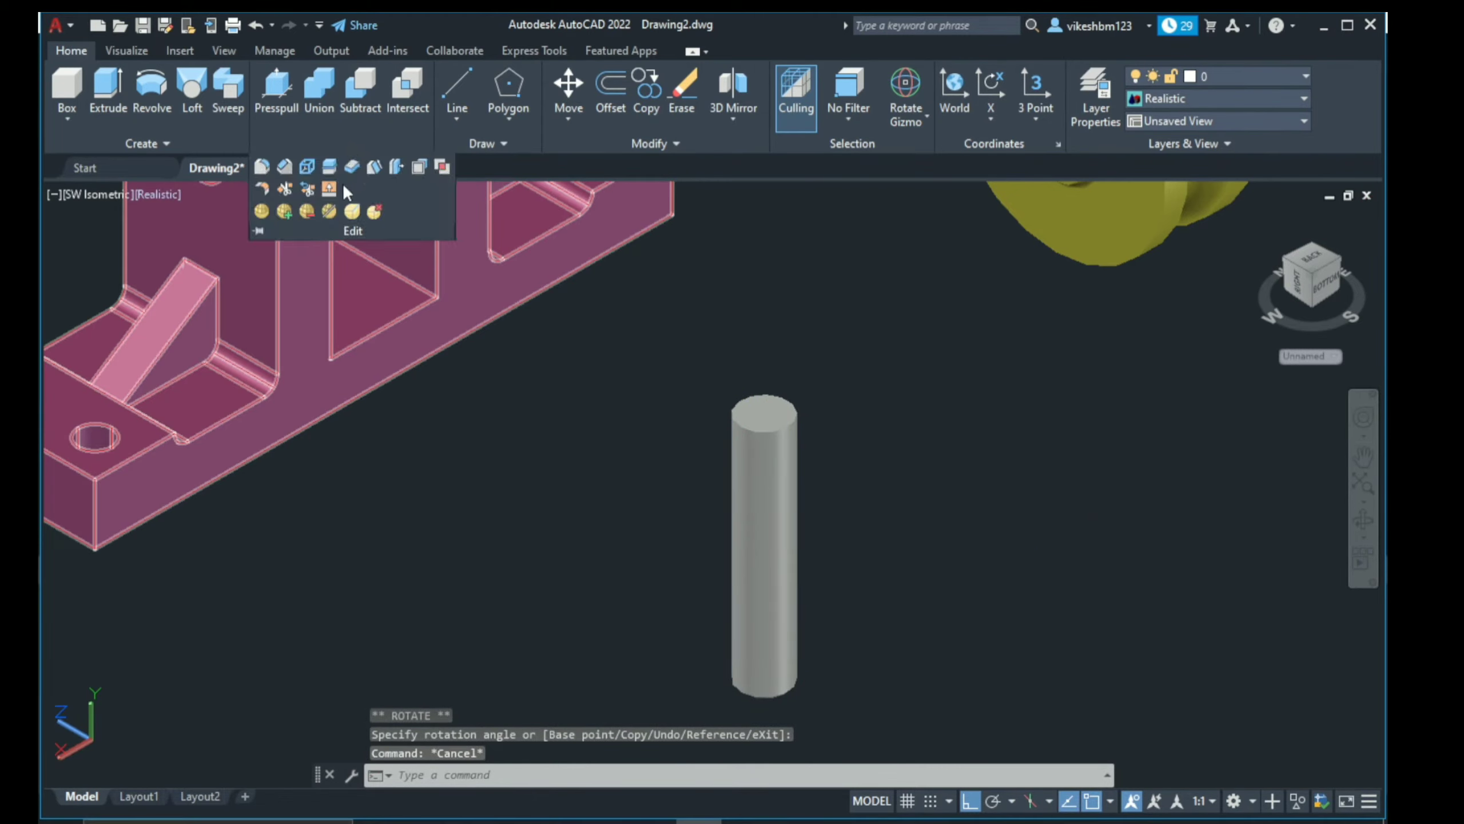
left_click(285, 166)
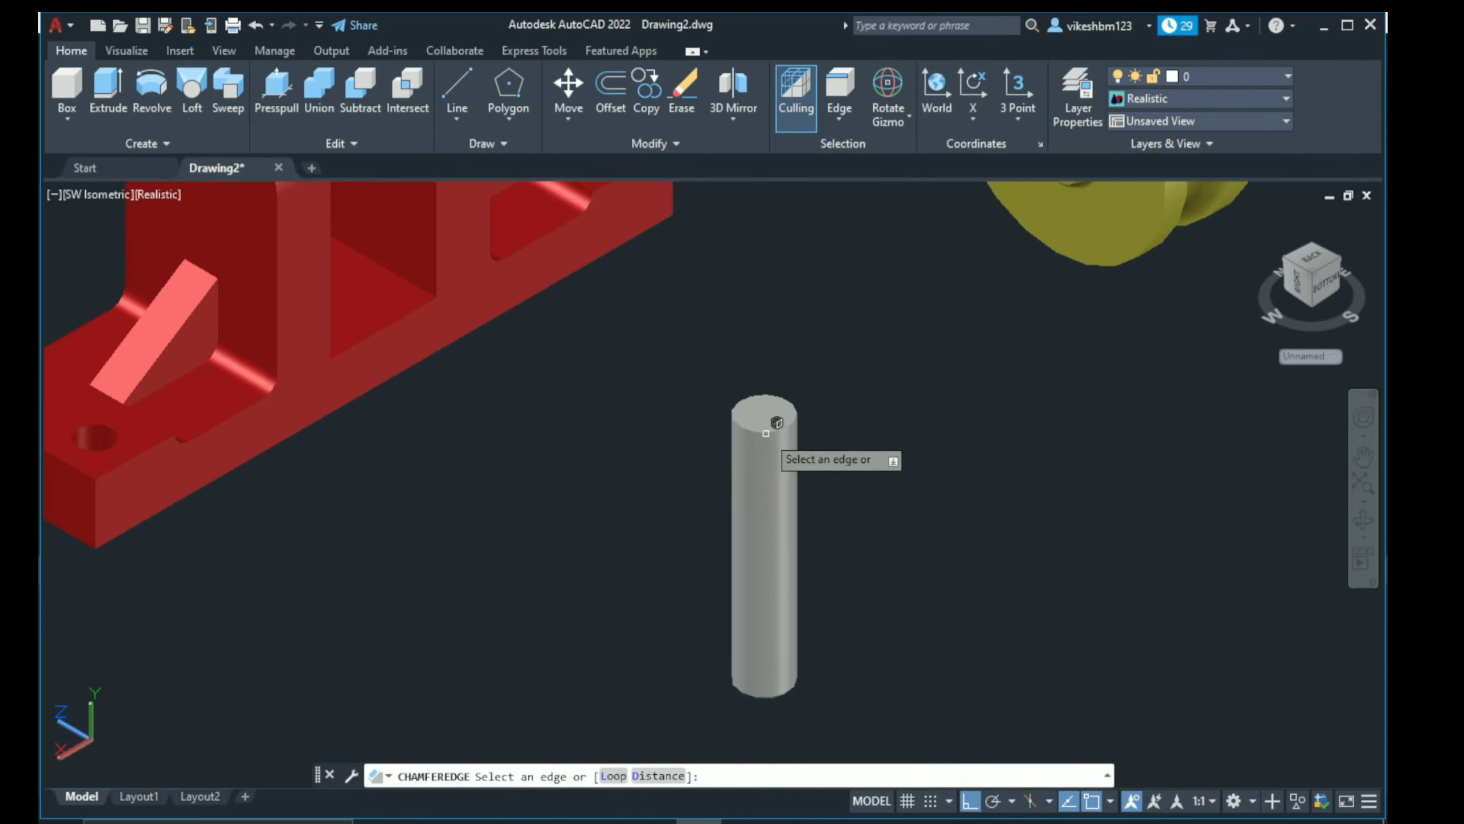
left_click(766, 432)
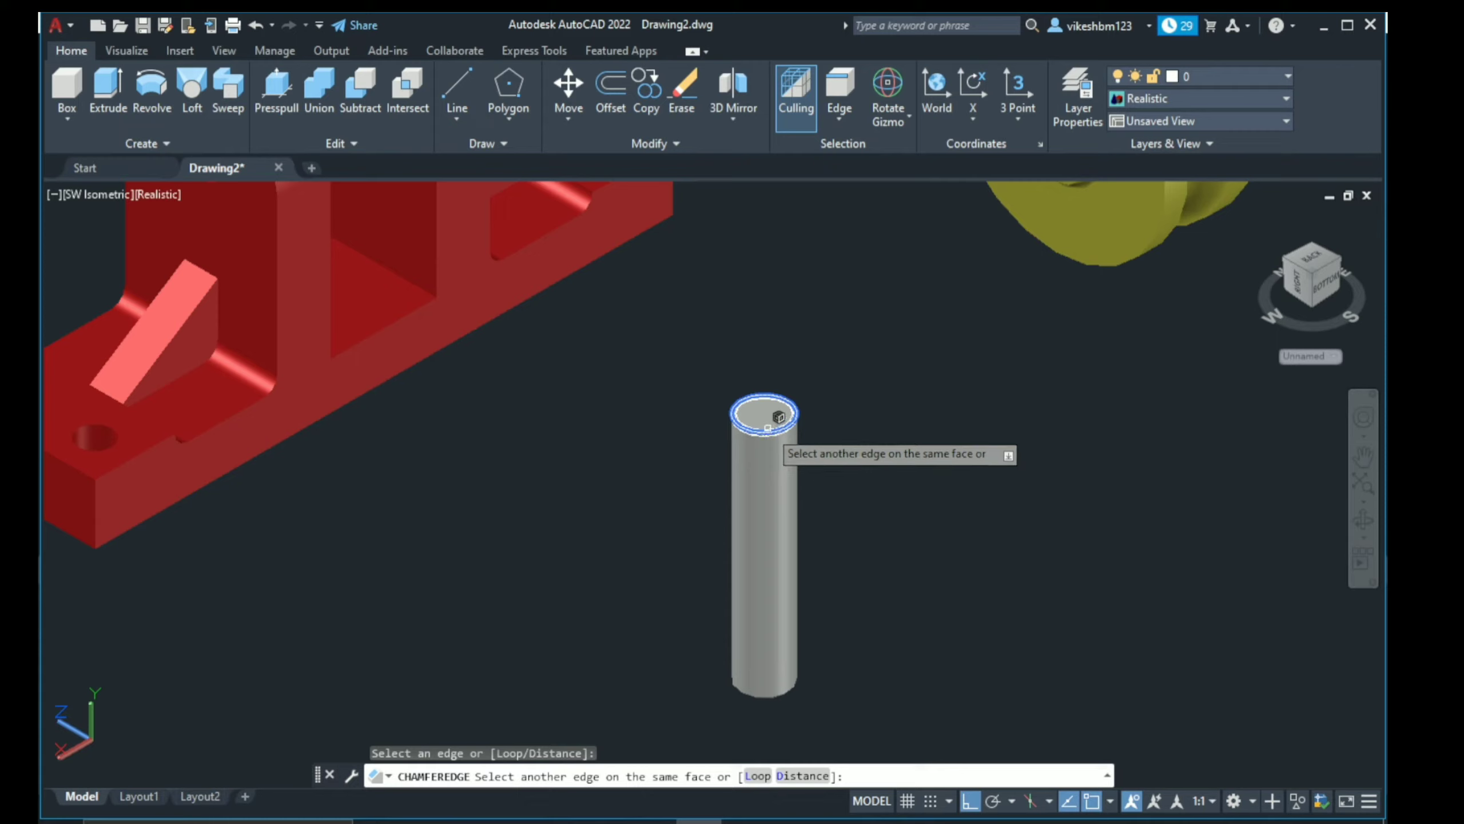
type("d")
key("Return")
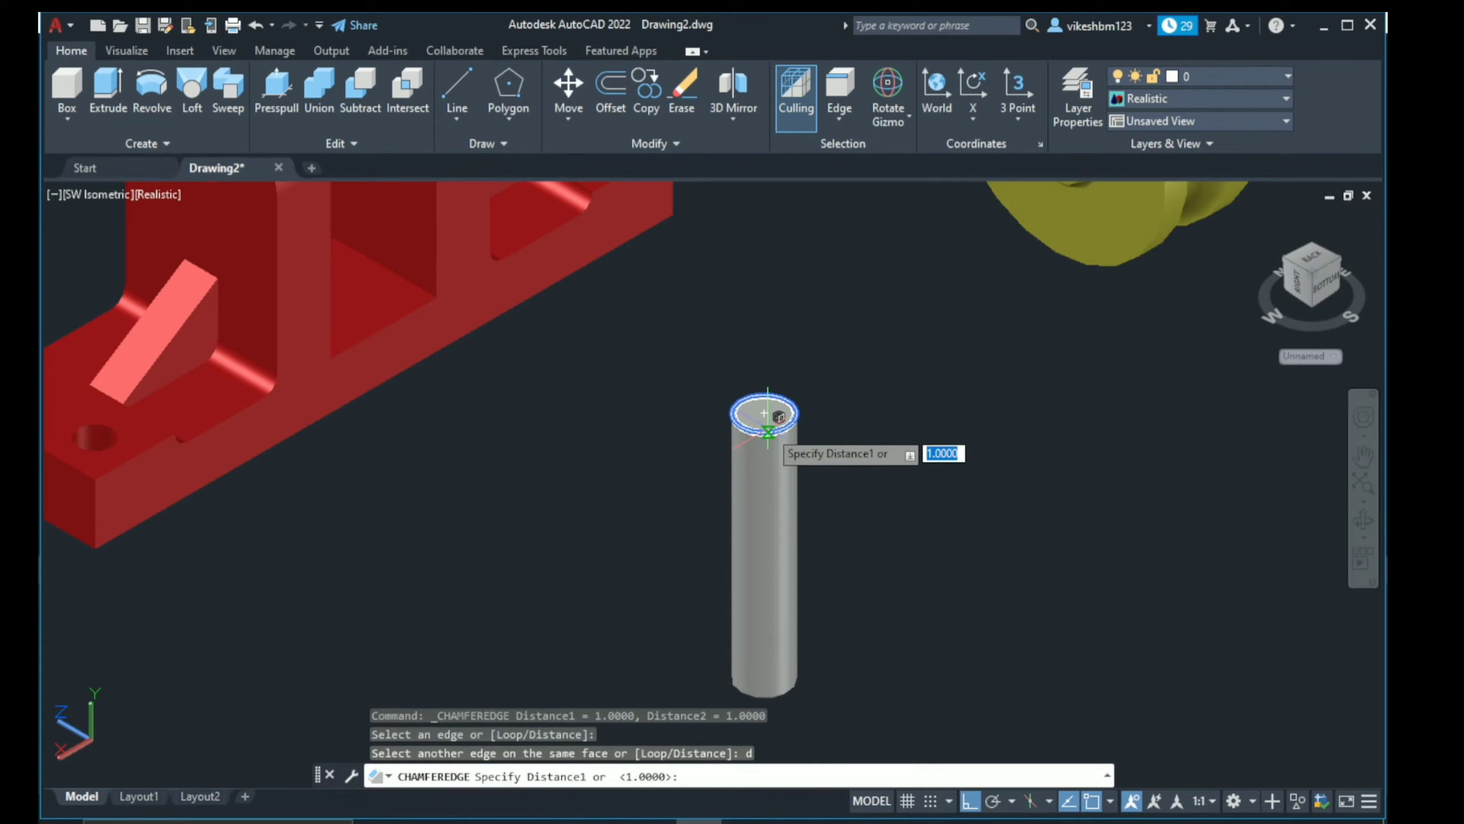
type("1")
key("Return")
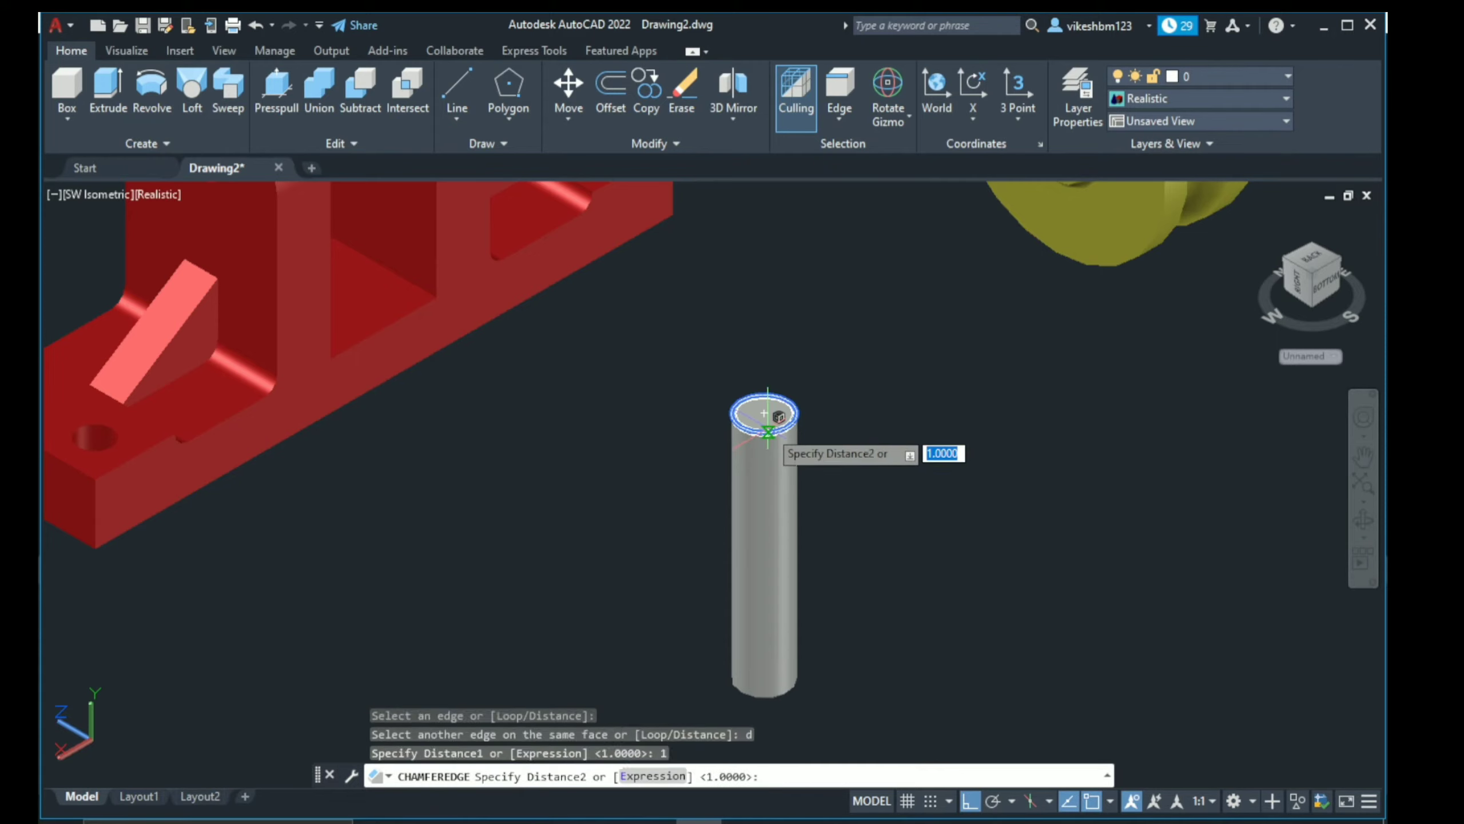
type("1")
key("Return")
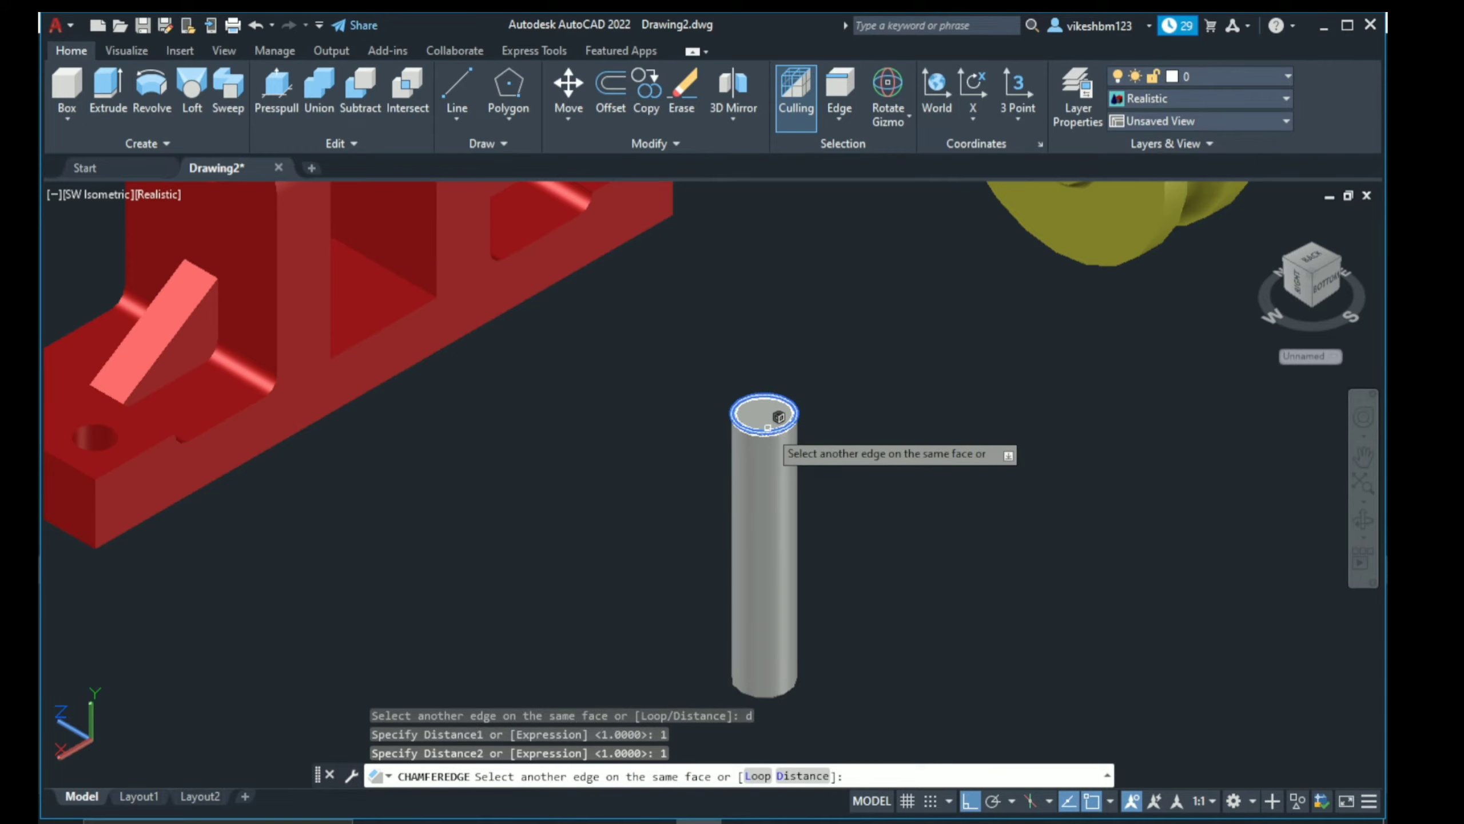
key("Return")
key("Return")
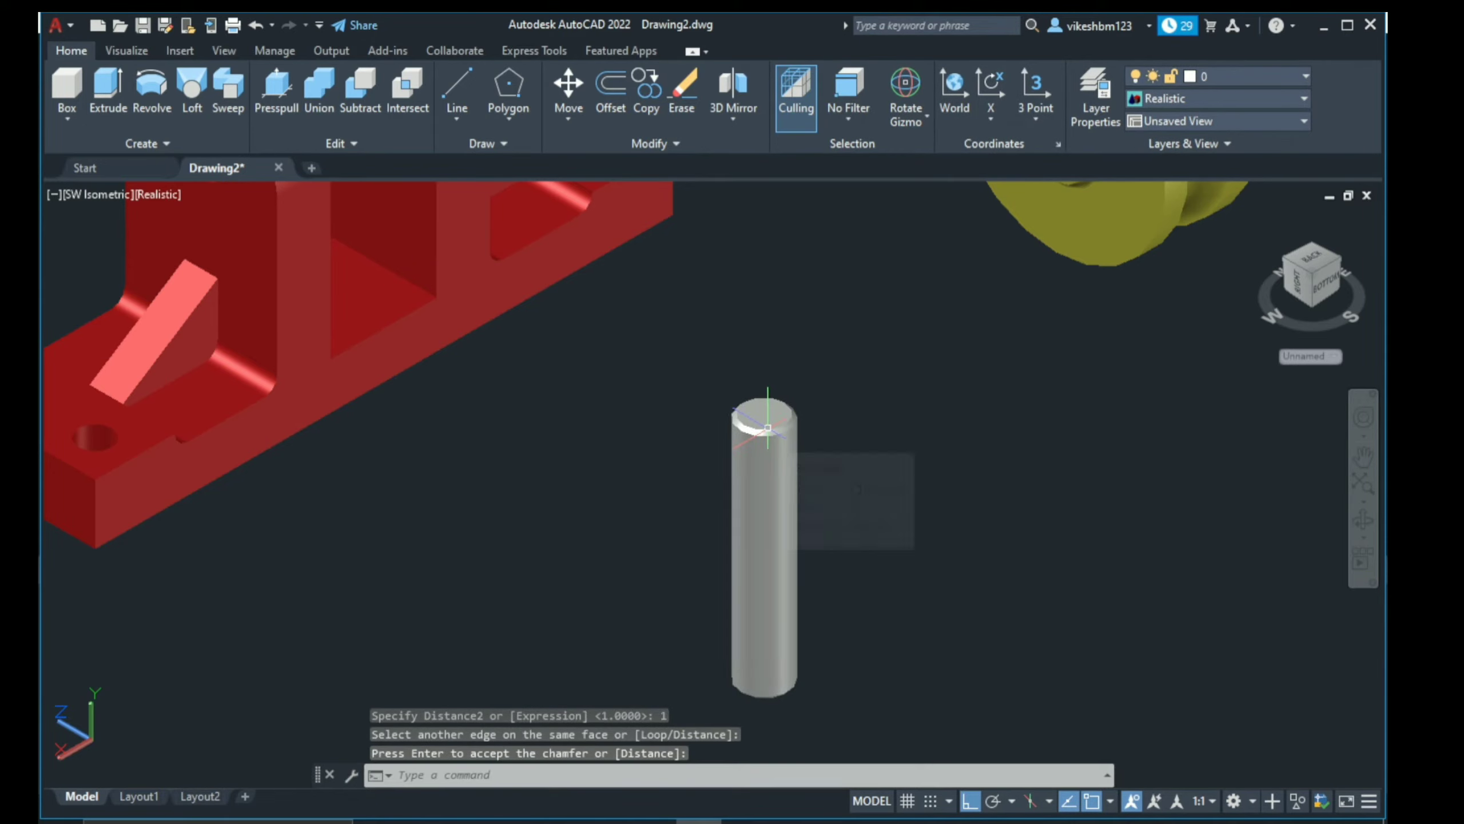
Step: Zoom out to view the finished pin, then select and deselect it
scroll(778, 481, "down", 2)
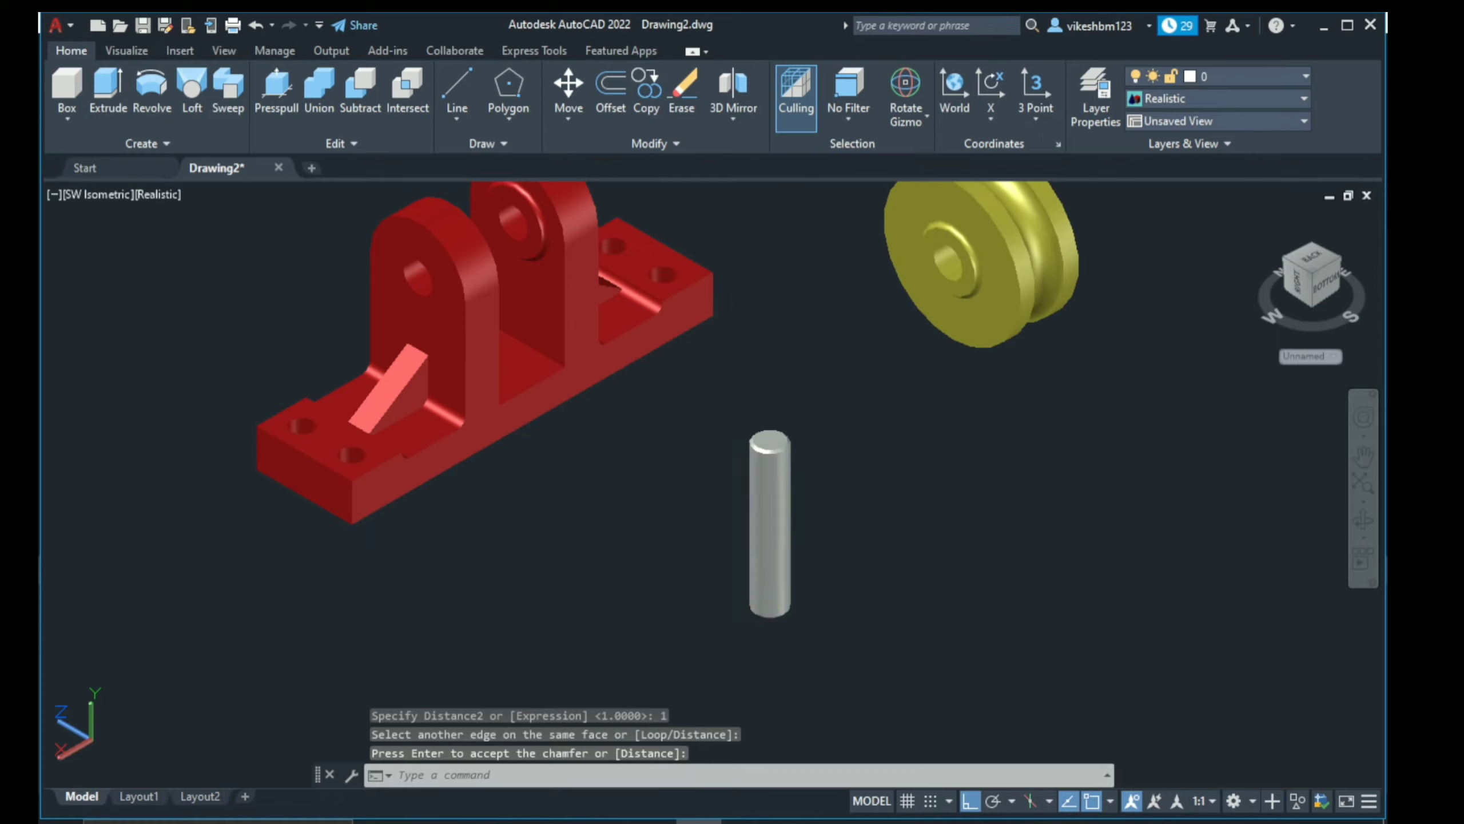
scroll(817, 592, "down", 1)
key("Return")
scroll(827, 597, "down", 2)
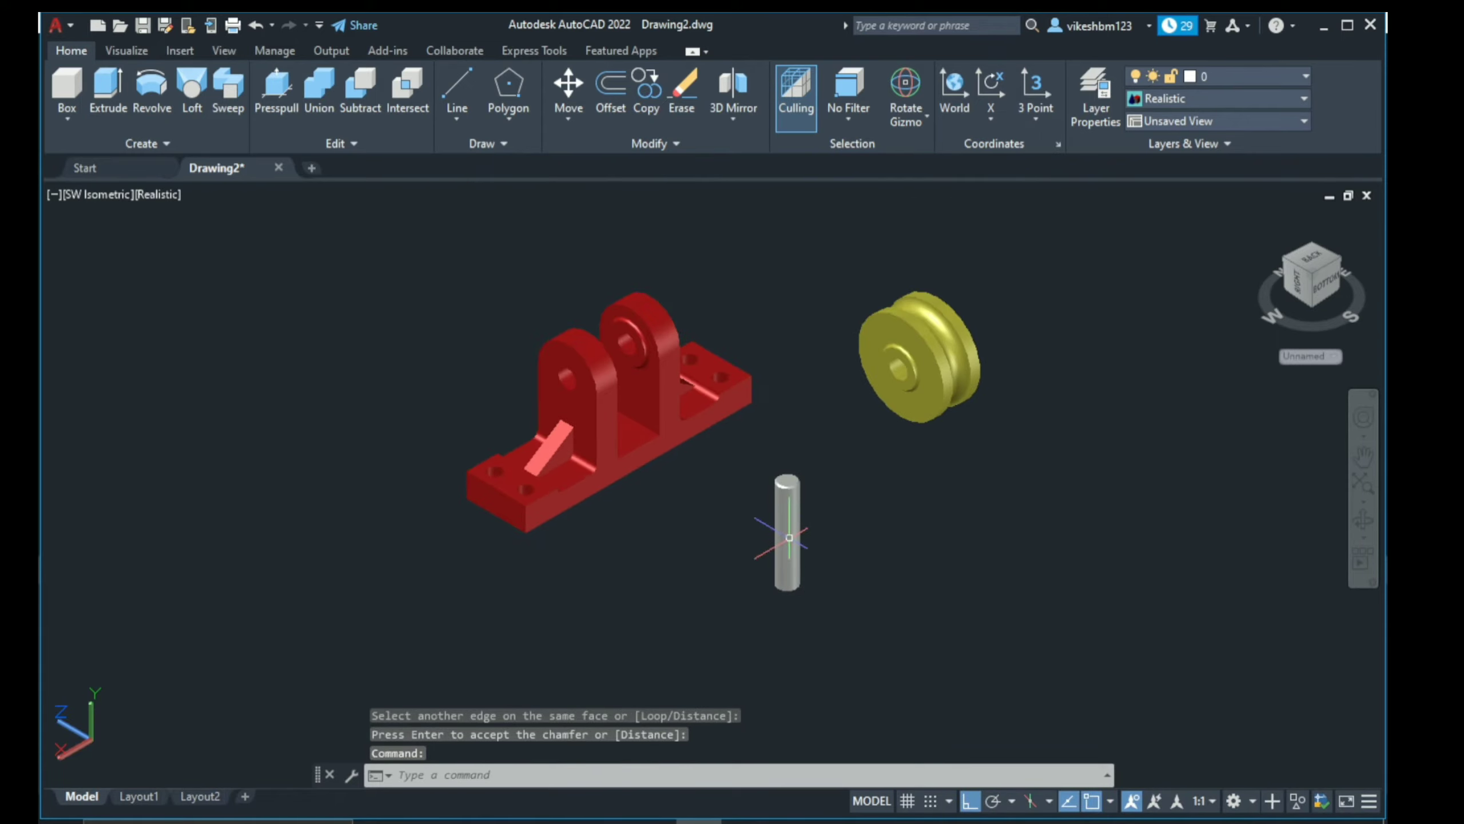
left_click(789, 537)
key("Escape")
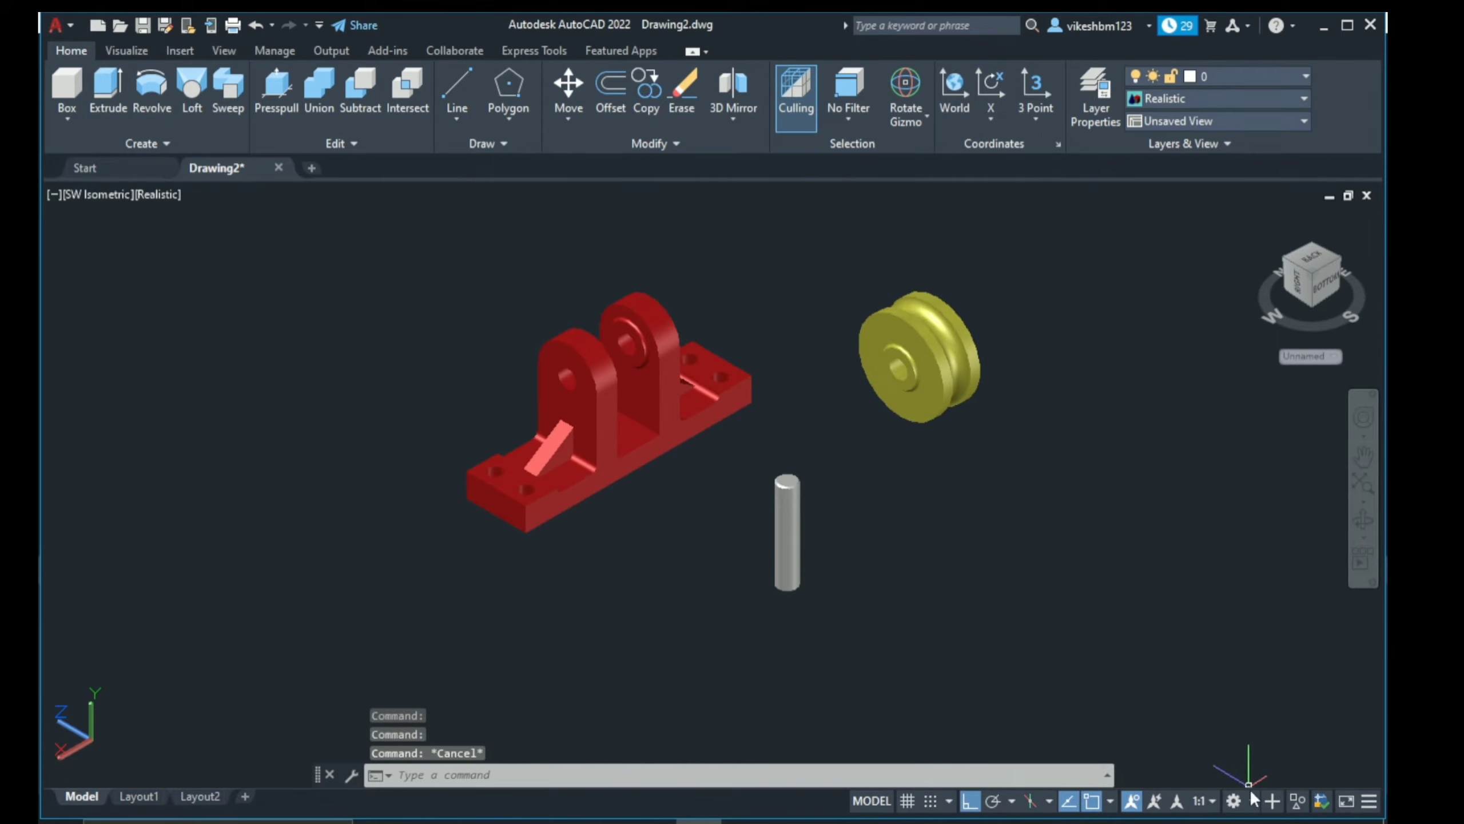
Step: Switch to the Drafting & Annotation workspace and select the chamfered grey pin
left_click(1254, 801)
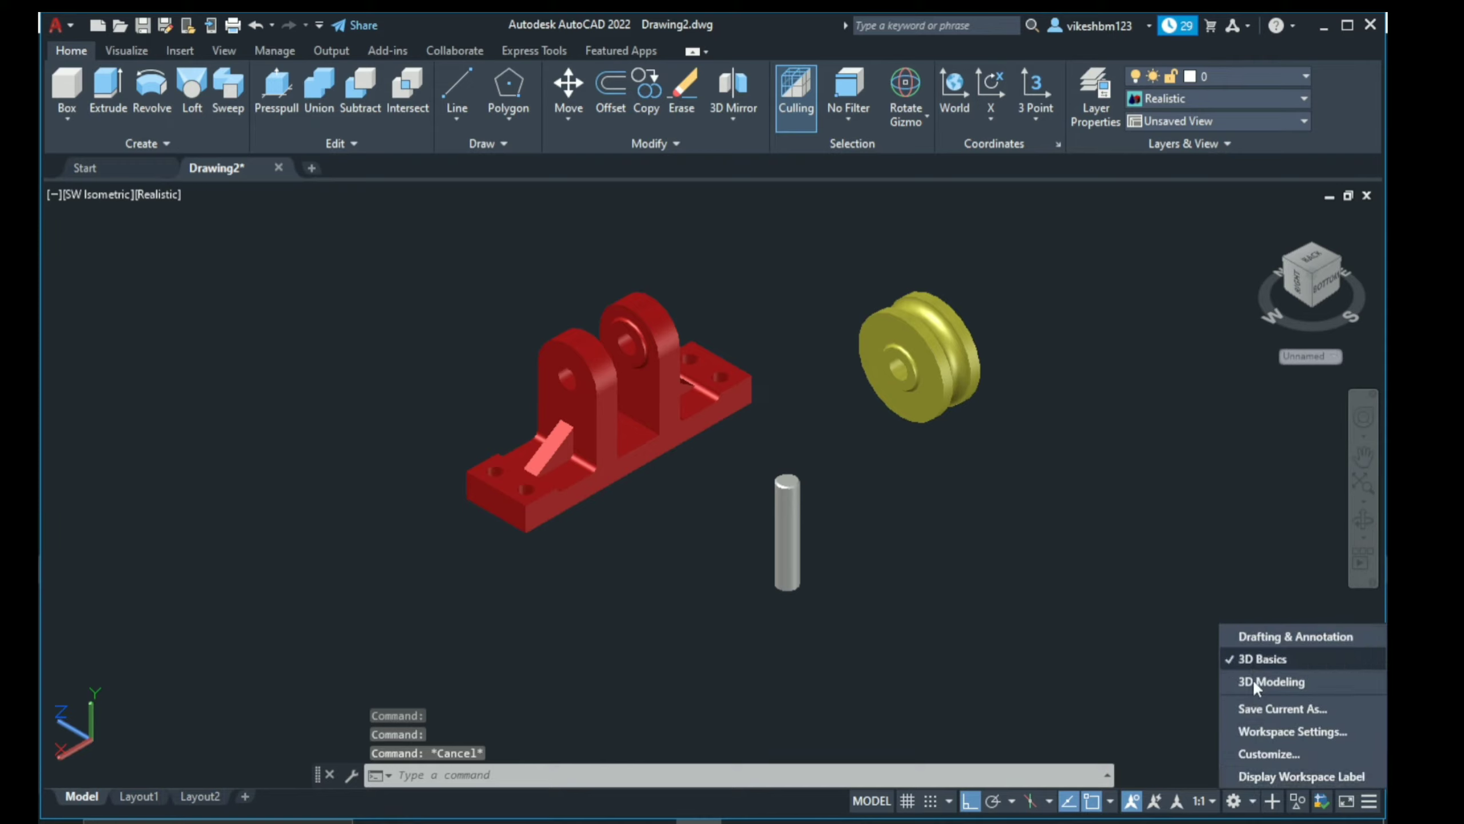
left_click(1257, 643)
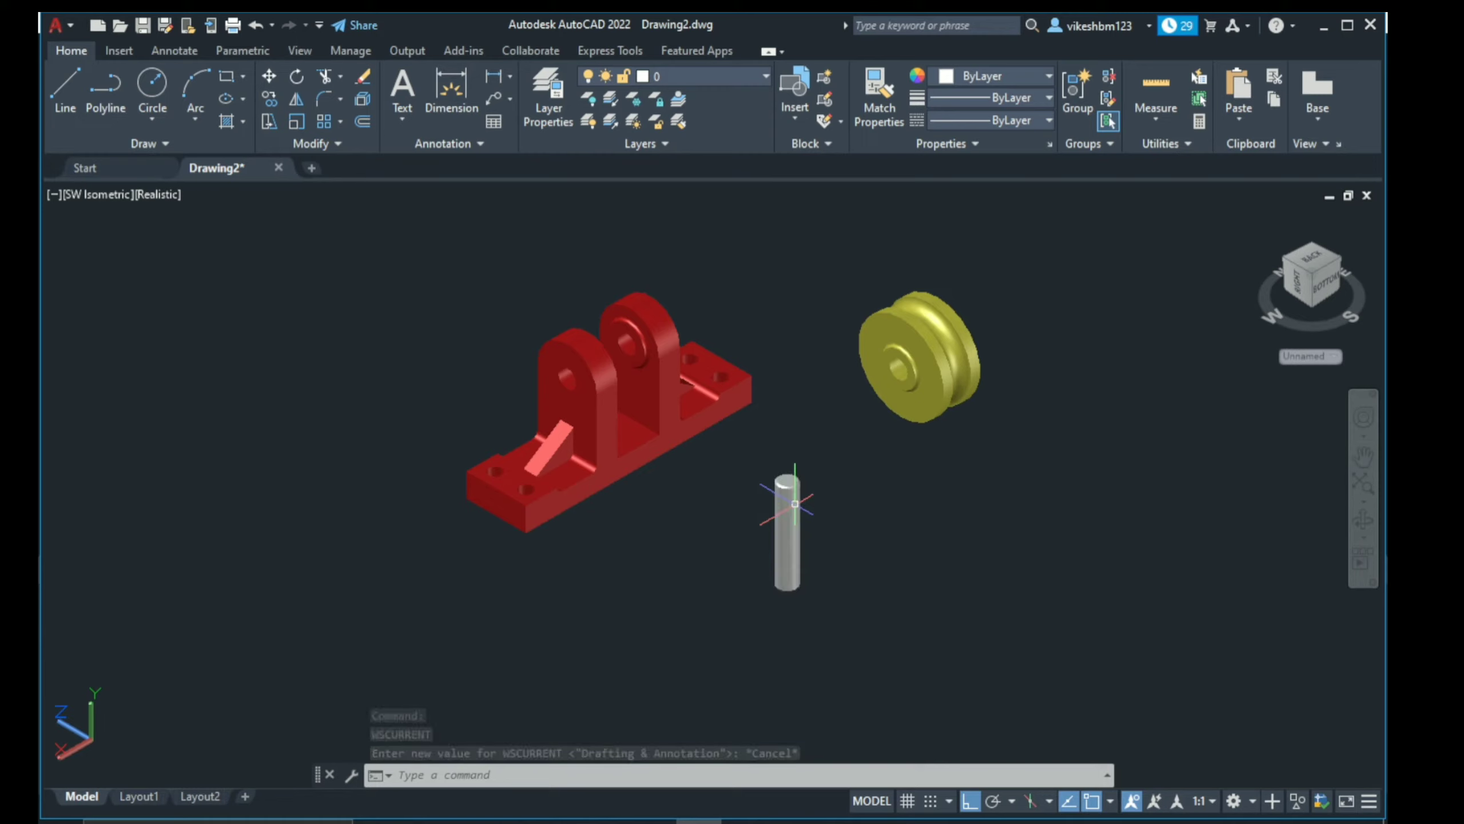
left_click(794, 503)
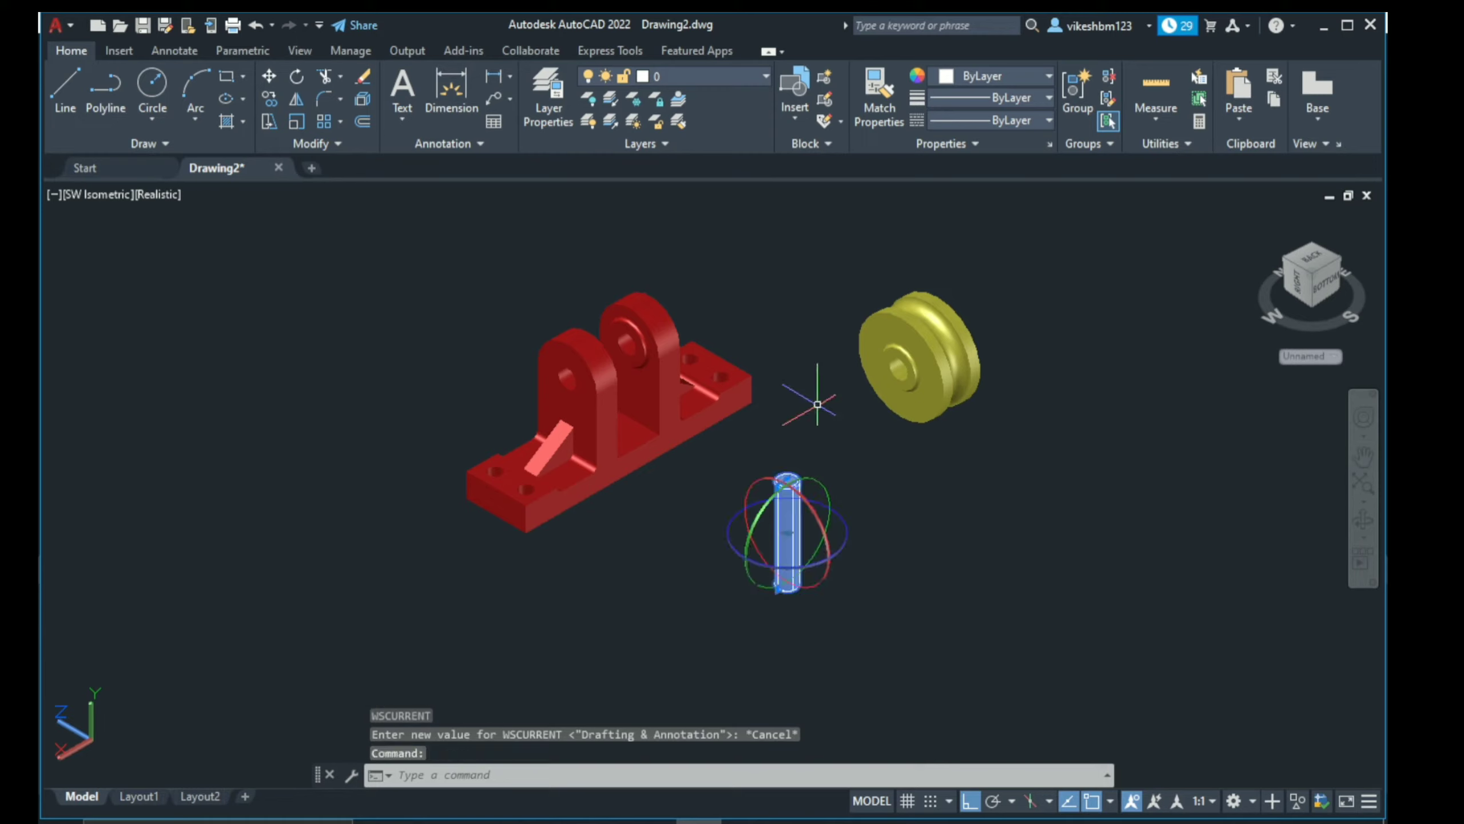
Step: Give the pin a medium blue colour from the Color list and reselect it
left_click(987, 77)
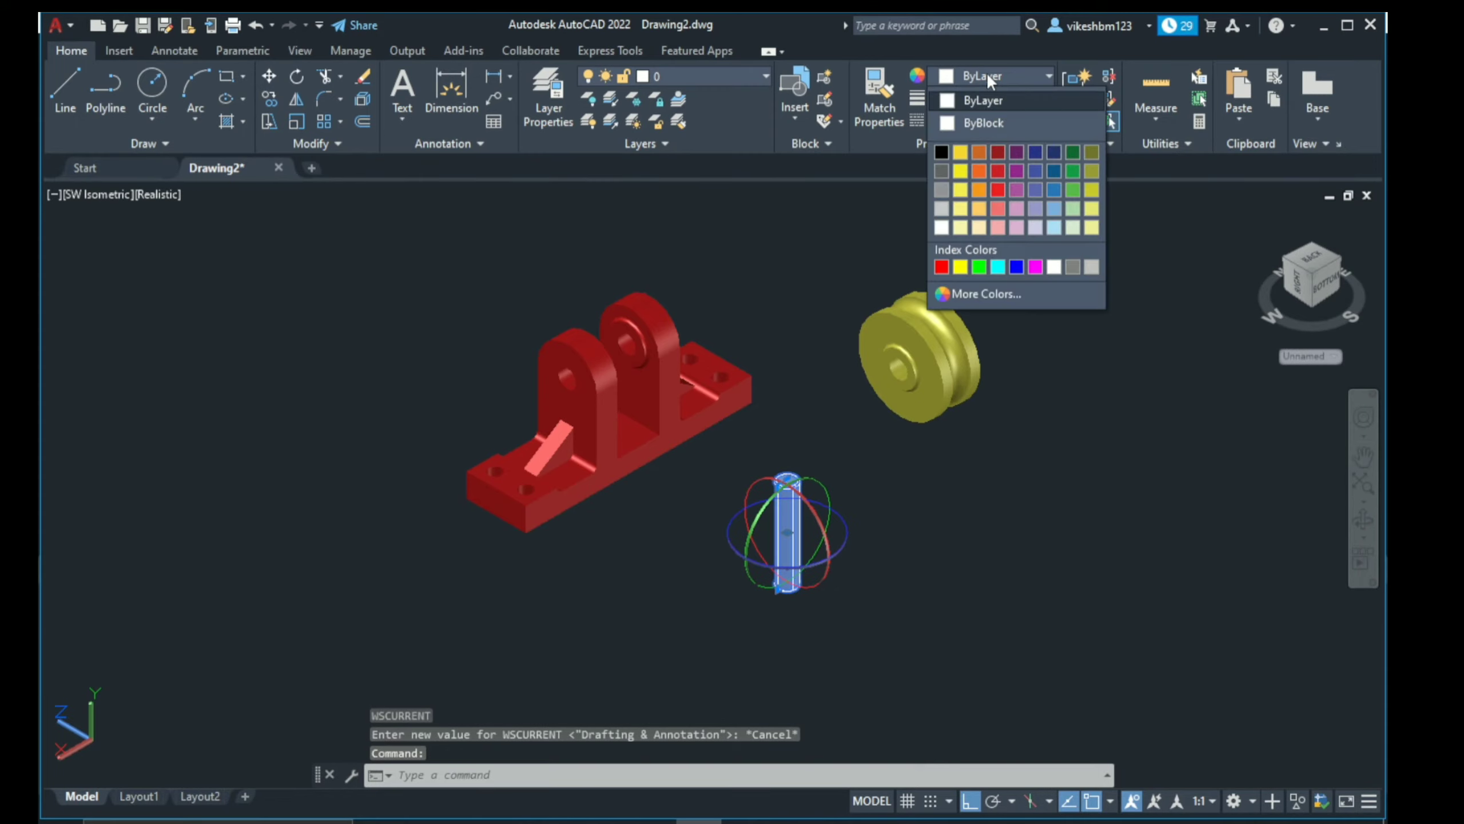
left_click(1052, 188)
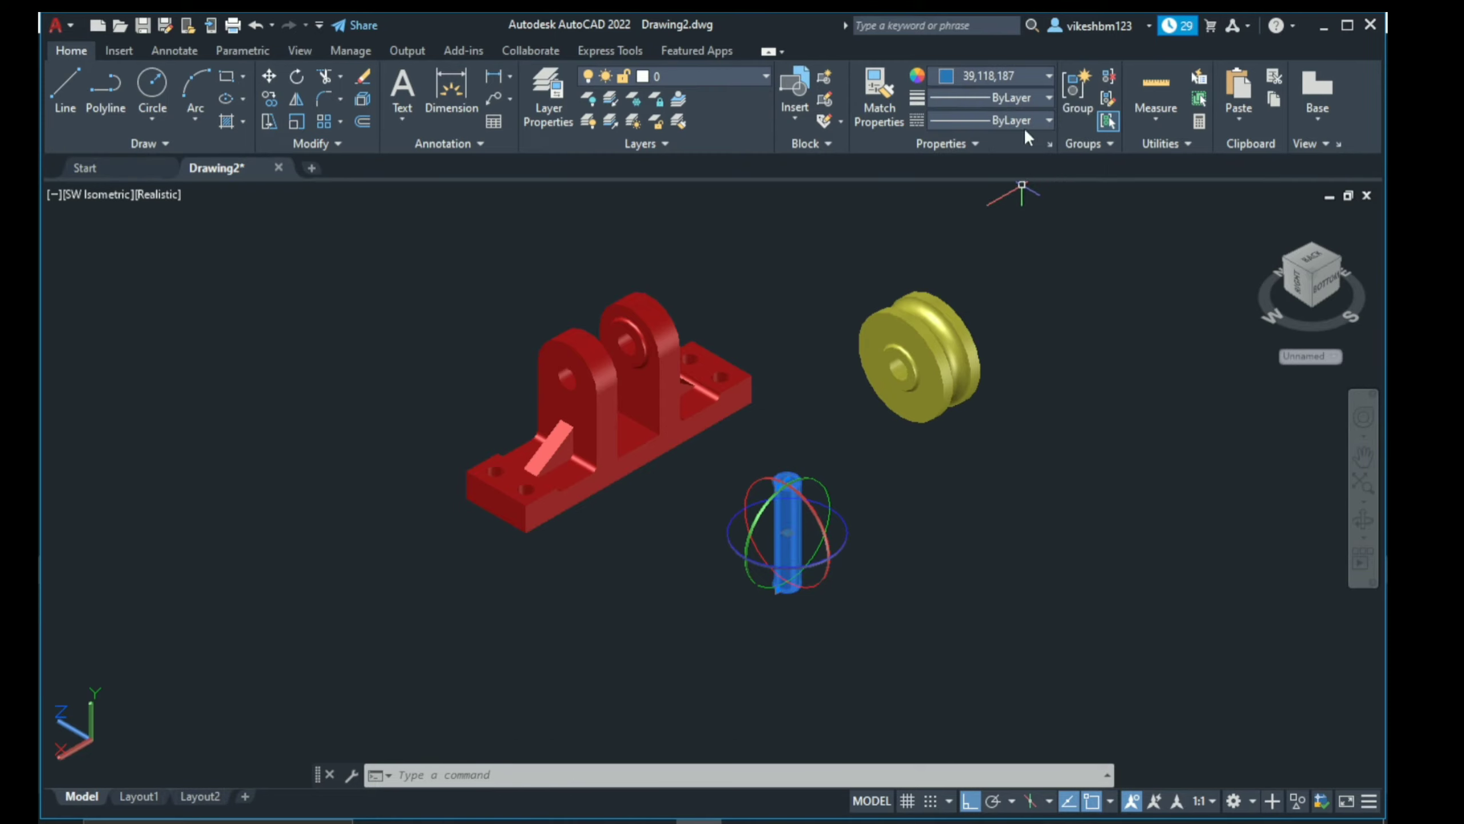
left_click(1025, 74)
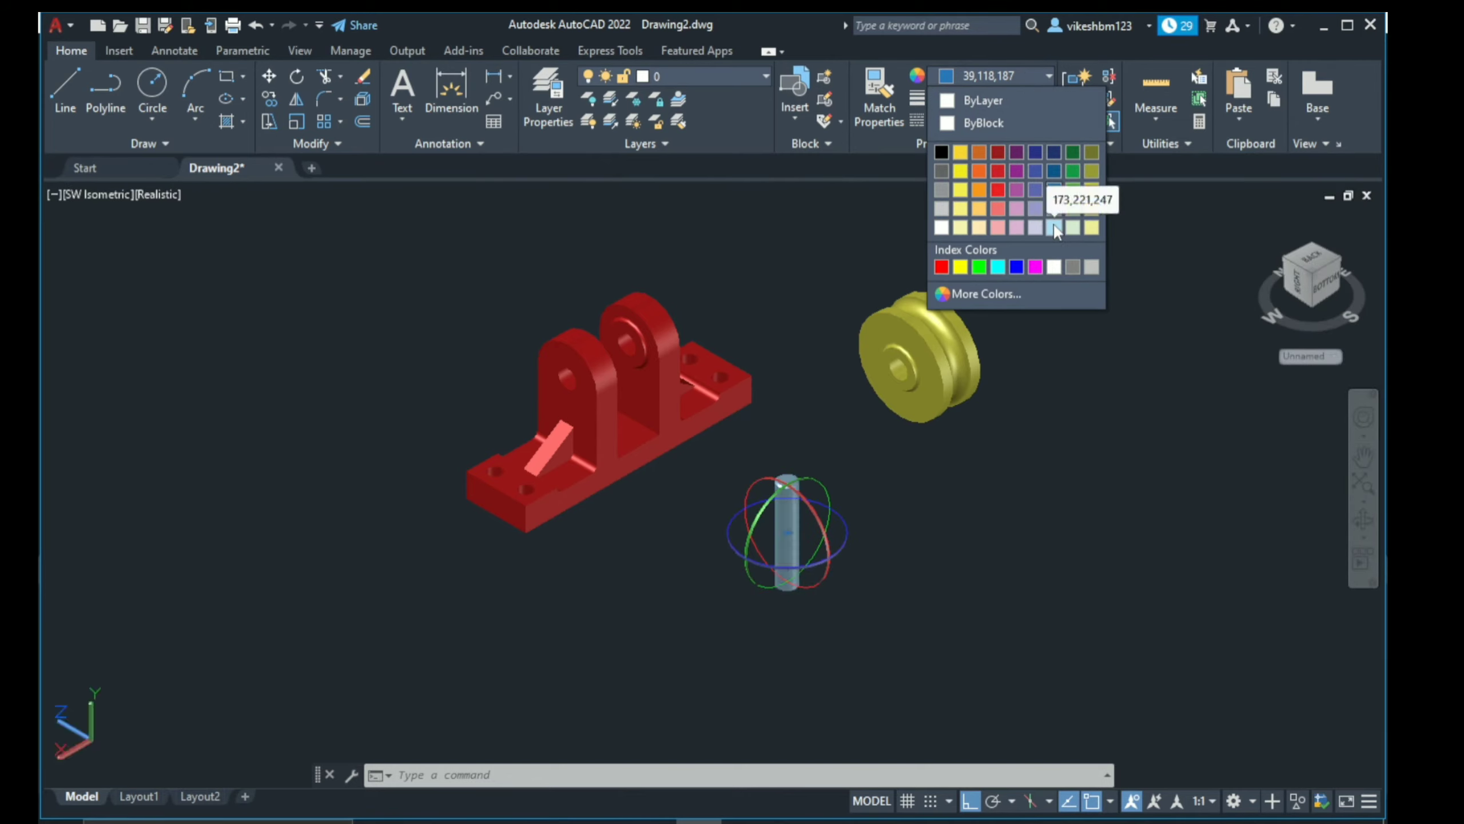
left_click(1054, 187)
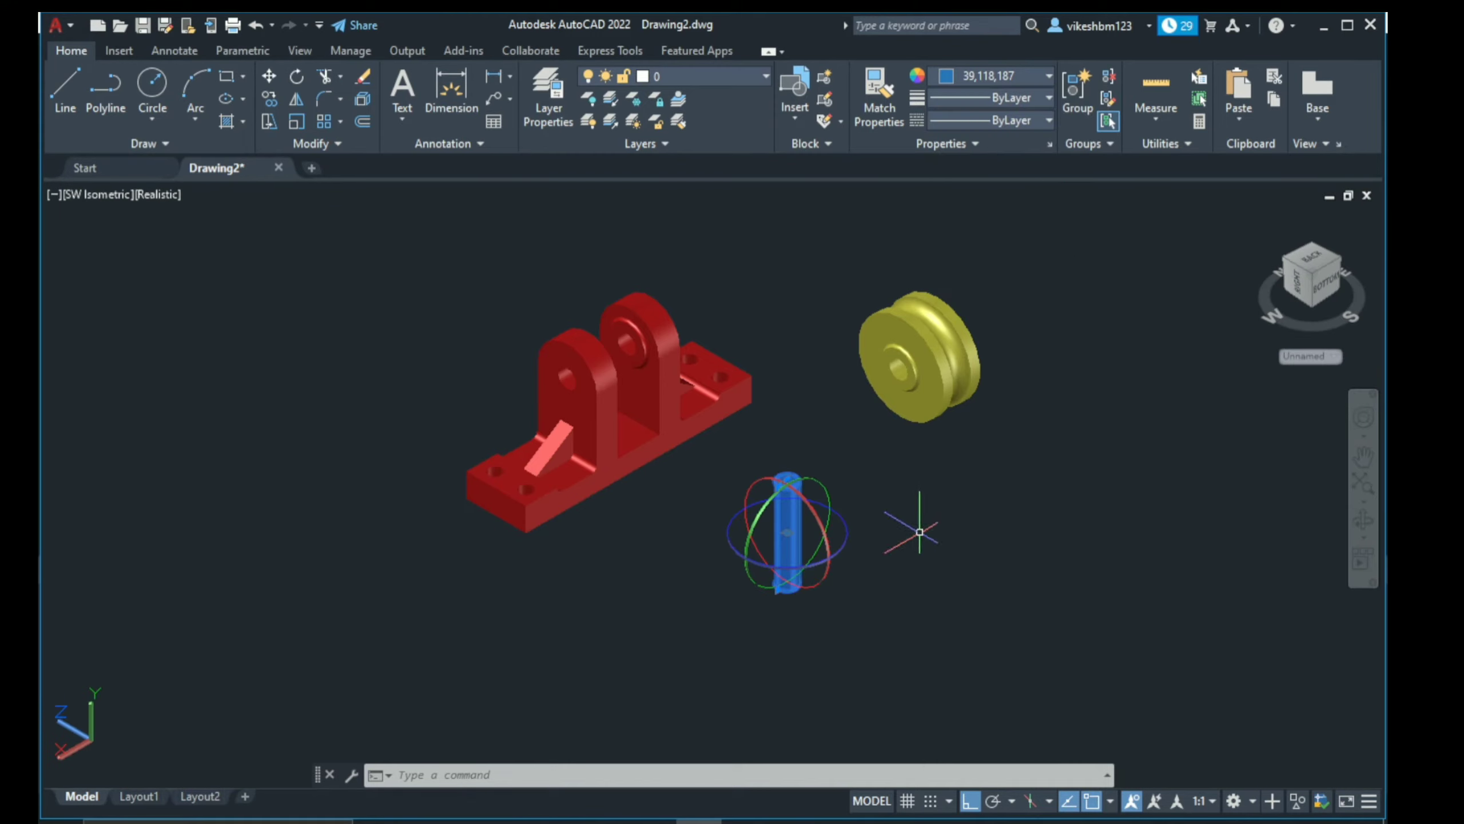
key("Escape")
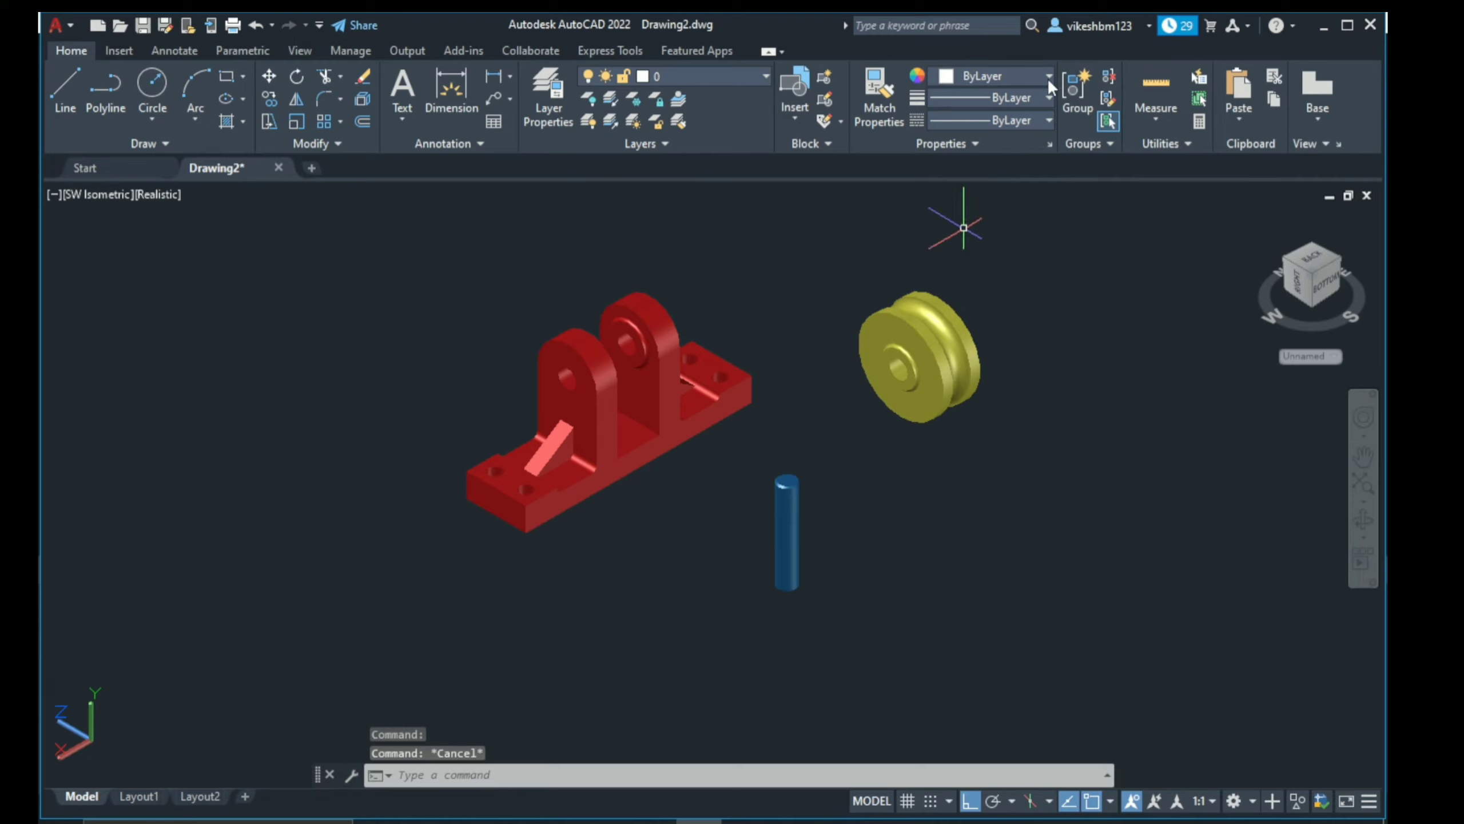
left_click(1048, 78)
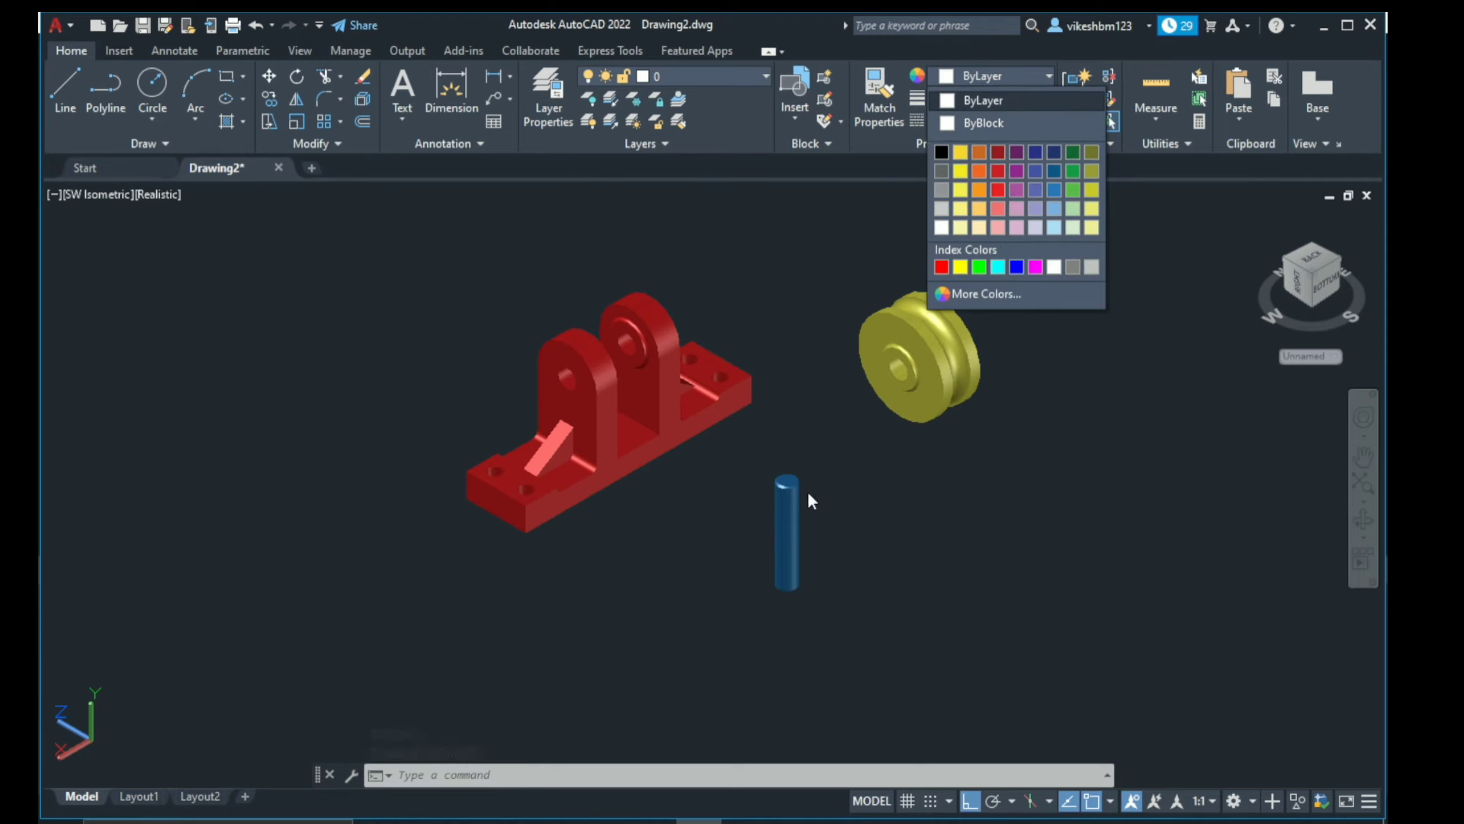
left_click(790, 508)
left_click(787, 519)
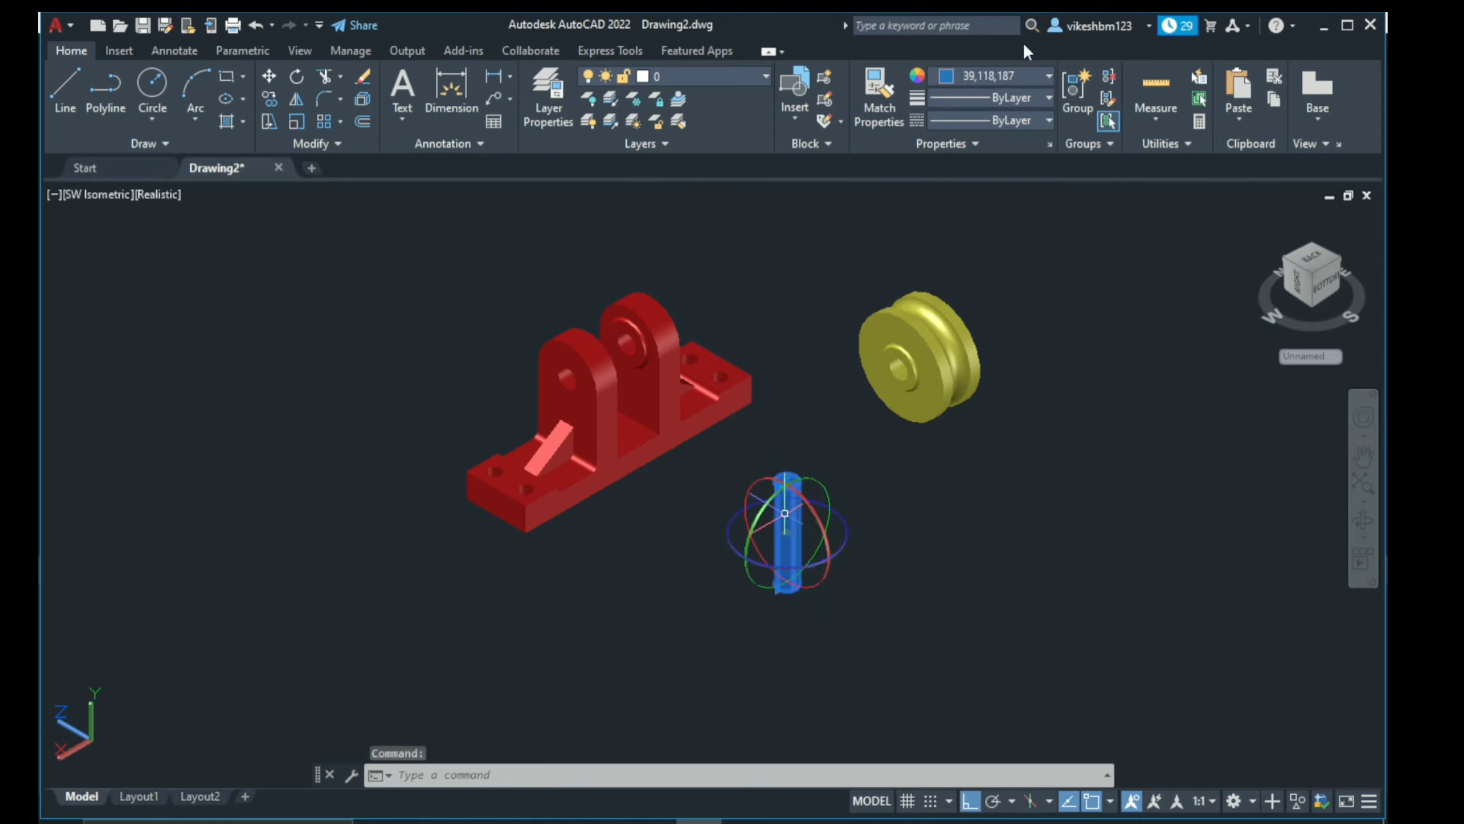
Step: Recolour the pin deep blue (RGB 18,31,206) through True Color and reselect it
left_click(1013, 80)
left_click(917, 84)
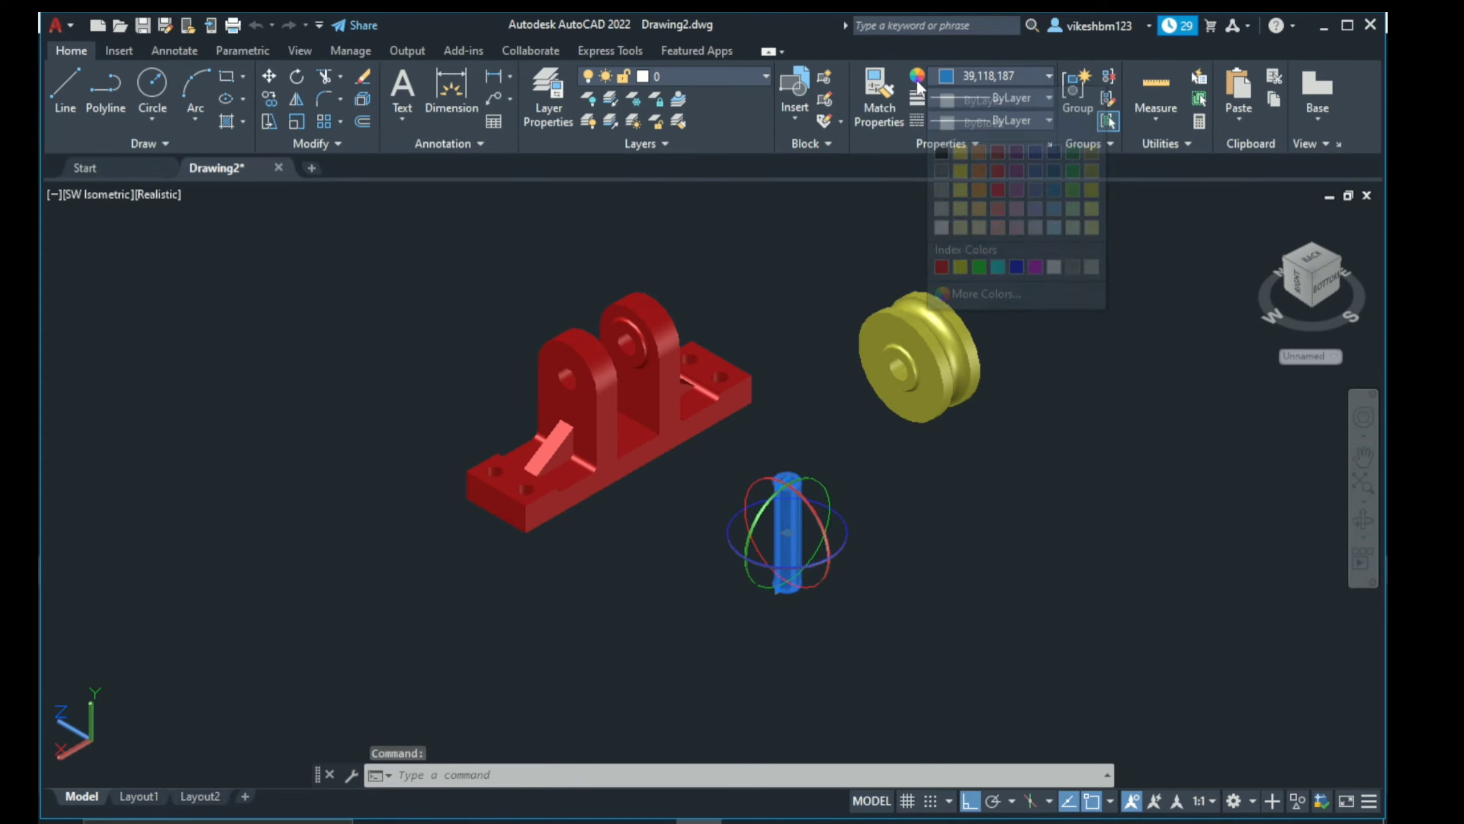
left_click(995, 76)
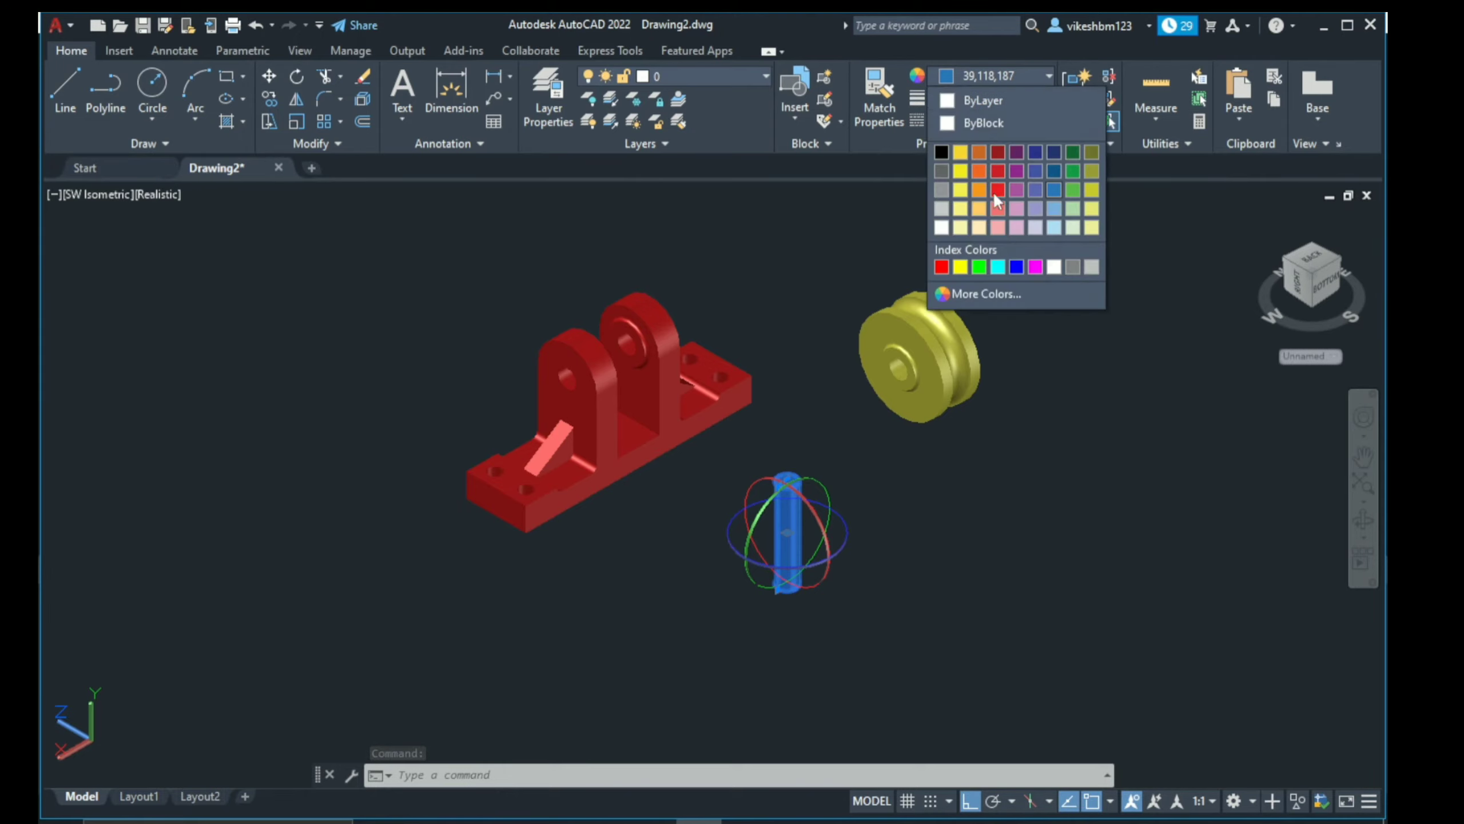
left_click(980, 292)
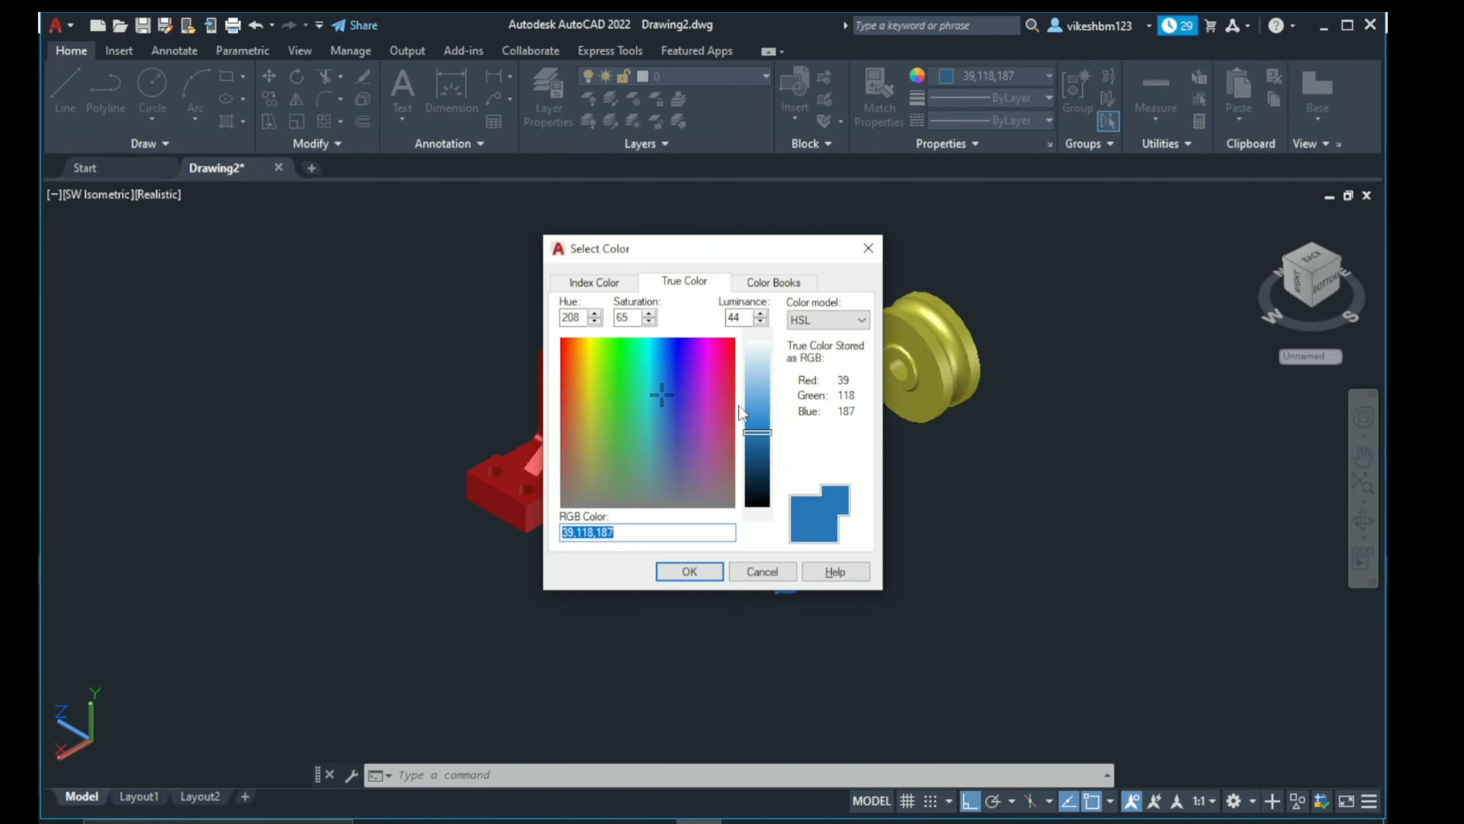
left_click(674, 362)
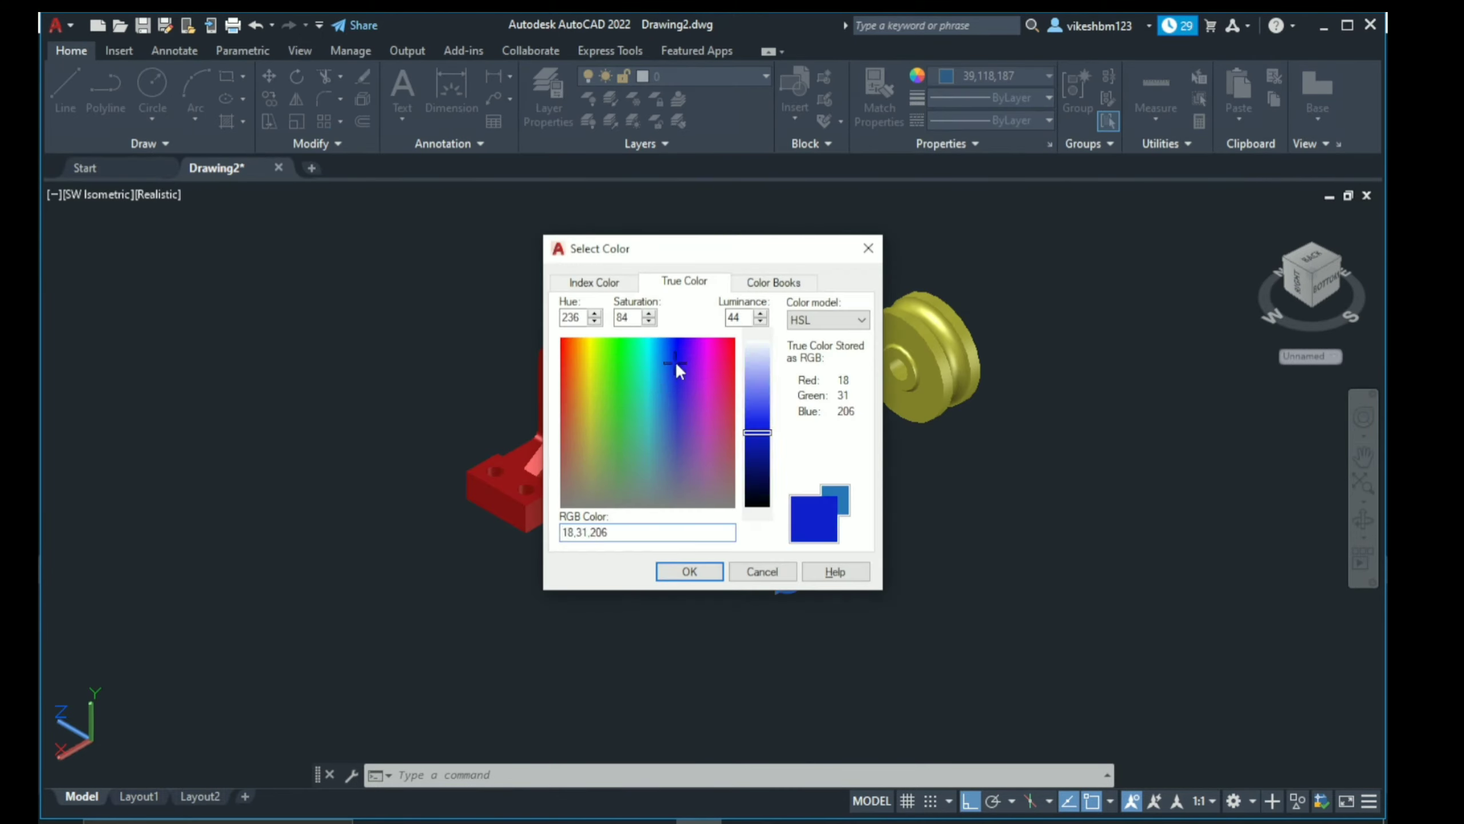
left_click(689, 571)
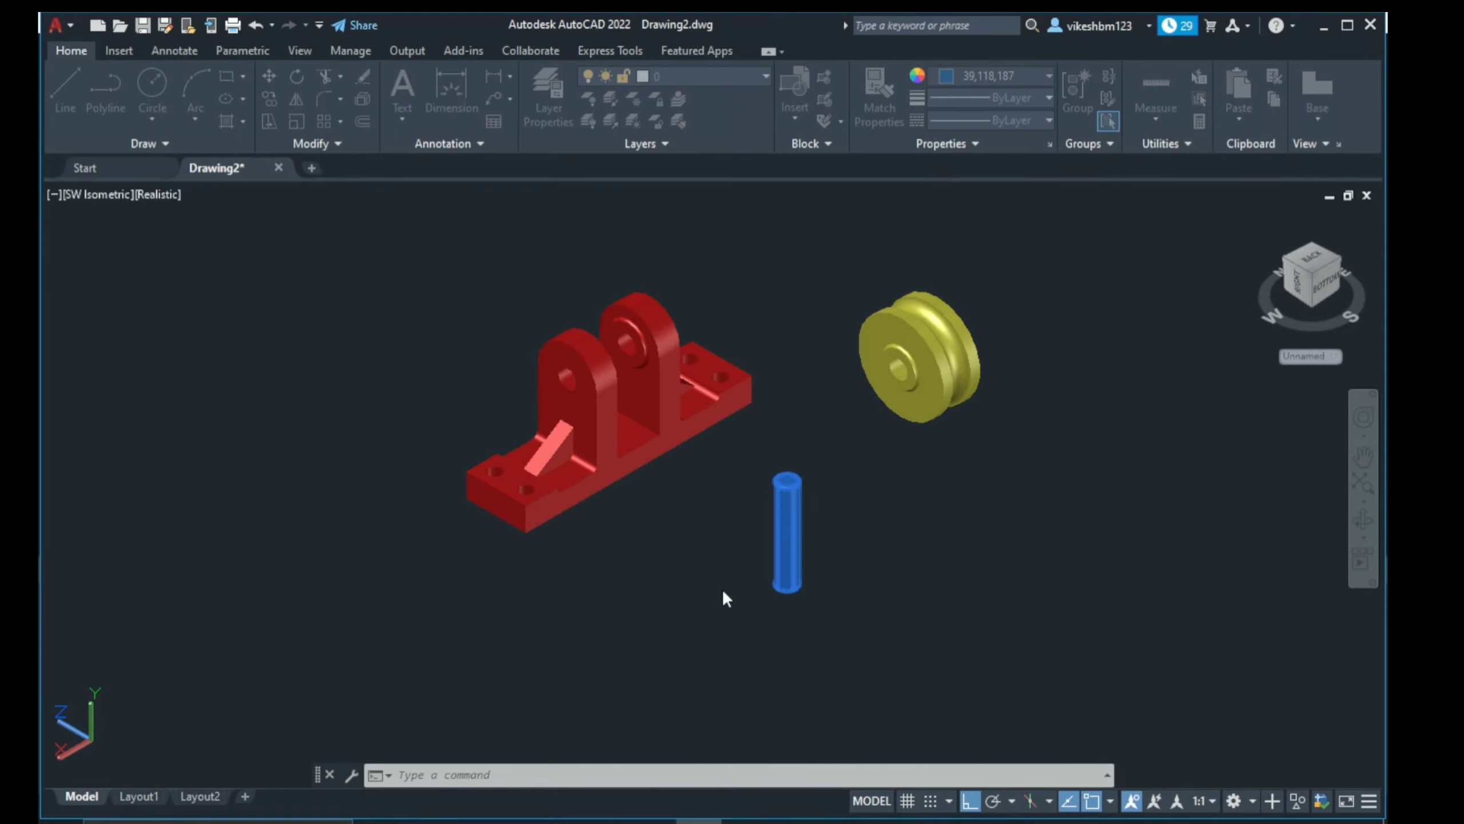
key("Escape")
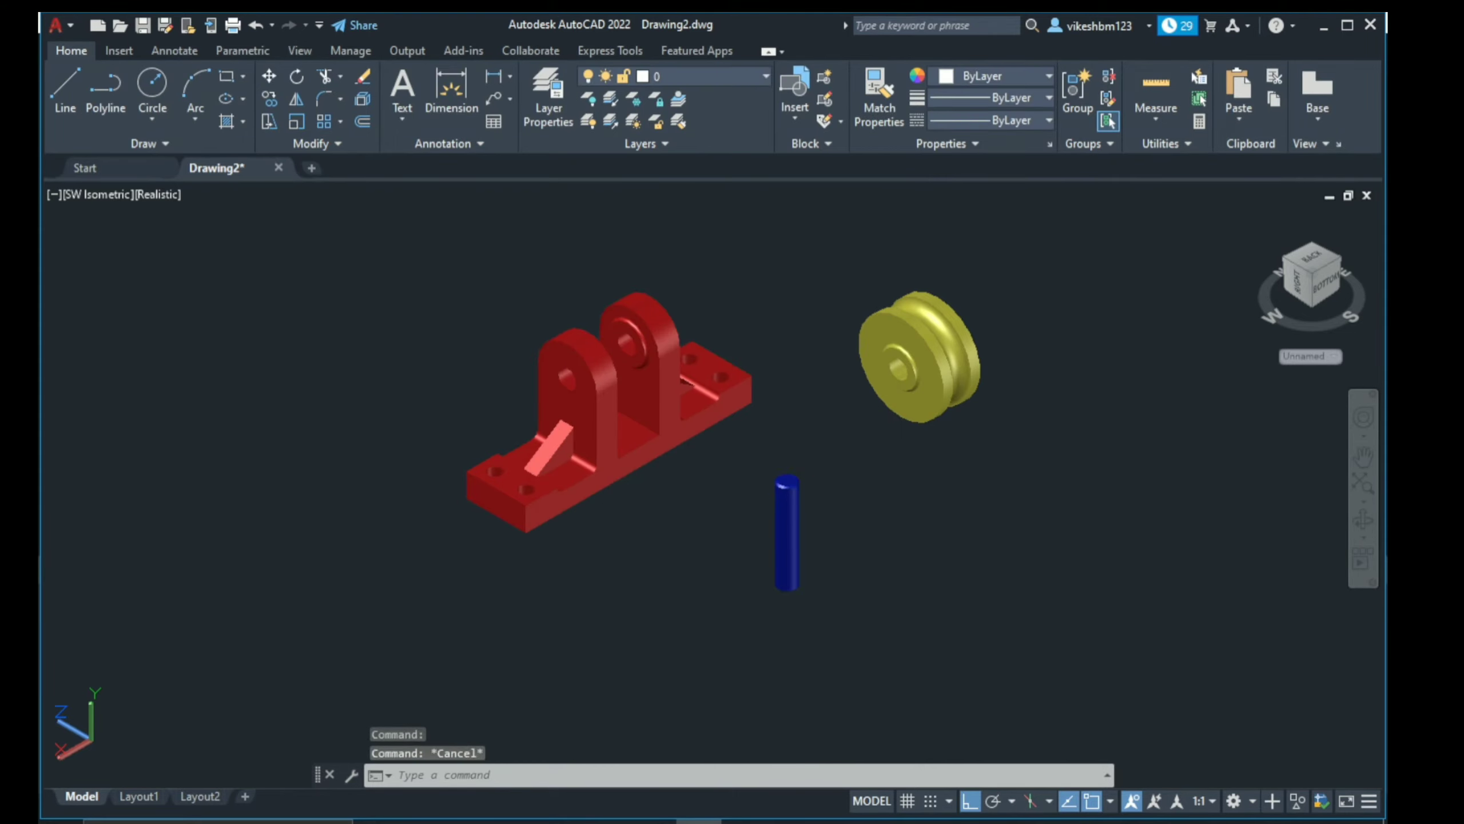
left_click(789, 501)
Step: Rotate the blue pin 90° so it lies horizontally
left_click(830, 508)
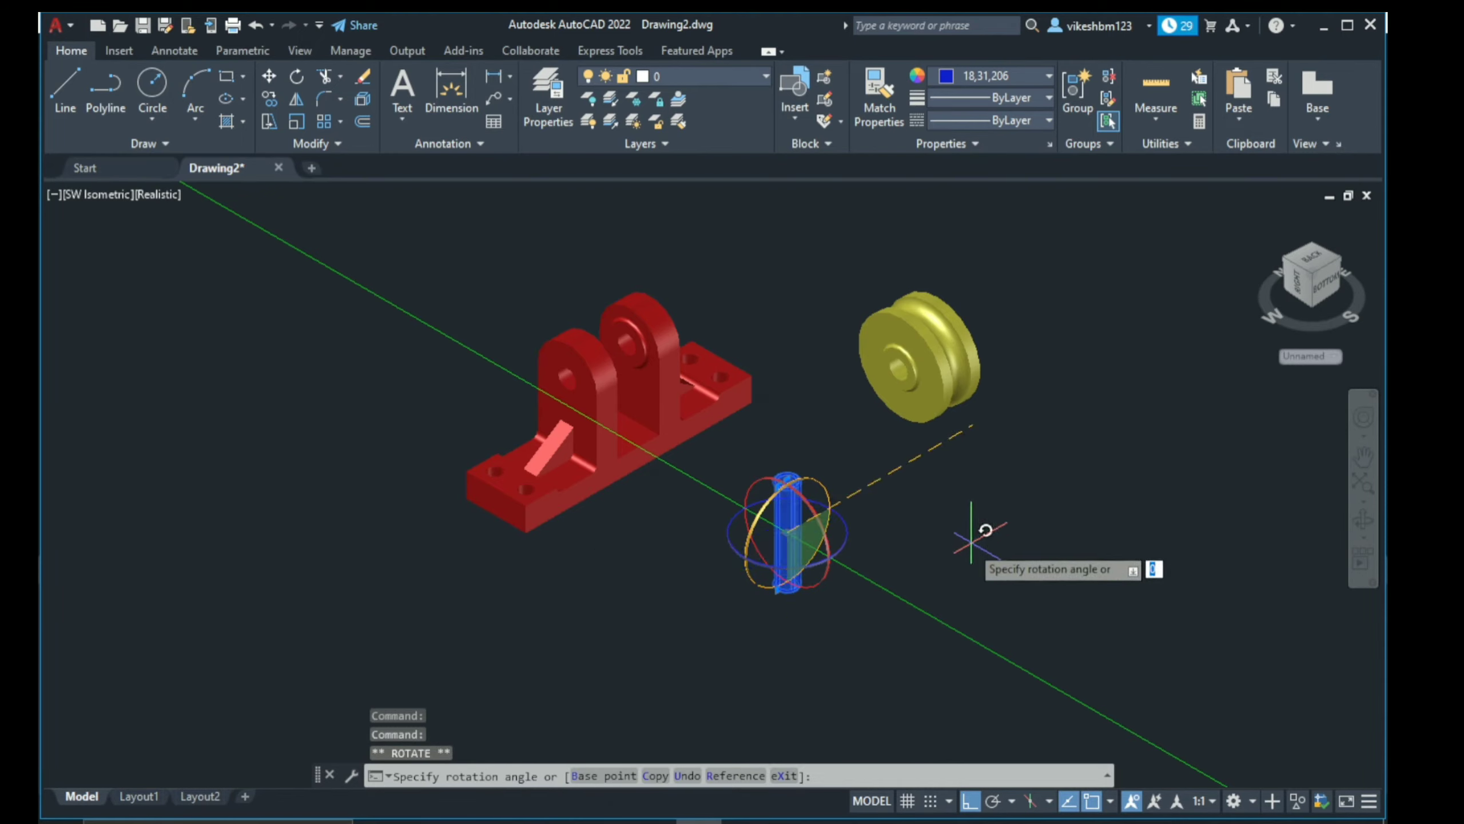
key("Escape")
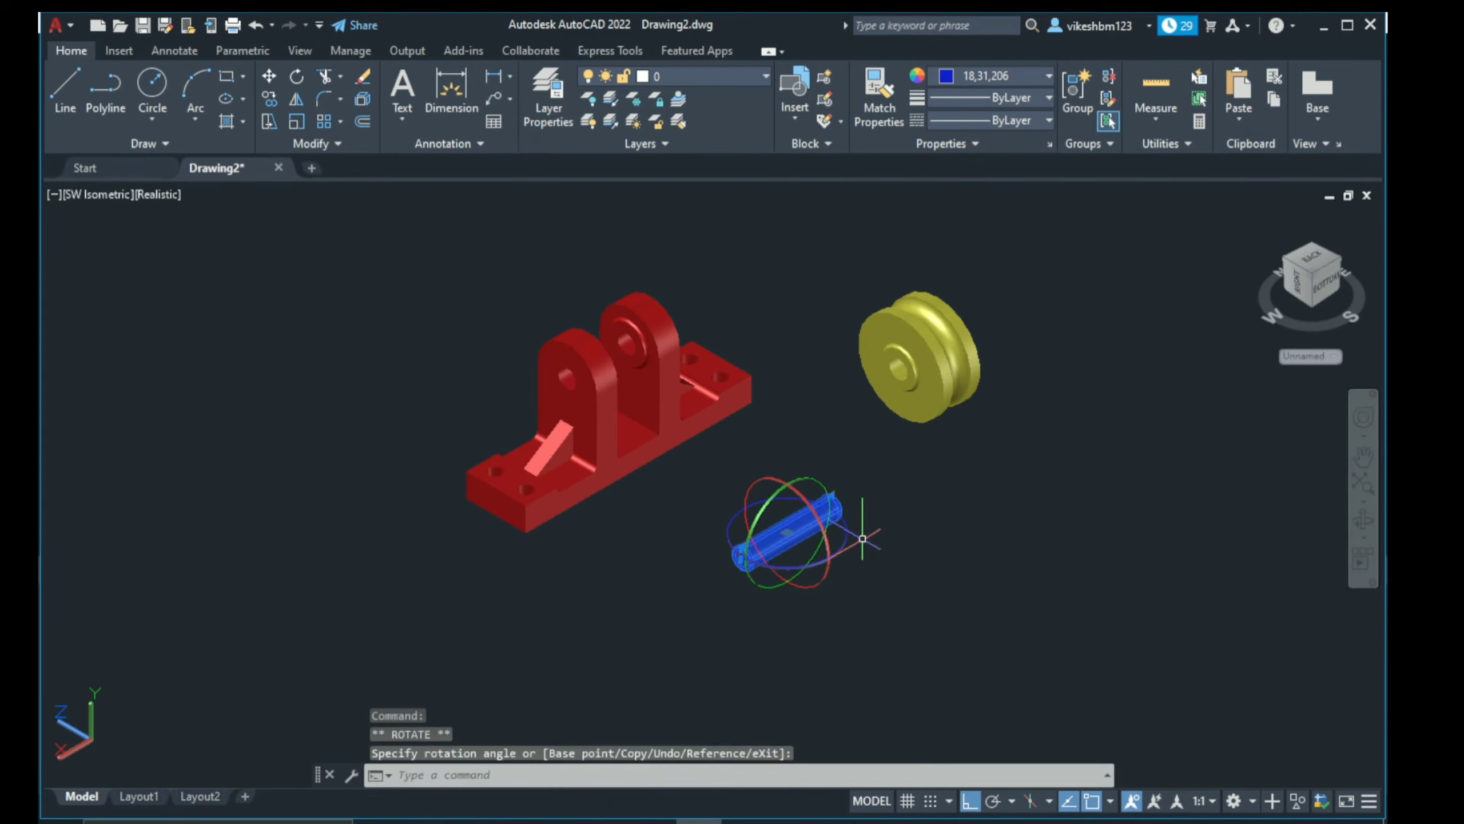
key("Escape")
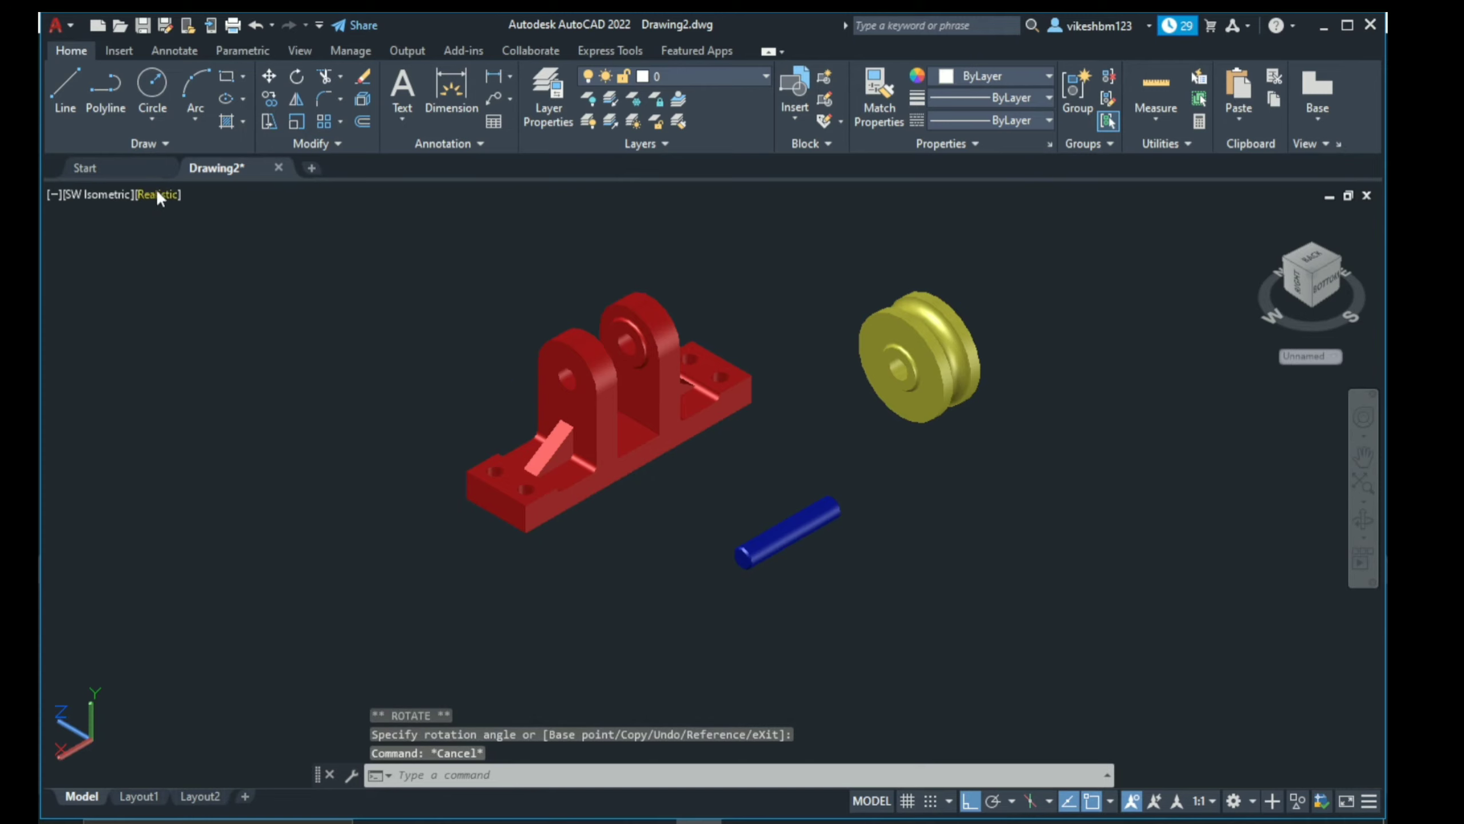
Step: Switch the viewport visual style to 2D Wireframe
left_click(159, 194)
left_click(185, 239)
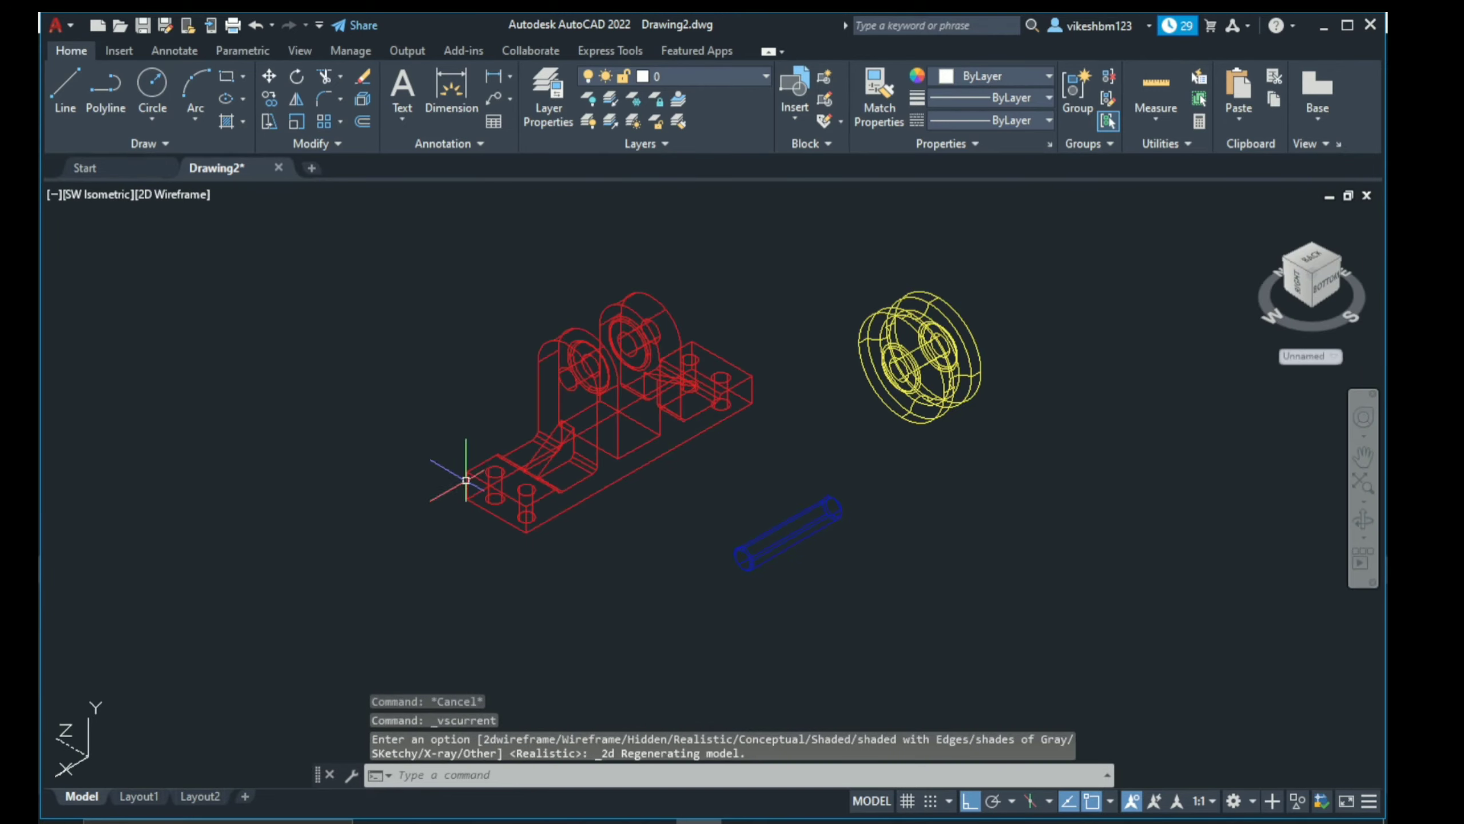
scroll(818, 551, "up", 2)
left_click(269, 76)
Step: Move the blue pin from its end centre into the pulley hub
left_click_drag(1004, 600, 703, 576)
key("Return")
scroll(710, 582, "up", 4)
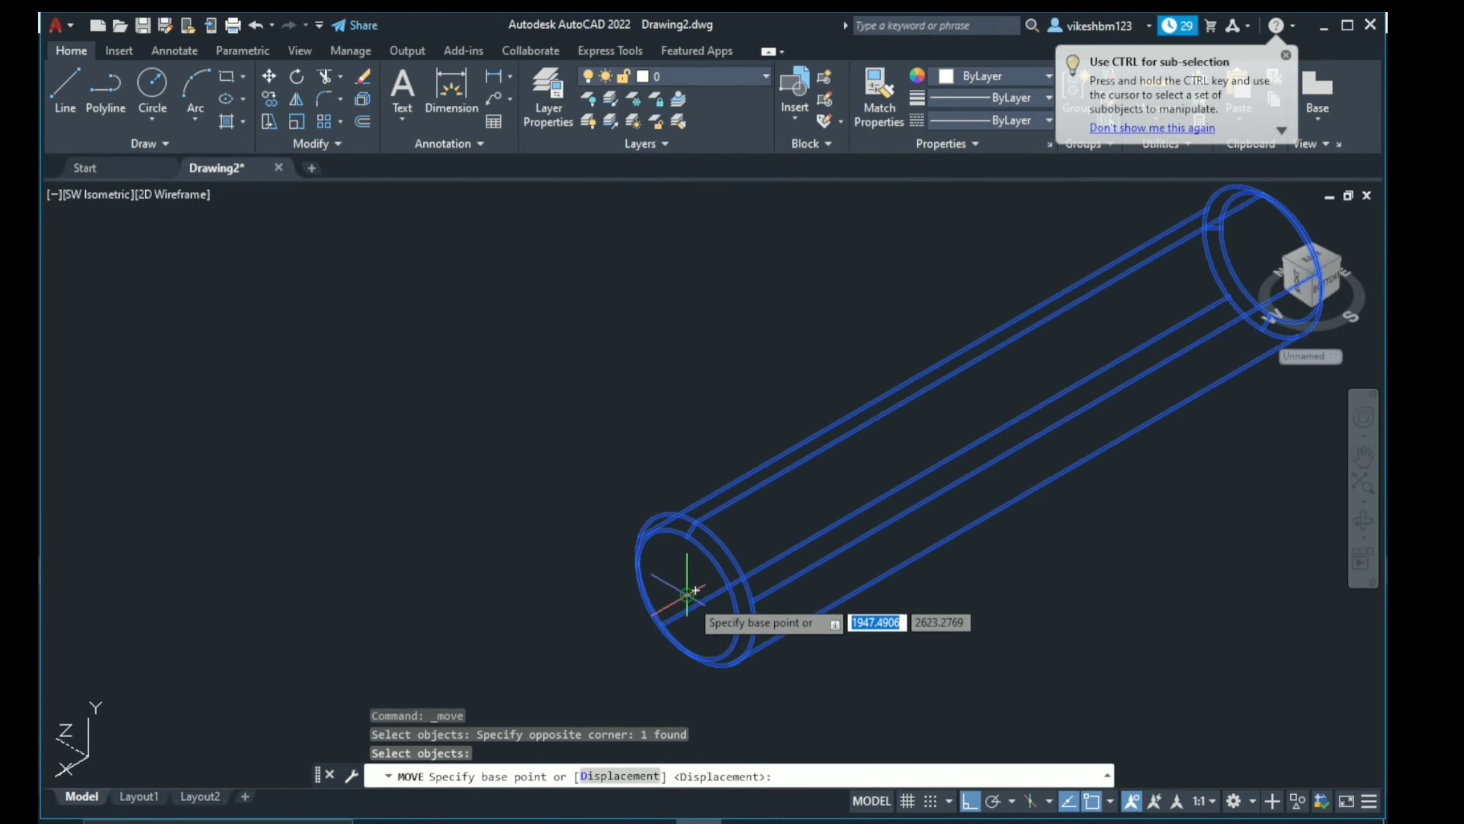
left_click(685, 594)
scroll(937, 456, "down", 5)
middle_click_drag(937, 455, 680, 650)
left_click(877, 411)
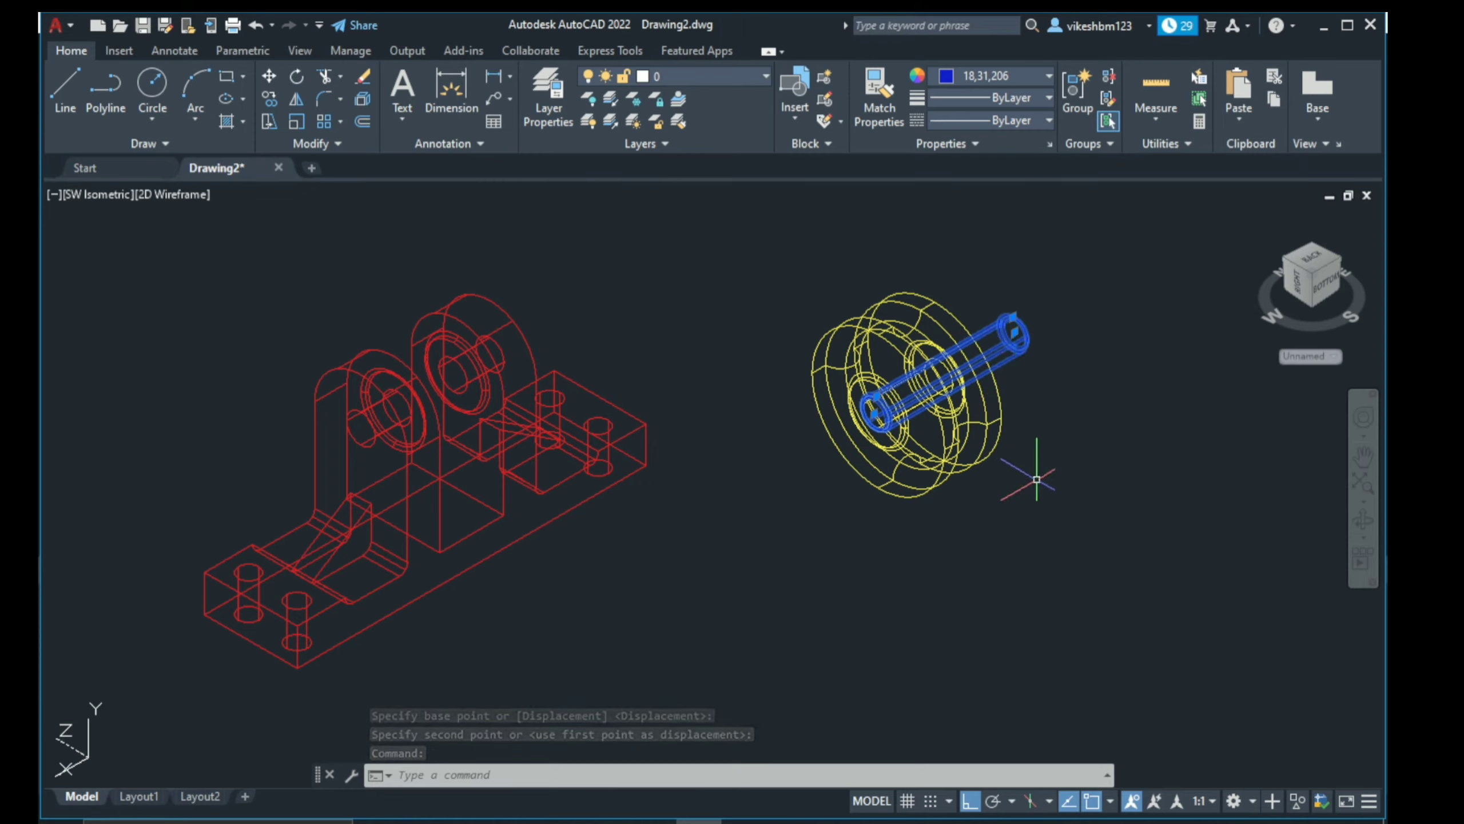
key("Escape")
key("Escape")
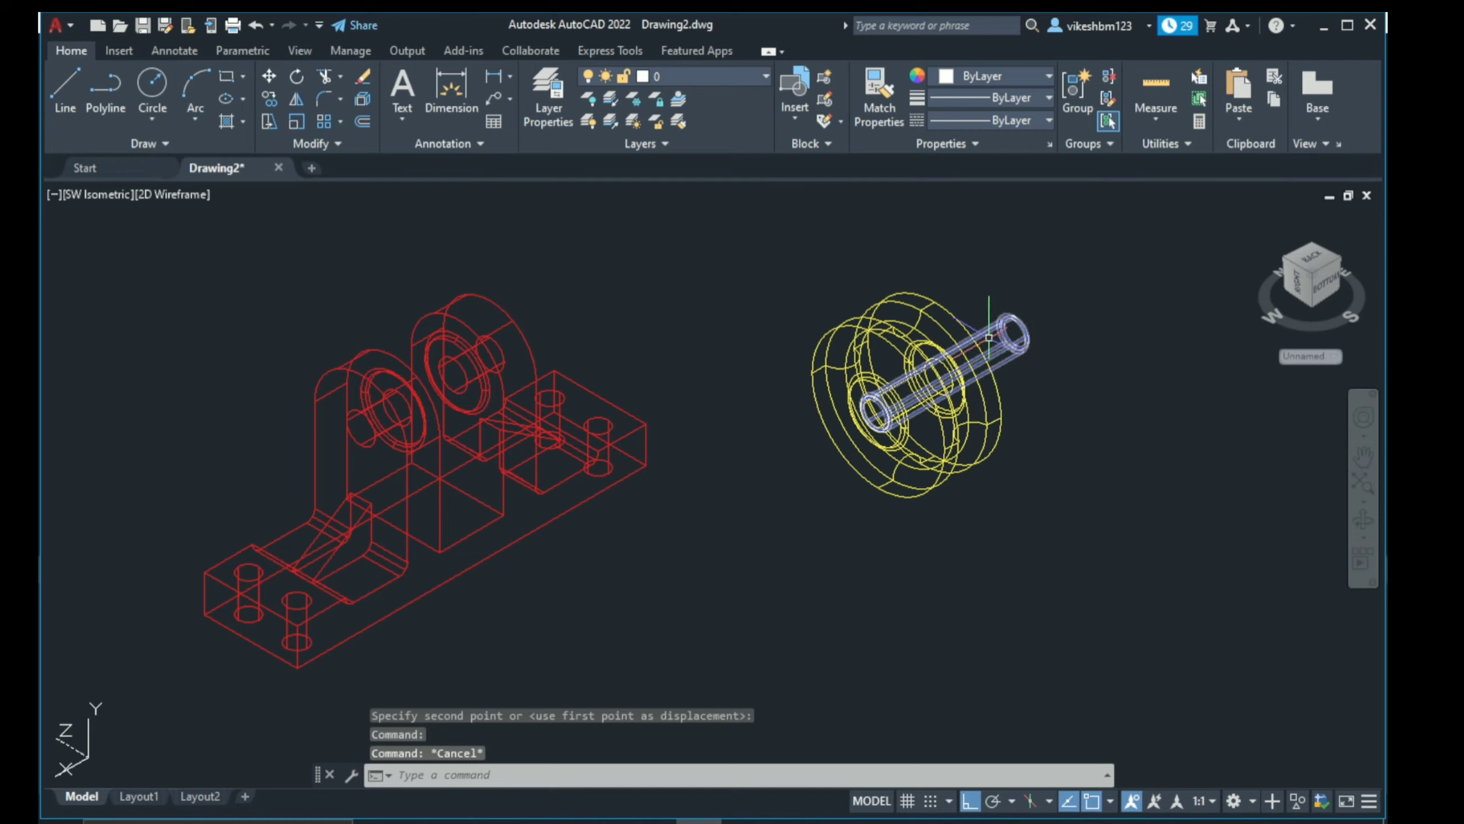
Step: Start a new move of the blue pin anchored at its end, then check the reference drawing
left_click(270, 76)
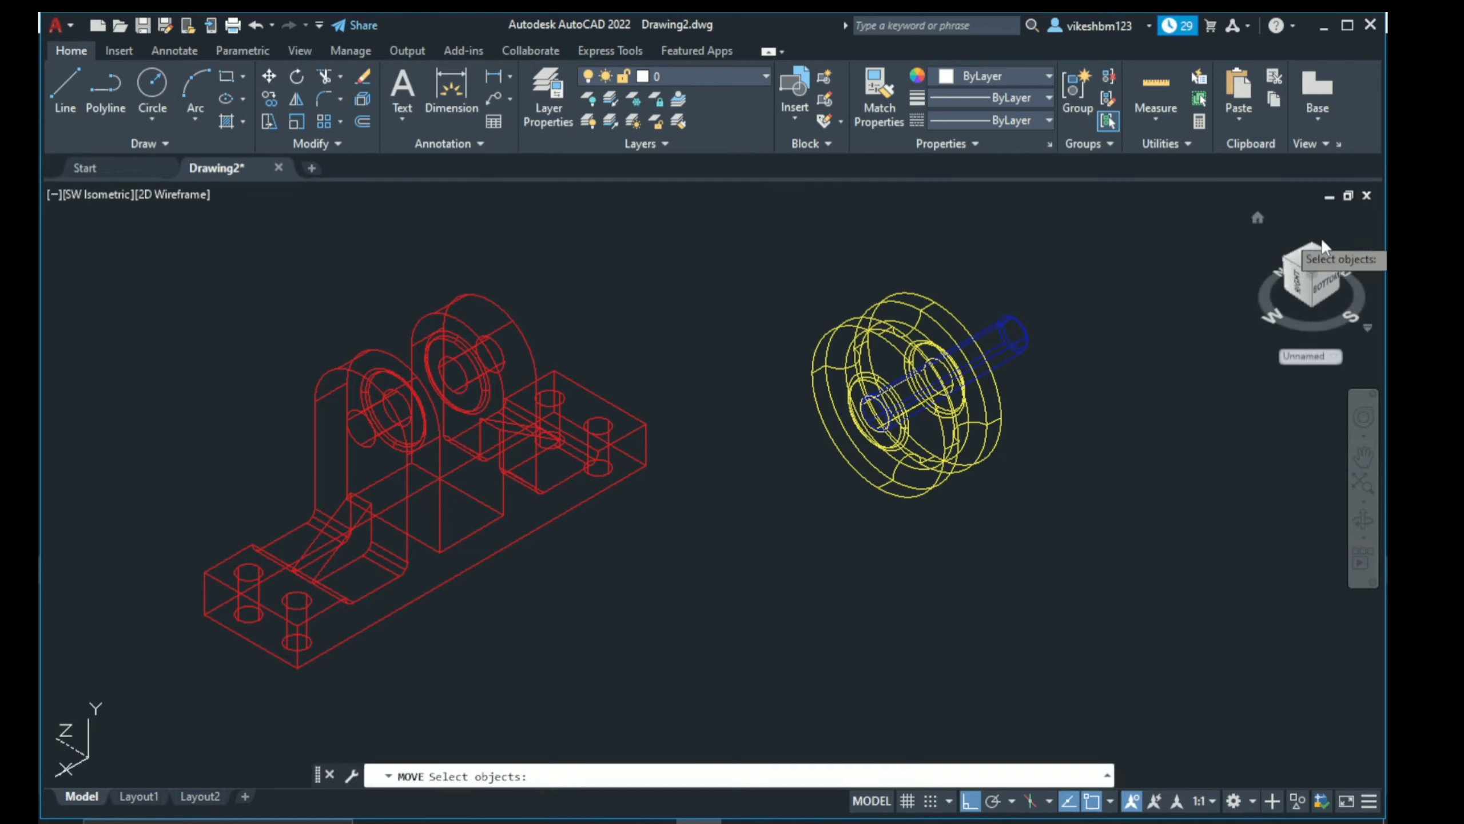
left_click(1029, 333)
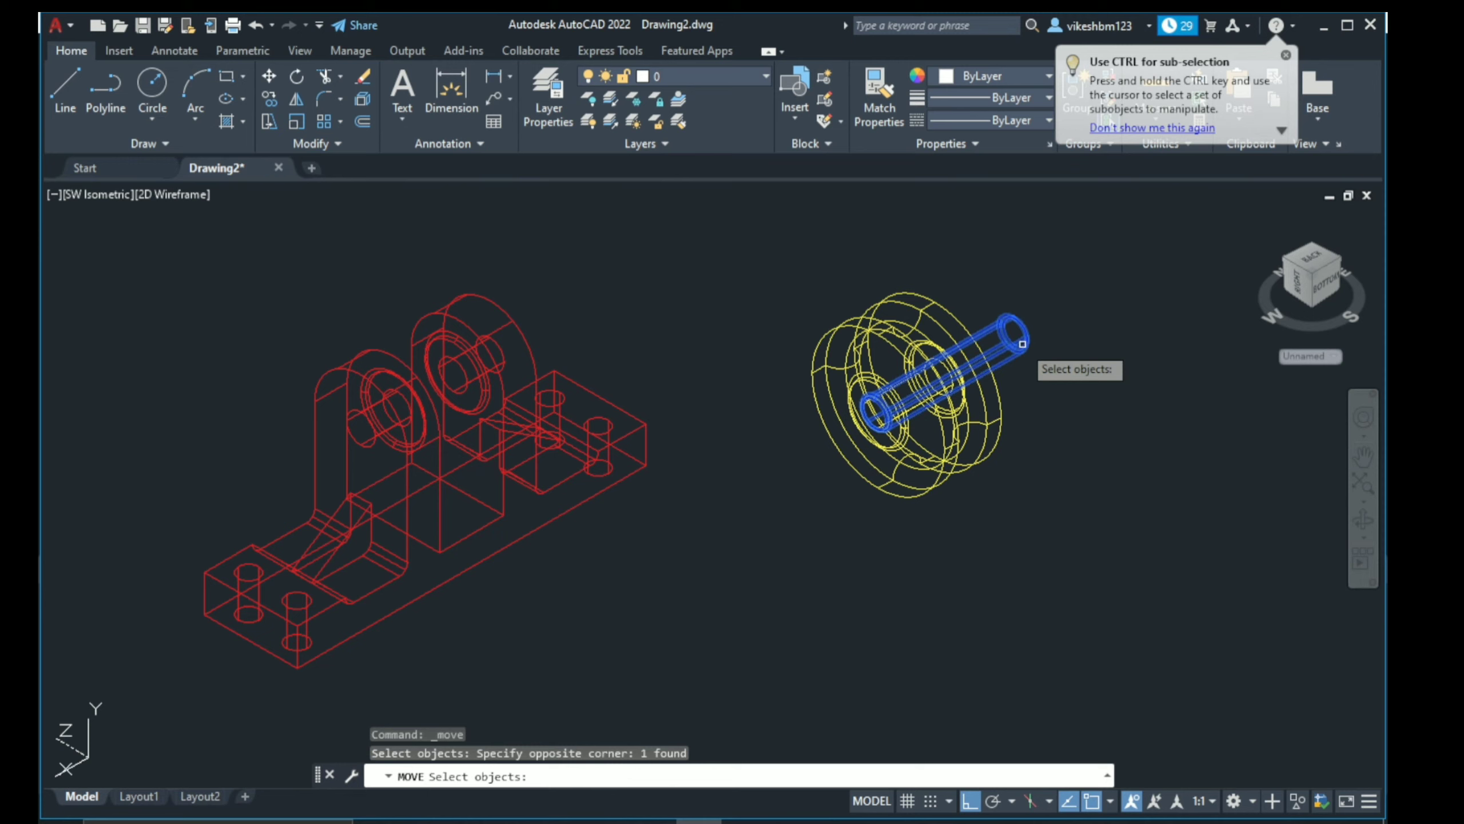
key("Return")
left_click(1134, 333)
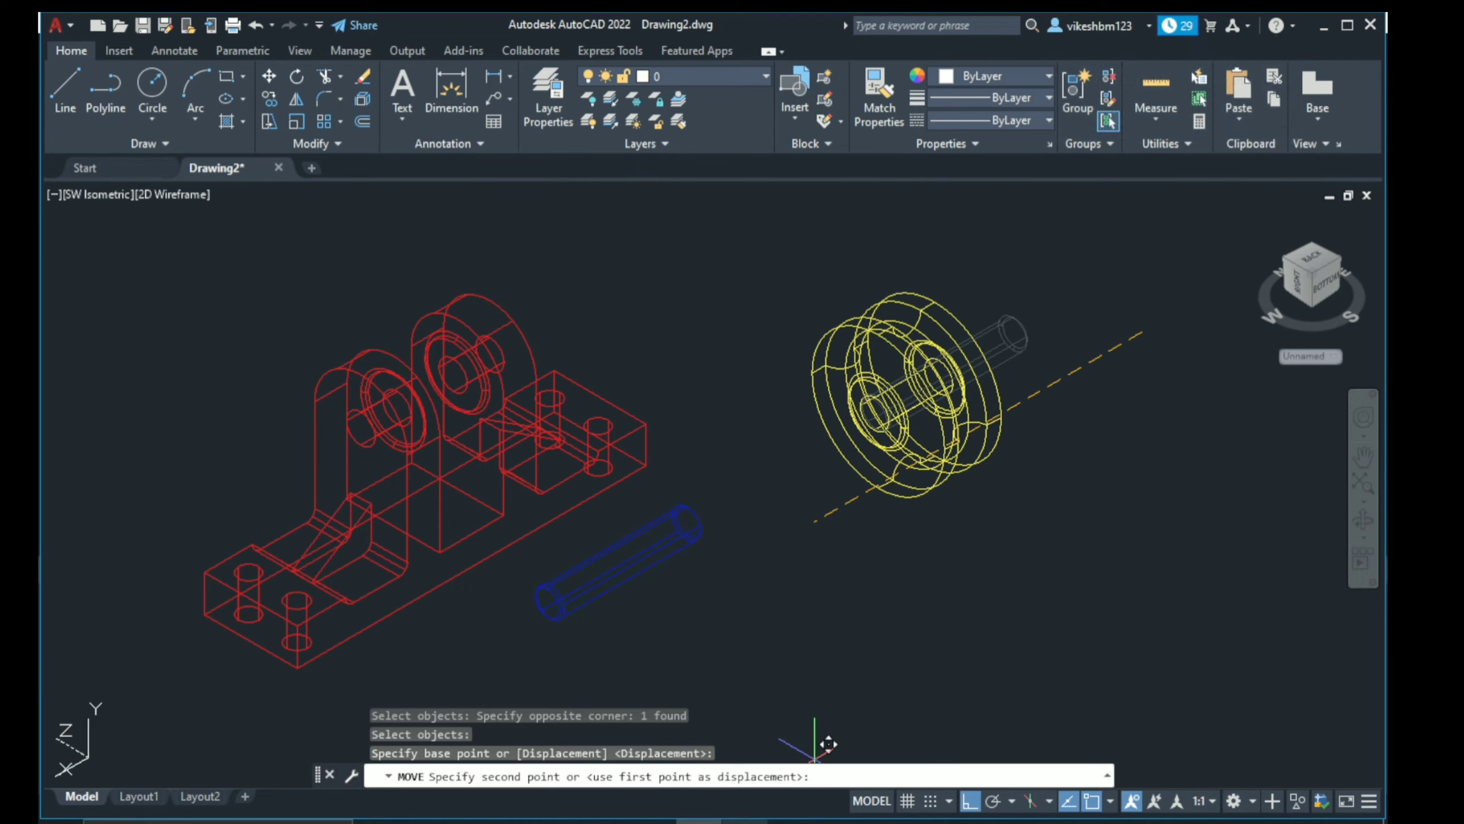
key("alt+Tab")
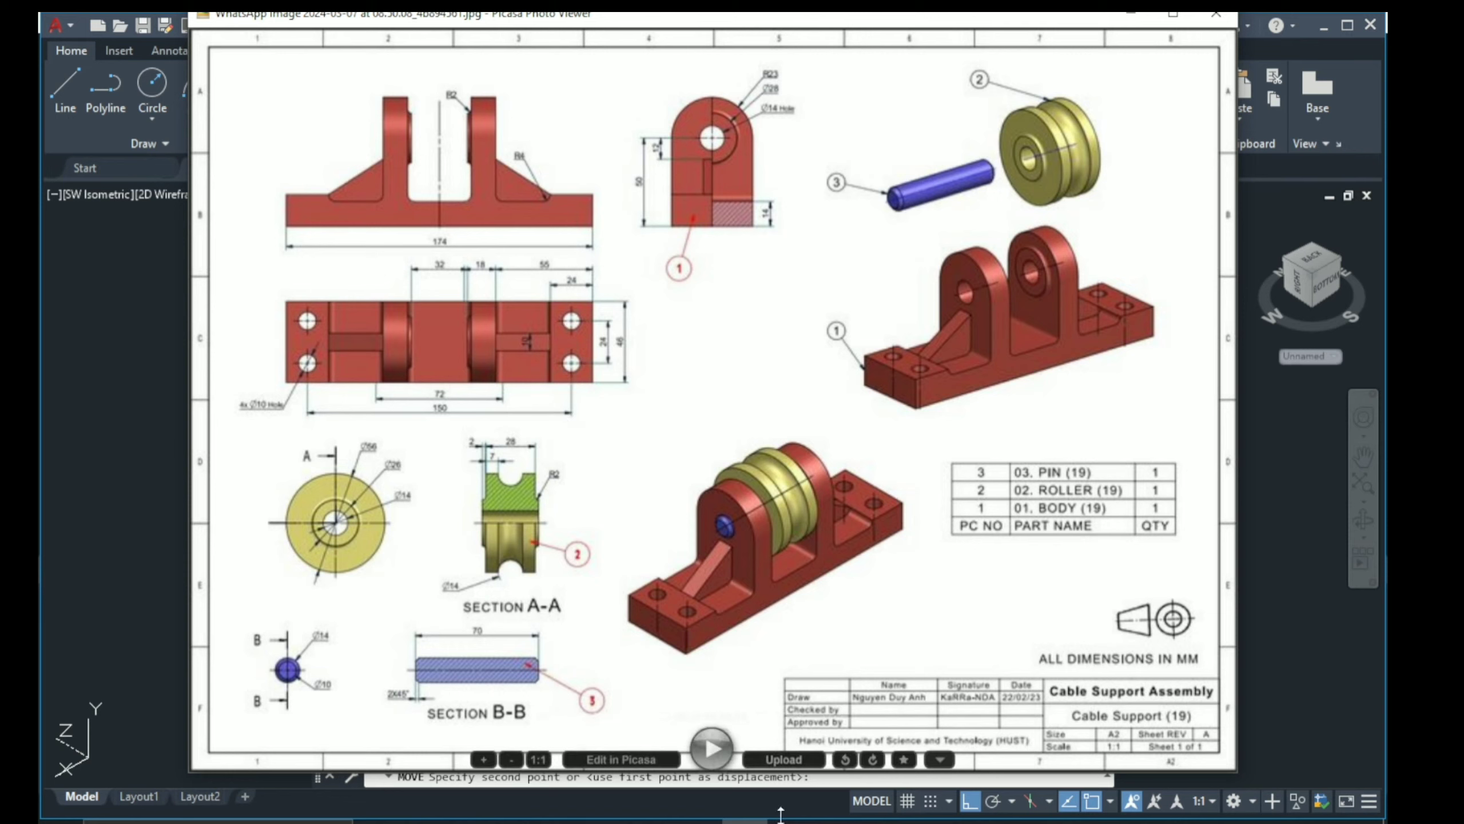
Step: Close the reference drawing viewer and turn Ortho off with F8
key("Escape")
key("F8")
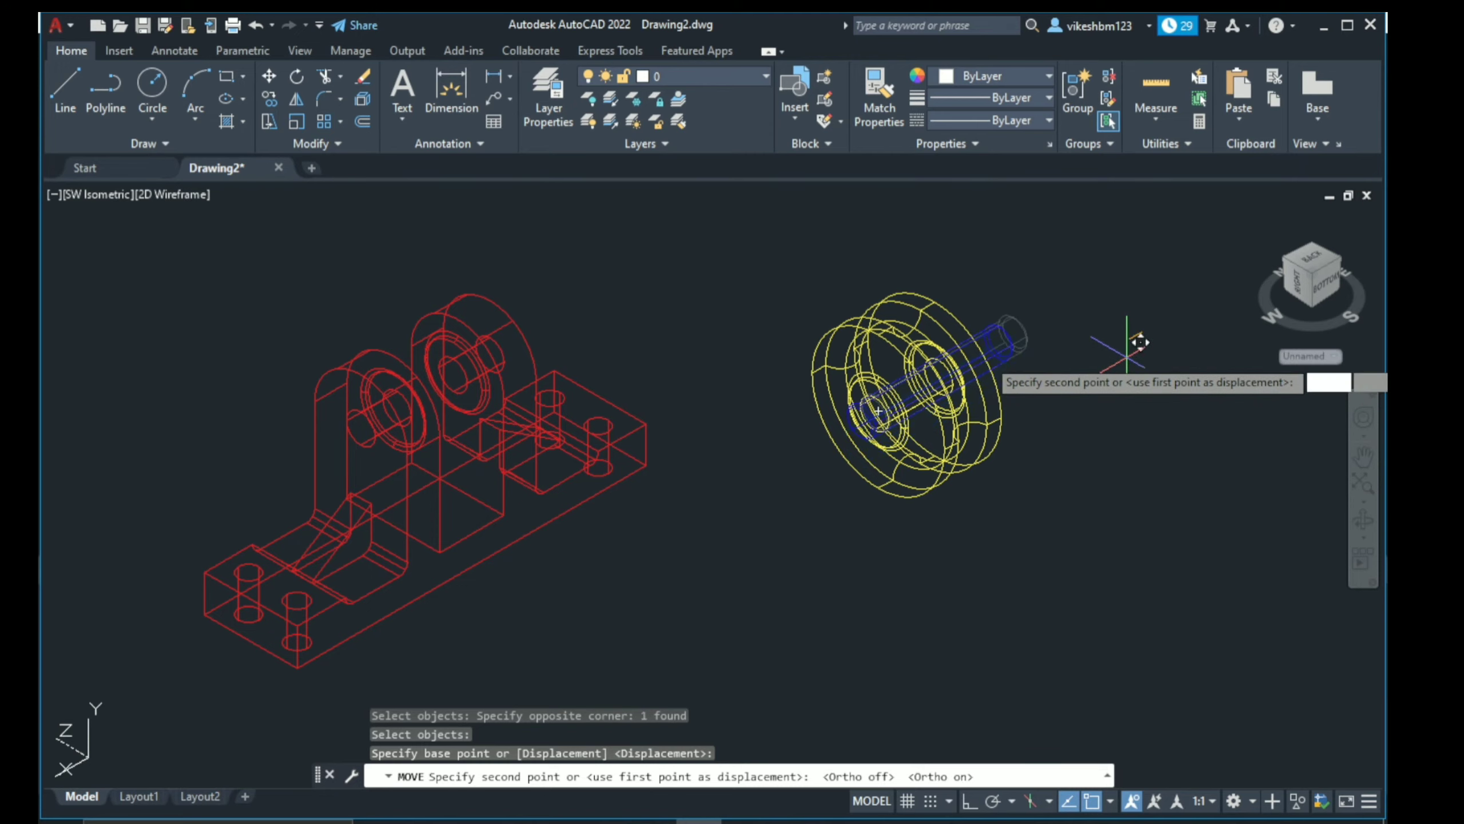
Step: With Ortho on, drop the pin through the wheel centre, then select pin and wheel
key("F8")
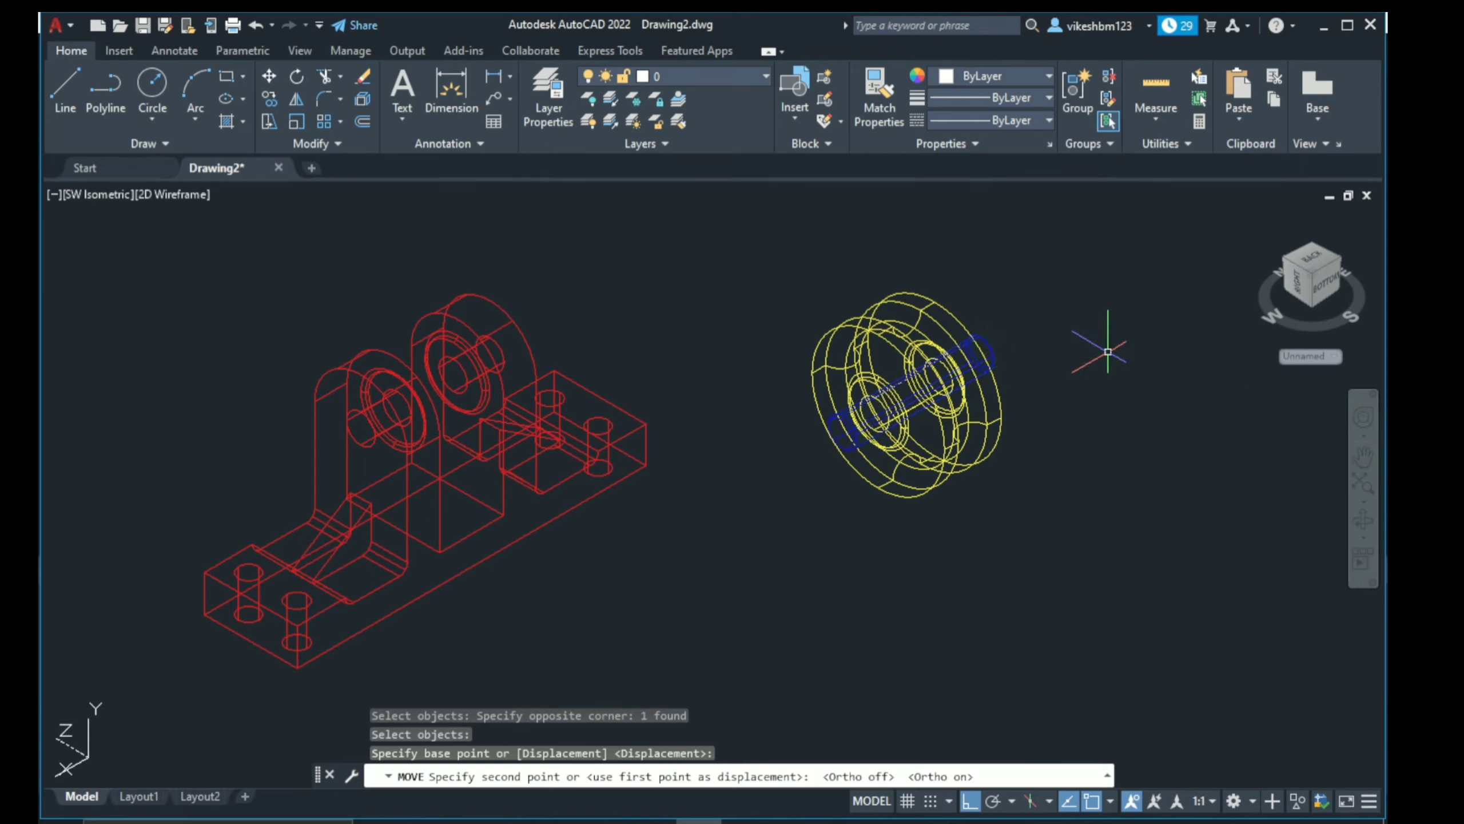
left_click(1097, 341)
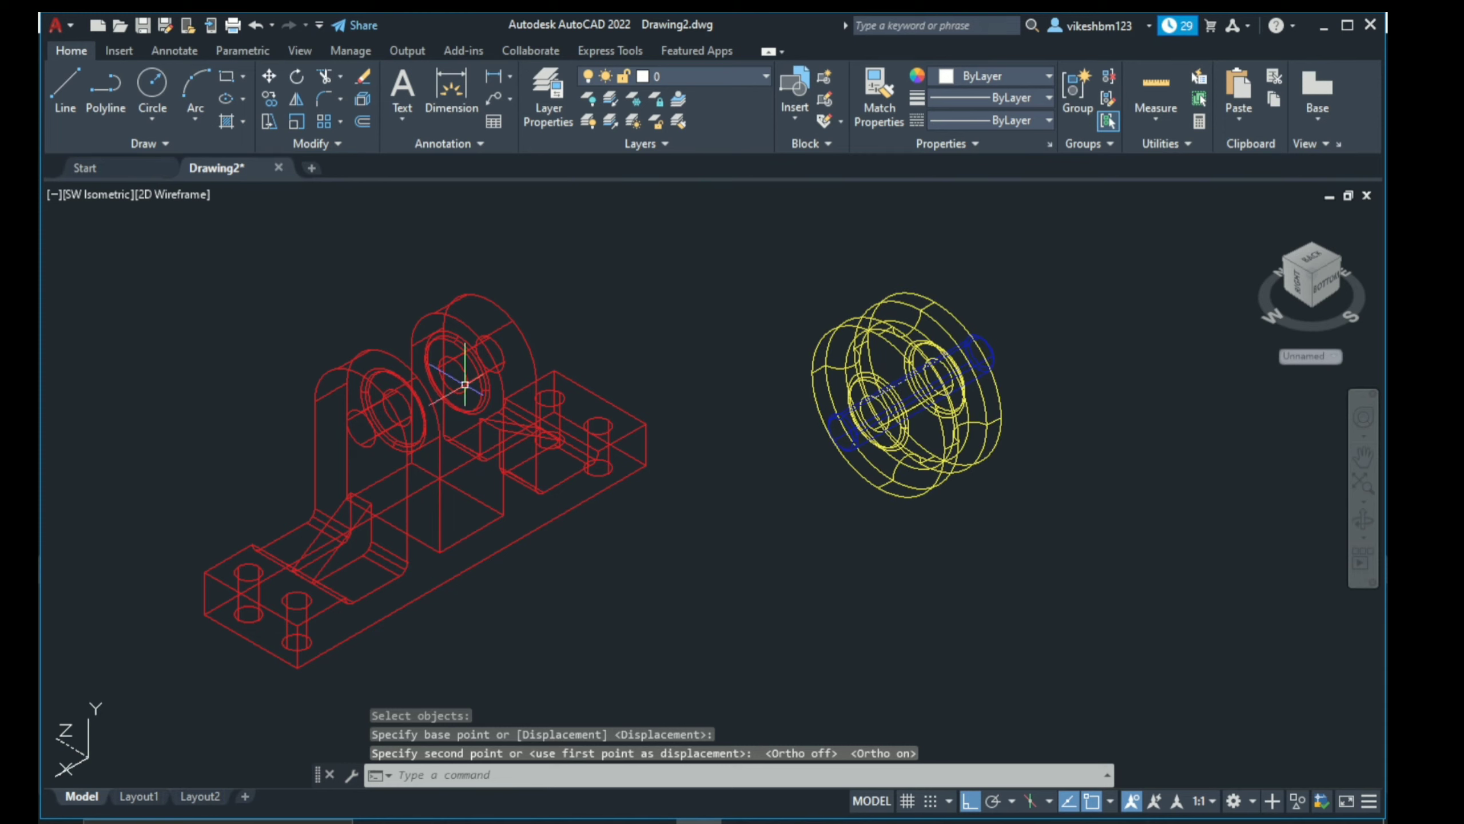
left_click(837, 416)
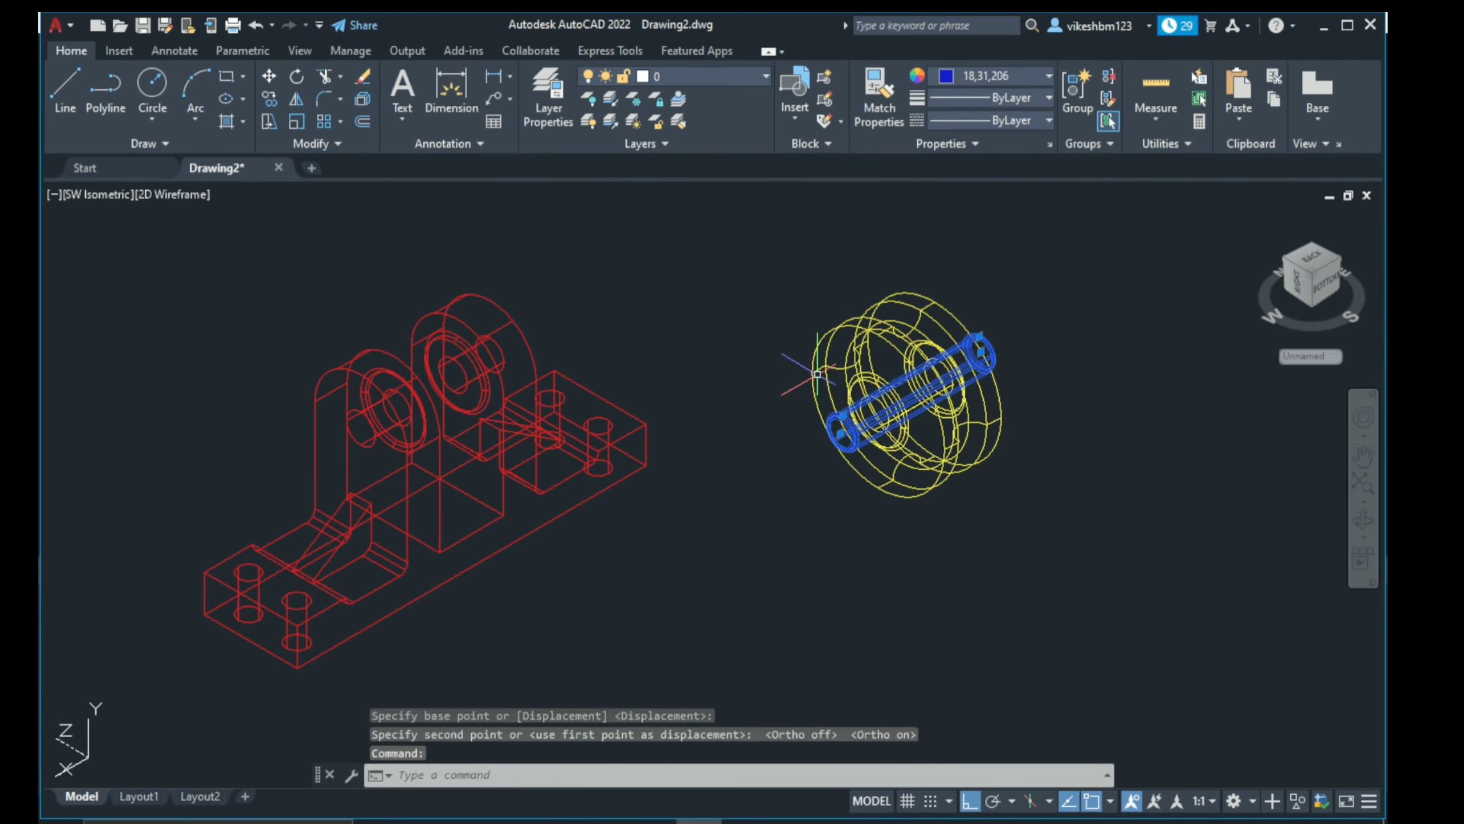
left_click(816, 374)
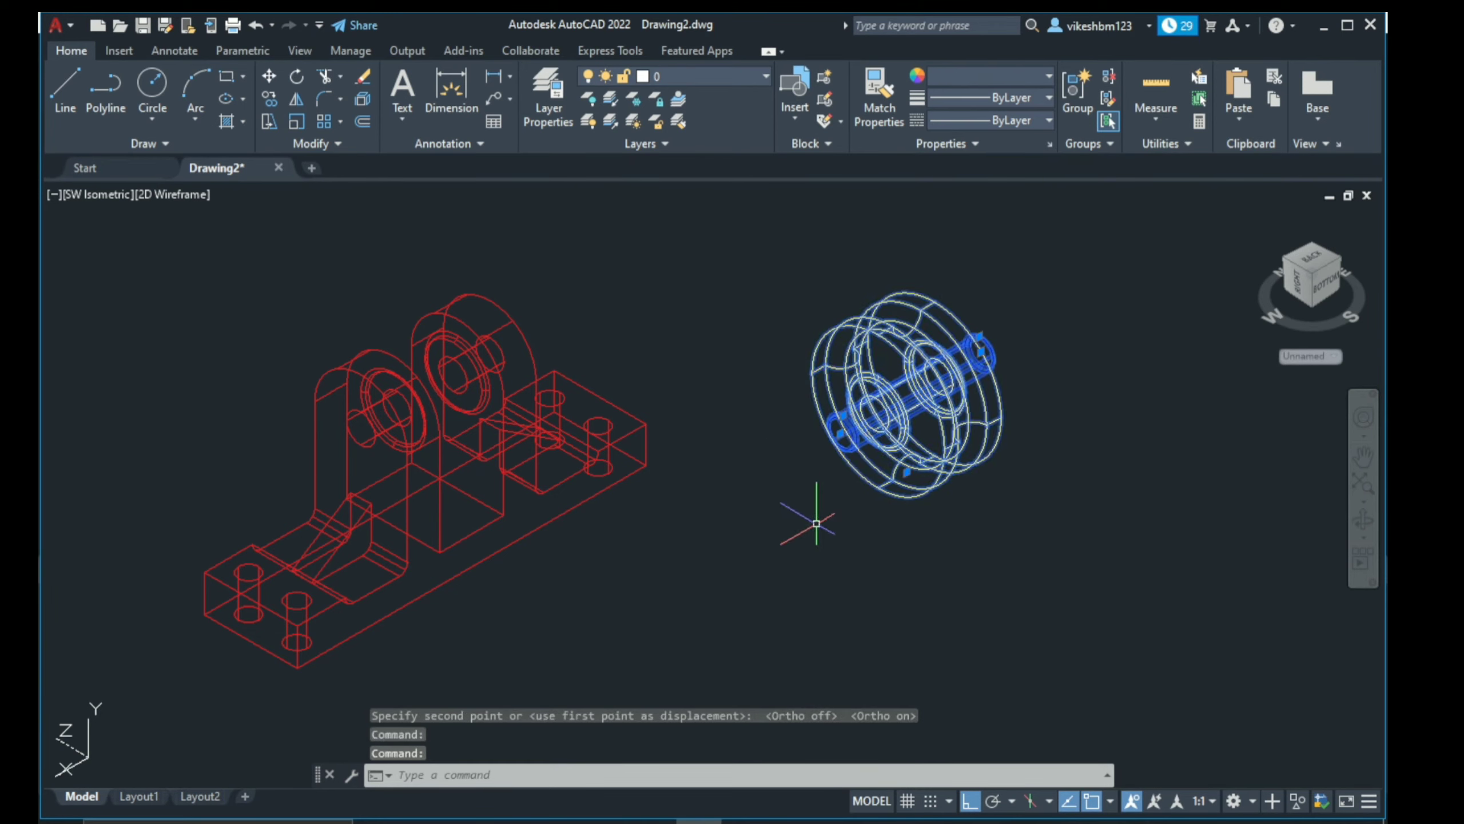
Step: Move the pulley and pin together from the pin's end into the red bracket
left_click(269, 75)
scroll(877, 478, "up", 4)
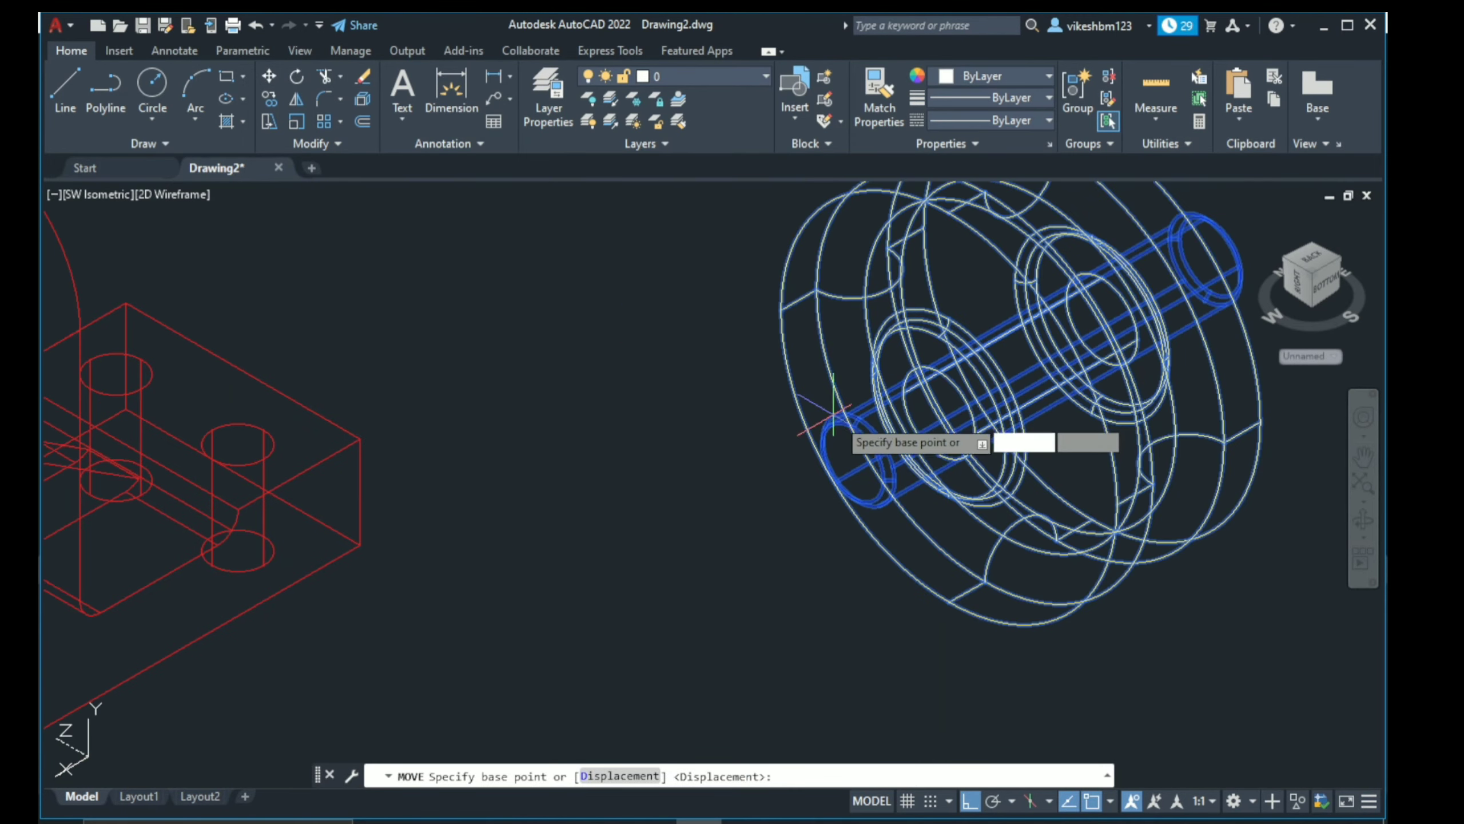
scroll(877, 479, "up", 5)
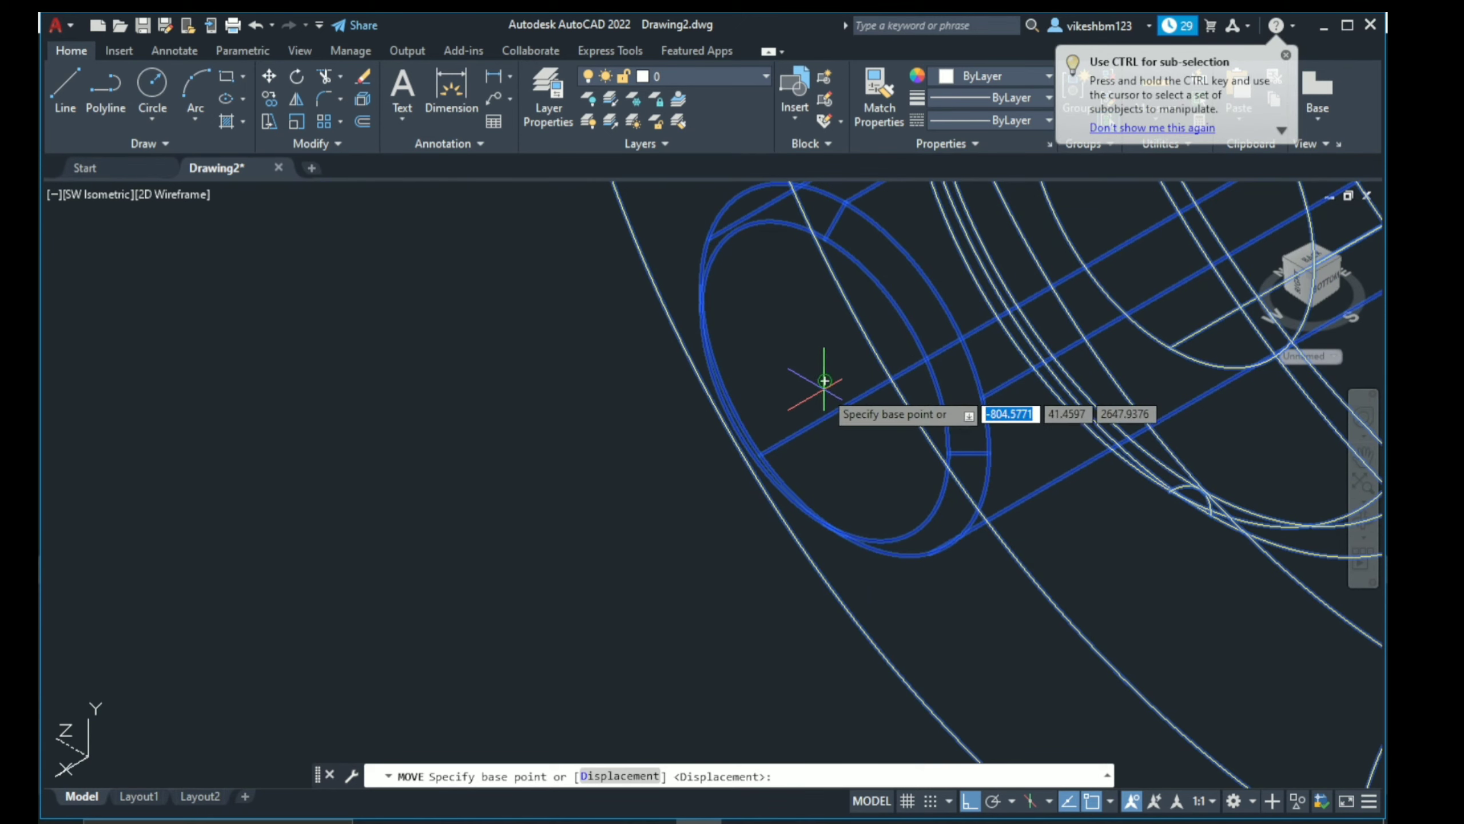
scroll(824, 393, "down", 3)
scroll(801, 409, "down", 3)
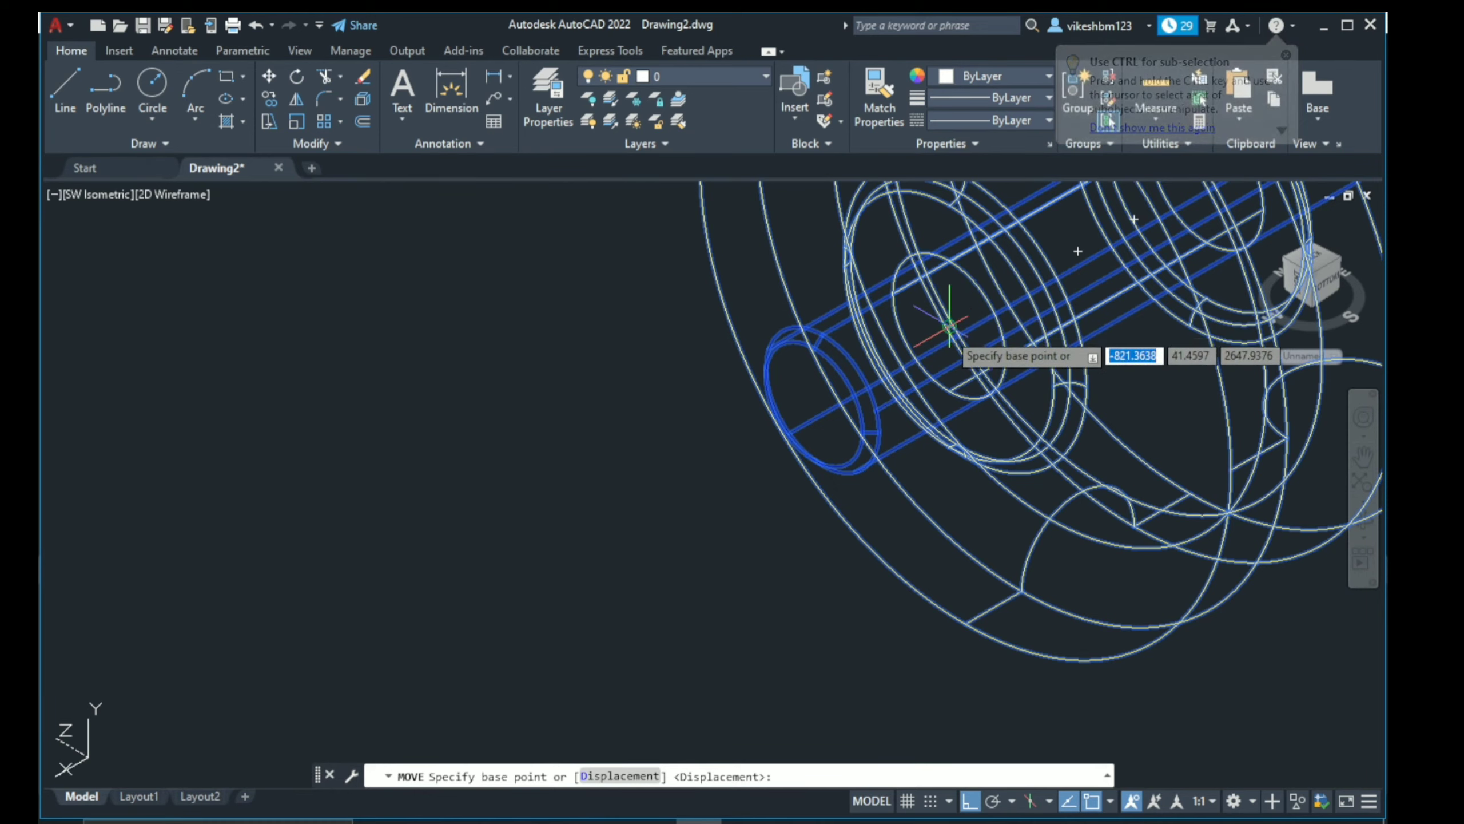
left_click(980, 323)
scroll(980, 323, "down", 2)
scroll(768, 441, "down", 3)
scroll(686, 419, "up", 4)
scroll(669, 392, "up", 2)
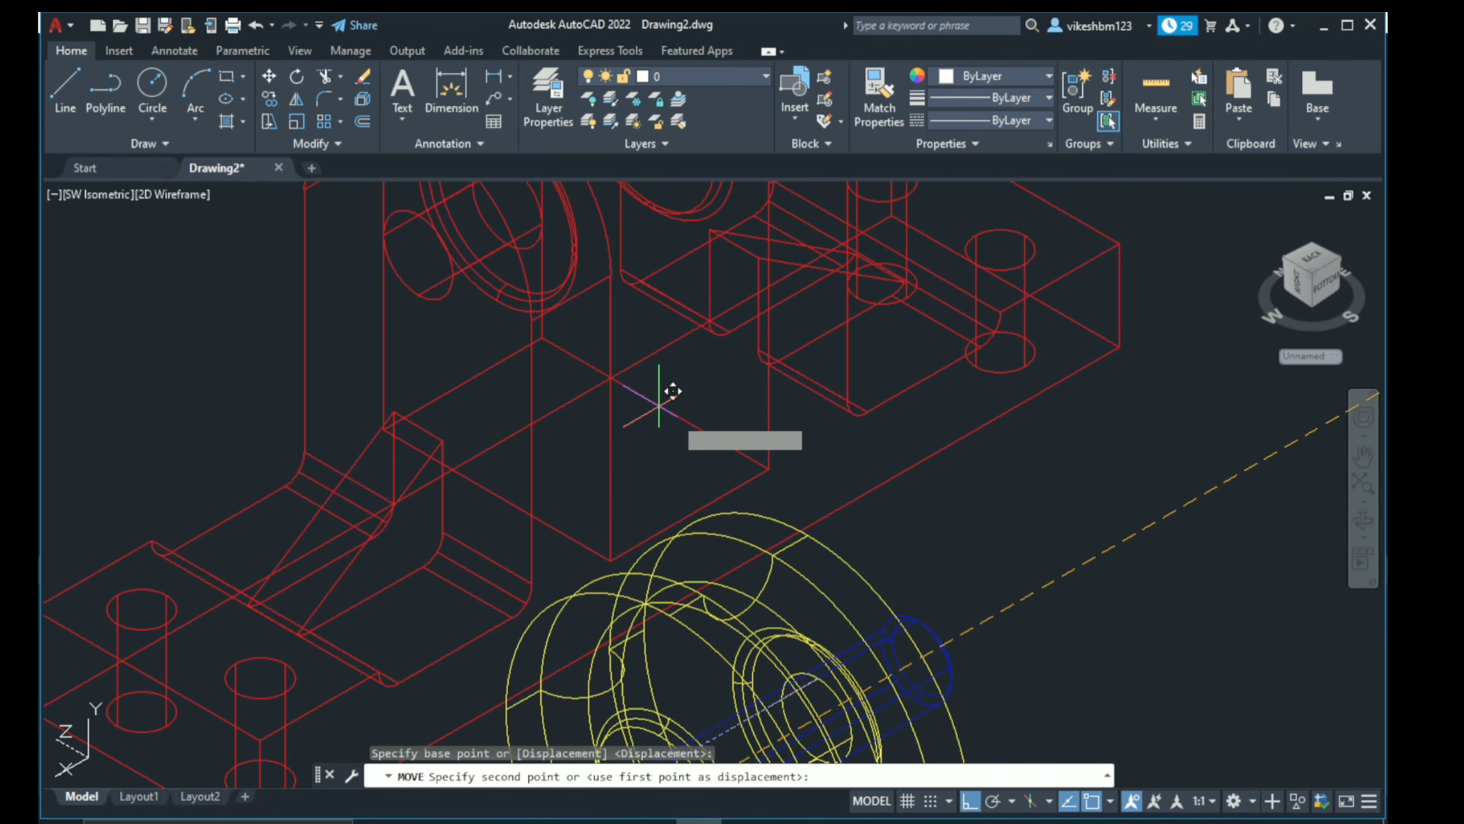
scroll(540, 300, "up", 2)
middle_click_drag(612, 394, 627, 470)
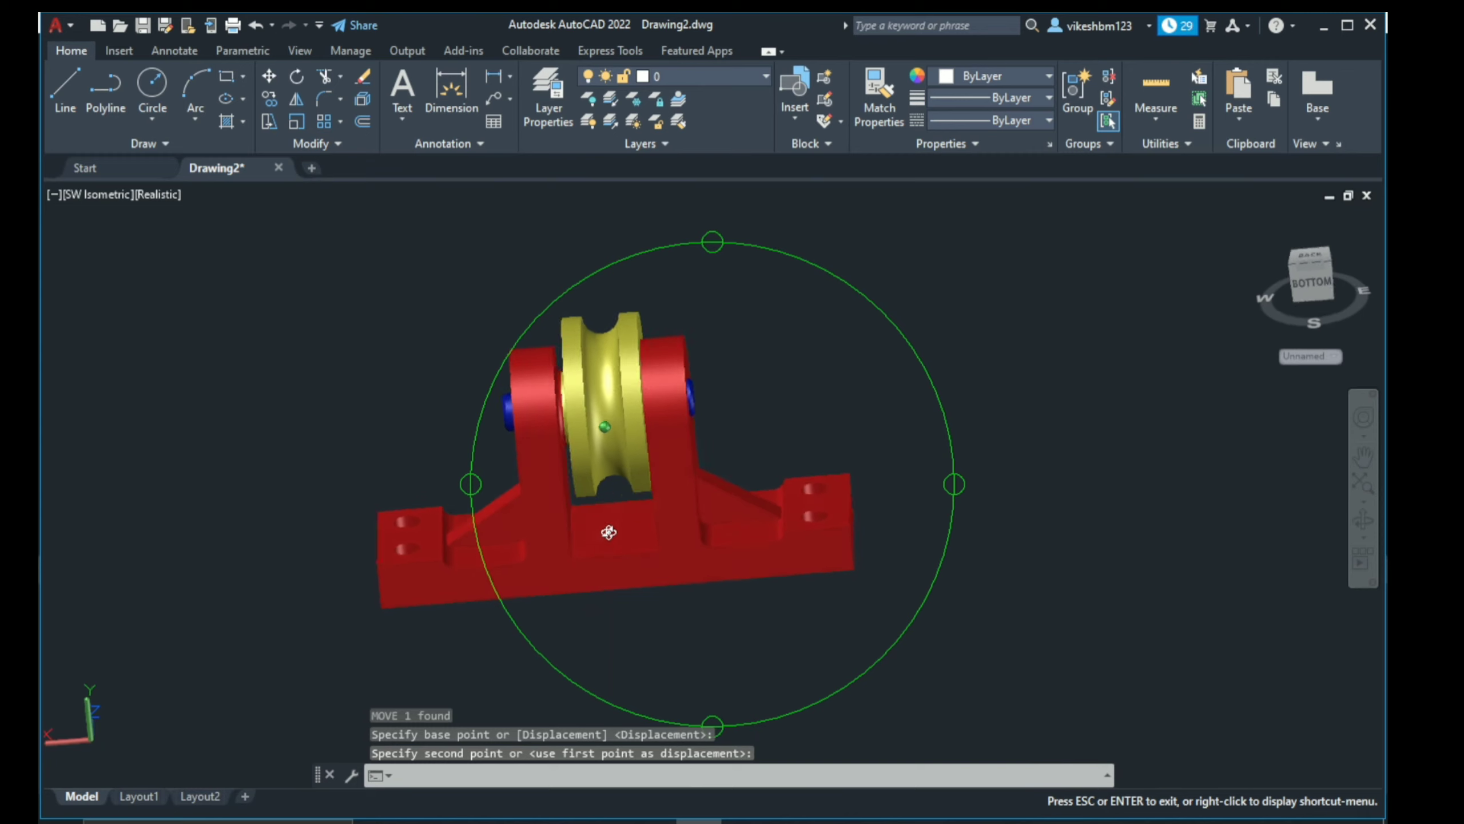
Step: Nudge the blue pin along its axis into place and switch to SW Isometric view
middle_click_drag(621, 524, 605, 522, "shift")
key("Escape")
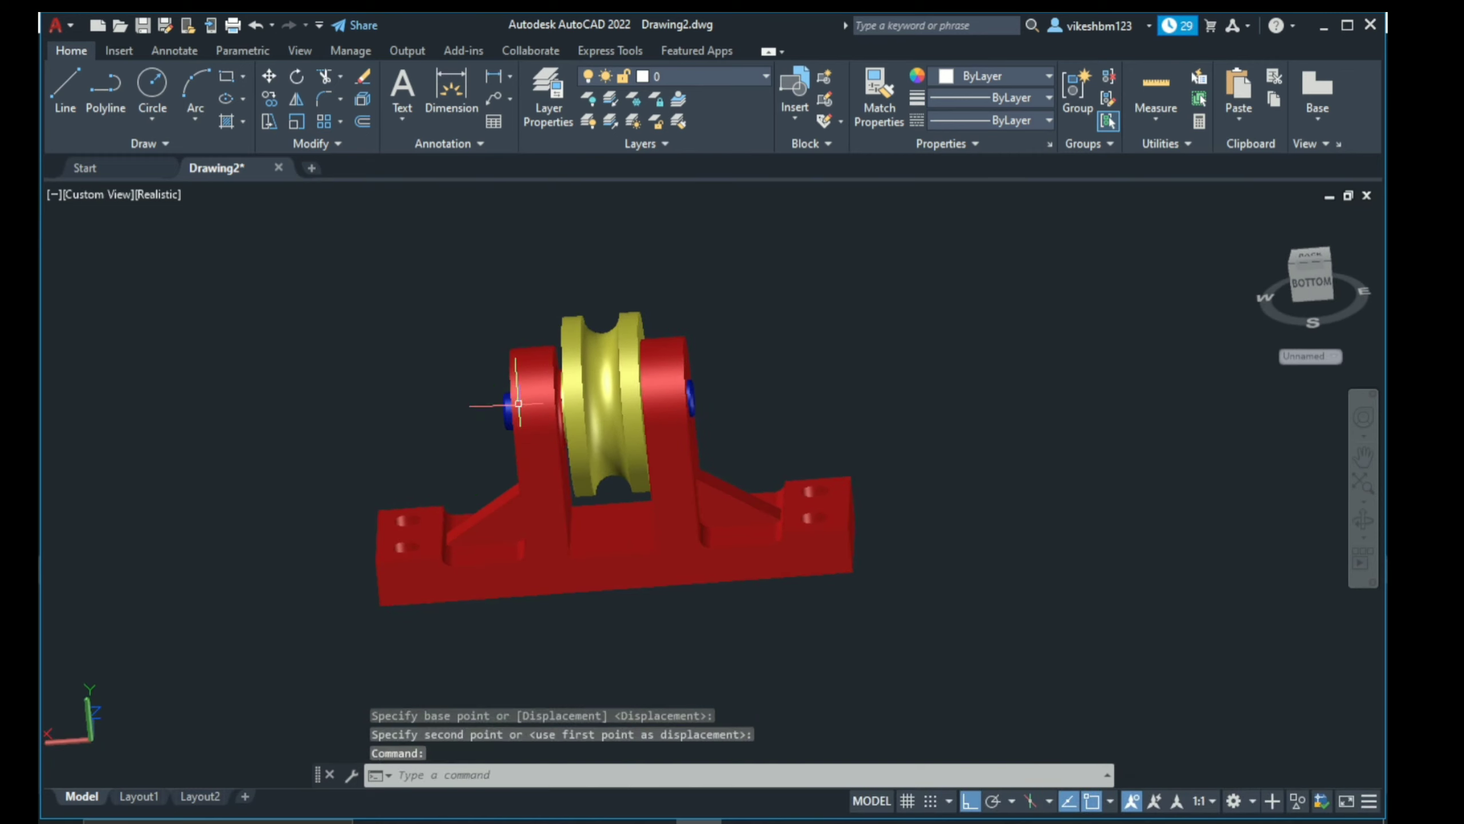
left_click(523, 412)
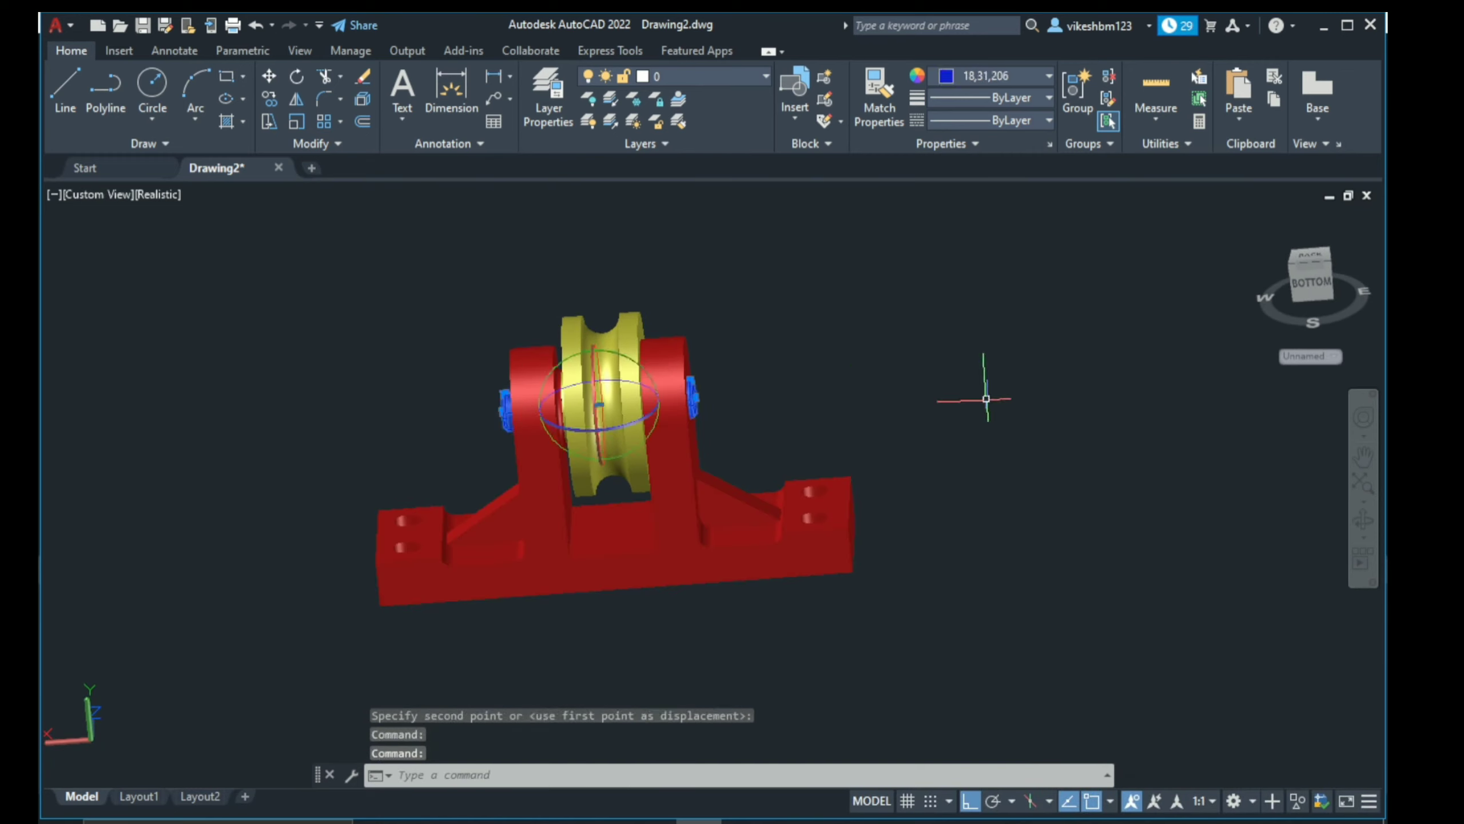
type("m")
key("Return")
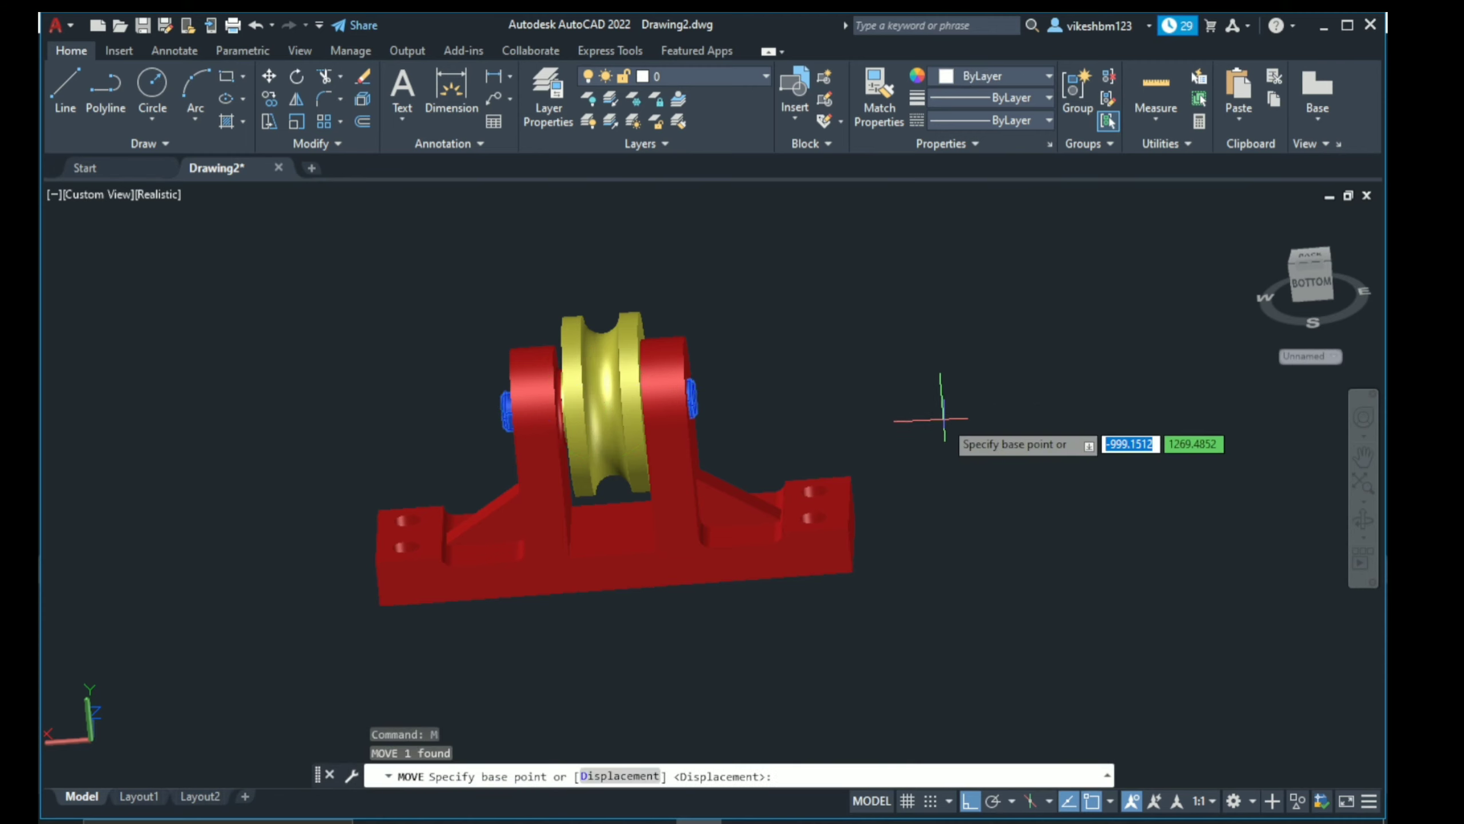
left_click(945, 415)
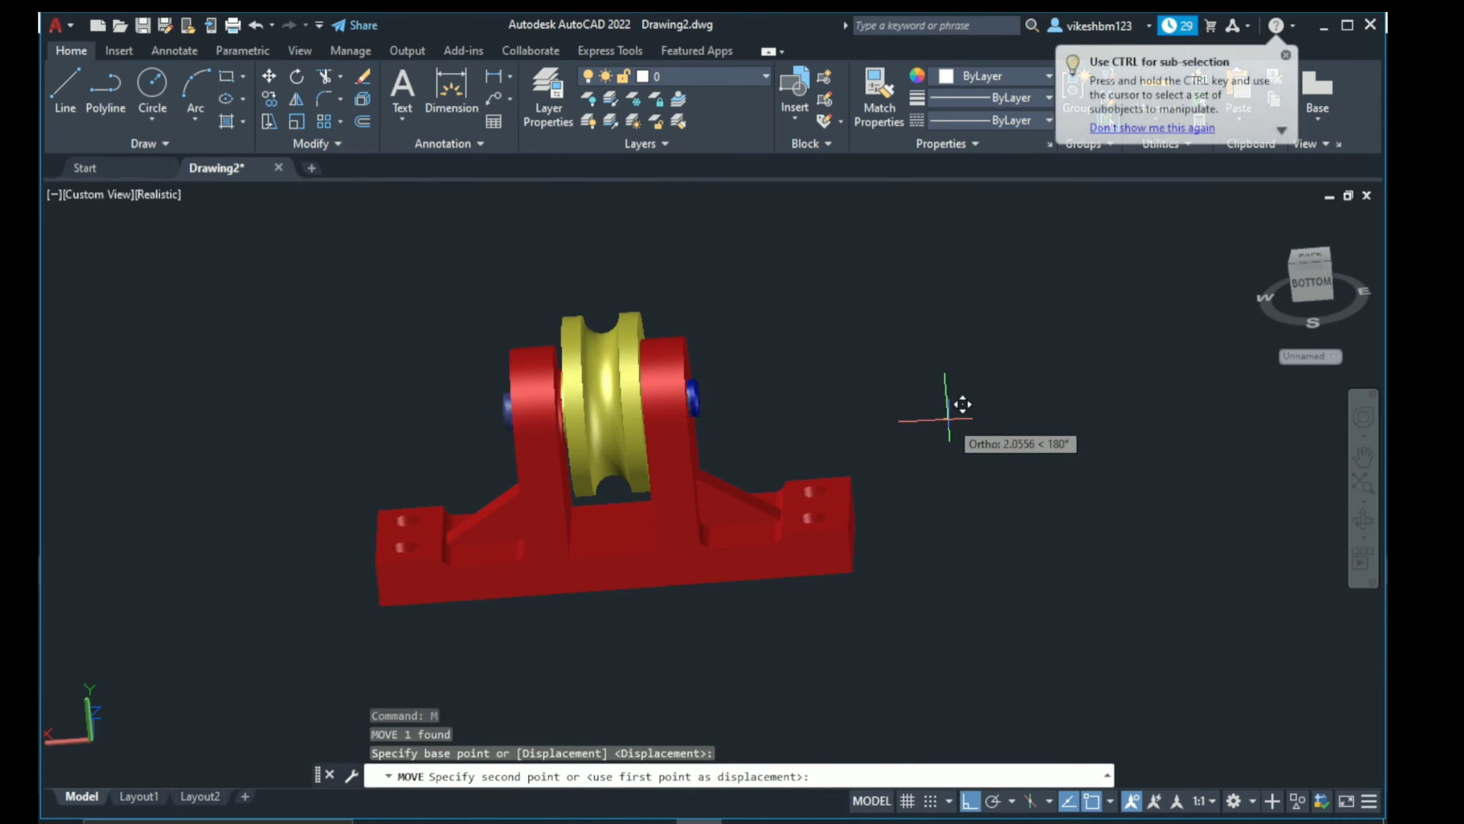
left_click(945, 418)
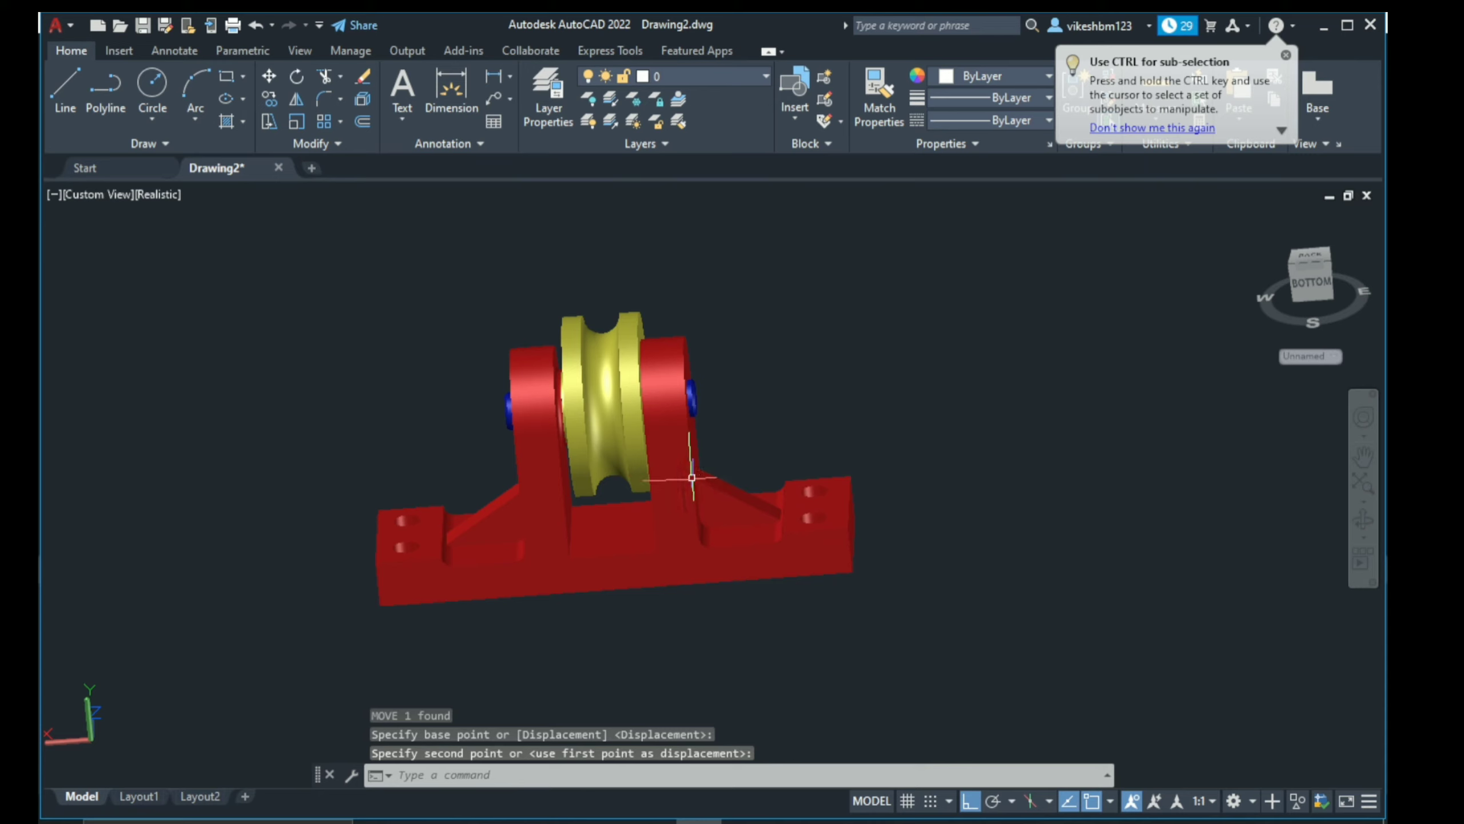
left_click(112, 197)
left_click(178, 365)
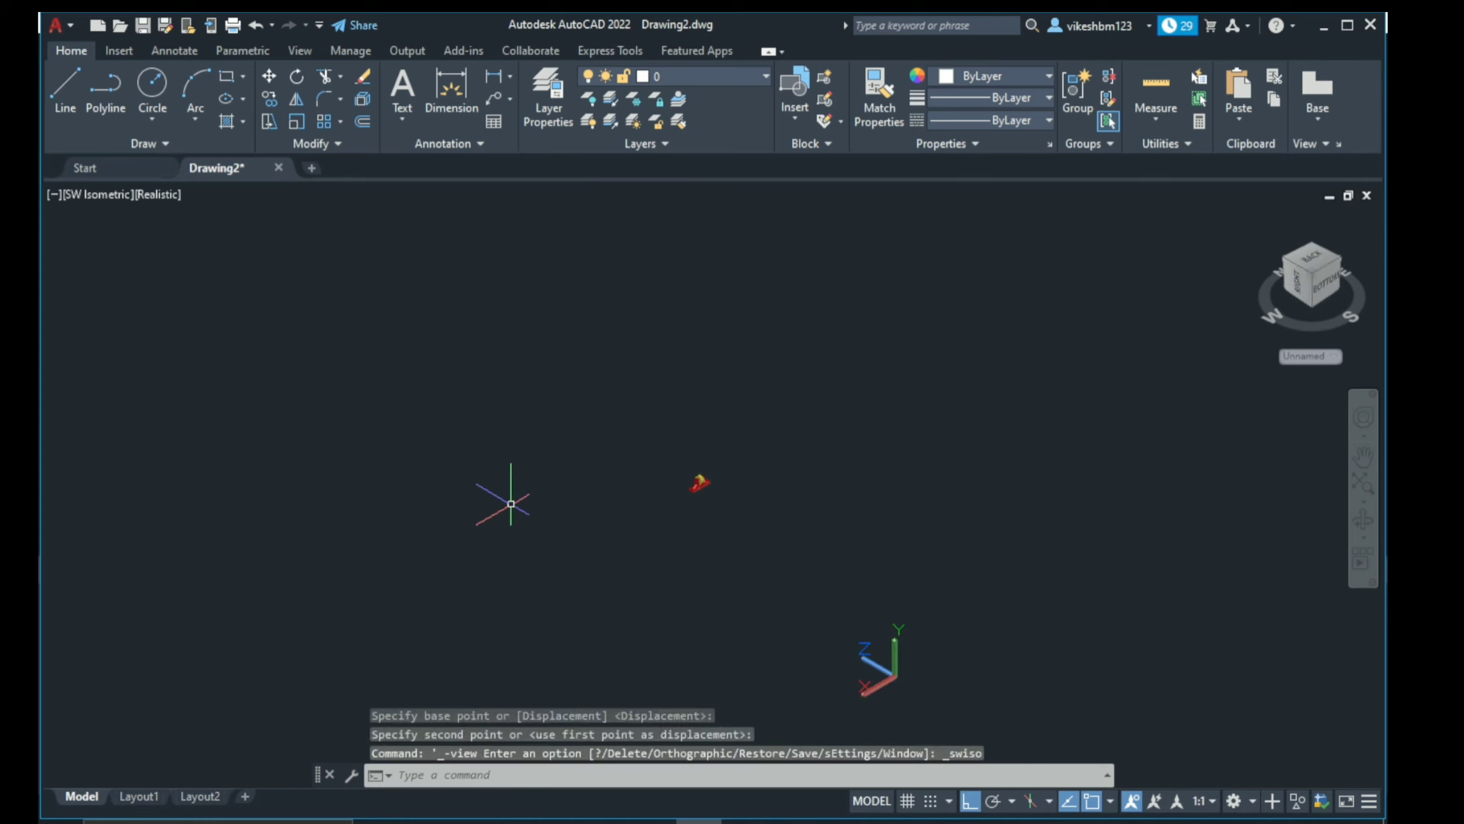
Step: Zoom in and centre the assembly, then orbit to view it from below
scroll(701, 484, "up", 2)
scroll(723, 519, "up", 2)
scroll(731, 578, "up", 2)
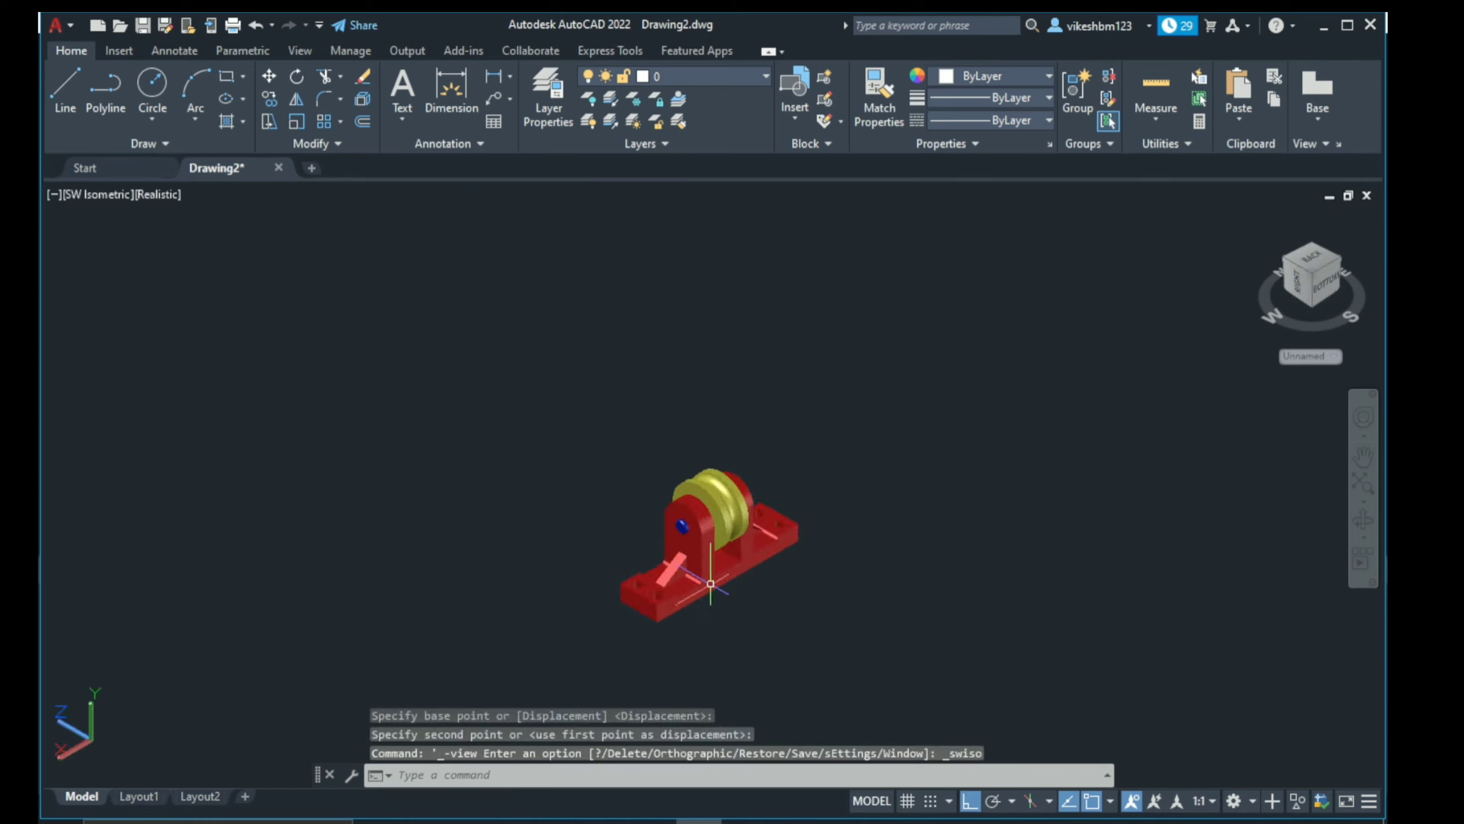
scroll(746, 605, "up", 2)
scroll(750, 582, "up", 3)
middle_click_drag(665, 420, 615, 427)
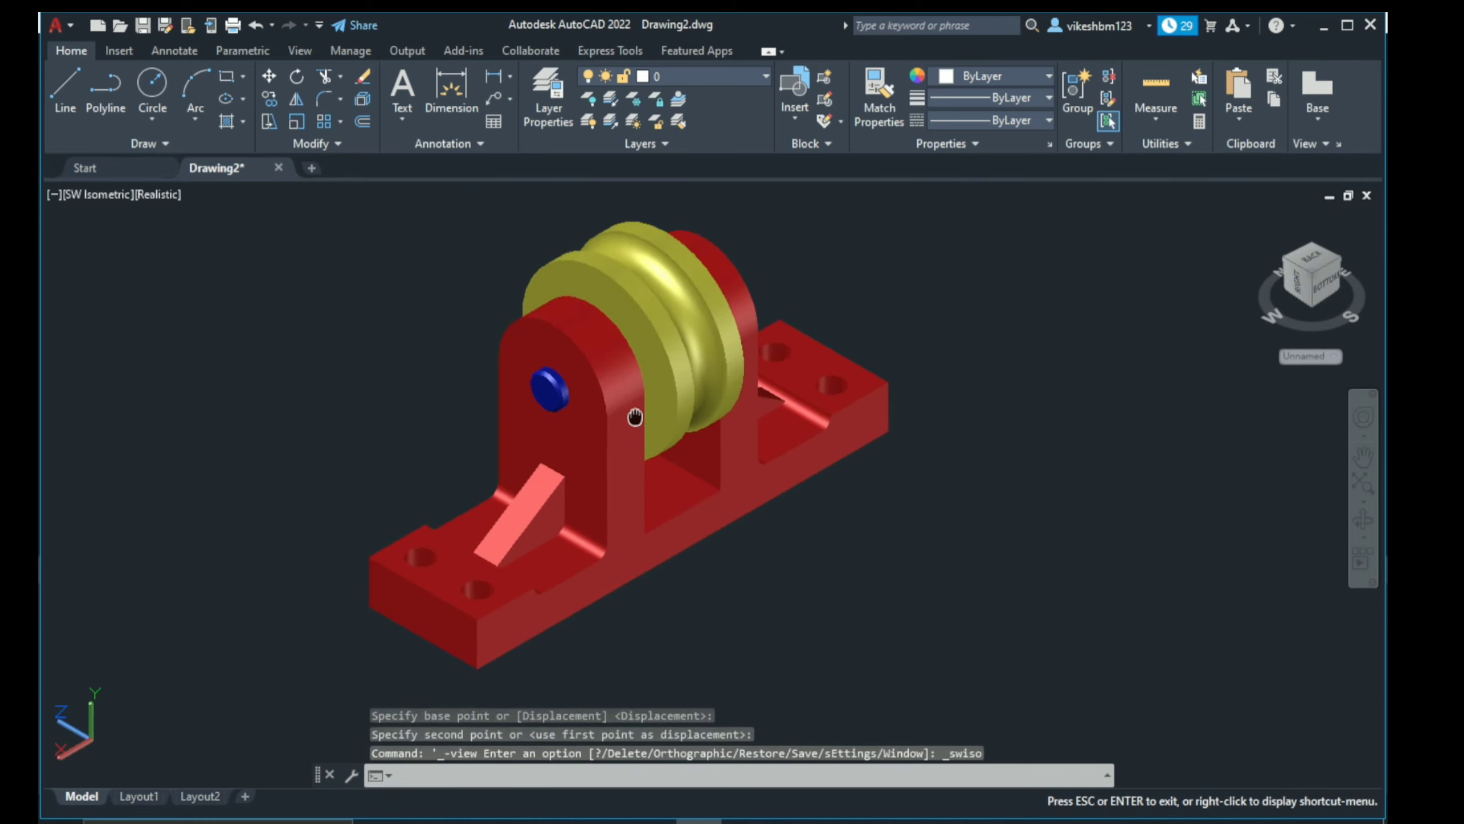
key("Escape")
mouse_move(754, 508)
middle_mouse_down("shift")
mouse_move(653, 384)
mouse_move(664, 470)
mouse_move(840, 416)
mouse_move(925, 346)
mouse_move(898, 380)
mouse_move(562, 435)
mouse_move(484, 483)
mouse_move(683, 461)
mouse_move(909, 490)
mouse_move(1017, 409)
mouse_move(670, 413)
mouse_move(556, 484)
mouse_move(517, 392)
mouse_move(404, 323)
middle_mouse_up("shift")
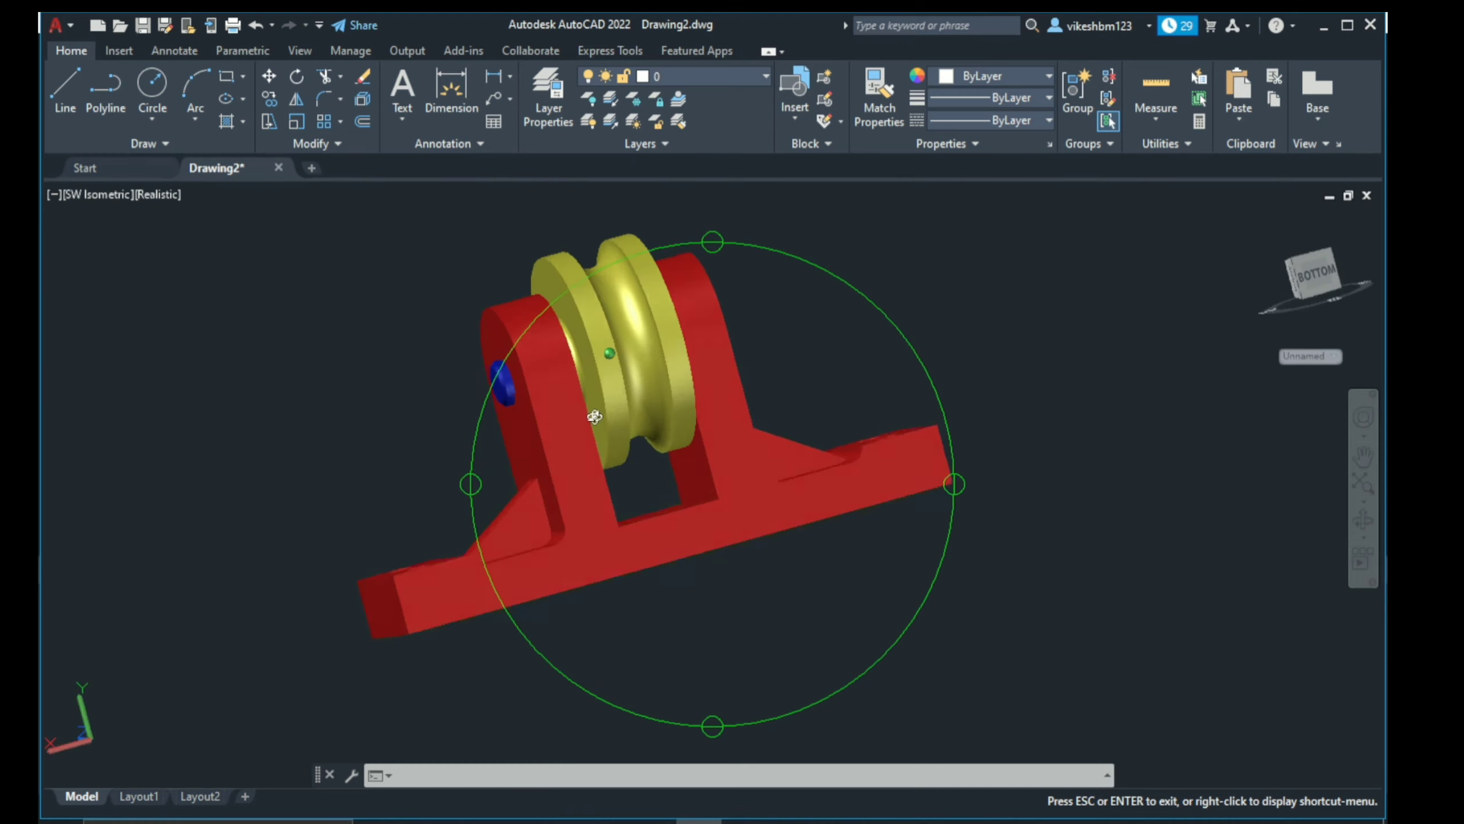
Step: Return to SW Isometric and zoom and pan so the assembly fills the view
left_click(115, 195)
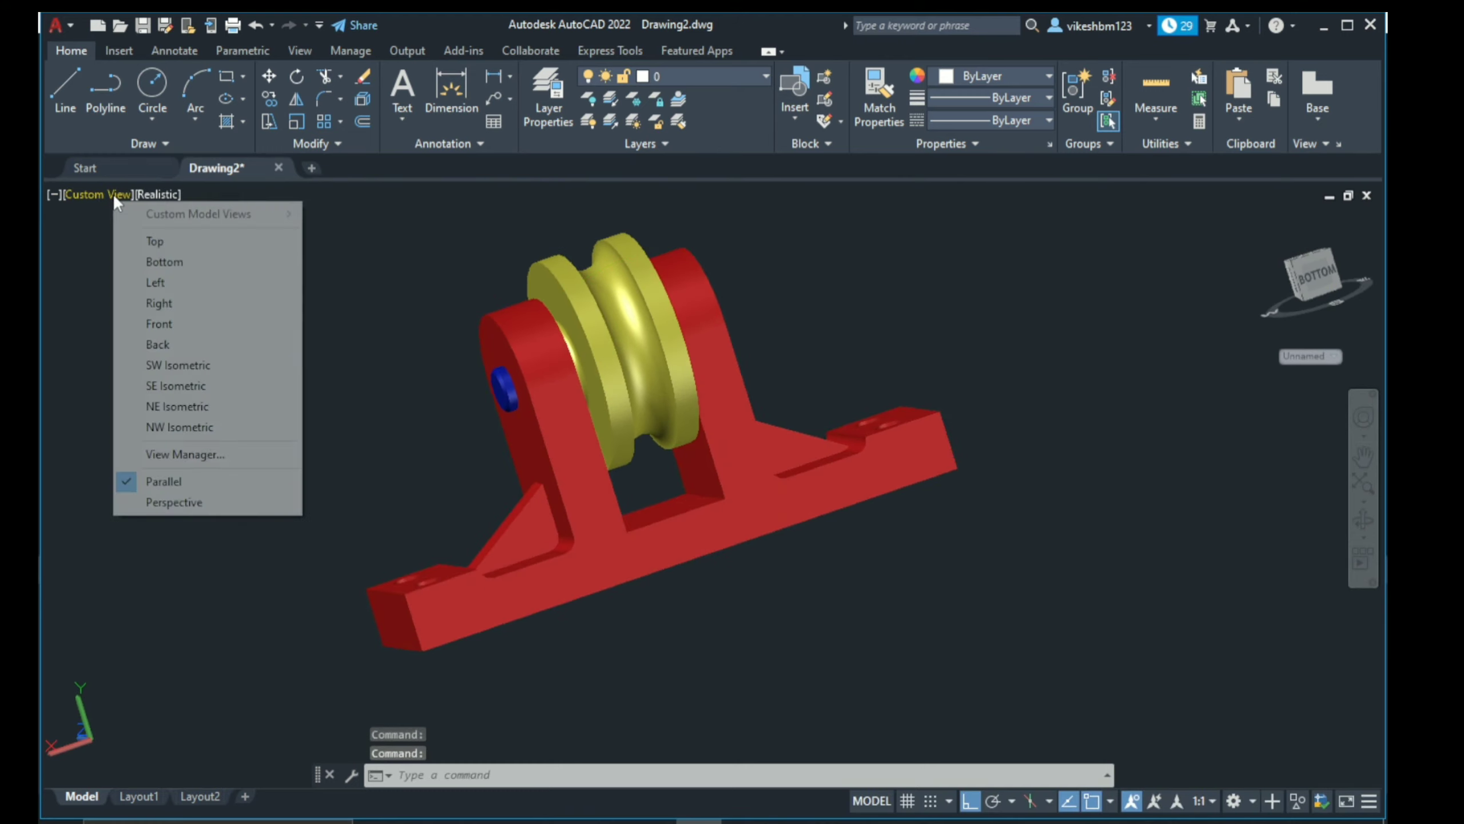
left_click(199, 367)
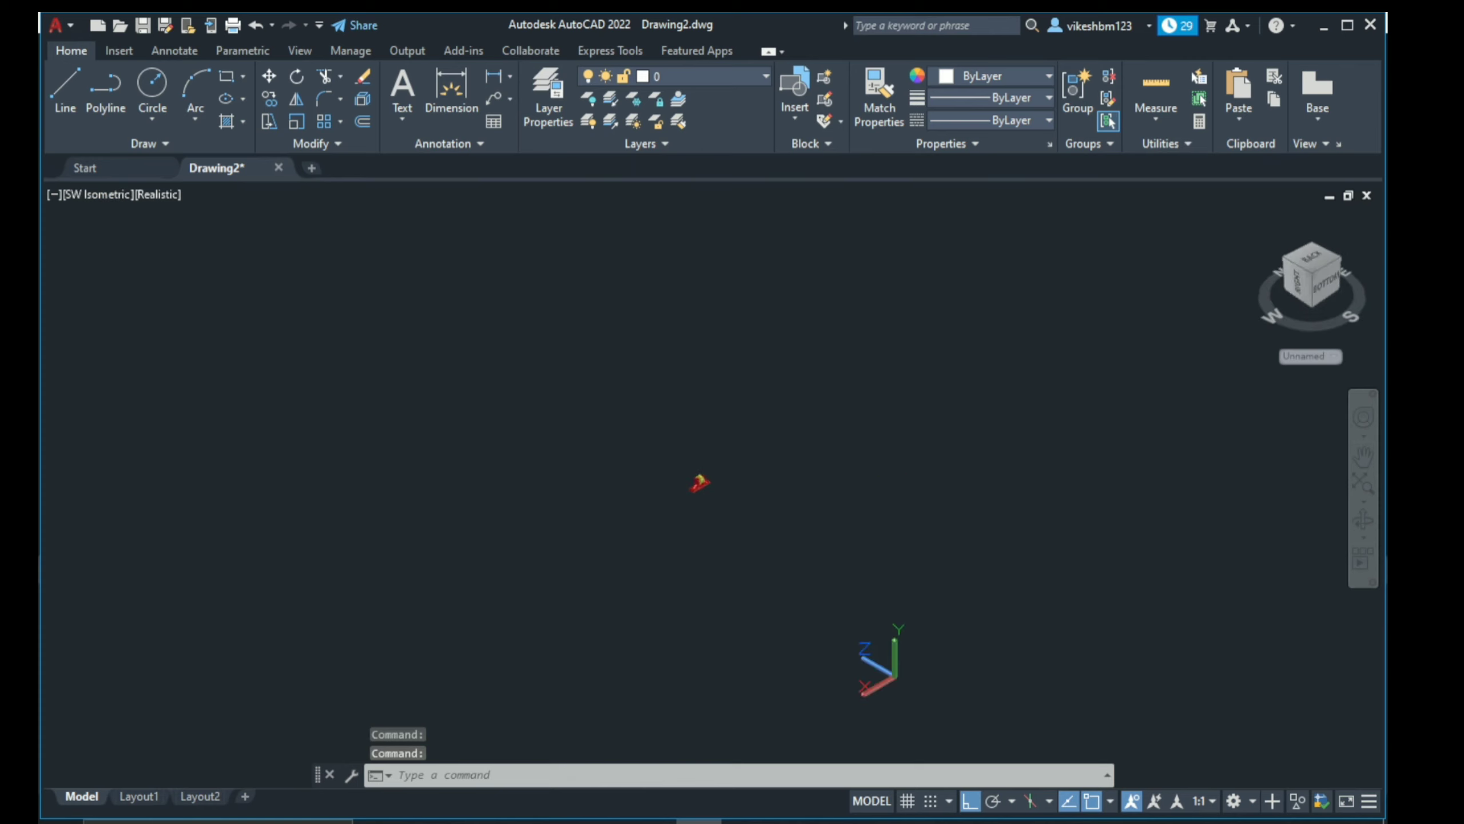
scroll(735, 278, "up", 3)
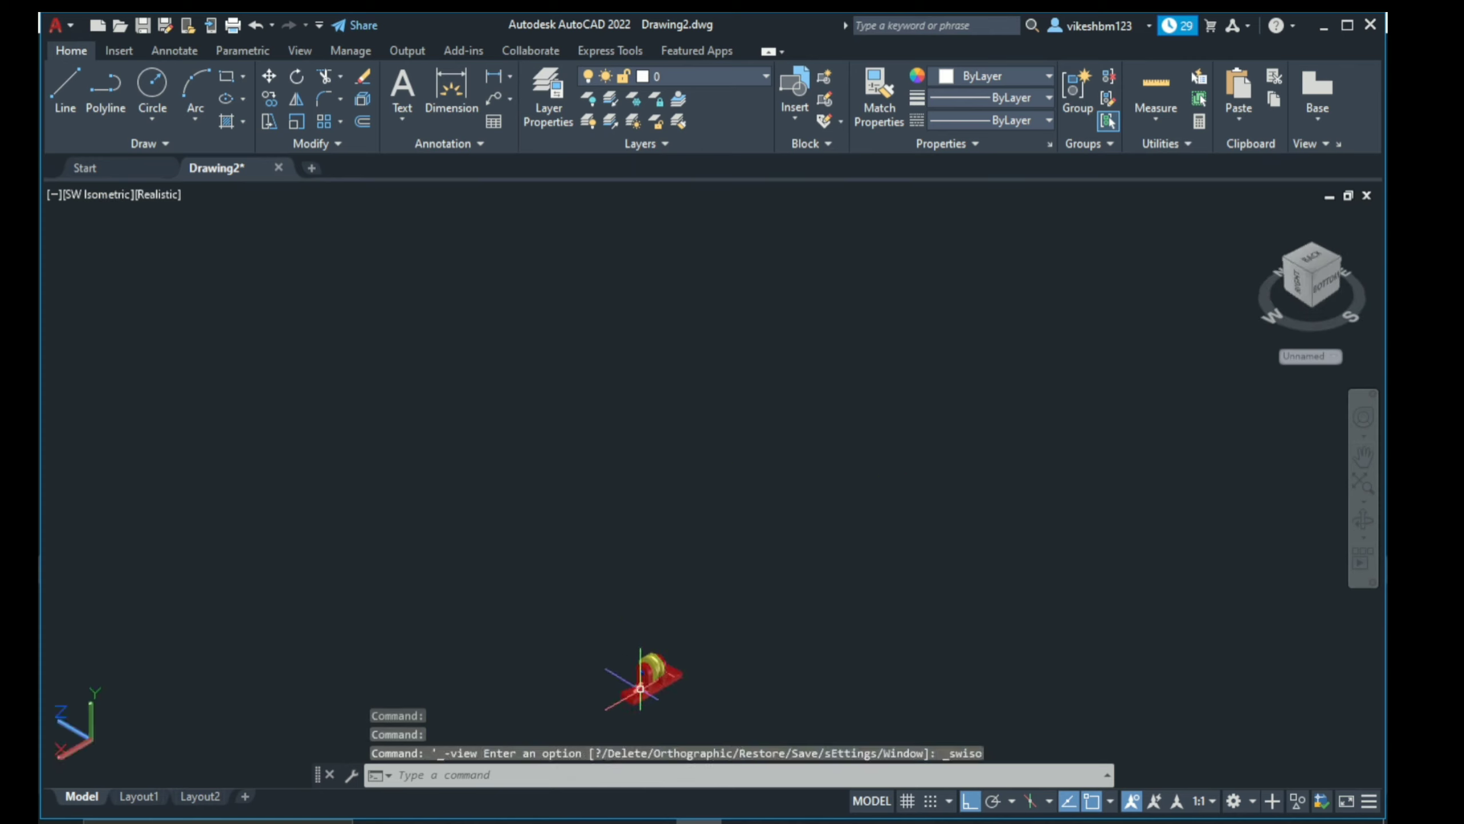
scroll(640, 688, "up", 3)
scroll(720, 576, "up", 2)
middle_click_drag(784, 419, 804, 318)
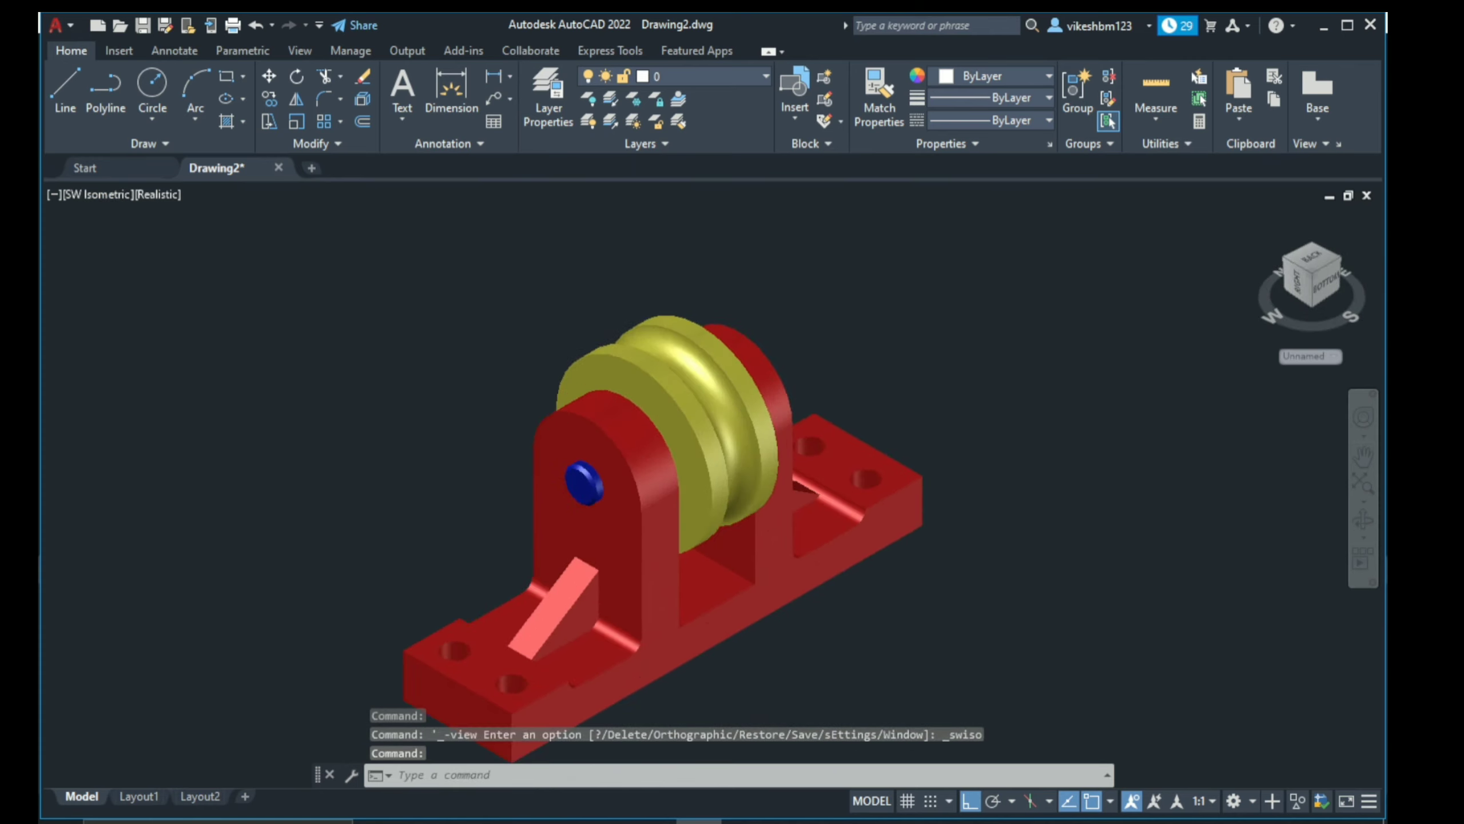
middle_click_drag(728, 458, 791, 372)
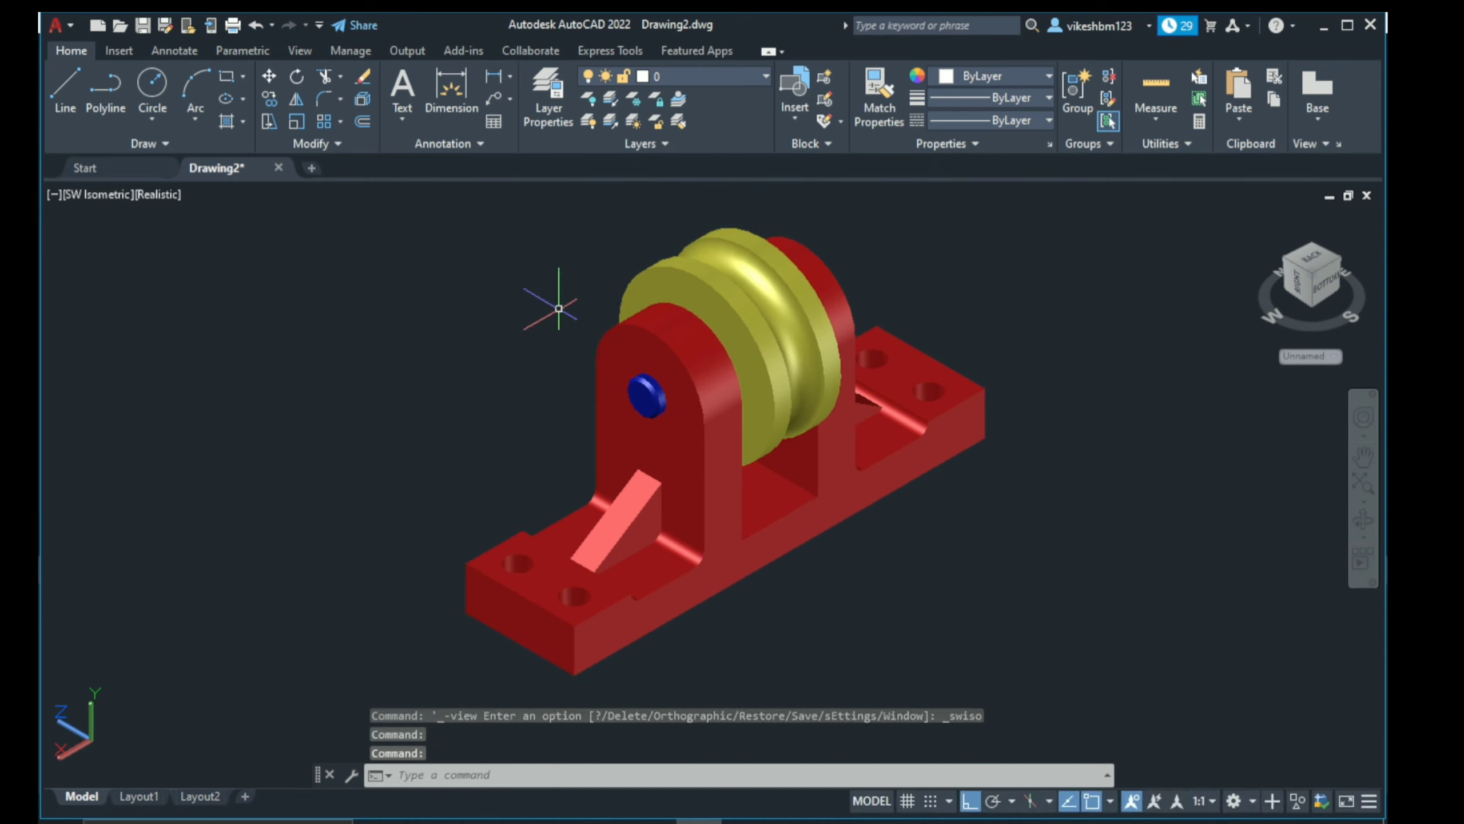
Step: Try Shaded with Edges and Conceptual, settle on Hidden style, then orbit to the underside
left_click(147, 198)
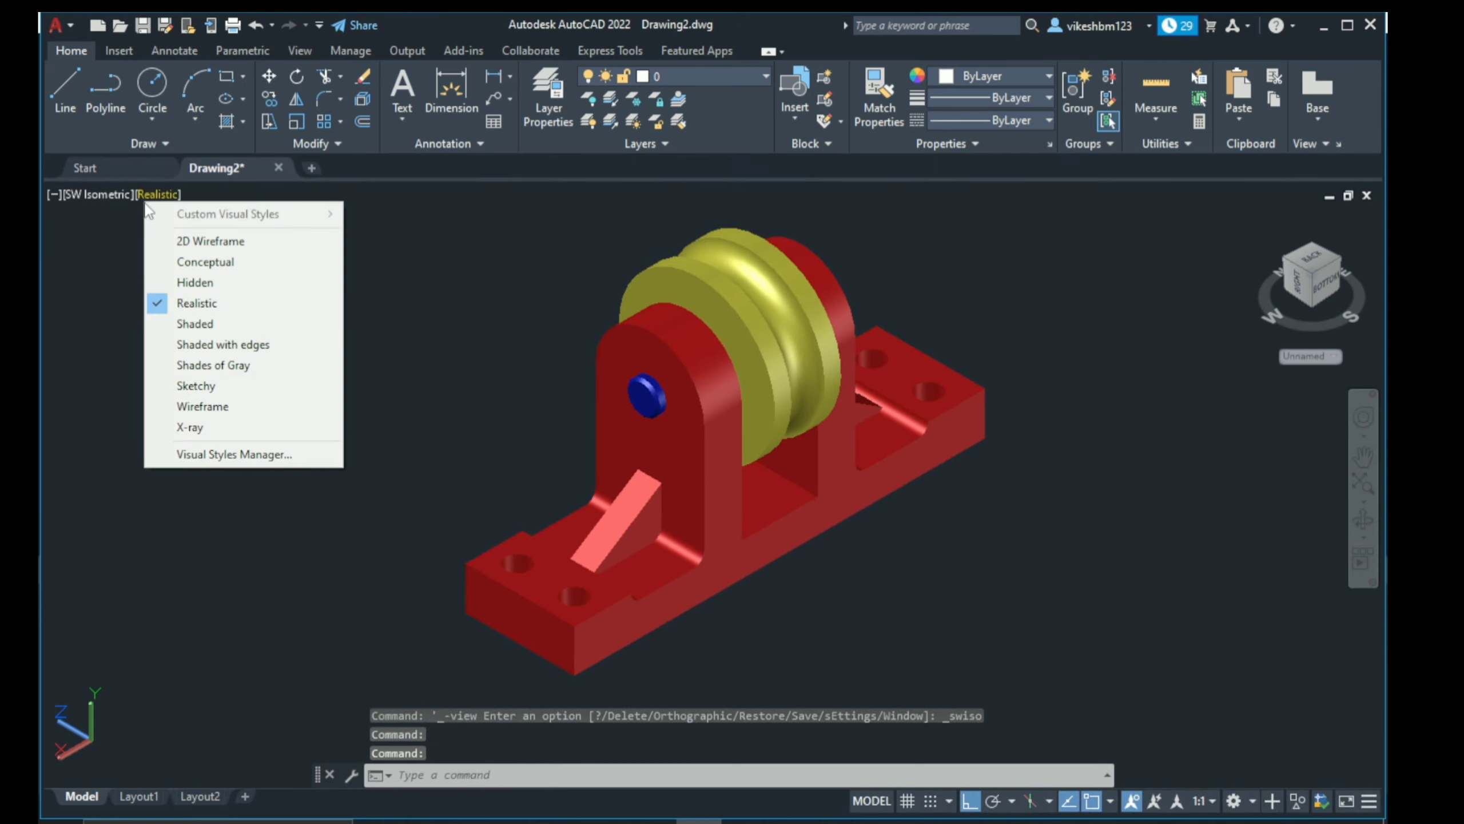
left_click(200, 344)
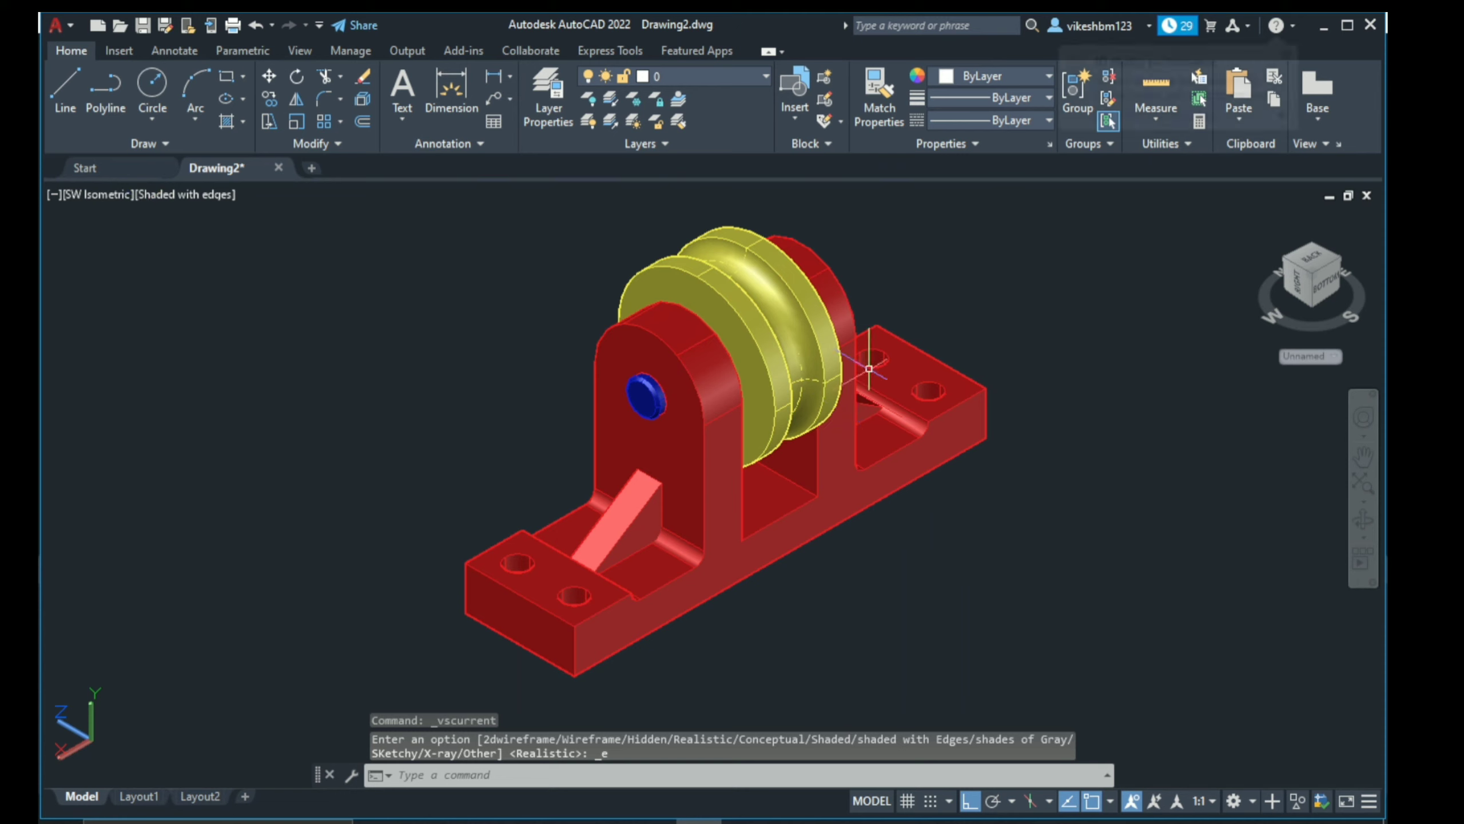
left_click(195, 198)
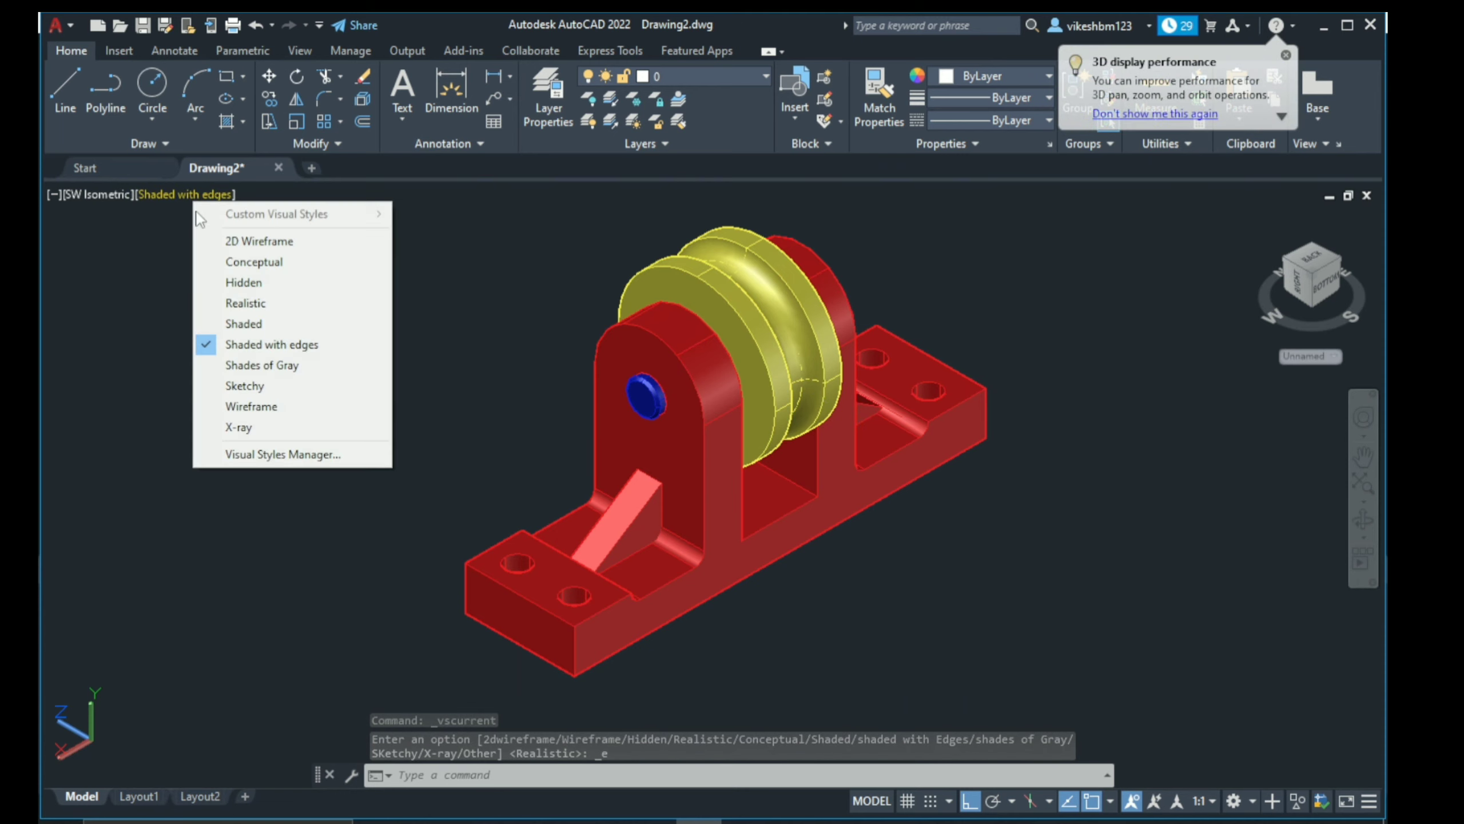
left_click(252, 261)
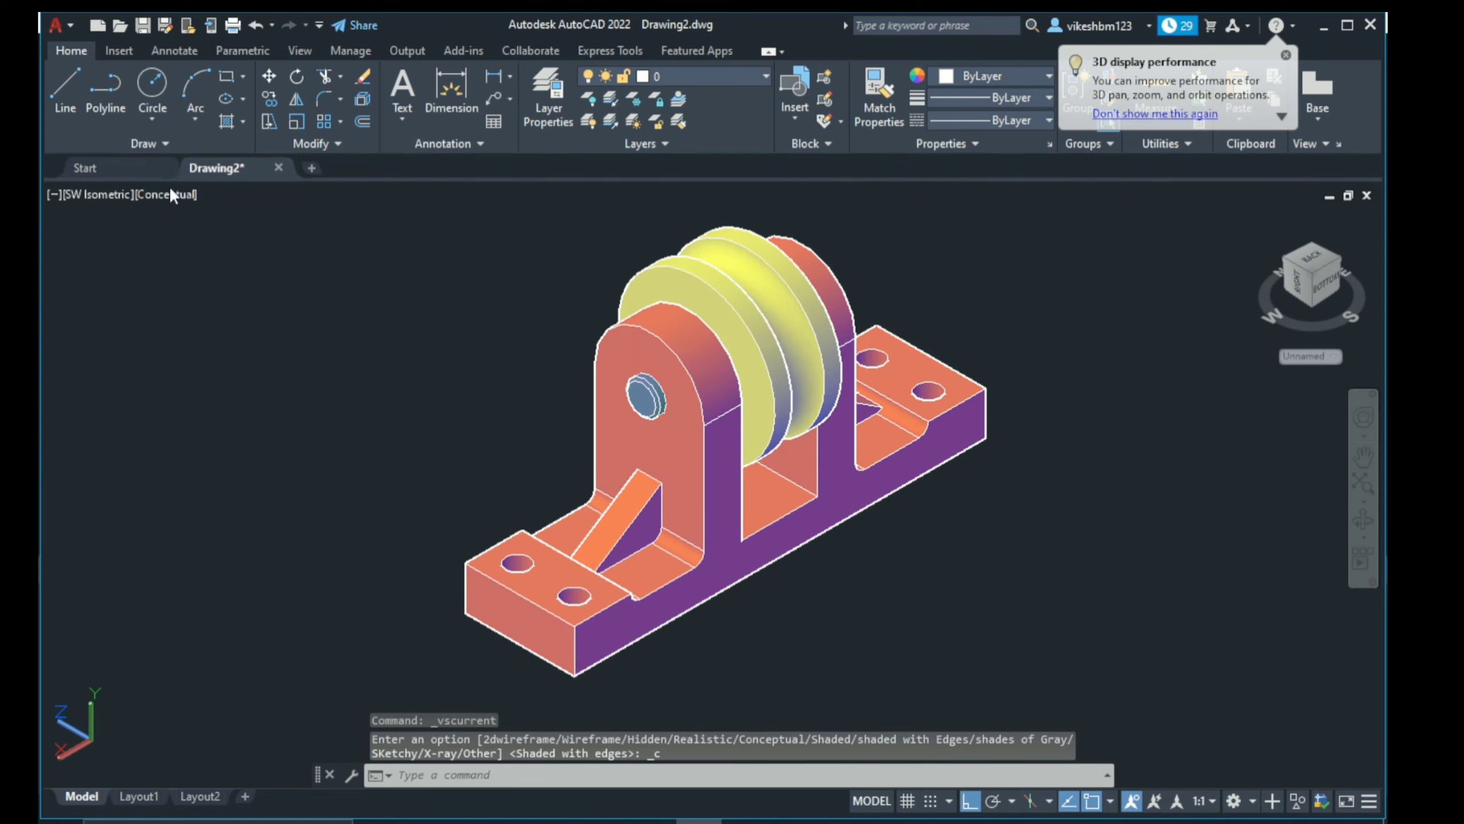
left_click(169, 194)
left_click(230, 282)
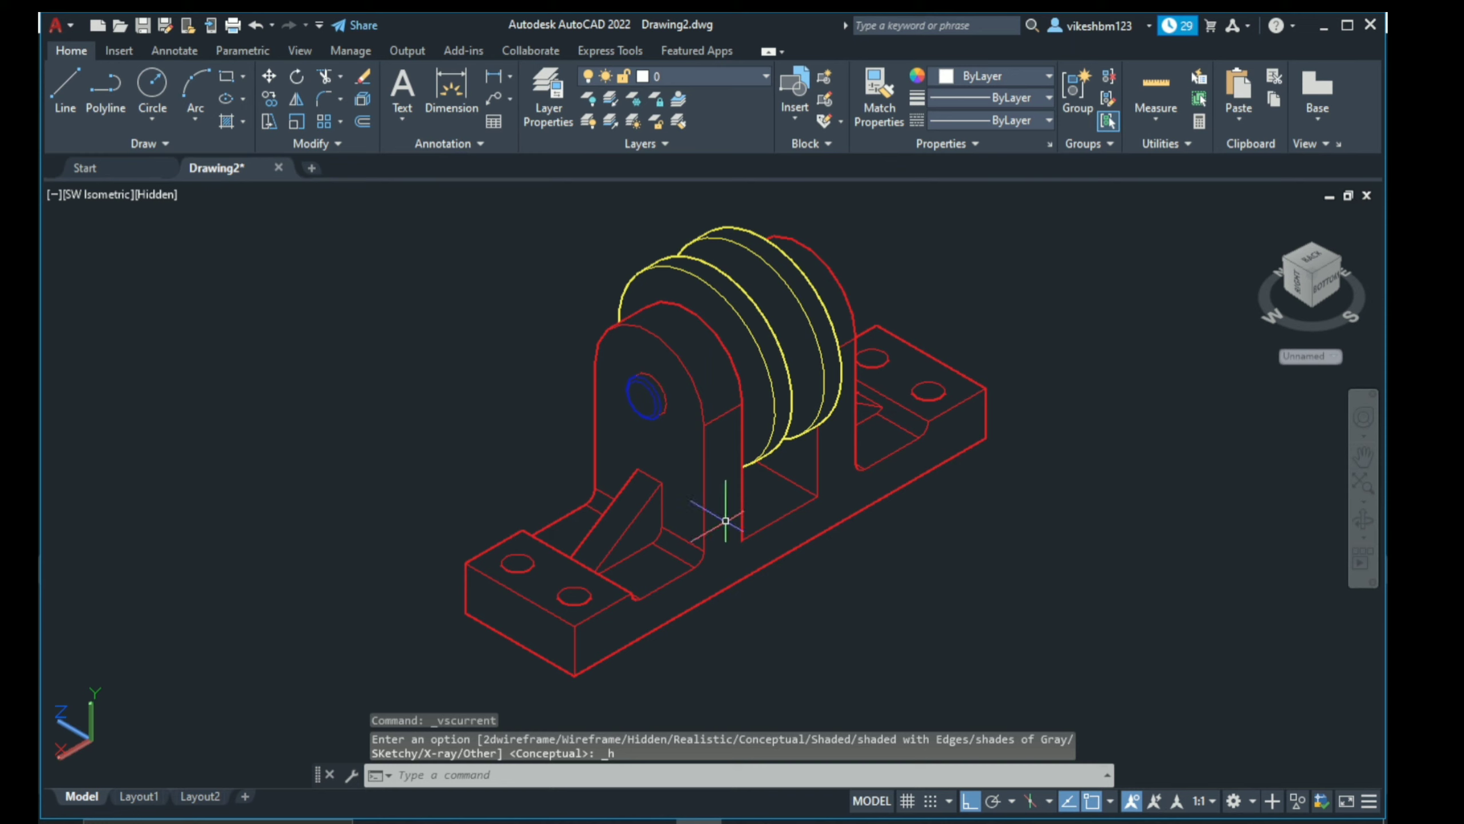
mouse_move(791, 579)
middle_mouse_down("ctrl+shift")
mouse_move(715, 587)
mouse_move(748, 582)
mouse_move(709, 418)
mouse_move(707, 308)
mouse_move(721, 491)
mouse_move(696, 589)
mouse_move(771, 592)
mouse_move(653, 517)
mouse_move(743, 528)
mouse_move(768, 578)
mouse_move(726, 609)
mouse_move(703, 553)
mouse_move(713, 490)
mouse_move(673, 483)
mouse_move(696, 494)
middle_mouse_up("ctrl+shift")
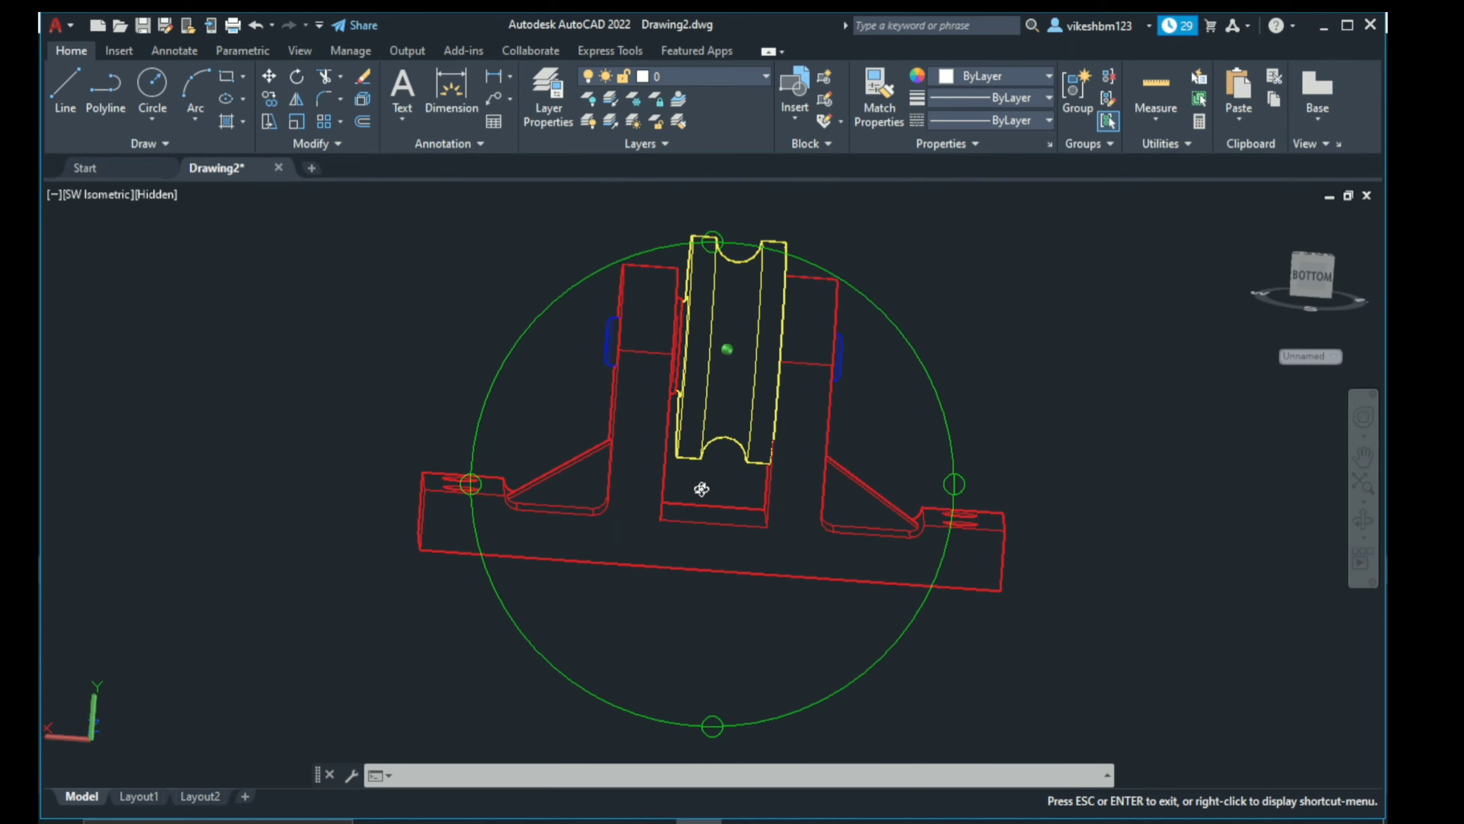
Step: Switch to the Back view and centre the assembly on screen
scroll(683, 401, "up", 3)
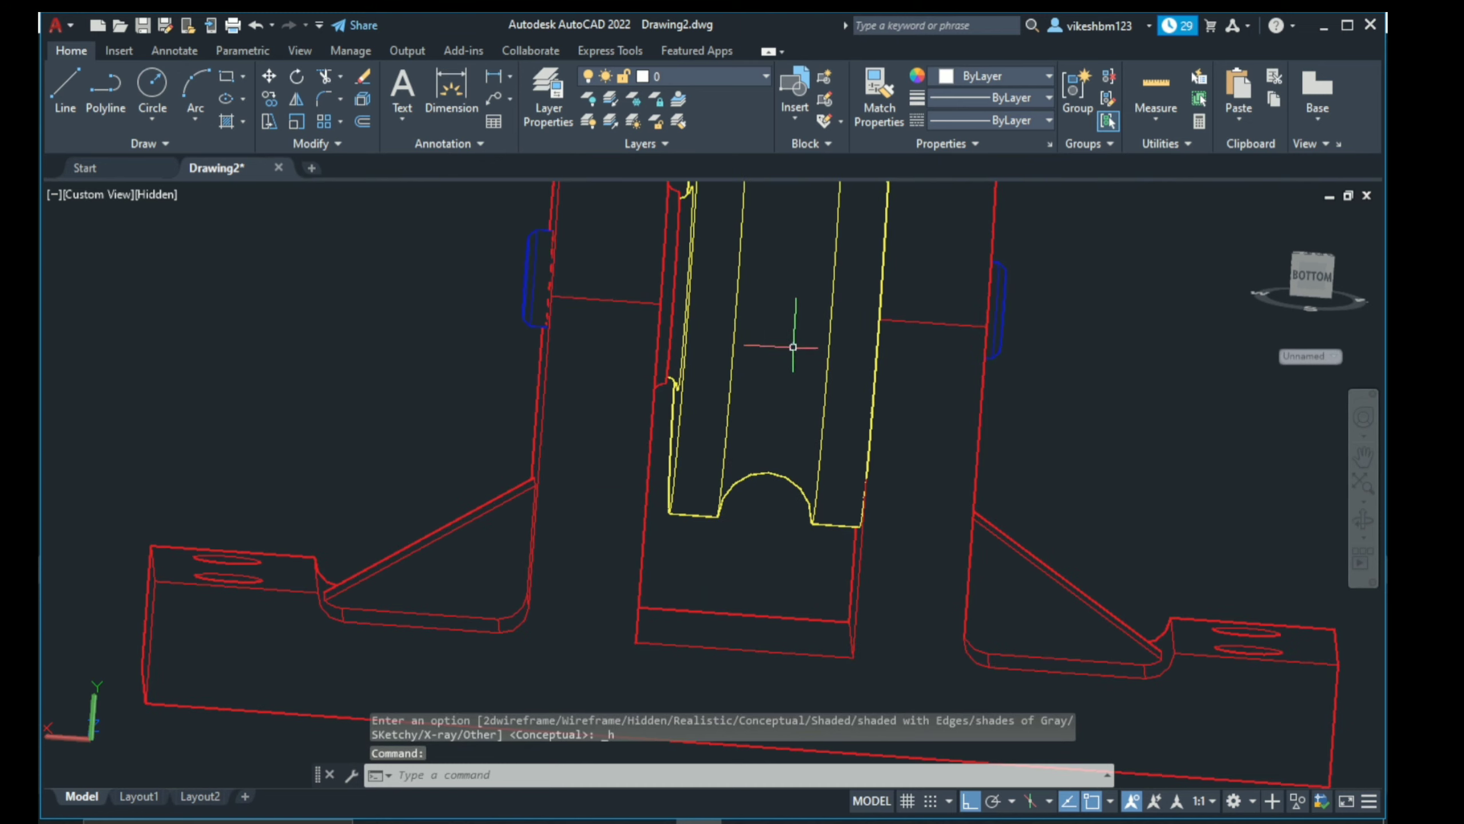
scroll(764, 419, "down", 3)
scroll(754, 306, "up", 2)
scroll(749, 317, "up", 3)
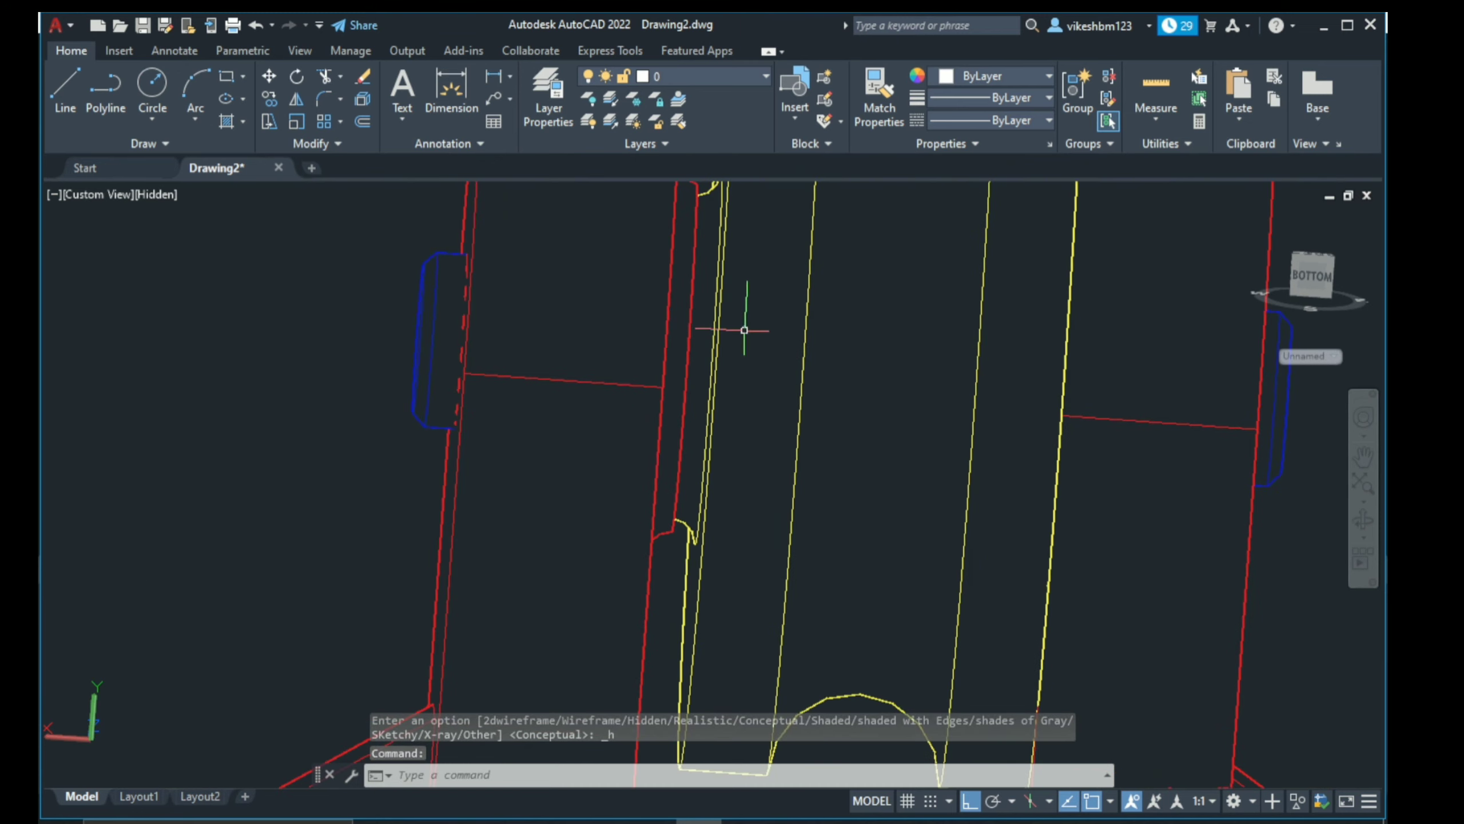
mouse_move(745, 327)
middle_mouse_down()
mouse_move(734, 412)
mouse_move(650, 455)
mouse_move(588, 455)
middle_mouse_up()
key("Escape")
left_click(1311, 275)
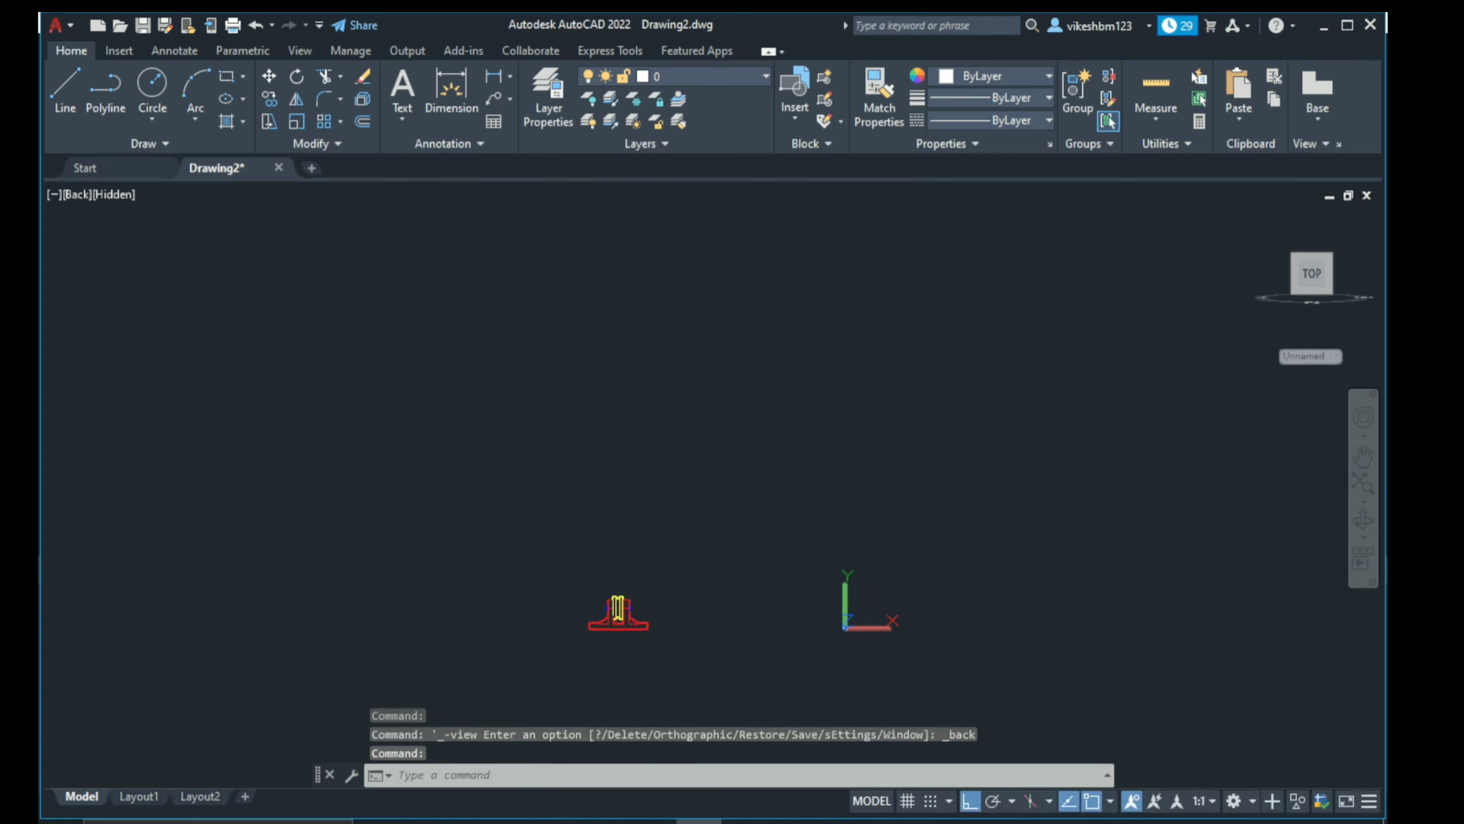
scroll(633, 598, "up", 3)
middle_click_drag(633, 600, 668, 450)
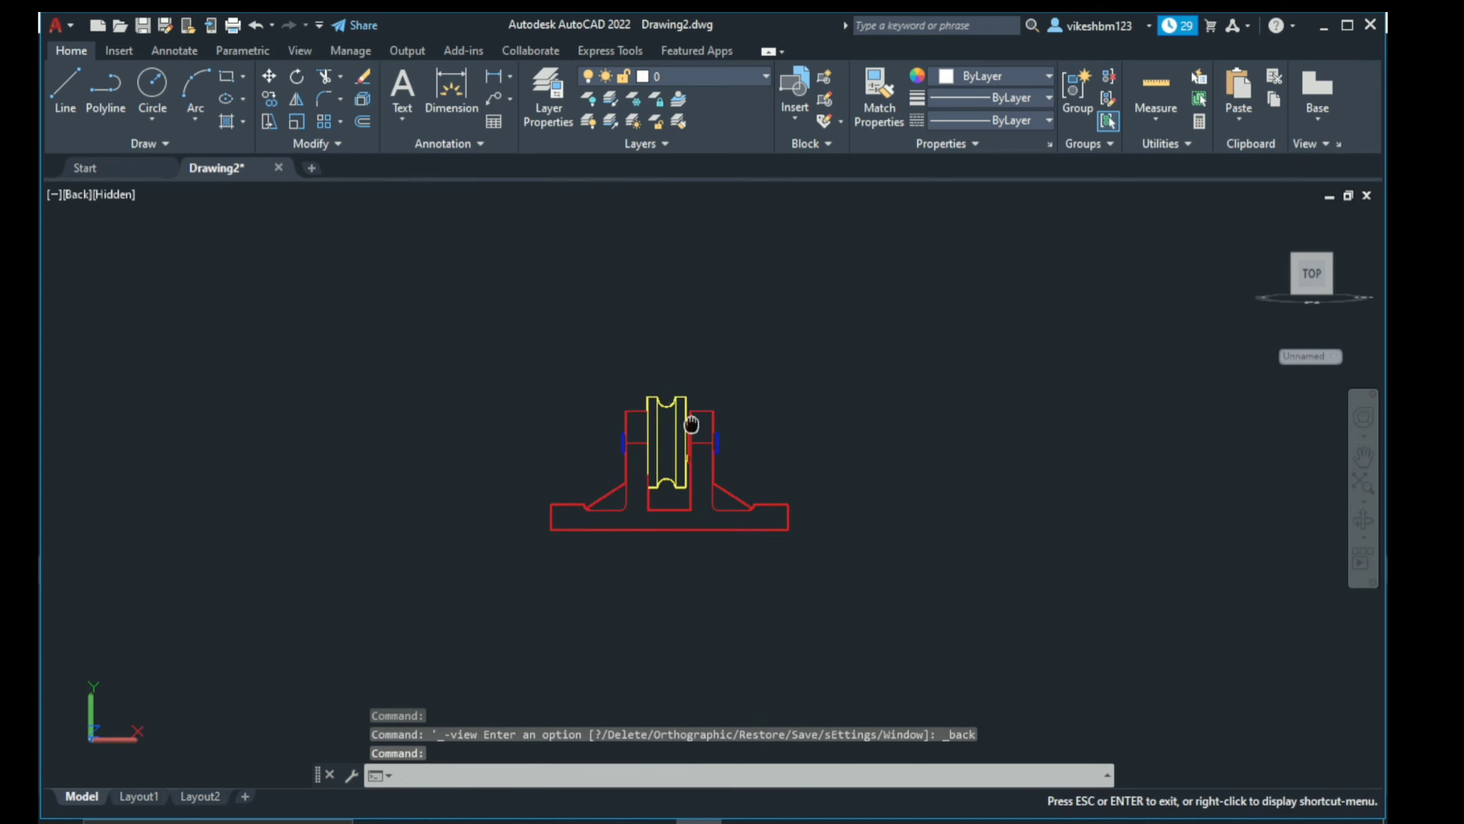
scroll(454, 414, "up", 3)
Step: Move the yellow pulley to sit centred between the red uprights and check its fit
left_click(877, 461)
type("M")
key("Return")
left_click(981, 522)
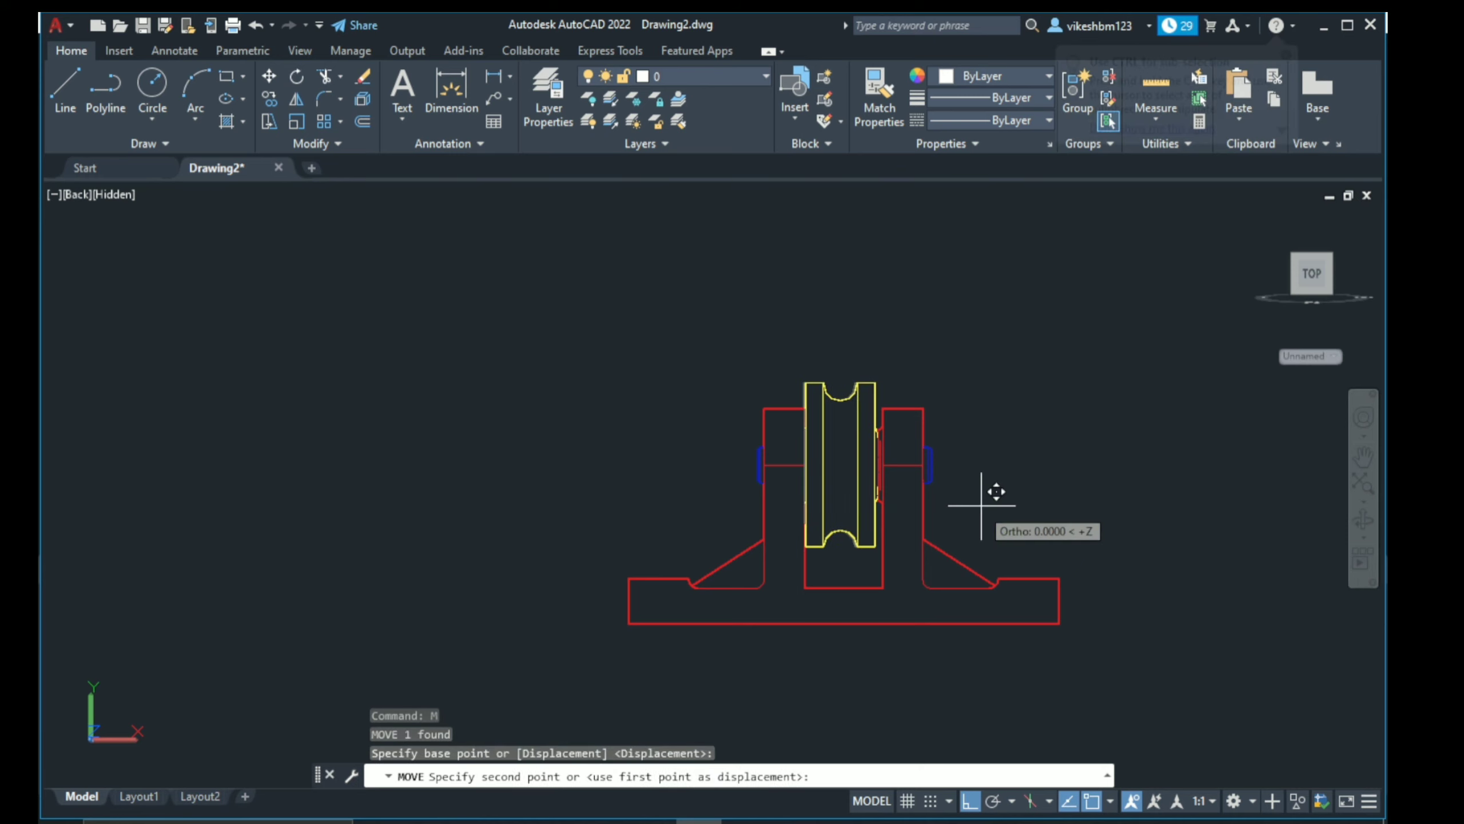
left_click(983, 505)
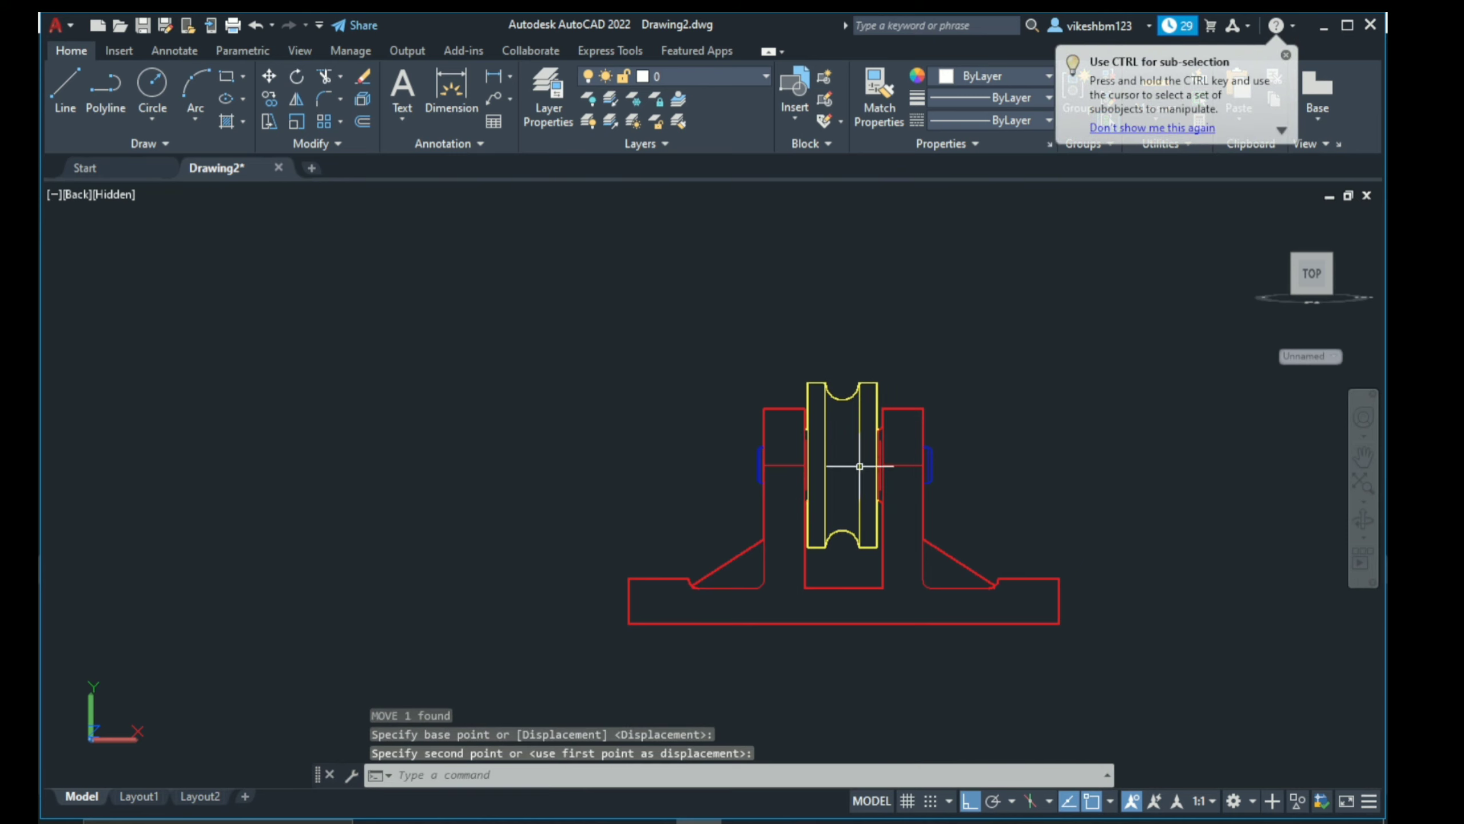
scroll(859, 466, "up", 3)
scroll(895, 469, "up", 3)
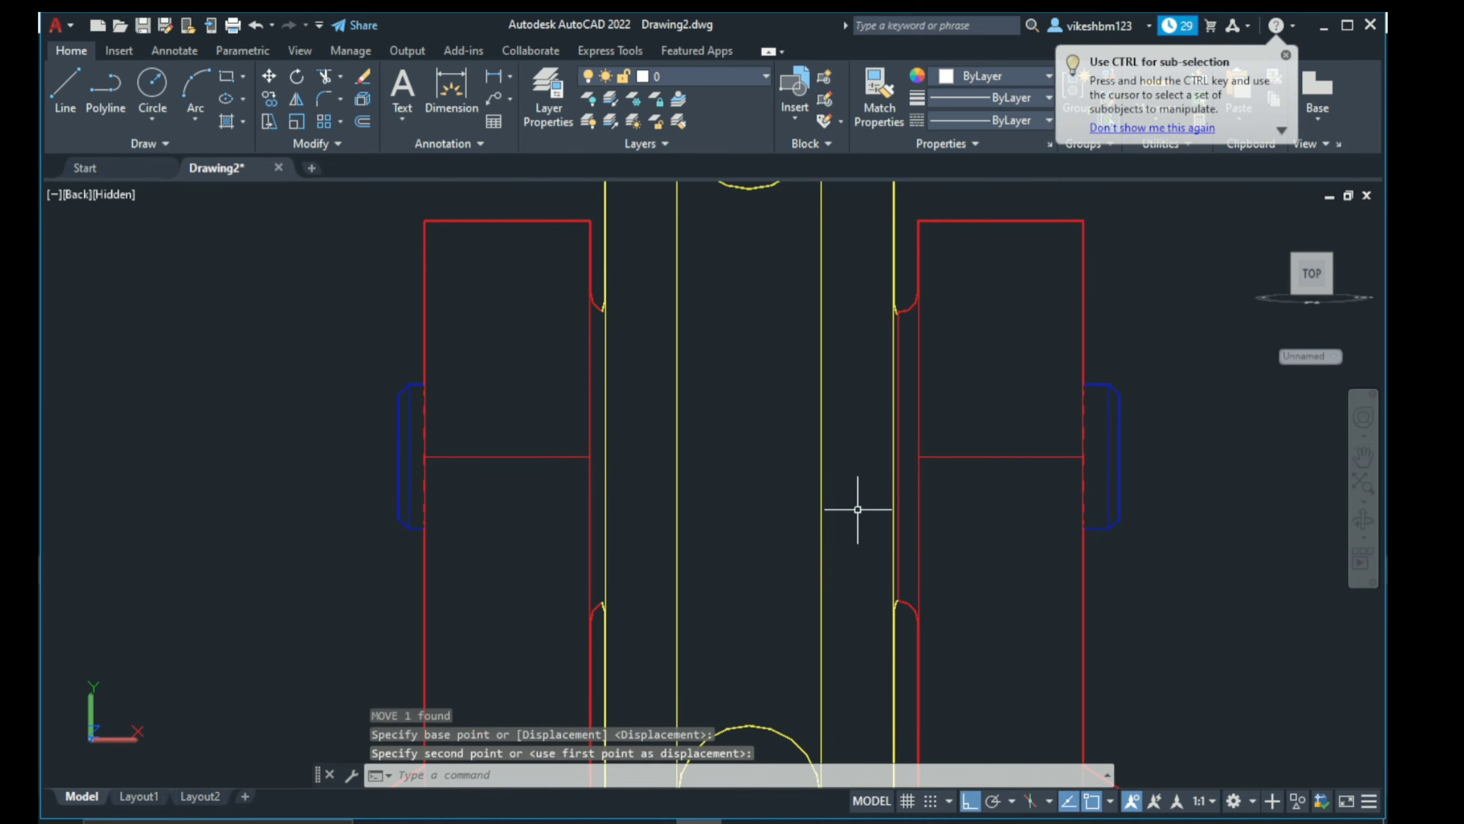
middle_click_drag(857, 509, 844, 484)
scroll(844, 484, "down", 3)
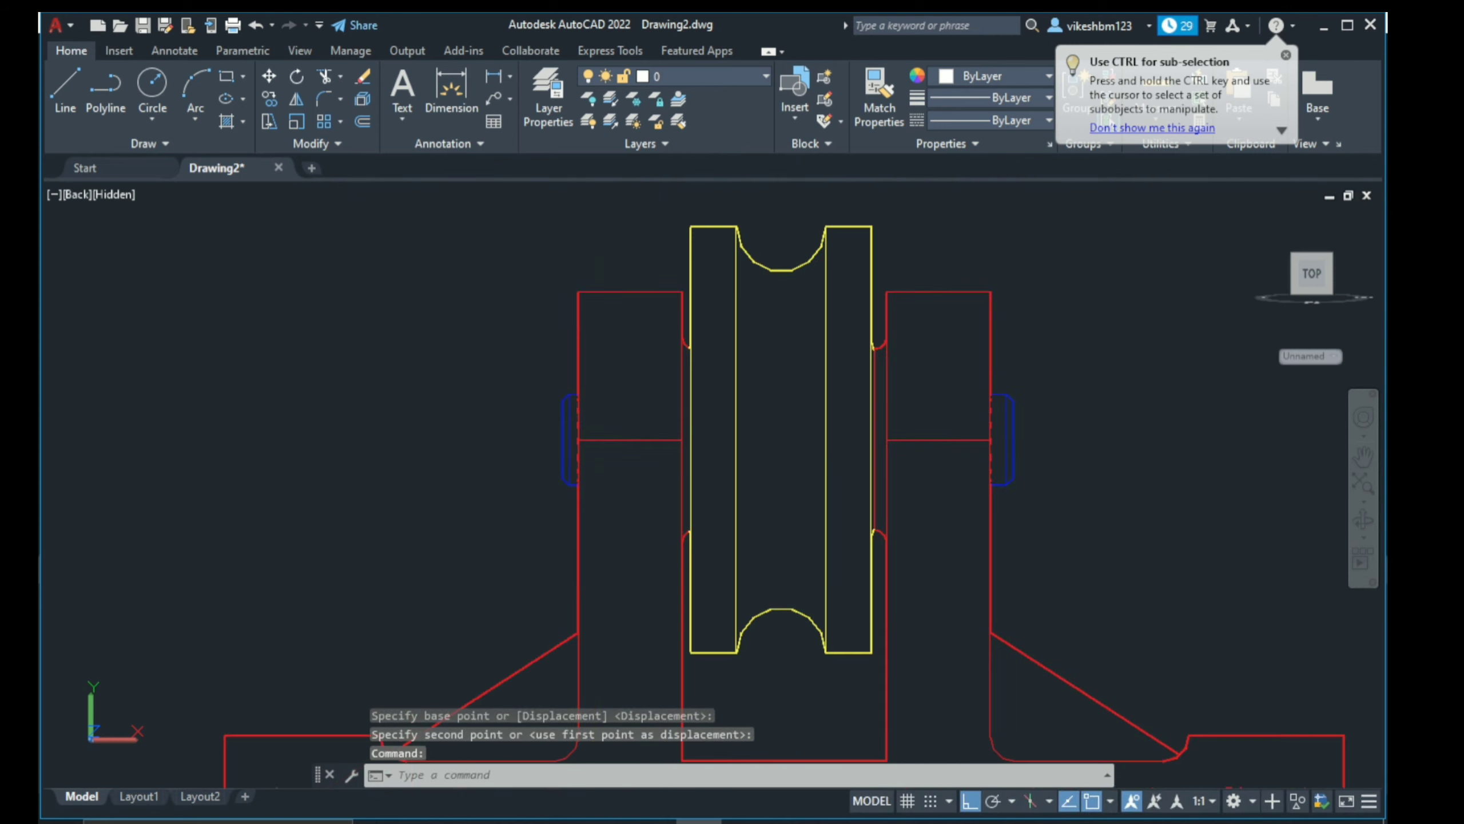
scroll(844, 490, "down", 4)
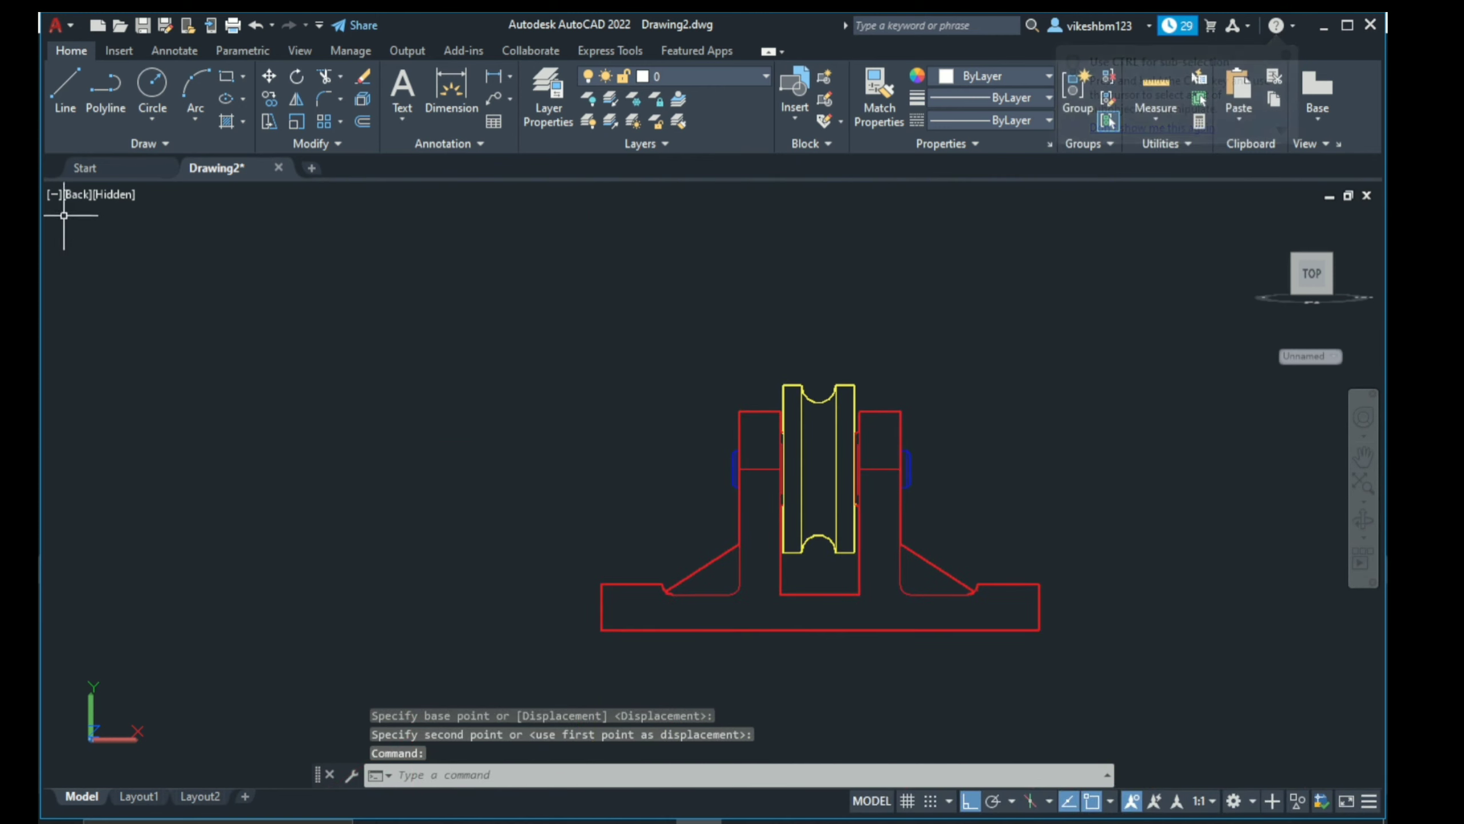
left_click(75, 196)
Step: Switch to the SW isometric view and zoom in so the small model fills the screen
left_click(141, 365)
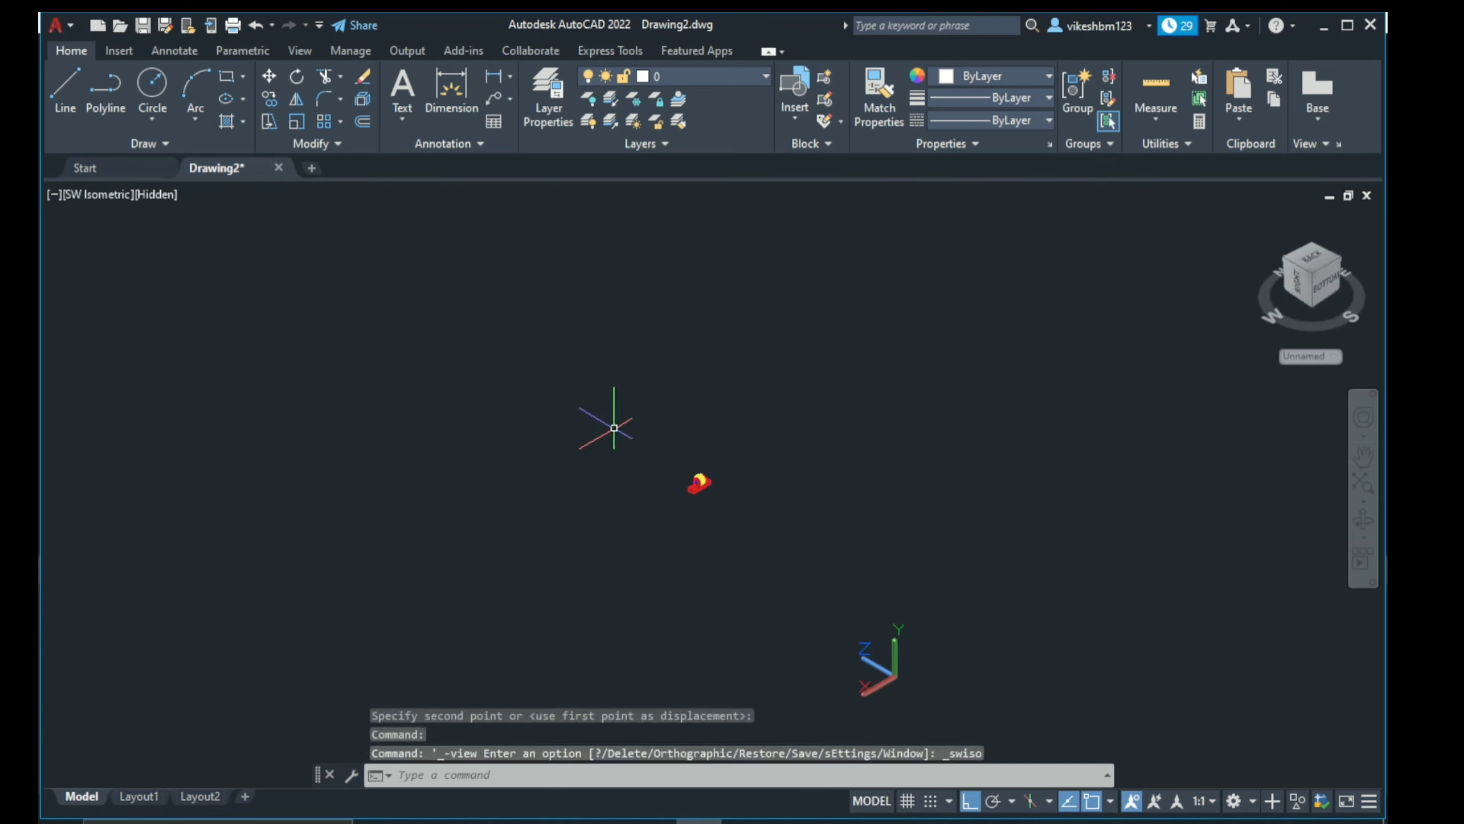
type("Z")
key("Return")
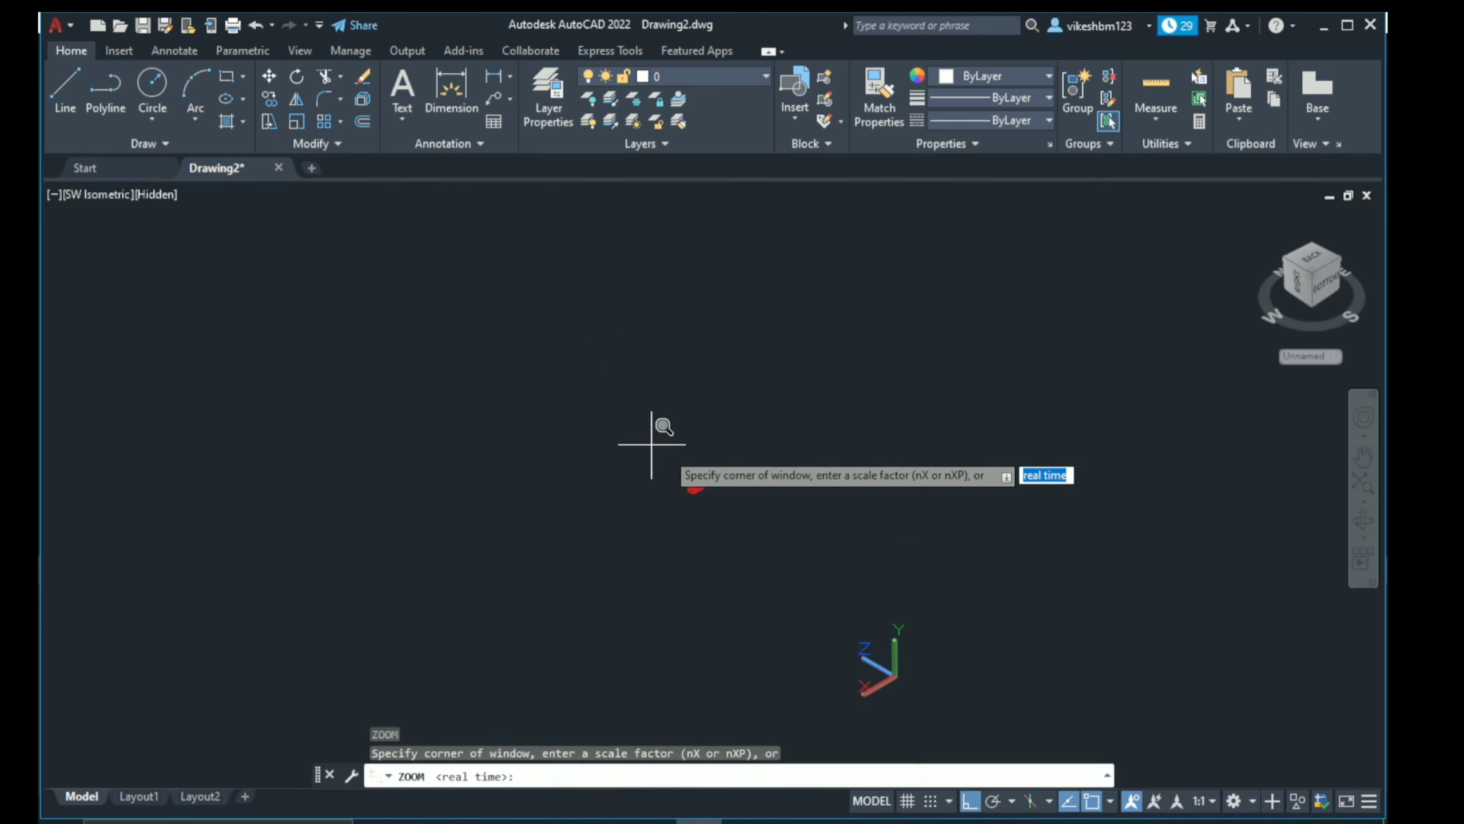
left_click(713, 466)
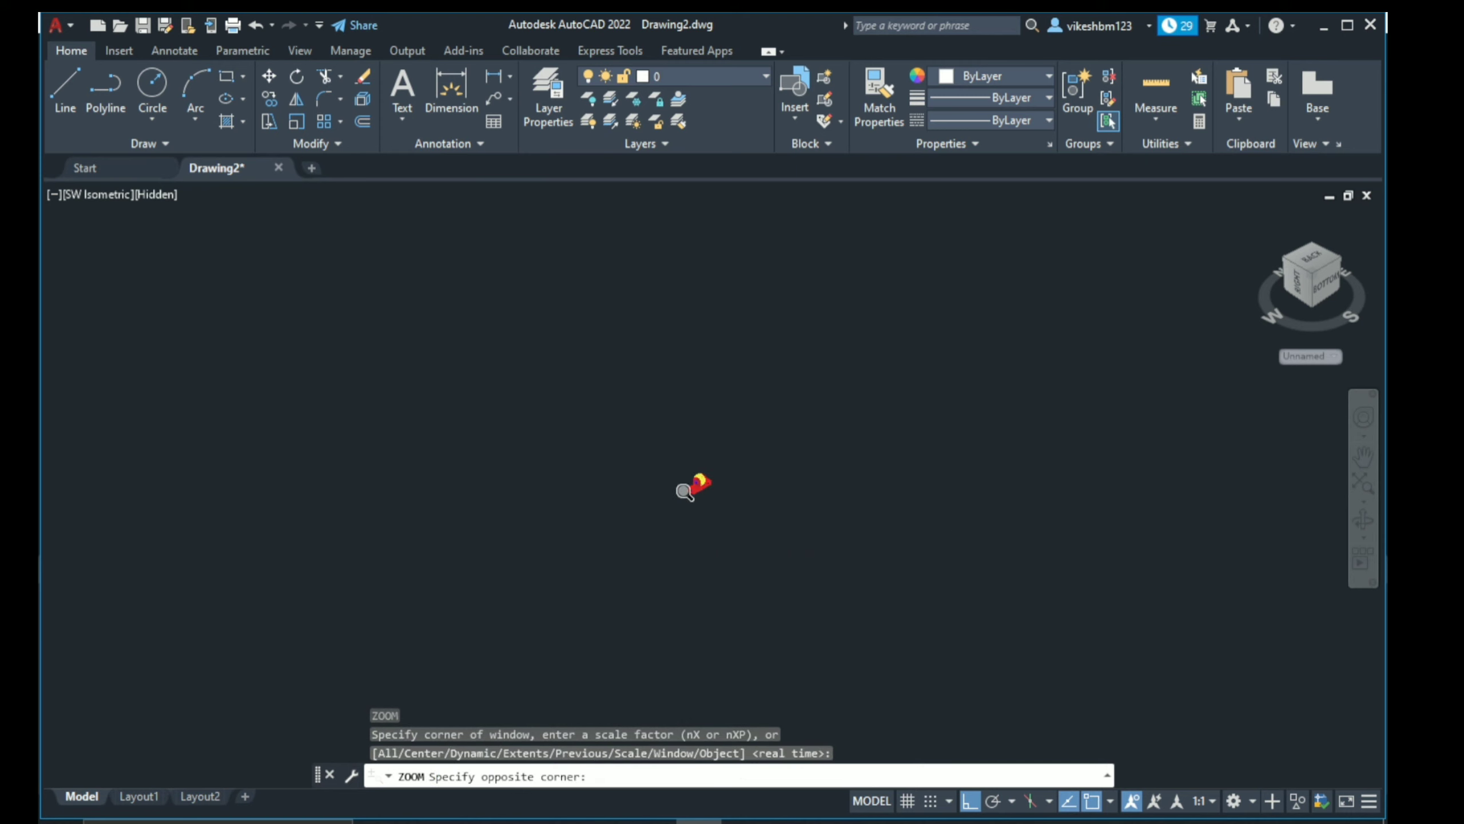
left_click(690, 495)
scroll(852, 434, "up", 1)
scroll(859, 461, "up", 2)
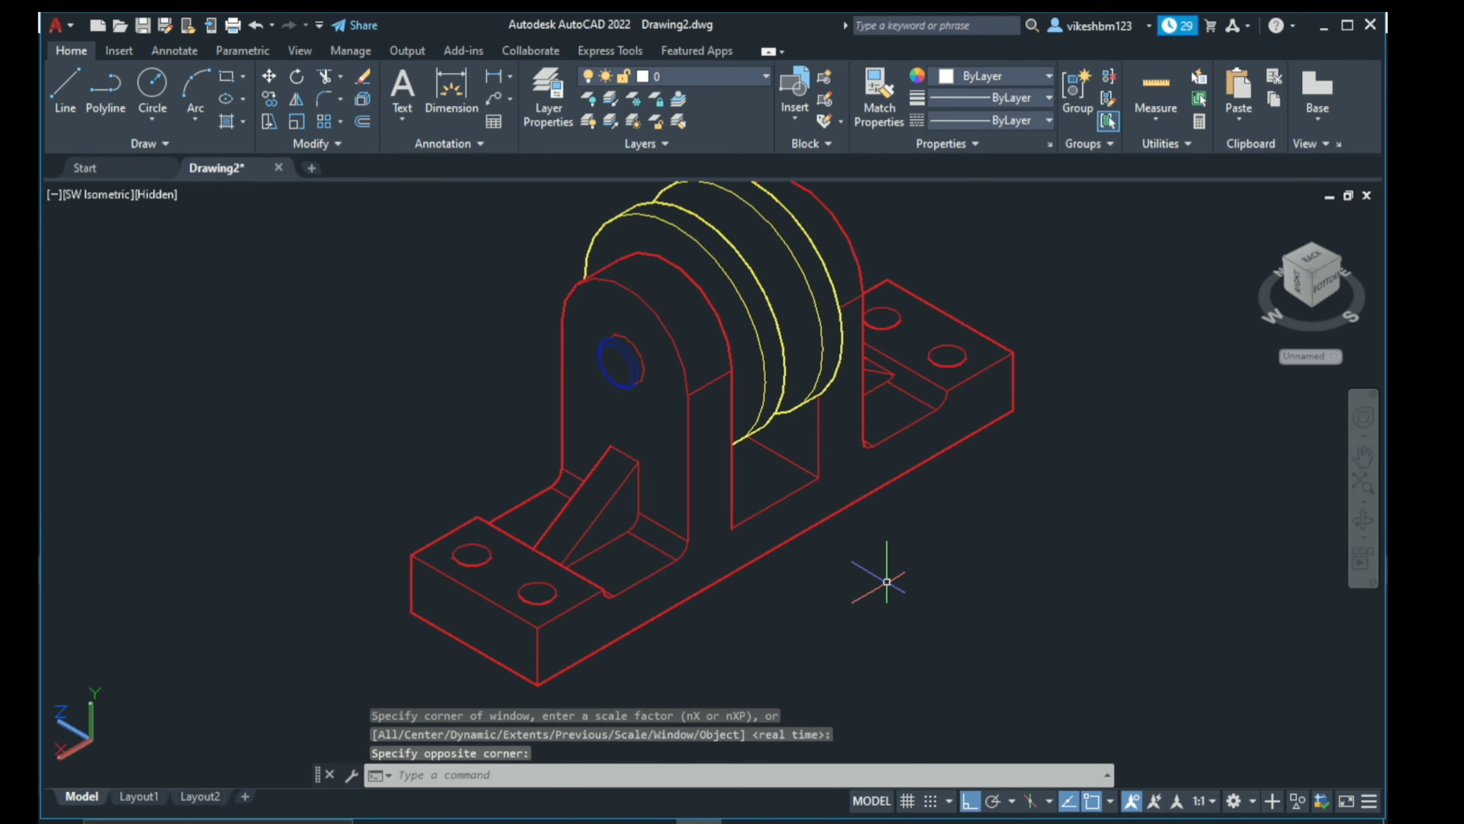
middle_click_drag(876, 581, 814, 621)
scroll(813, 597, "down", 2)
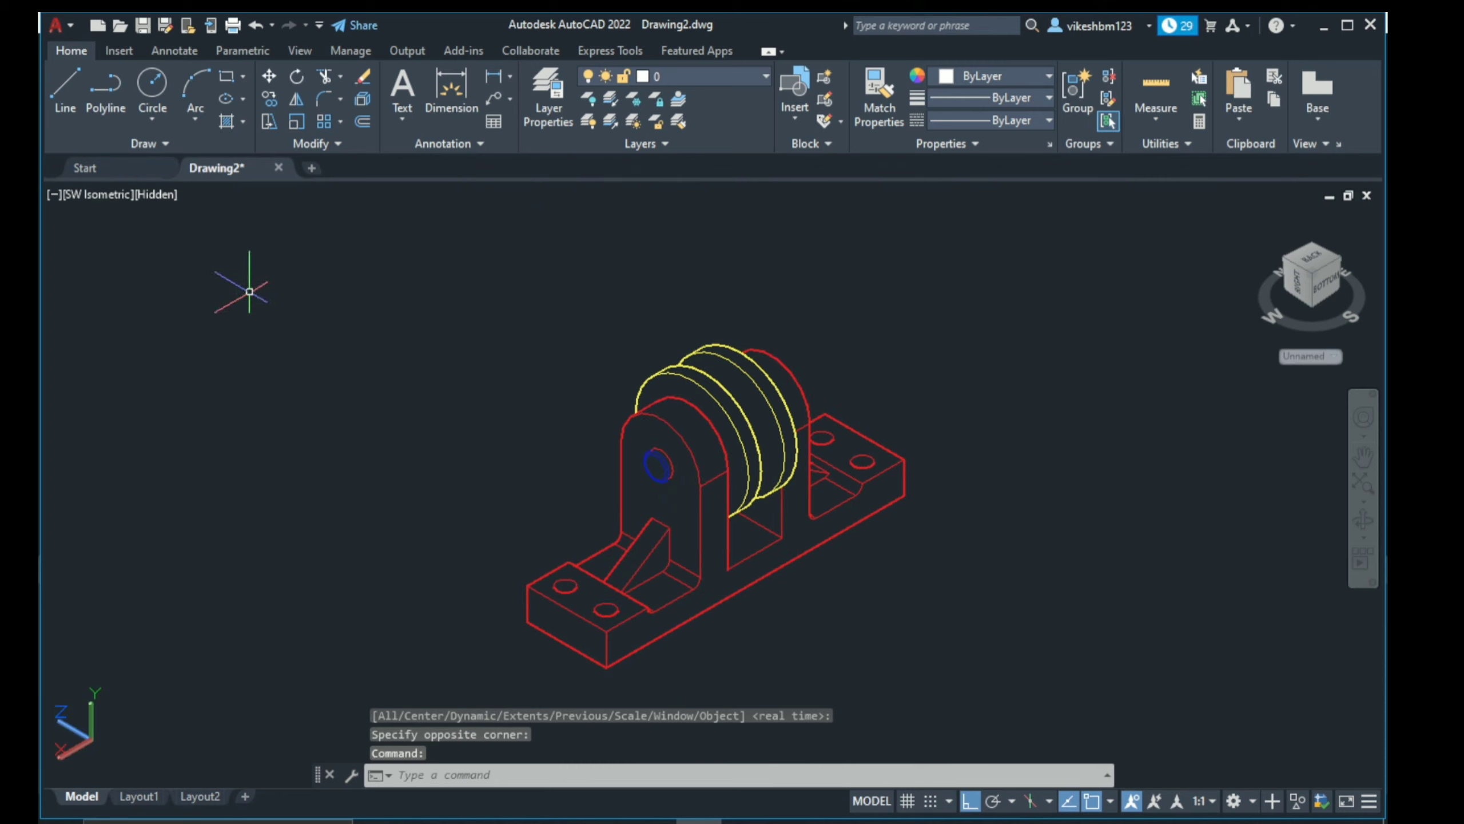
Step: Set the visual style to Shaded with edges to show the red bracket, yellow pulley and blue pin
left_click(87, 193)
left_click(170, 192)
left_click(167, 197)
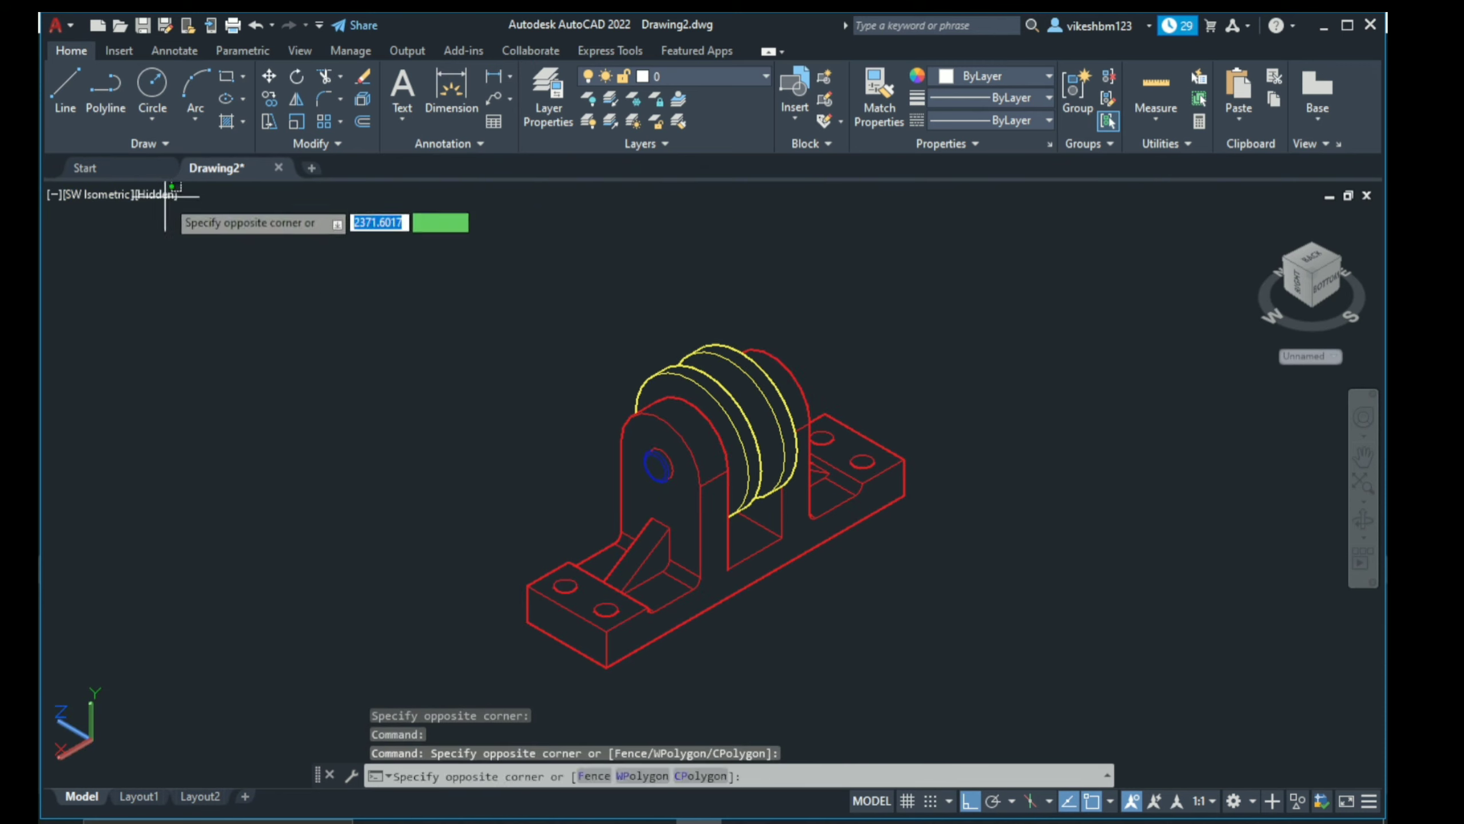
left_click(163, 198)
left_click(160, 196)
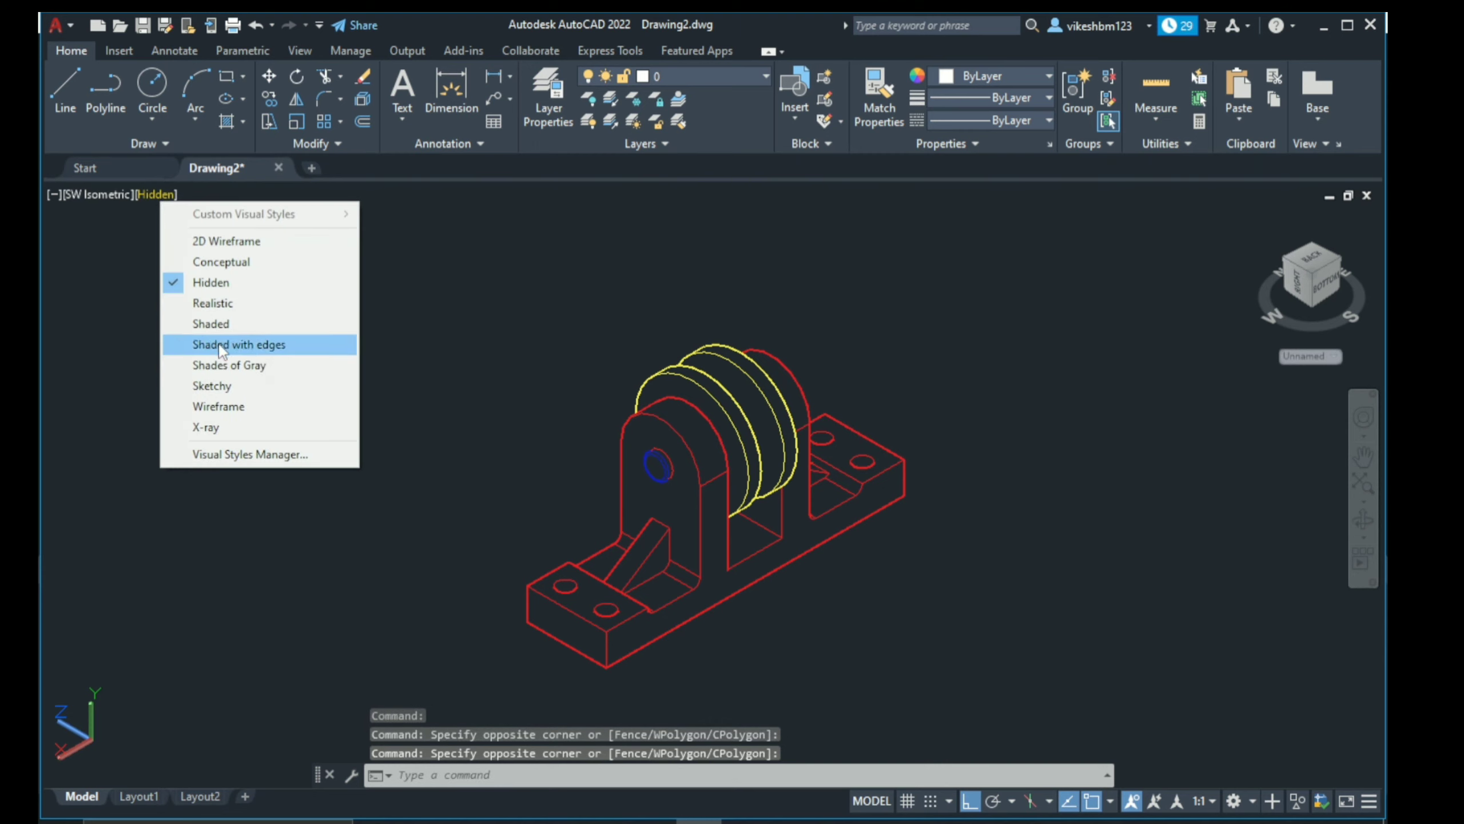
left_click(242, 344)
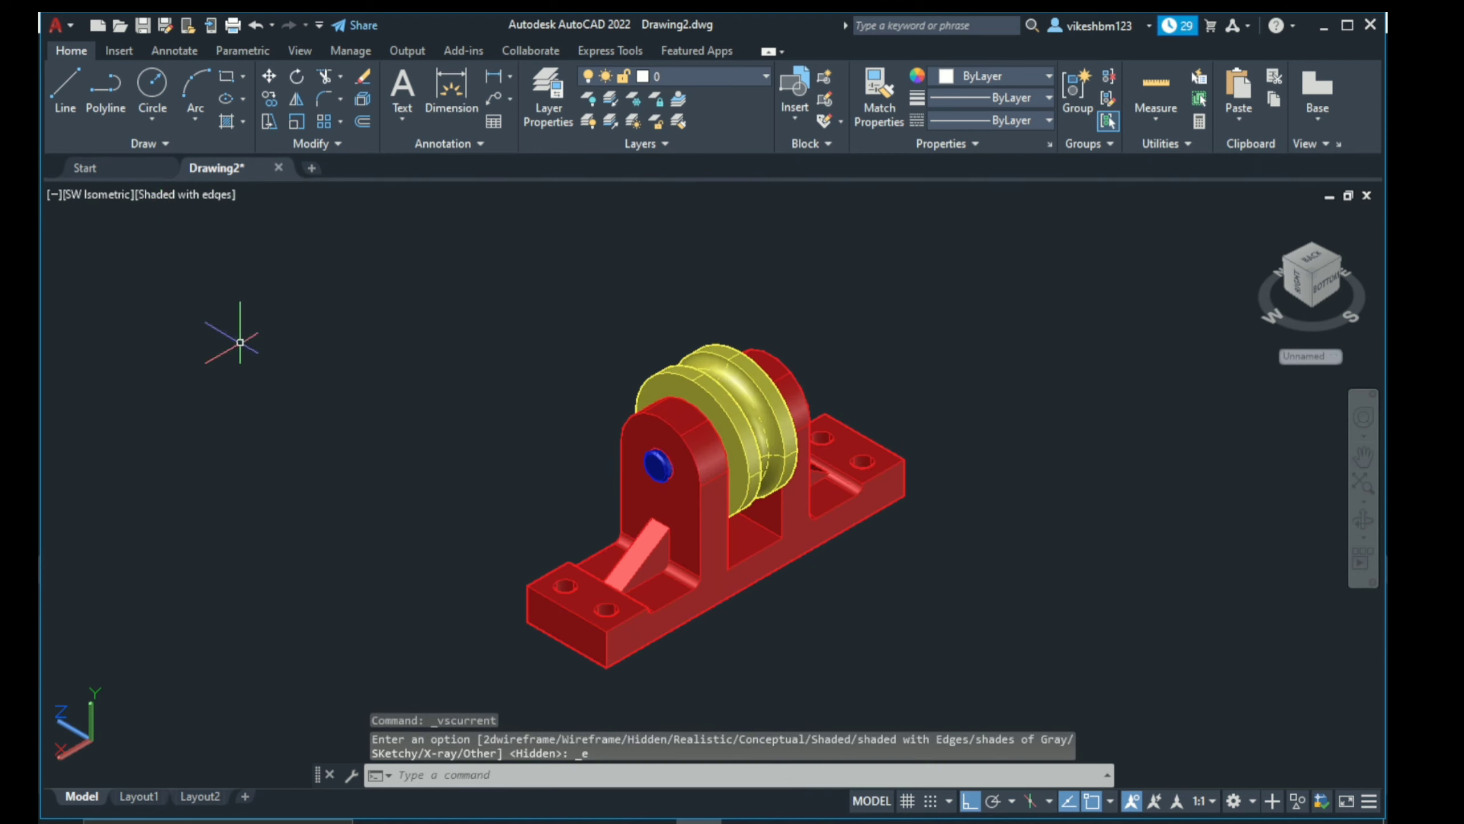
scroll(725, 506, "up", 2)
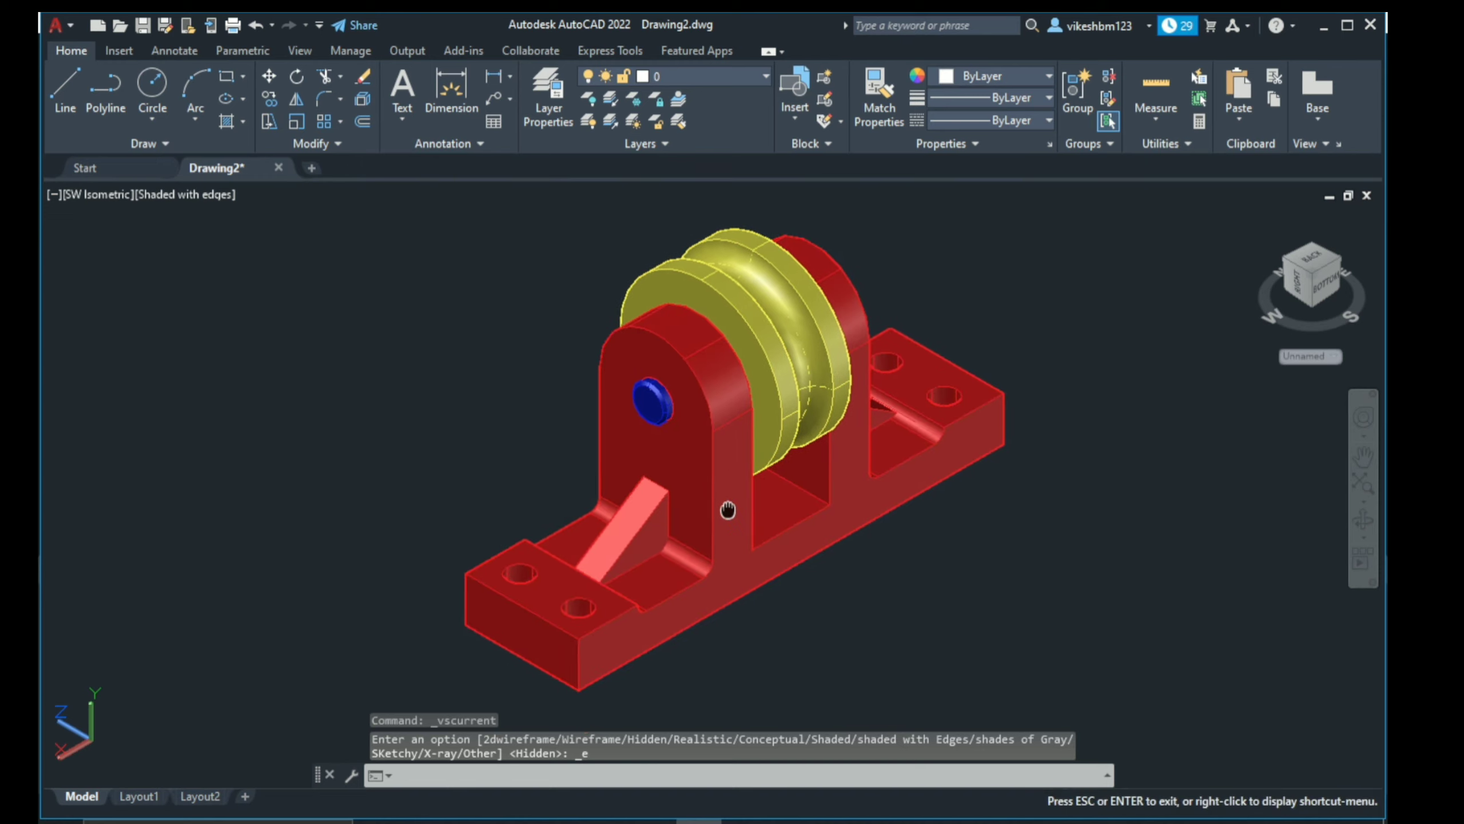